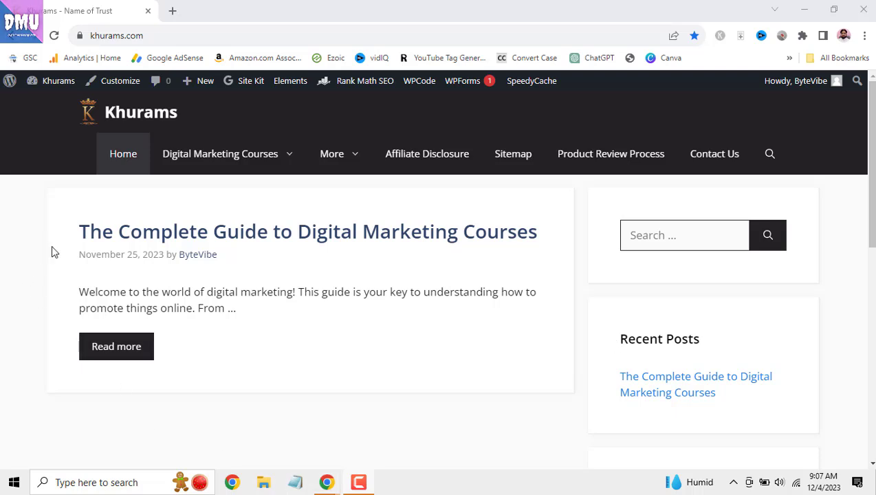
- Append '/' to the khurams.com address and pick the 'Dashboard ‹ Khurams — WordPress' wp-admin suggestion
click(165, 38)
click(168, 36)
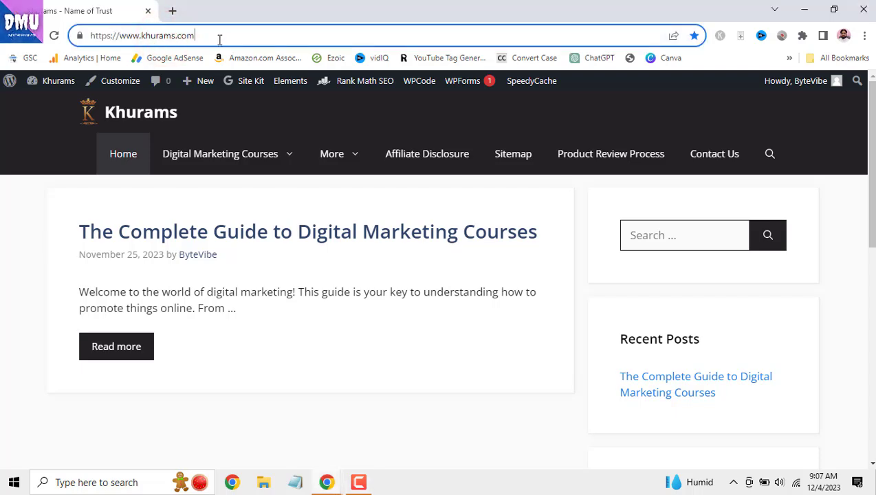
text(/)
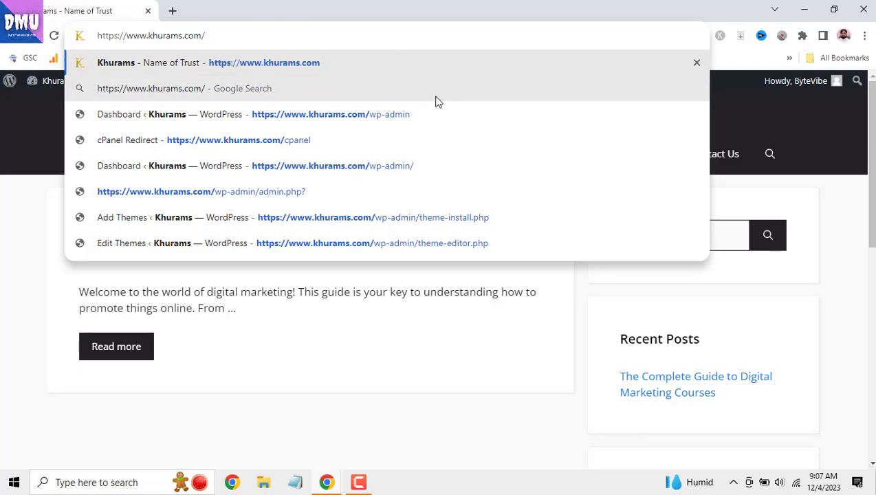
click(425, 115)
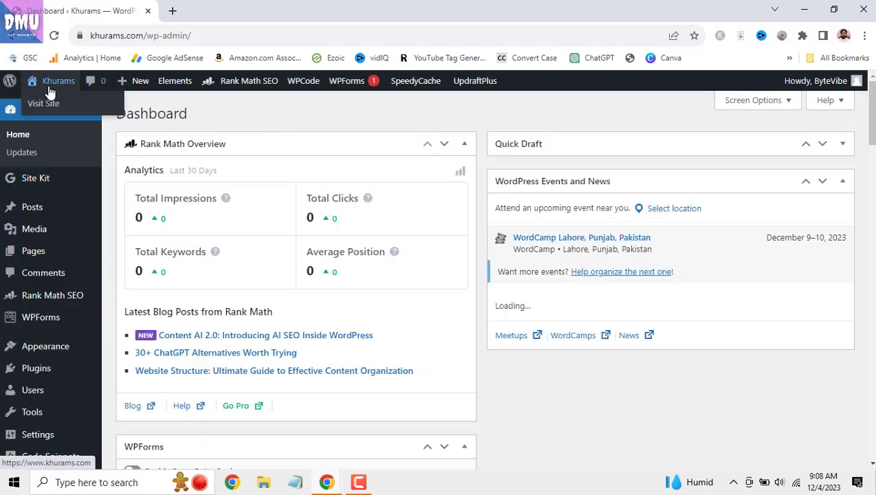
right_click(52, 102)
click(63, 102)
click(200, 9)
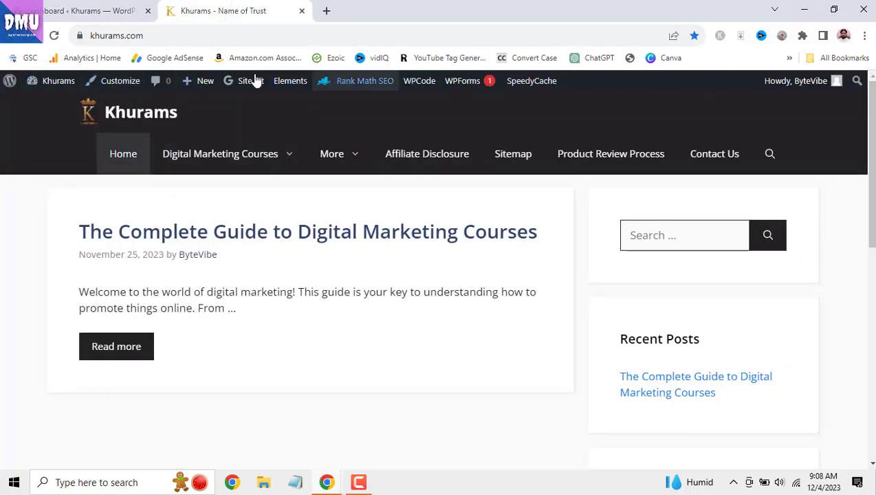
click(302, 10)
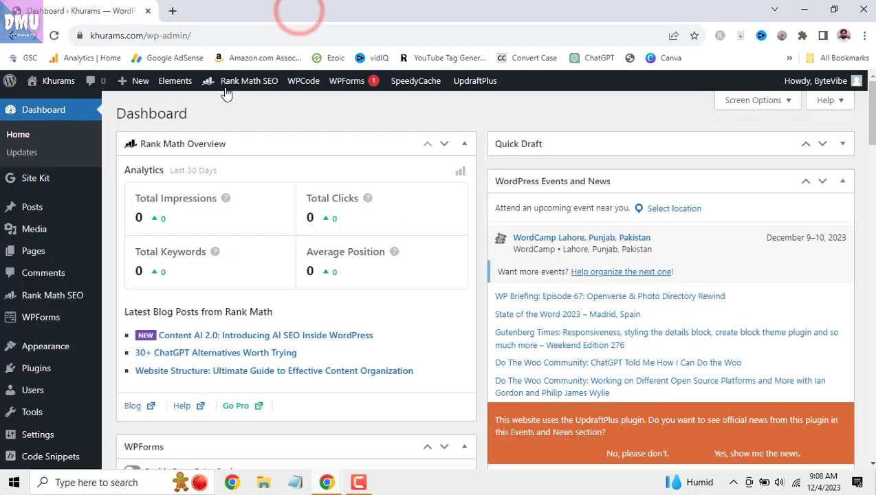
mouse_move(871, 115)
mouse_down()
mouse_move(872, 413)
mouse_move(871, 261)
mouse_move(856, 113)
mouse_up()
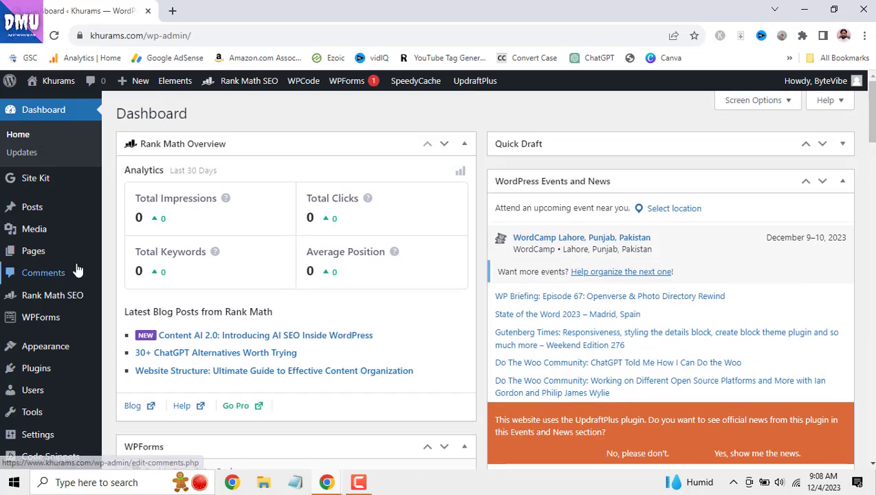
scroll(78, 270, down, 2)
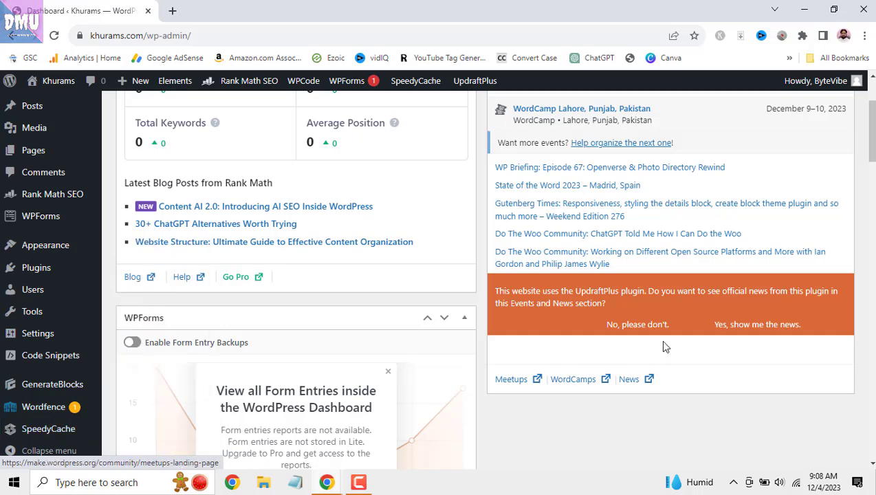
scroll(441, 254, up, 2)
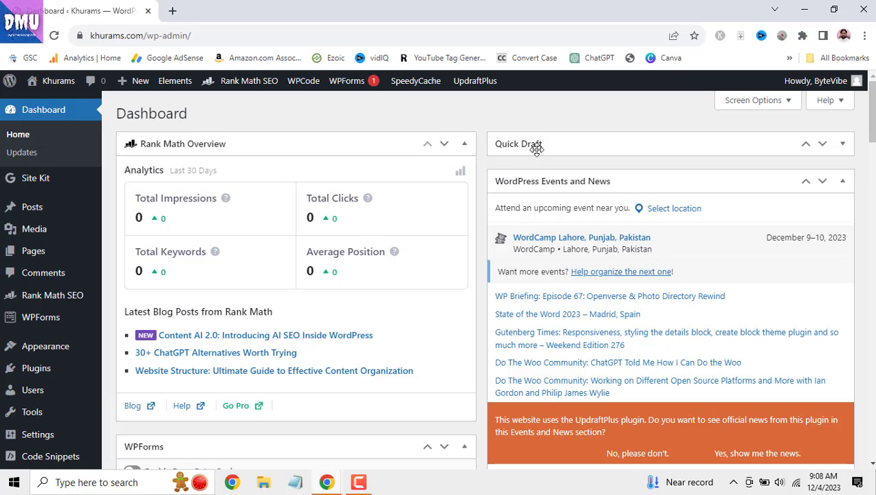
scroll(680, 237, down, 2)
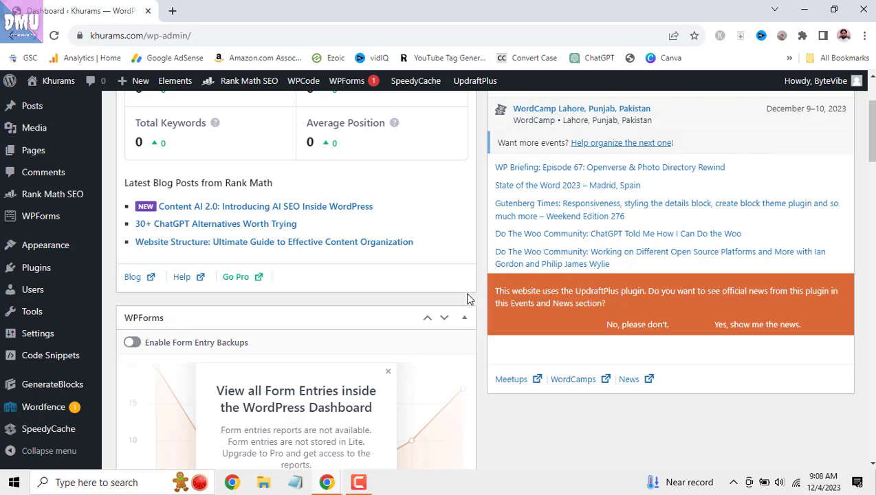
scroll(467, 299, up, 1)
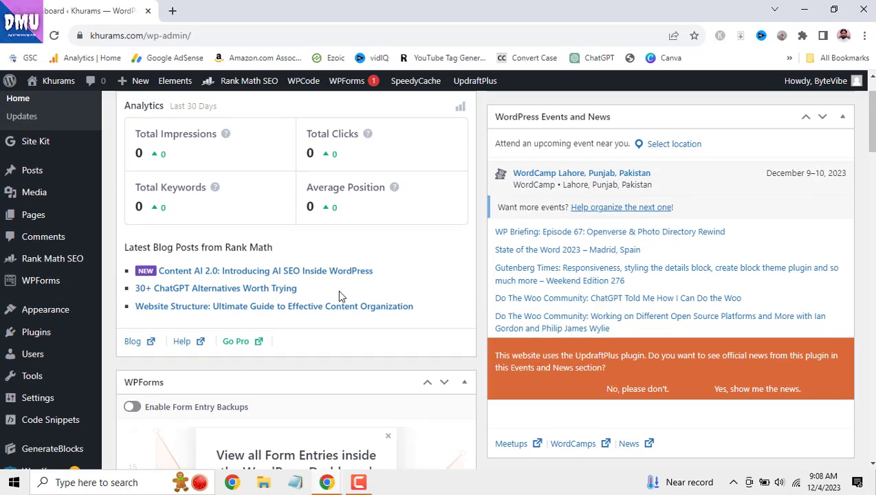
scroll(354, 297, down, 1)
scroll(355, 297, up, 2)
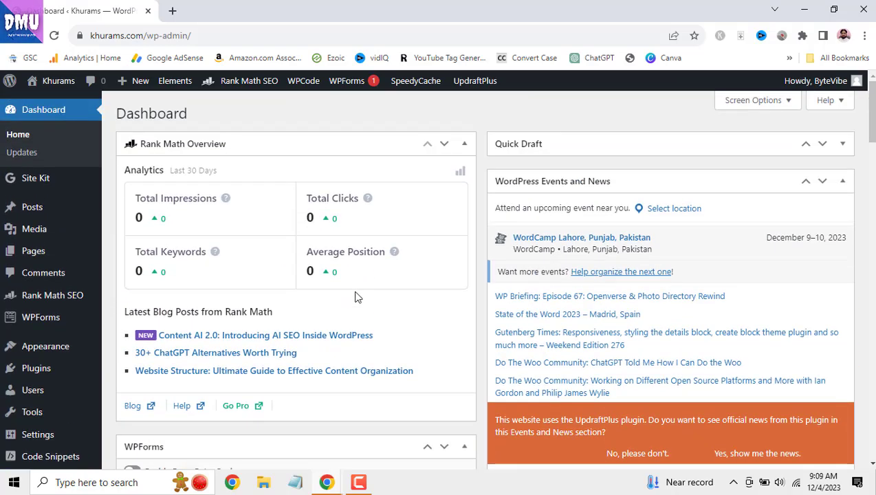
scroll(356, 297, down, 5)
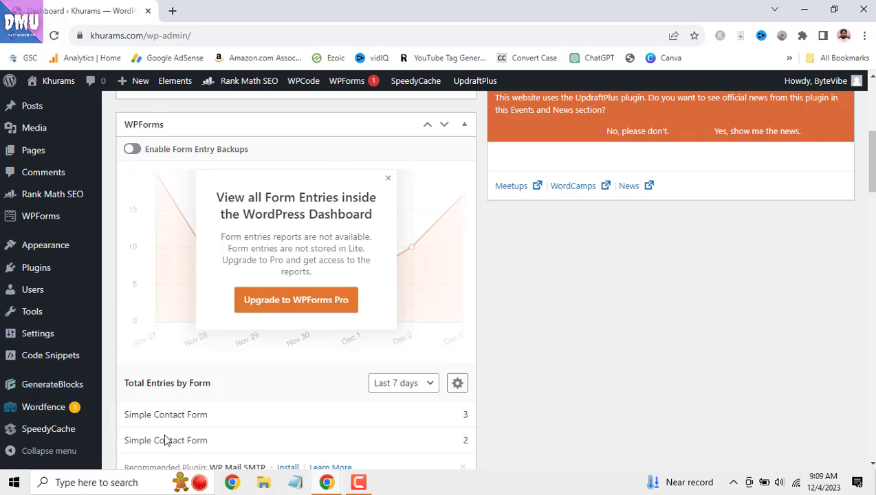
scroll(360, 326, down, 3)
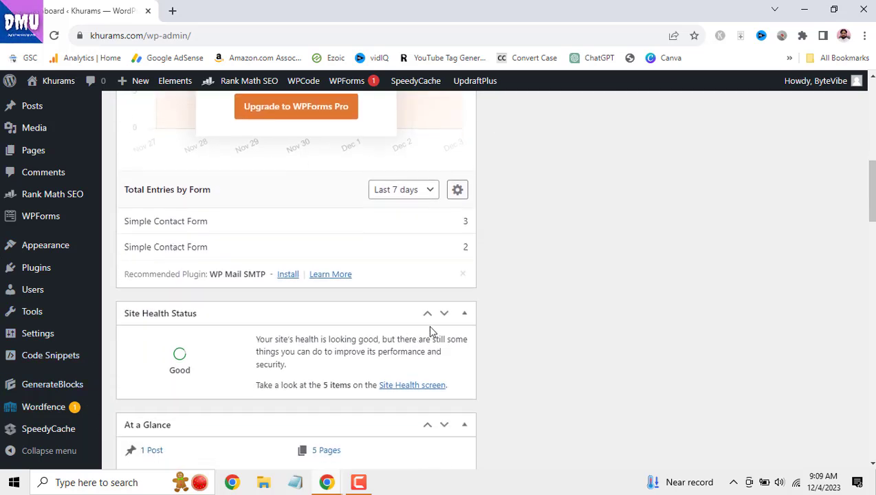
scroll(431, 331, down, 2)
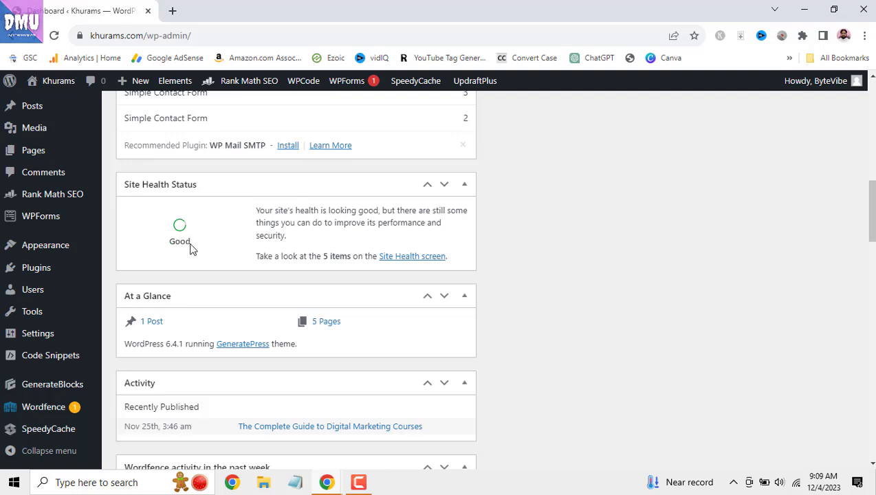
scroll(191, 249, down, 1)
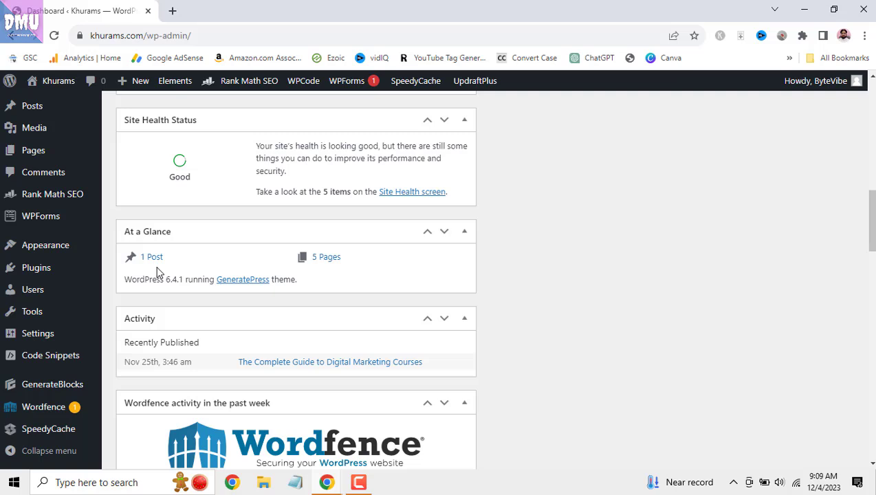
scroll(332, 269, down, 2)
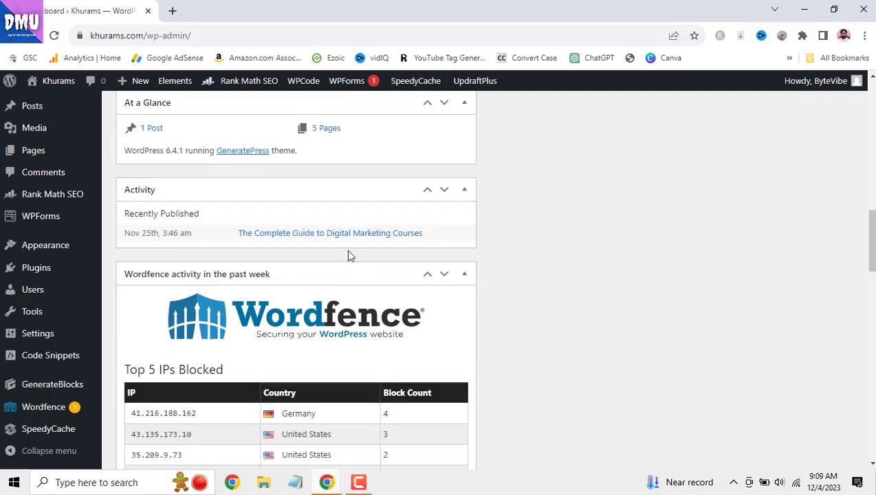
scroll(344, 310, down, 1)
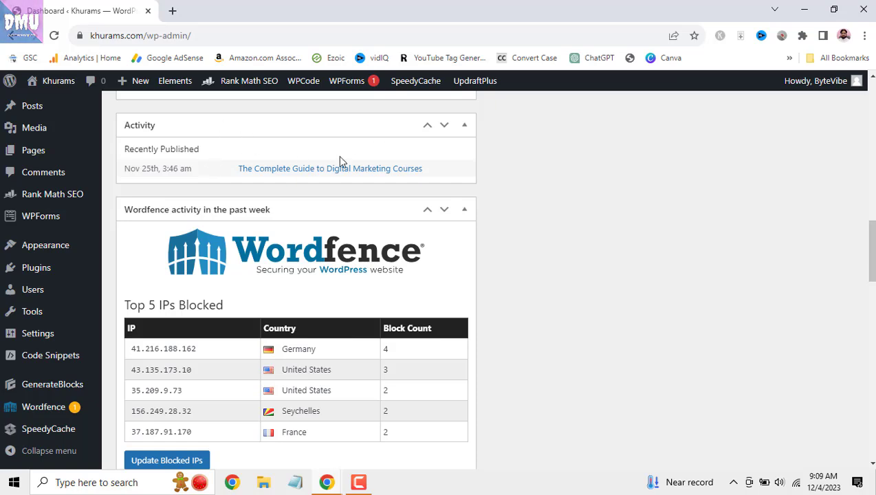
scroll(379, 231, down, 2)
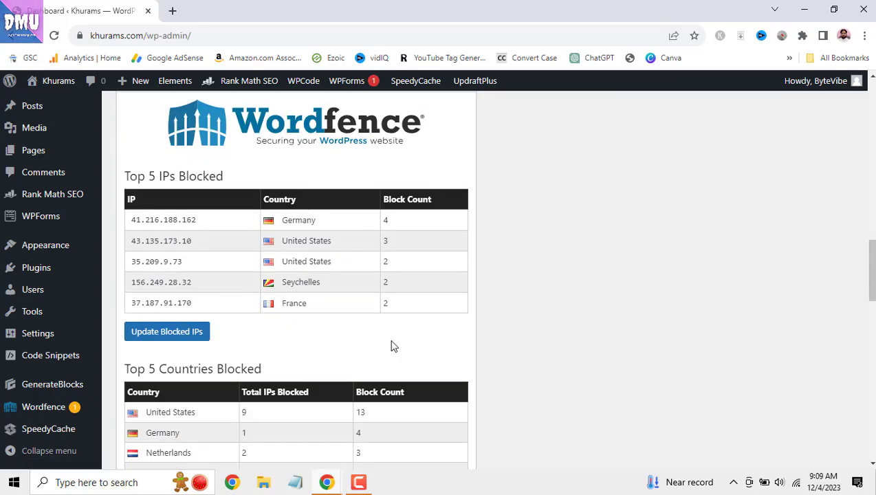
scroll(362, 321, down, 5)
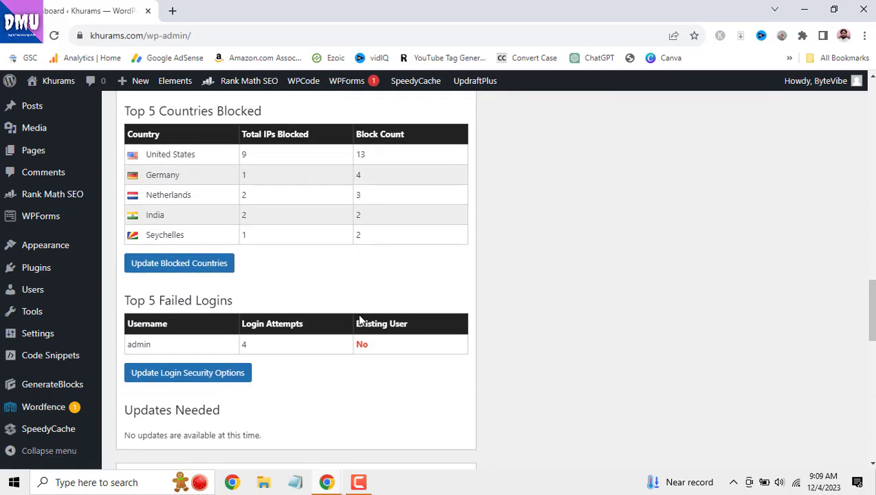
scroll(363, 321, up, 12)
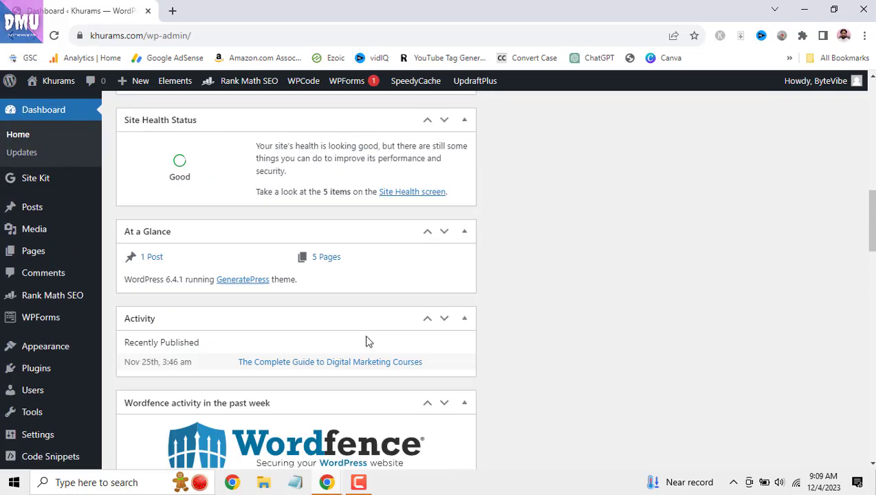
scroll(366, 339, up, 8)
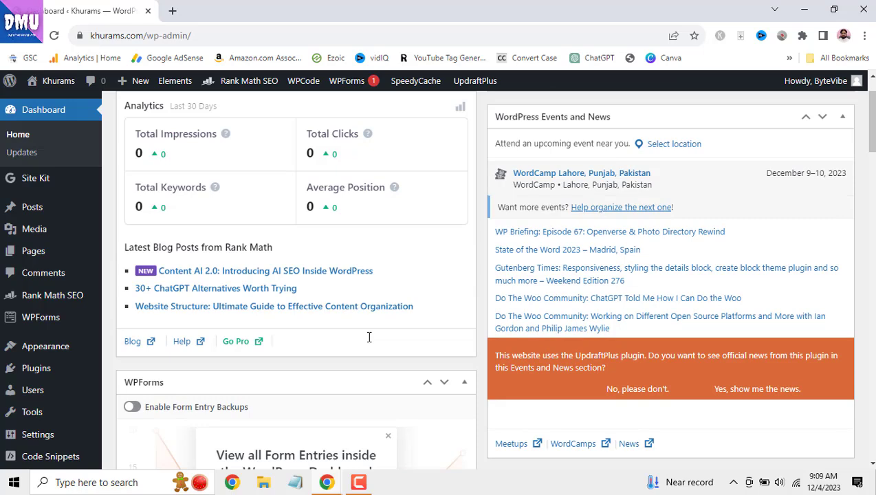
scroll(235, 274, up, 1)
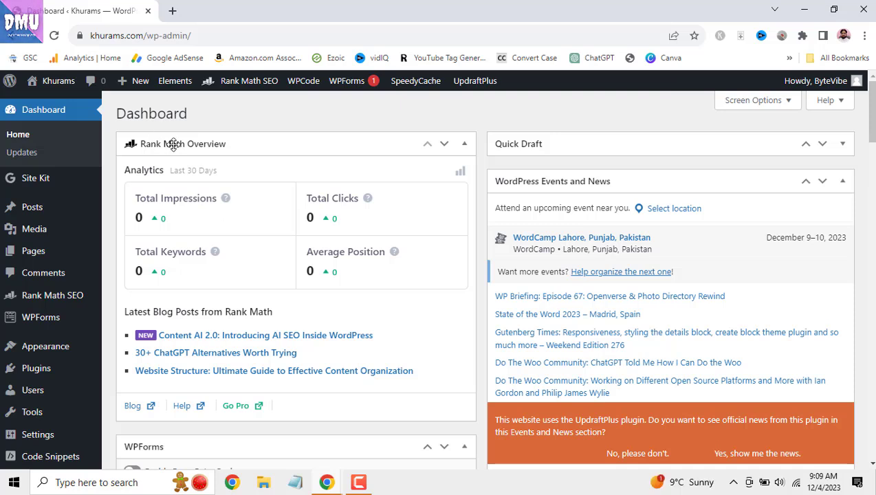
mouse_move(63, 91)
mouse_move(363, 125)
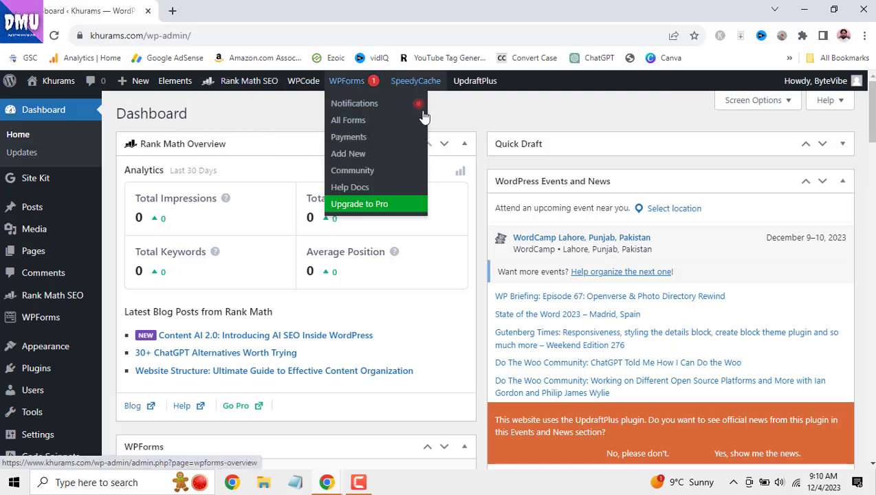
right_click(48, 101)
click(73, 108)
click(208, 11)
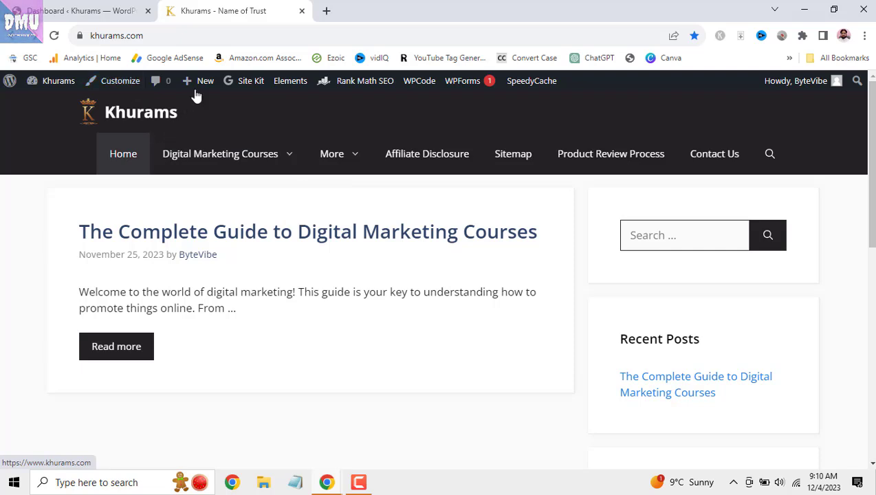
mouse_move(199, 90)
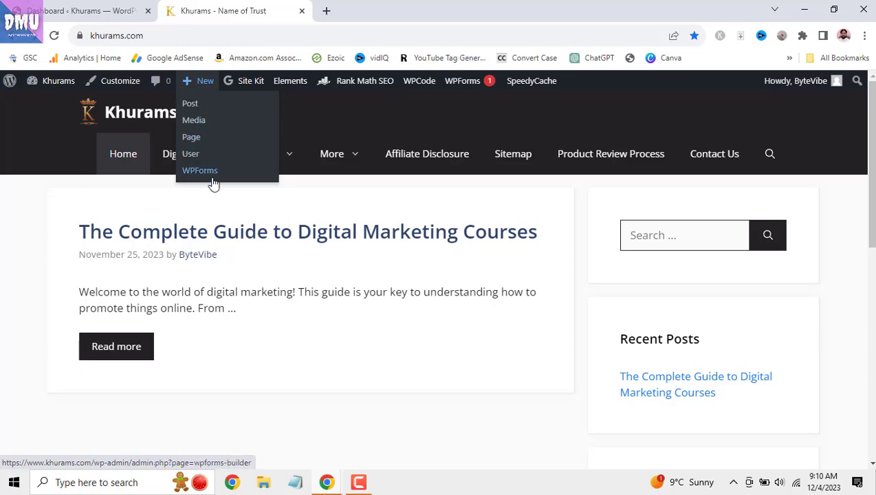
click(301, 10)
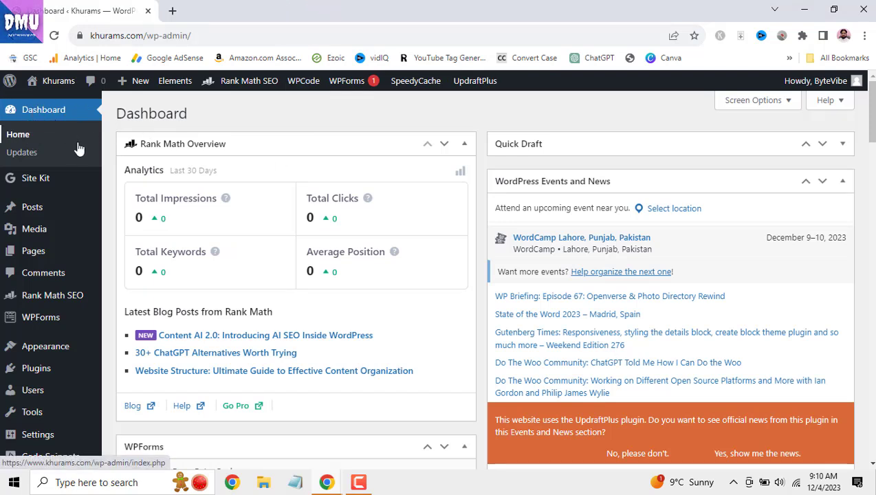
click(31, 162)
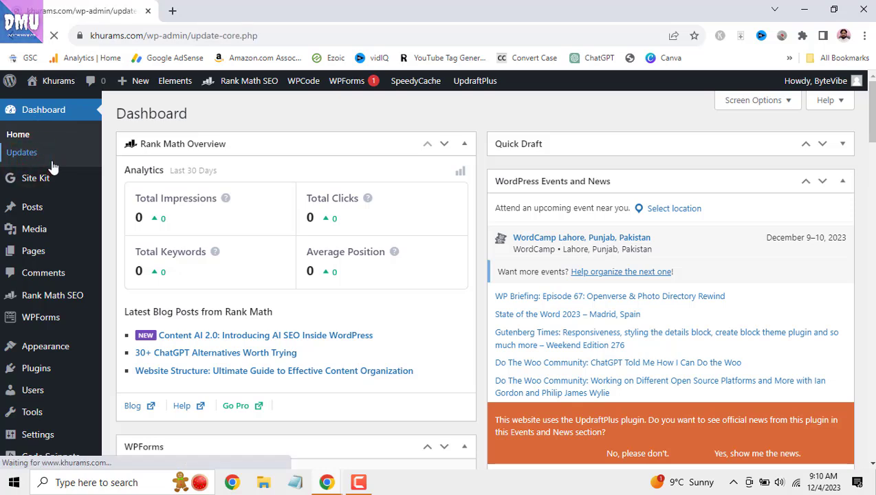
scroll(388, 205, down, 3)
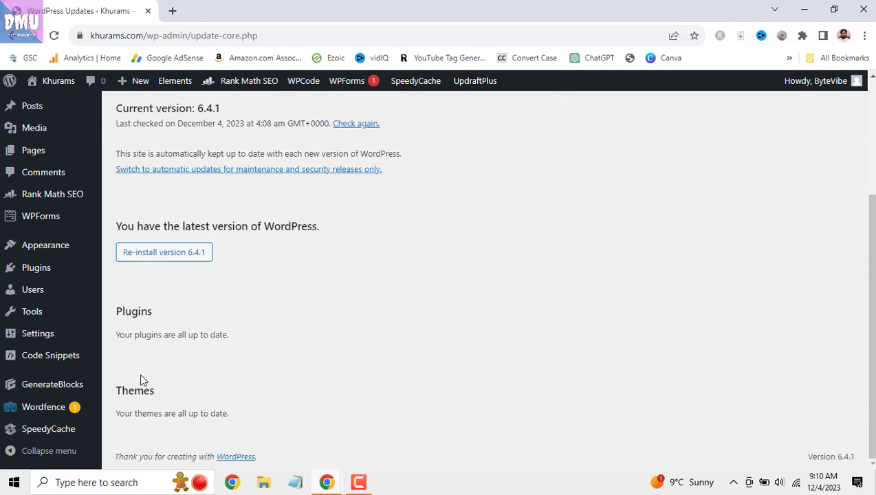
scroll(141, 380, up, 3)
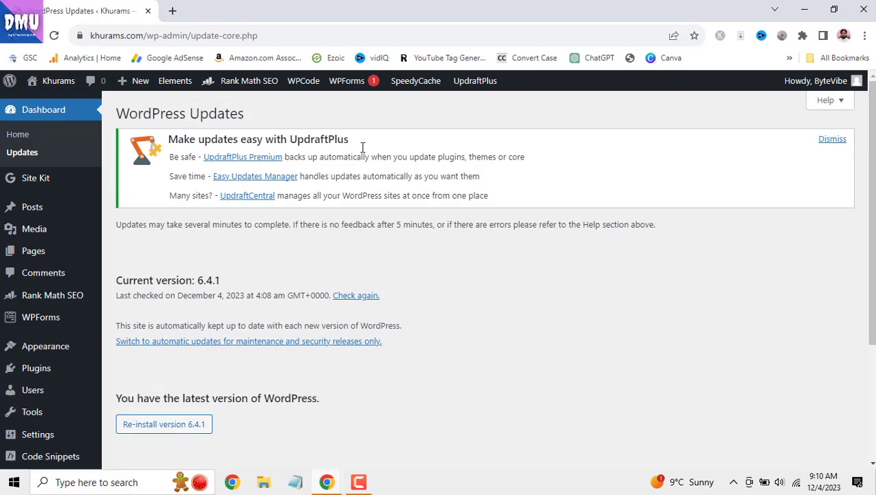
click(831, 140)
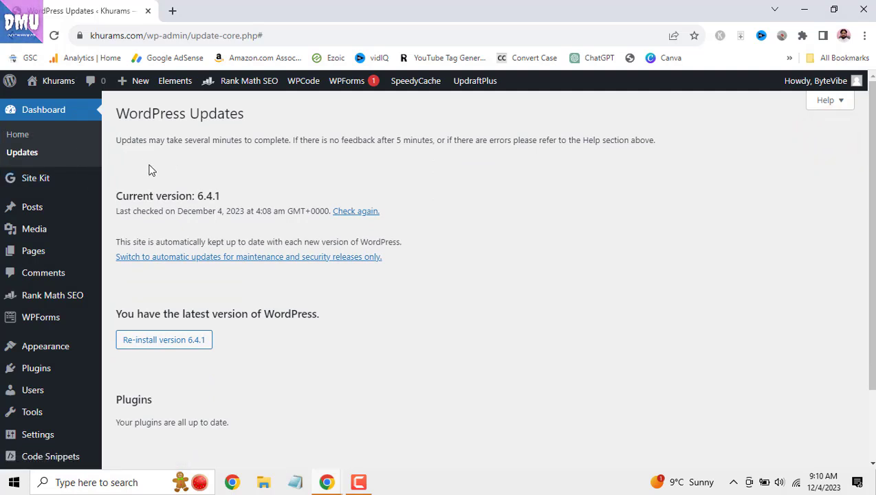
mouse_move(47, 186)
scroll(162, 227, down, 1)
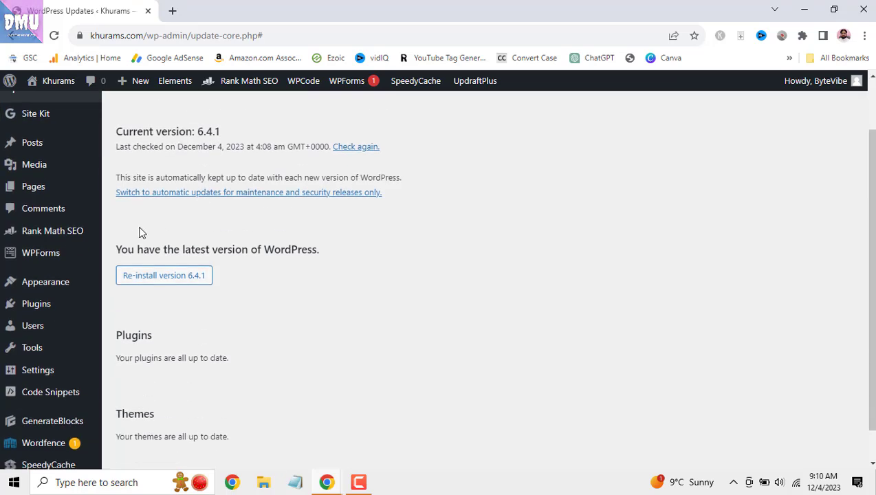
mouse_move(57, 256)
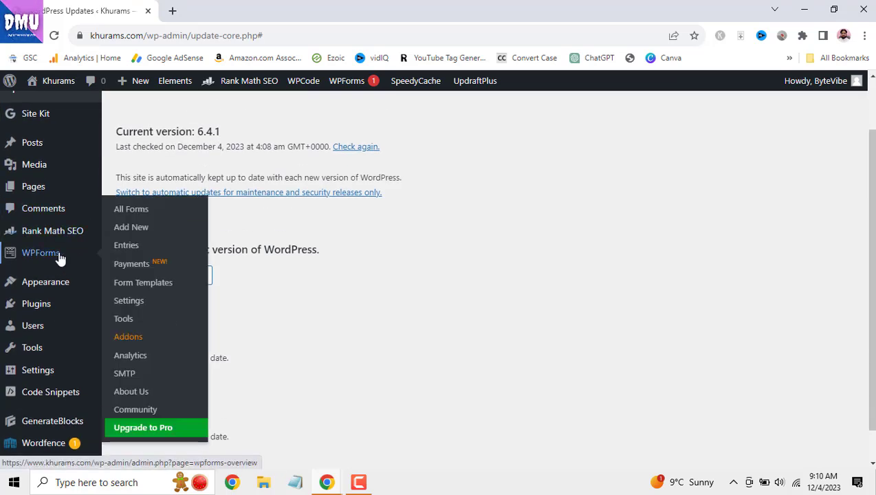
scroll(425, 238, down, 1)
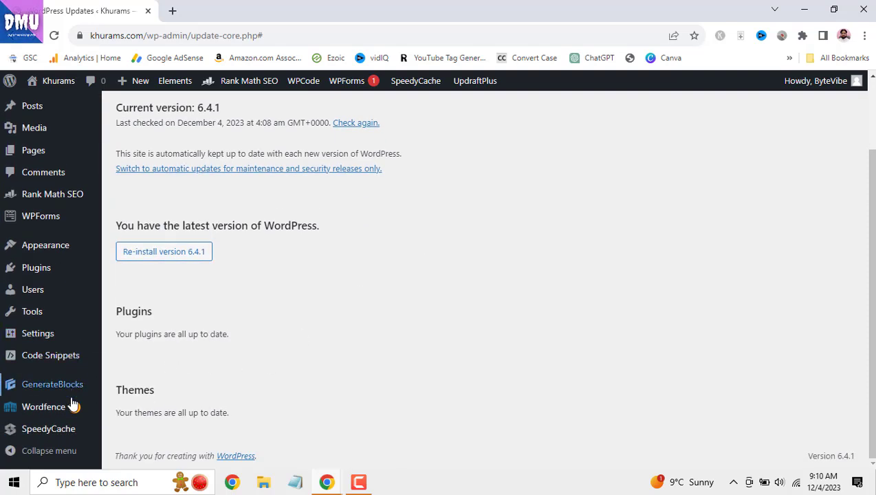
scroll(126, 329, up, 1)
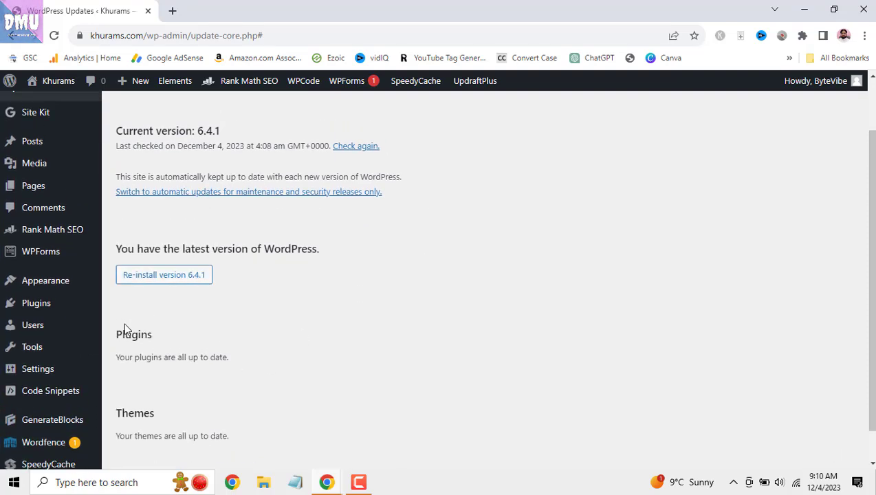
scroll(125, 329, up, 2)
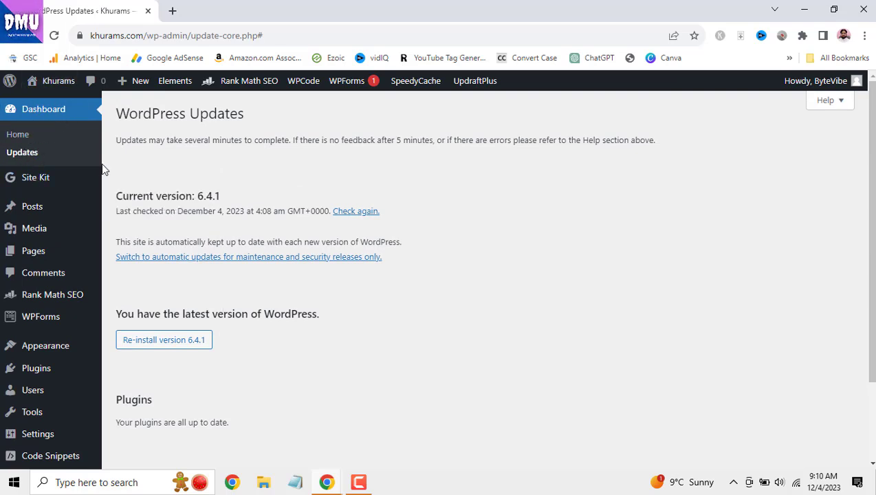
scroll(39, 167, down, 1)
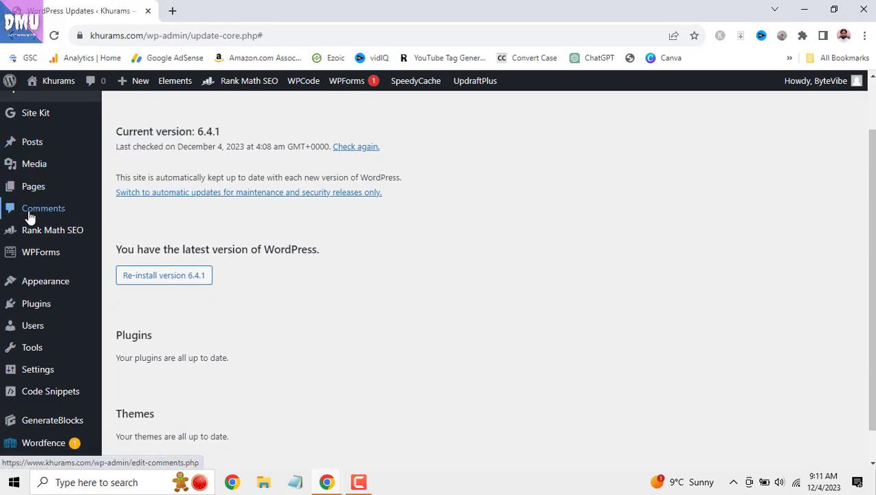
mouse_move(43, 295)
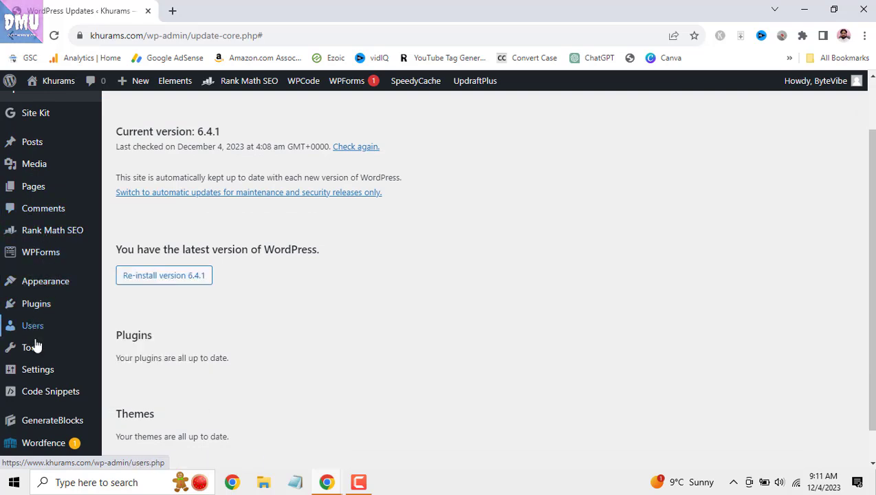
mouse_move(42, 371)
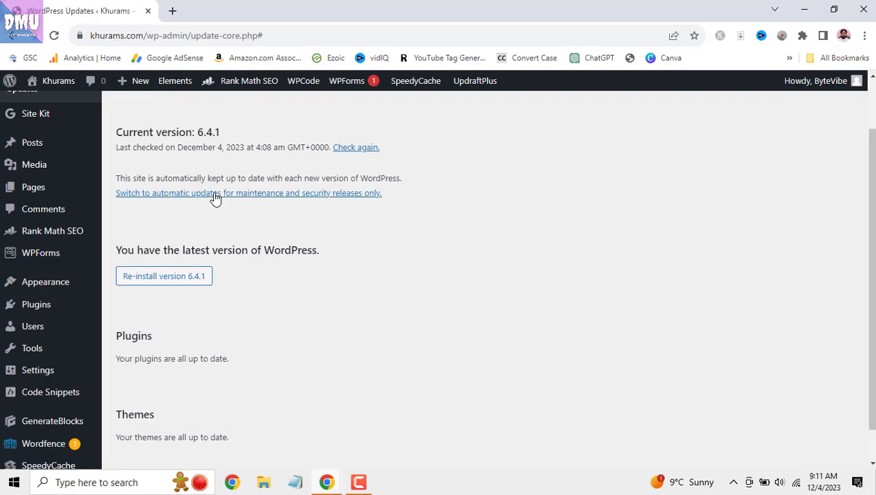
scroll(215, 197, up, 2)
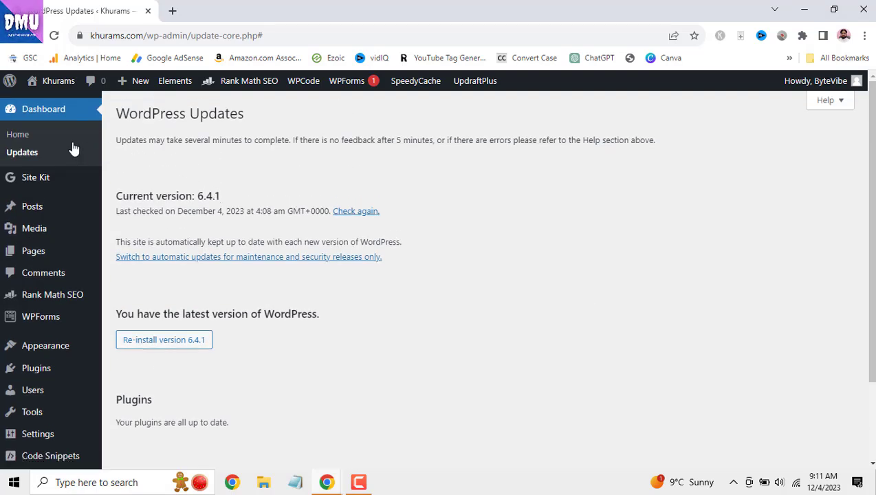
mouse_move(63, 183)
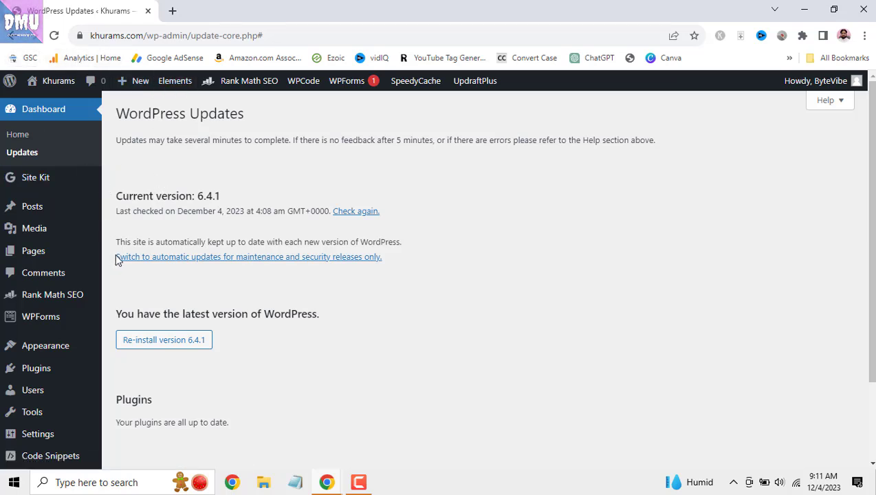
- Open the Khurams homepage in a new tab via Visit Site, then return to the Updates page
mouse_move(39, 215)
drag(39, 211, 249, 172)
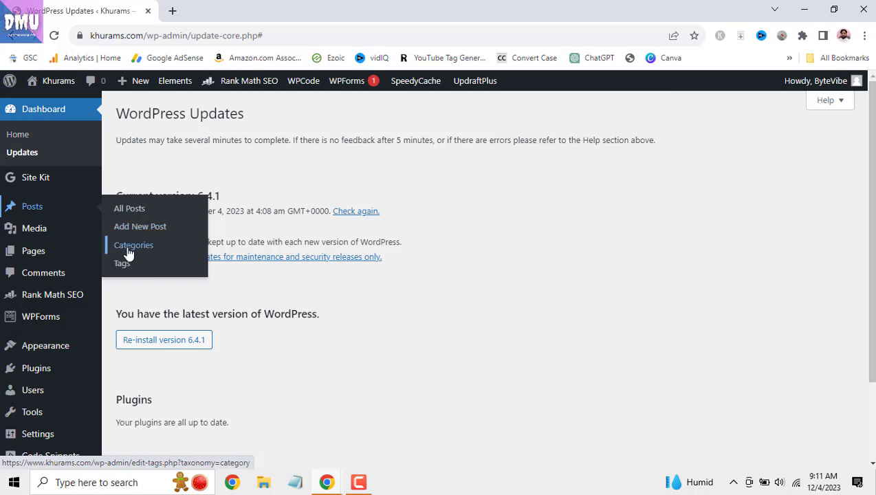
mouse_move(56, 86)
right_click(55, 106)
click(83, 113)
click(172, 10)
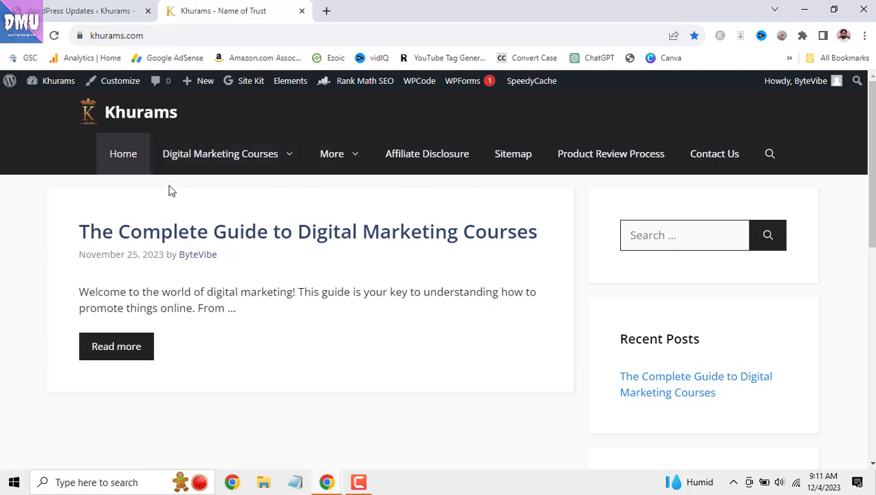
click(86, 11)
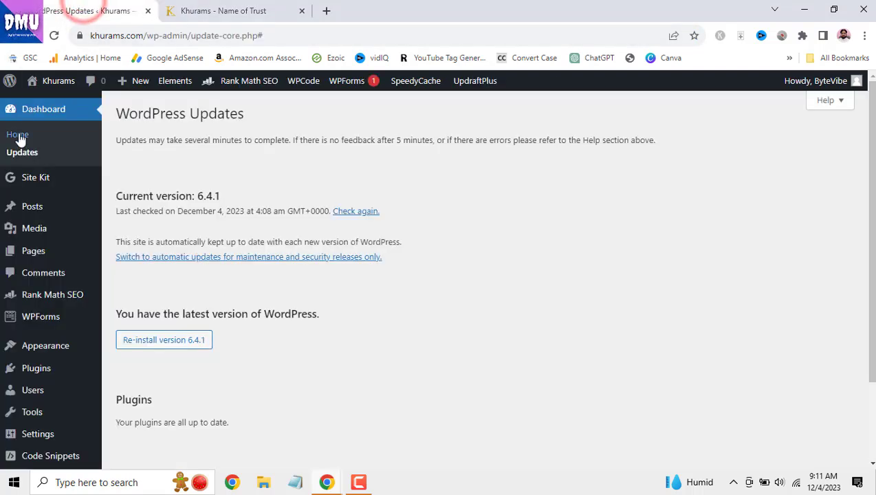
mouse_move(30, 202)
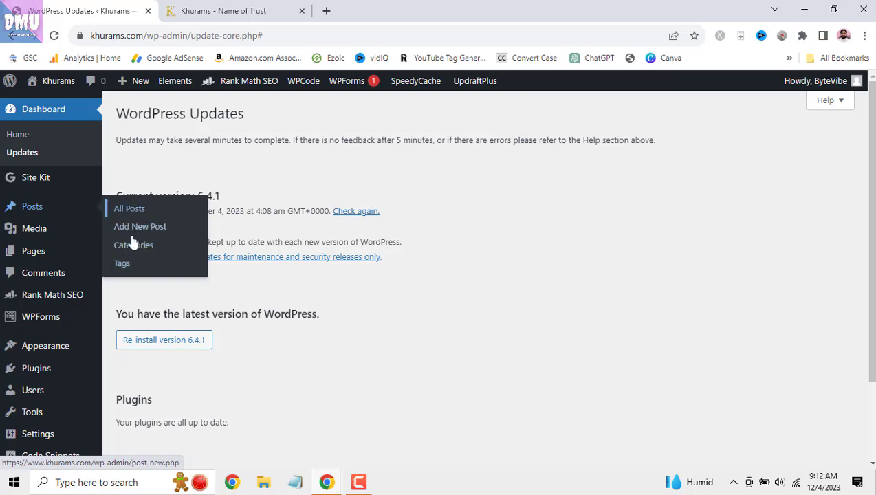
- Open Posts > All Posts, glance at the live site tab, and return to the posts list
click(145, 209)
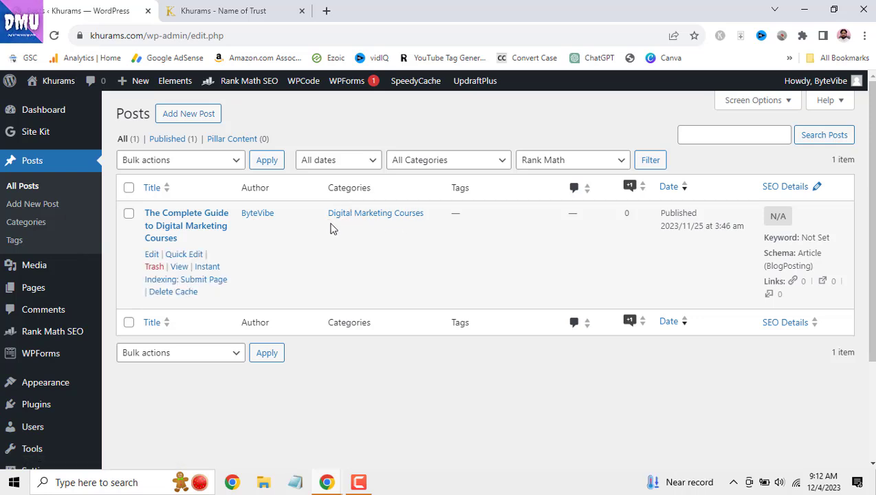
click(247, 11)
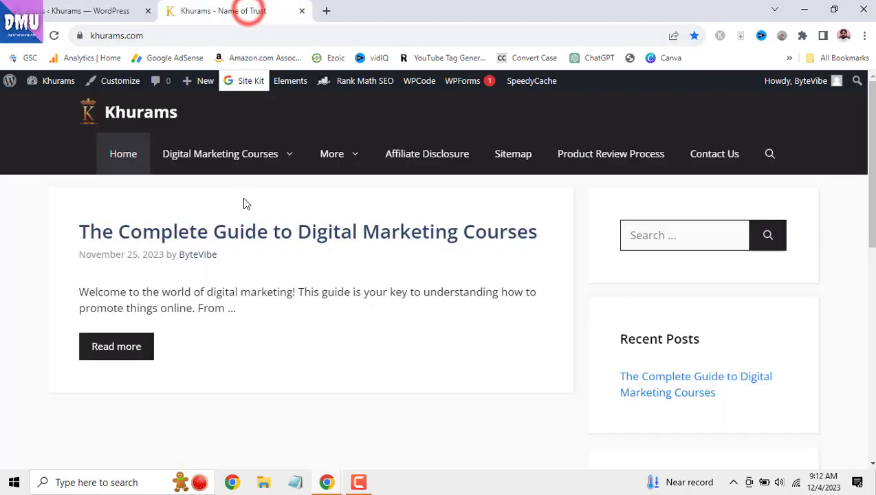
mouse_move(236, 157)
click(104, 10)
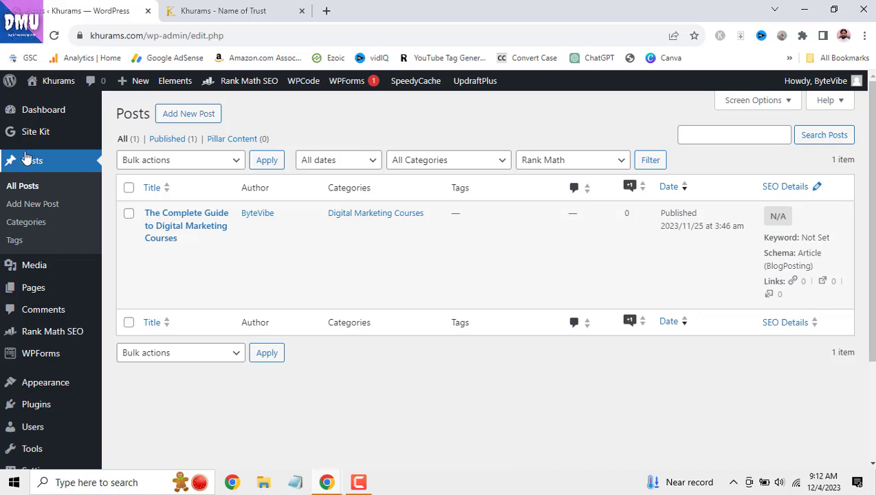
mouse_move(38, 296)
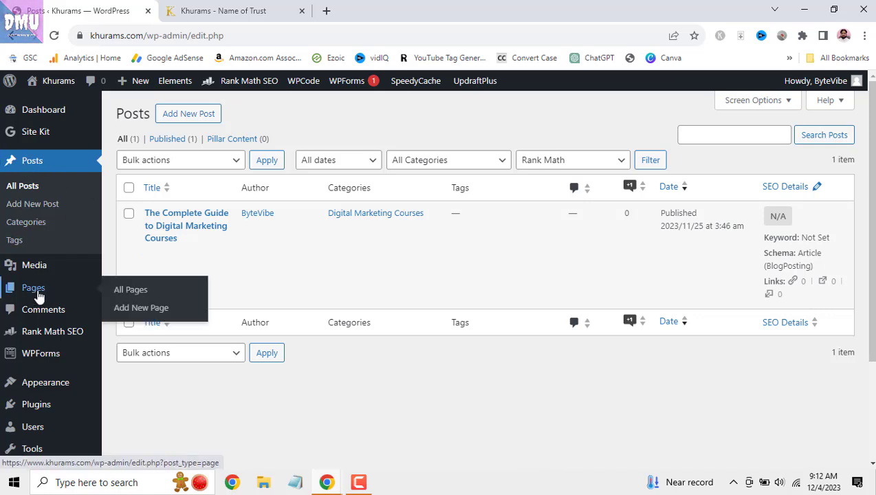
mouse_move(36, 411)
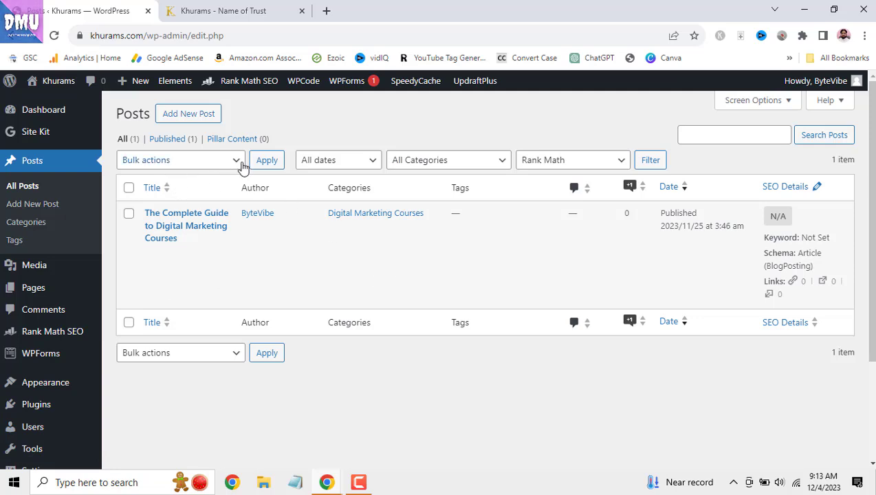
- Select all posts, pick Move to Trash as the bulk action, then deselect them
click(128, 187)
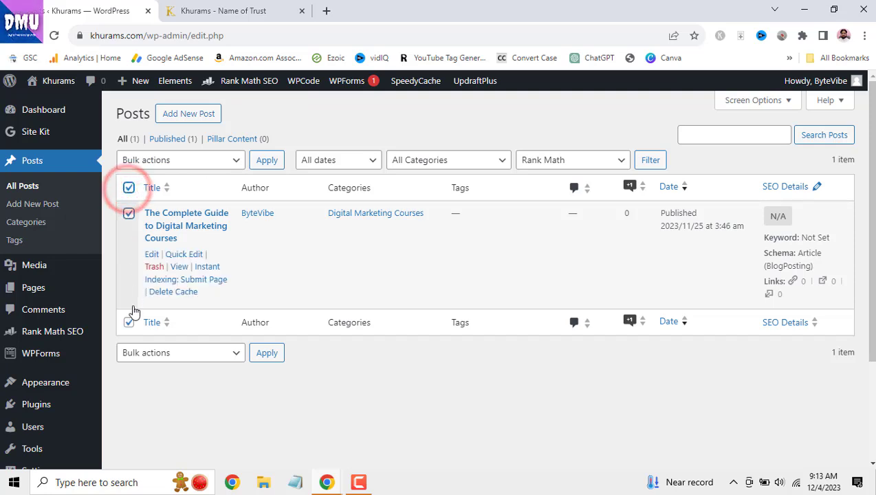
click(235, 159)
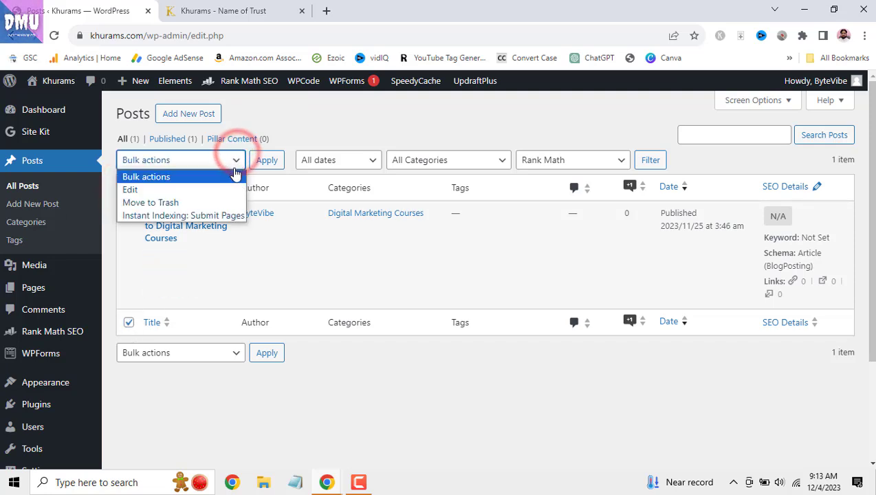
click(229, 205)
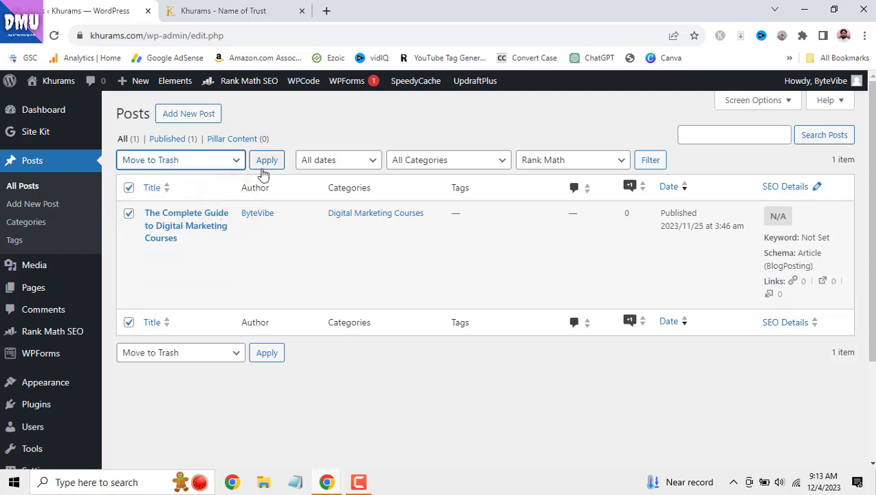
click(129, 187)
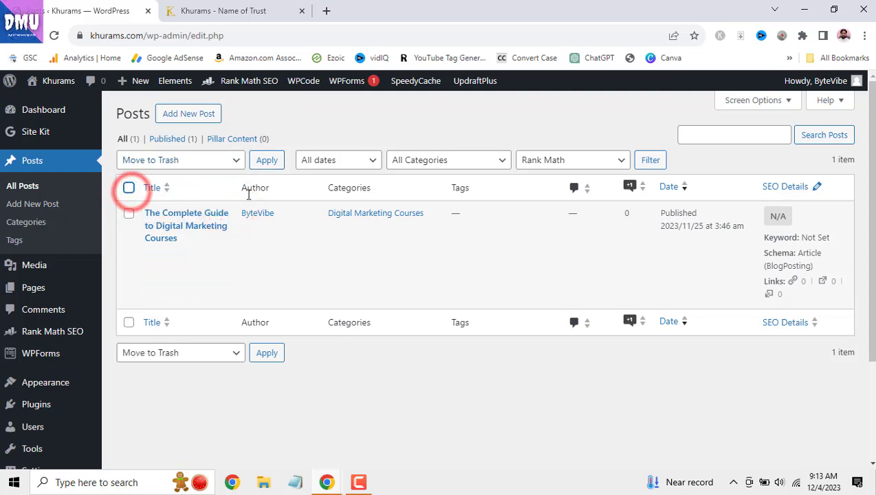
- Filter the posts list to November 2023 and the SEO category, leaving the Rank Math filter unchanged
click(364, 164)
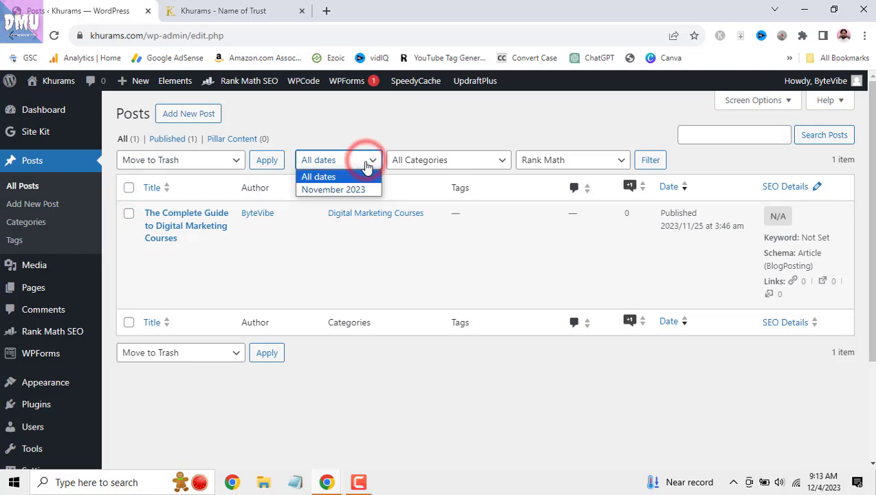
click(365, 190)
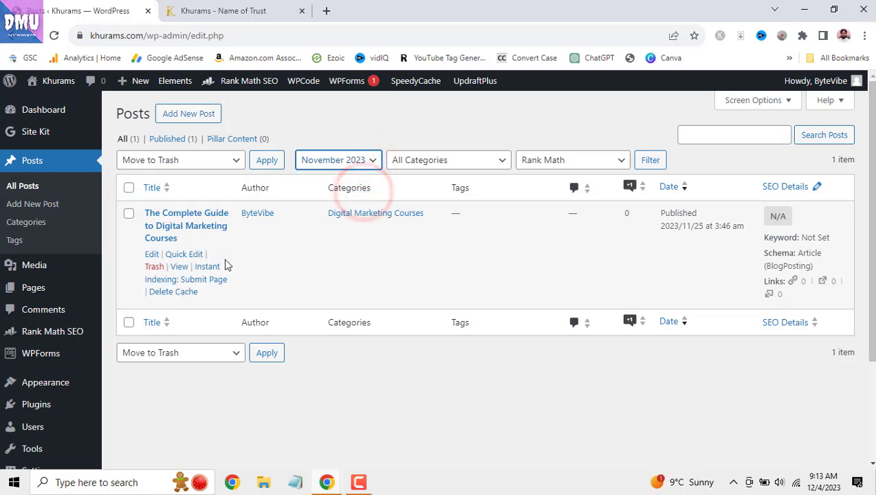
click(497, 166)
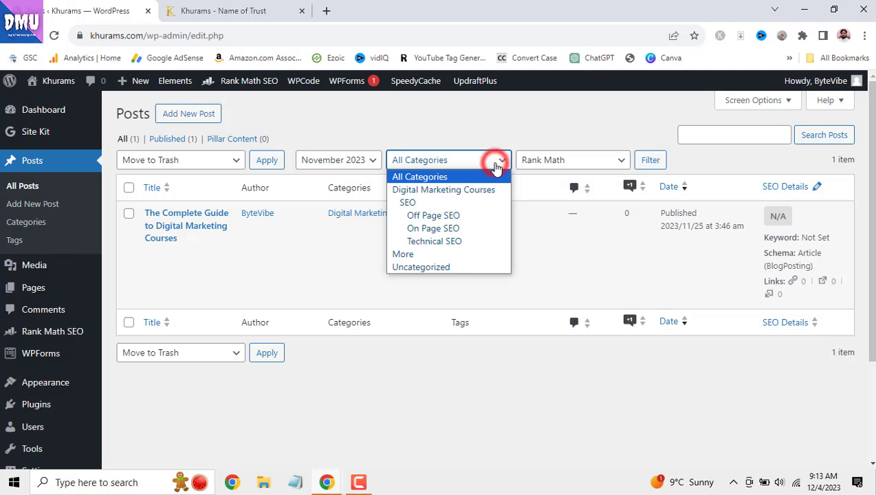
click(501, 203)
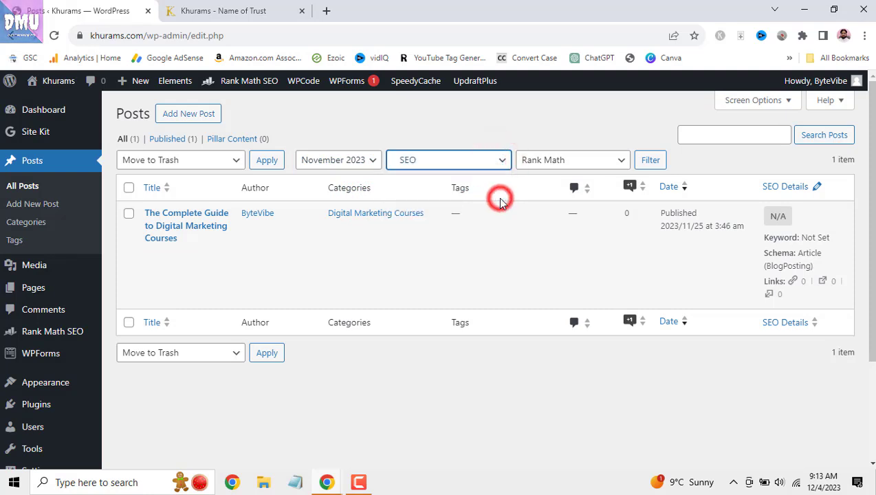
click(619, 164)
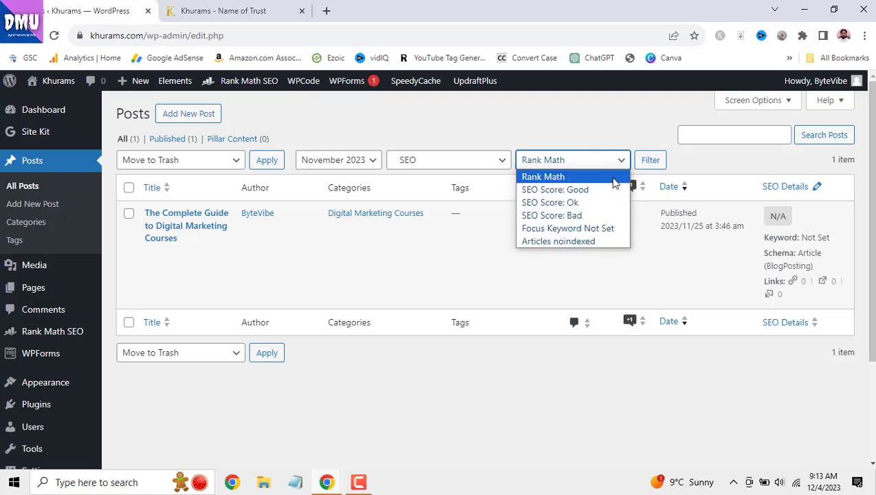
click(668, 282)
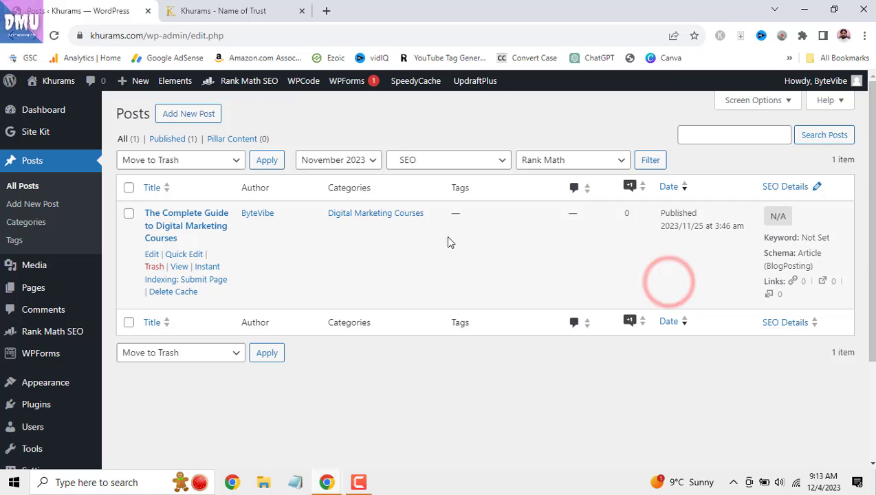
- Search posts for 'best', clear the search box, and show the Posts screen Help
click(745, 135)
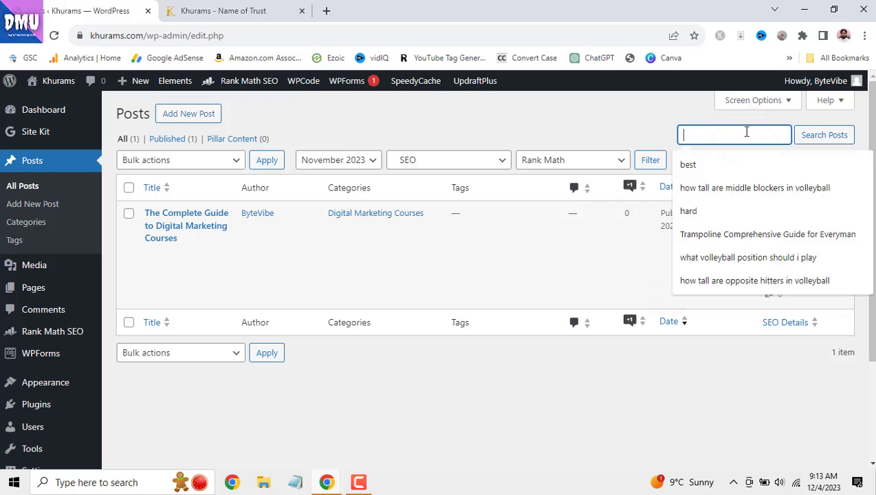
click(724, 166)
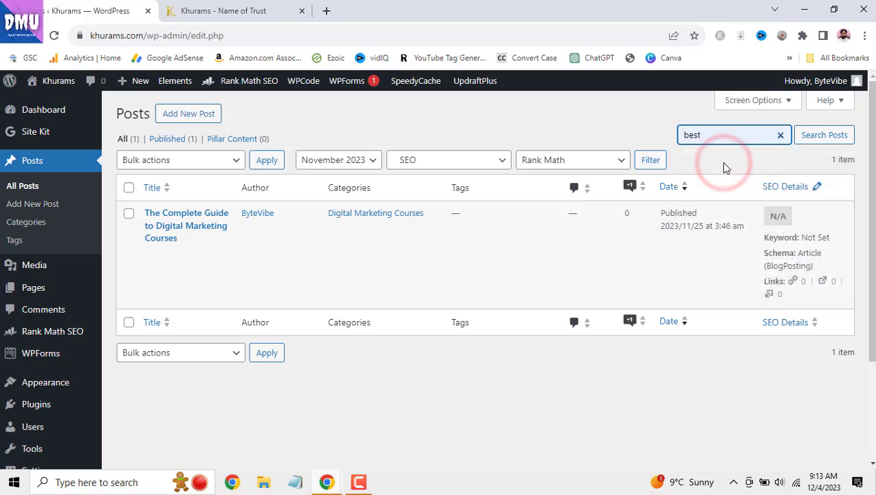
key(Return)
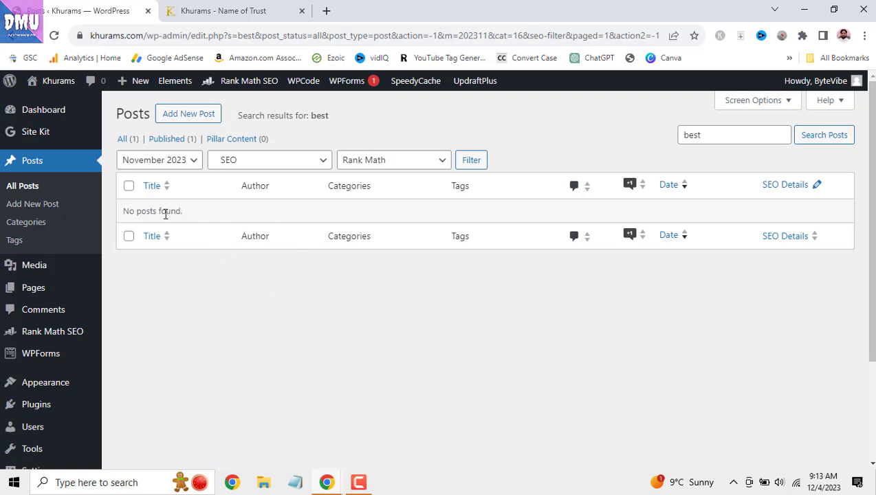
click(781, 136)
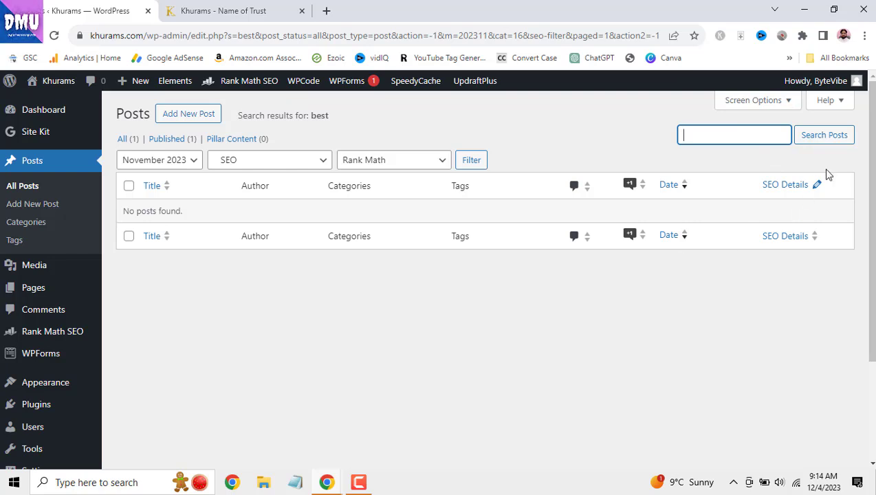
click(841, 105)
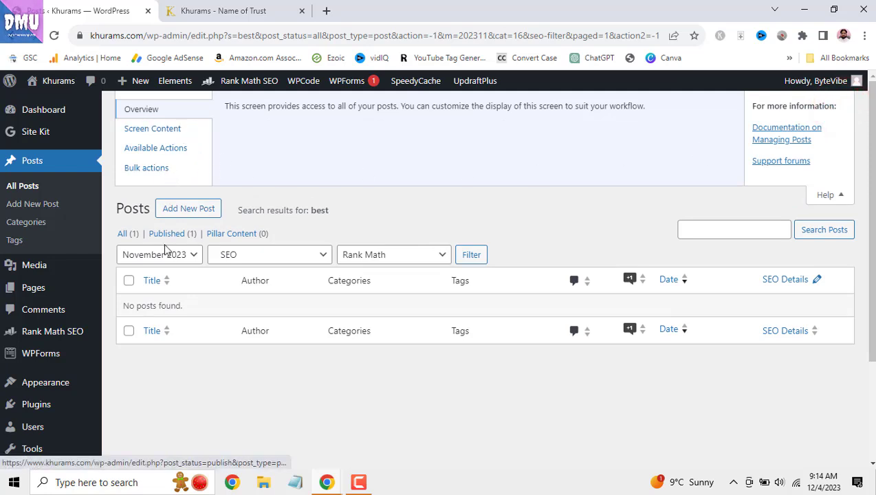
- Close Help and toggle the SEO Title and SEO Desc columns on and back off
click(832, 198)
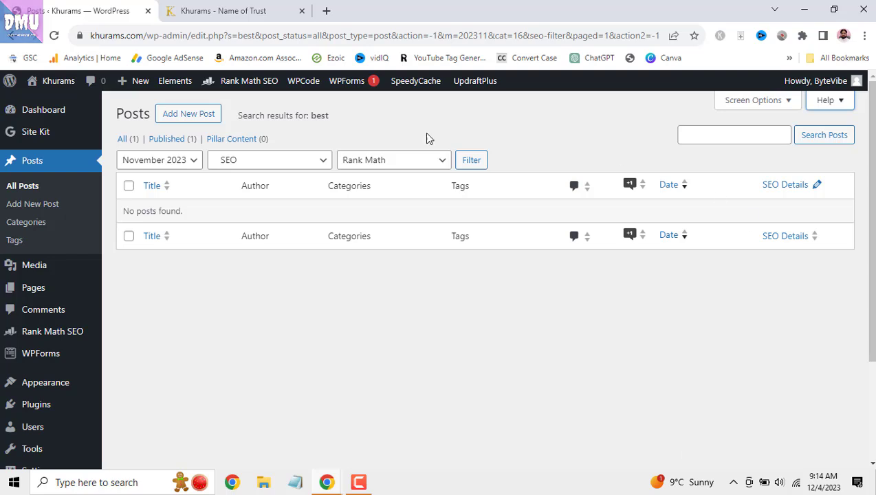
click(789, 100)
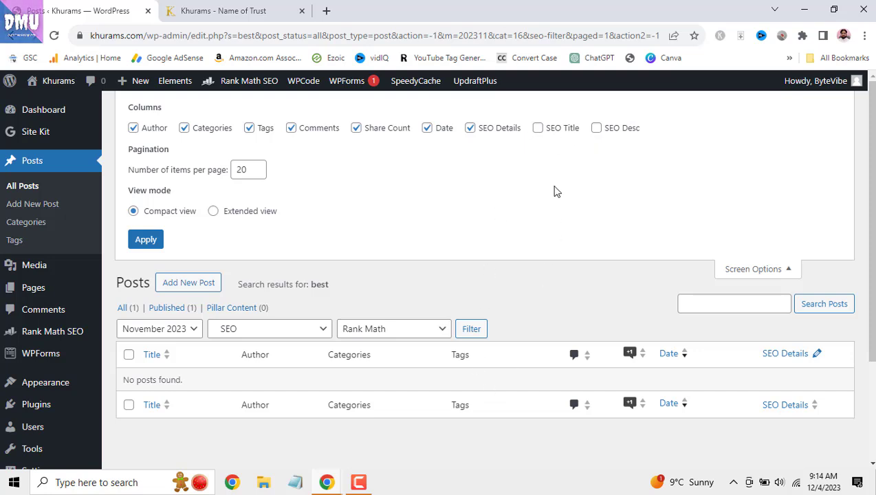
click(538, 128)
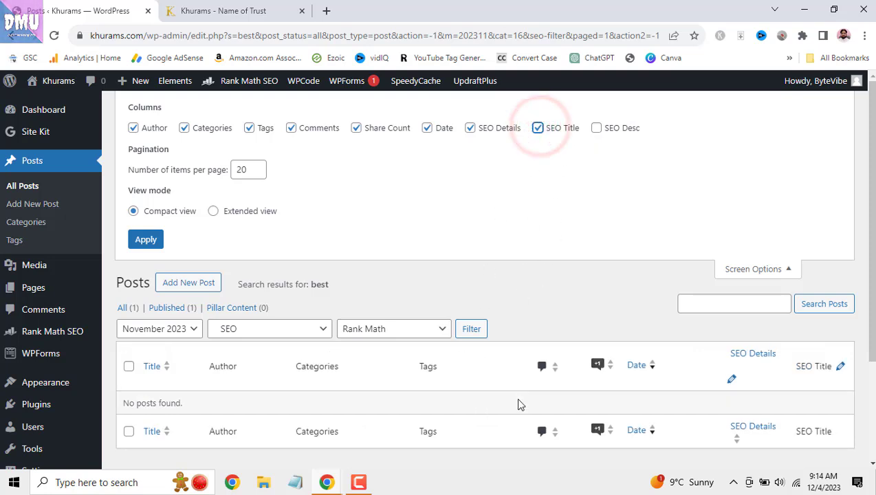
click(595, 128)
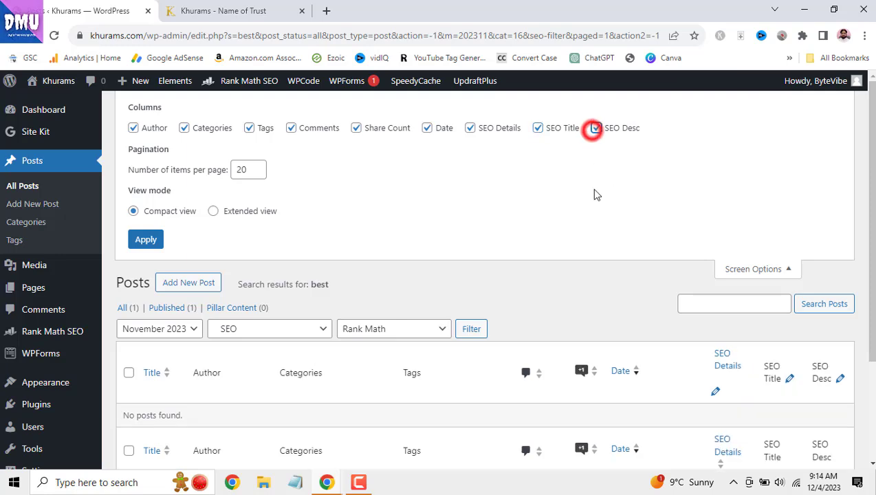
scroll(471, 319, down, 1)
scroll(477, 350, up, 1)
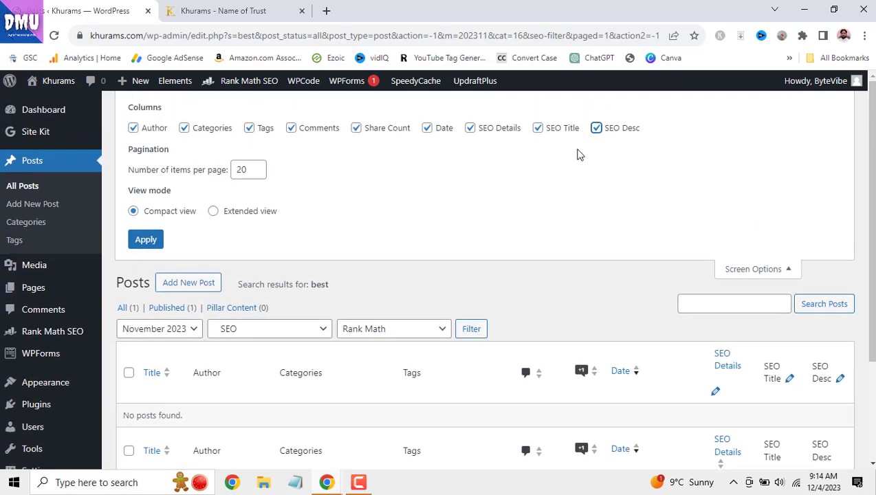
click(596, 128)
click(538, 129)
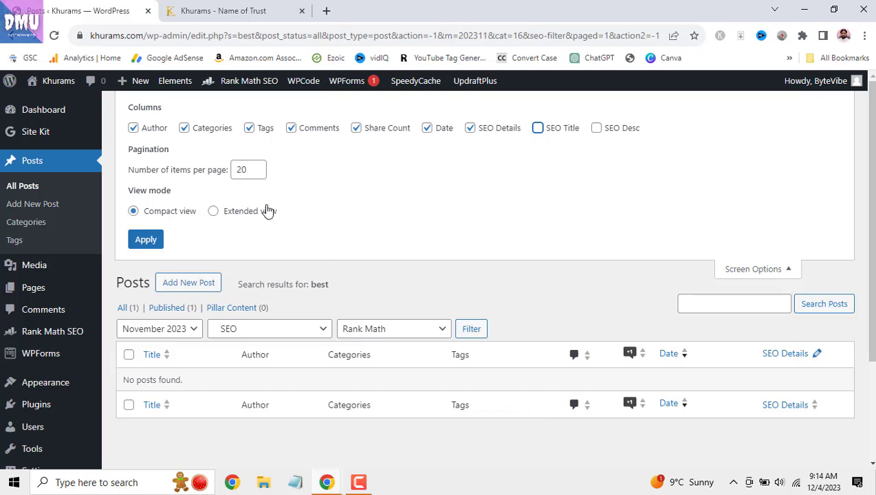
- Set 30 posts per page, try Extended view, then revert to Compact view and close Screen Options
click(241, 169)
click(241, 168)
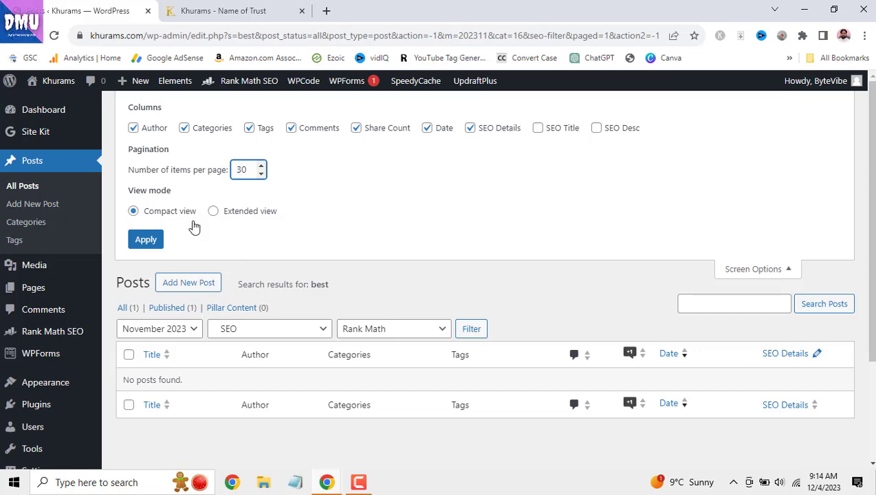
click(213, 211)
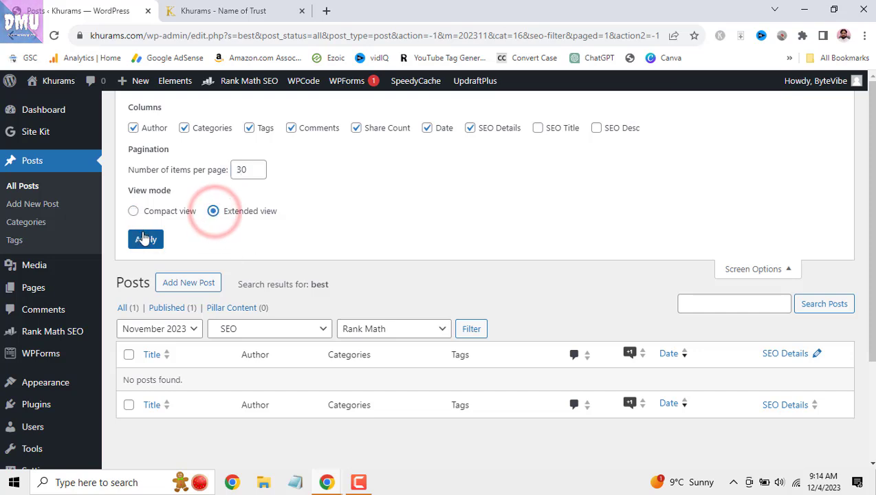
click(145, 238)
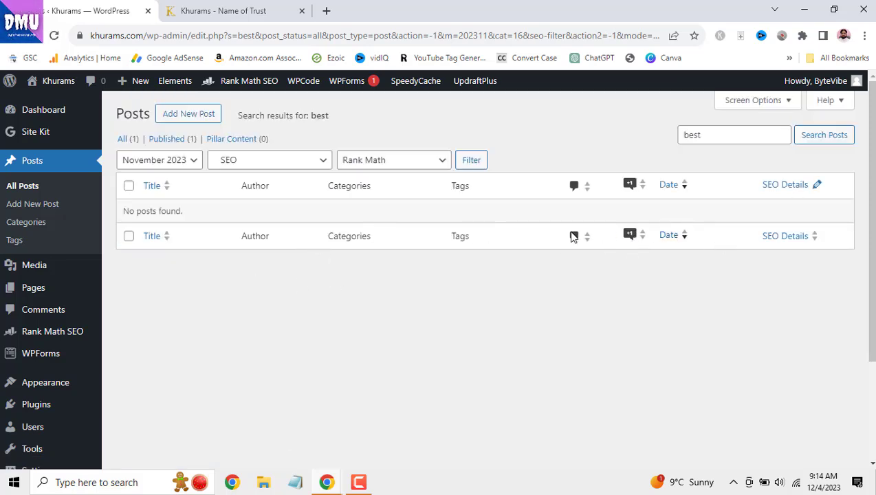
click(788, 101)
click(132, 211)
click(152, 239)
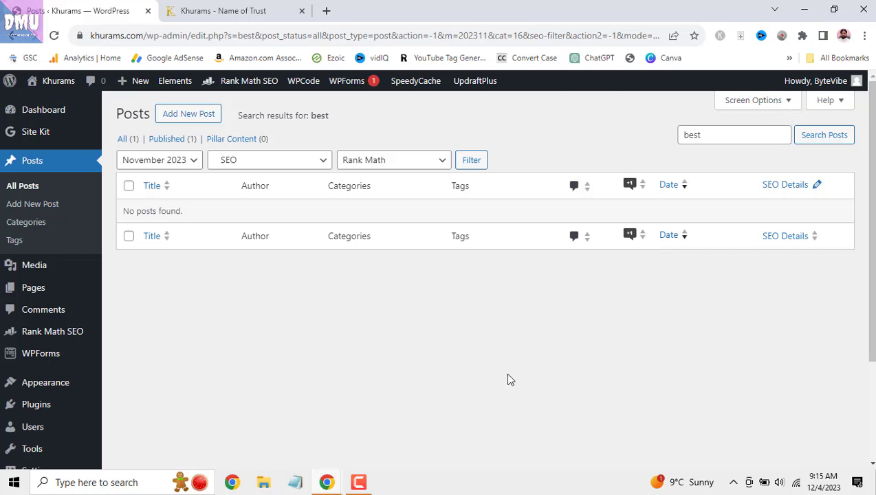
click(784, 105)
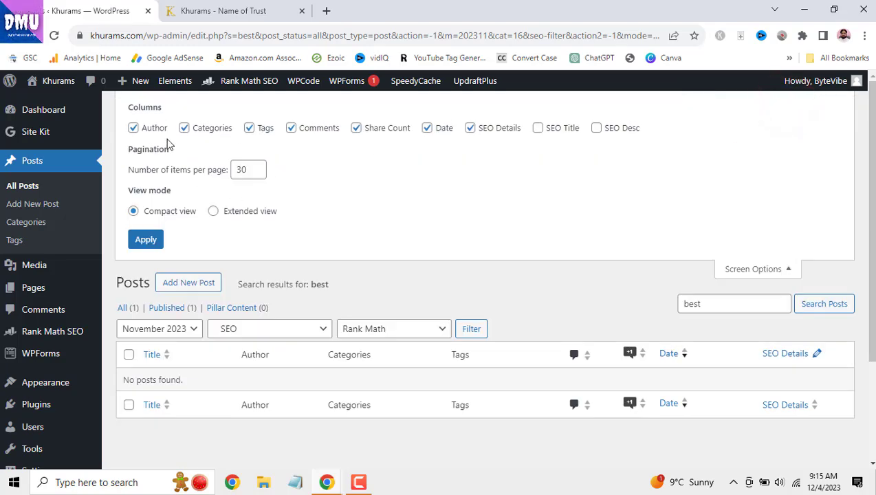
click(788, 270)
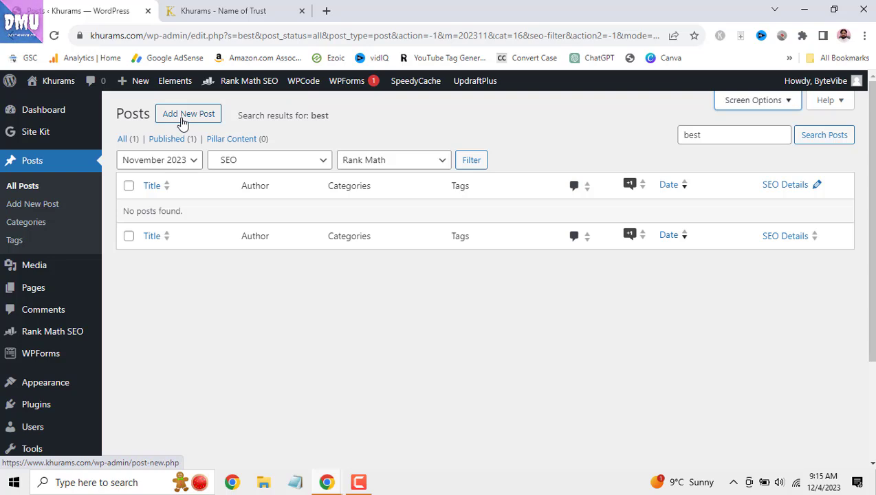
click(187, 8)
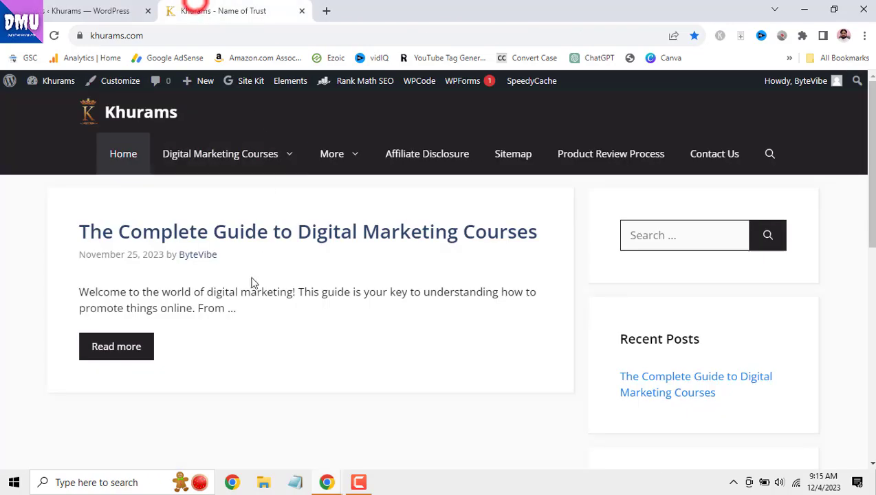
click(238, 231)
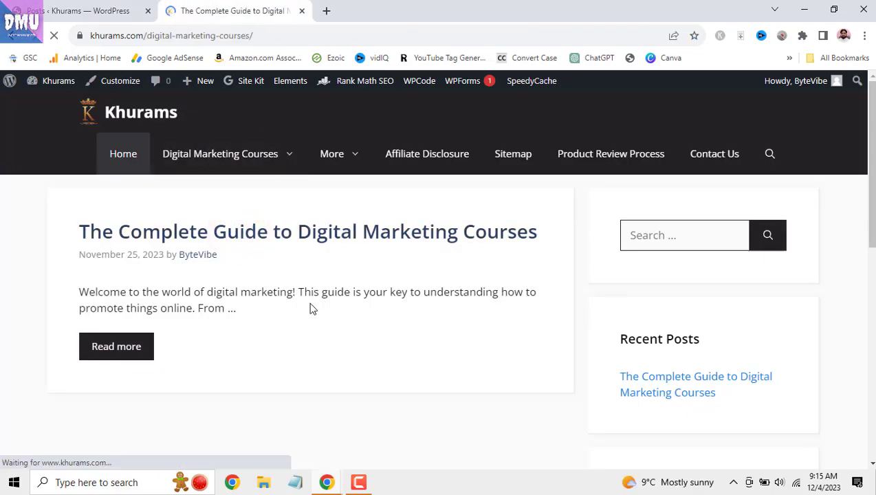
scroll(311, 309, down, 13)
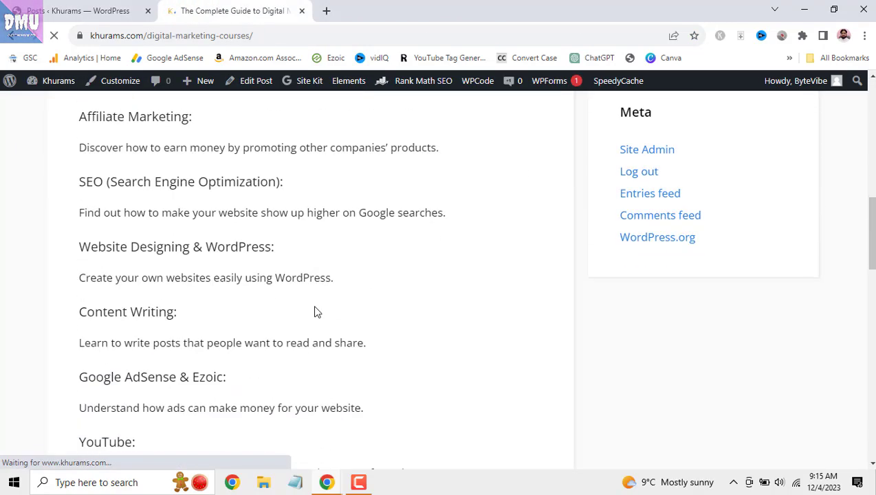
scroll(316, 311, down, 8)
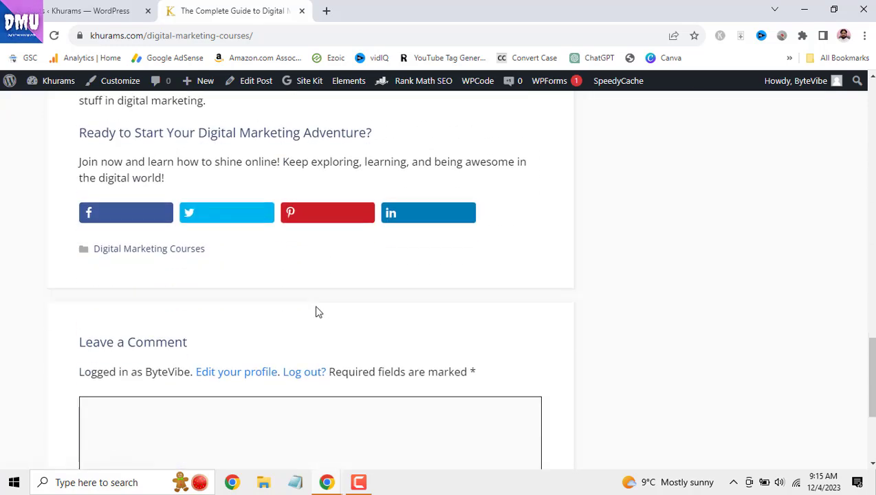
click(106, 10)
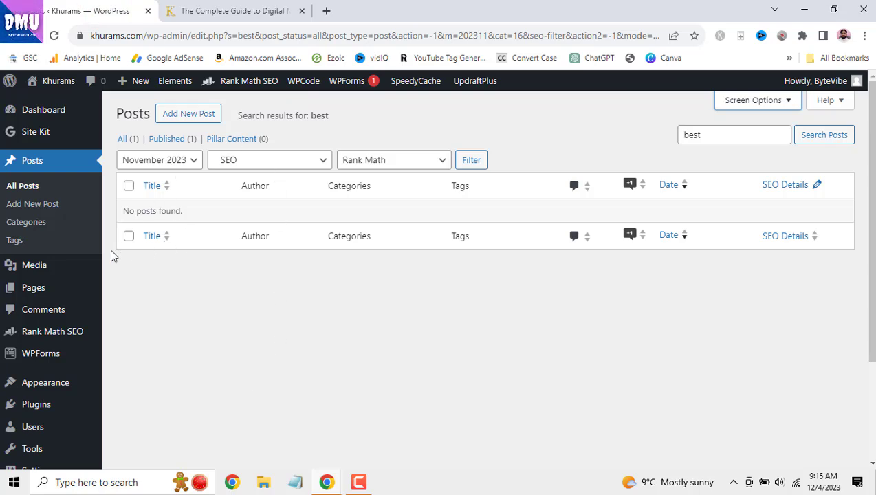
click(188, 114)
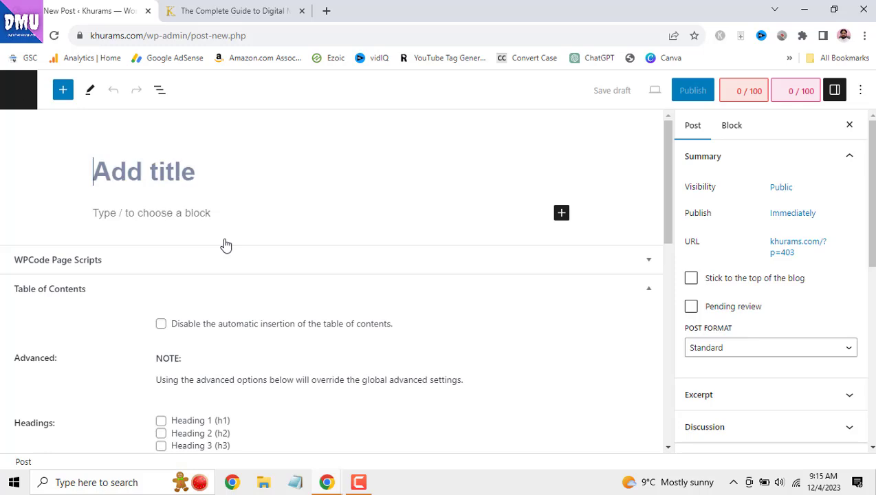
click(156, 170)
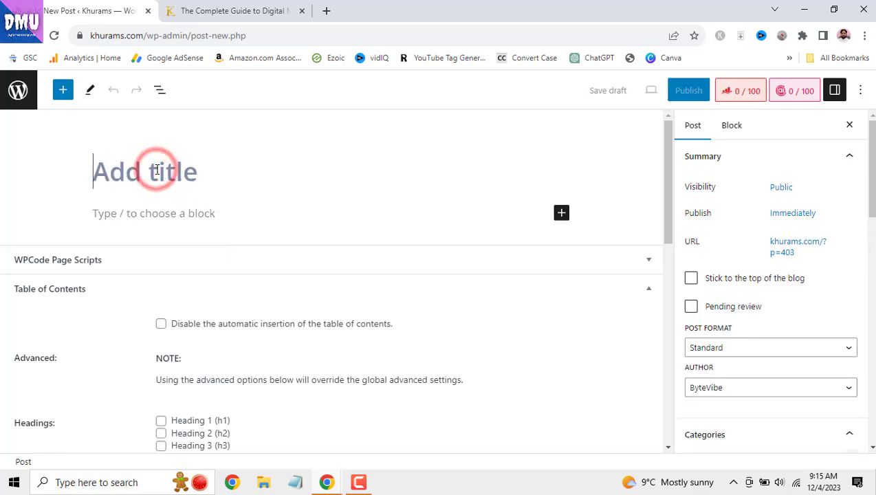
click(169, 215)
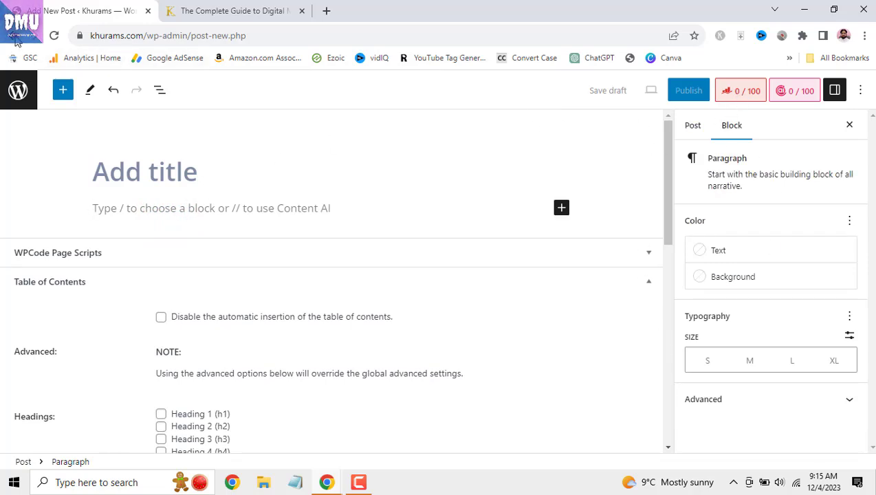
click(26, 58)
click(492, 111)
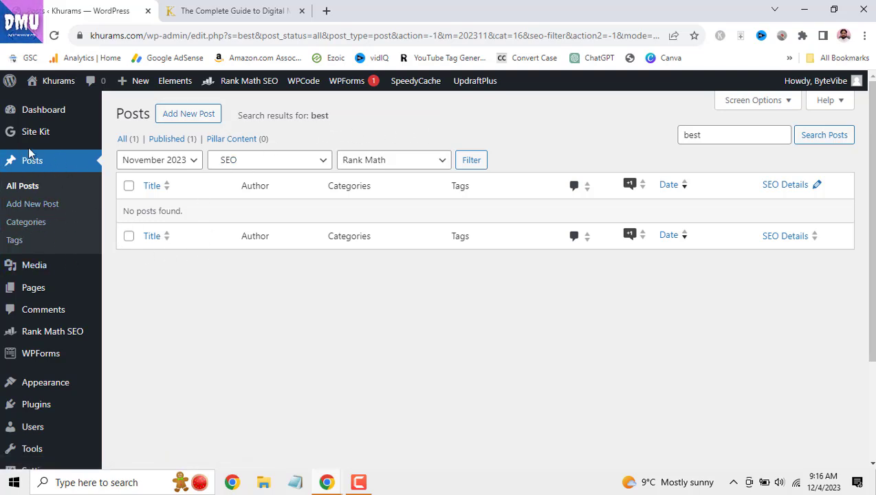
- Go to Posts > Categories, glancing at the published post tab along the way
click(33, 223)
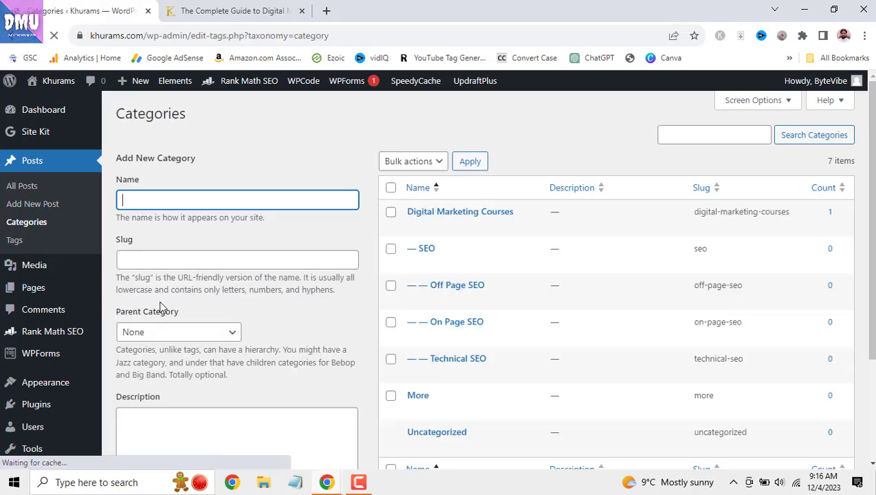
click(214, 11)
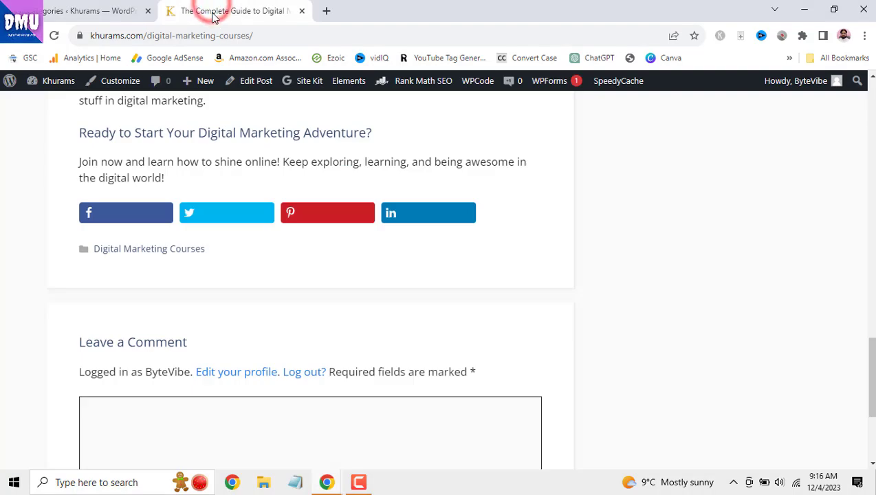
scroll(354, 387, up, 10)
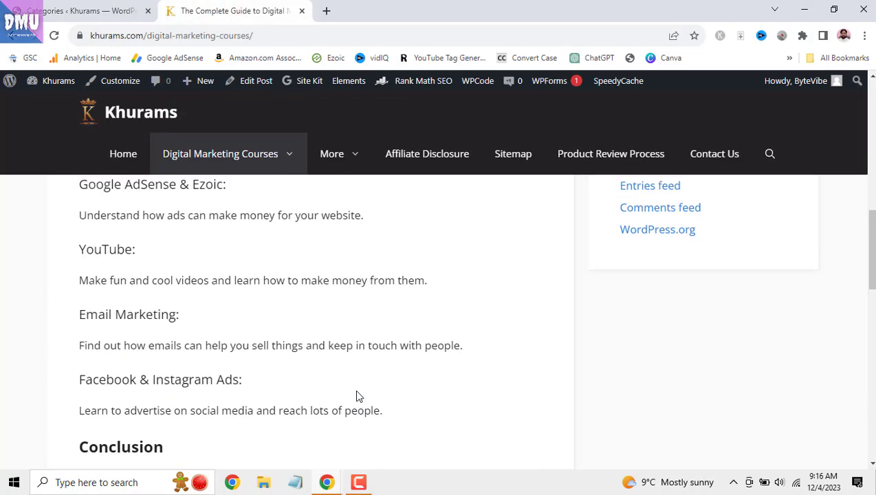
click(101, 5)
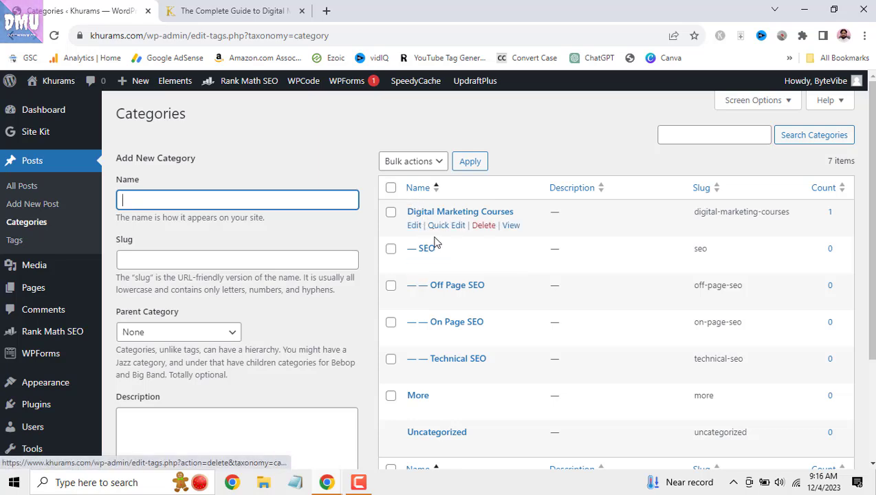
scroll(502, 321, down, 2)
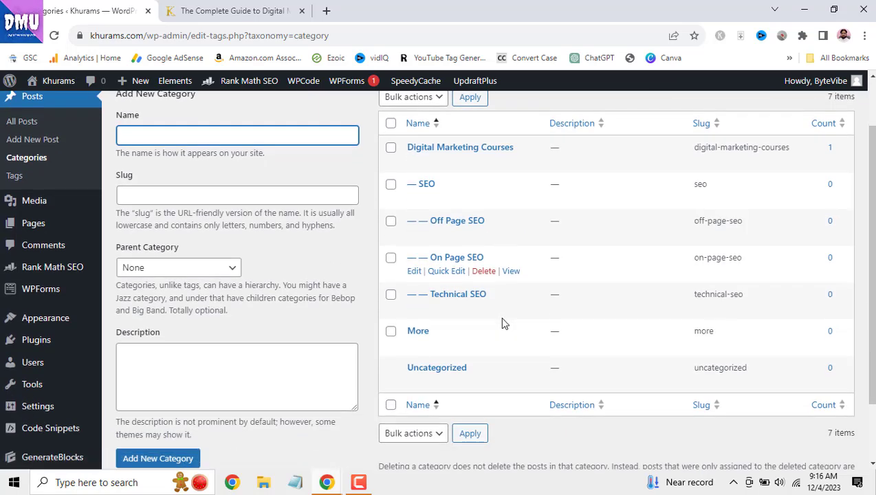
scroll(502, 321, up, 2)
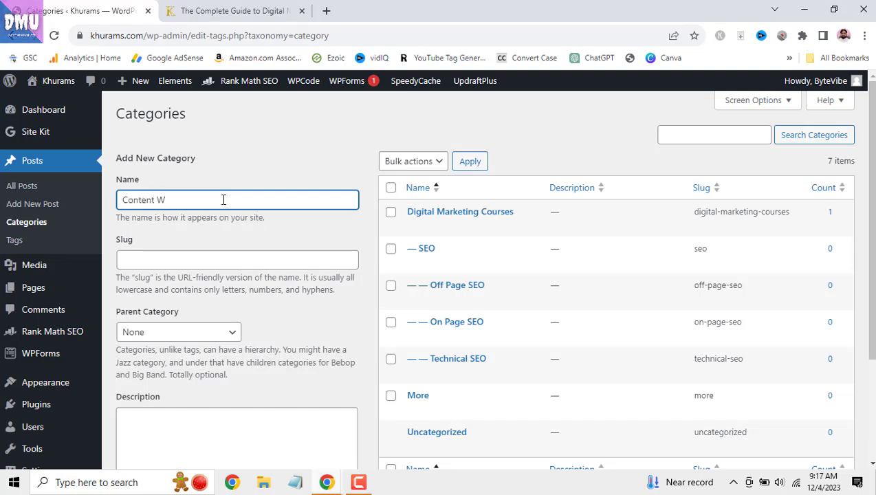
- Enter 'Content Writing' as the category name, paste it into Slug, then view the blog post tab
text(iting)
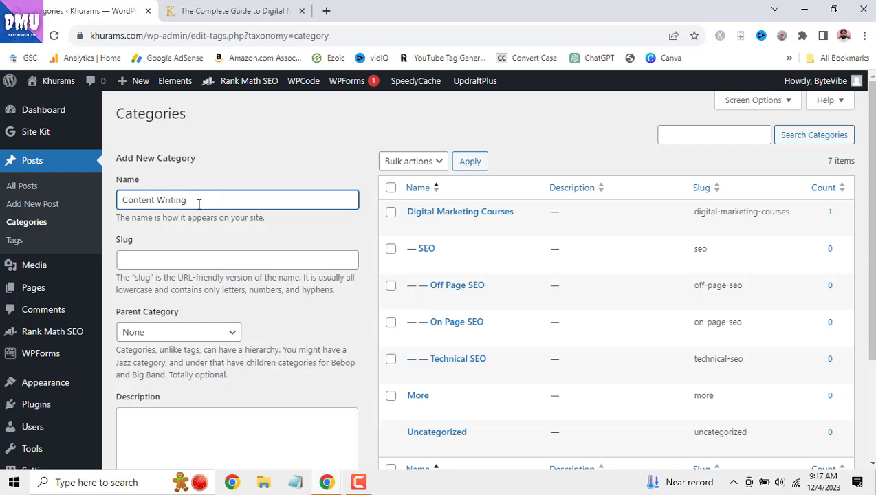
triple_click(199, 204)
right_click(128, 196)
click(183, 247)
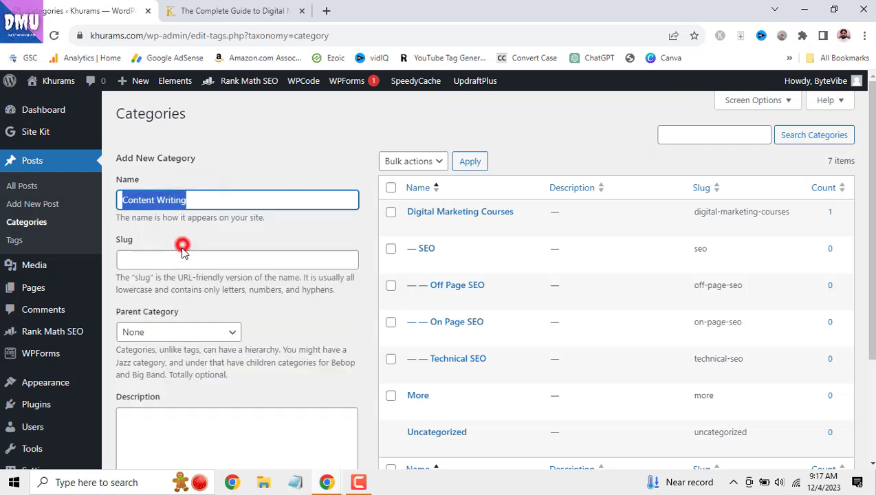
click(183, 251)
right_click(181, 254)
click(256, 346)
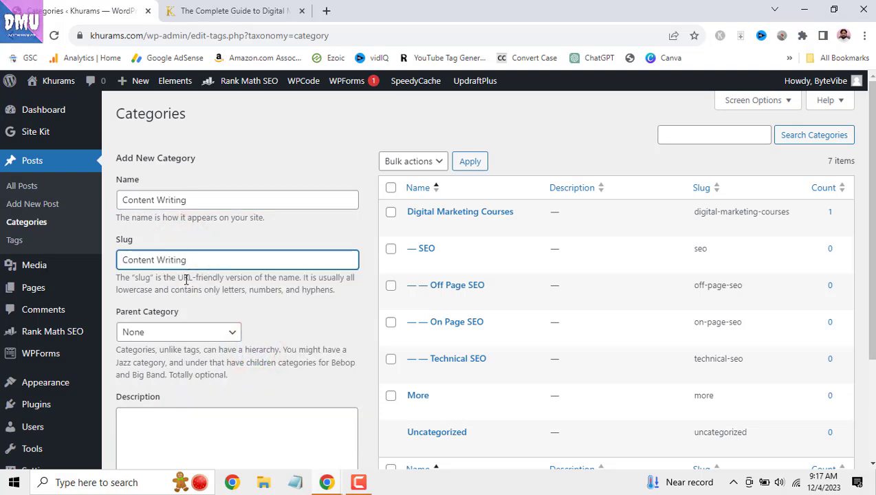
click(231, 11)
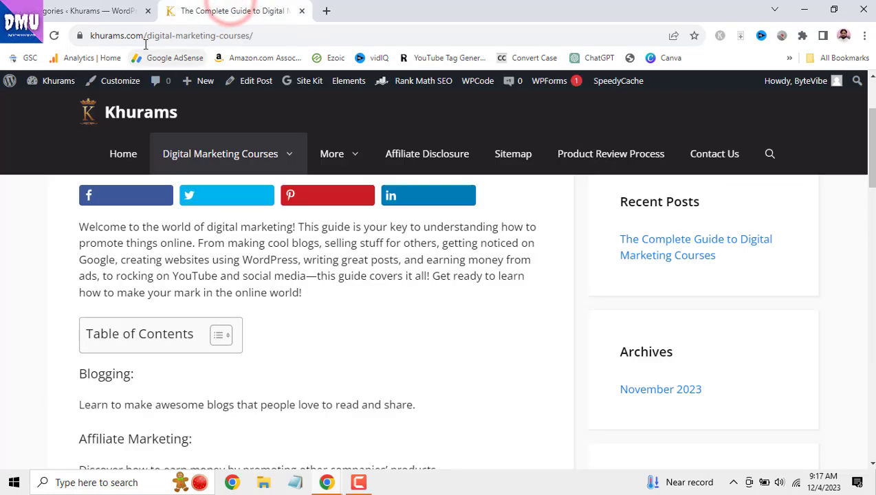
scroll(132, 131, up, 2)
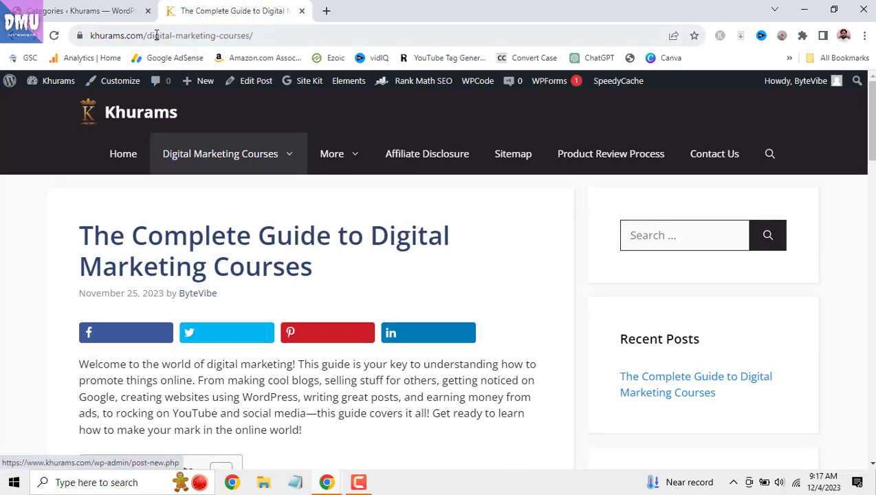
- Go to the khurams.com home page from the post, then return to the Categories admin tab
drag(150, 35, 258, 34)
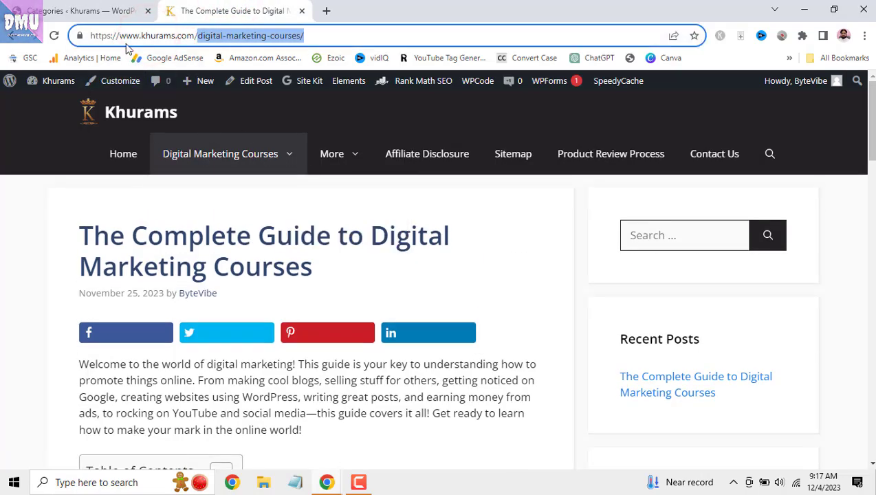
click(134, 156)
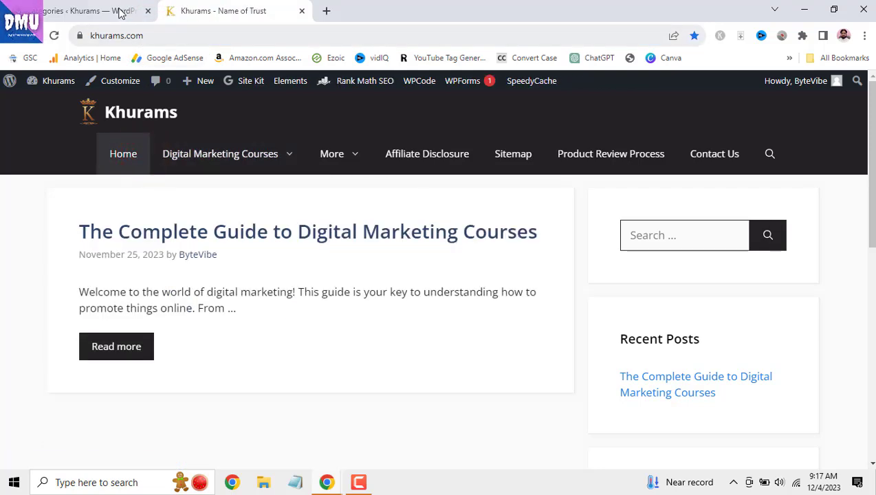
click(120, 15)
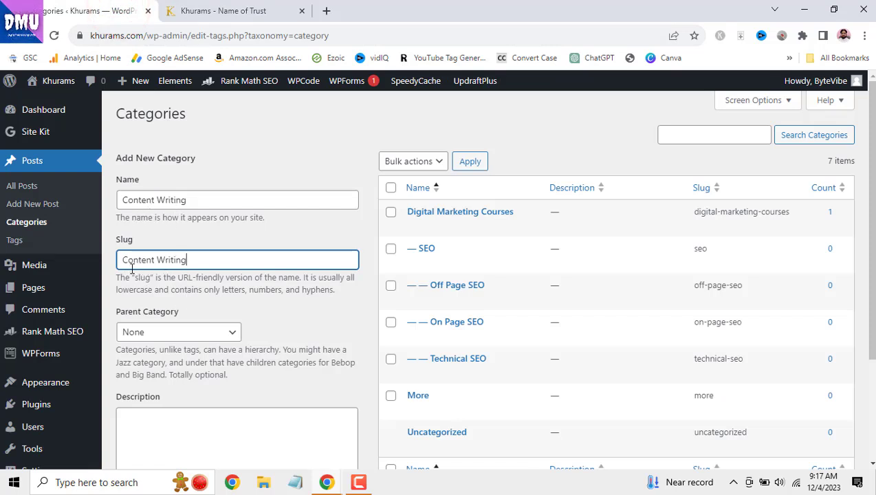
- Leave the Content Writing category's parent set to None
scroll(230, 288, down, 1)
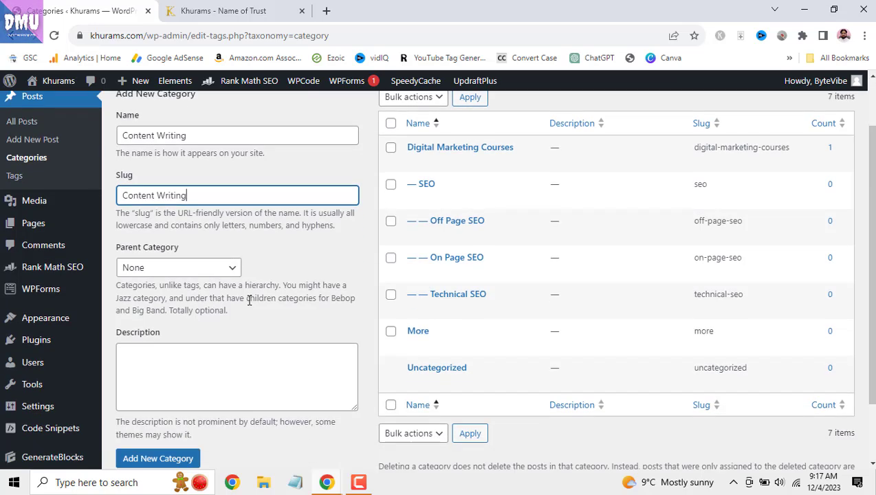
click(232, 272)
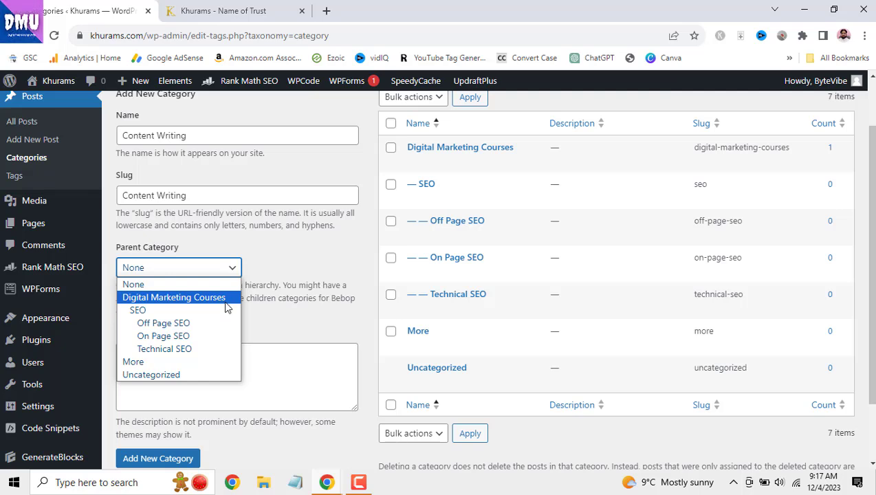
click(289, 273)
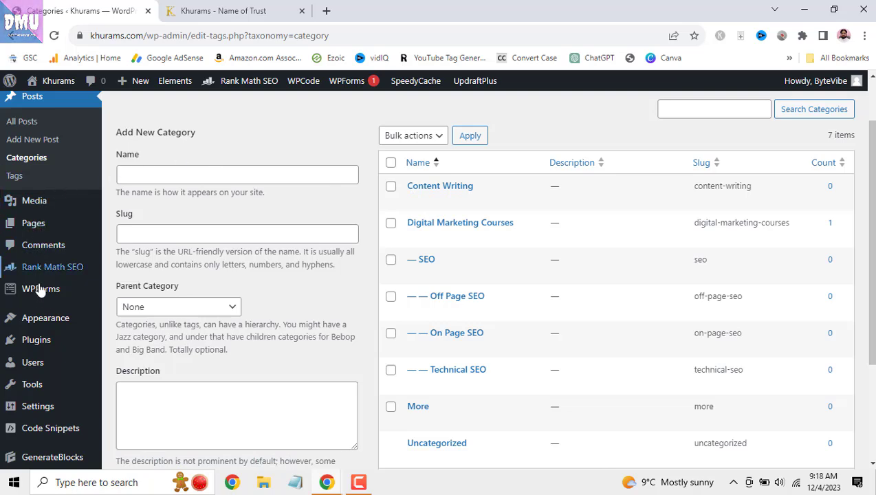
- Go to Appearance > Menus, check the live site tab, and come back to the menu editor
mouse_move(34, 320)
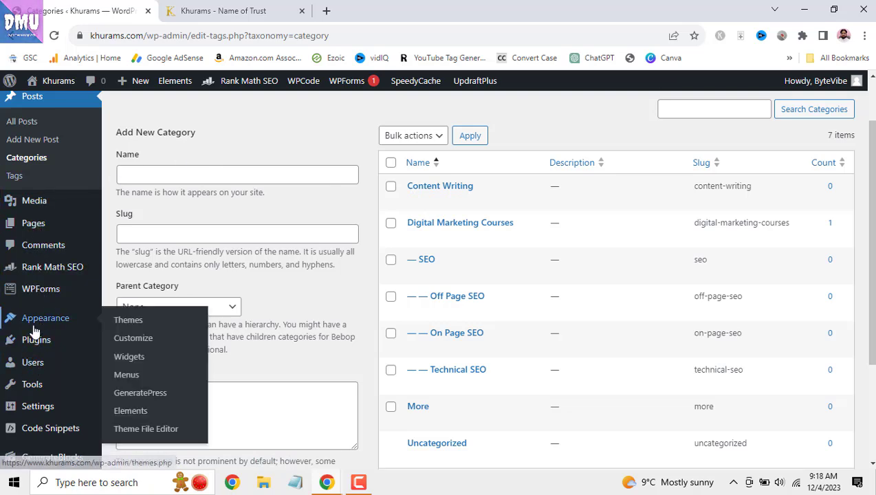
click(125, 375)
click(245, 11)
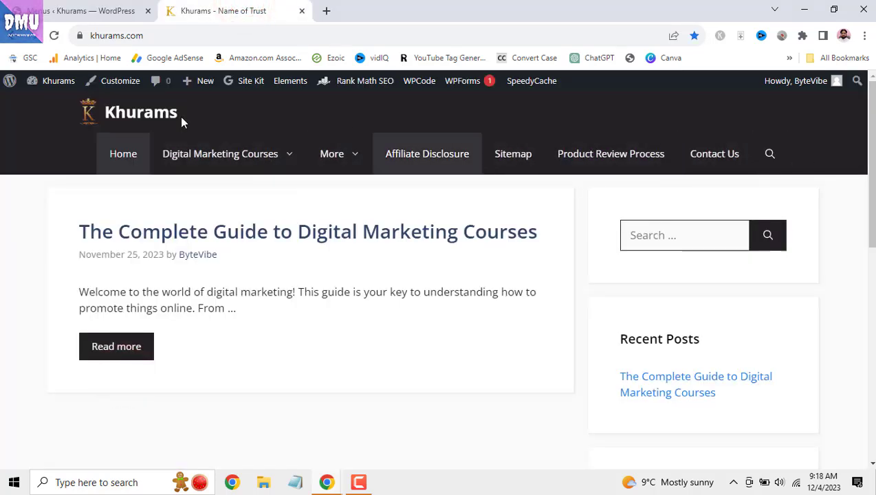
drag(872, 121, 872, 333)
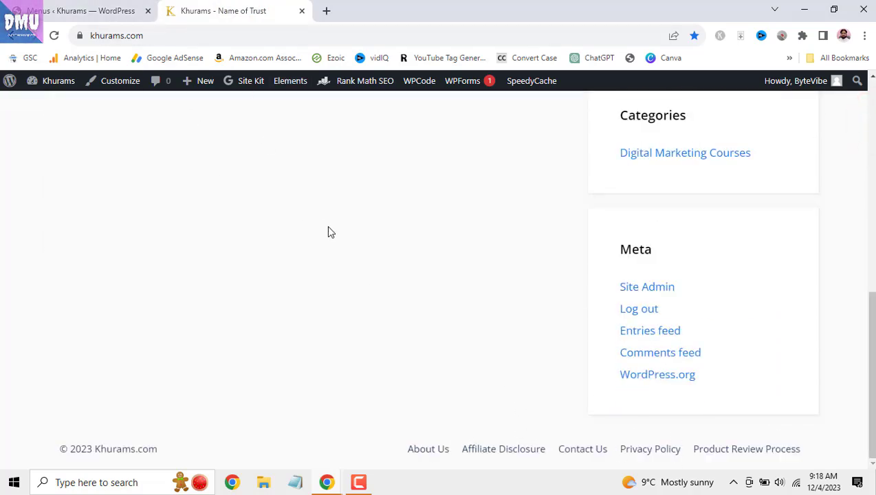
scroll(331, 232, up, 10)
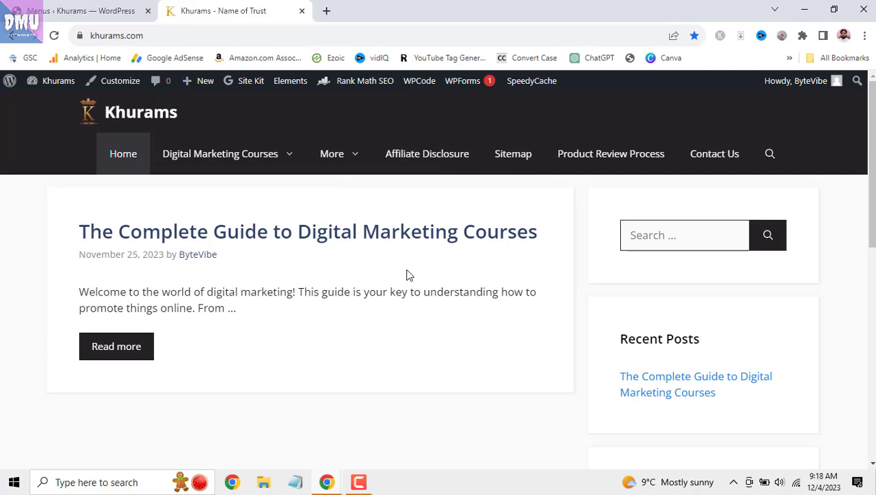
click(114, 12)
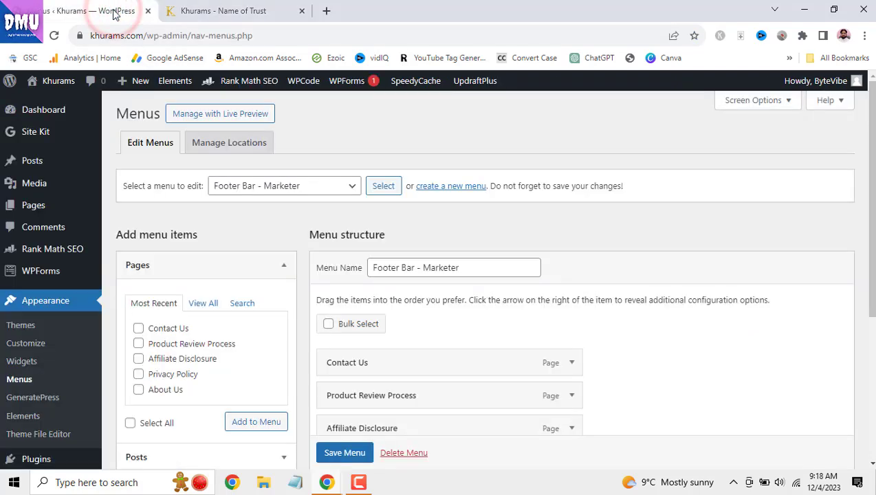
- Collapse Pages, expand Categories with View All, and tick Content Writing
click(282, 266)
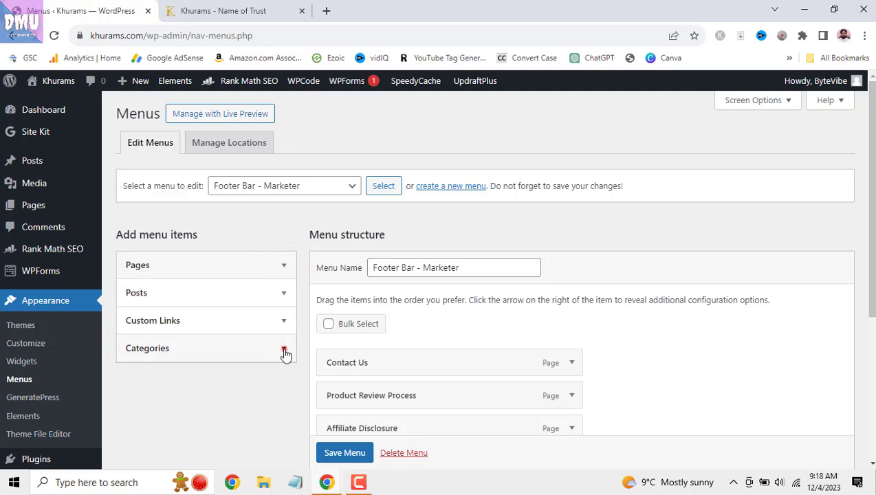
click(284, 350)
scroll(286, 353, down, 1)
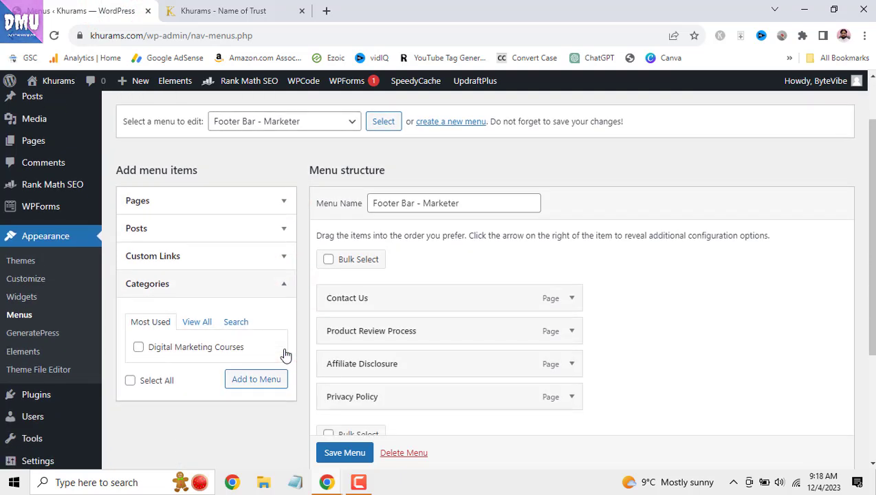
click(205, 323)
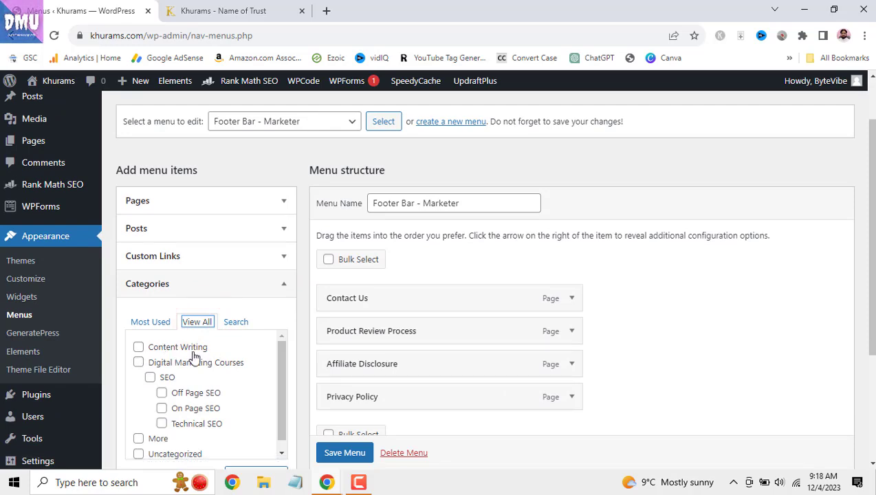
click(139, 350)
scroll(205, 383, down, 3)
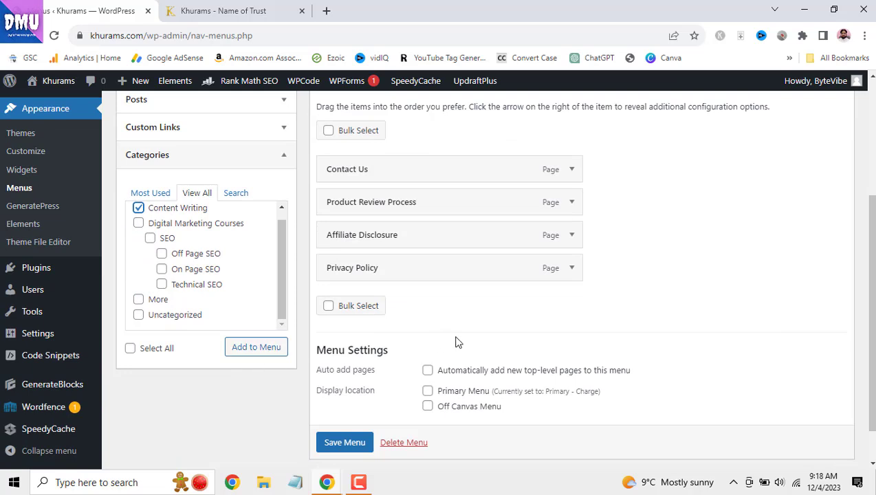
scroll(415, 219, up, 2)
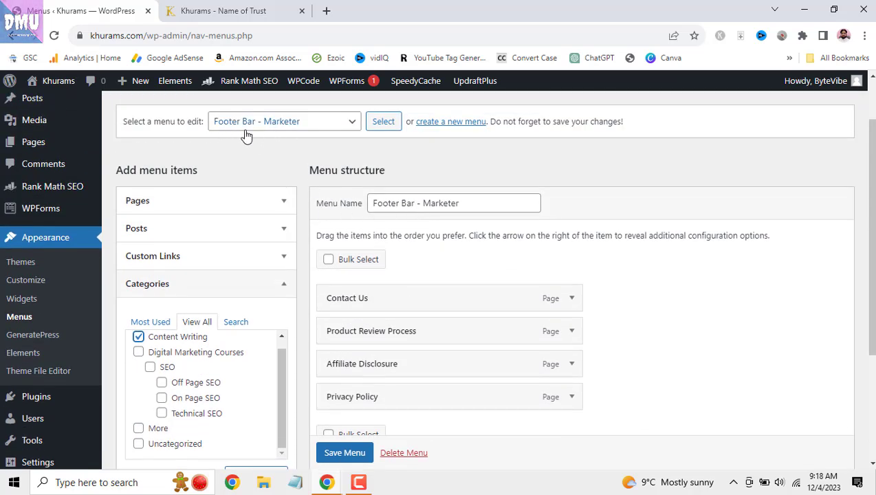
- Load the Primary - Charge menu for editing
click(332, 122)
click(328, 150)
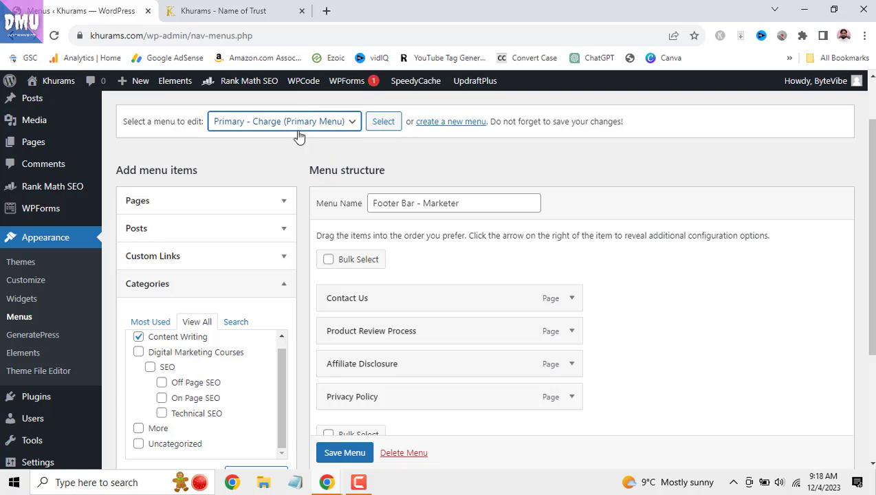
click(382, 122)
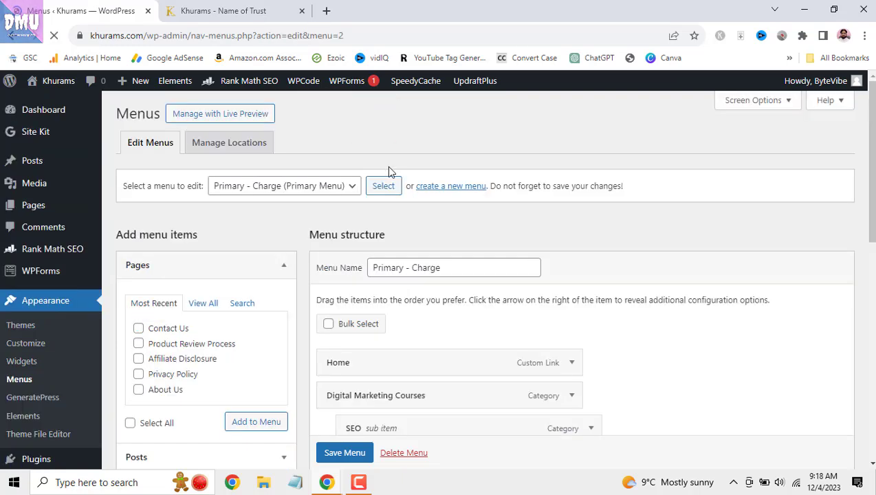
- Add the Content Writing category to the menu, save it, and view the live site
scroll(417, 221, down, 3)
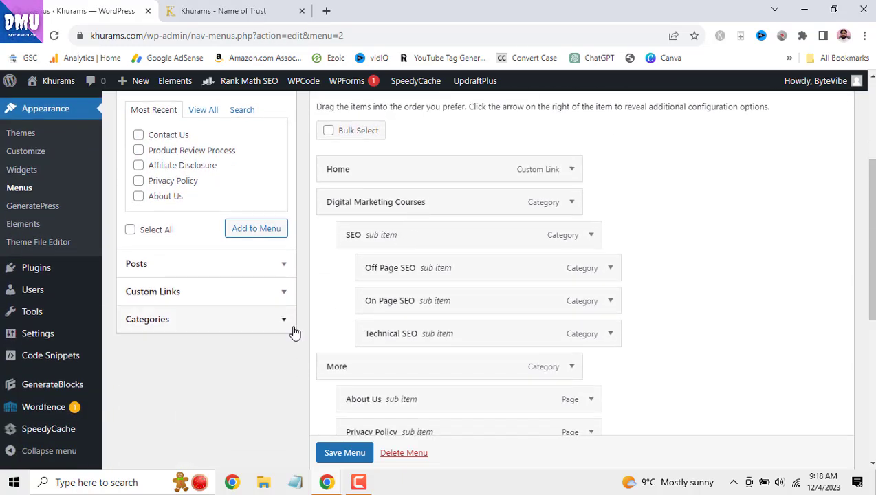
click(284, 323)
click(197, 192)
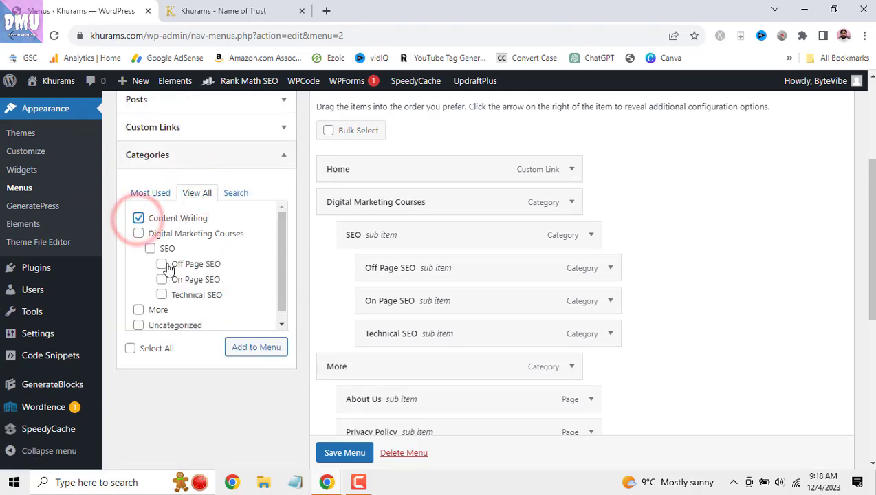
click(236, 350)
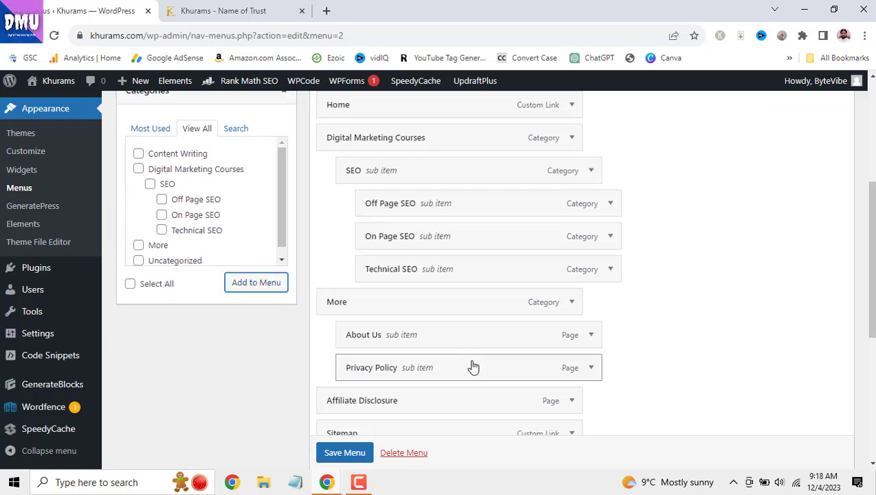
scroll(469, 366, down, 3)
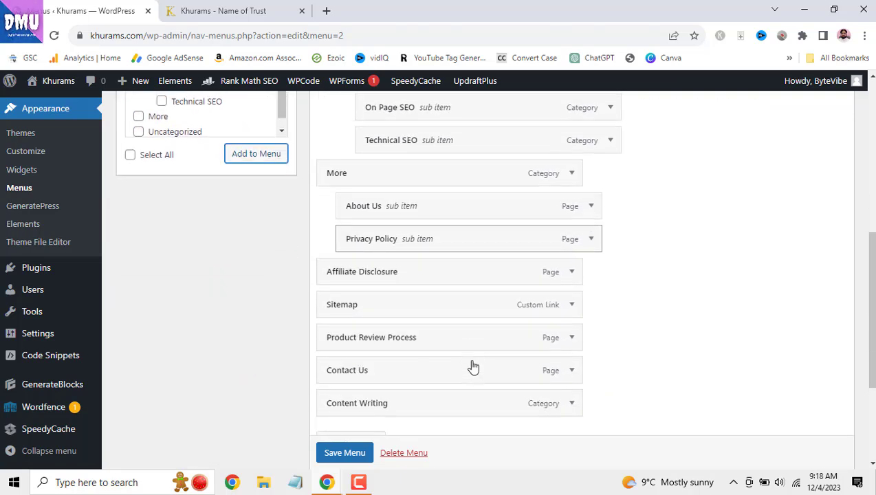
scroll(356, 463, down, 1)
click(356, 457)
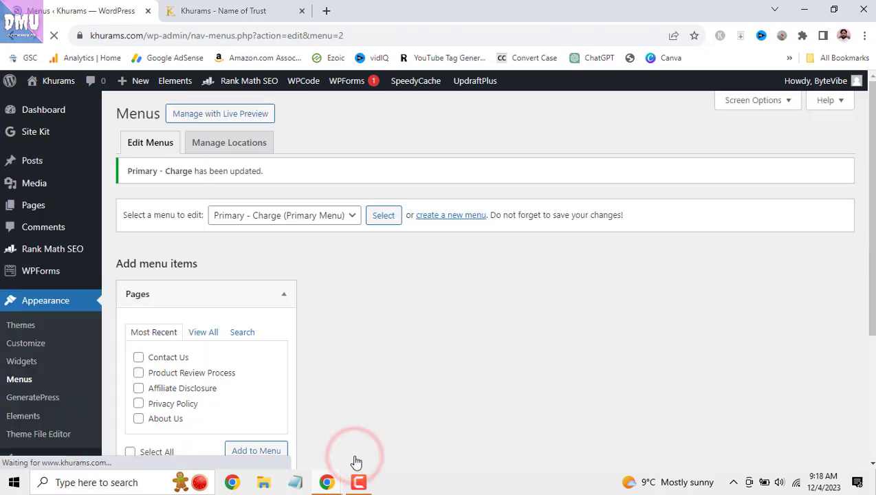
click(233, 11)
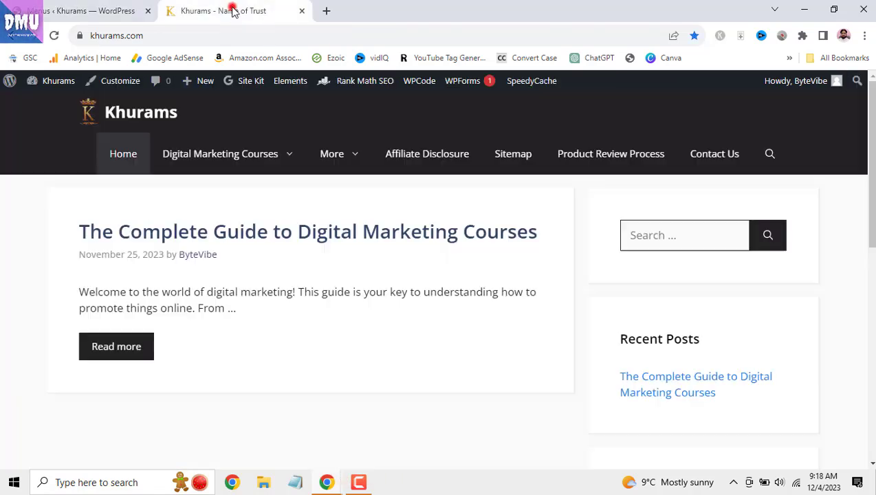
- Reload the live khurams.com site and check that Content Writing now shows beside Home and More
click(53, 35)
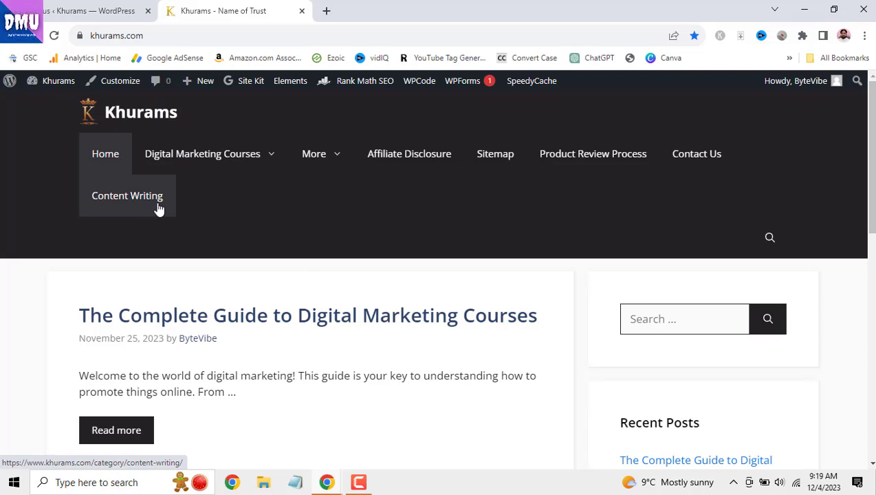
mouse_move(292, 167)
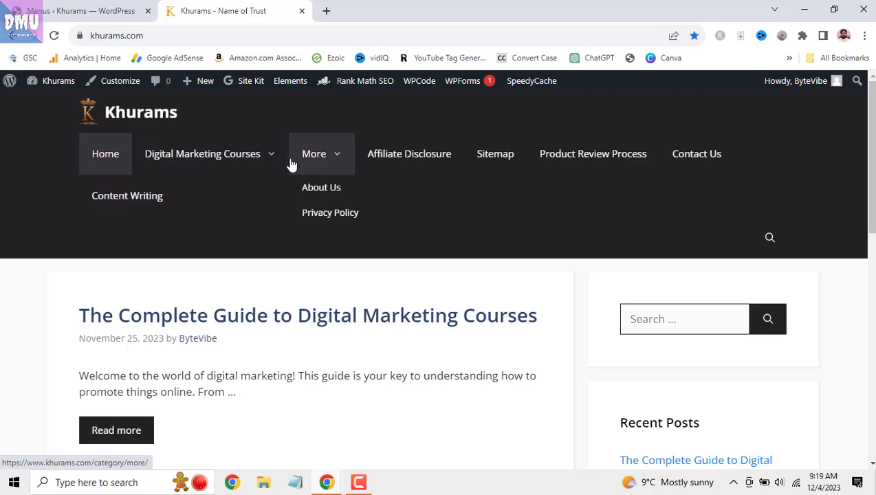
- Drag Content Writing above More in the Primary - Charge menu and preview the live menu
click(120, 13)
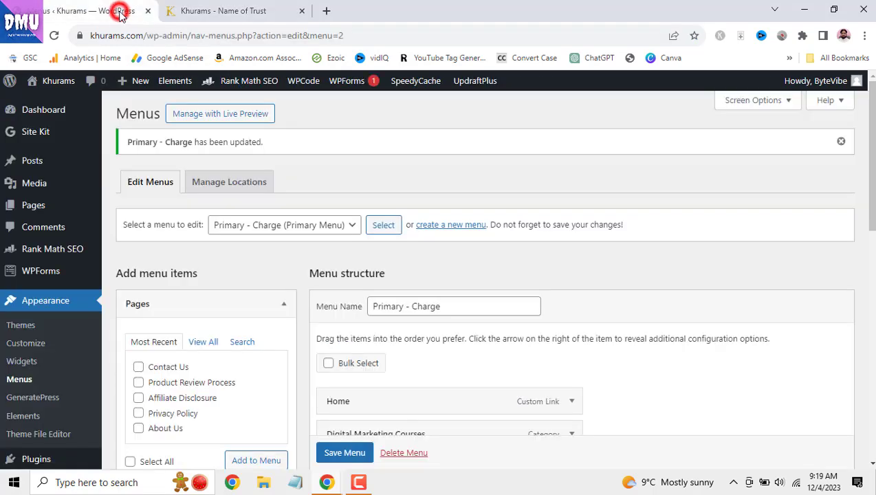
scroll(269, 295, down, 5)
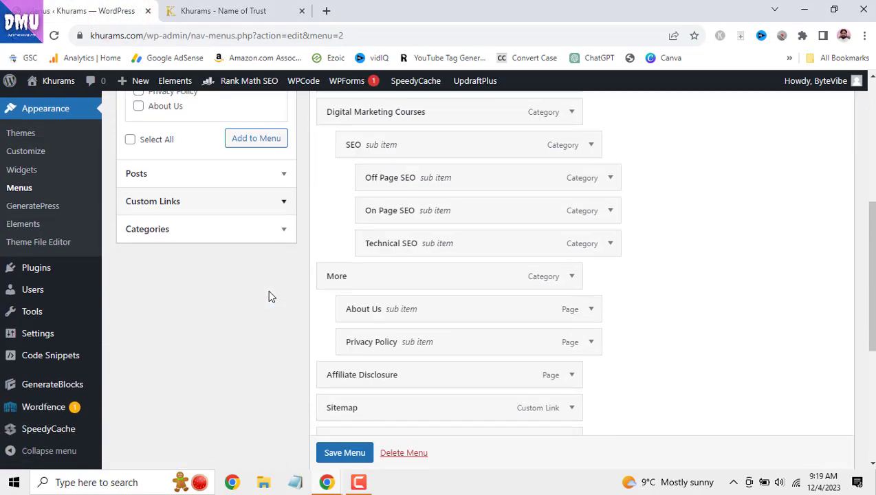
scroll(269, 295, down, 2)
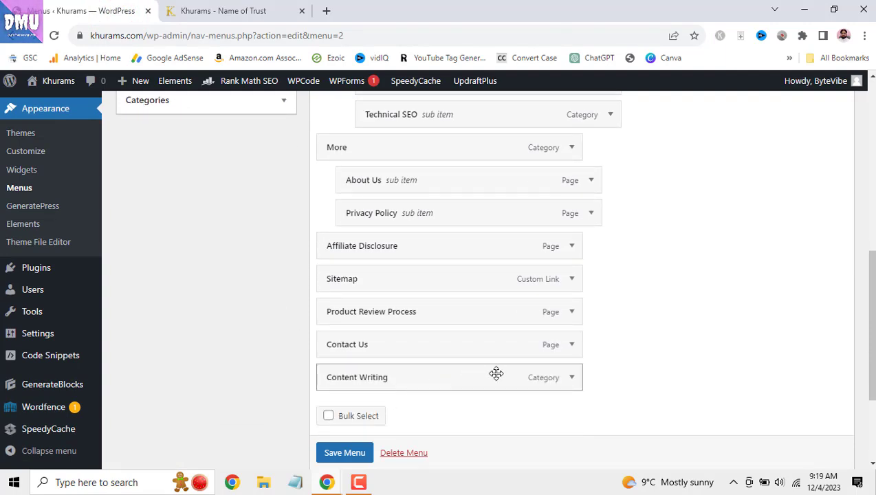
drag(497, 374, 492, 143)
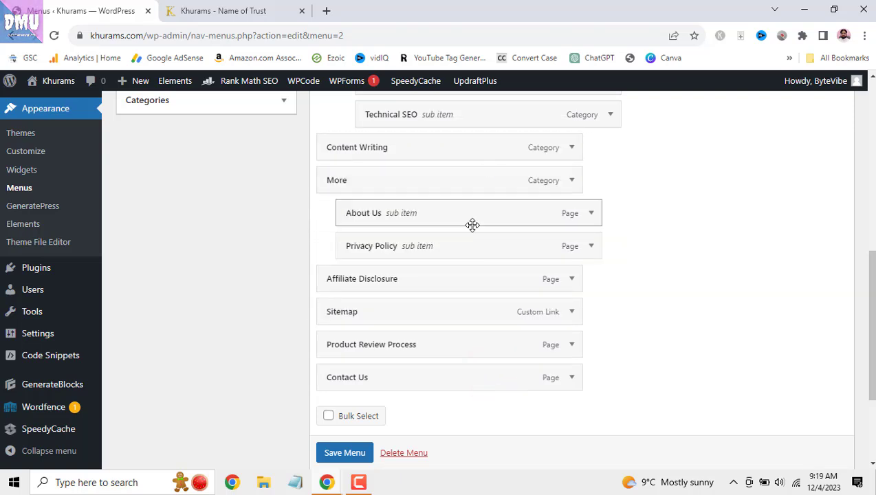
scroll(471, 225, up, 3)
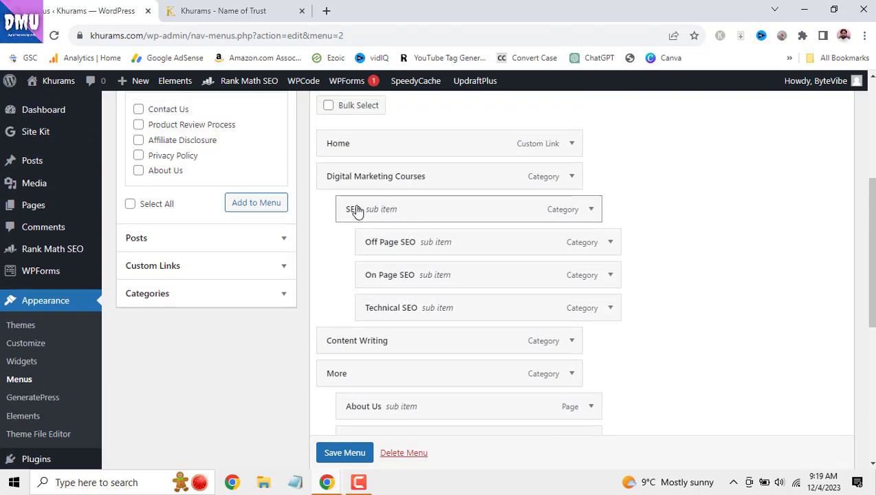
click(227, 10)
mouse_move(267, 167)
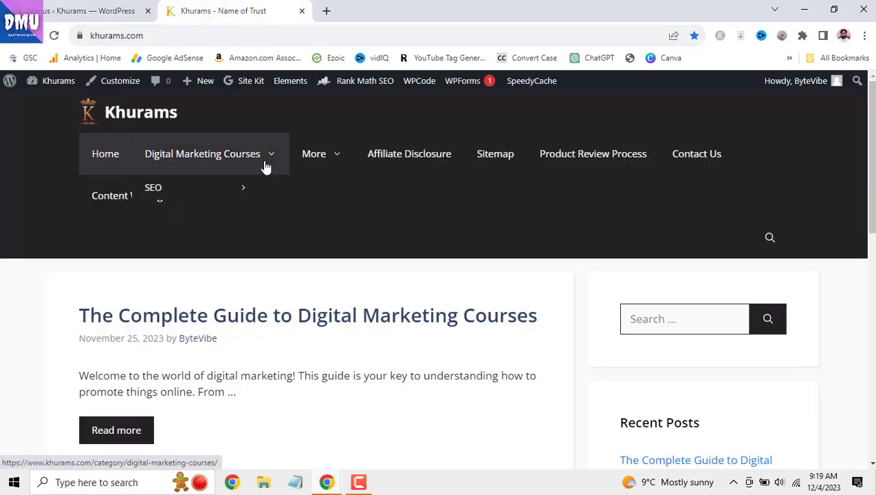
mouse_move(212, 192)
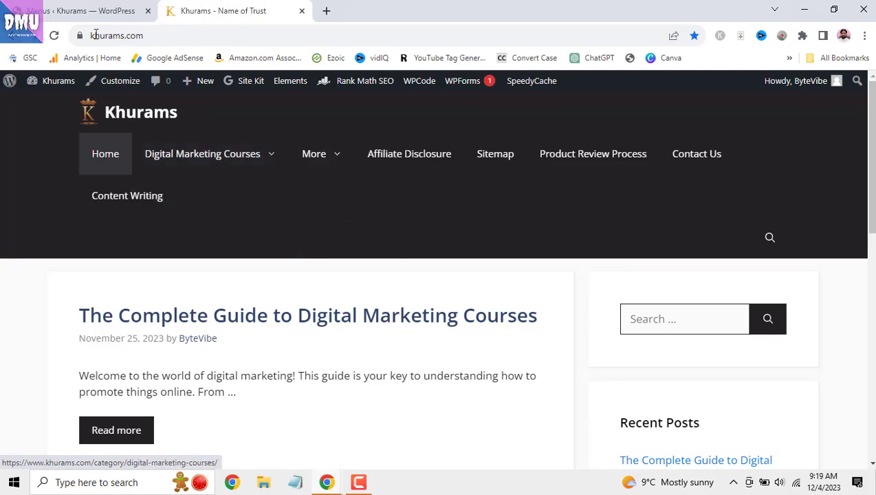
- Save the reordered menu and reload the live site to confirm Content Writing sits before More
click(86, 10)
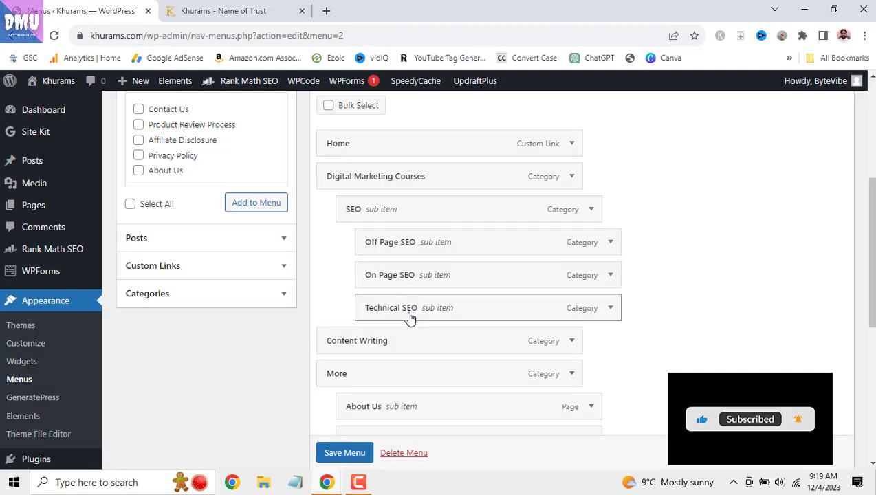
scroll(344, 452, down, 1)
click(344, 453)
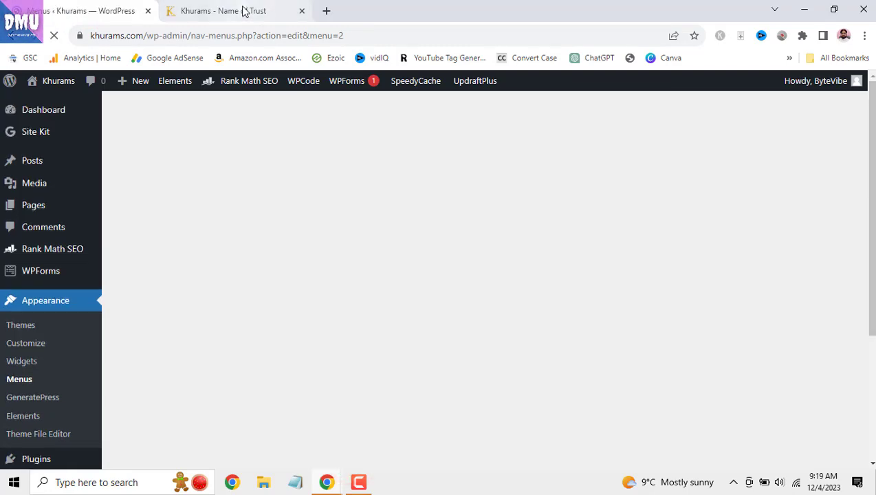
click(244, 10)
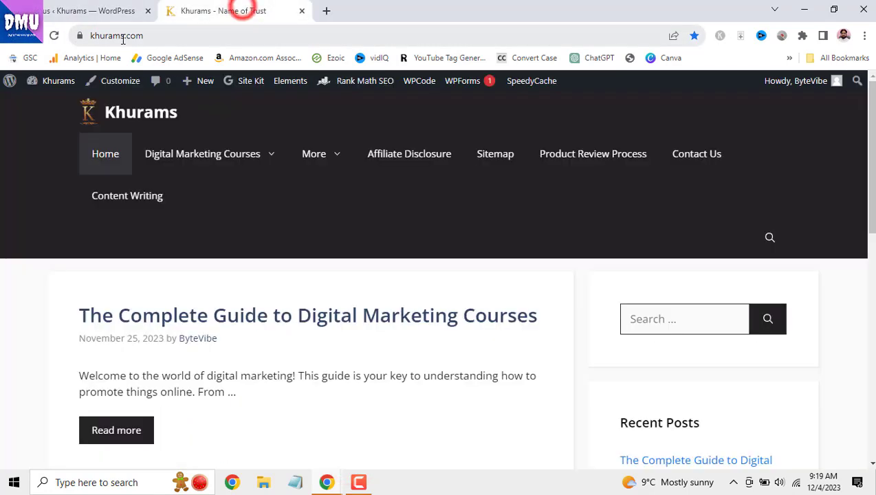
click(52, 35)
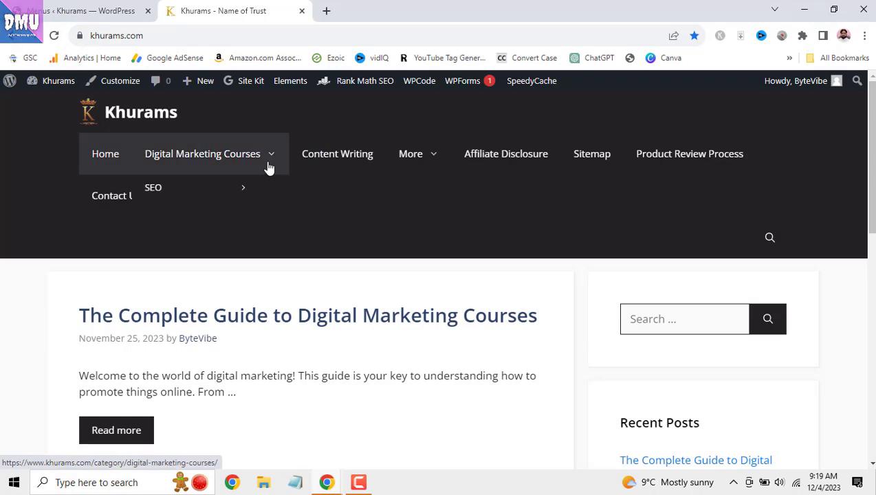
click(107, 21)
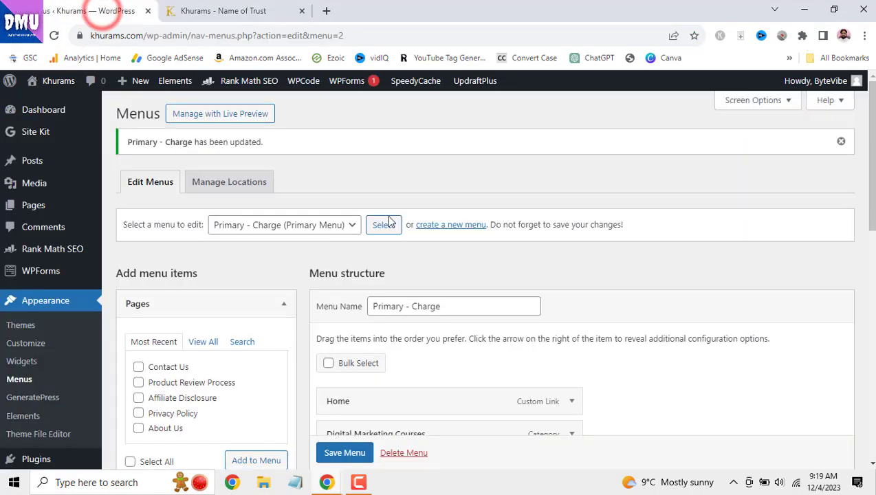
- Drag Content Writing in as a sub item of Digital Marketing Courses, above SEO, and save the menu
scroll(417, 250, down, 4)
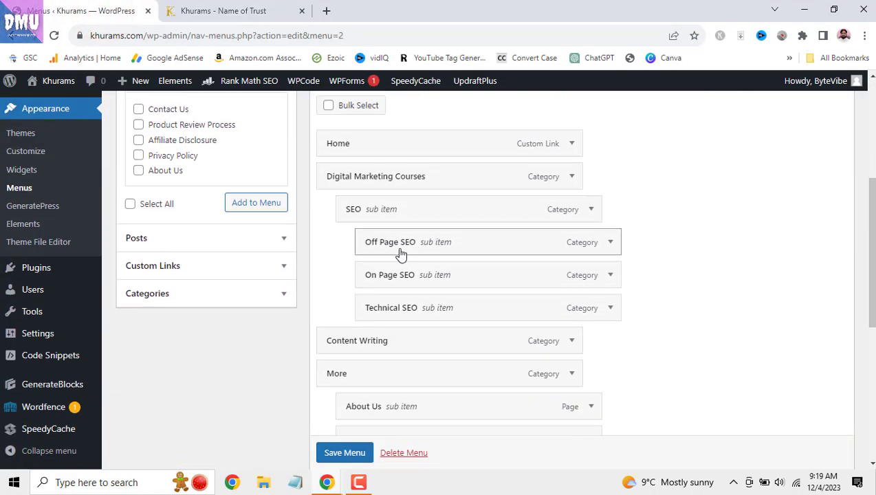
scroll(406, 272, down, 1)
scroll(434, 311, up, 1)
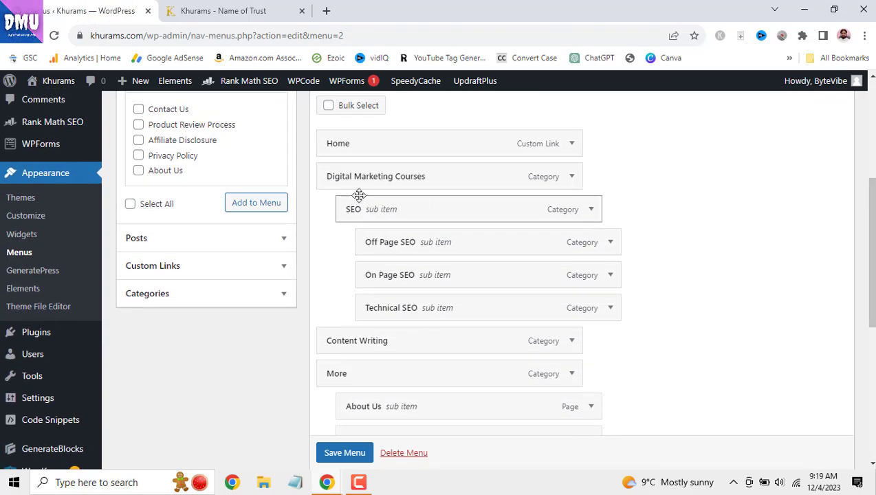
scroll(409, 256, down, 2)
scroll(413, 272, down, 3)
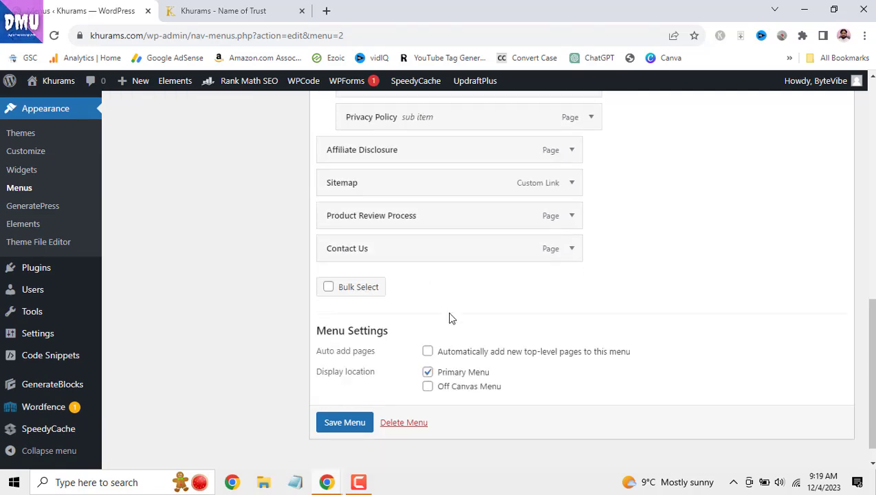
scroll(450, 317, up, 3)
scroll(450, 317, up, 2)
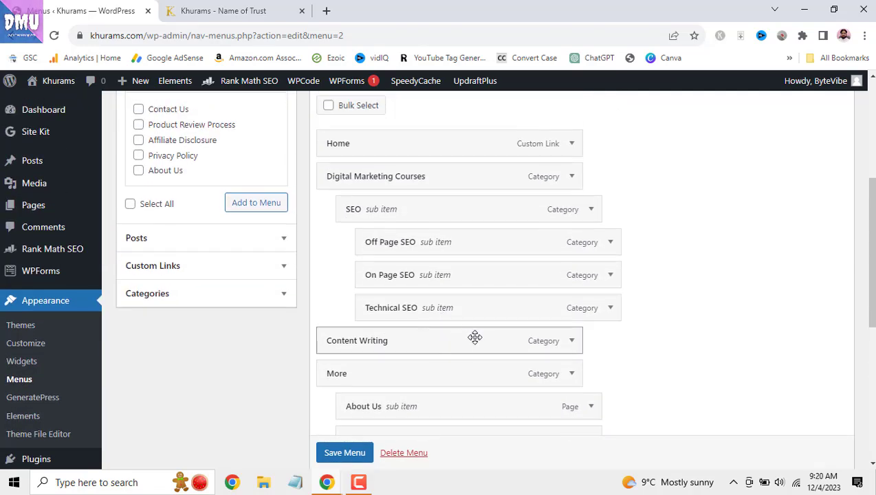
drag(474, 337, 475, 197)
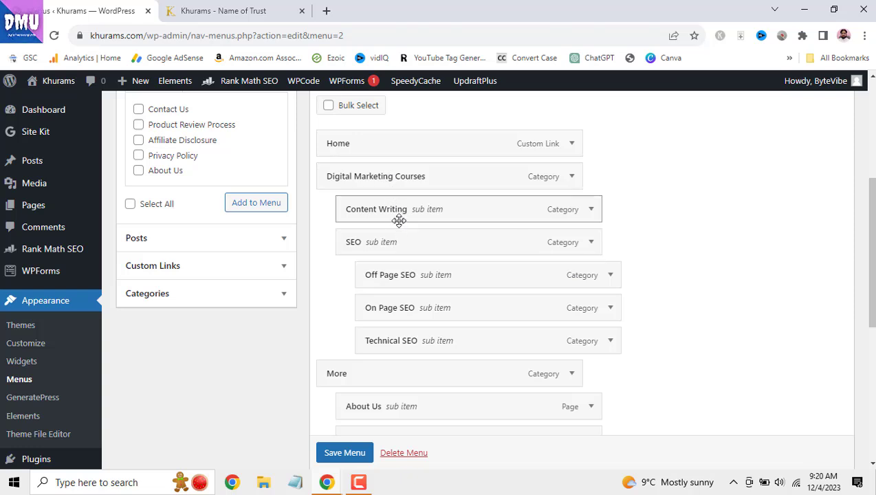
click(334, 453)
scroll(333, 453, down, 1)
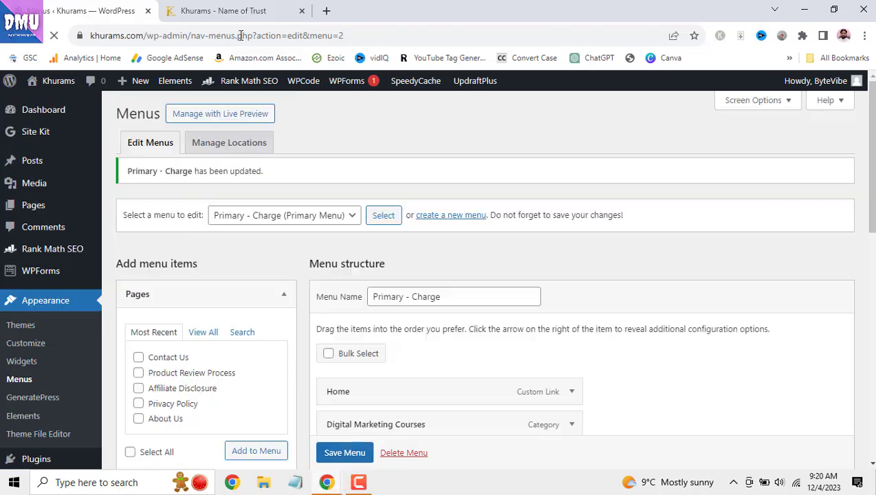
click(227, 11)
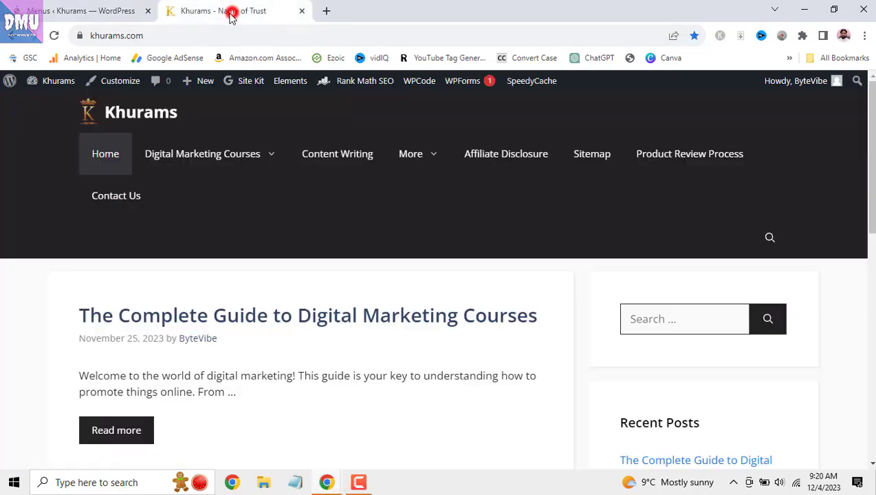
- Reload the live site and check the Digital Marketing Courses dropdown lists Content Writing above SEO
click(53, 36)
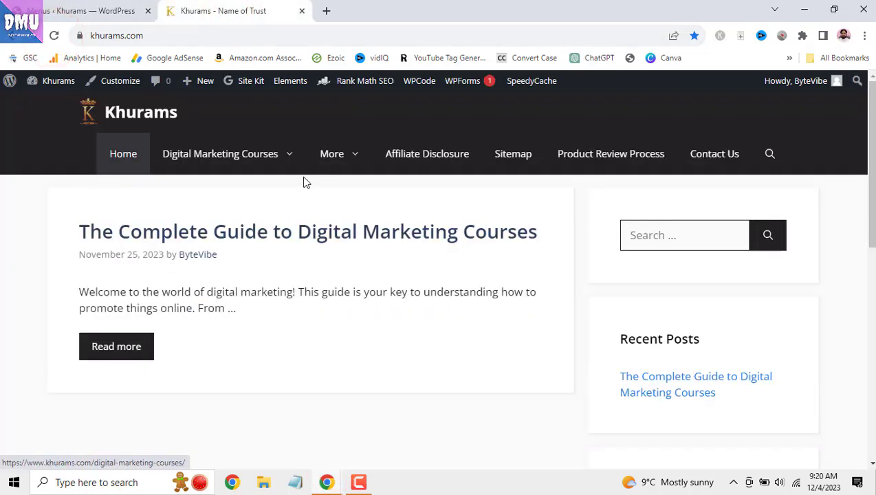
mouse_move(283, 169)
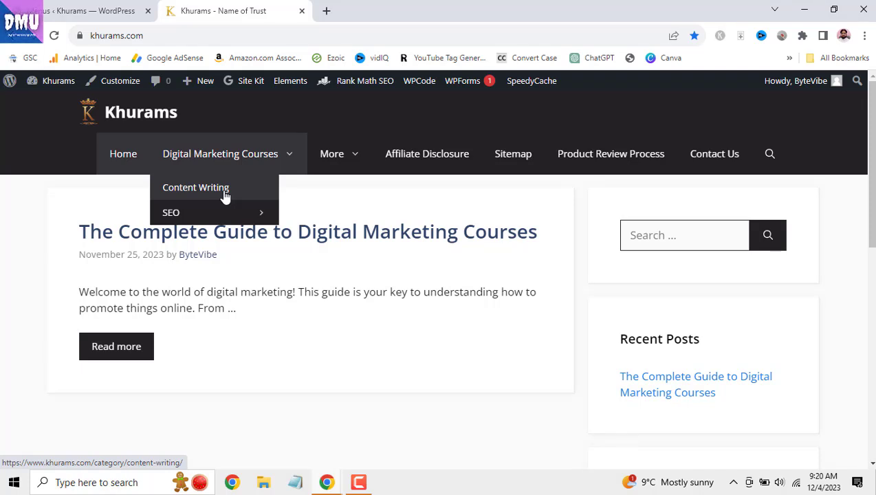
- Drag Content Writing out of the submenu to a top-level item after Digital Marketing Courses and save
click(86, 10)
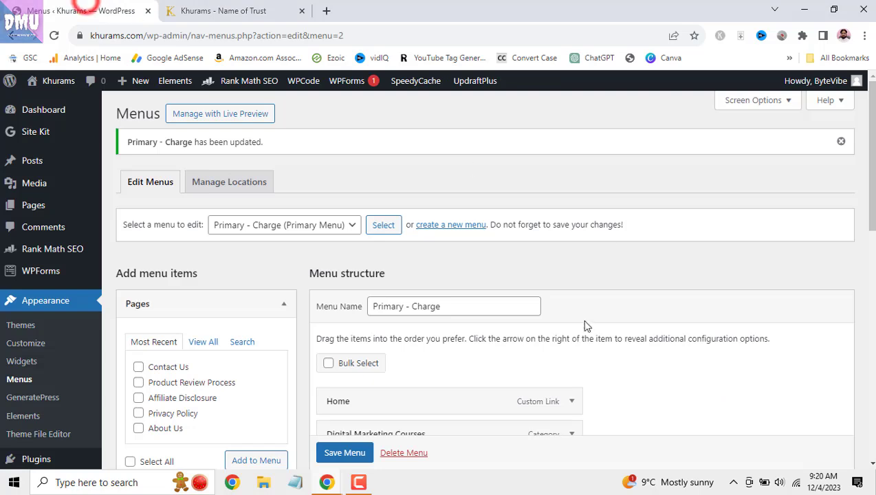
scroll(587, 313, down, 4)
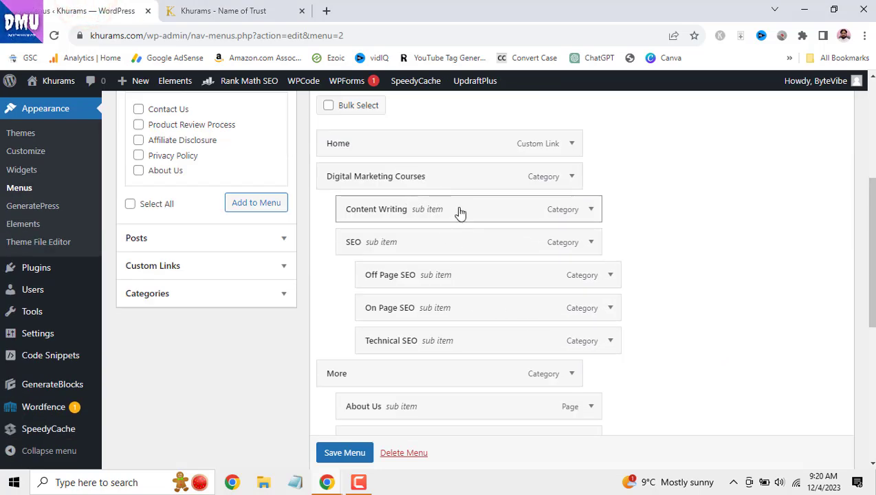
drag(459, 213, 441, 357)
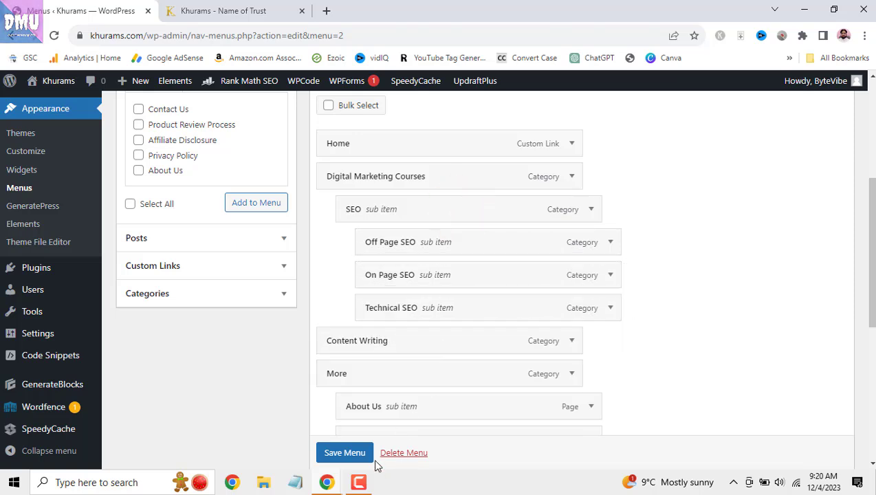
click(366, 457)
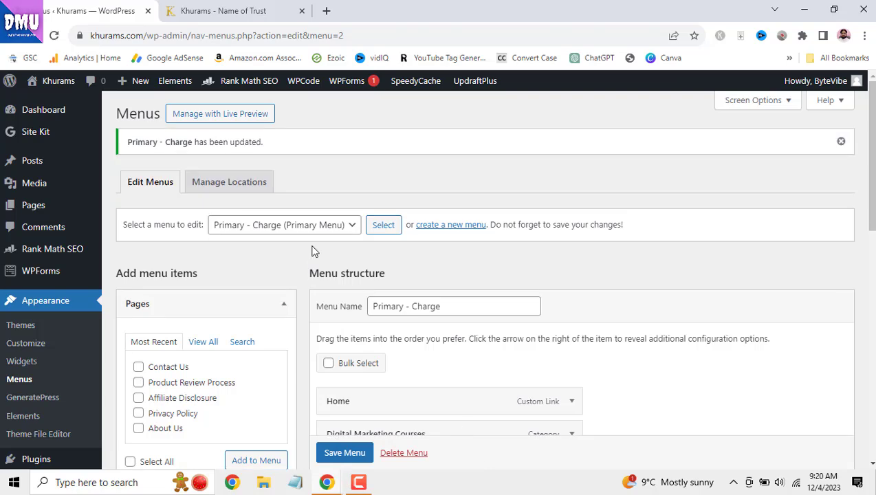
- Reload the live site to confirm Content Writing is back in the top-level menu
click(207, 11)
click(54, 35)
mouse_move(257, 213)
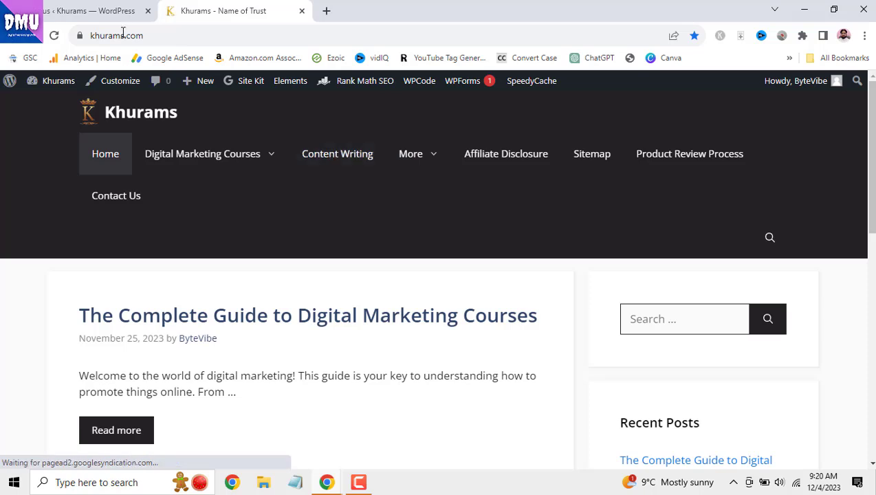
click(101, 10)
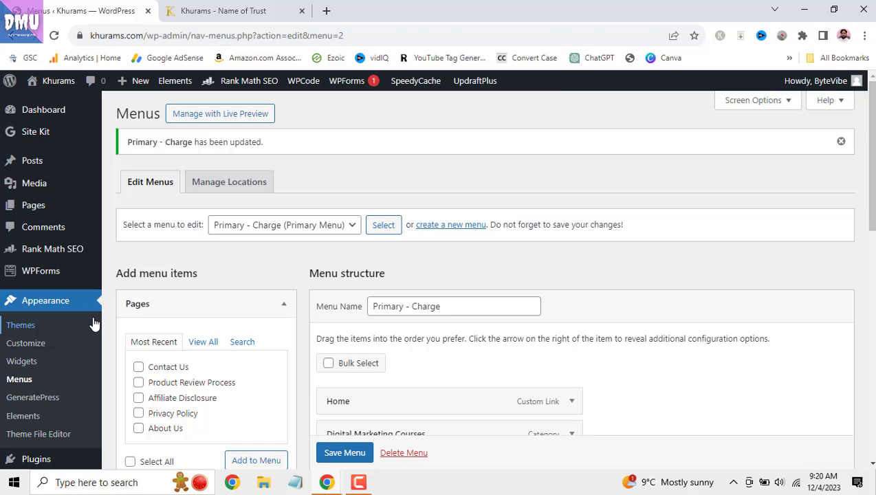
- Check the empty Posts > Tags list and All Posts, ending on the five-item Media Library
scroll(95, 320, down, 1)
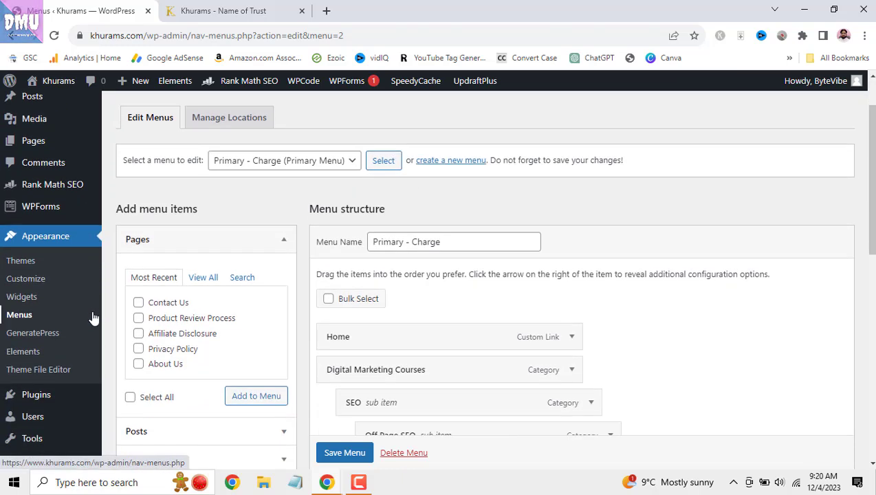
scroll(94, 320, up, 1)
mouse_move(40, 165)
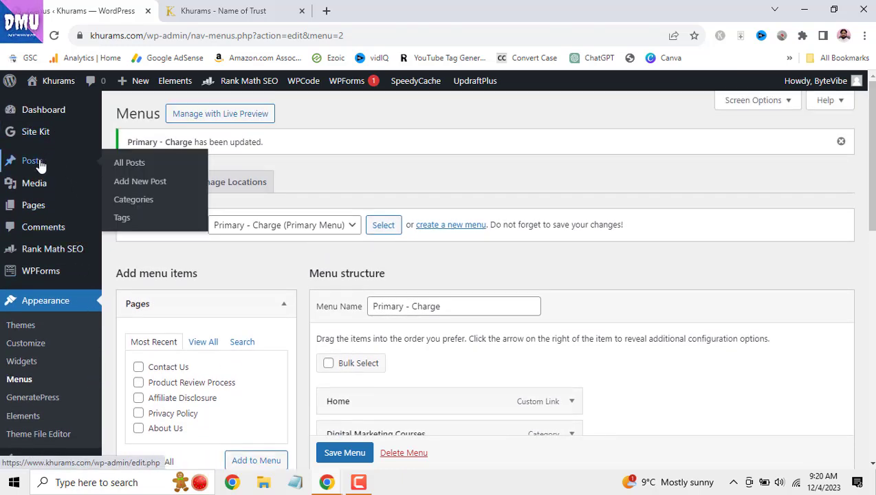
click(125, 219)
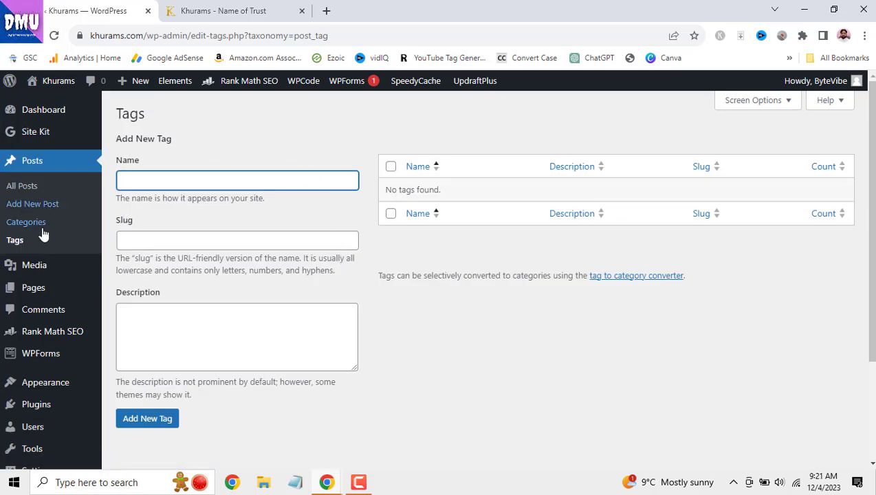
click(34, 164)
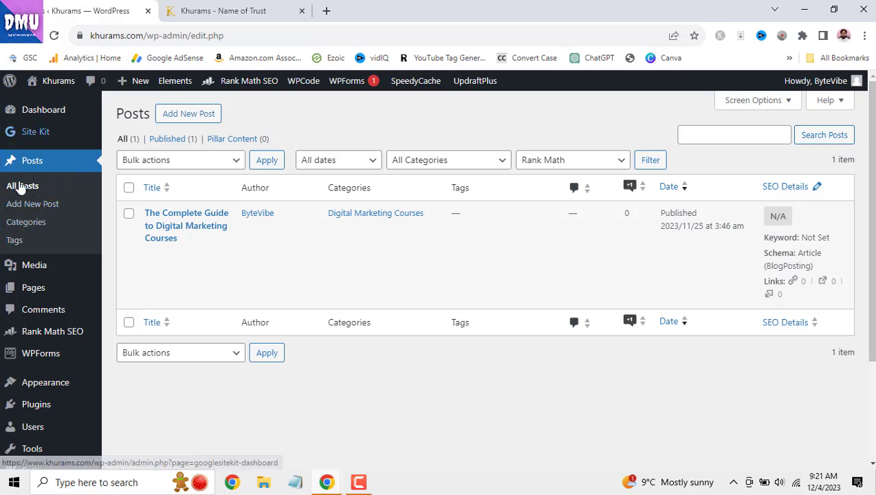
scroll(55, 225, down, 1)
click(42, 203)
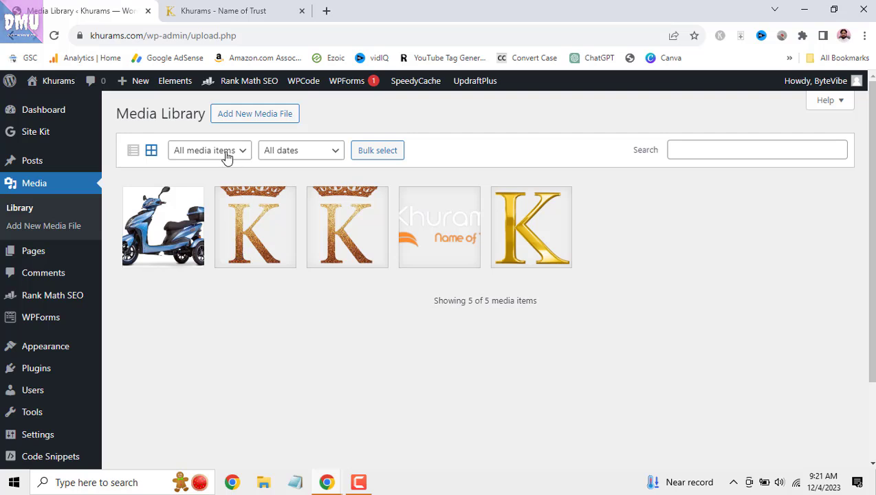
- Upload the mojtabakhan site icon light-bulb image to the Media Library
click(245, 118)
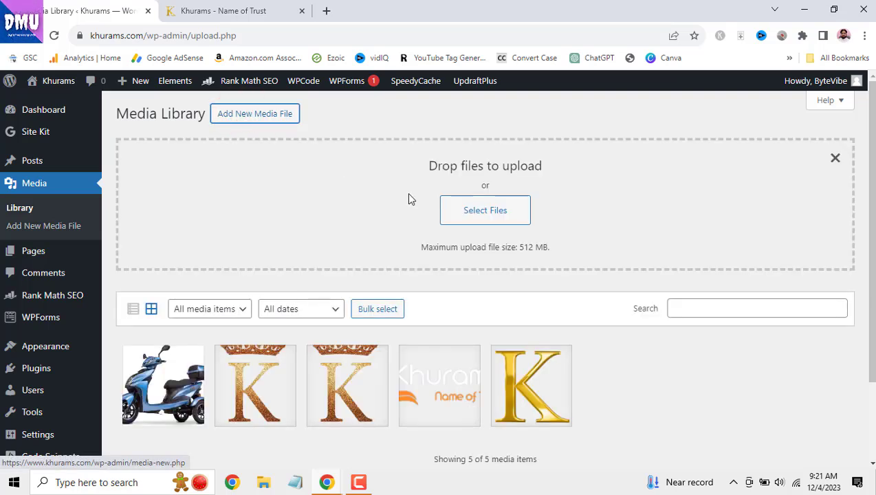
click(487, 225)
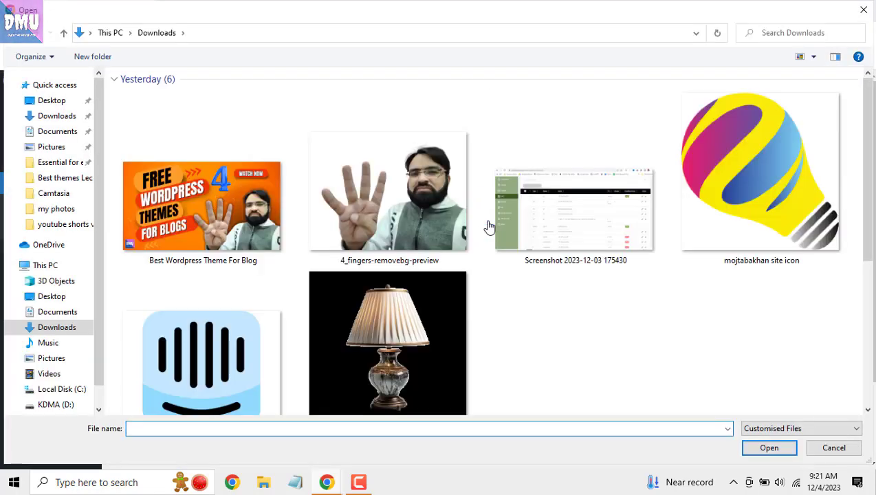
click(712, 172)
click(769, 448)
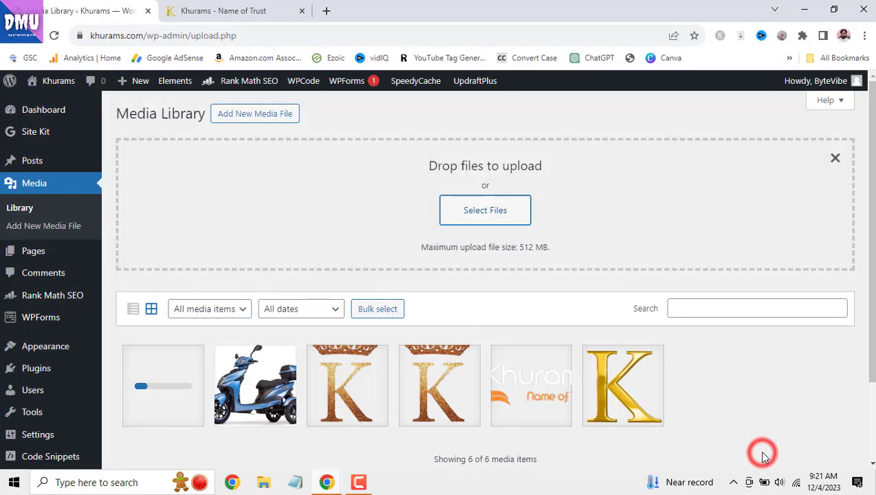
scroll(681, 374, down, 1)
scroll(681, 374, down, 1)
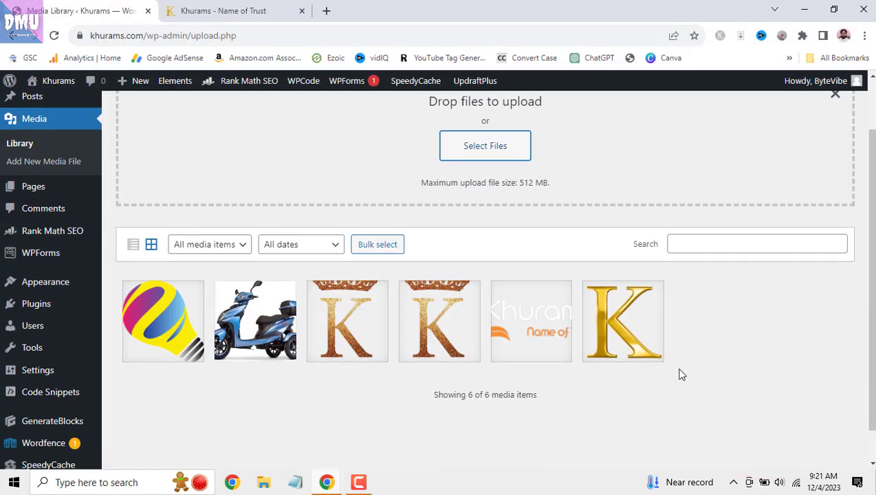
- Open the uploaded light-bulb image's details and permanently delete it
click(184, 318)
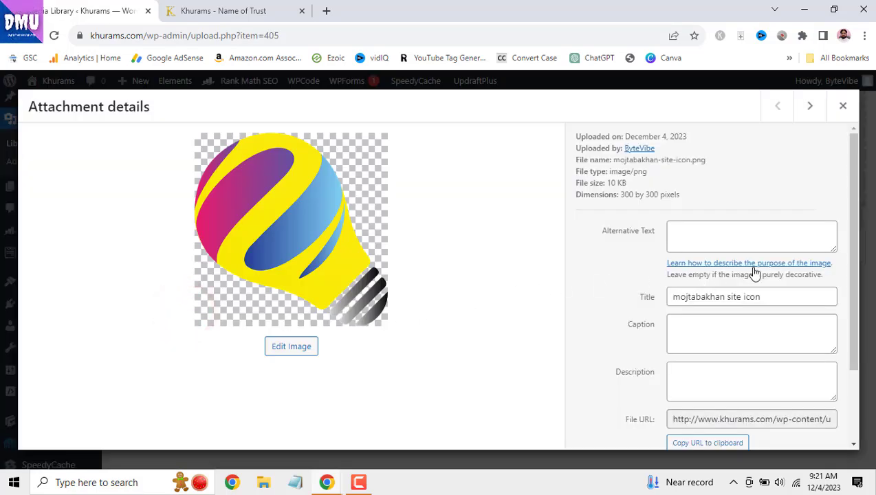
click(727, 234)
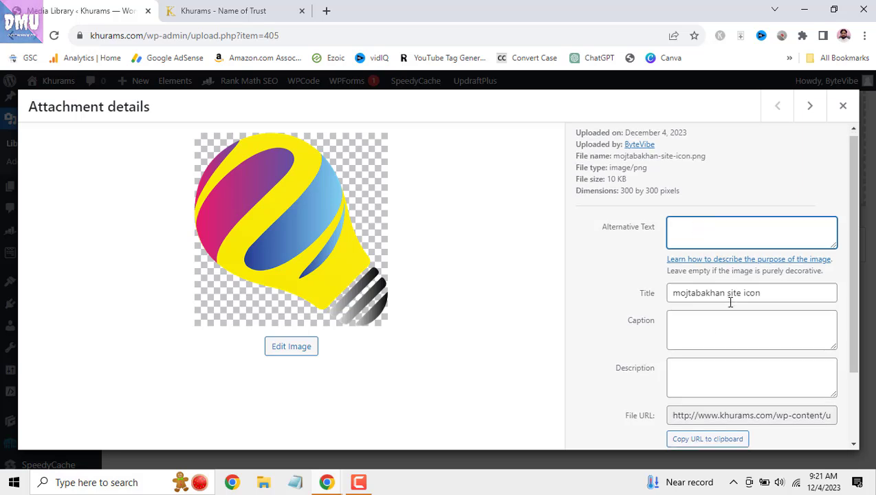
scroll(730, 303, down, 3)
scroll(731, 303, up, 3)
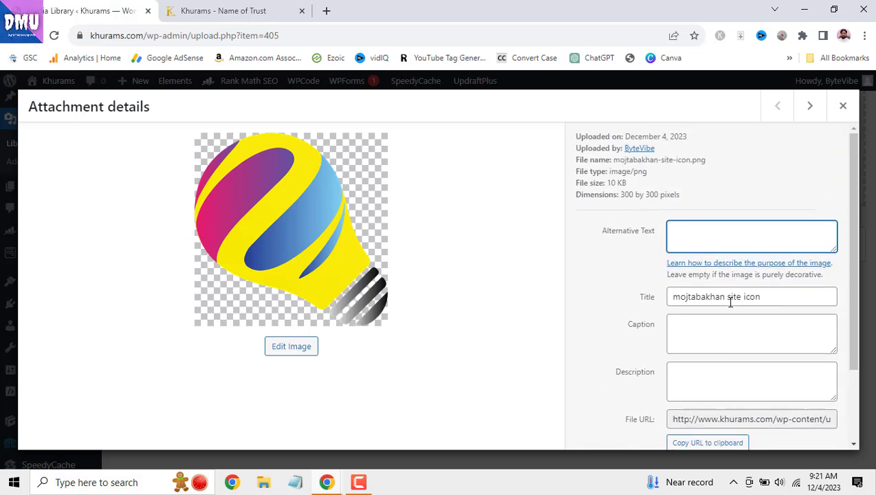
scroll(731, 291, down, 3)
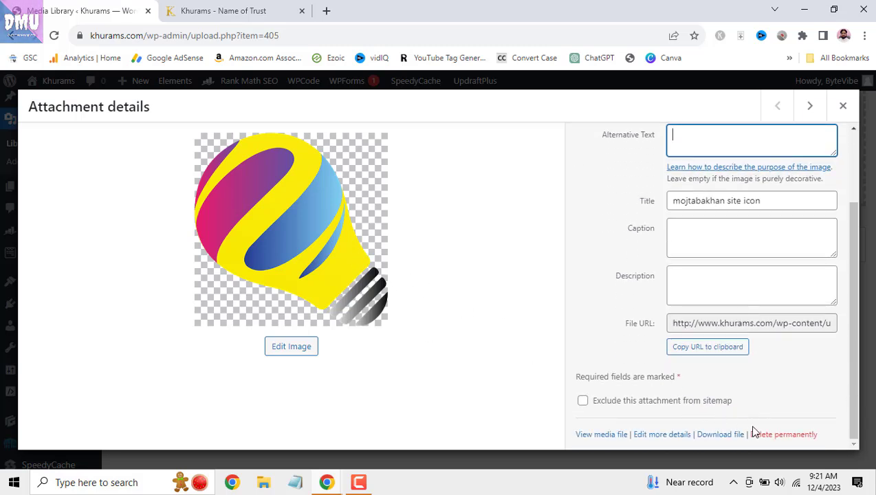
click(781, 435)
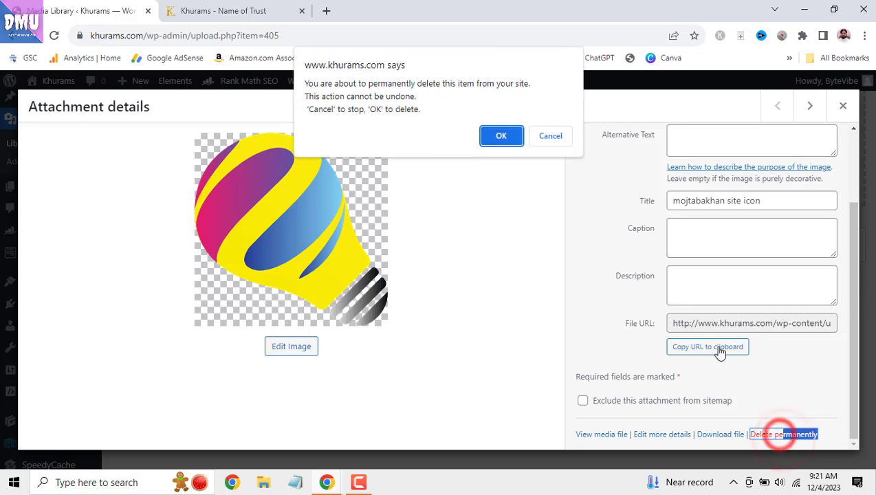
click(504, 140)
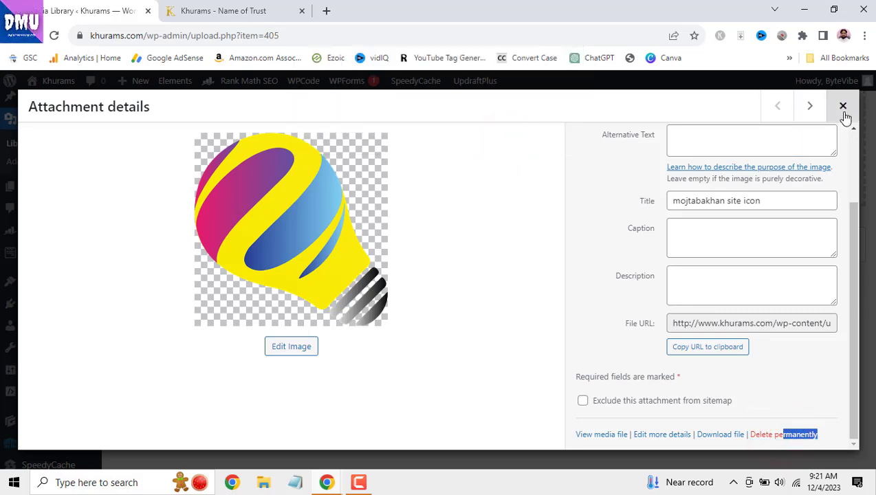
click(843, 106)
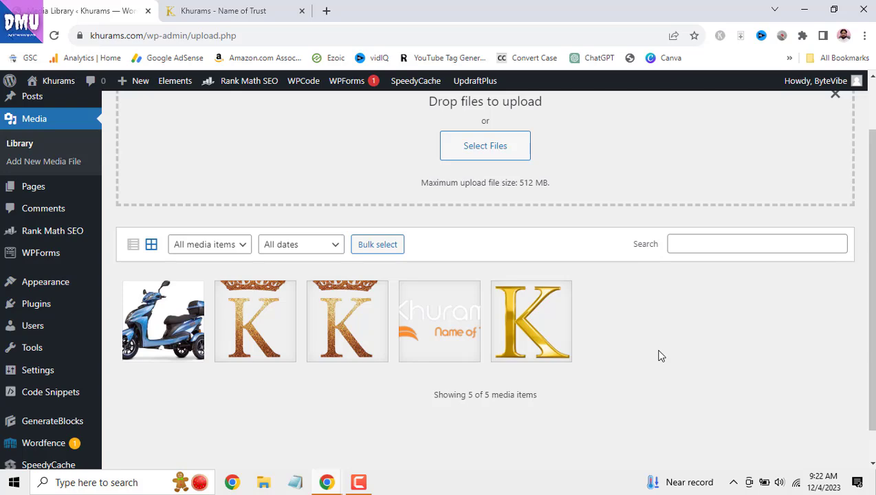
- Filter the Media Library grid to Images uploaded in November 2023
scroll(599, 306, up, 1)
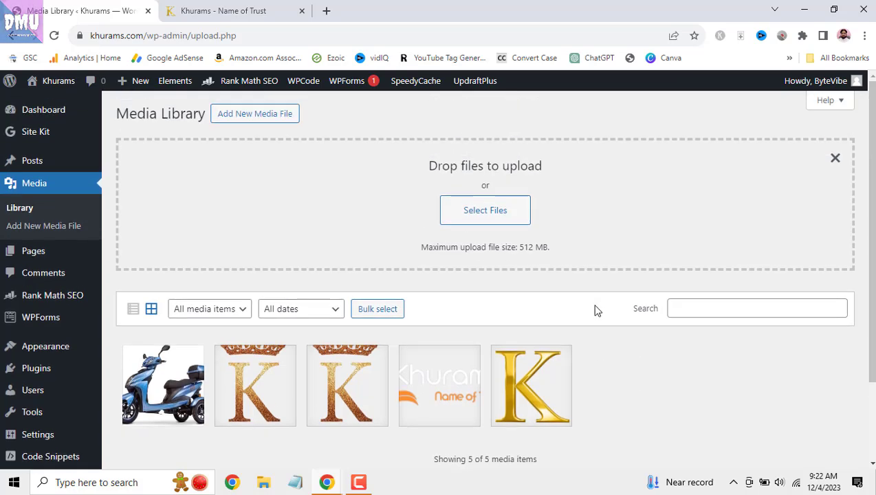
click(133, 309)
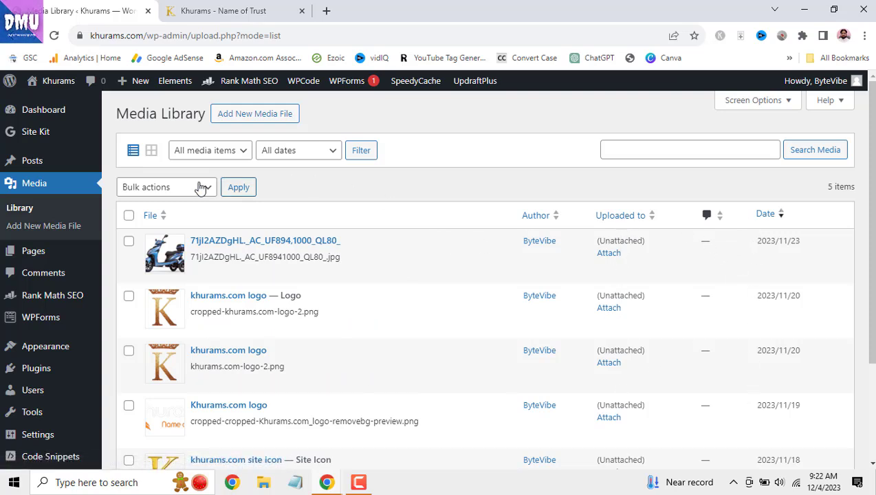
click(151, 150)
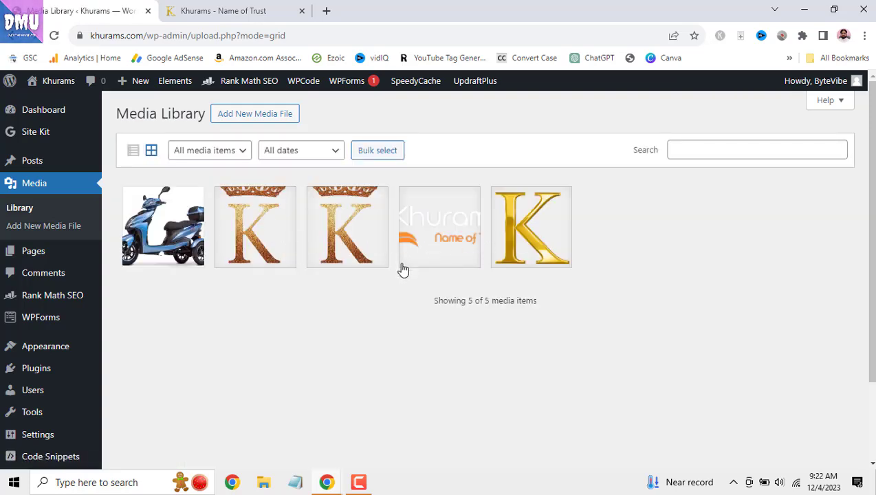
click(240, 151)
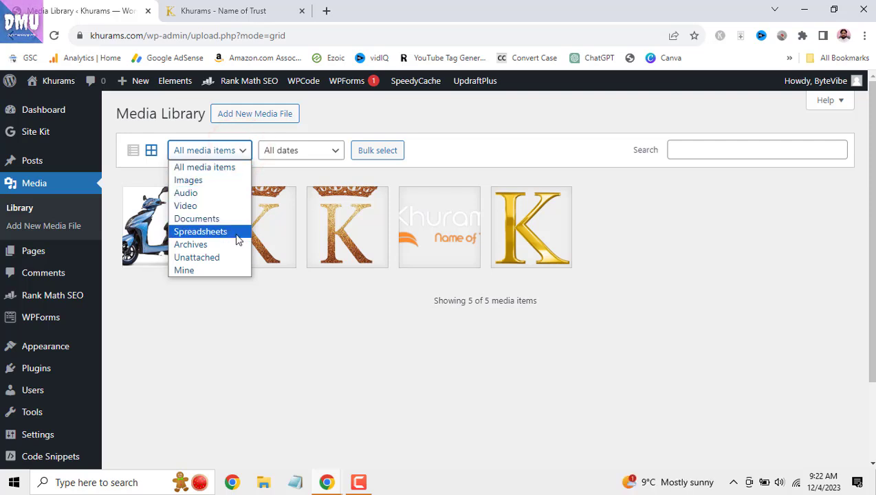
click(241, 182)
click(330, 152)
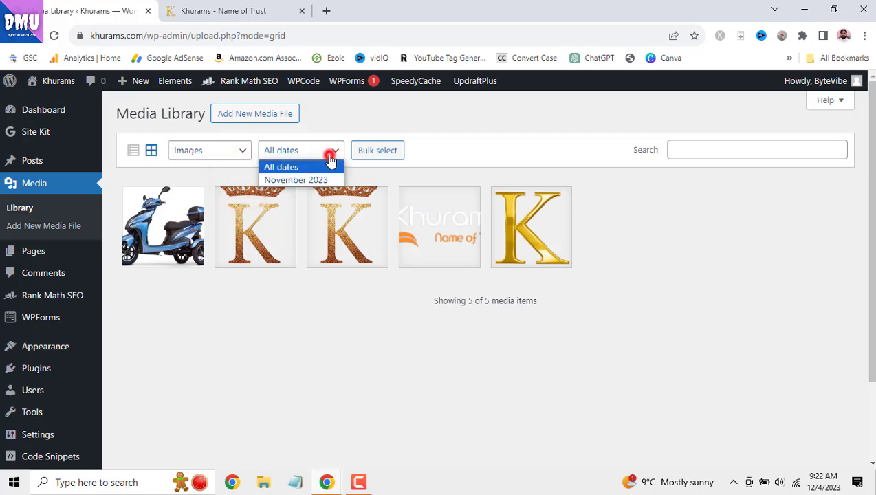
click(334, 179)
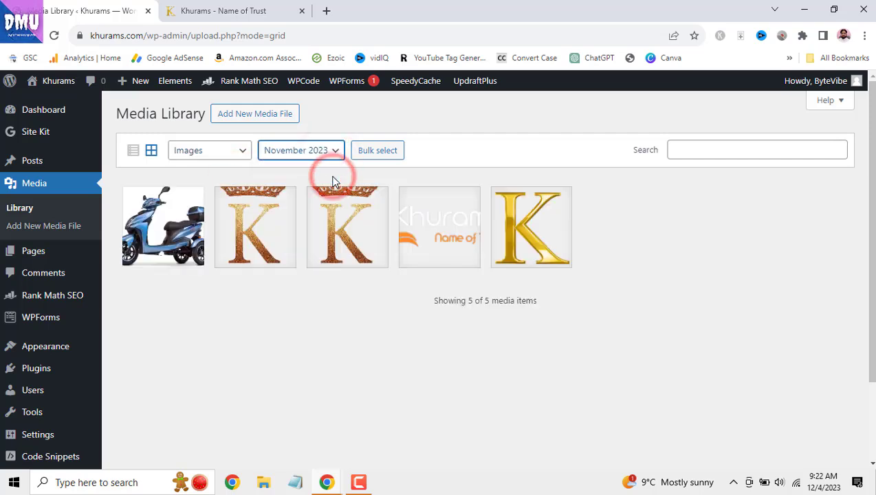
- Bulk select only the blue scooter image and permanently delete it
click(387, 154)
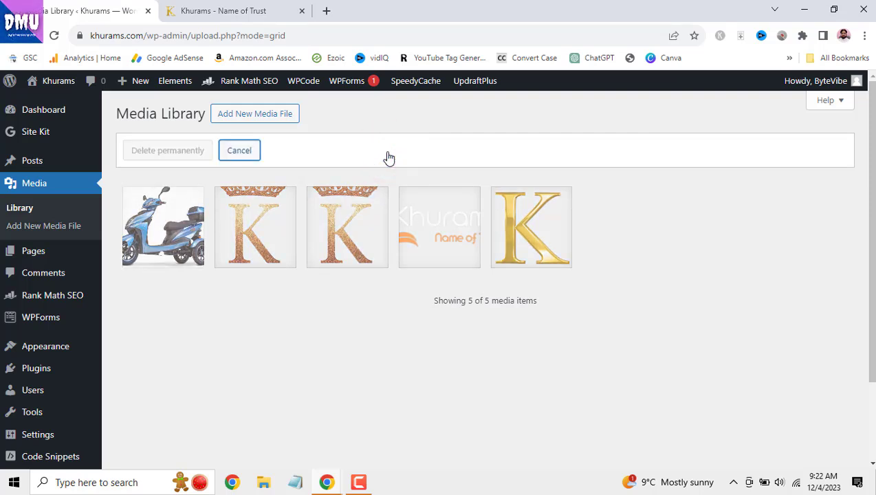
click(183, 210)
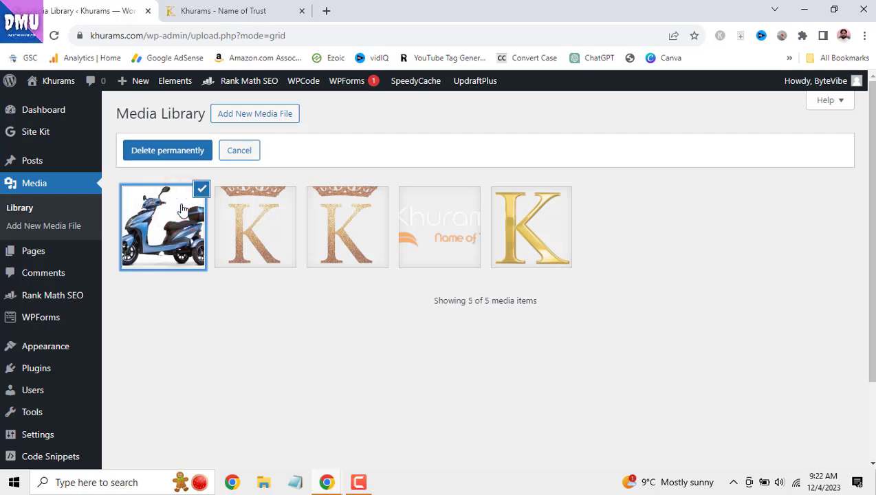
click(554, 237)
click(552, 235)
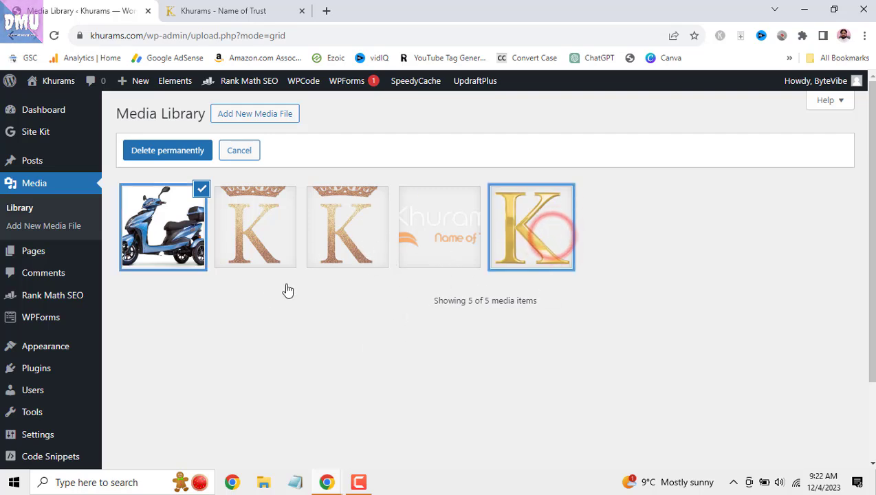
click(188, 153)
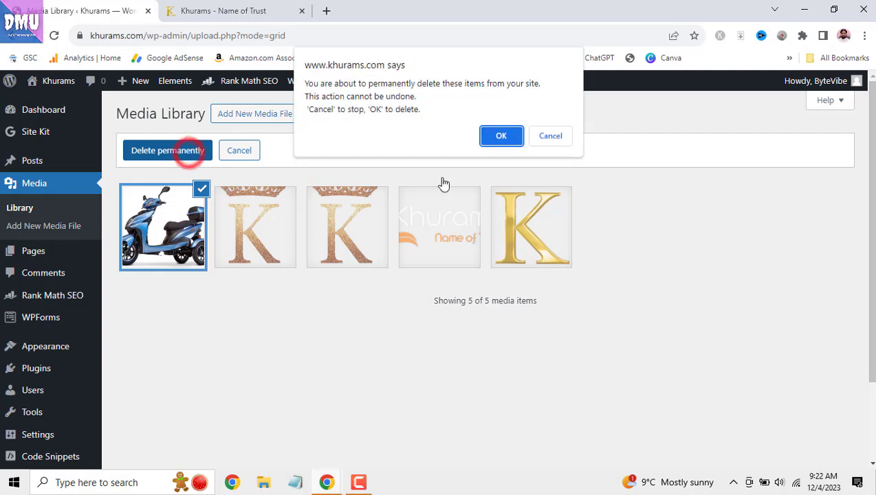
click(494, 136)
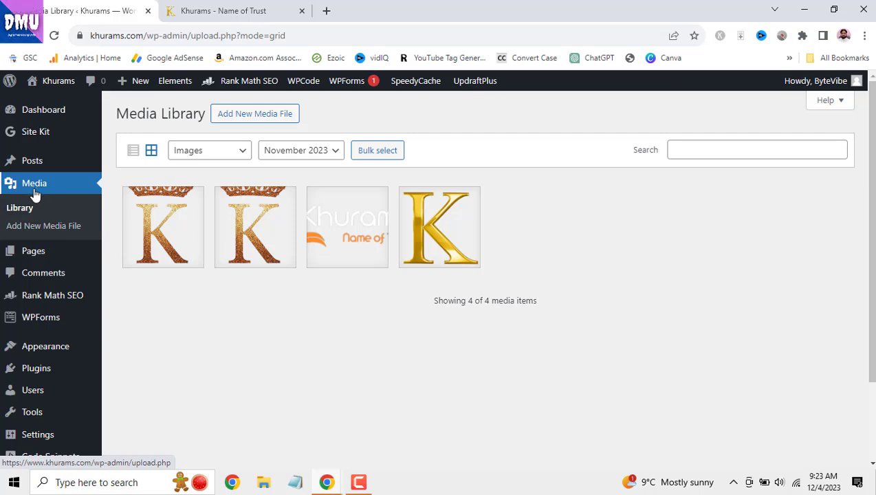
- Go from the Add New Media File page to the Pages list of five published pages
click(28, 227)
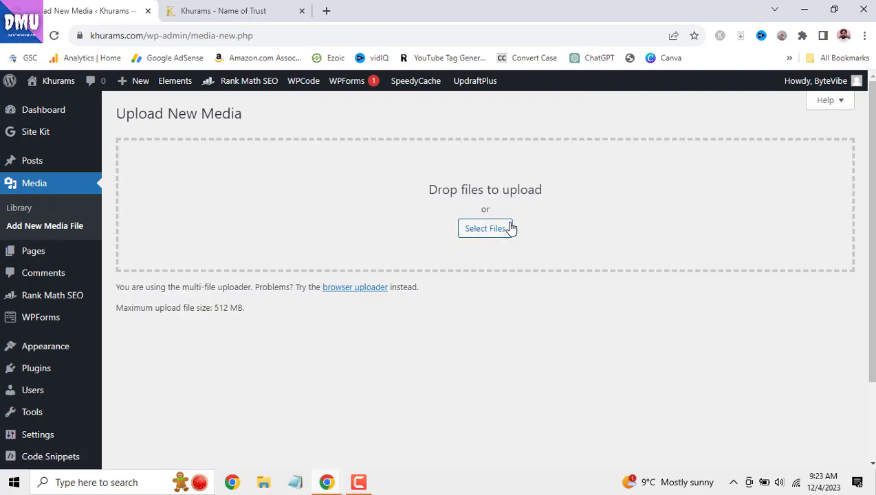
click(40, 254)
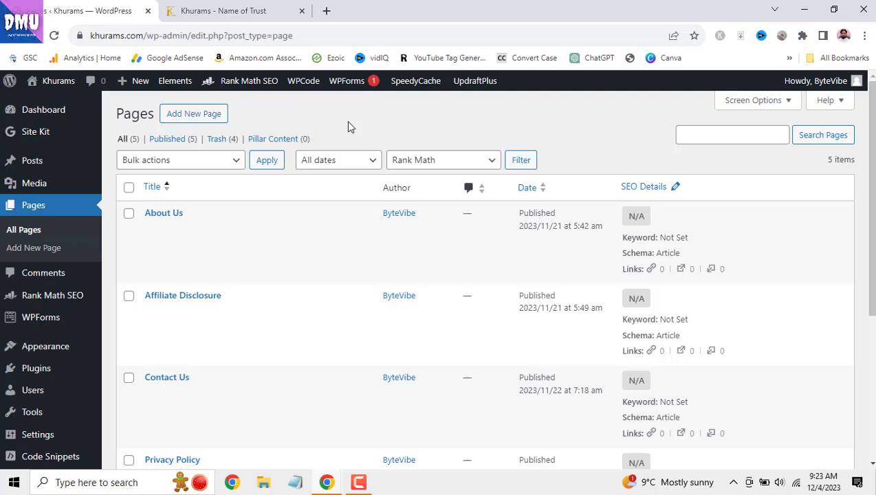
click(232, 10)
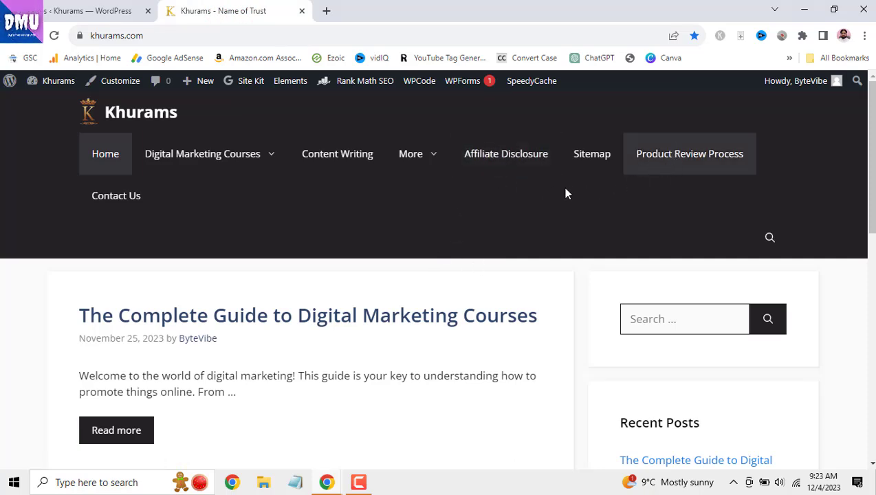
mouse_move(434, 157)
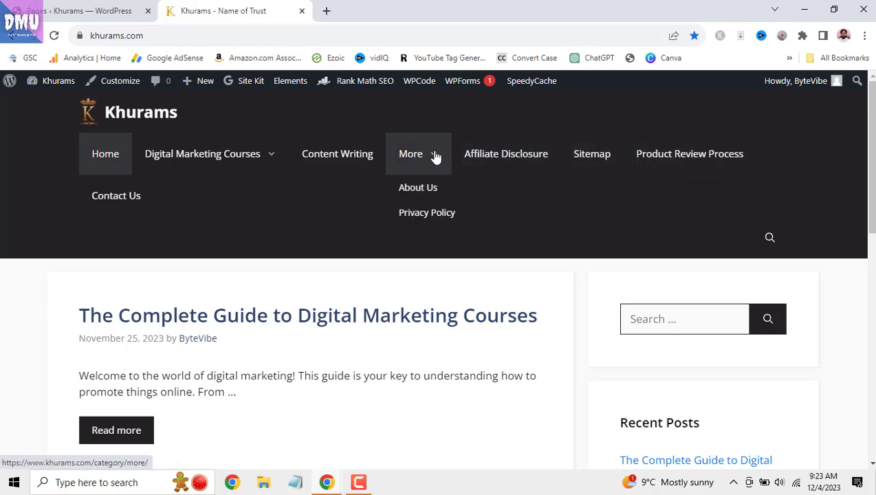
scroll(633, 463, down, 10)
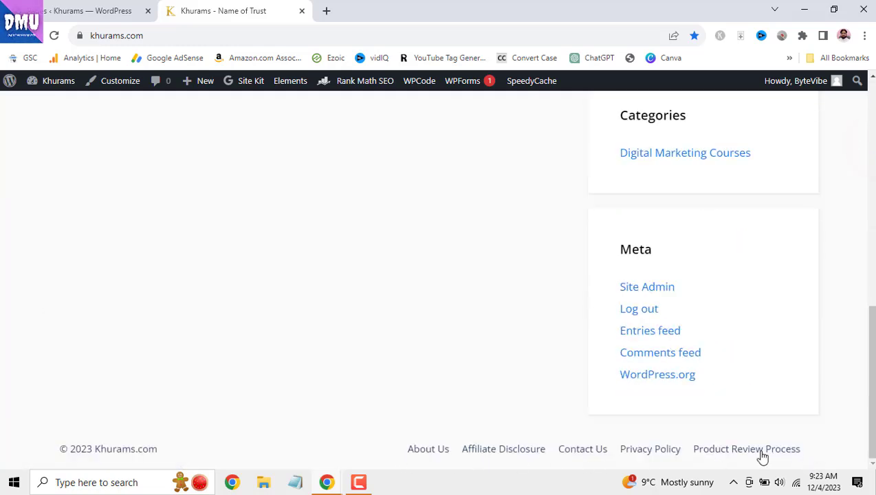
drag(871, 410, 870, 125)
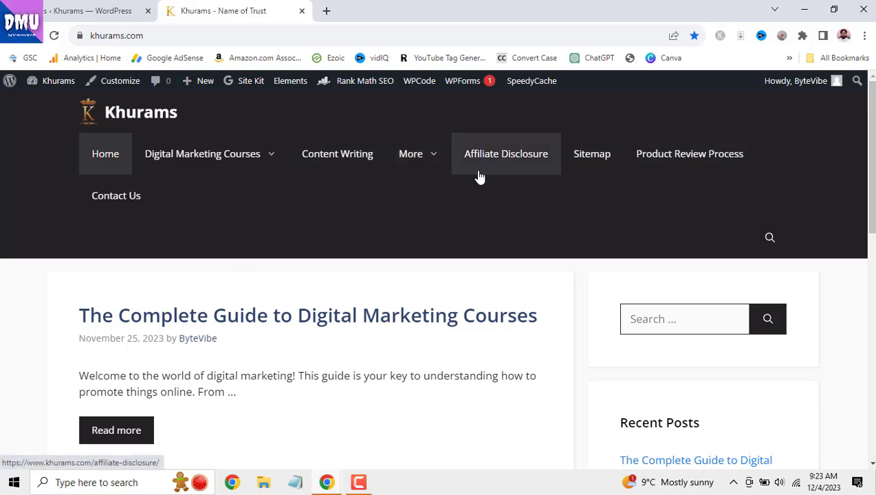
drag(872, 124, 872, 413)
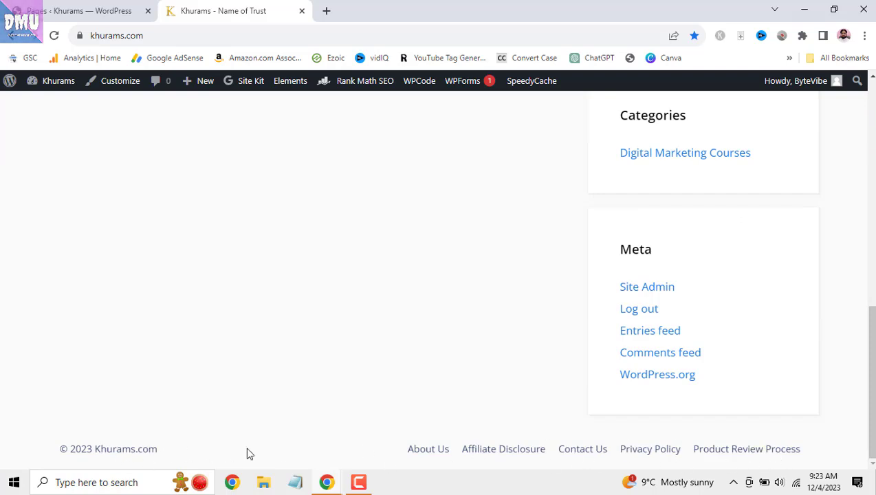
drag(873, 383, 870, 68)
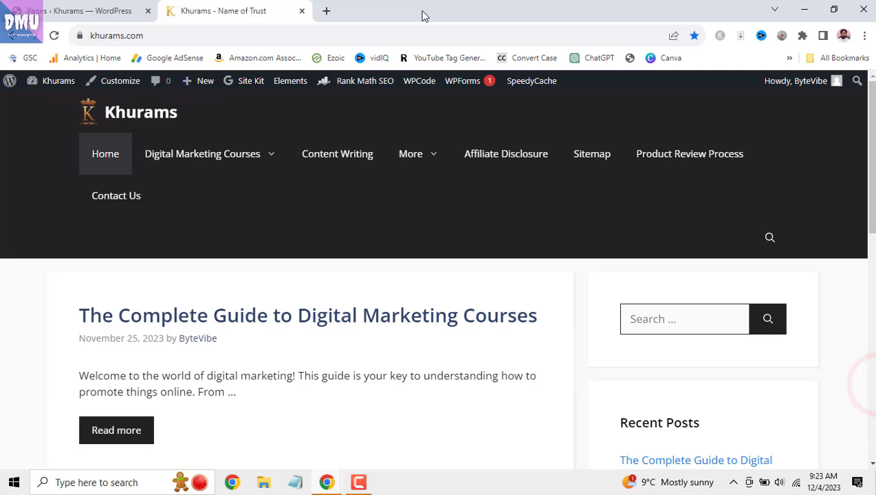
- Review the admin Pages list and scroll through the live site homepage
click(118, 7)
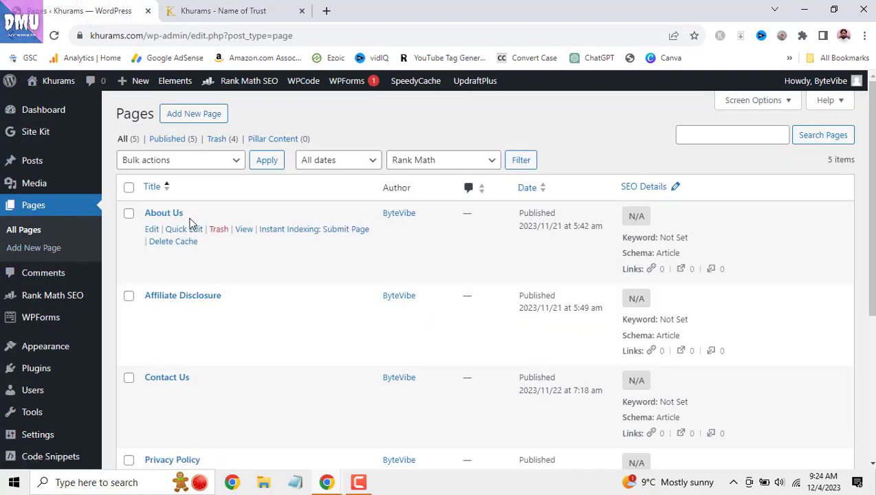
scroll(203, 303, down, 1)
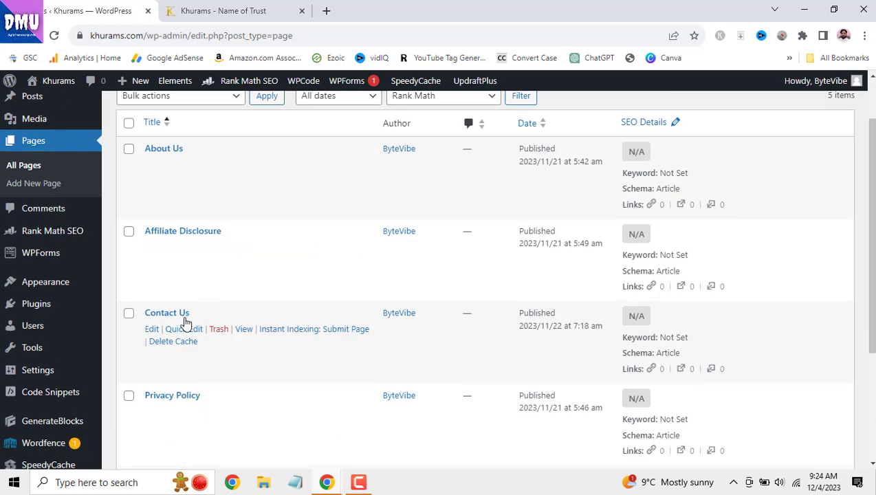
scroll(177, 365, down, 1)
scroll(183, 371, down, 1)
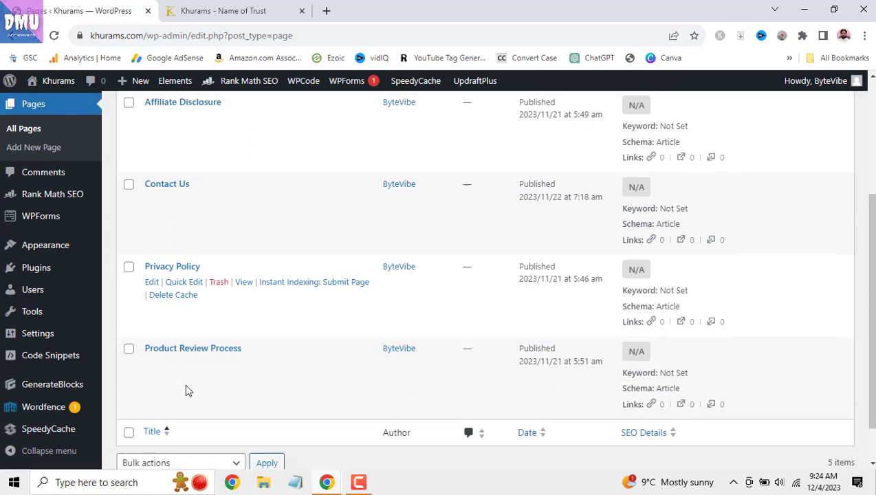
scroll(225, 375, up, 3)
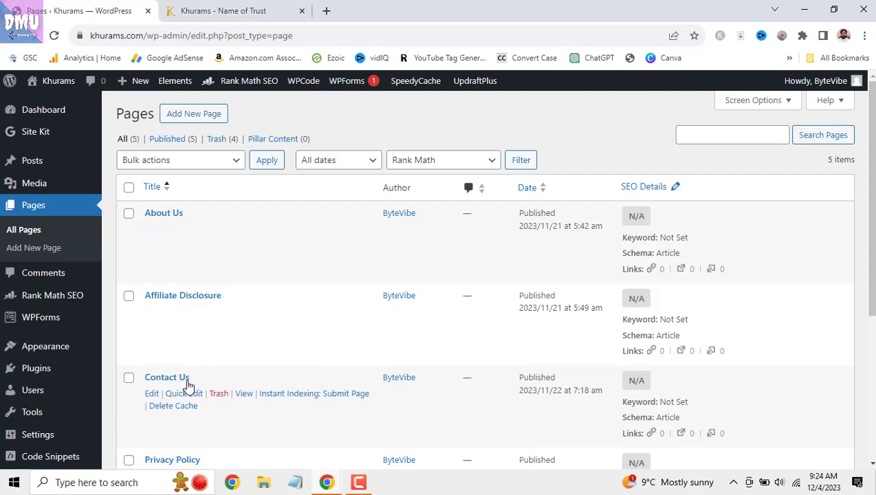
scroll(227, 372, down, 2)
click(221, 10)
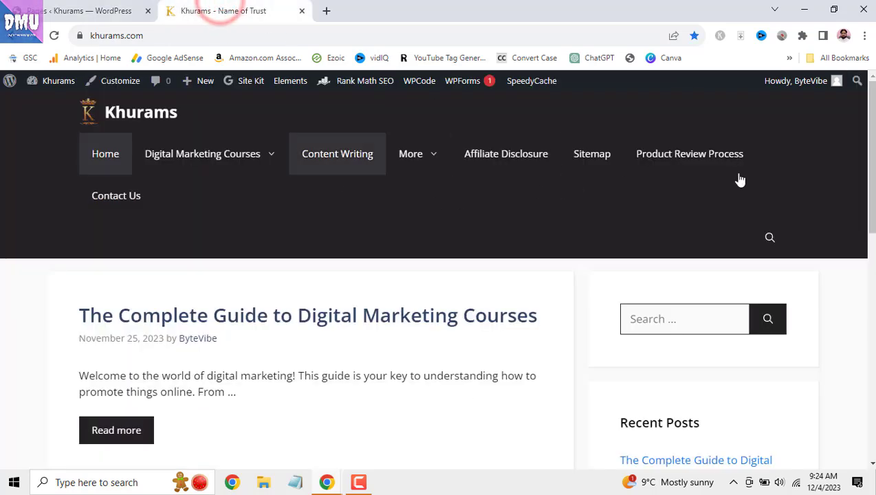
drag(869, 151, 869, 379)
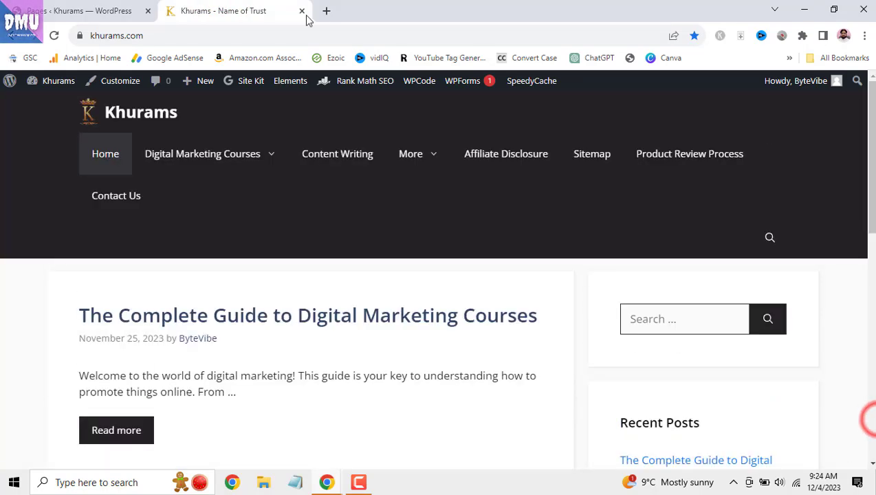
- Start a new blank page from Pages > Add New Page
click(97, 10)
scroll(143, 193, up, 1)
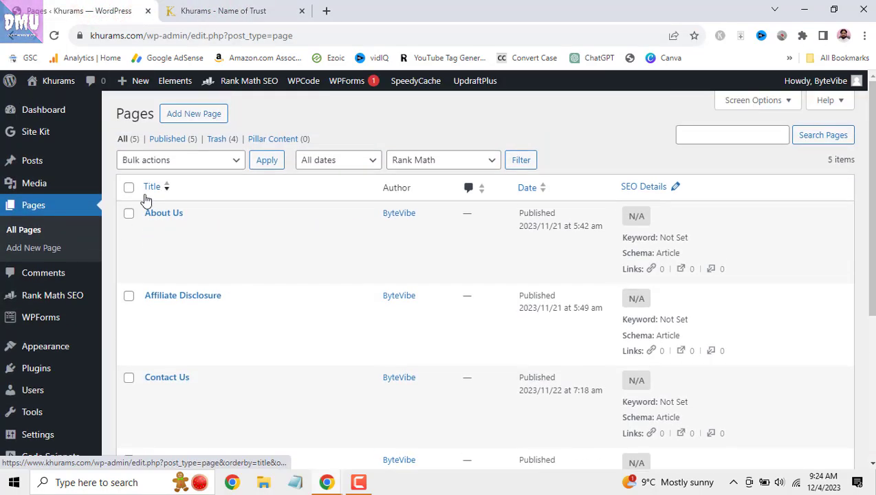
click(30, 247)
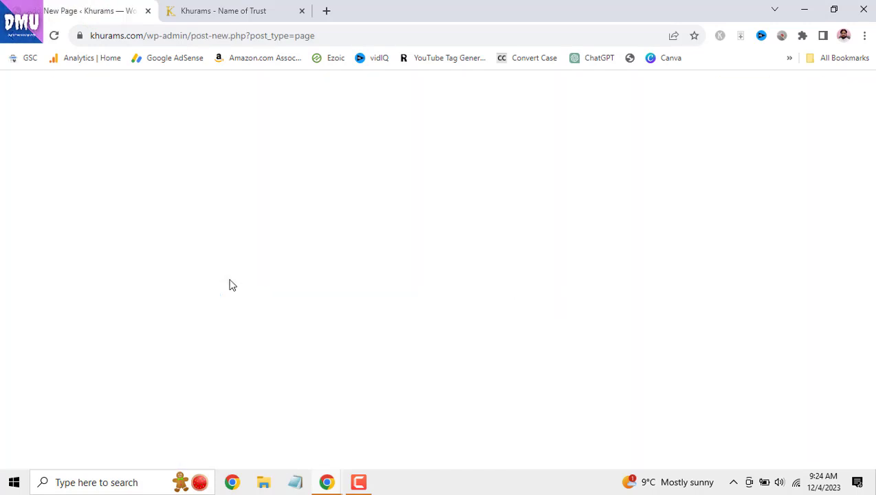
- Create a page titled 'Testing' with the paragraph ABC and publish it
click(174, 176)
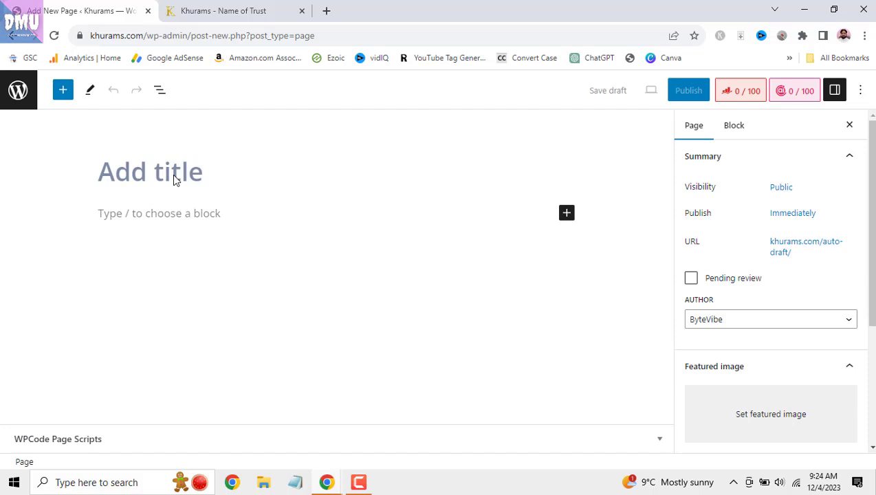
text(Te)
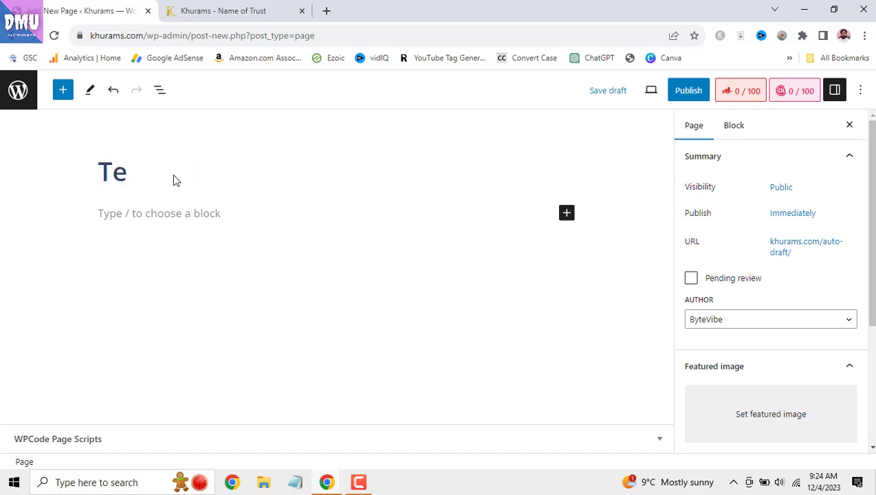
text(sting)
click(207, 224)
click(201, 213)
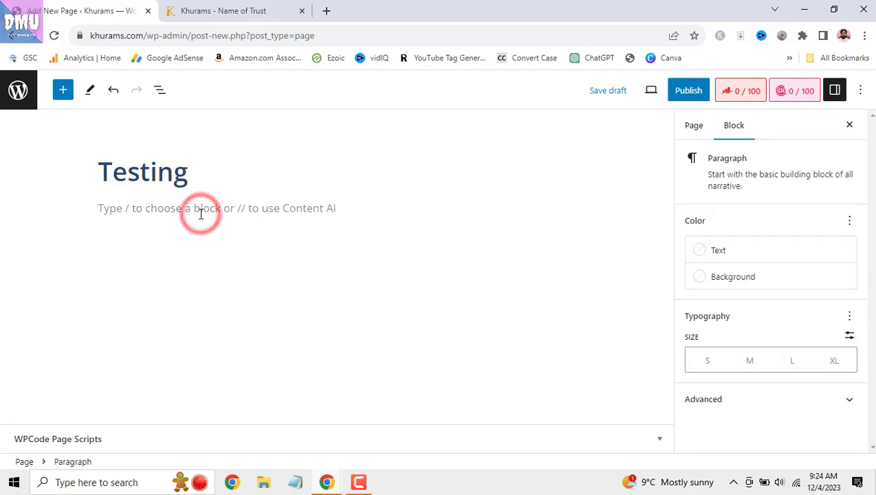
text(ABC)
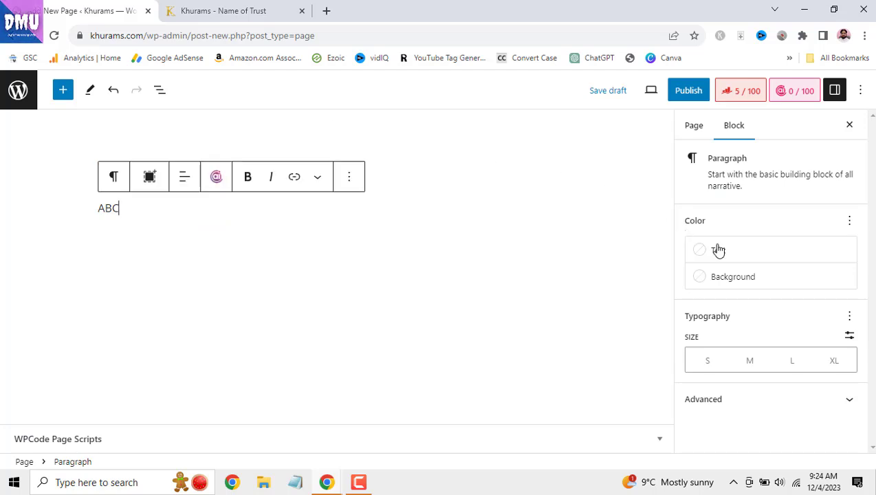
click(692, 90)
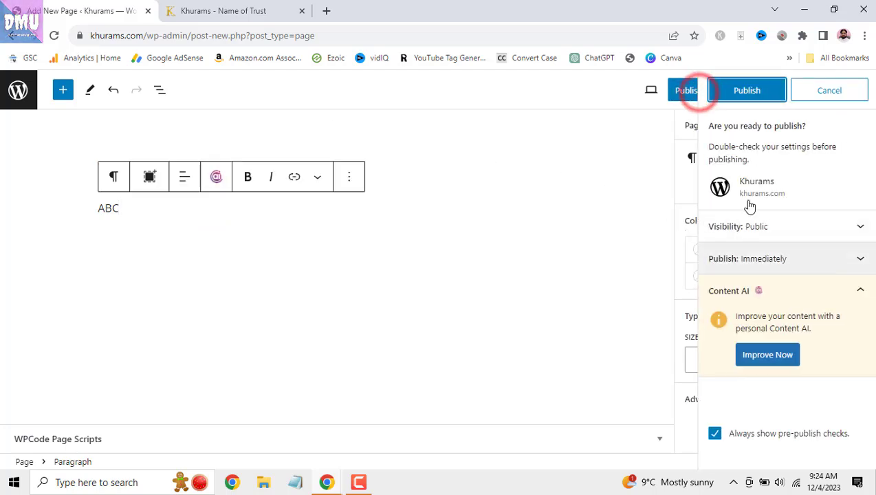
click(749, 93)
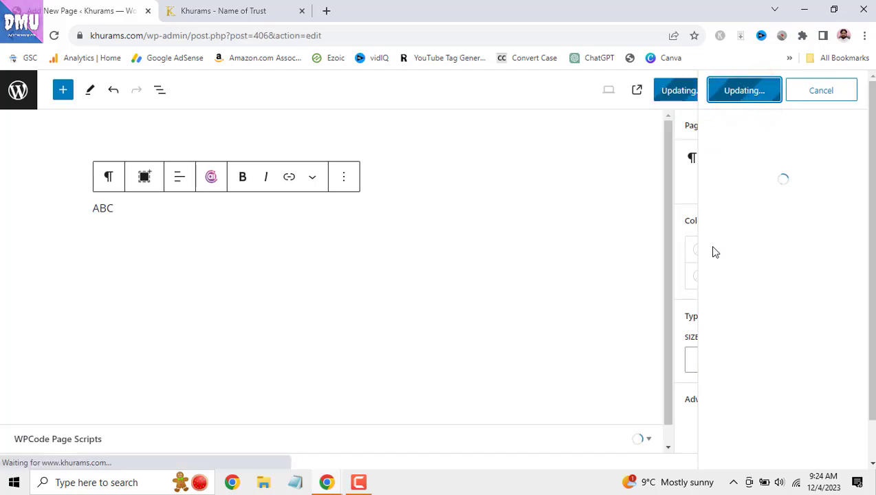
click(231, 10)
- Reload the live site, find the Testing link in the footer, and return to the Pages list
click(53, 35)
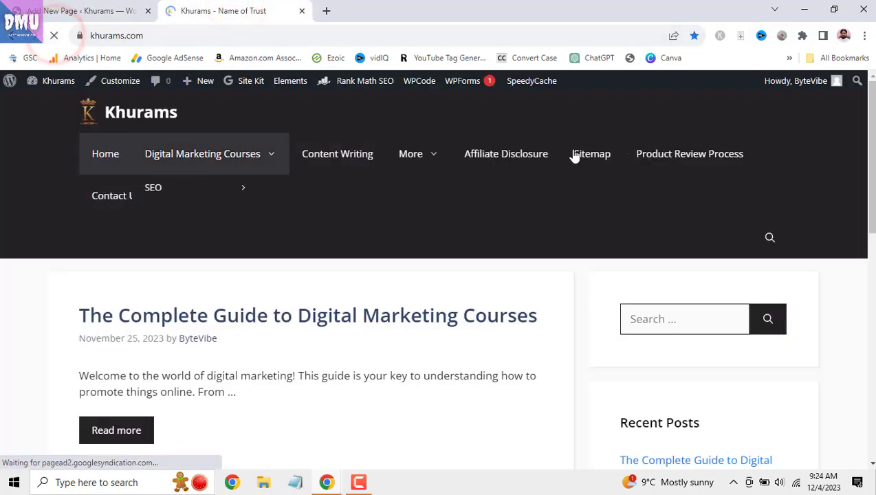
drag(870, 148, 870, 365)
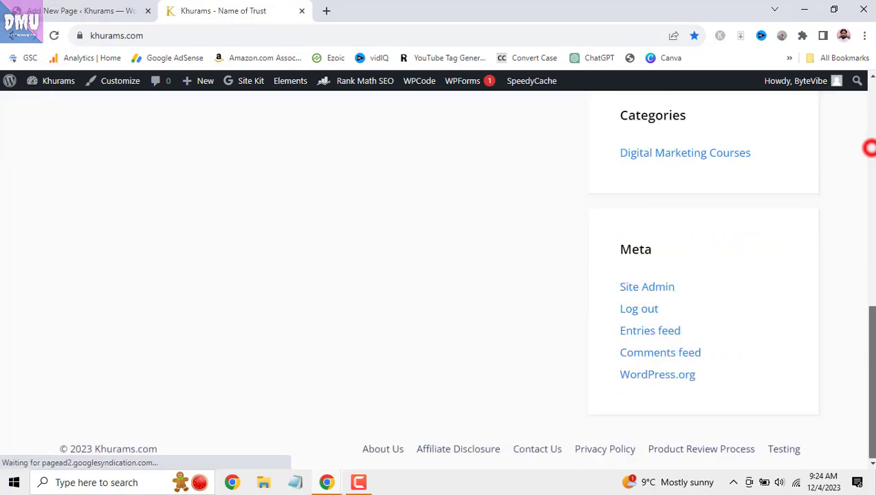
click(53, 9)
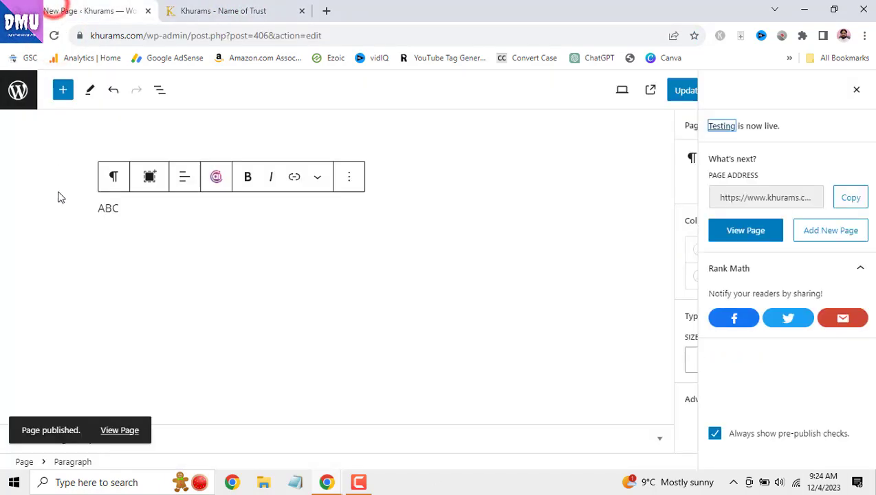
click(18, 100)
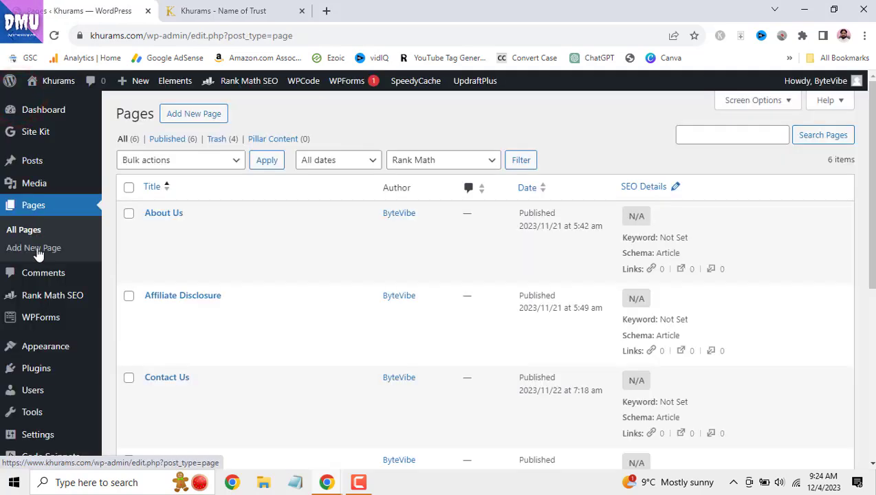
mouse_move(50, 365)
click(220, 11)
drag(875, 373, 875, 300)
scroll(871, 147, down, 3)
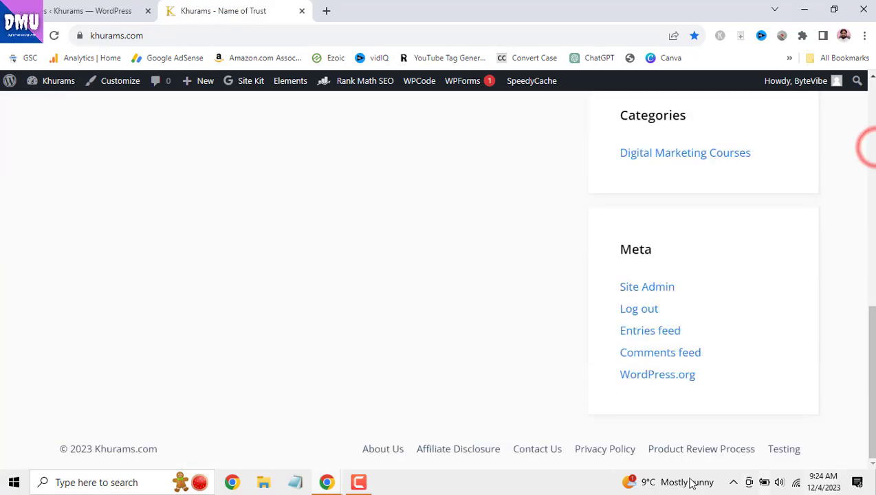
click(77, 11)
scroll(42, 248, down, 2)
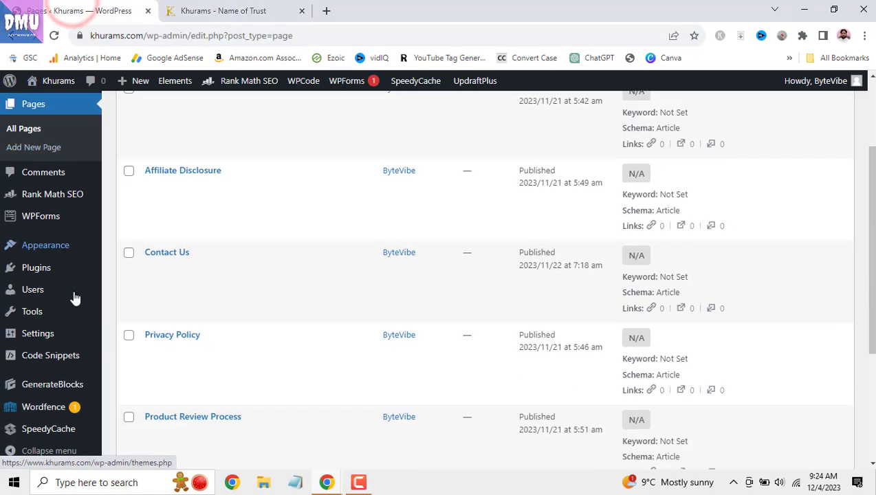
mouse_move(55, 255)
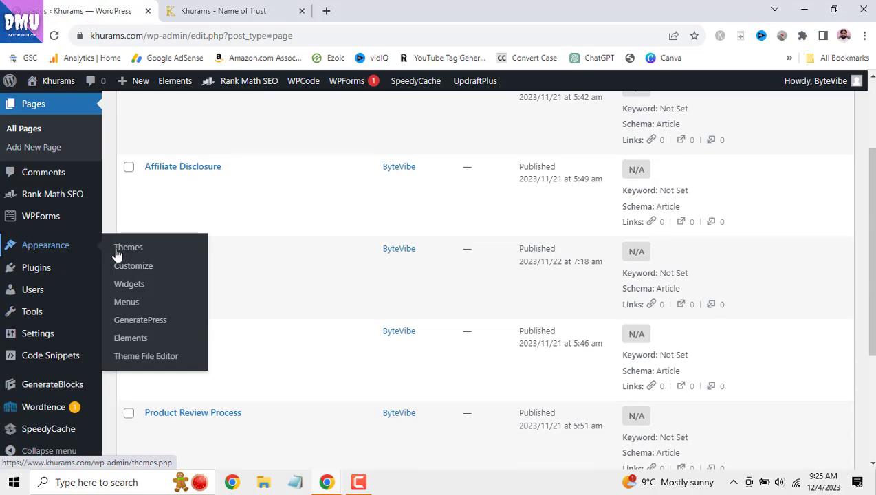
- Add the Testing page to the Primary - Charge menu
click(131, 305)
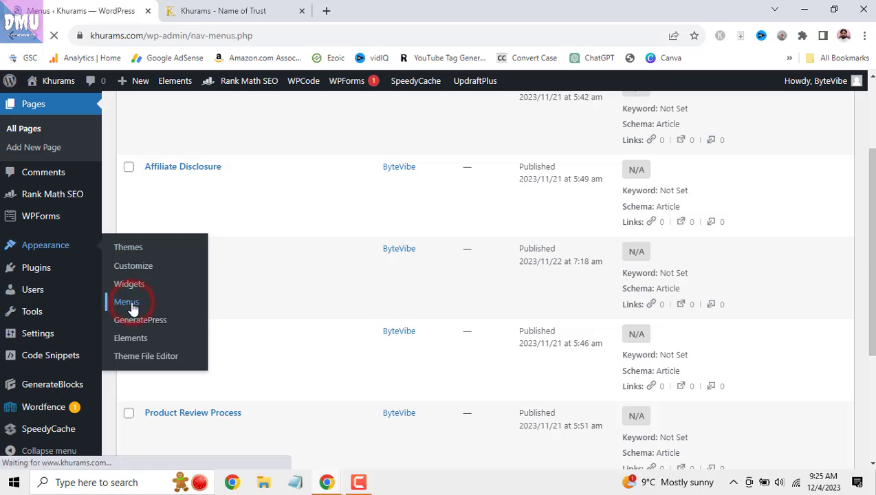
scroll(252, 287, down, 1)
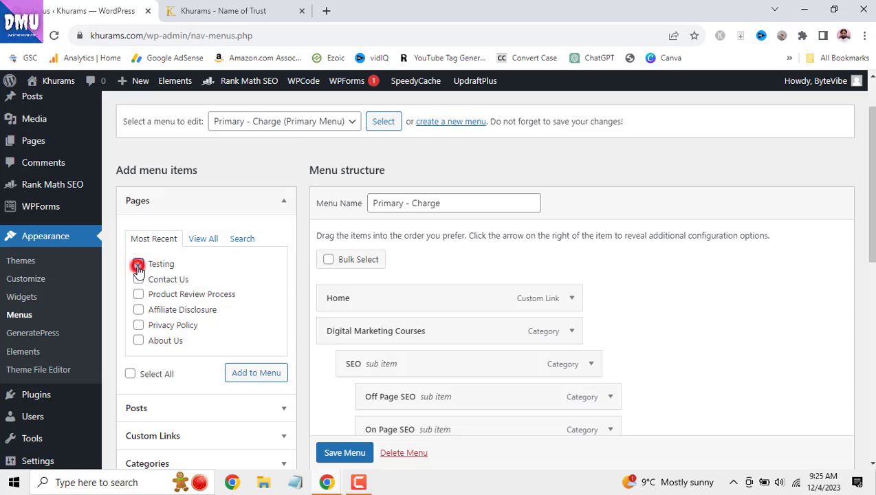
click(200, 241)
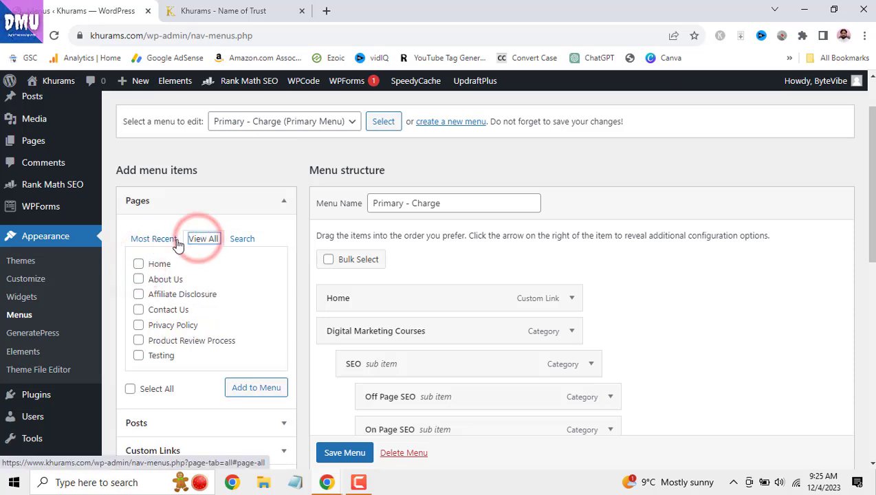
click(166, 240)
click(138, 264)
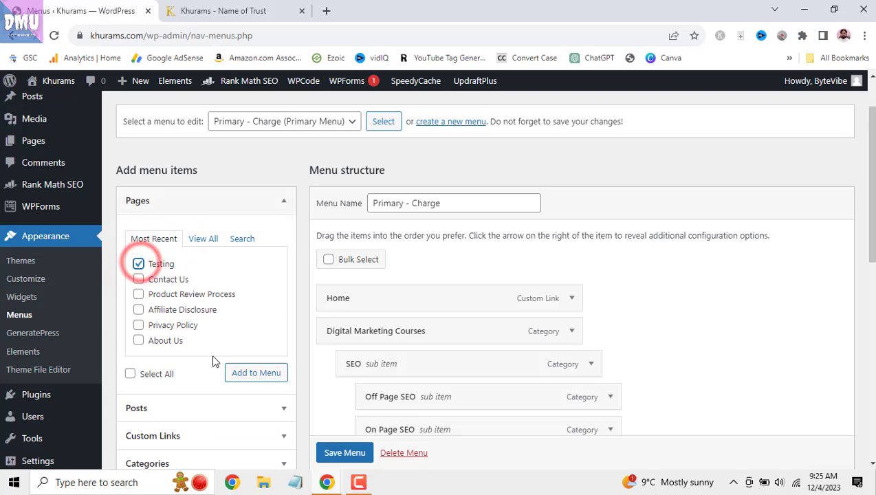
click(232, 375)
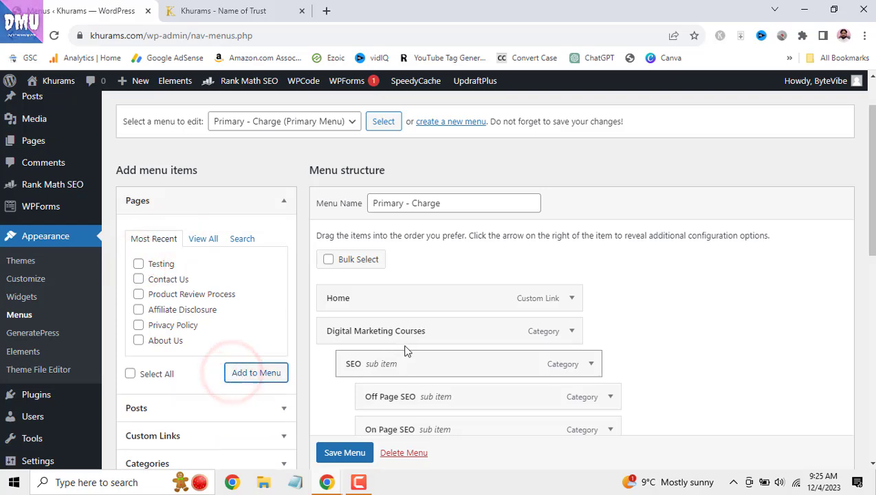
- Save the Primary - Charge menu and reload the live khurams.com site
scroll(401, 350, down, 6)
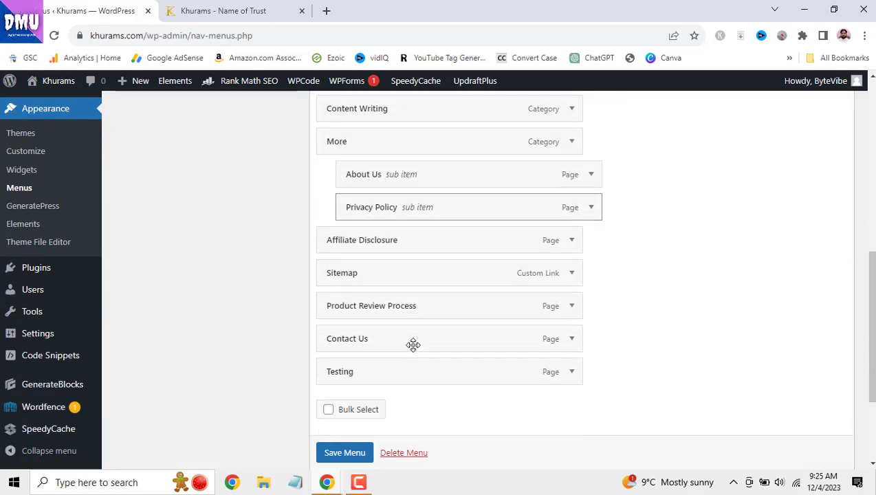
scroll(413, 344, down, 2)
click(358, 448)
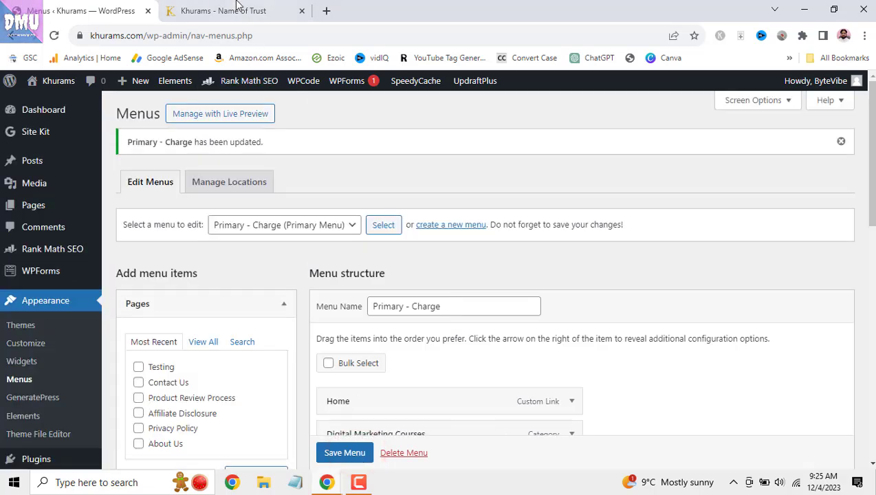
click(239, 9)
click(54, 35)
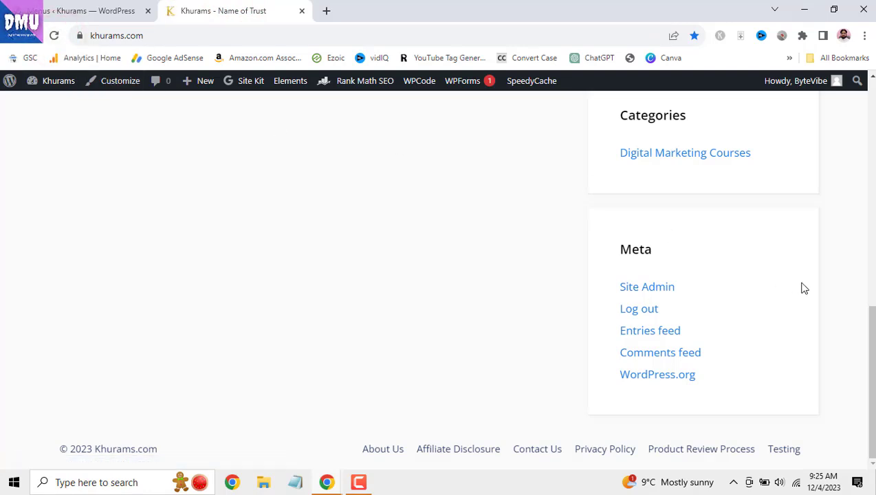
- Open the Testing page from the live site menu, select its ABC text, and return to Menus
drag(873, 336, 872, 44)
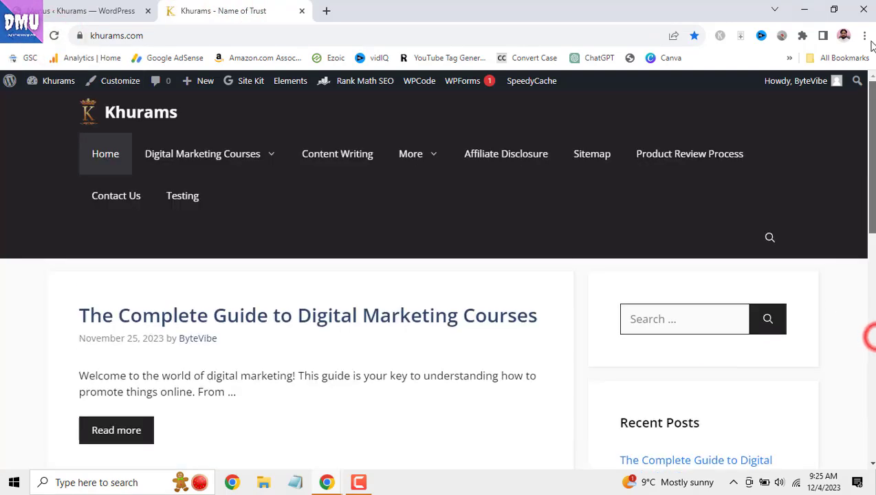
click(193, 203)
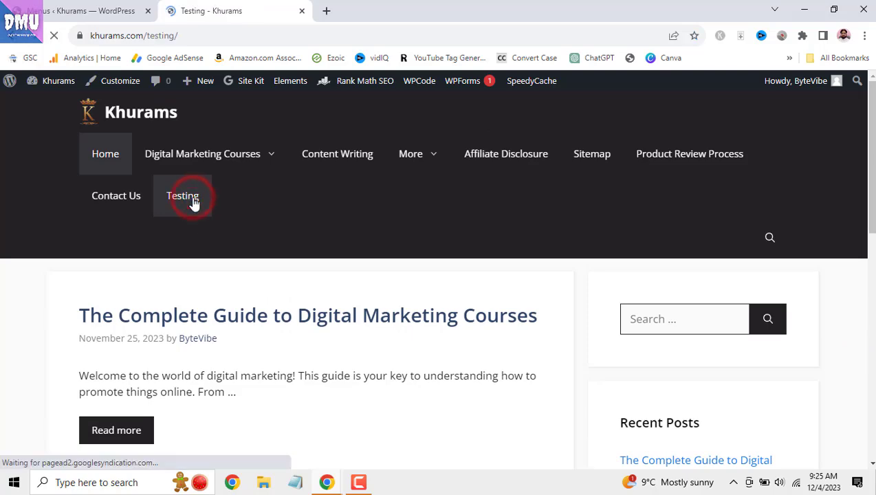
drag(77, 321, 114, 325)
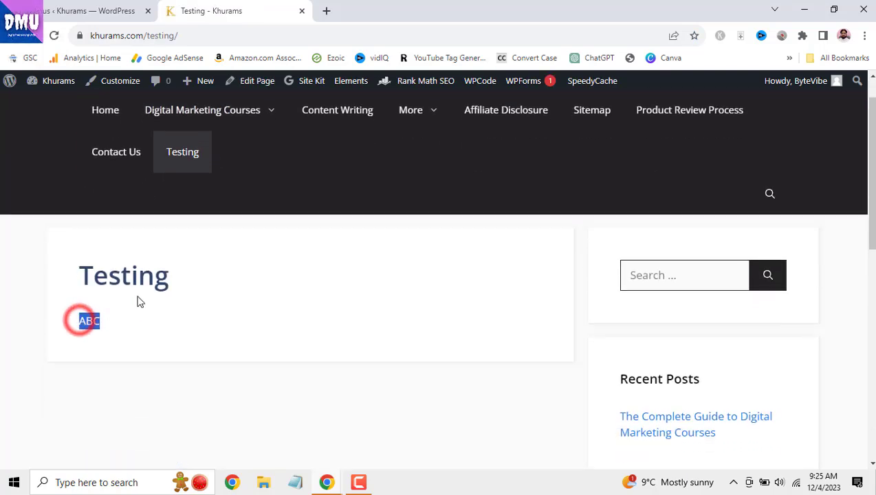
click(108, 12)
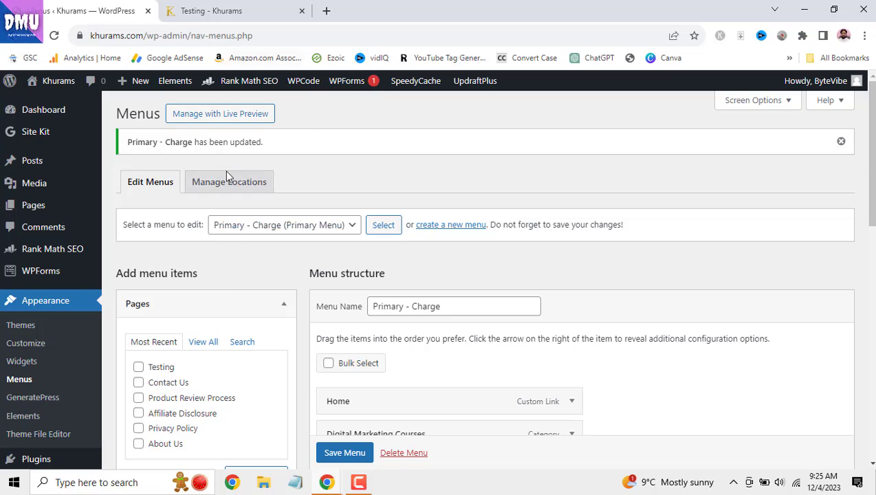
- Remove the Testing item from Primary - Charge and save, leaving Contact Us as the last item
scroll(273, 236, down, 1)
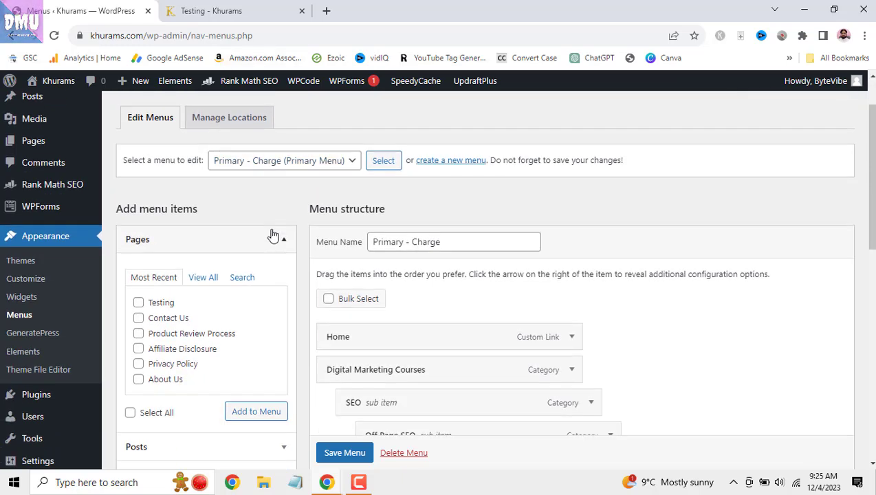
scroll(318, 275, down, 8)
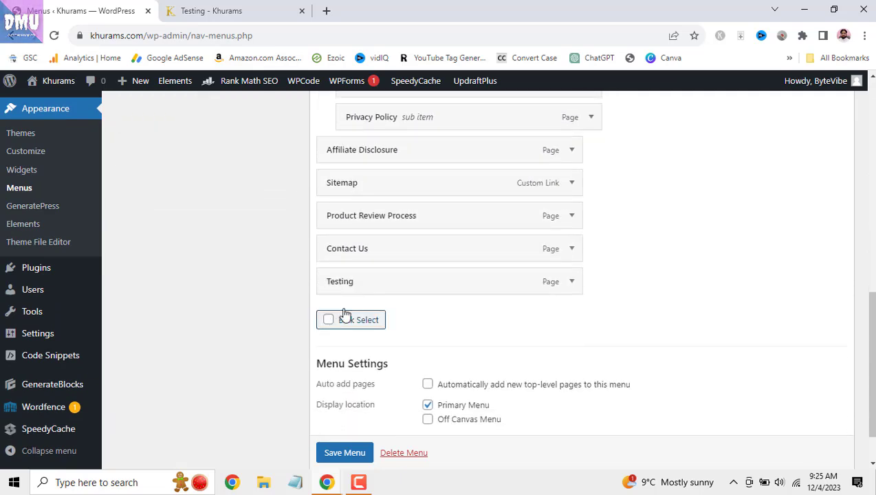
click(571, 282)
click(339, 400)
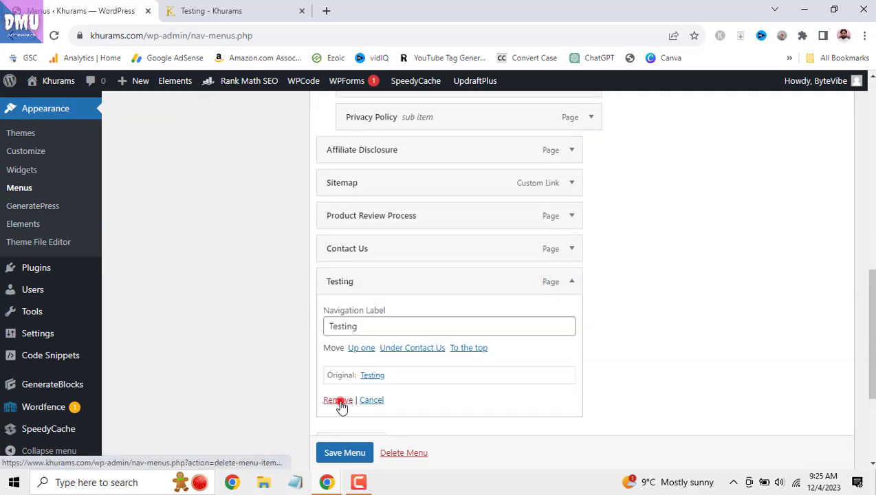
click(354, 429)
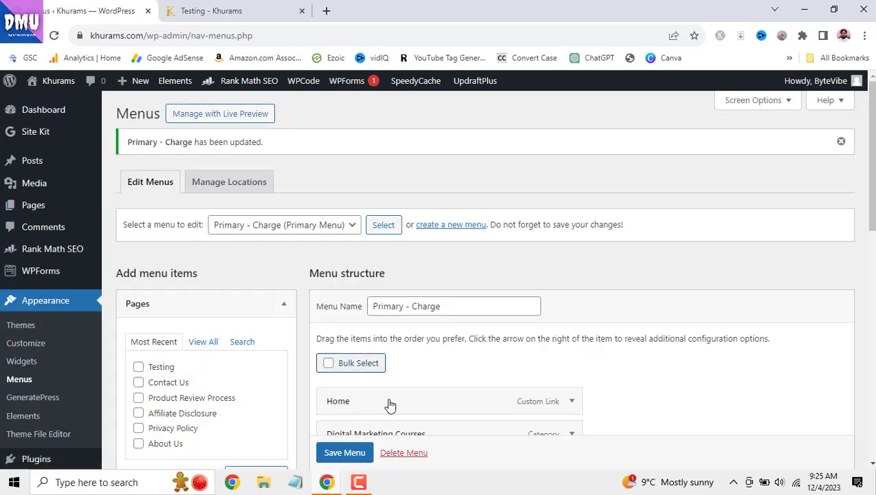
- Trash the post 'The Complete Guide to Digital Marketing Courses' from All Posts
mouse_move(38, 162)
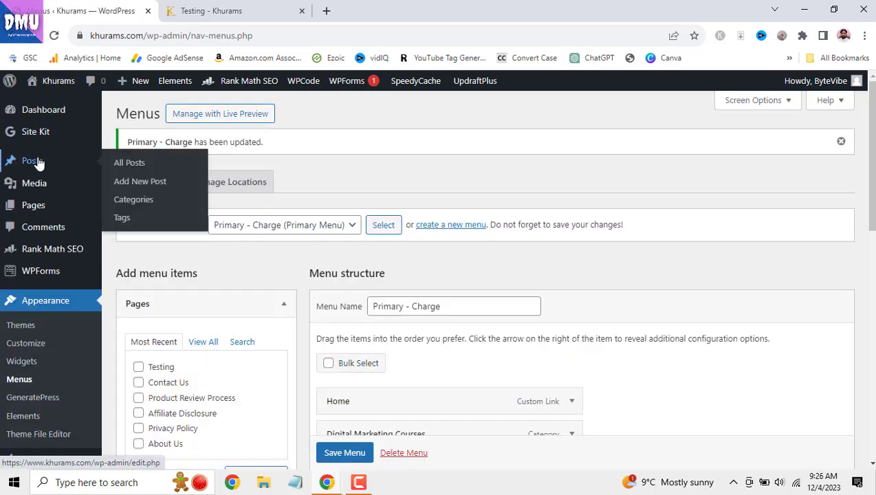
click(127, 165)
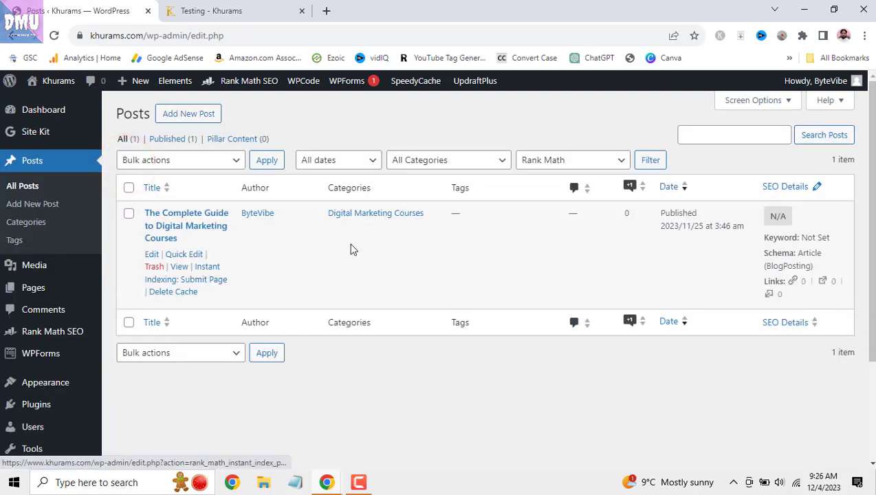
click(128, 214)
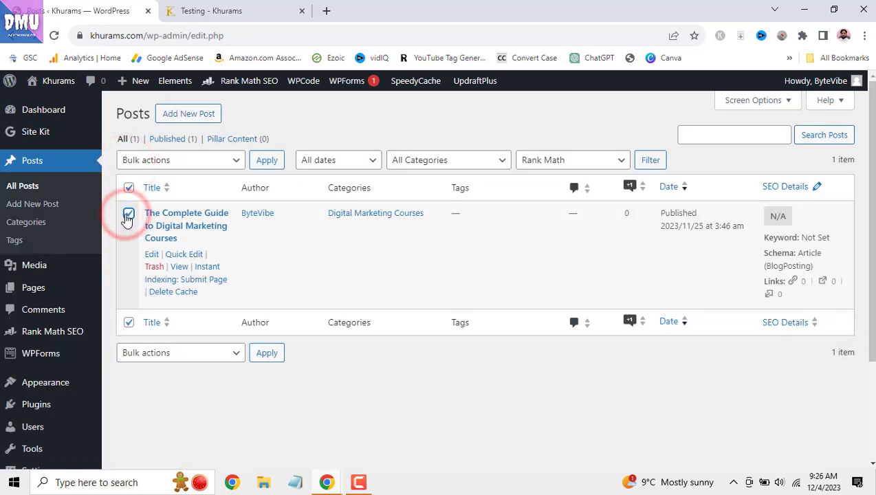
click(129, 214)
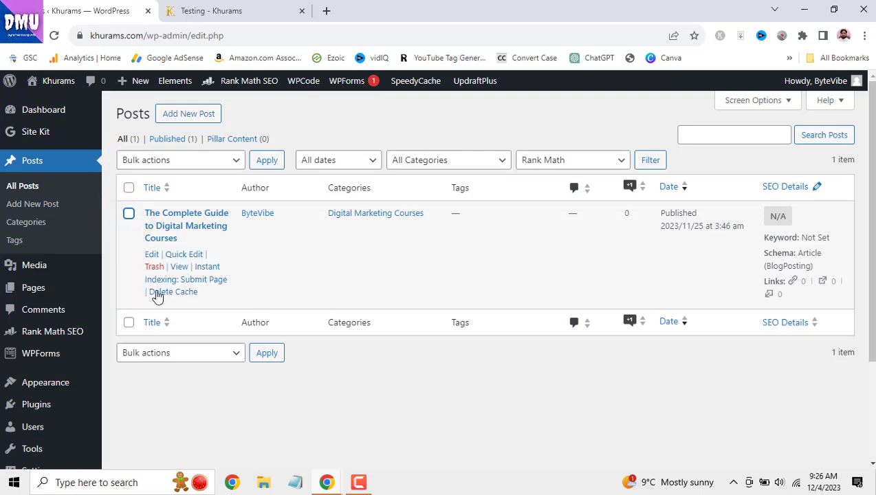
click(154, 267)
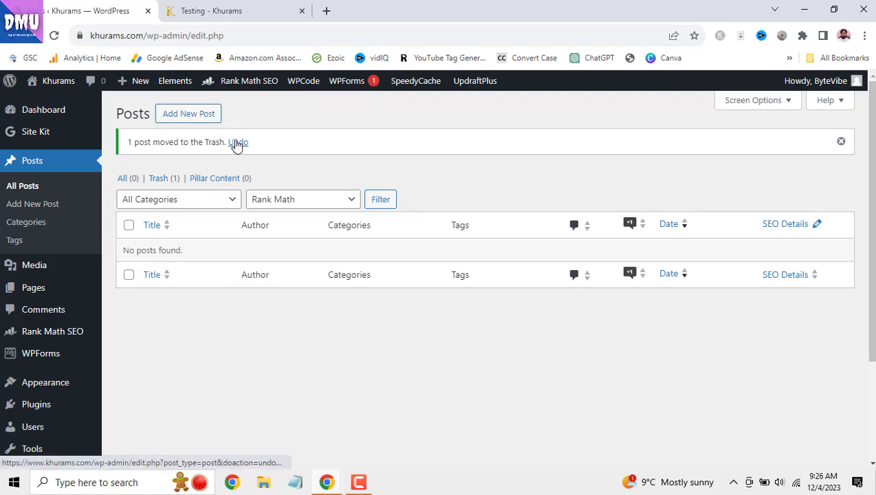
- Restore the post from the Trash view as a draft
click(157, 180)
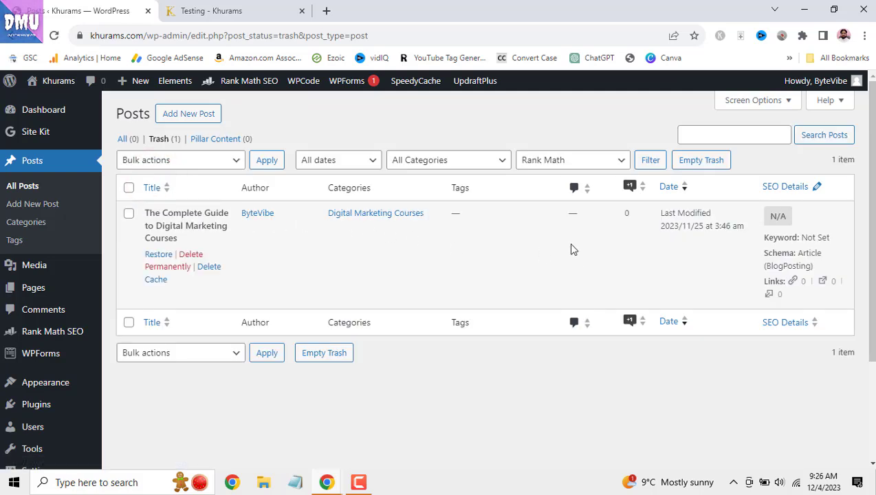
click(154, 256)
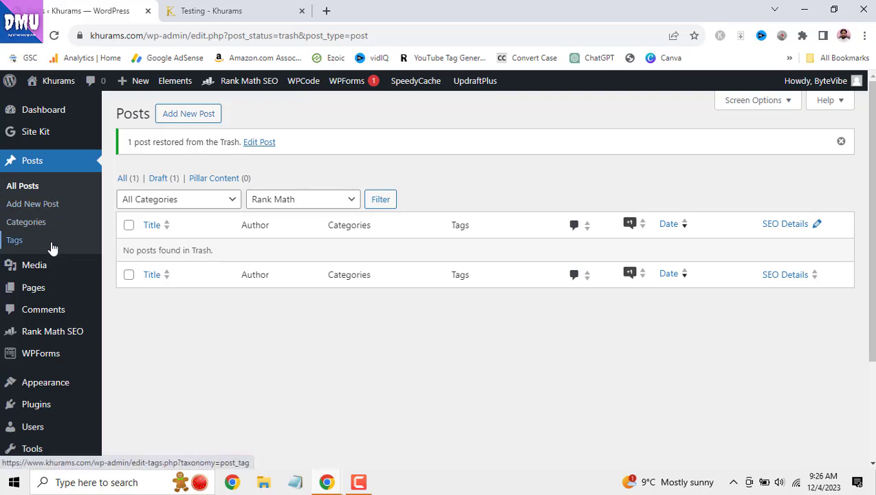
click(48, 294)
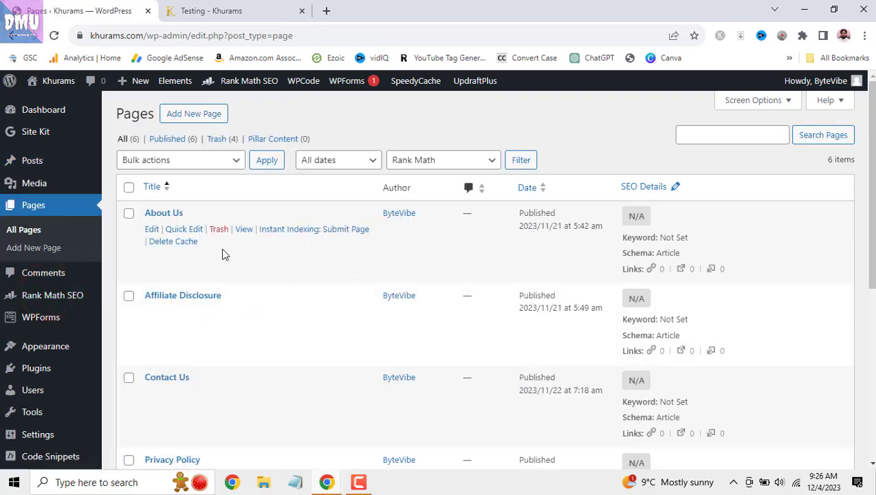
- Open Quick Edit for the About Us page, then close it by reloading the Pages list
click(191, 230)
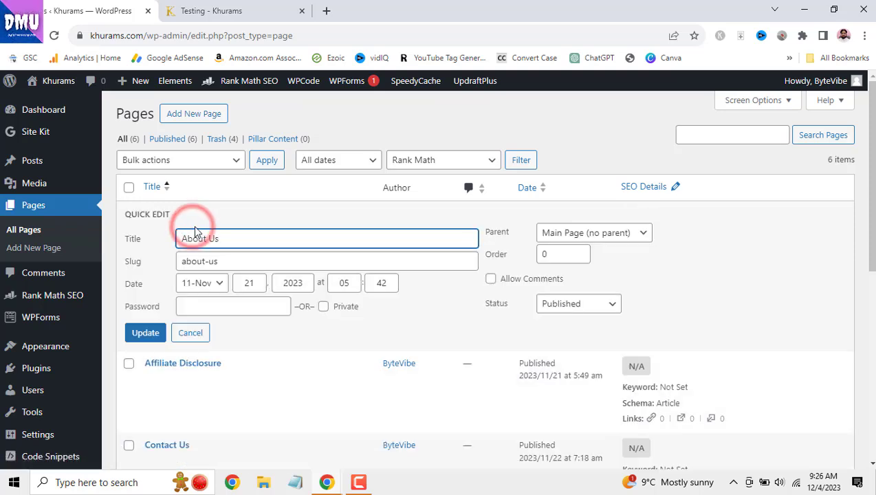
click(59, 208)
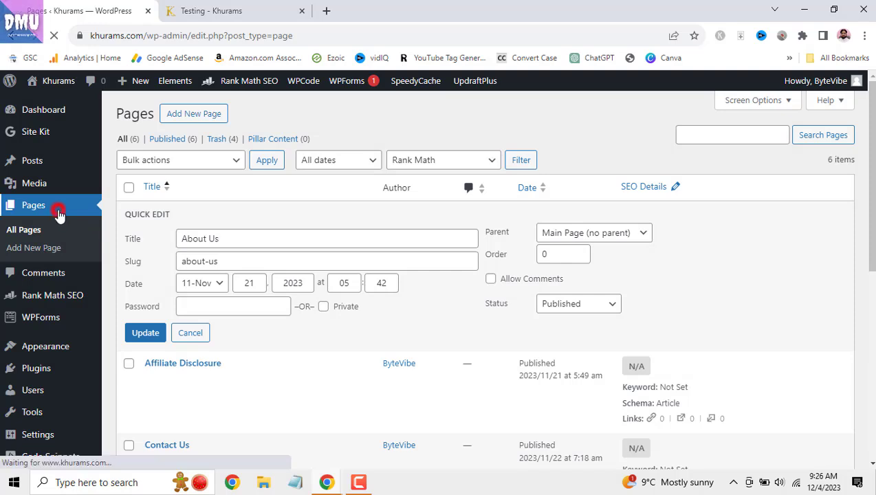
mouse_move(87, 290)
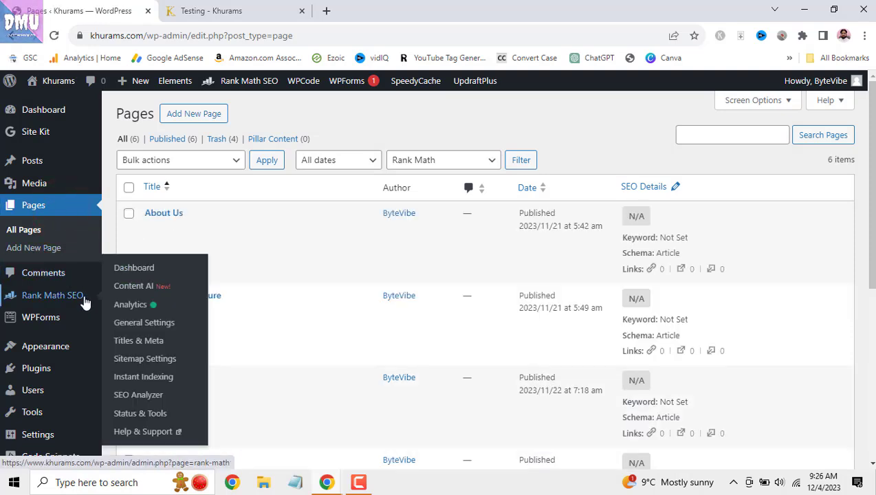
scroll(85, 303, down, 1)
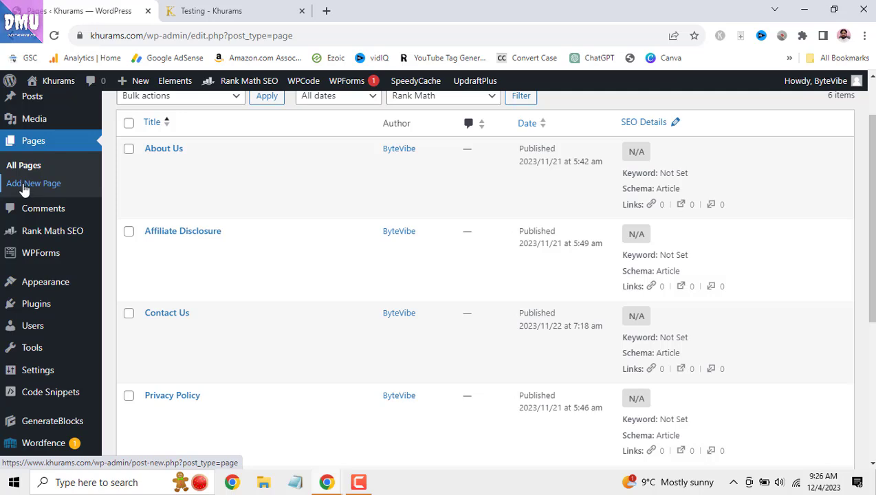
- Open Comments and toggle select-all, confirming there are no comments
click(47, 209)
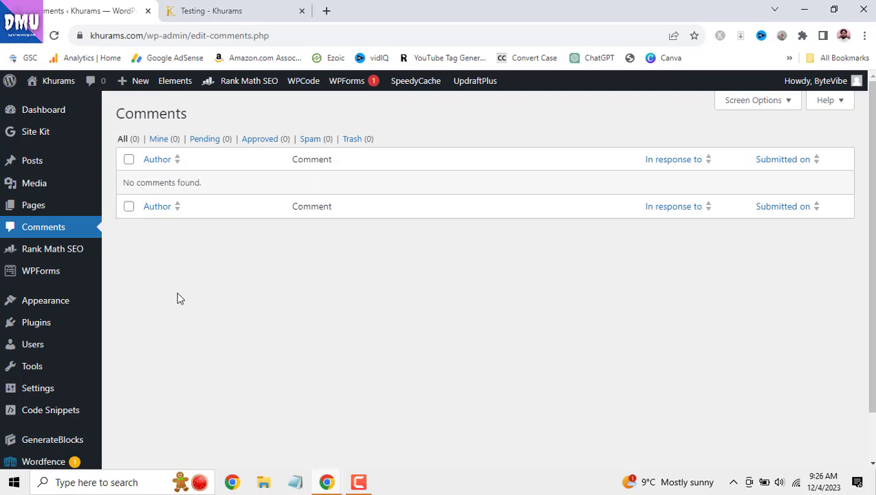
click(129, 160)
click(129, 162)
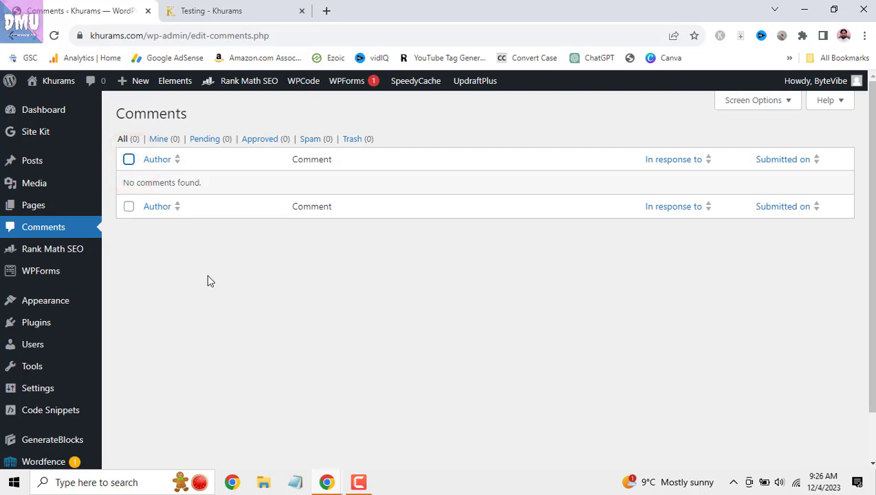
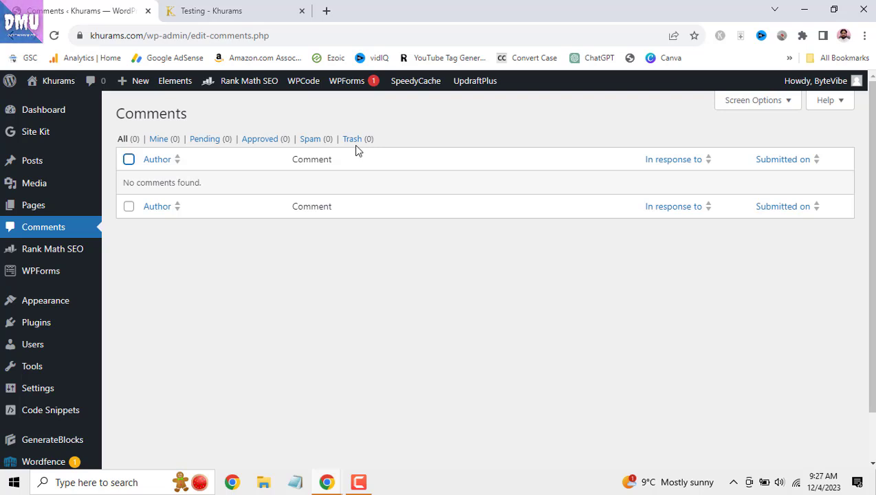
- Switch to the live site's Testing page tab and scroll it
mouse_move(50, 170)
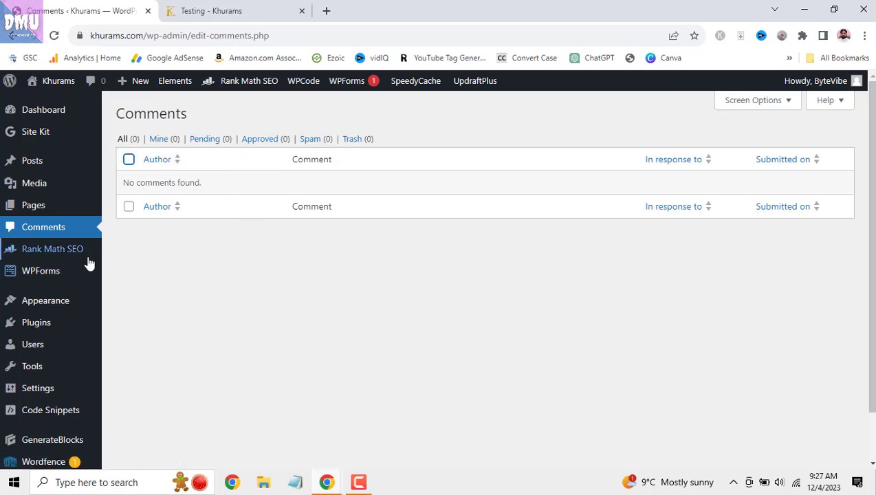
mouse_move(82, 261)
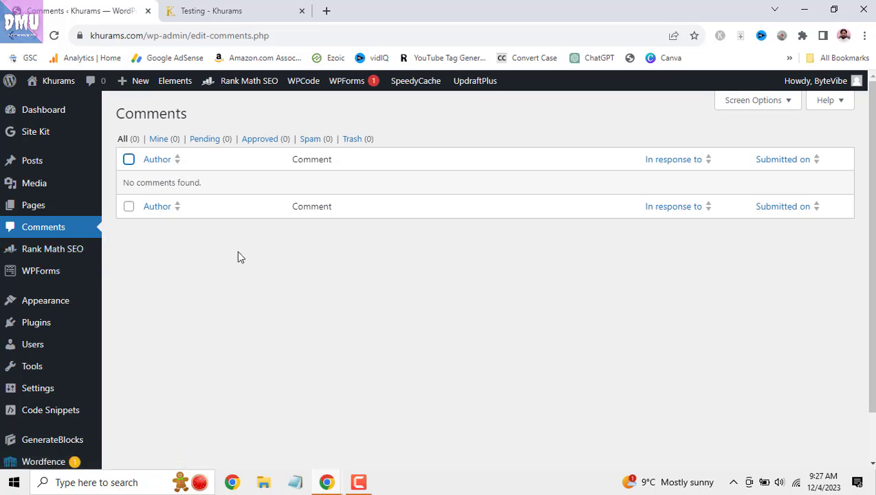
mouse_move(2, 275)
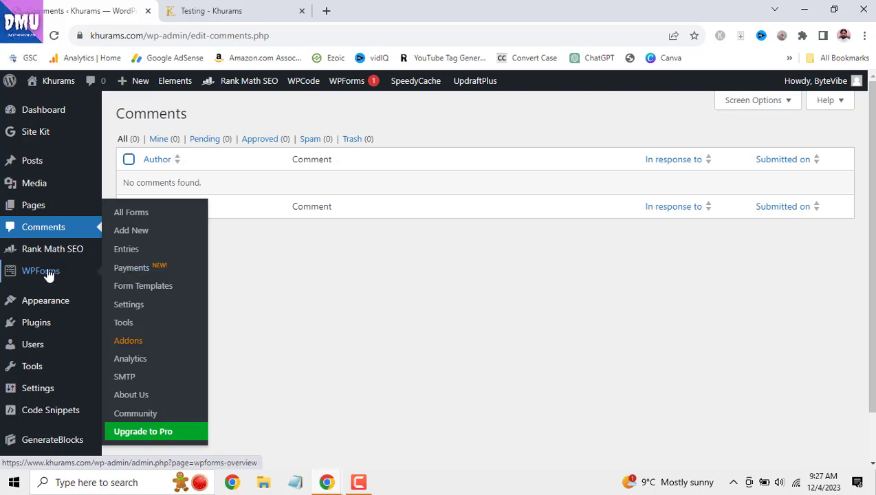
click(217, 11)
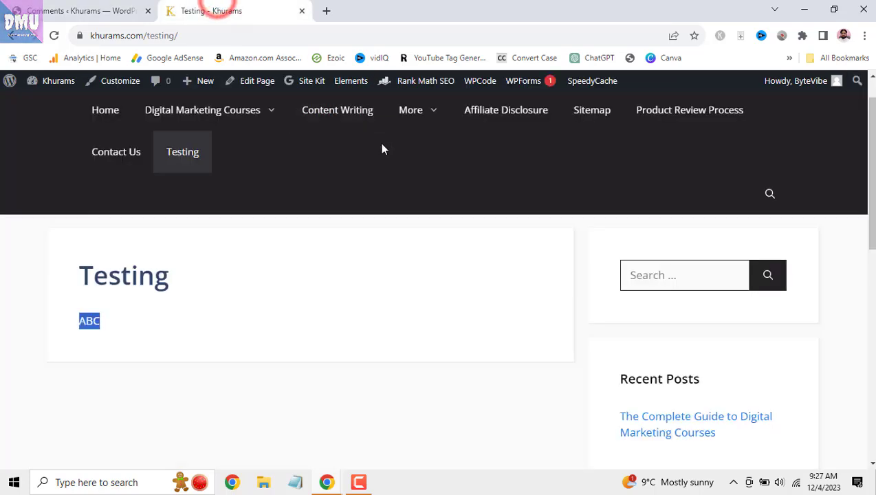
mouse_move(495, 233)
drag(870, 124, 874, 431)
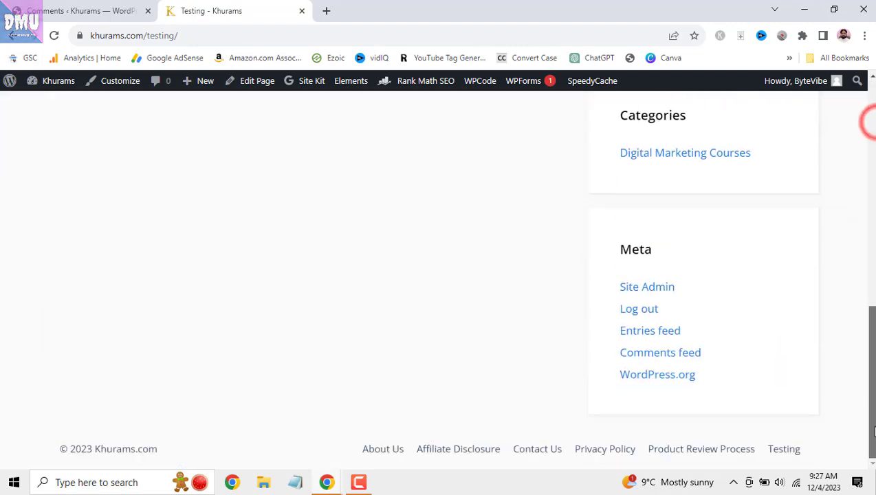
- On the live Contact Us page, try the contact form's first name, Email and Message fields
click(549, 456)
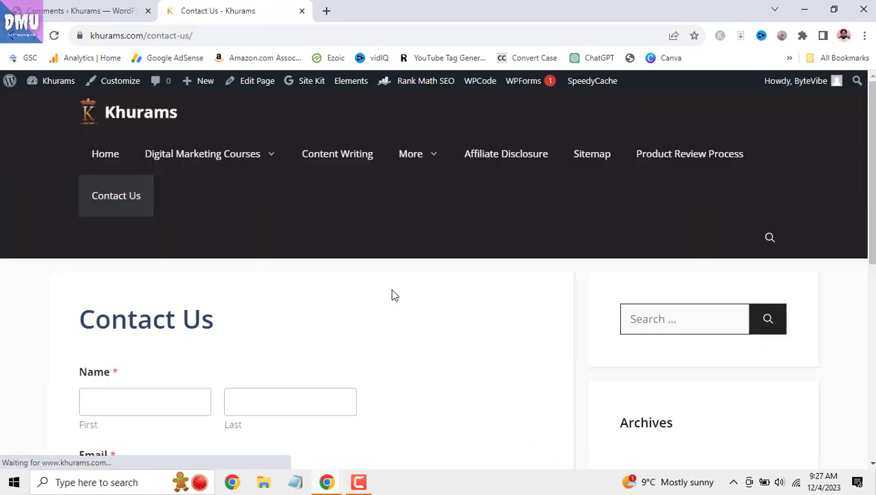
scroll(184, 309, down, 2)
click(133, 272)
scroll(193, 241, down, 1)
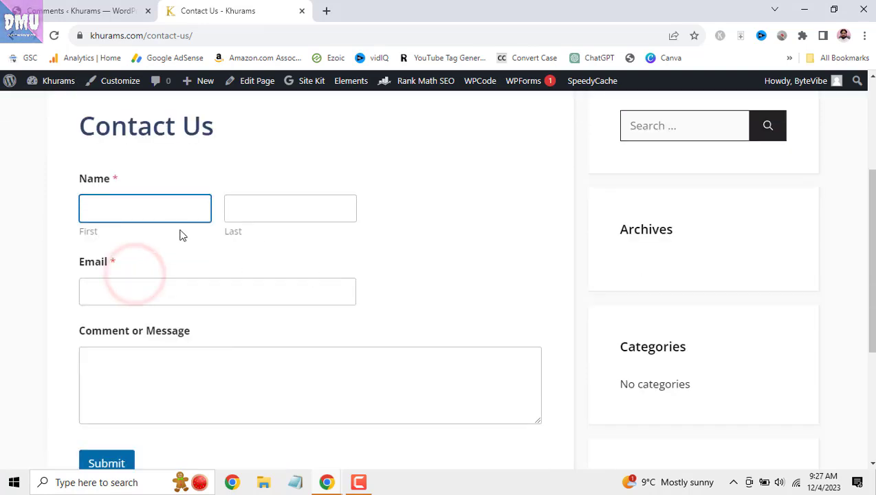
scroll(278, 196, down, 2)
click(265, 162)
click(274, 254)
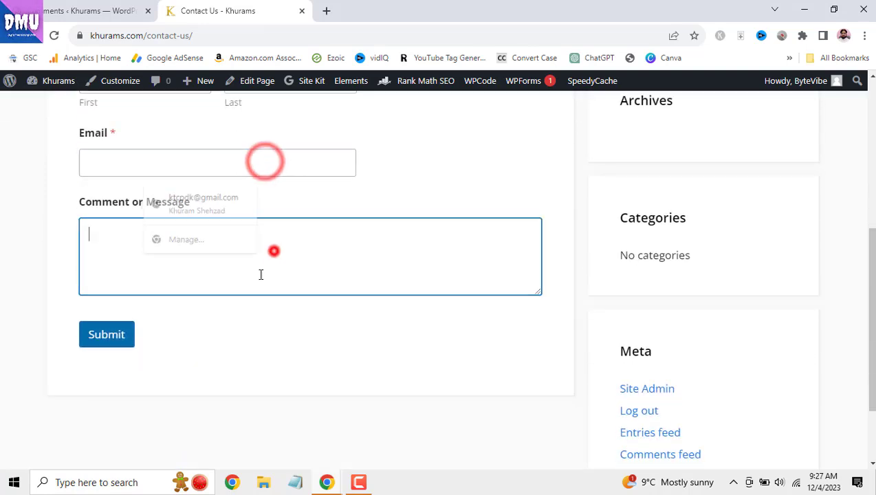
scroll(278, 346, up, 1)
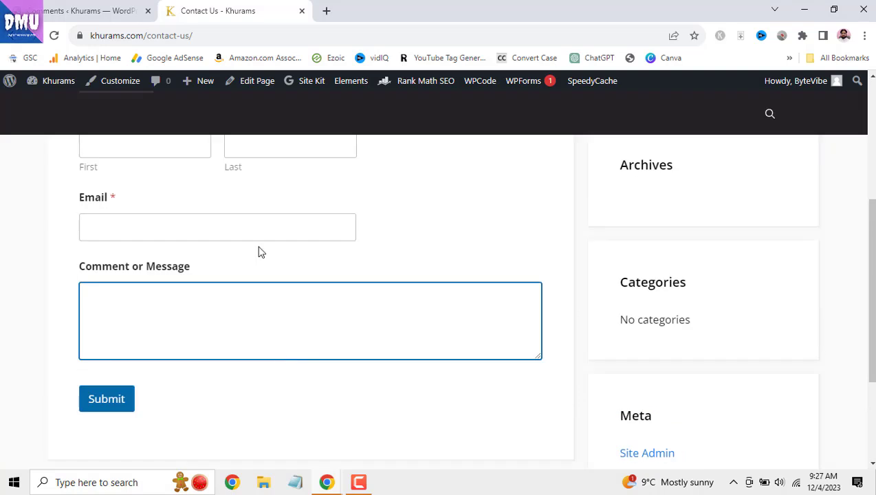
- Go back to the WordPress admin and open the installed Themes list
click(93, 8)
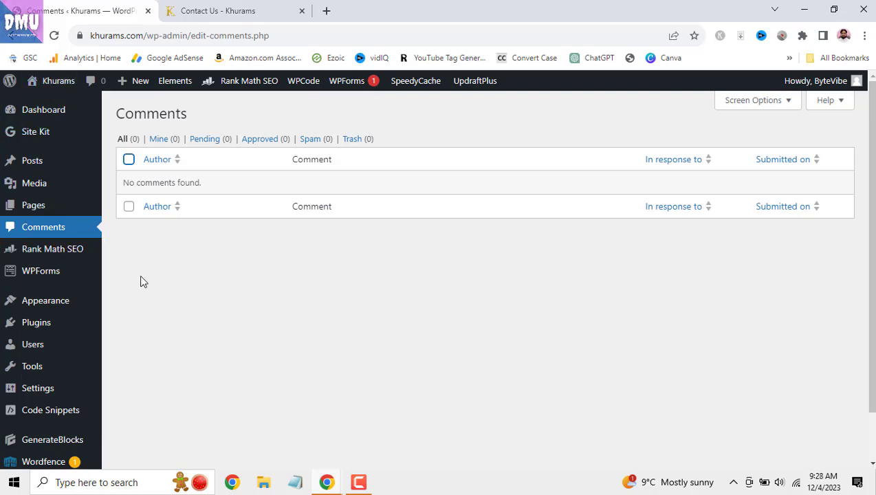
scroll(132, 273, down, 1)
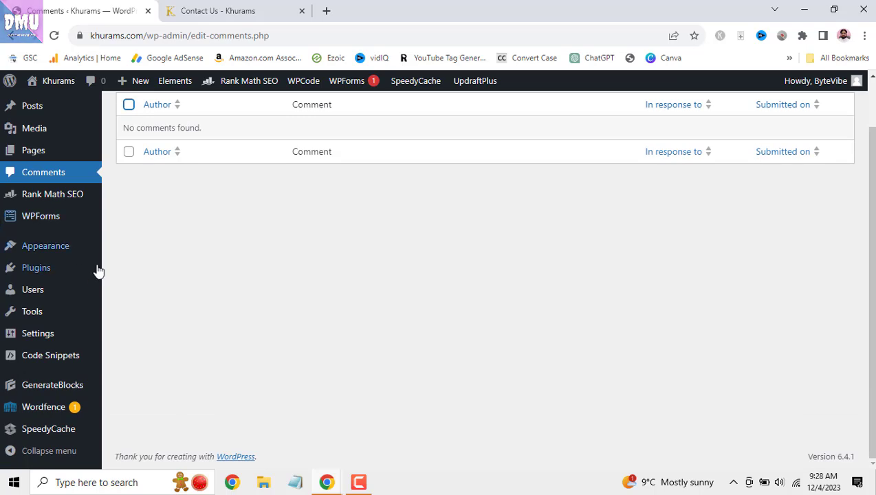
mouse_move(53, 253)
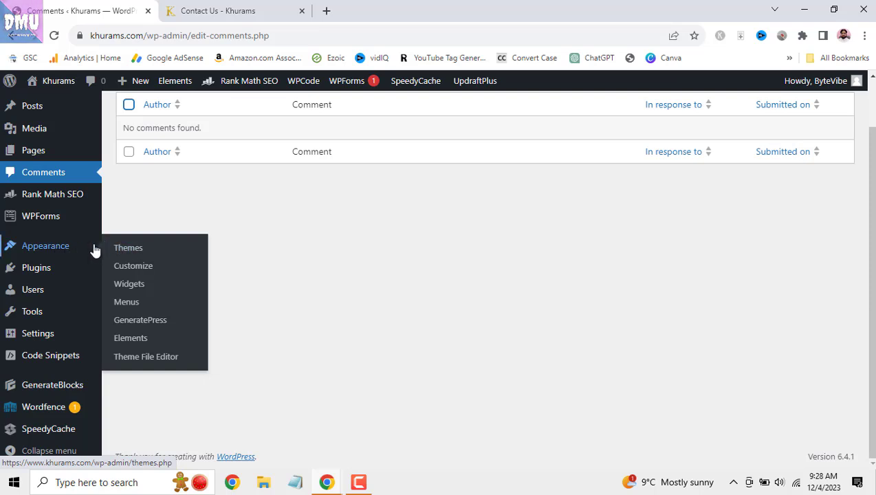
click(136, 249)
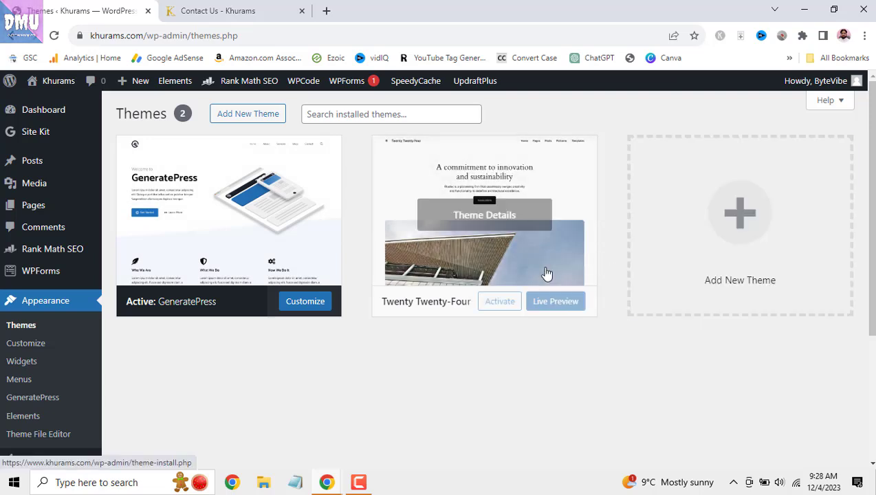
- View and close Twenty Twenty-Four's theme details, then focus the Search installed themes box
click(580, 184)
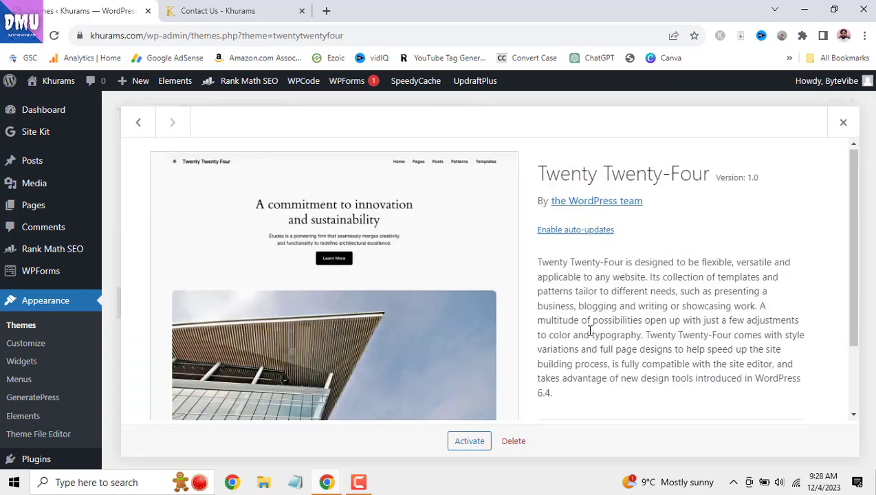
scroll(590, 331, down, 1)
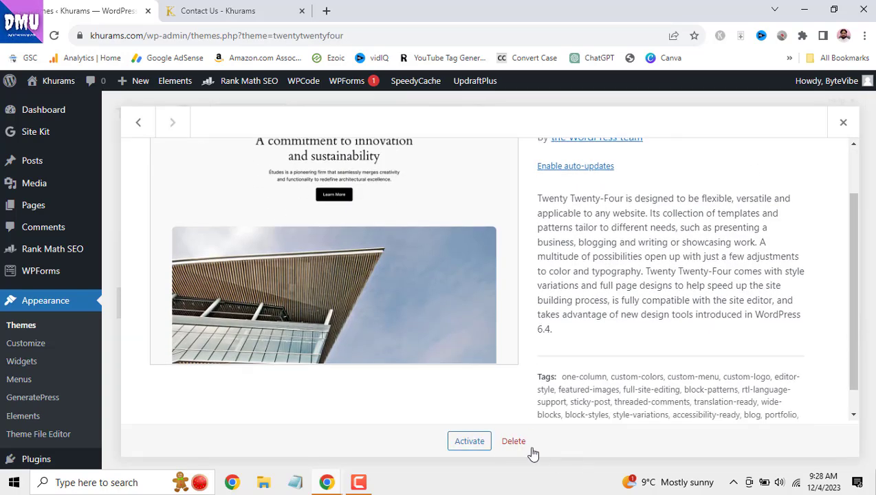
click(851, 121)
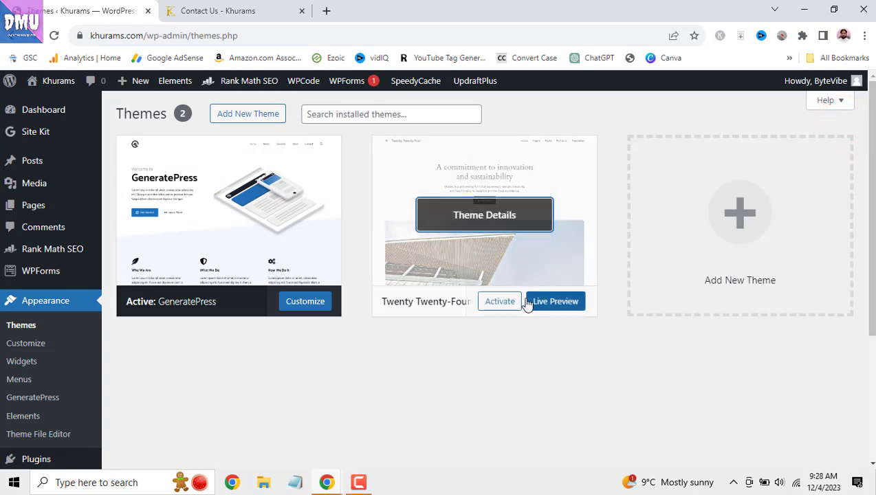
click(354, 114)
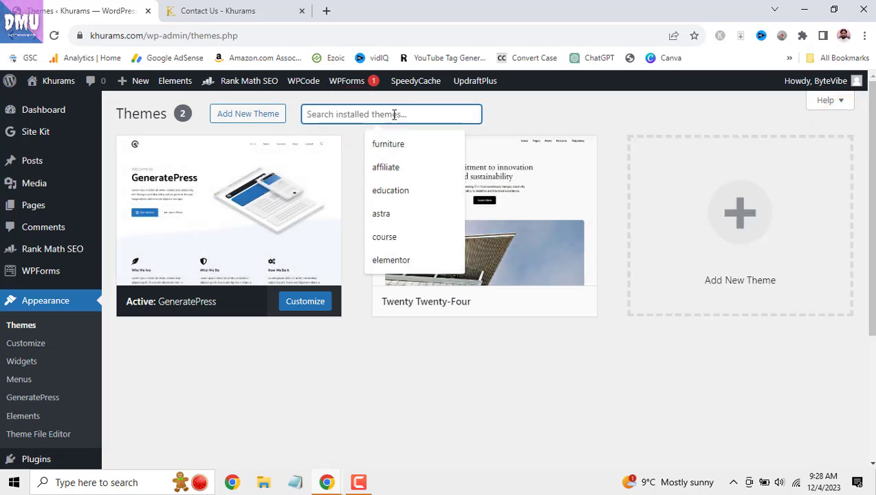
- On Add Themes, browse the listing and search the theme directory for 'doctor'
click(251, 114)
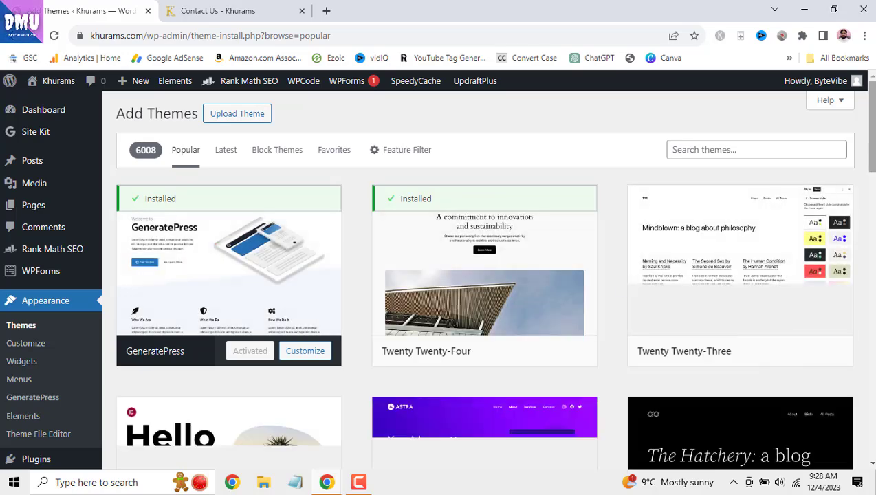
drag(872, 111, 872, 139)
scroll(872, 140, down, 10)
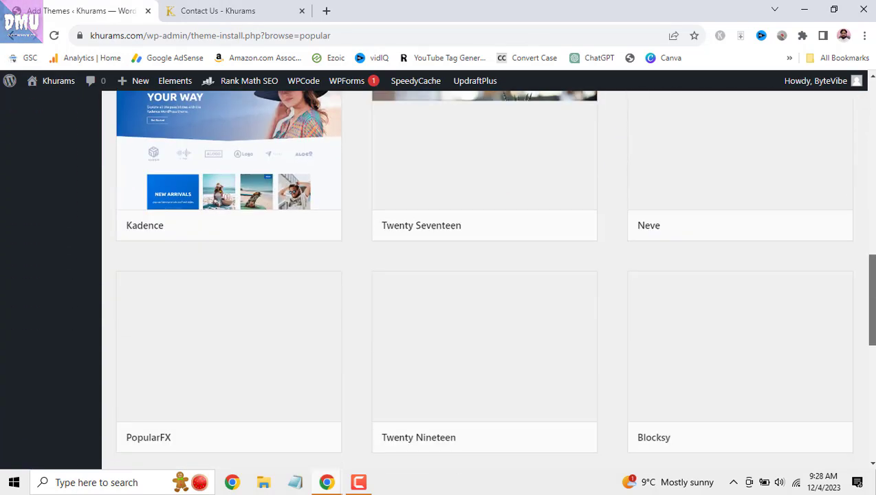
scroll(872, 338, down, 5)
drag(873, 253, 875, 174)
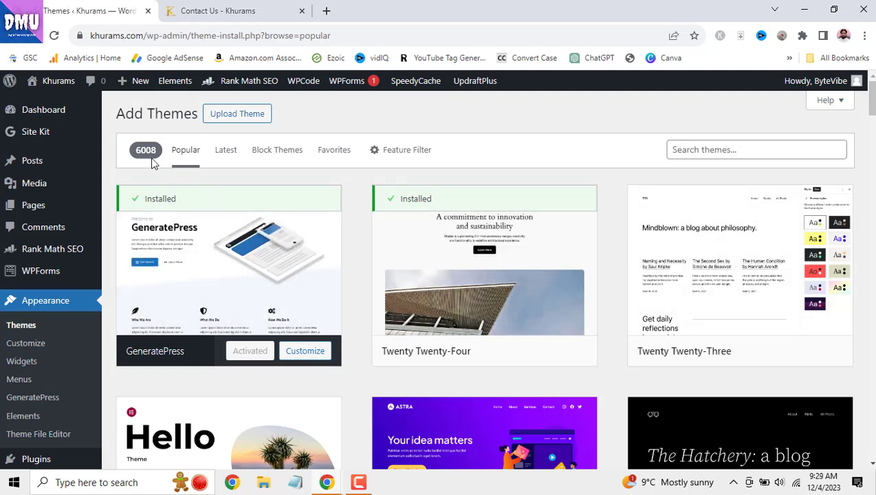
click(697, 146)
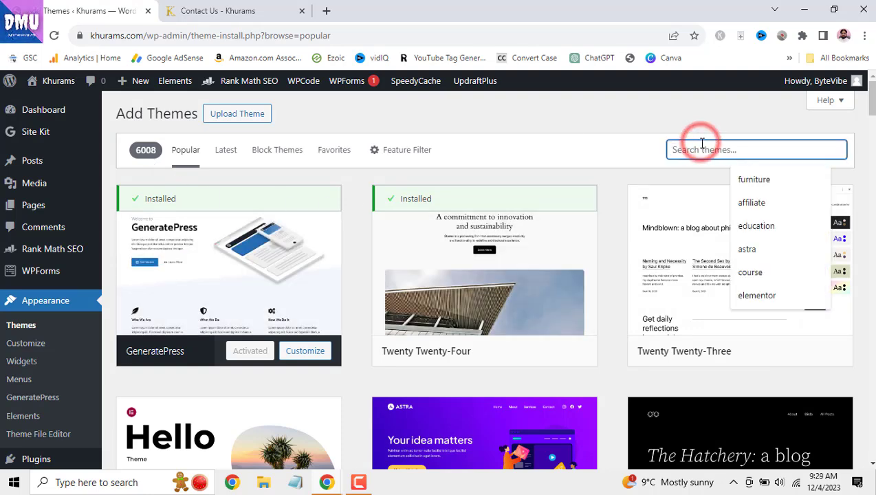
text(doctor)
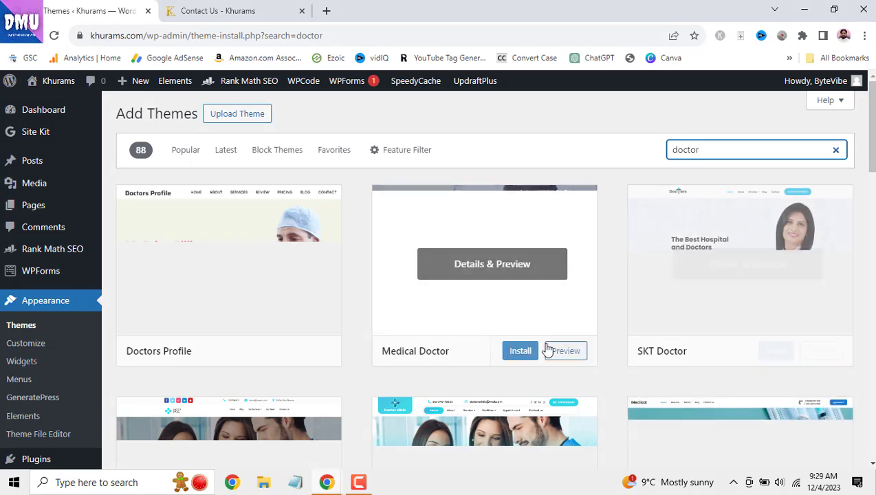
scroll(547, 351, down, 2)
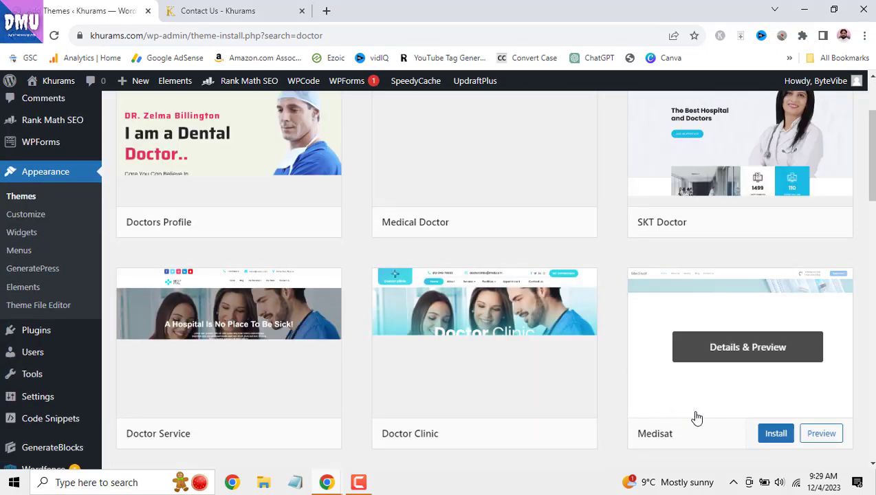
scroll(505, 336, up, 2)
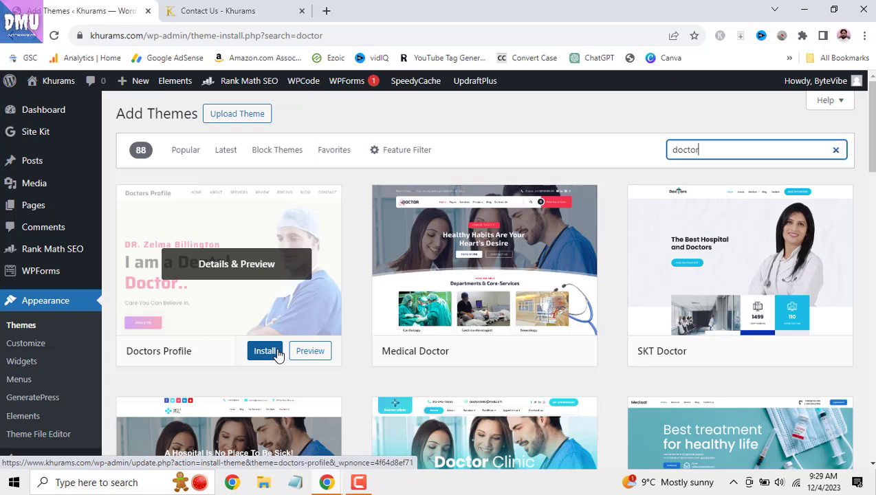
- Return to Themes, reopen Add New Theme, and show the Upload Theme form
click(30, 330)
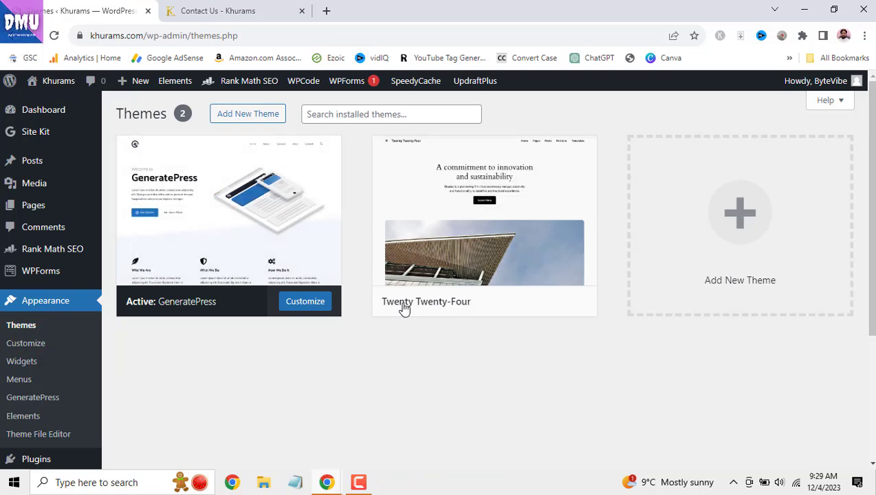
click(263, 115)
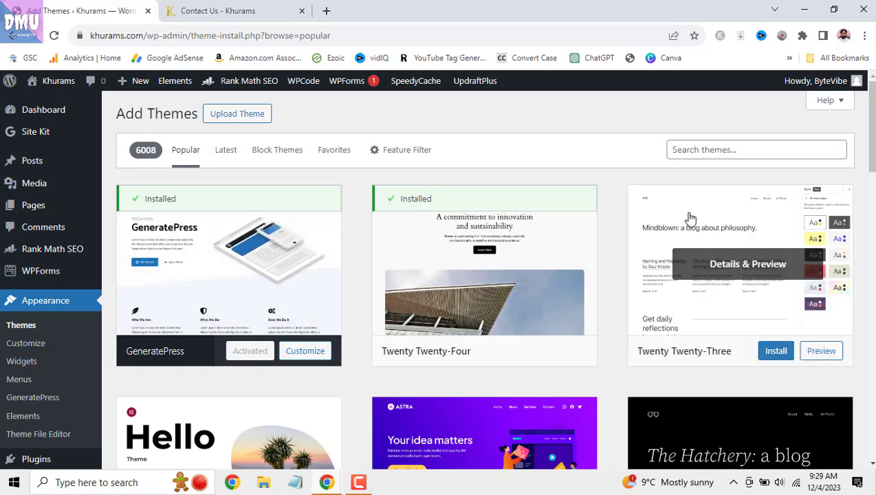
click(237, 116)
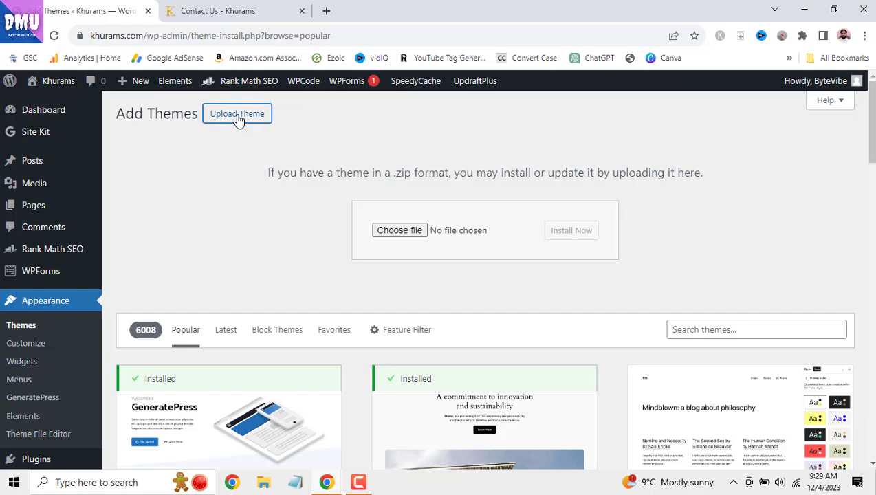
- Browse Downloads, video demands, Pictures and Saved Pictures, then close the picker without choosing a .zip
click(405, 233)
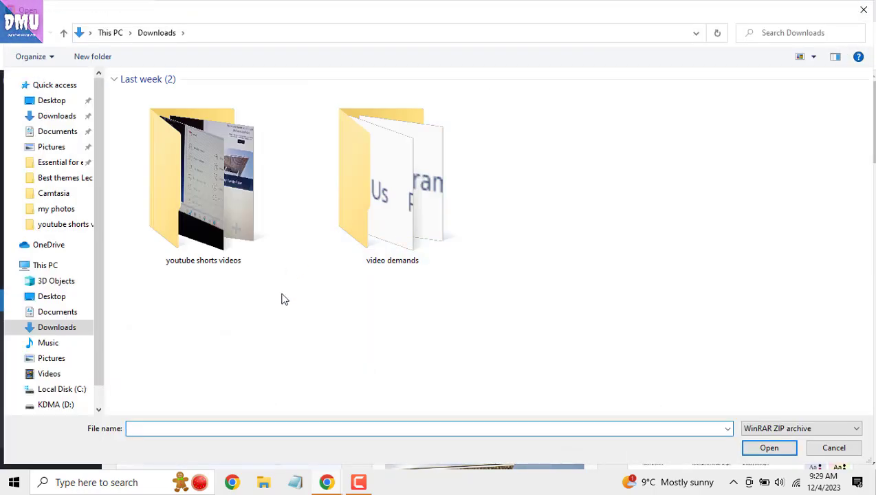
click(59, 116)
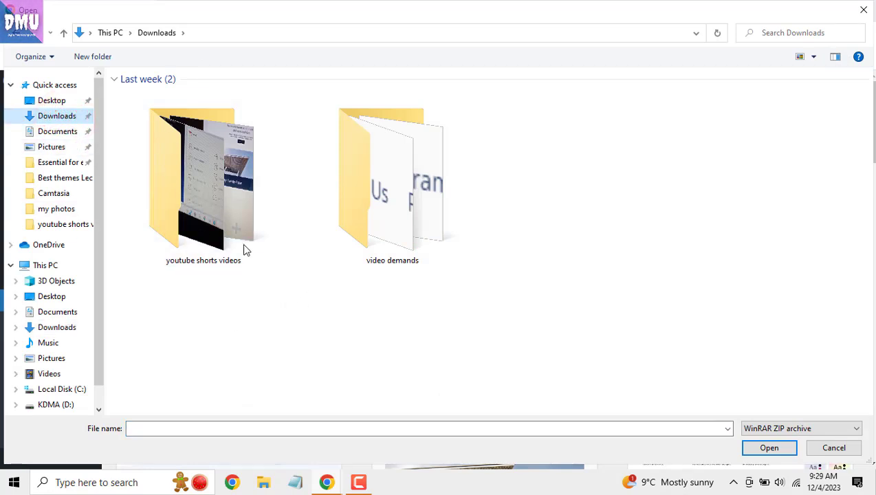
double_click(404, 225)
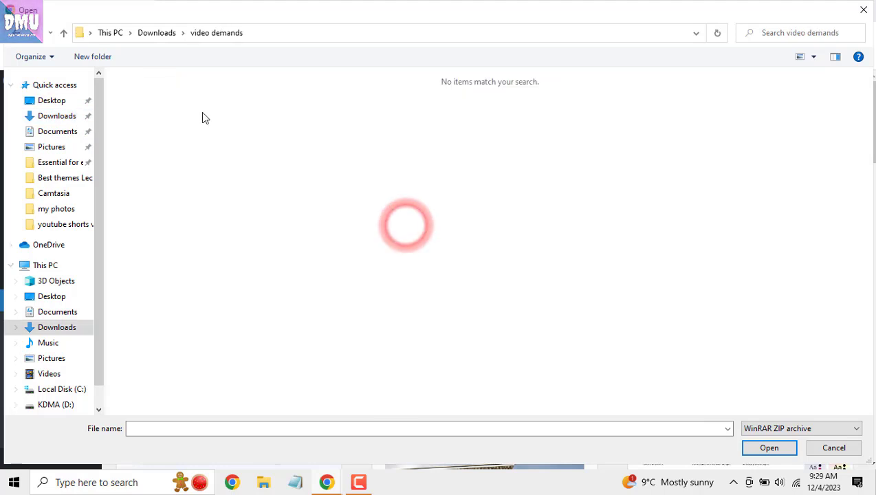
click(63, 32)
click(61, 115)
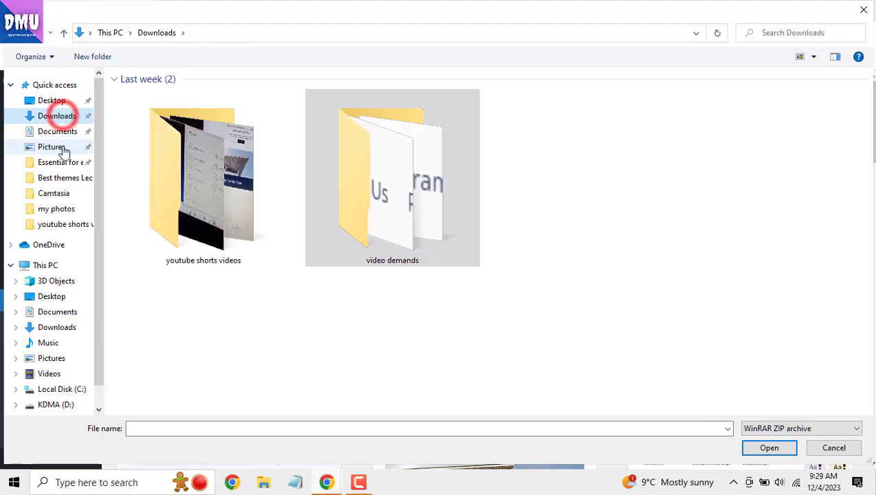
click(60, 147)
double_click(225, 127)
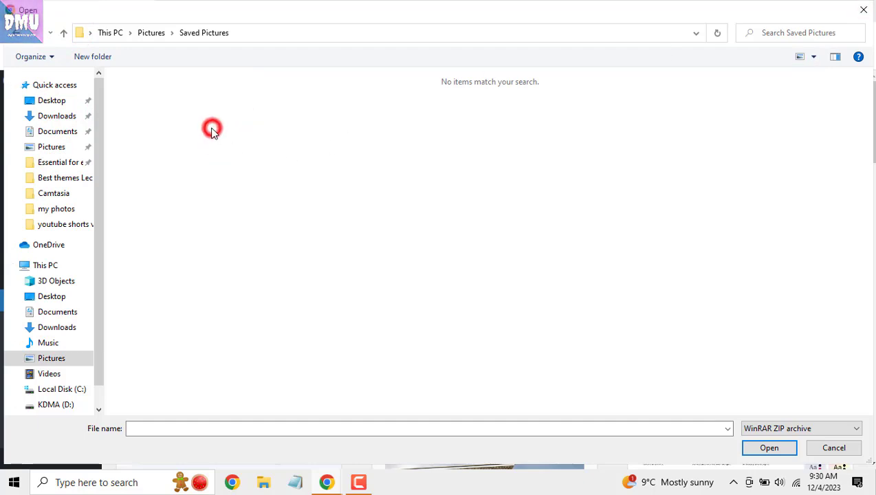
click(865, 11)
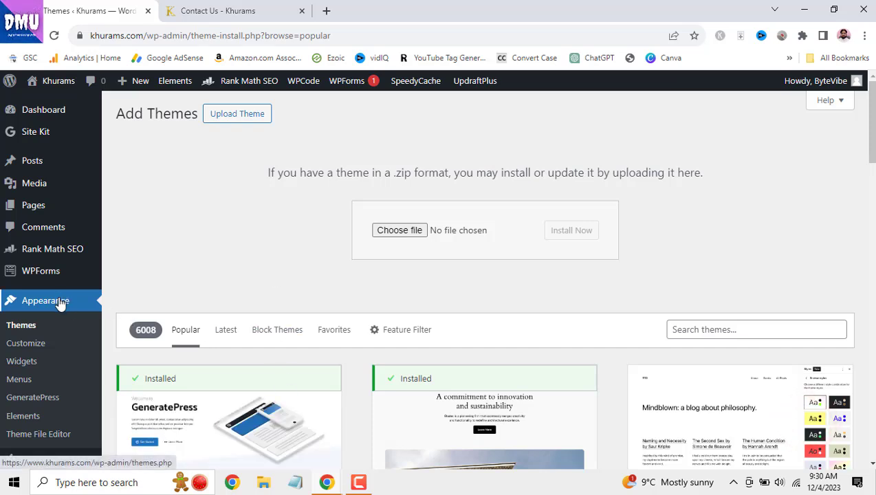
scroll(59, 310, down, 1)
- Open the Customizer, briefly check the Contact Us tab, and go to Site Identity
click(27, 280)
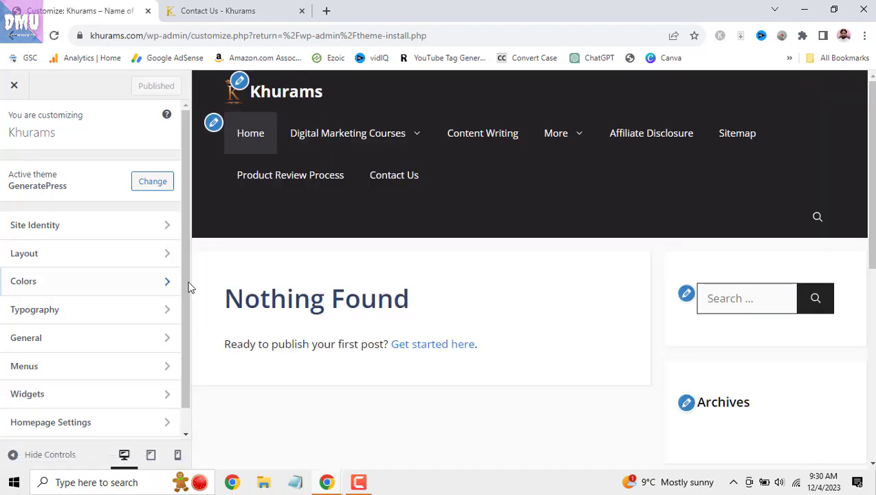
click(220, 11)
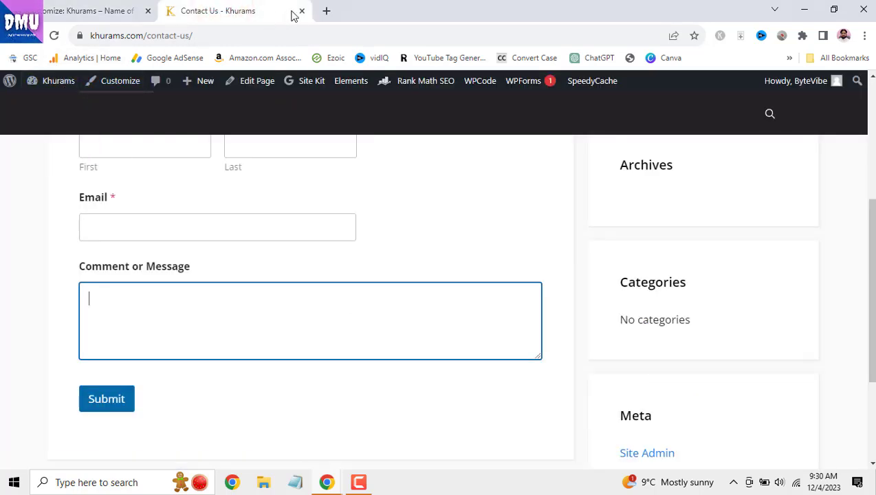
click(104, 10)
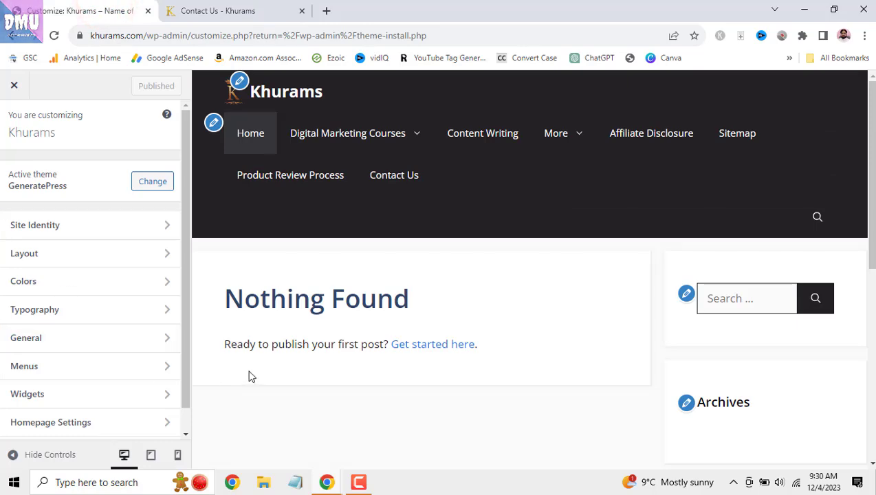
mouse_move(872, 103)
mouse_down()
mouse_move(871, 351)
mouse_move(872, 95)
mouse_up()
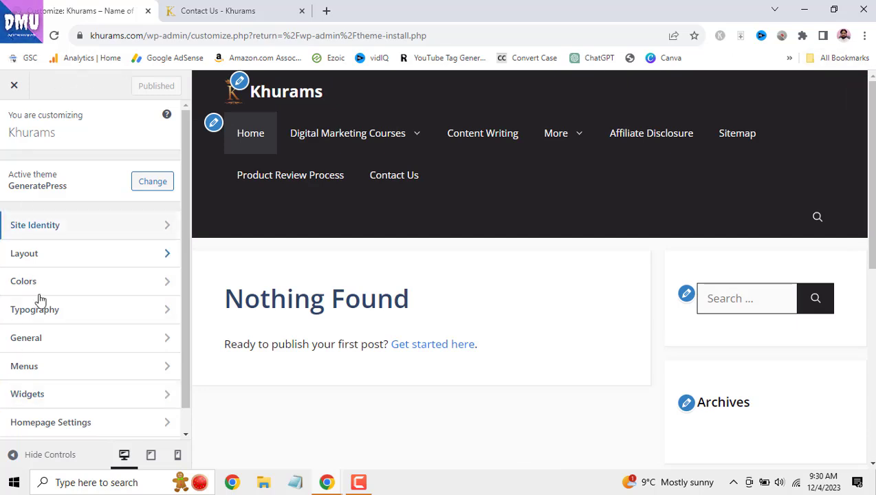
drag(183, 186, 184, 183)
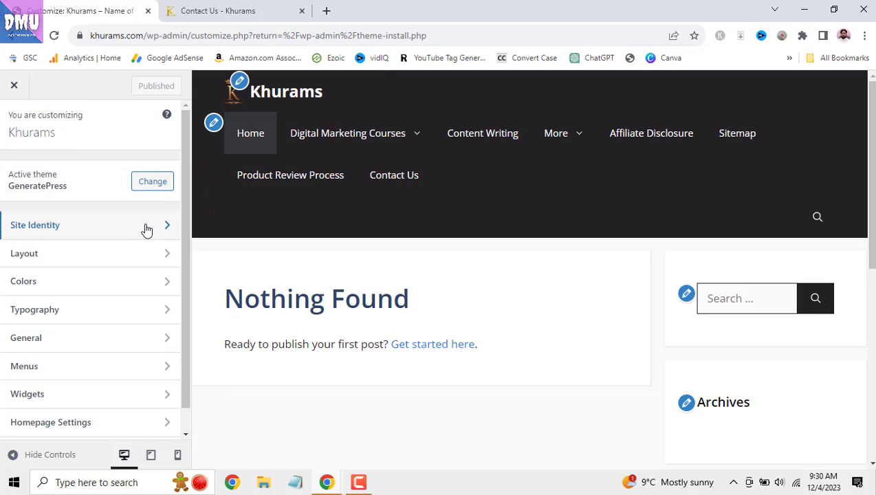
click(146, 227)
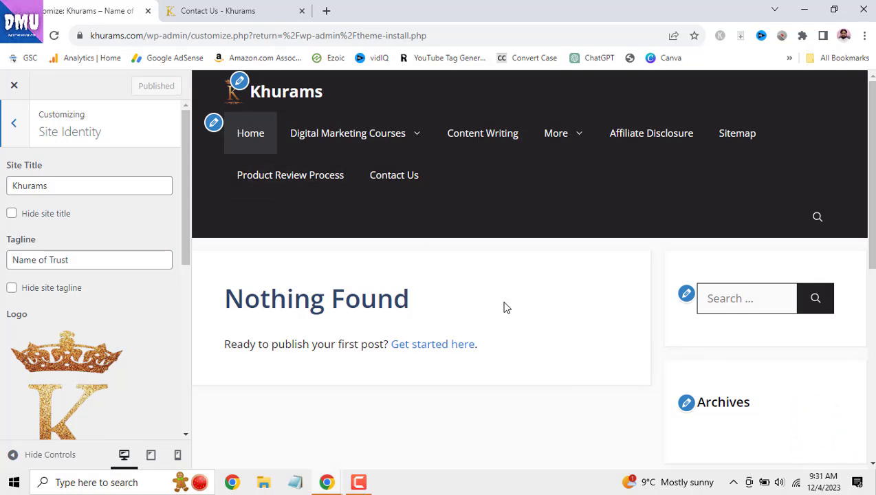
- Retype the final 's' of the site title Khurams and toggle Hide site title off again
double_click(53, 187)
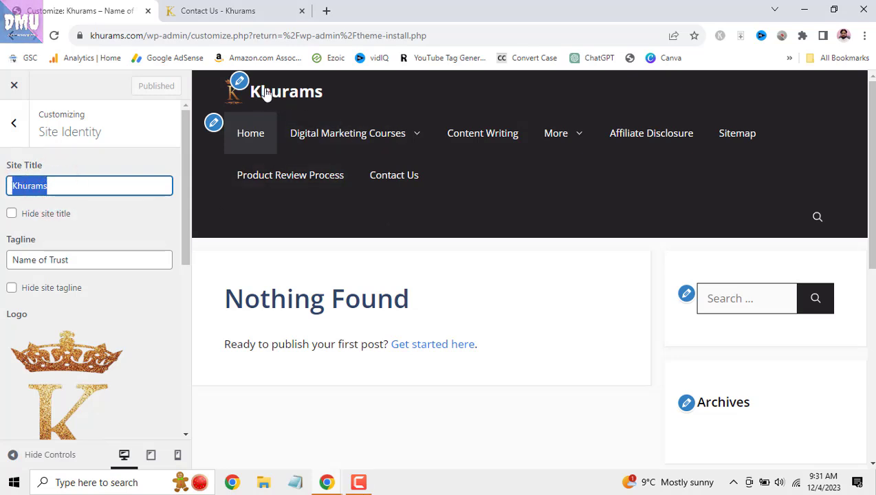
click(127, 184)
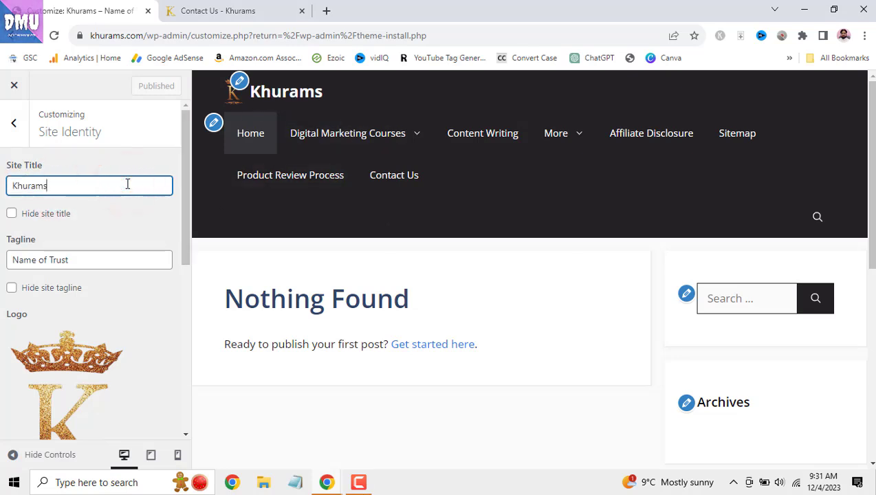
key(BackSpace)
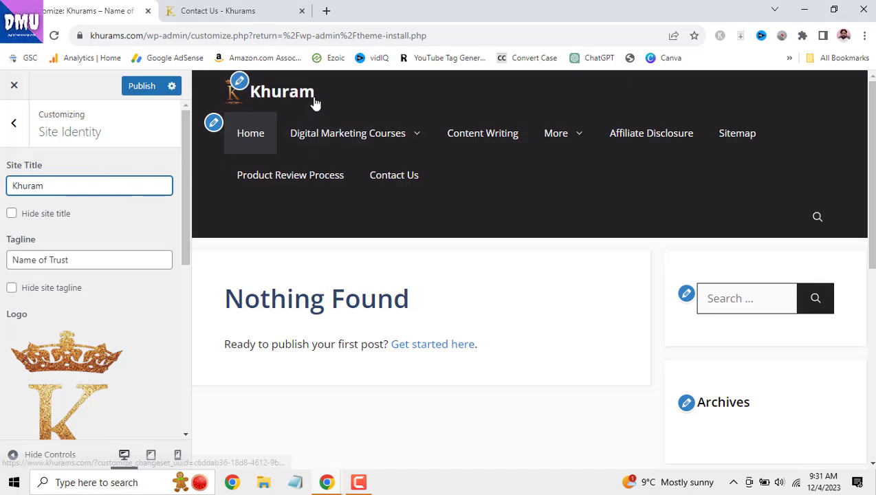
text(s)
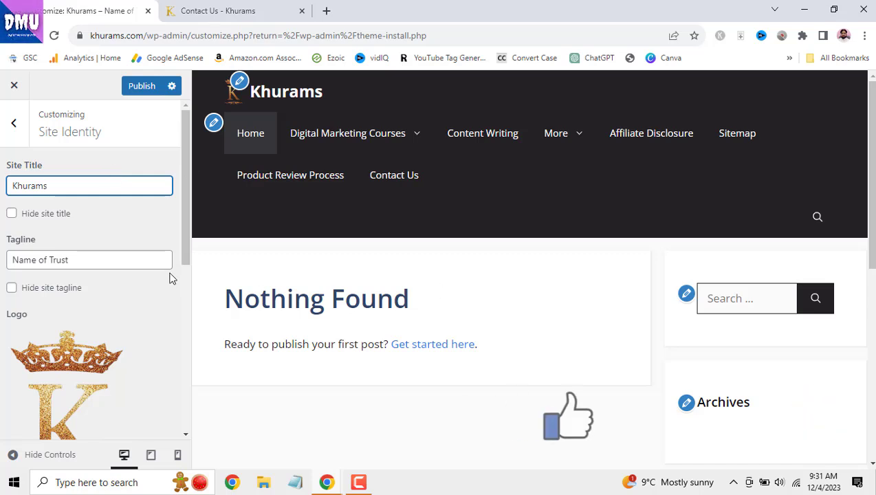
double_click(60, 186)
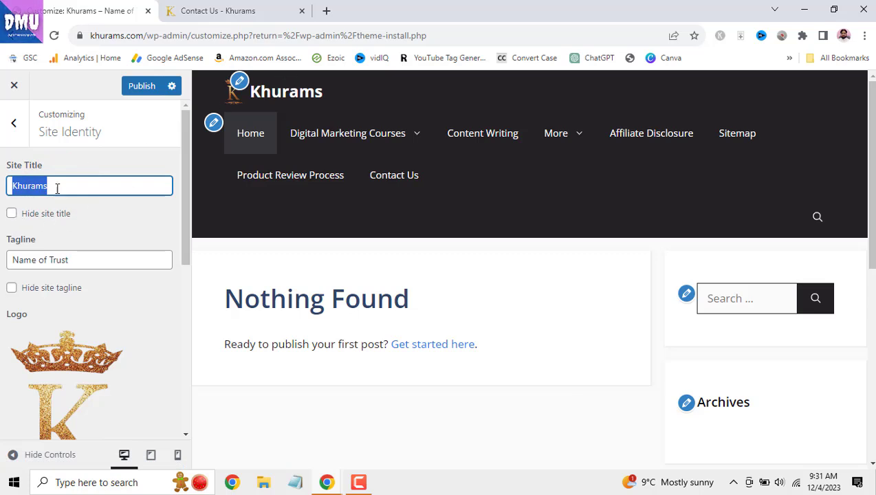
click(11, 216)
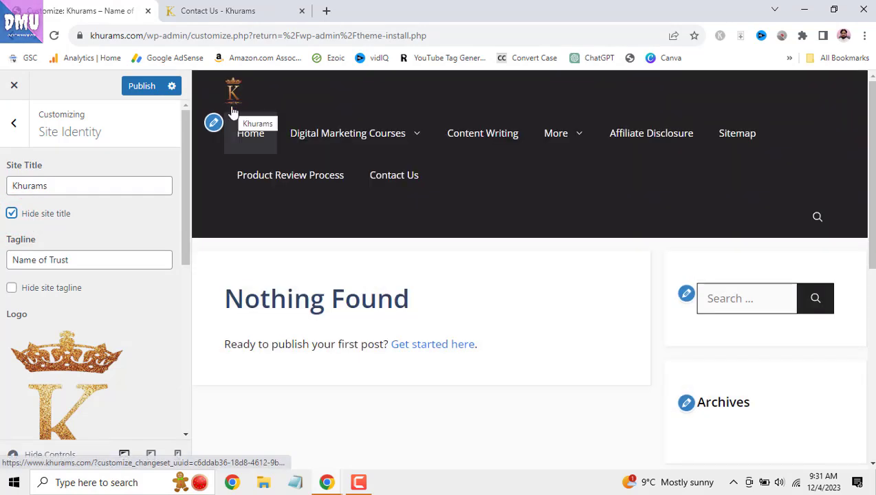
click(12, 214)
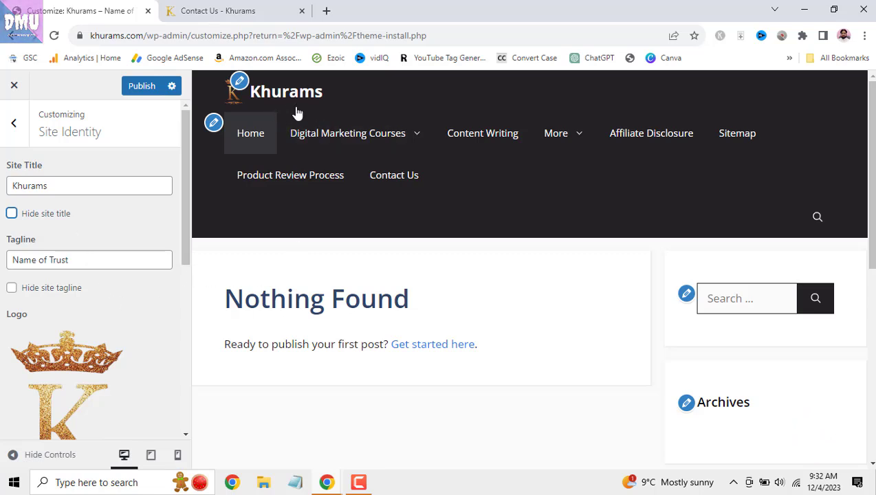
- After checking the Contact Us tab, retype the tagline's final 't' and toggle Hide site tagline off again
click(248, 8)
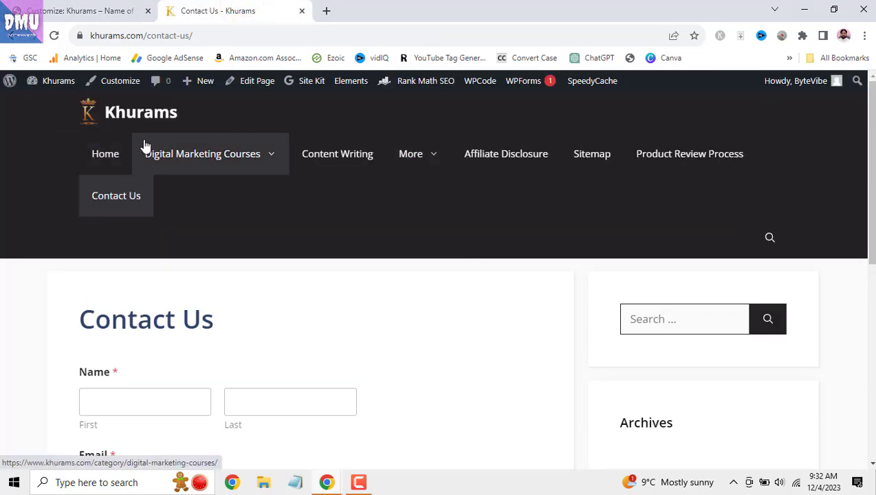
click(83, 11)
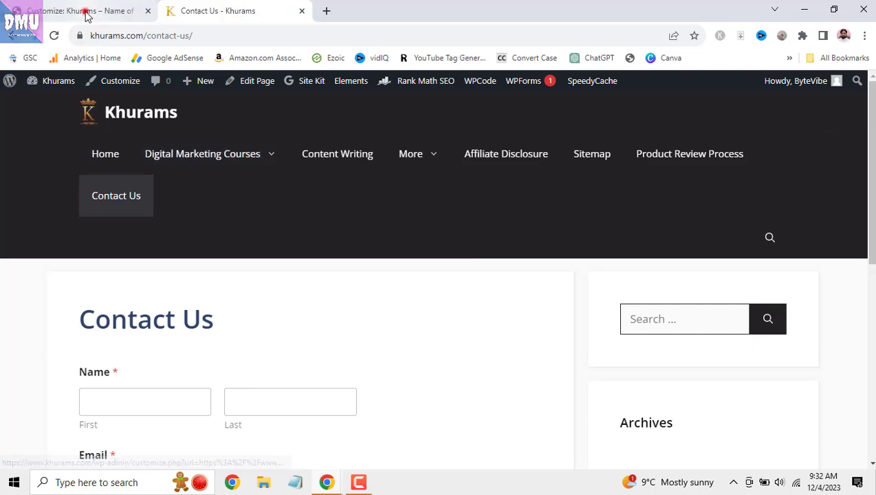
click(82, 260)
key(BackSpace)
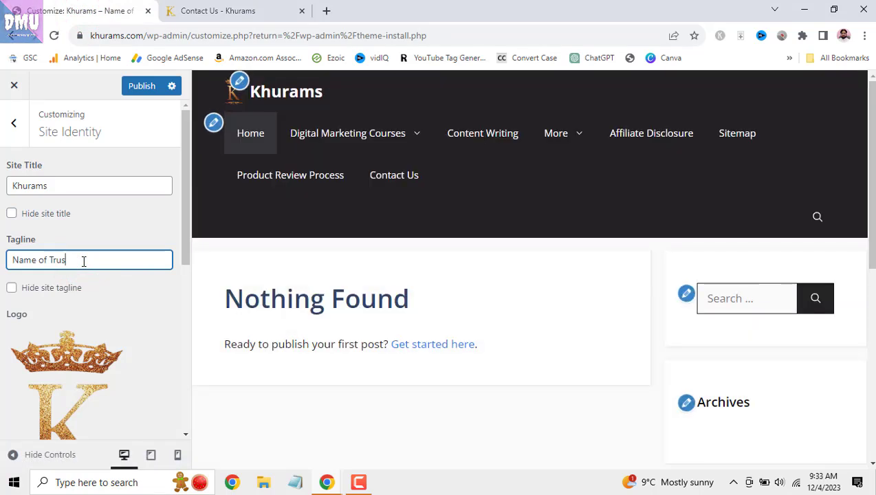
text(t)
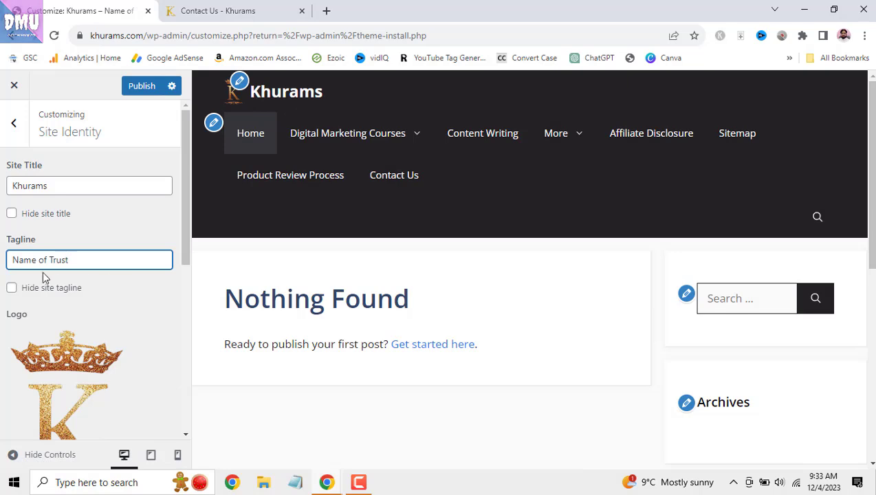
click(12, 289)
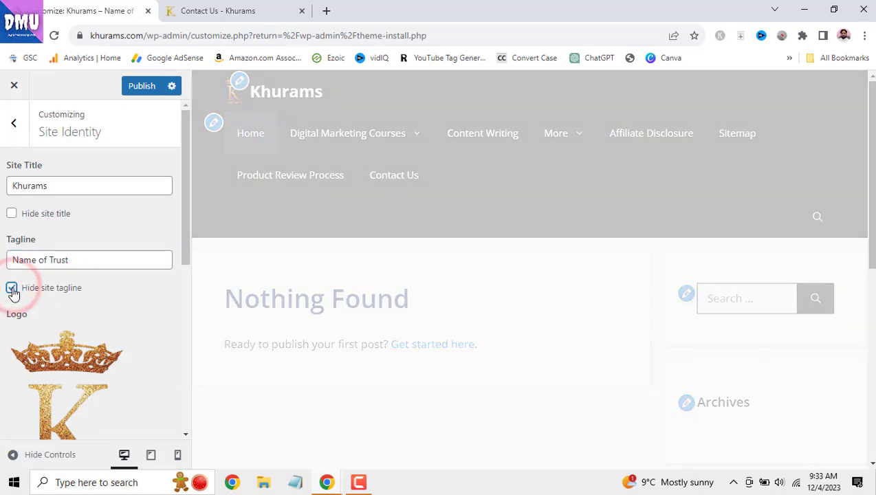
click(12, 289)
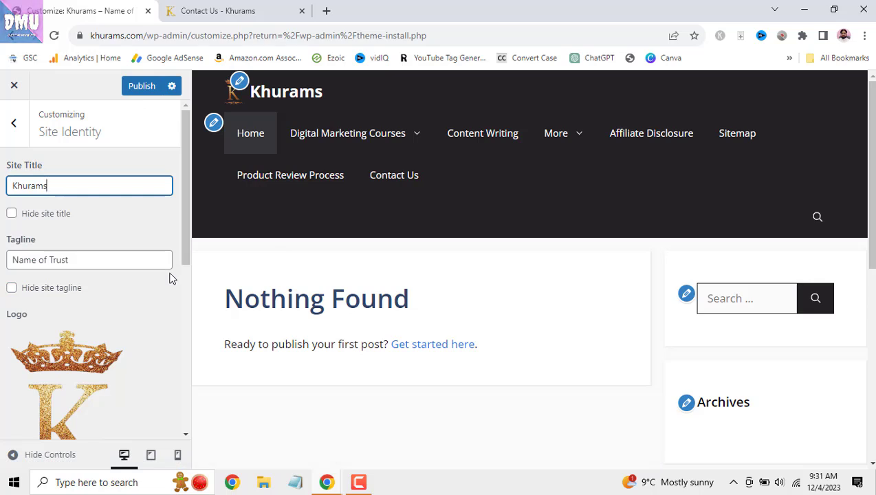
- Toggle Hide site title on and off, then glance at the Contact Us tab
double_click(59, 185)
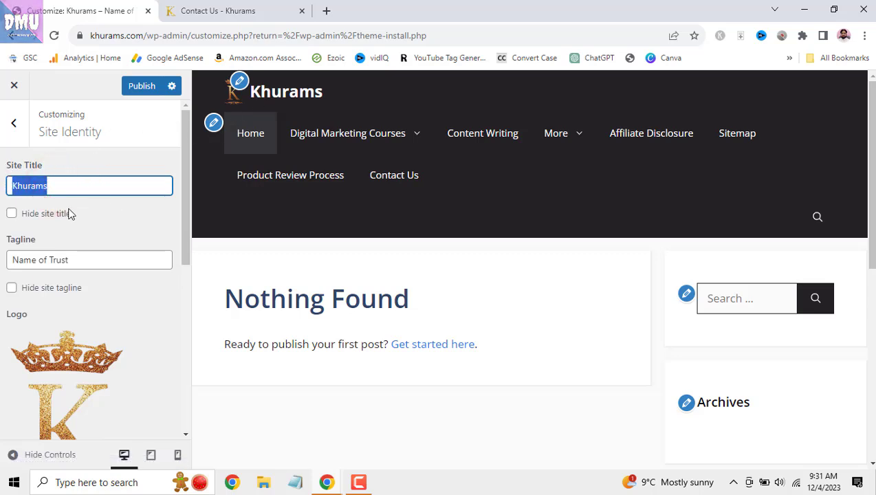
click(12, 216)
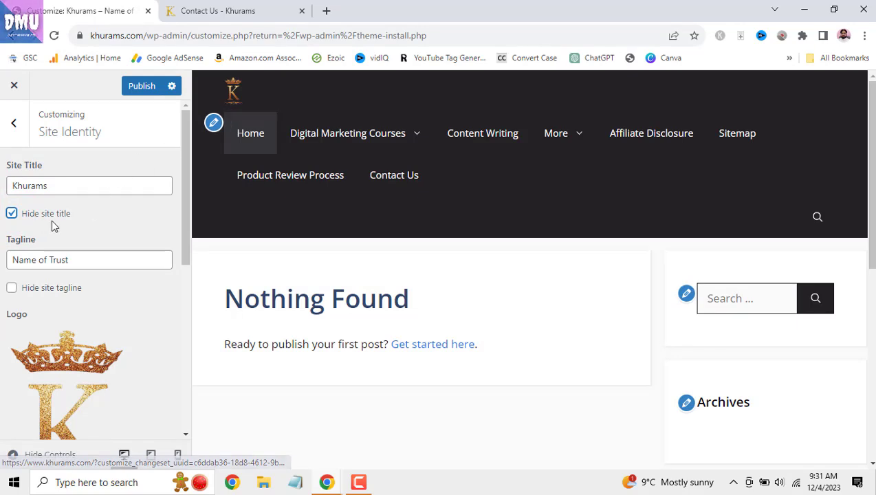
click(12, 215)
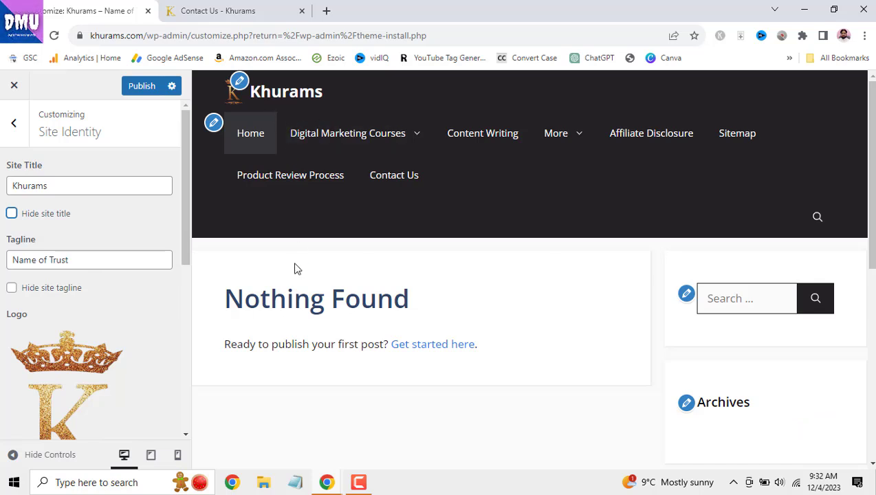
click(244, 12)
scroll(430, 244, up, 4)
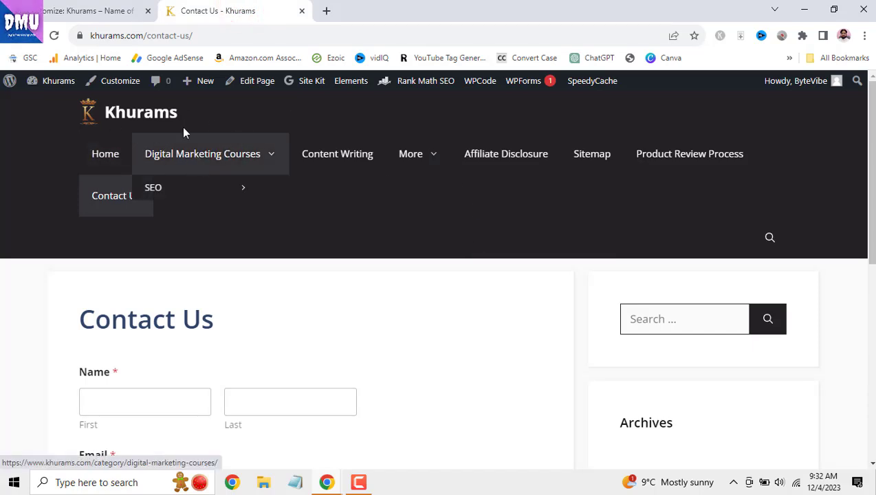
click(85, 11)
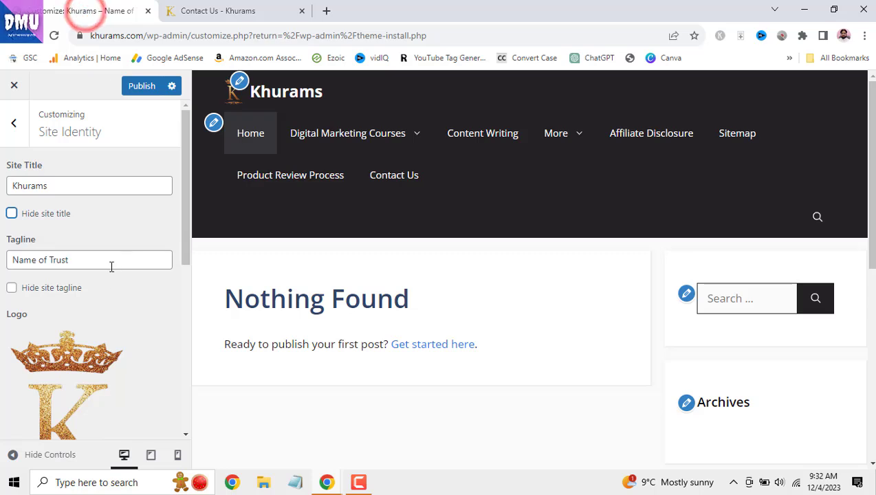
- Toggle Hide site tagline on and off, publish, and switch to the live Contact Us tab
click(81, 261)
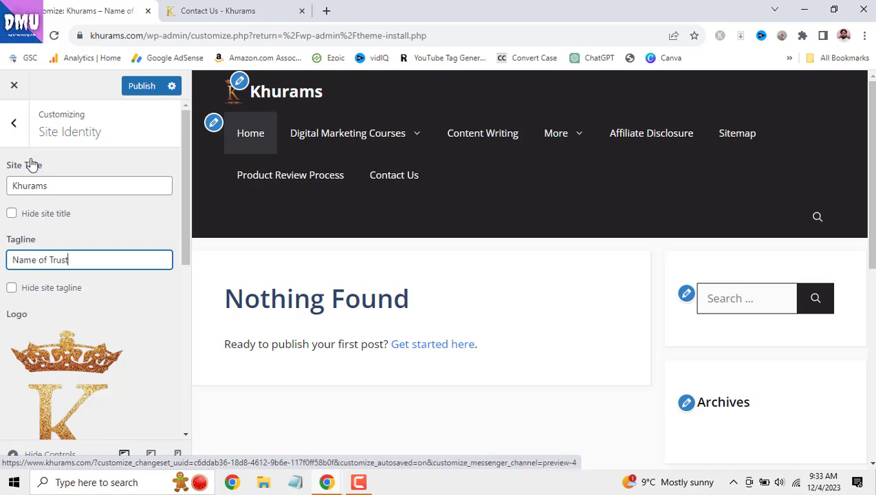
click(12, 289)
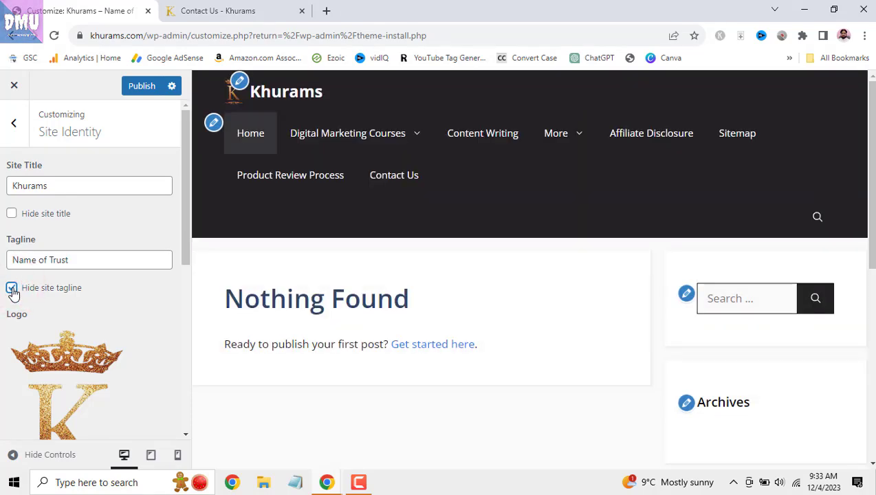
click(13, 289)
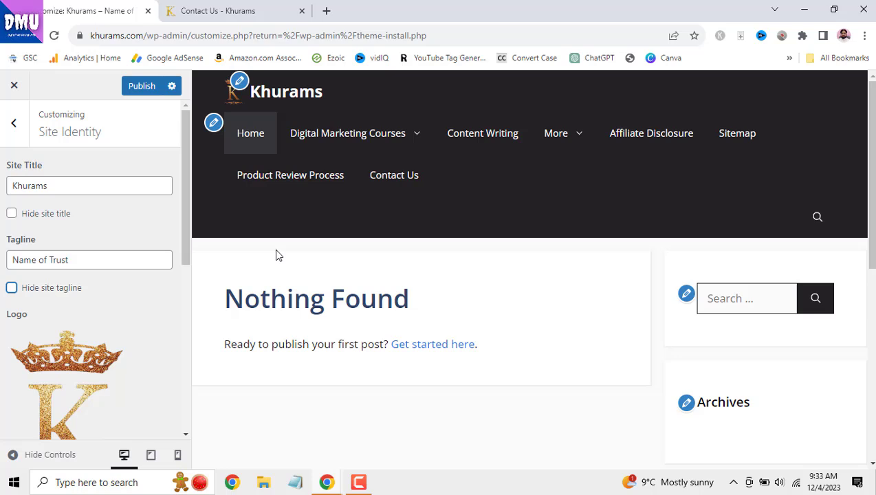
click(140, 86)
click(211, 12)
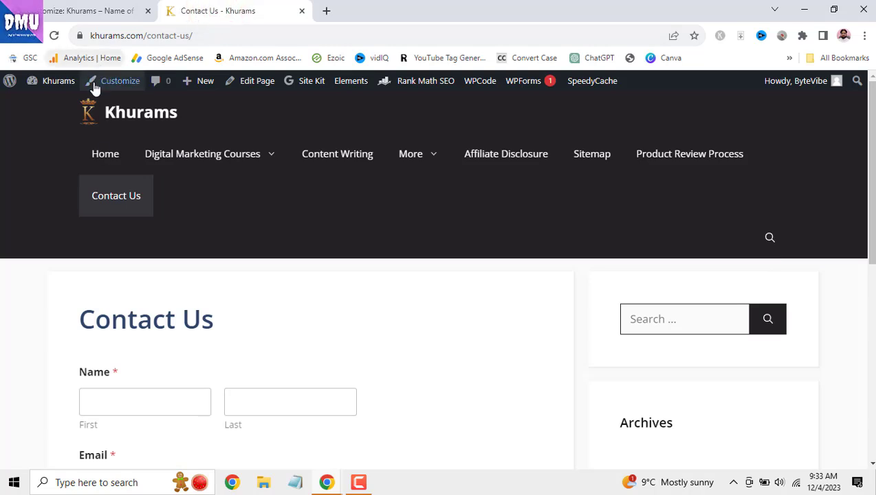
- Load the Khurams front page by stripping /wp-admin/ from the URL, then go back to the Customizer
click(58, 81)
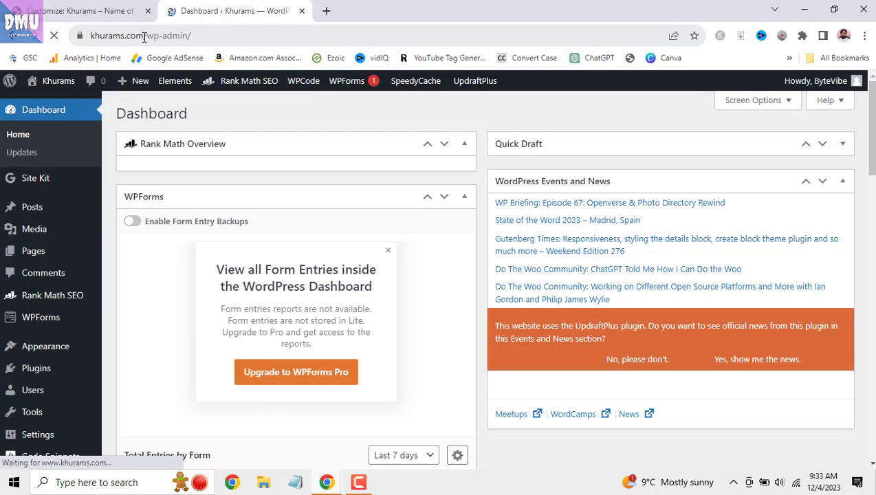
drag(143, 37, 222, 37)
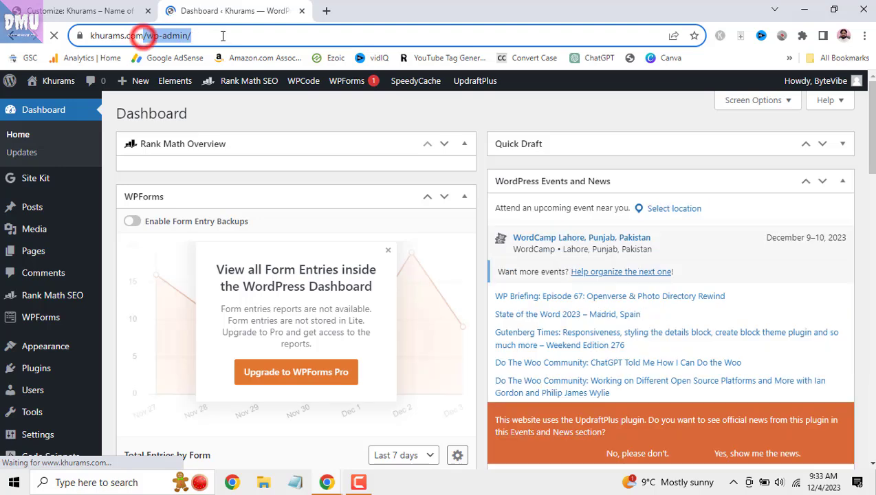
key(BackSpace)
key(Return)
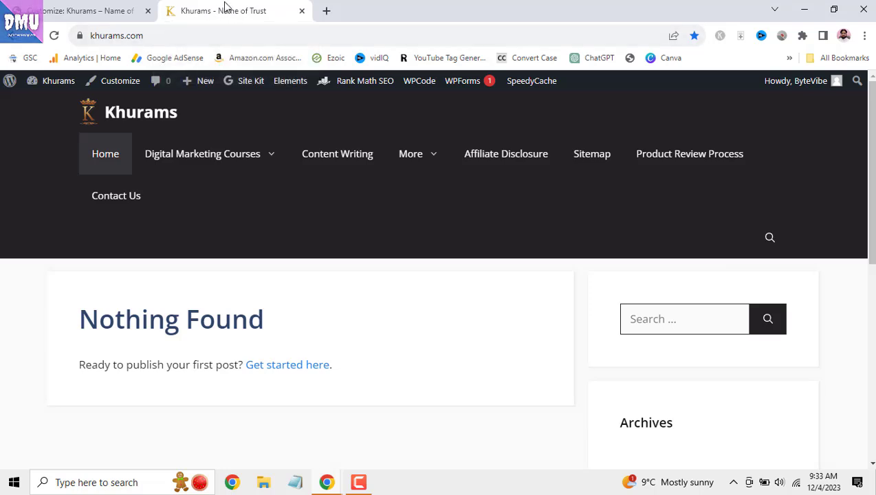
click(103, 12)
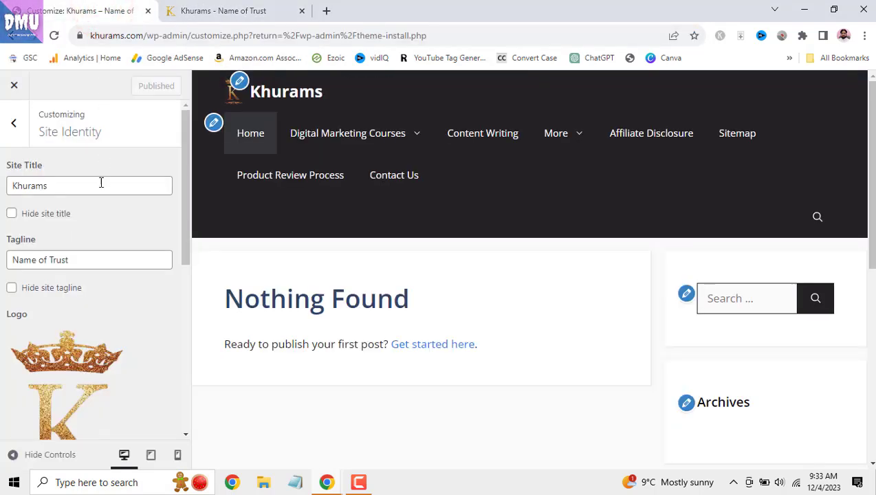
scroll(130, 282, down, 1)
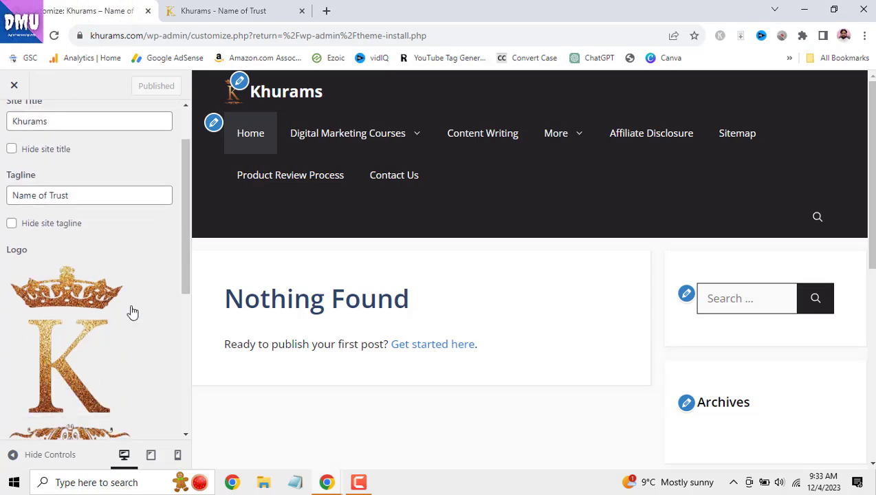
scroll(83, 337, down, 1)
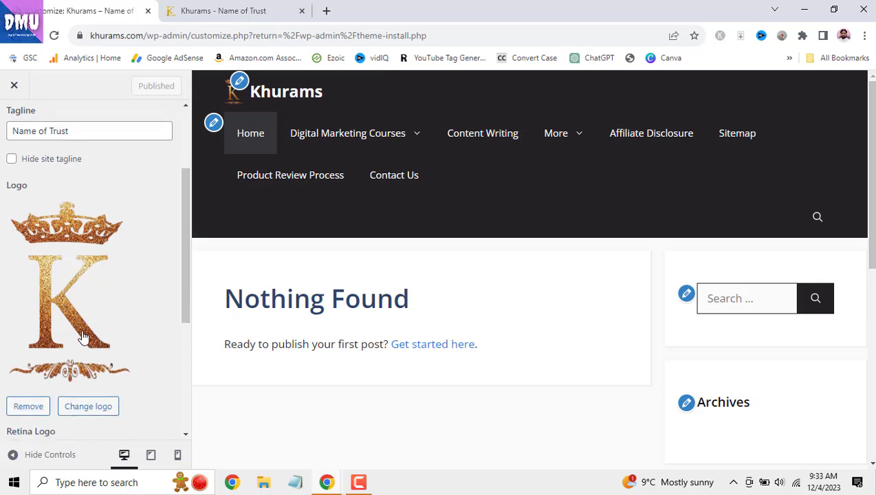
scroll(130, 281, down, 1)
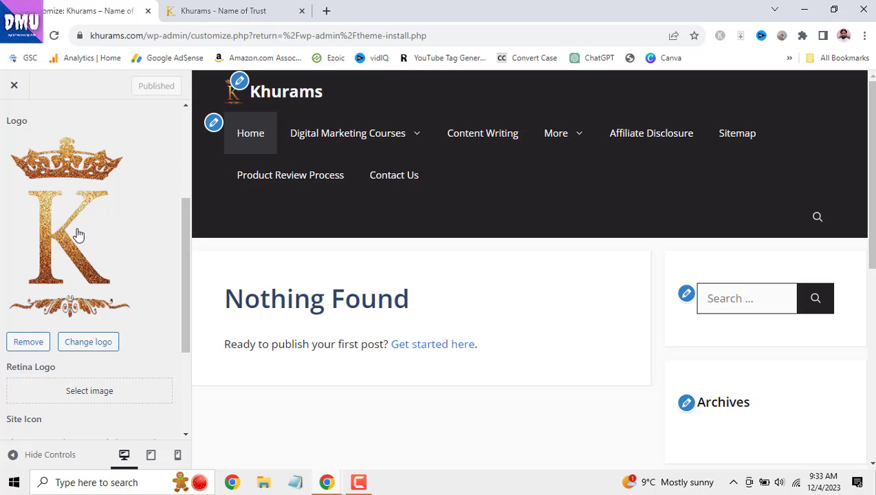
click(82, 344)
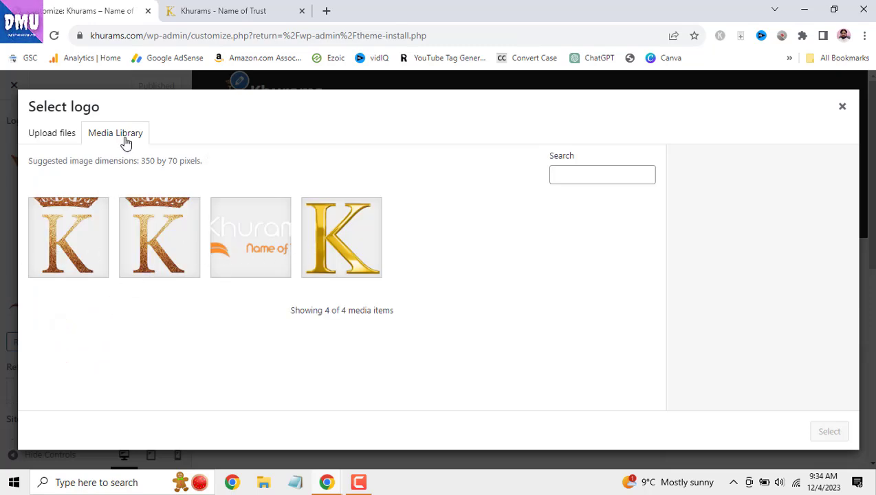
click(69, 136)
click(428, 300)
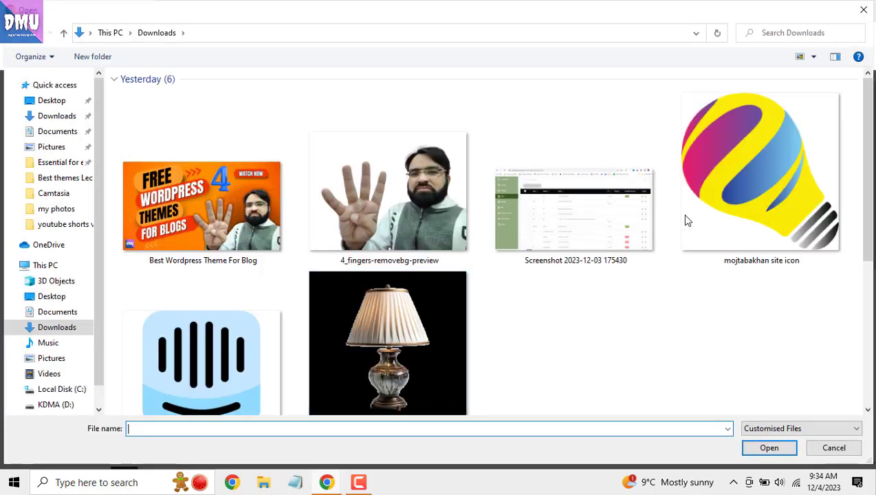
click(864, 9)
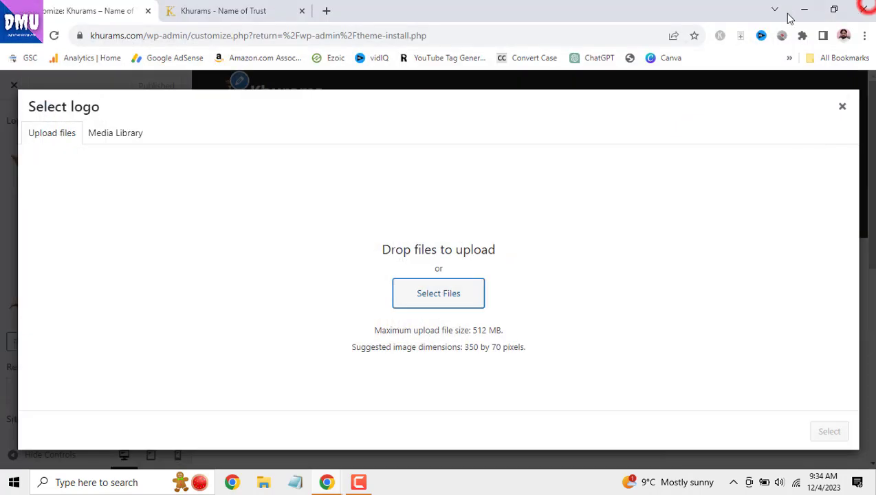
click(844, 108)
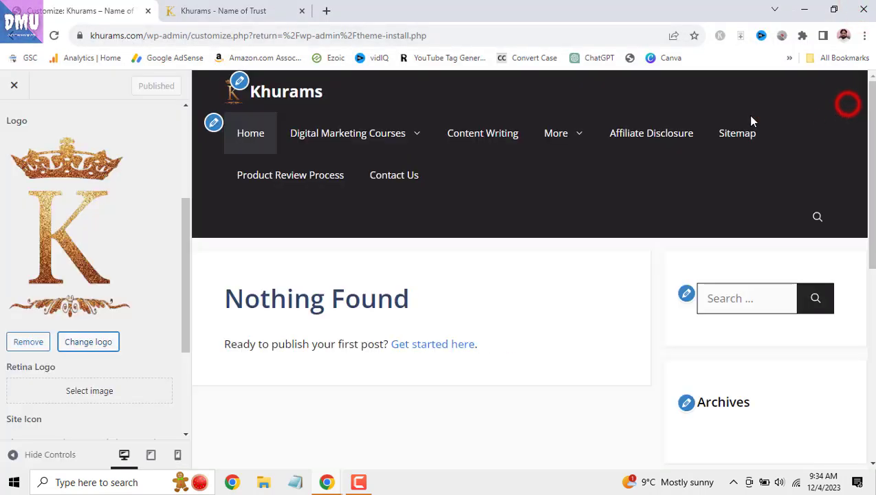
scroll(143, 241, down, 1)
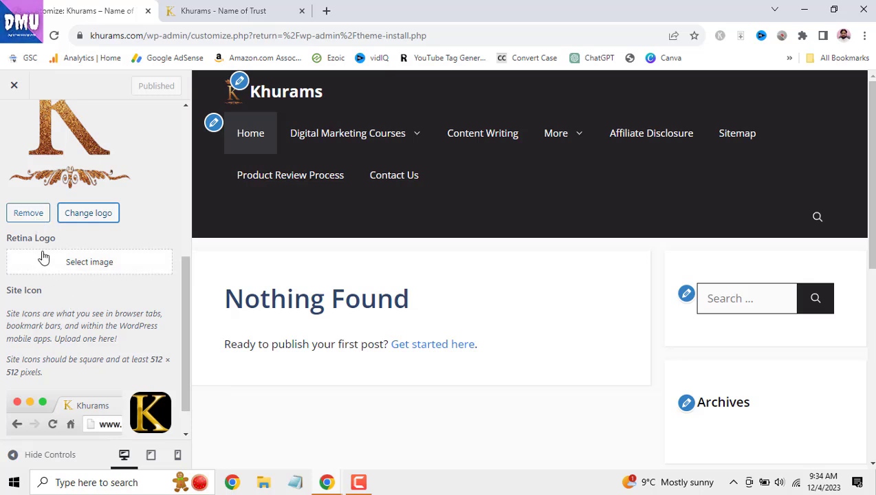
scroll(90, 310, down, 1)
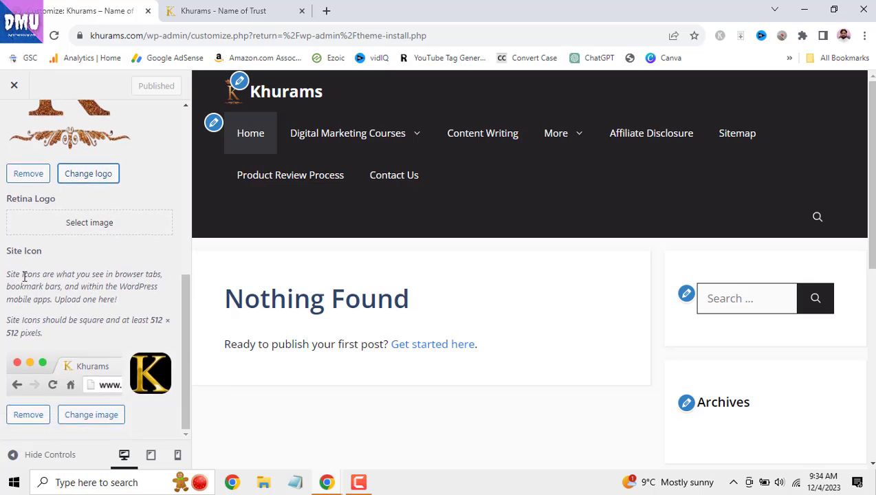
drag(4, 251, 43, 253)
- Open canva.com and amazon.com in new tabs, then close the Amazon tab
click(126, 249)
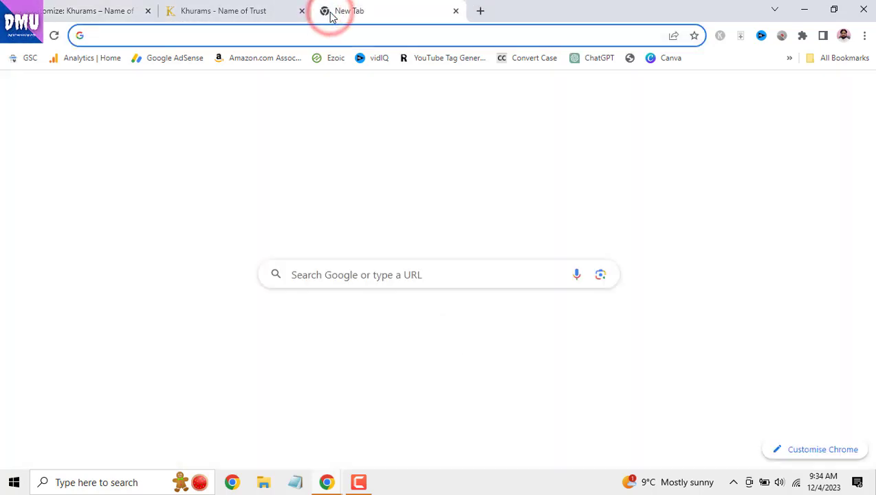
text(can)
key(Return)
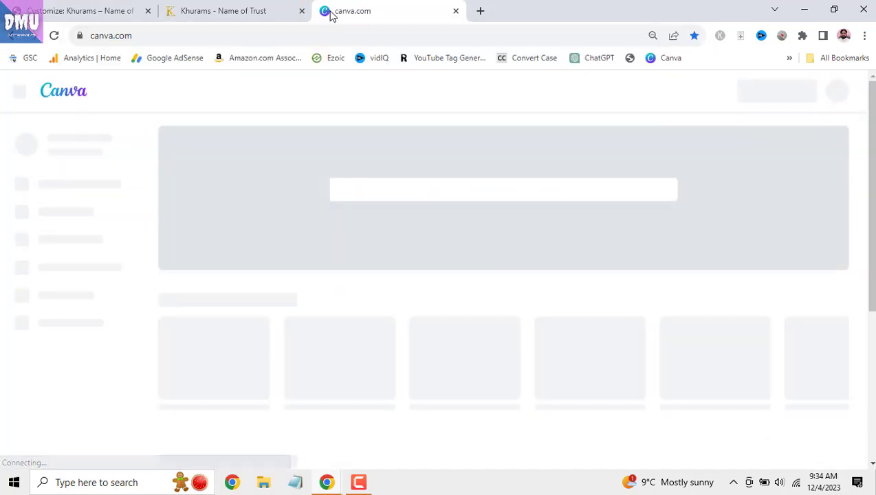
click(485, 11)
text(amazon.com)
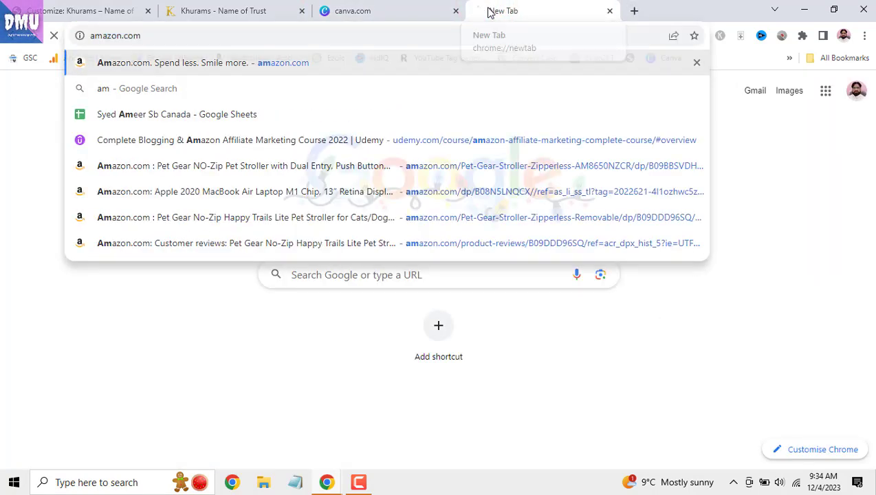
key(Return)
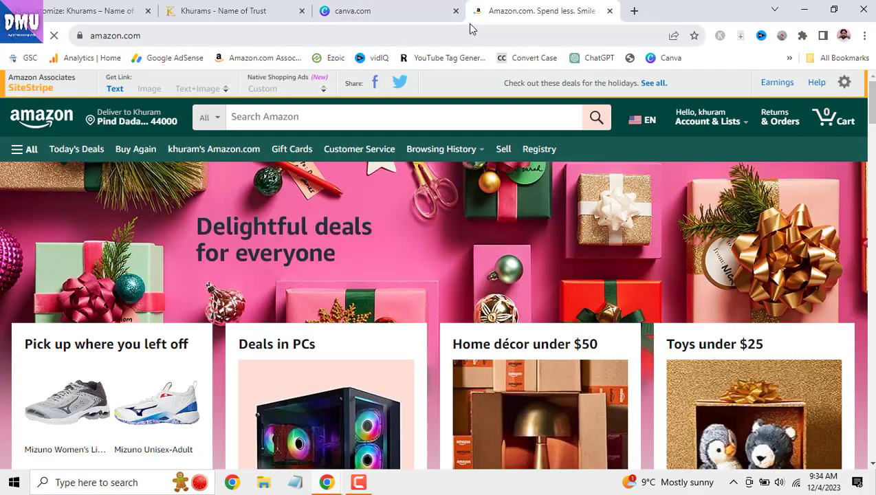
click(609, 10)
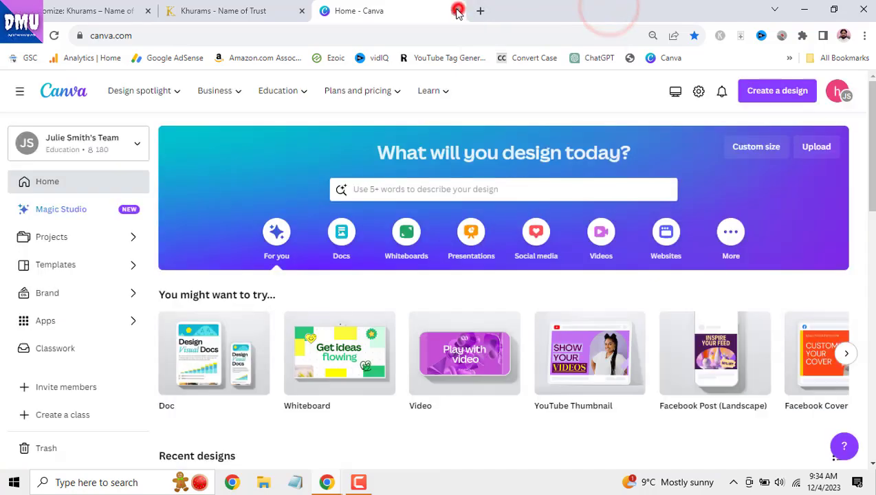
- Close the Canva tab, then open and close the Customizer's site icon picker unchanged
click(456, 10)
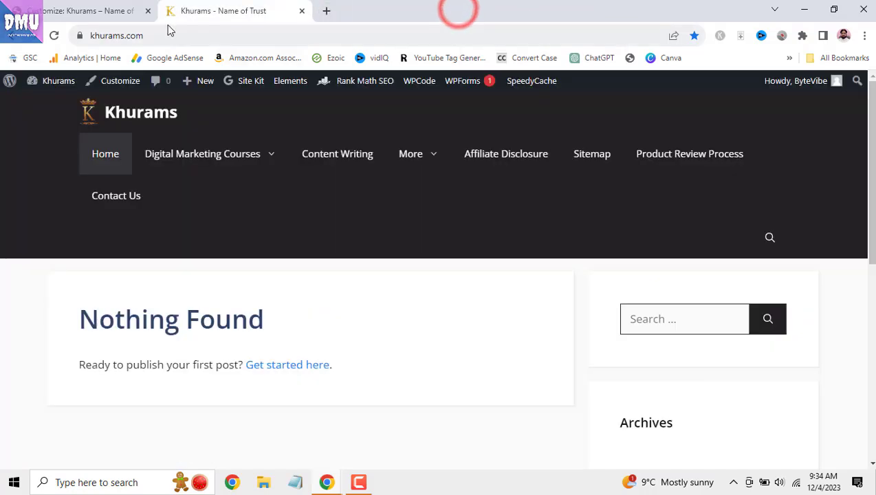
click(92, 8)
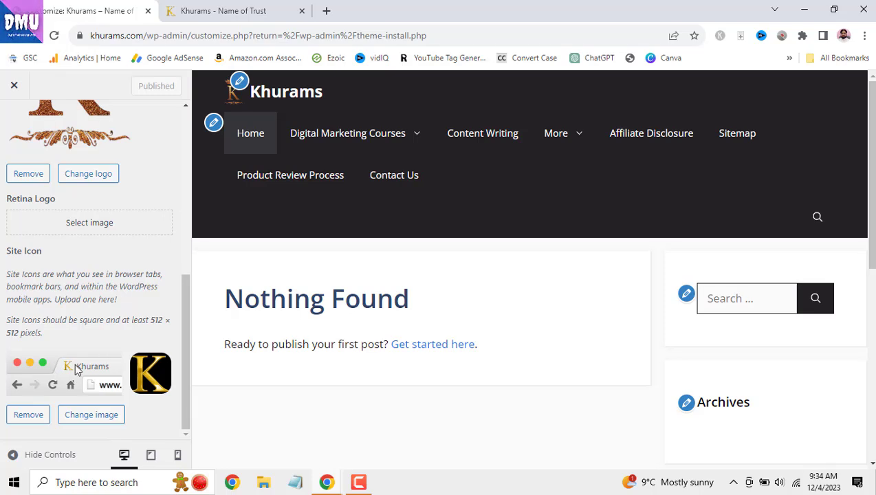
click(91, 416)
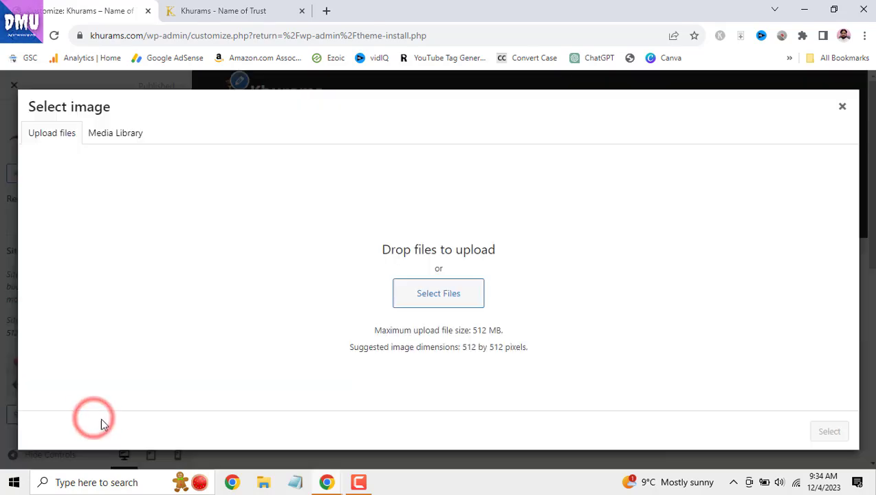
click(133, 137)
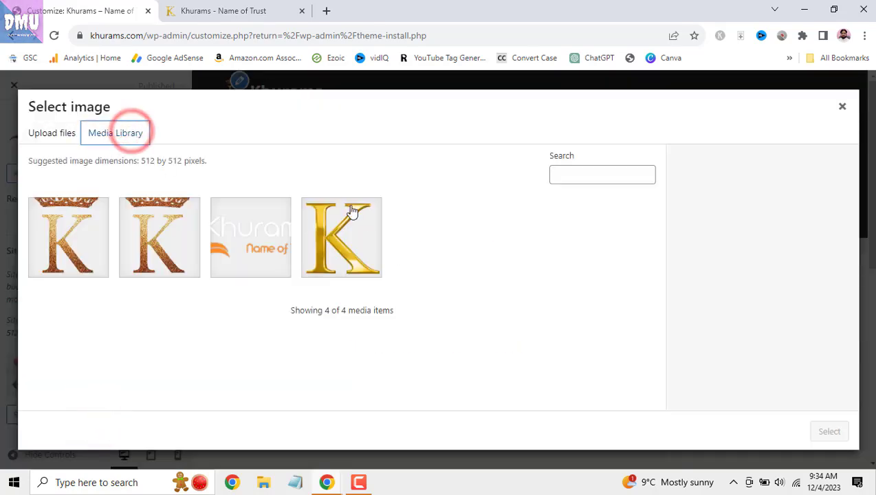
click(843, 109)
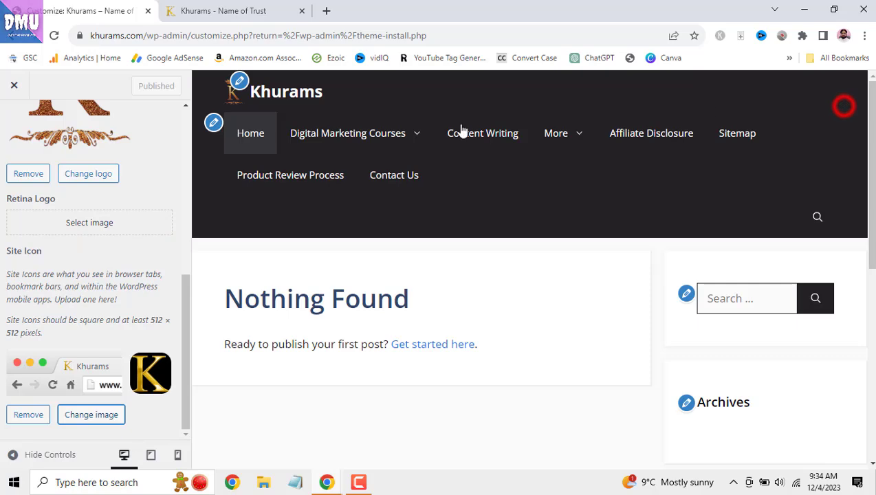
scroll(124, 306, up, 3)
scroll(123, 307, down, 2)
- Open the logo picker, inspect the crowned K image titled khurams.com logo, and close it unchanged
click(106, 246)
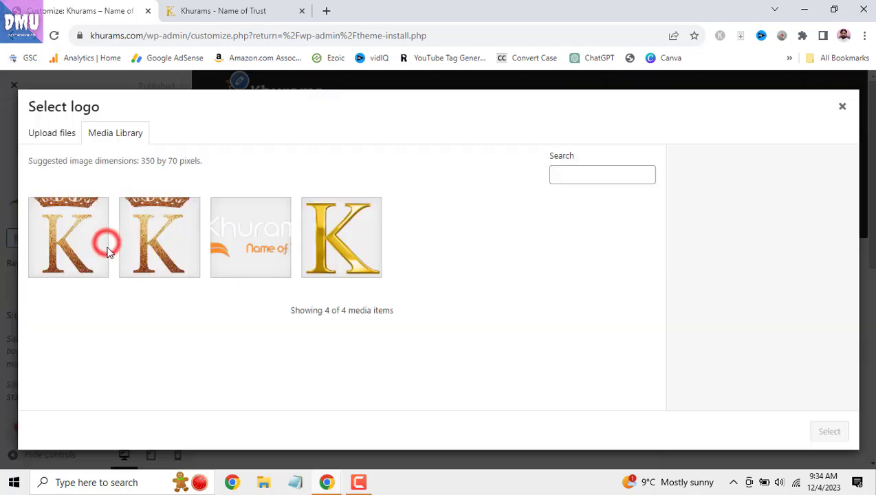
click(83, 261)
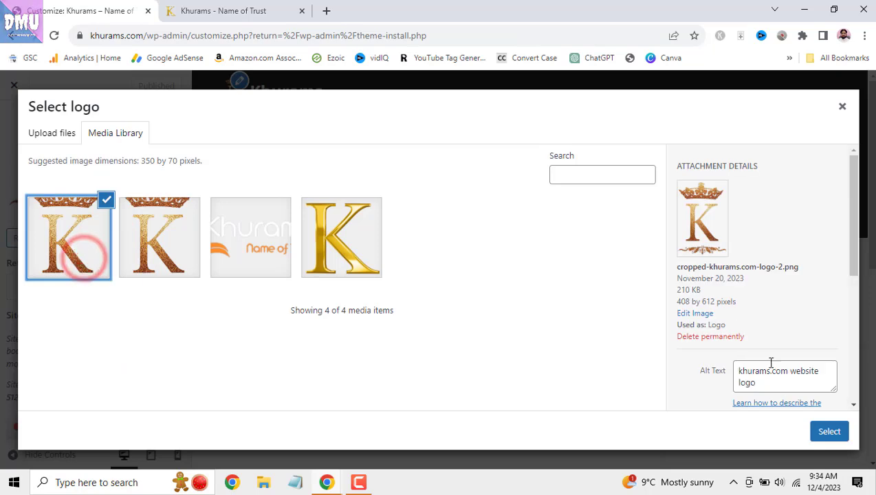
scroll(777, 372, down, 2)
drag(761, 255, 737, 242)
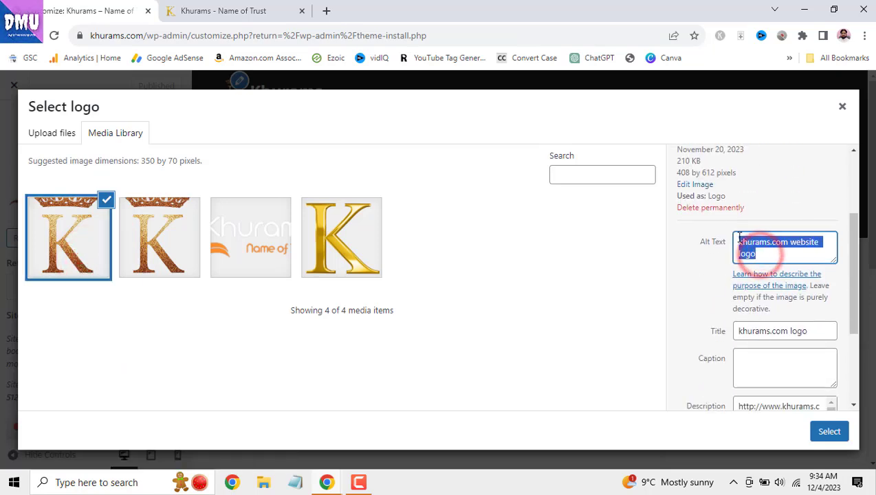
drag(809, 332, 737, 332)
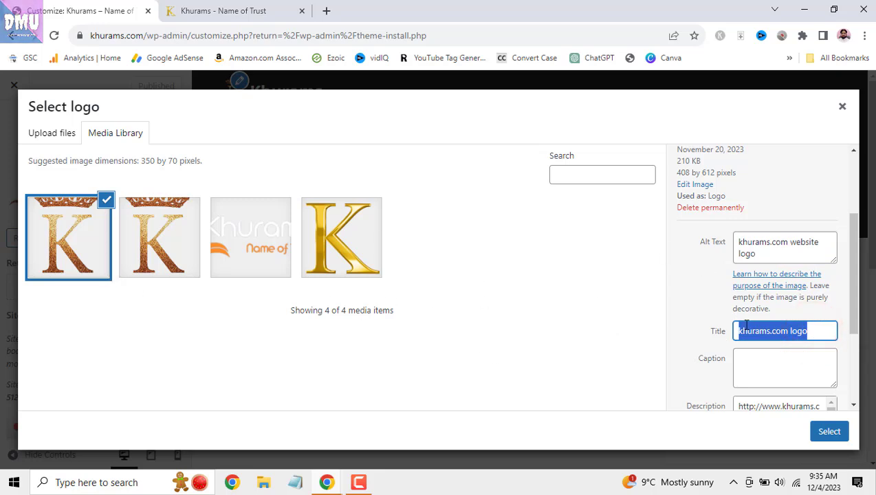
click(844, 111)
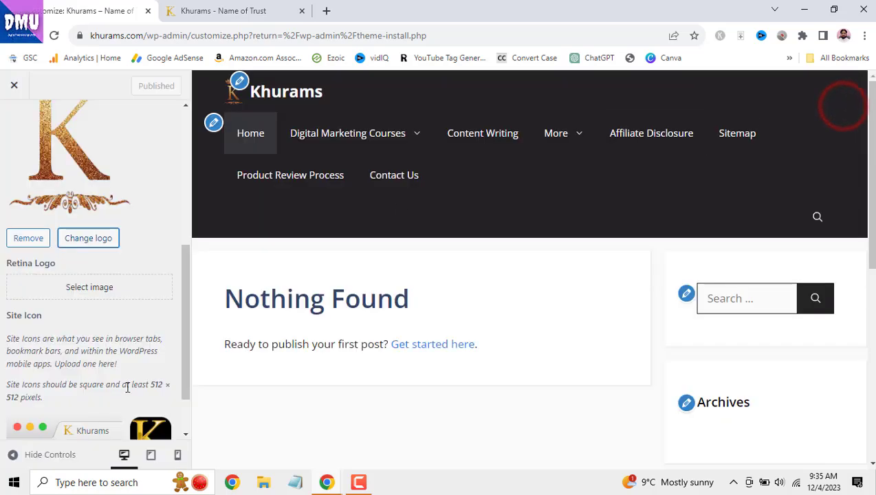
scroll(126, 389, down, 1)
scroll(125, 393, up, 1)
scroll(125, 392, down, 1)
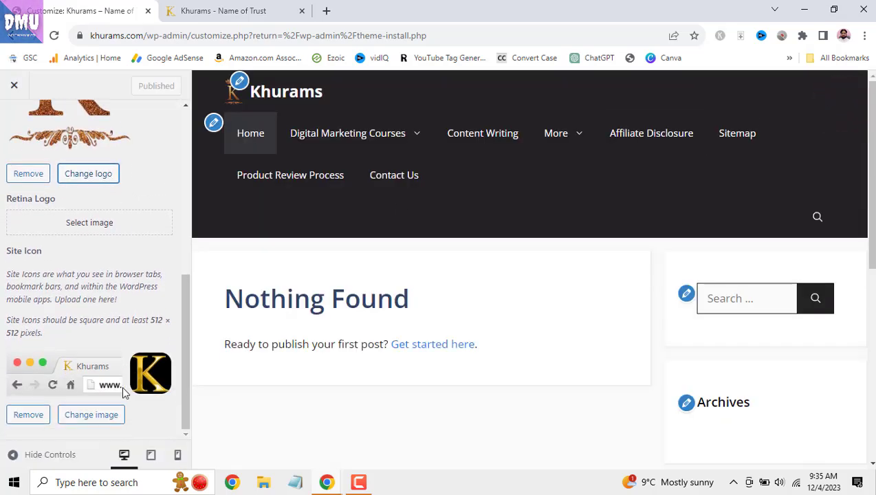
- Preview the site at tablet width and then phone width
click(150, 460)
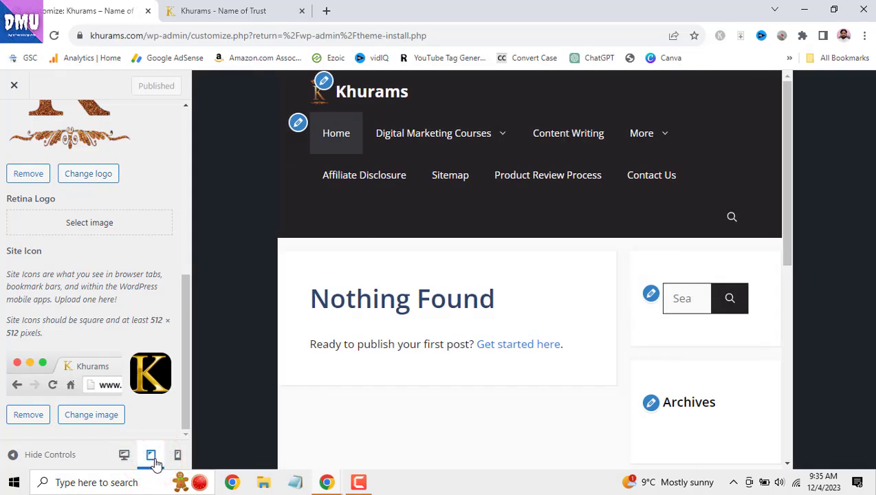
click(177, 455)
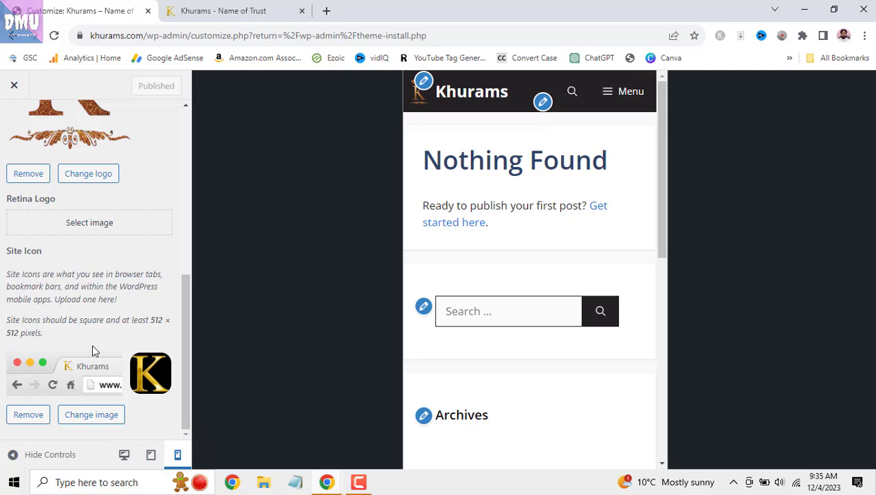
scroll(94, 351, up, 3)
scroll(95, 351, up, 3)
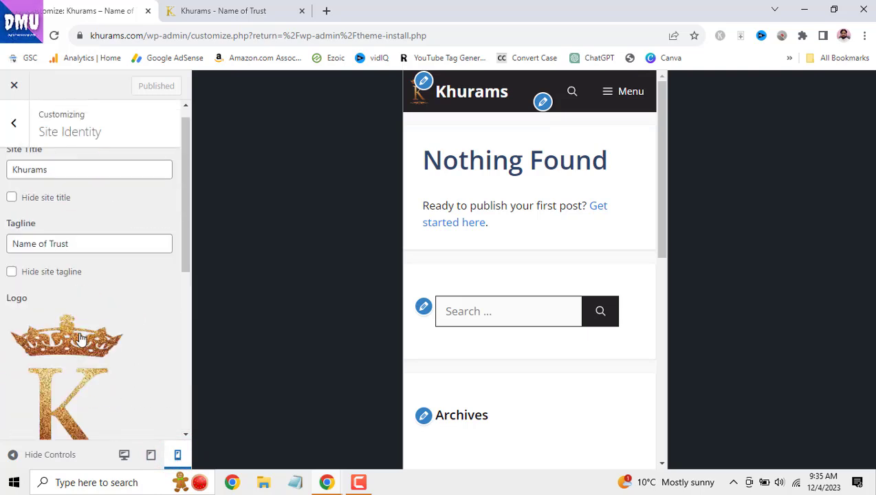
- Switch back to desktop preview and open Layout > Container, showing 1200 px width
click(15, 132)
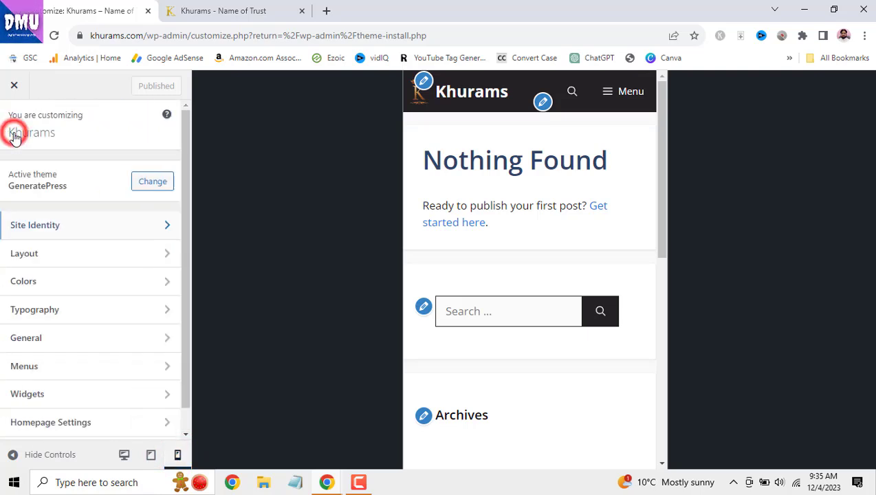
click(124, 455)
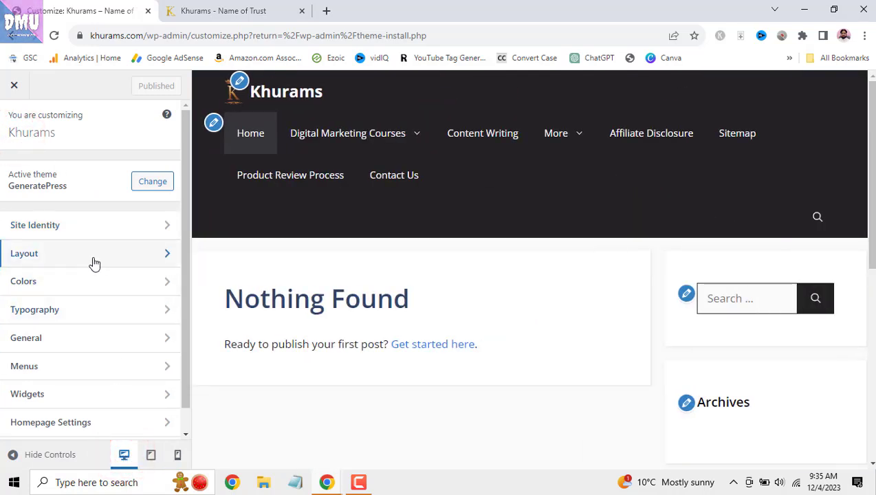
click(94, 264)
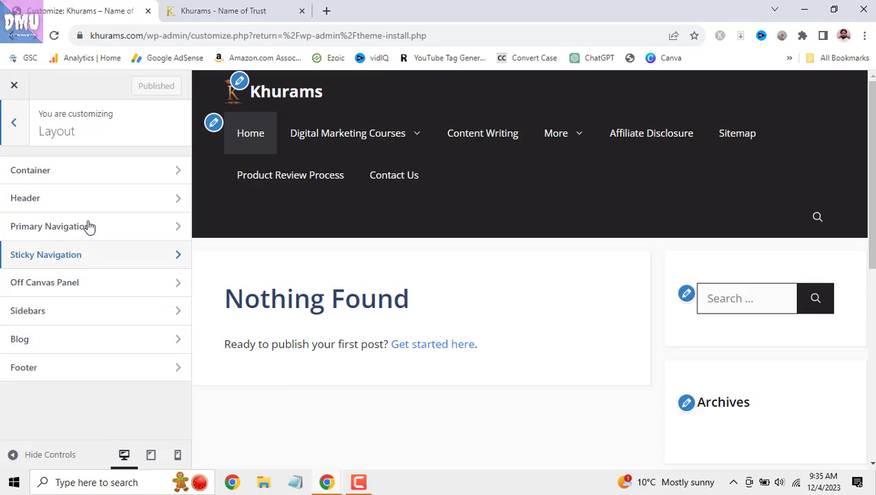
click(128, 173)
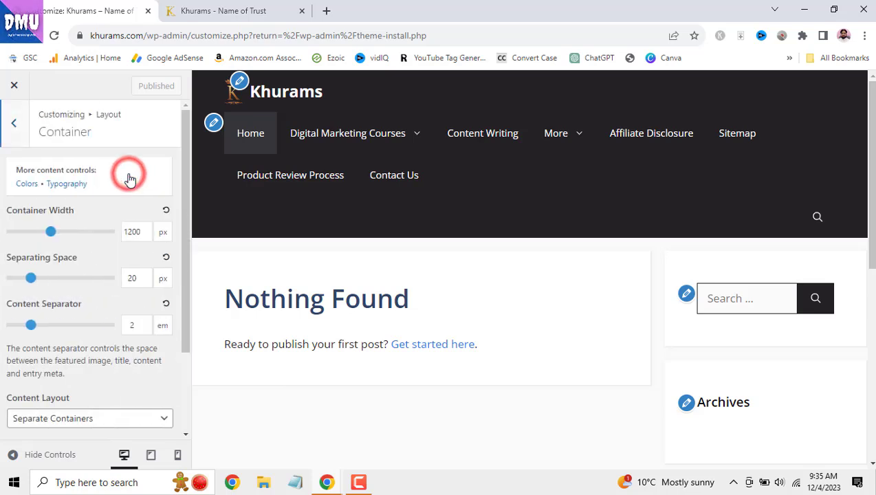
- Switch to the live Khurams – Name of Trust tab and scroll through the home page
click(254, 10)
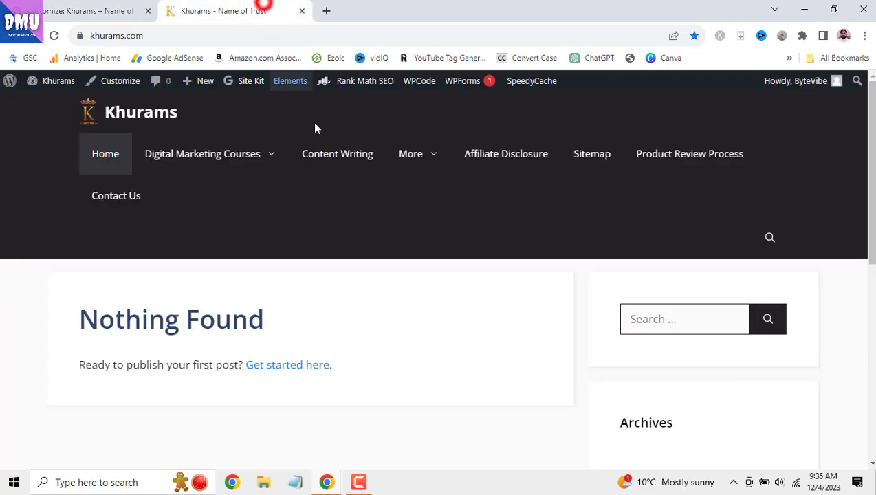
scroll(540, 275, down, 2)
scroll(476, 260, down, 4)
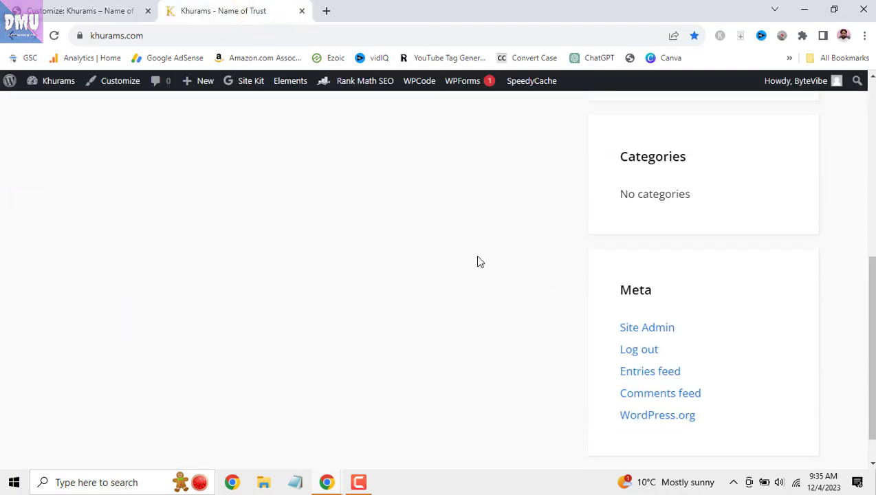
scroll(495, 296, up, 2)
scroll(502, 309, up, 1)
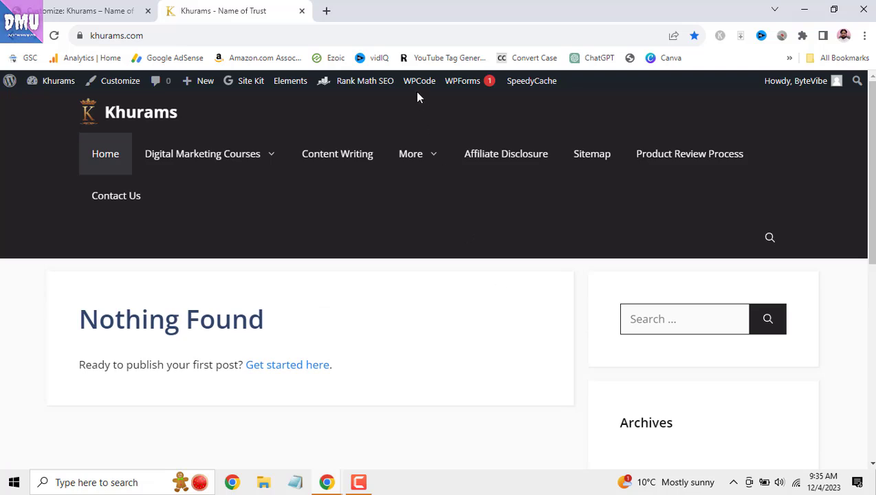
drag(873, 165, 873, 212)
drag(872, 170, 872, 220)
drag(874, 278, 873, 181)
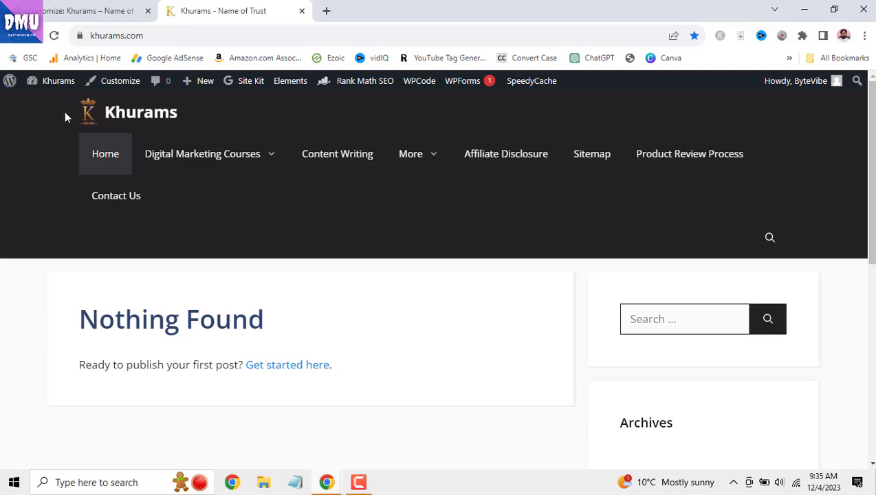
drag(874, 117, 874, 330)
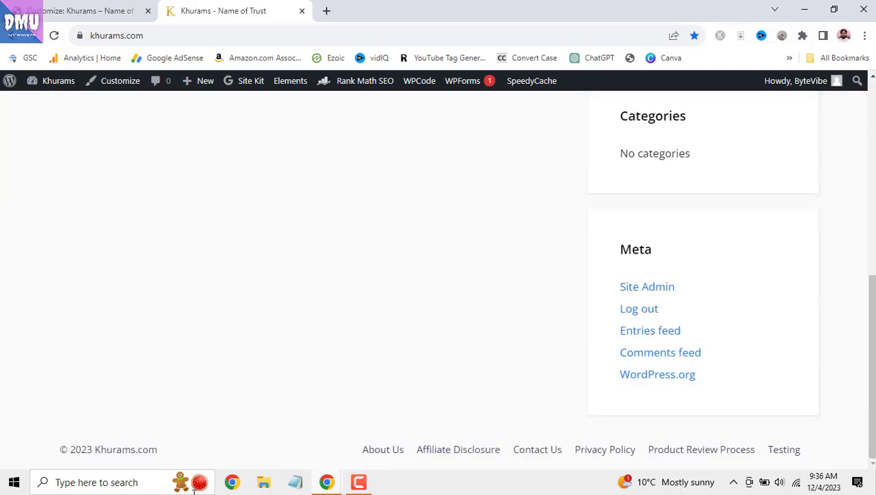
- Open gazebosolution.com in a new tab by typing gaz
click(326, 11)
text(gaz)
key(Return)
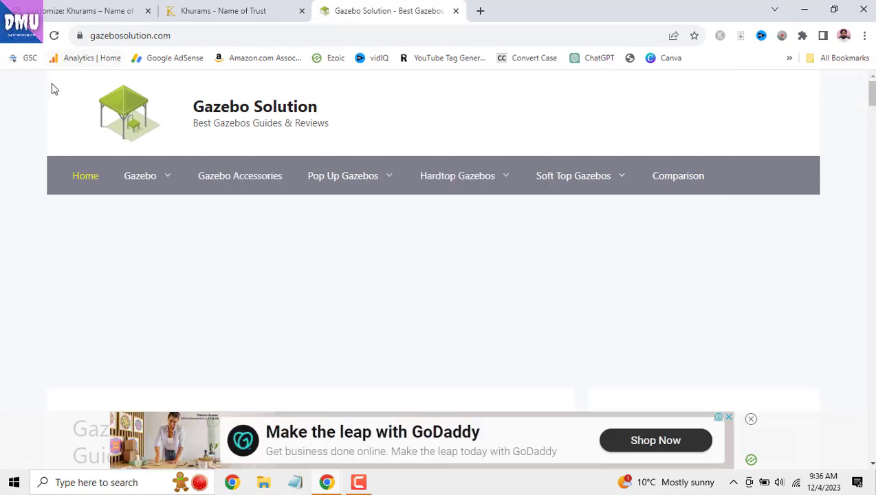
- Scroll through the Gazebo Solution homepage's post listing
drag(875, 94, 874, 451)
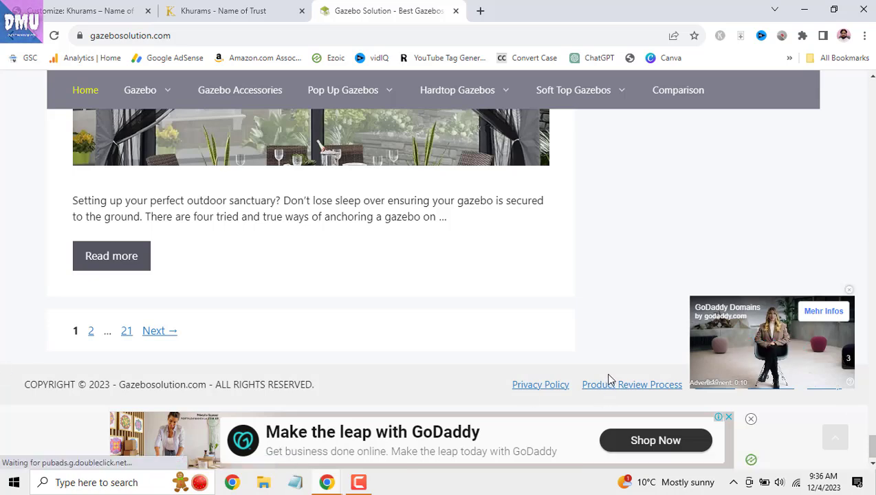
scroll(550, 323, up, 8)
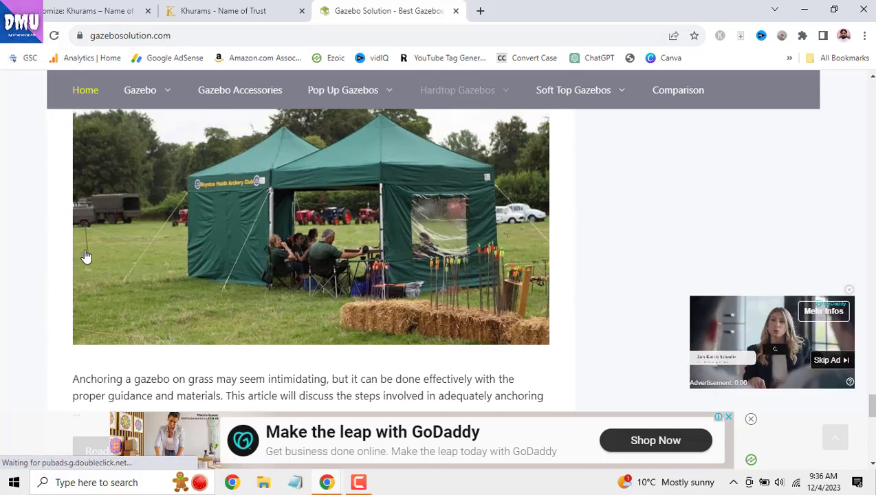
click(456, 11)
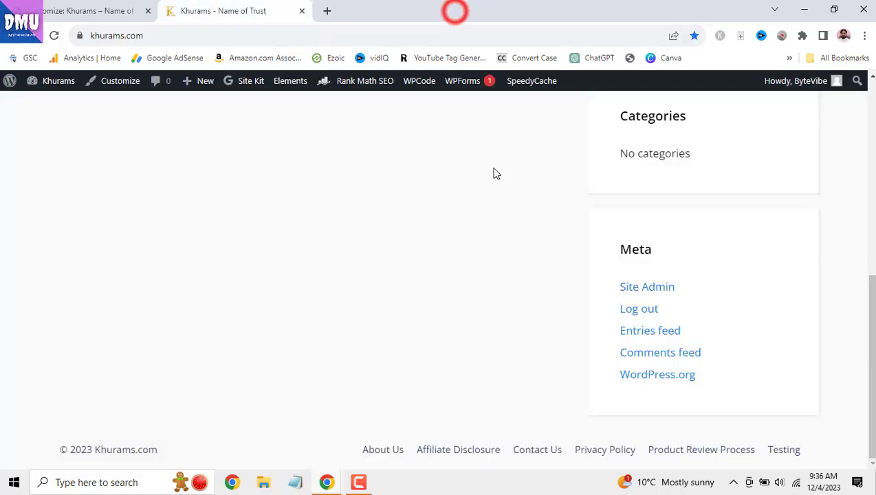
drag(872, 292, 871, 61)
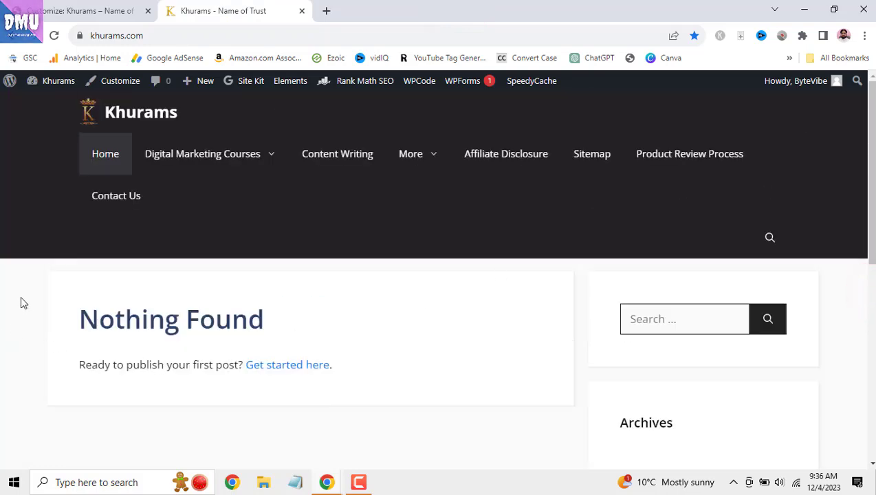
drag(868, 182, 868, 368)
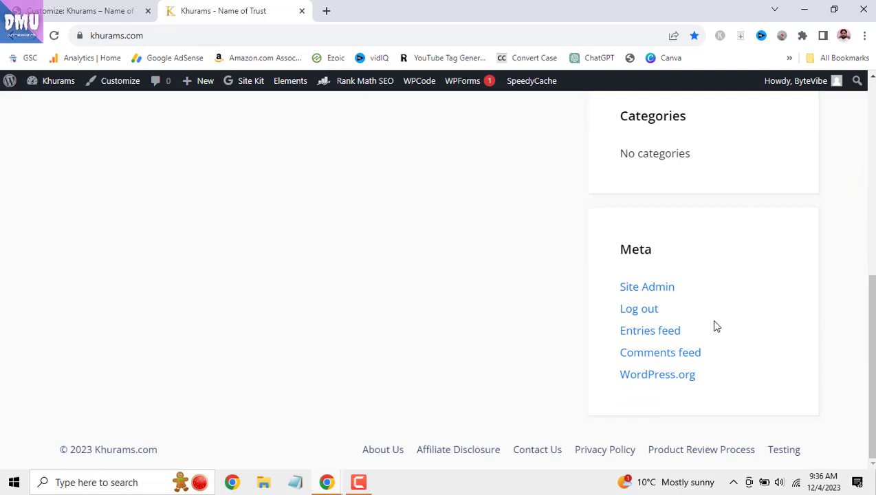
drag(872, 302, 873, 101)
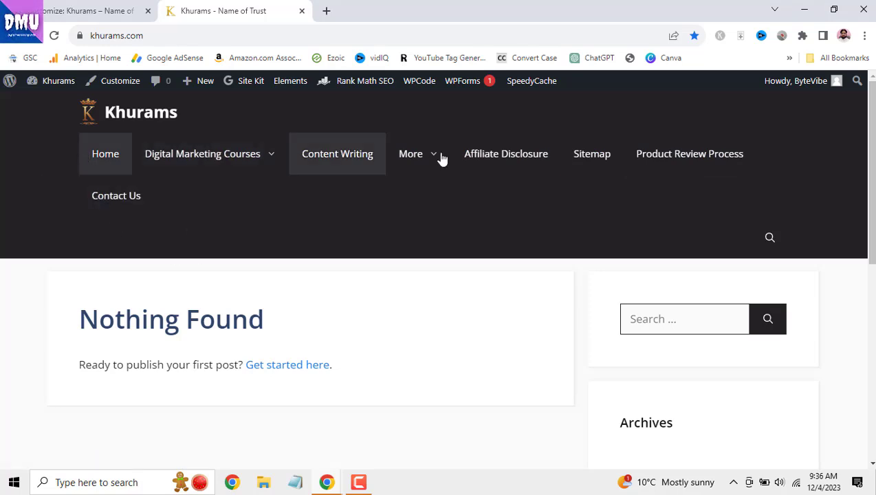
drag(873, 143, 873, 349)
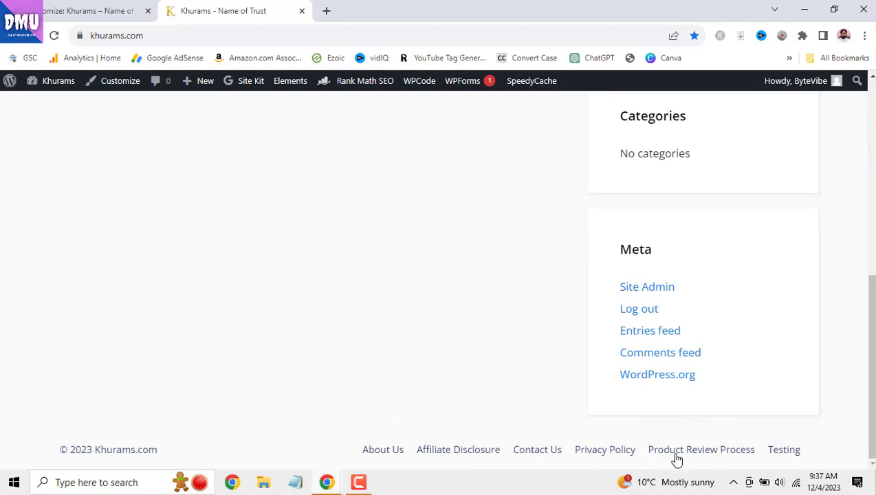
drag(870, 358, 870, 165)
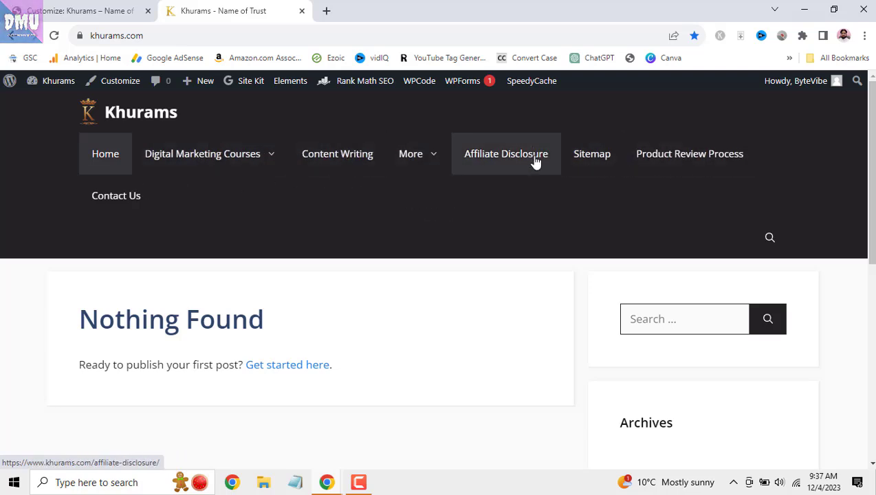
mouse_move(250, 167)
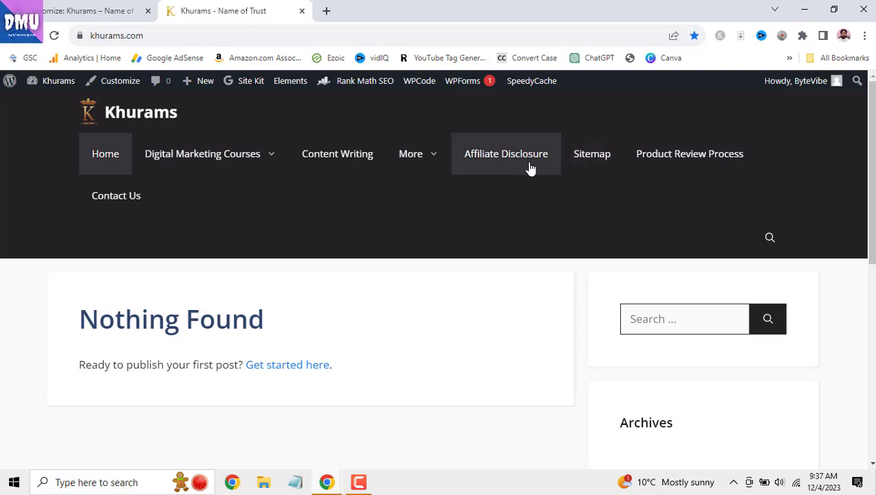
scroll(441, 275, down, 10)
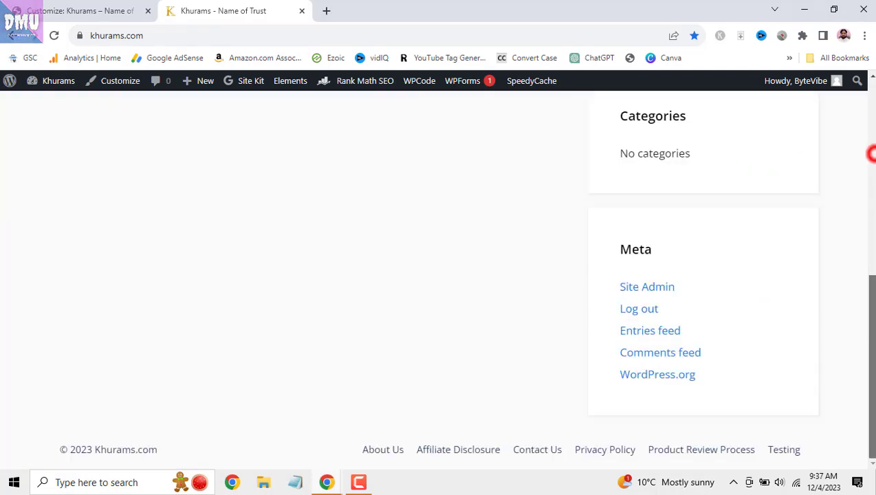
drag(870, 372, 869, 193)
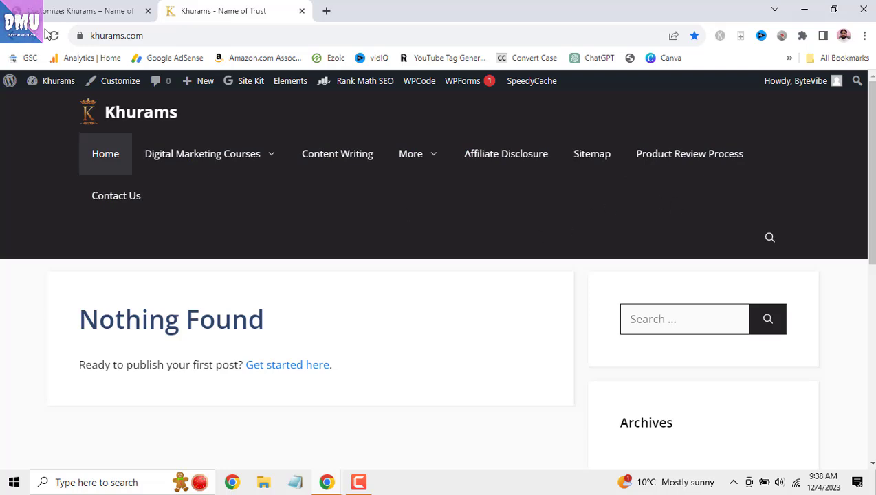
- Try container widths of 1525, 1035, 700 and 1820 px, then reset to 1200 px
click(89, 10)
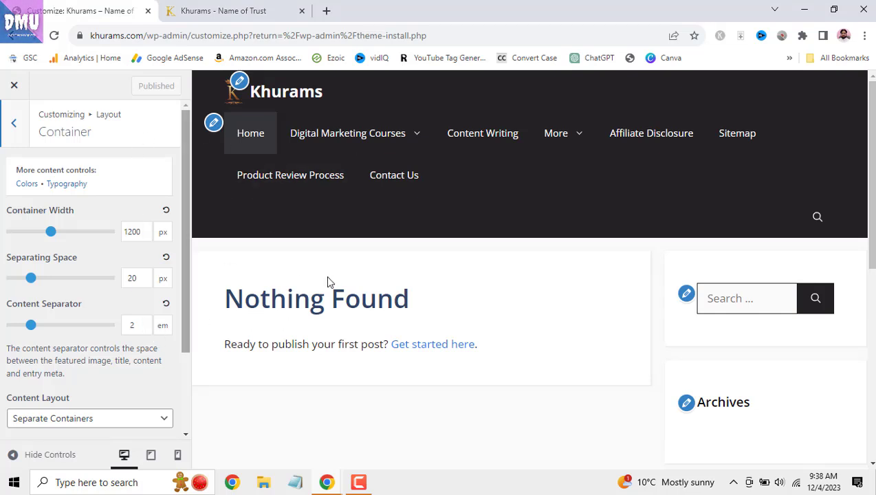
scroll(449, 338, down, 3)
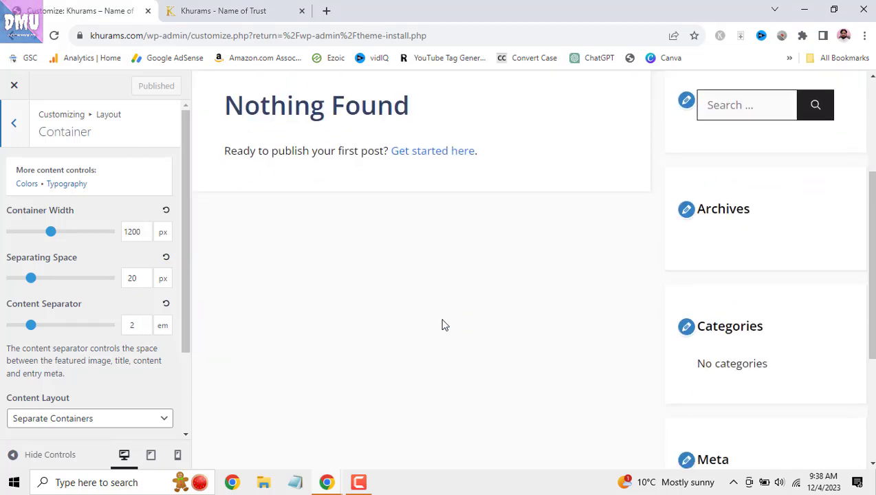
drag(51, 234, 77, 236)
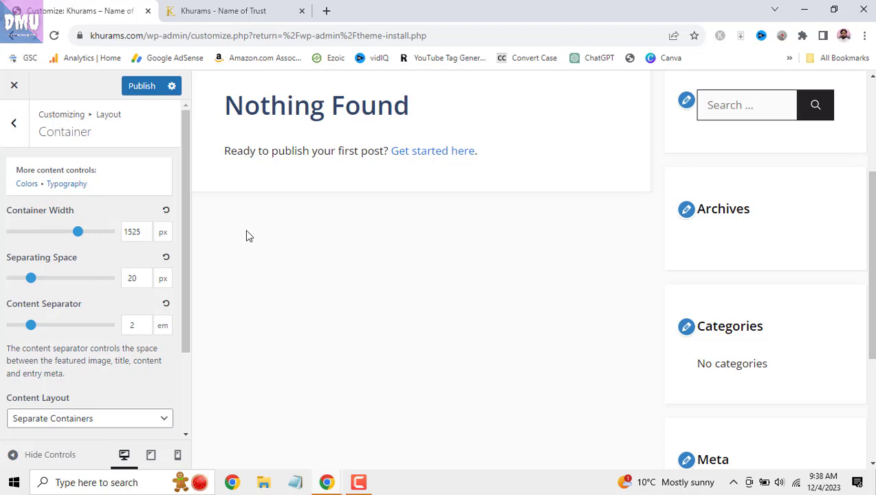
drag(75, 233, 34, 241)
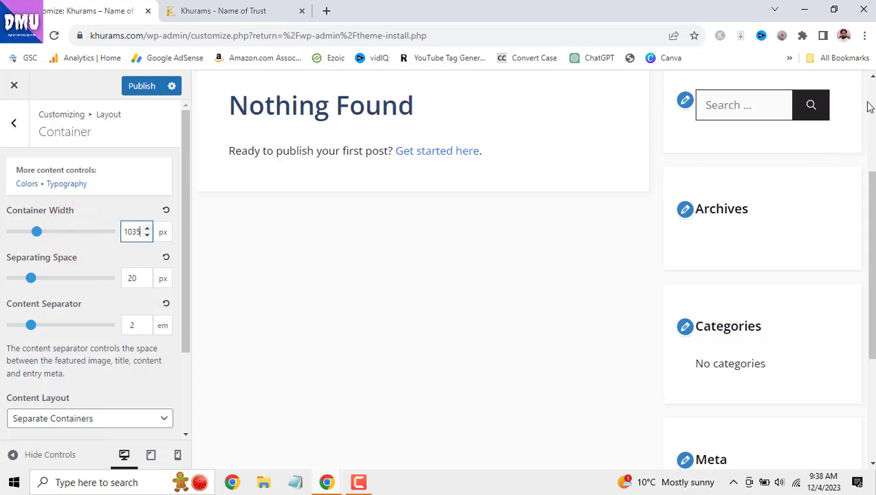
click(165, 213)
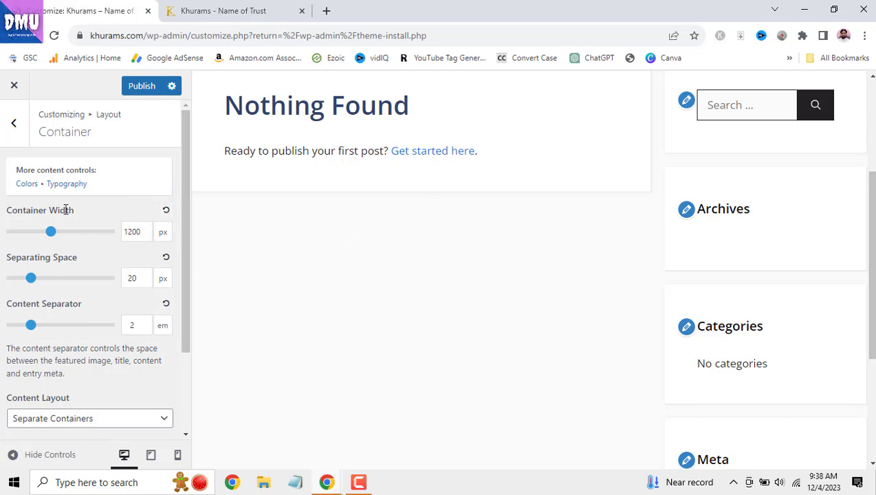
drag(51, 234, 2, 236)
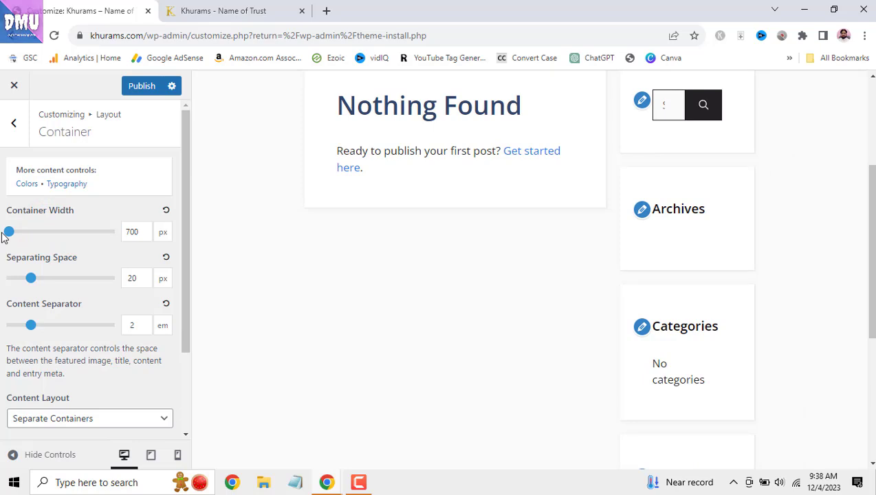
drag(7, 236, 109, 234)
click(166, 210)
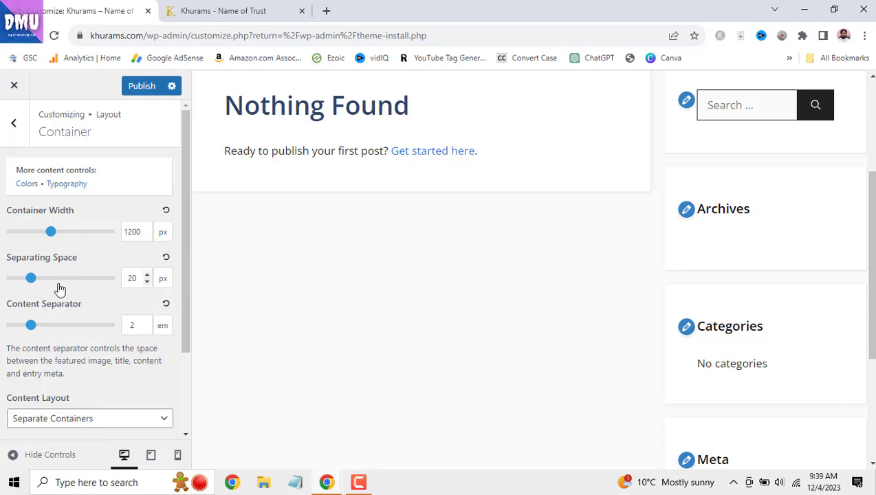
- Test separating space at 41 and 37 px, reset to 20, then lower it to 8 px
mouse_move(31, 278)
mouse_down()
mouse_move(72, 285)
mouse_move(48, 278)
mouse_up()
click(121, 272)
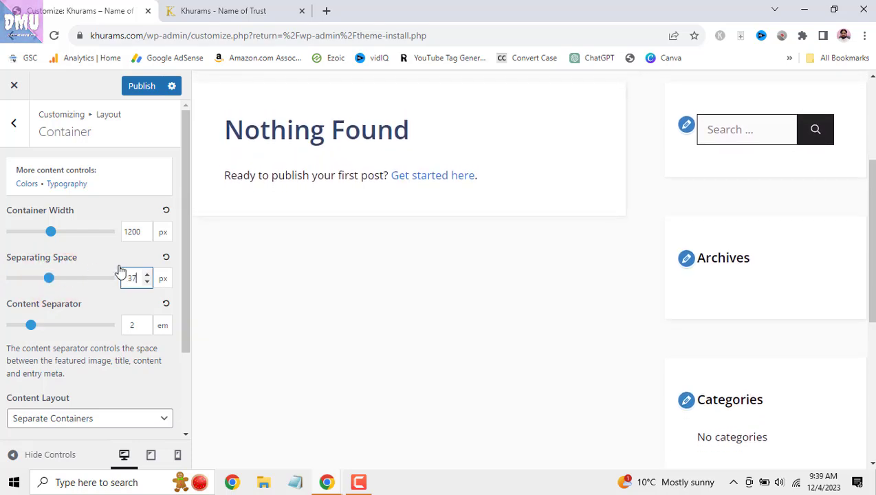
click(166, 258)
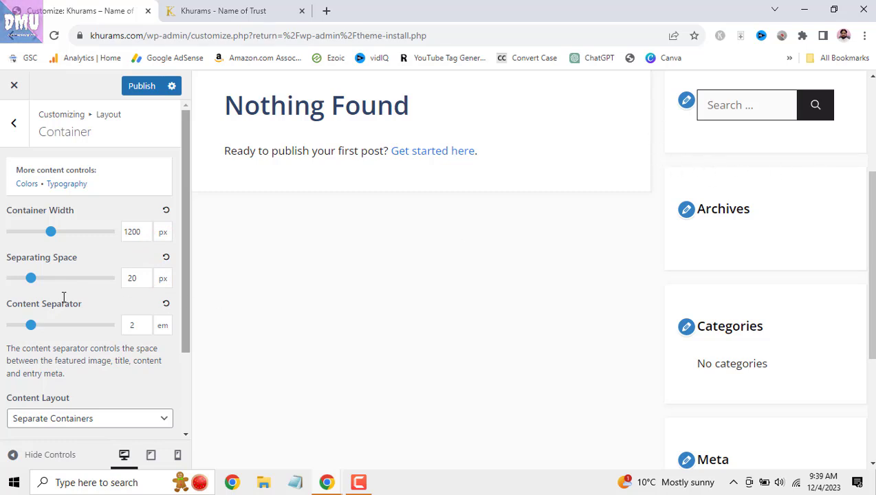
drag(30, 279, 17, 280)
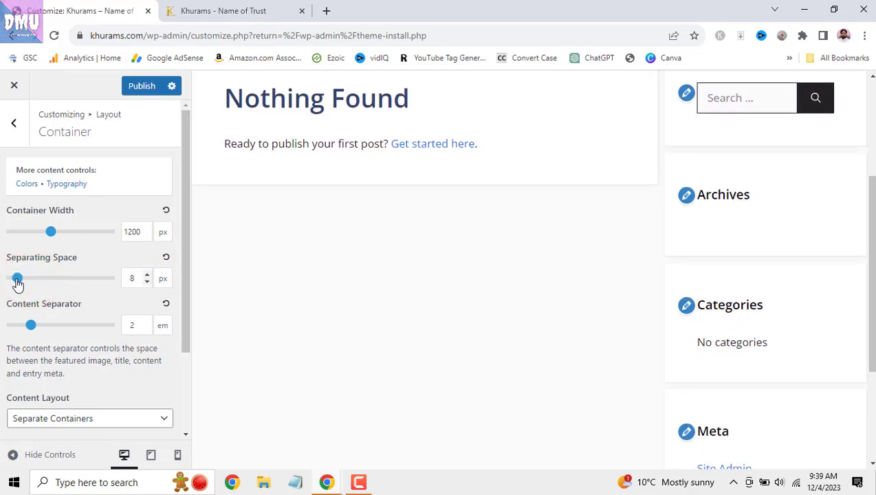
- Reset separating space to 20 px; try content separator at 2.4–5.1 em, then reset to 2 em
click(166, 260)
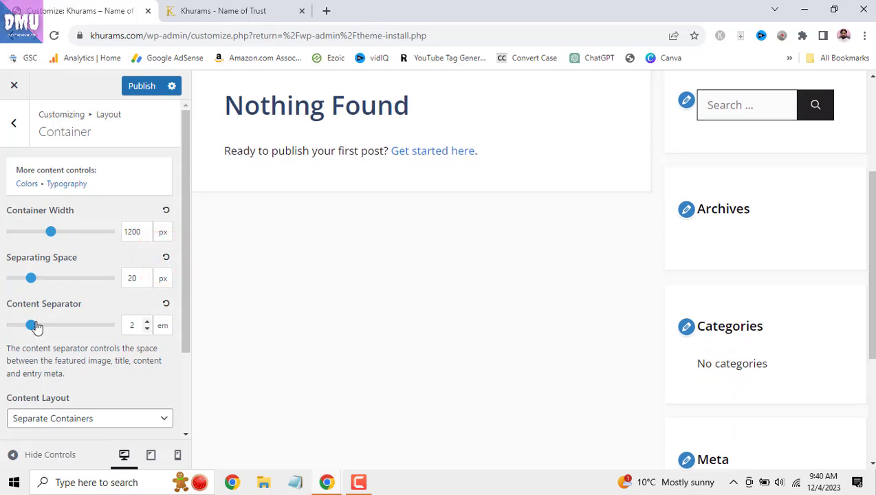
mouse_move(29, 331)
mouse_down()
mouse_move(53, 325)
mouse_move(18, 324)
mouse_move(35, 324)
mouse_up()
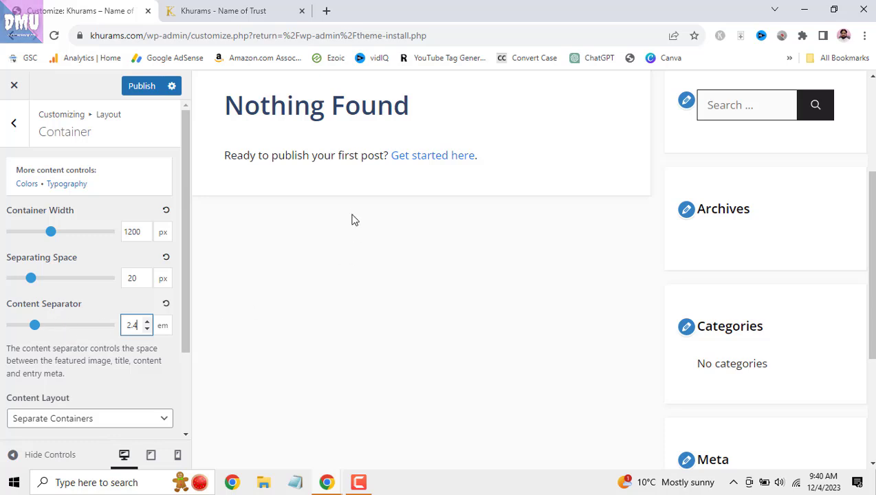
drag(37, 326, 75, 325)
click(157, 315)
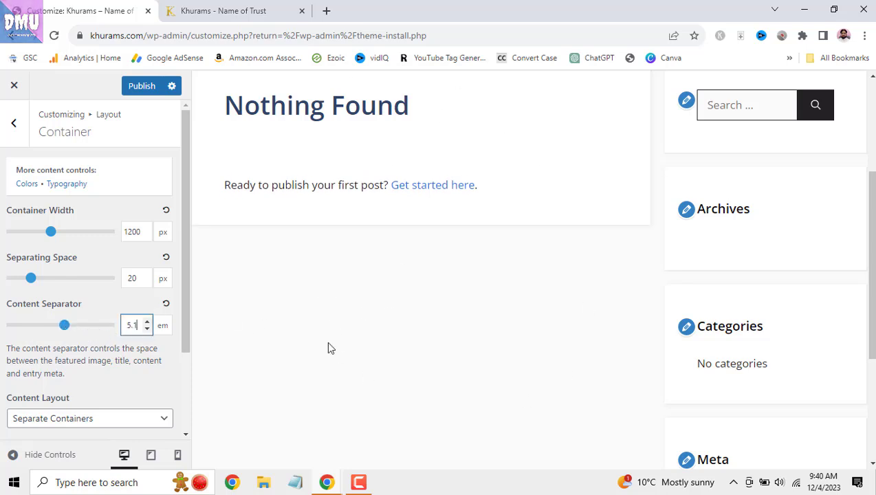
scroll(486, 153, up, 3)
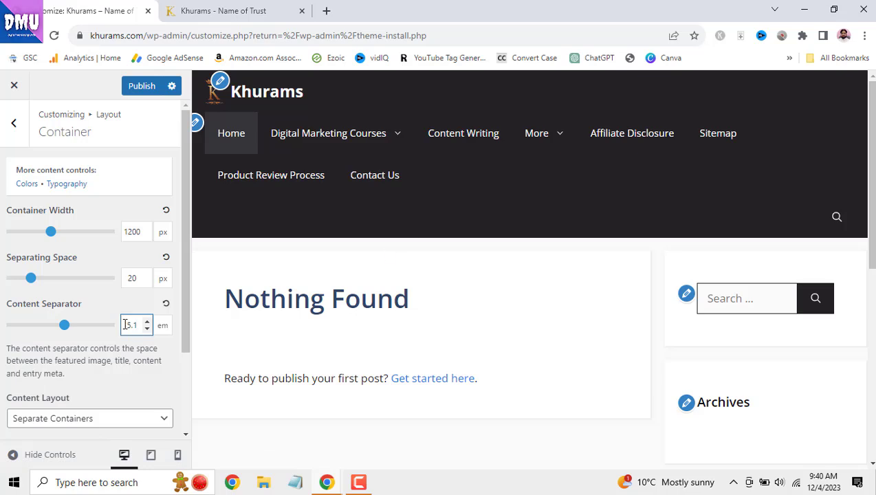
drag(64, 324, 40, 331)
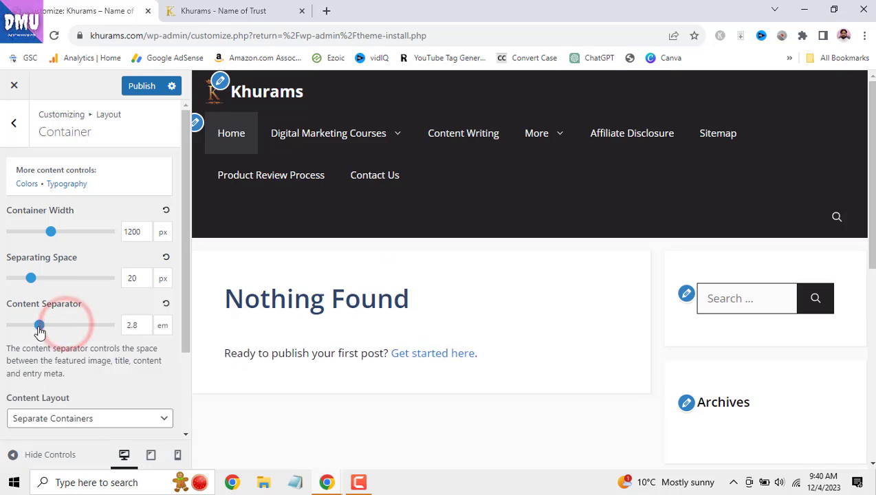
click(166, 303)
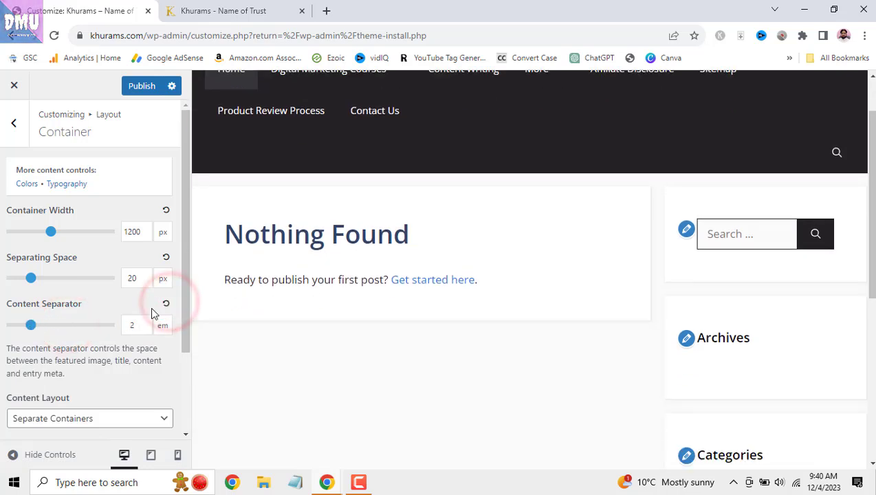
scroll(147, 310, down, 2)
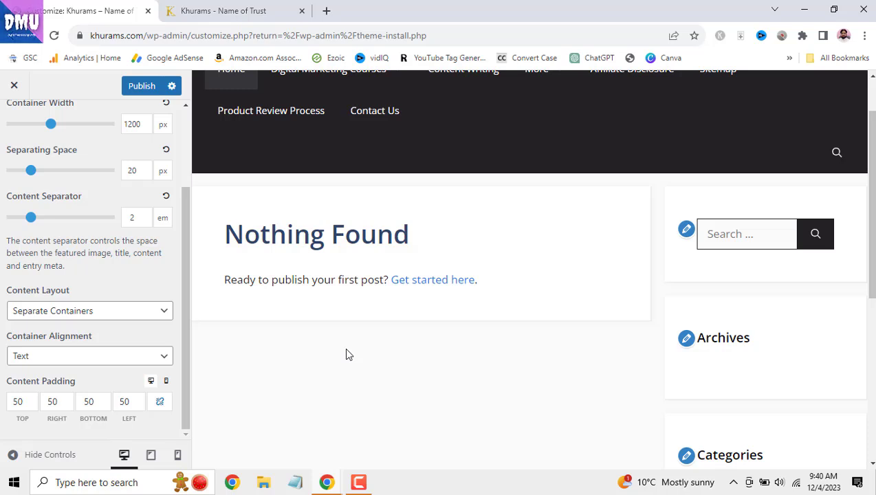
- Scroll the Customizer preview and reload it on the Home page
scroll(346, 354, down, 1)
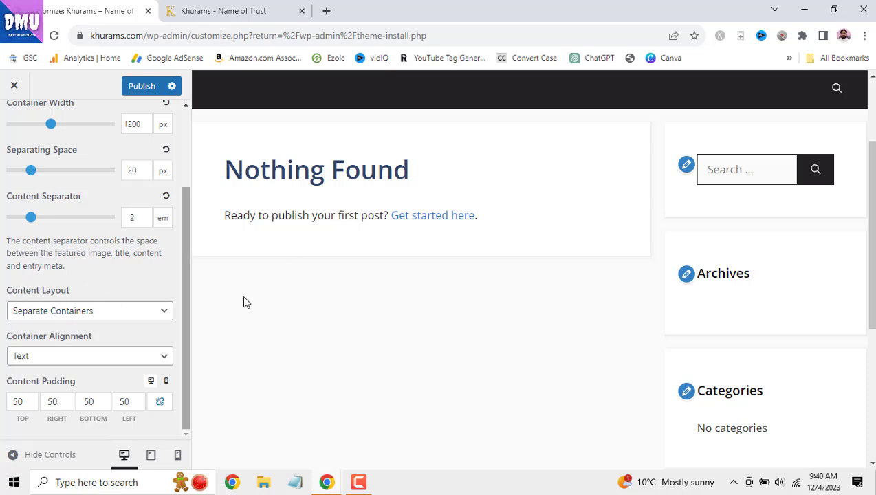
scroll(499, 352, up, 2)
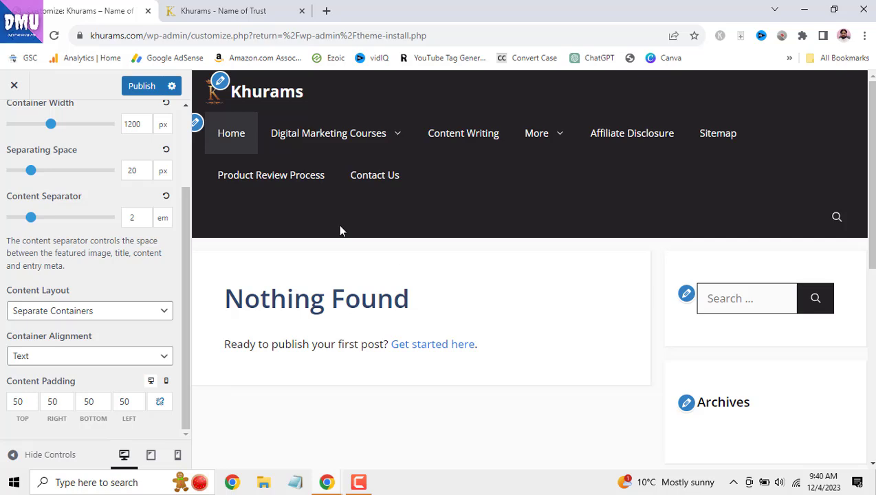
click(233, 134)
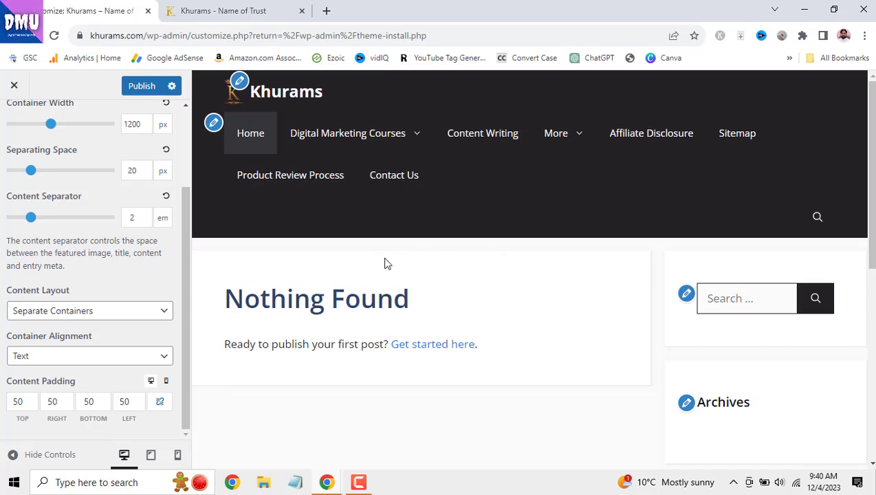
- Publish the draft post 'The Complete Guide to Digital Marketing Courses' from the live site
click(248, 19)
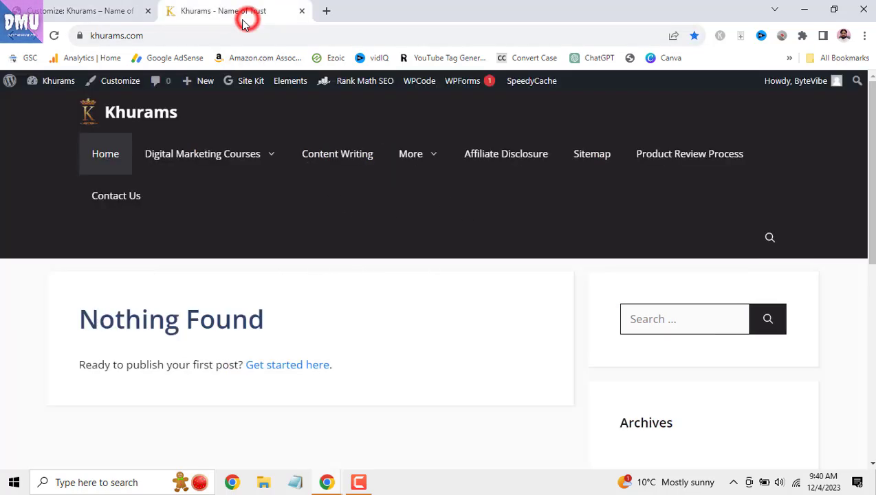
click(55, 36)
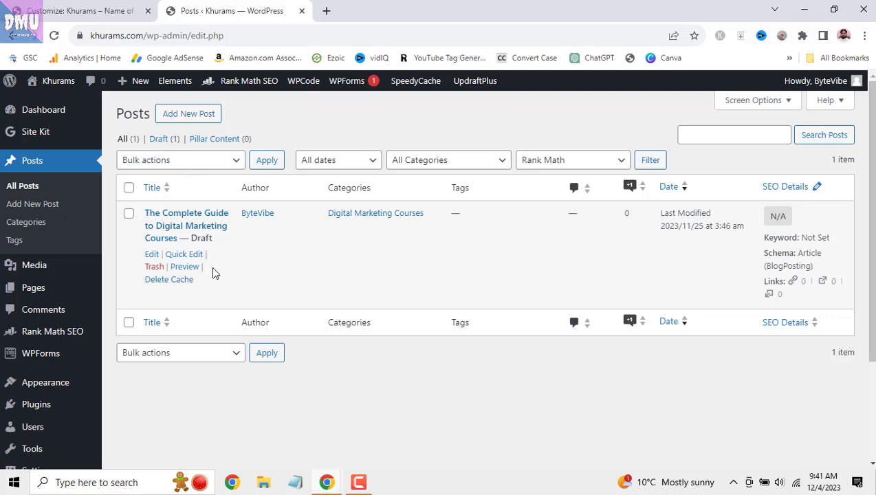
click(152, 256)
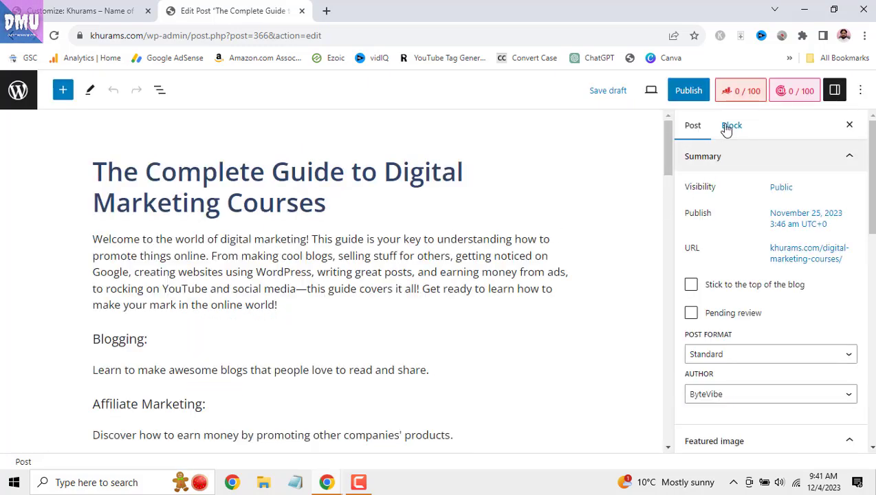
click(689, 90)
click(761, 91)
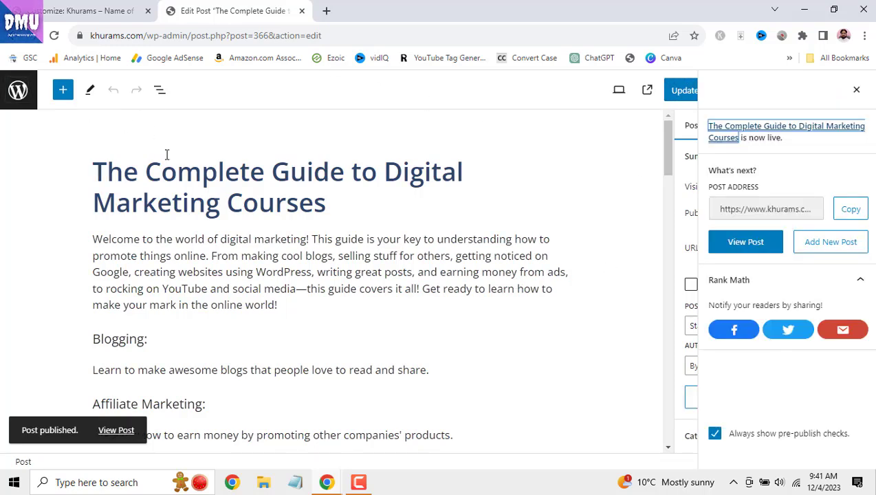
click(130, 17)
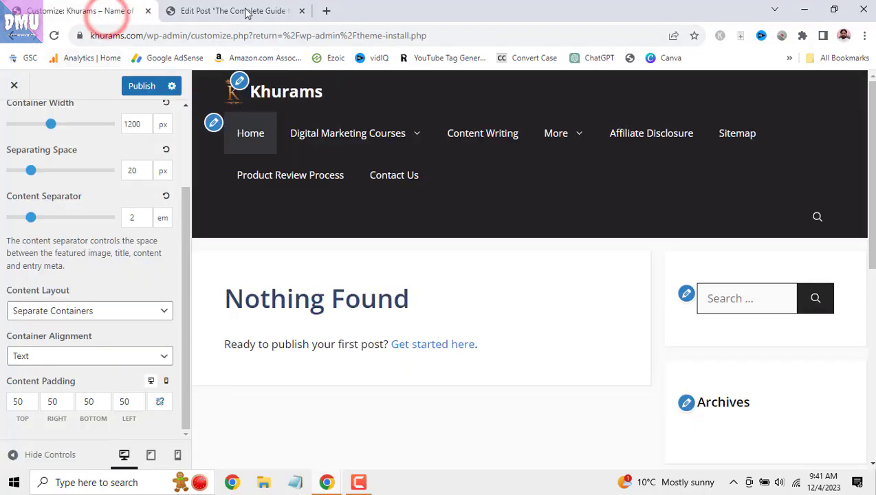
click(249, 133)
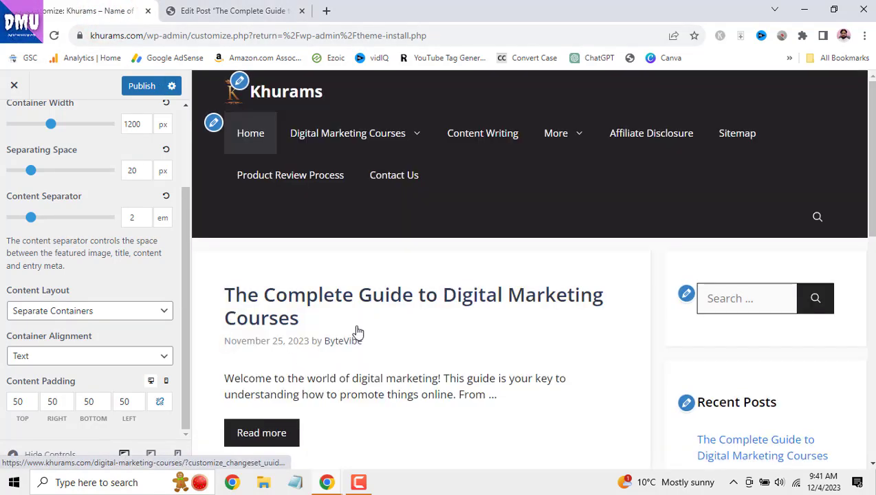
click(250, 11)
click(305, 11)
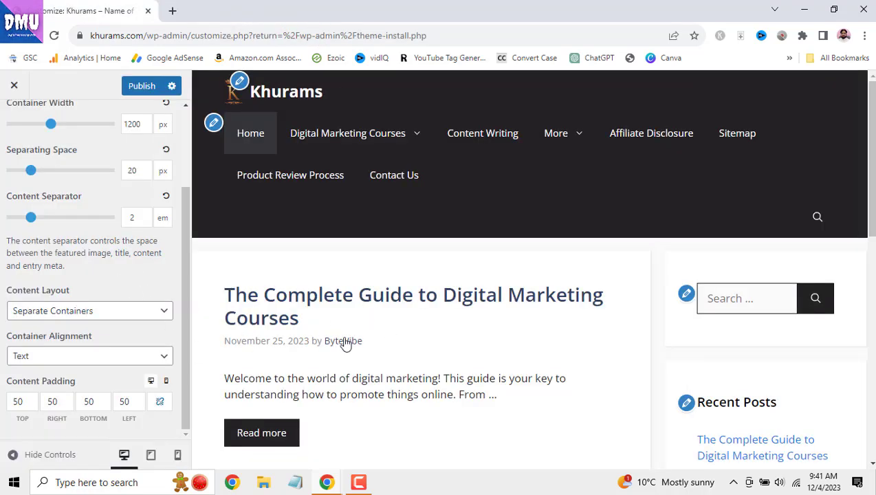
scroll(340, 344, down, 2)
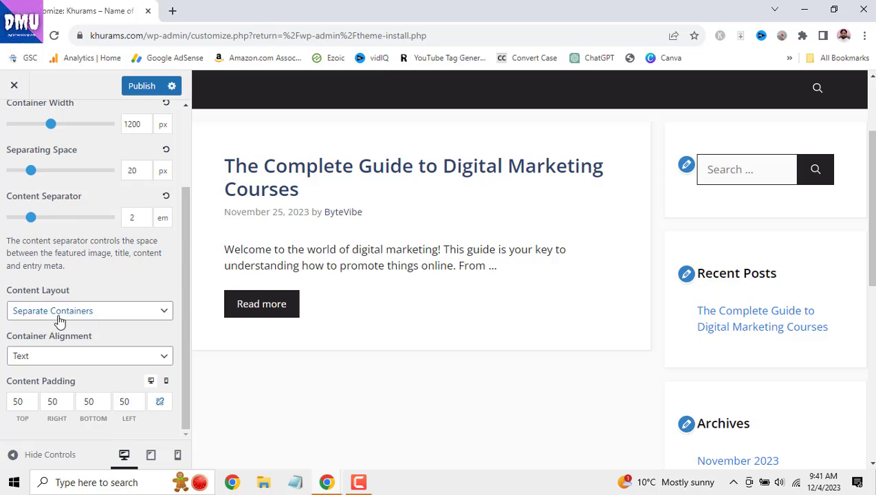
click(162, 314)
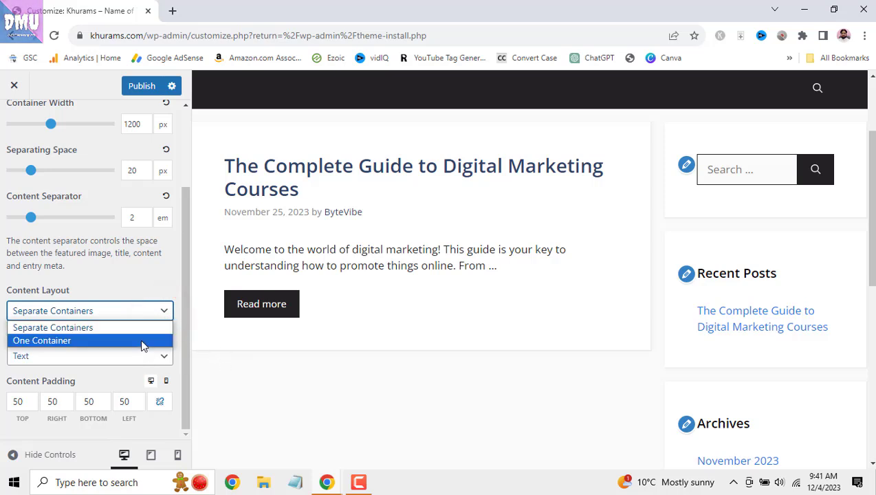
click(143, 341)
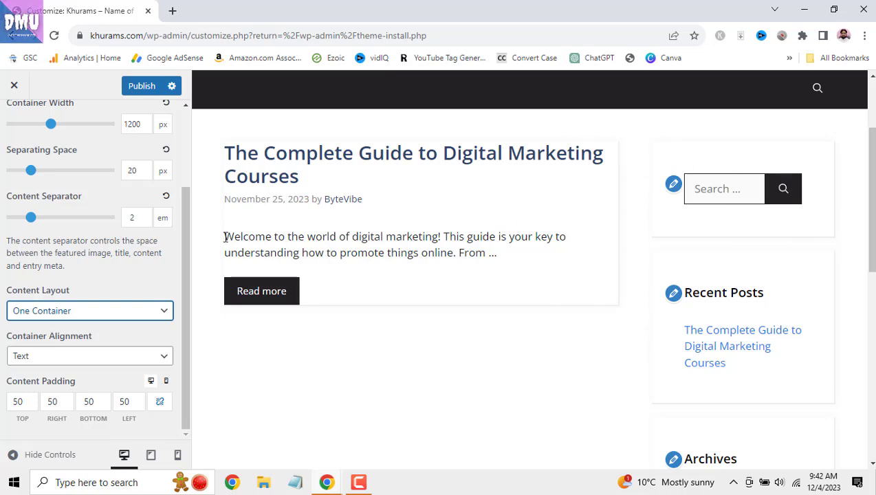
click(137, 312)
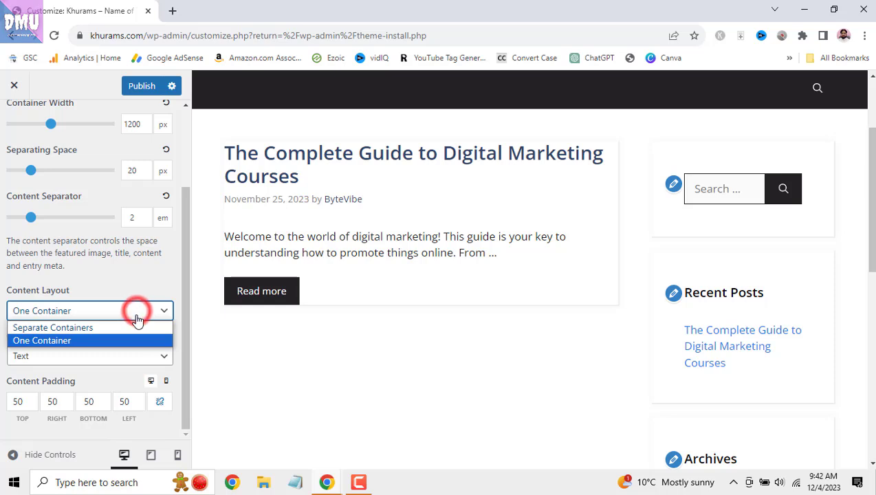
click(135, 323)
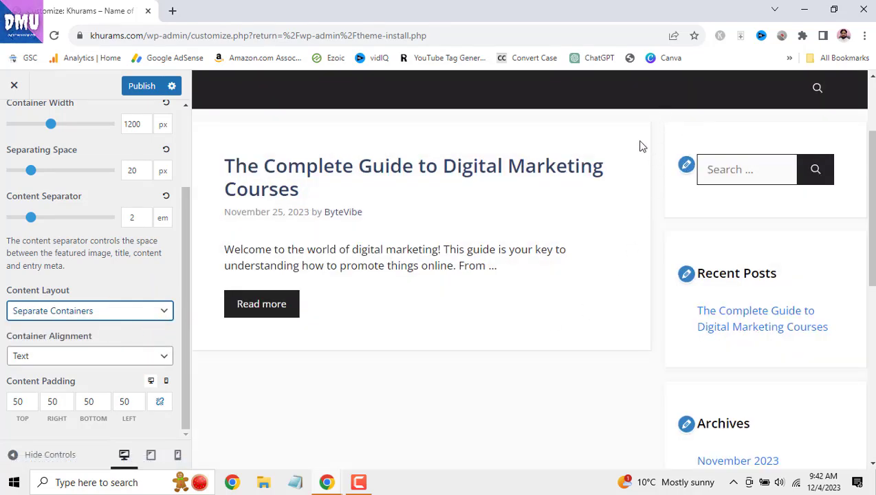
click(104, 307)
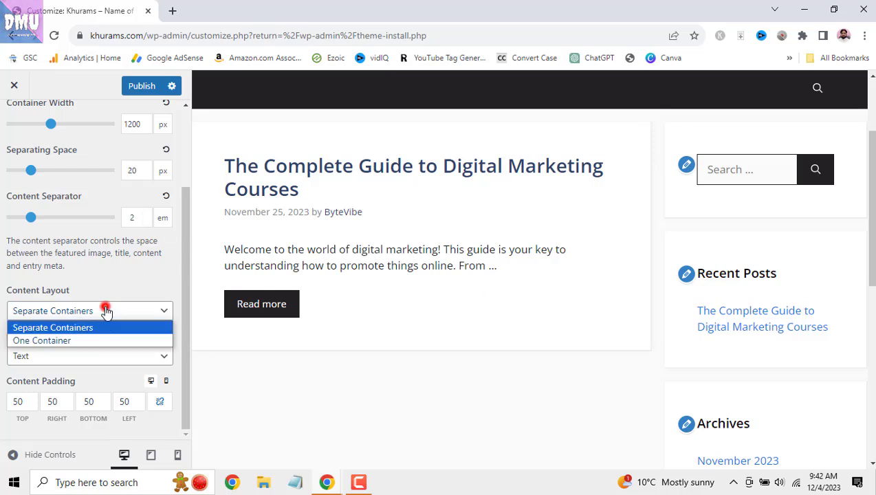
click(102, 340)
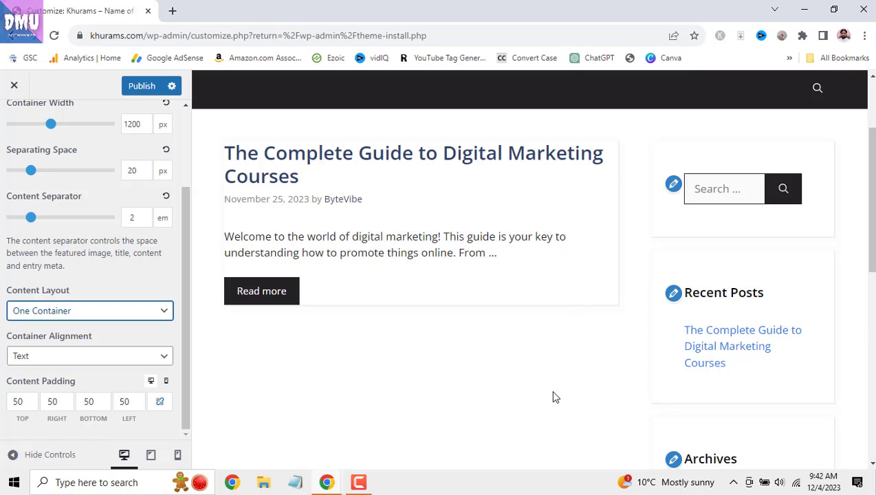
click(144, 313)
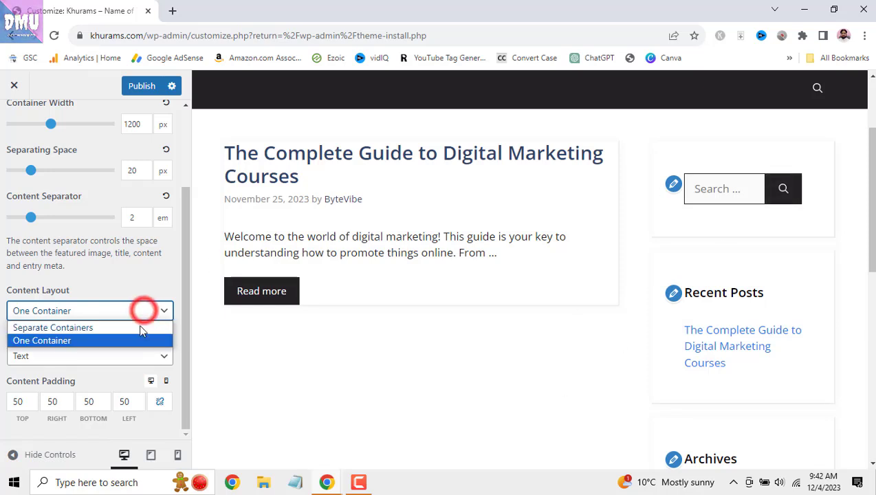
click(140, 327)
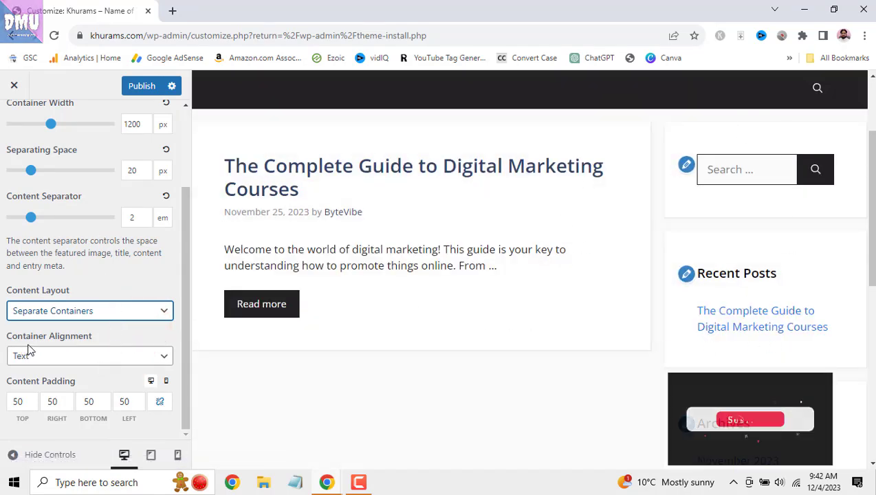
- Try Boxes container alignment, then set it back to Text
click(122, 354)
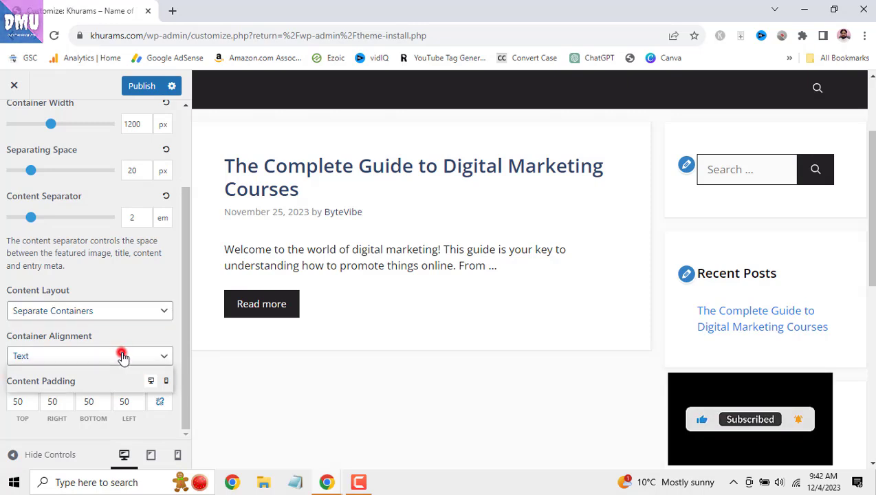
click(131, 337)
click(133, 354)
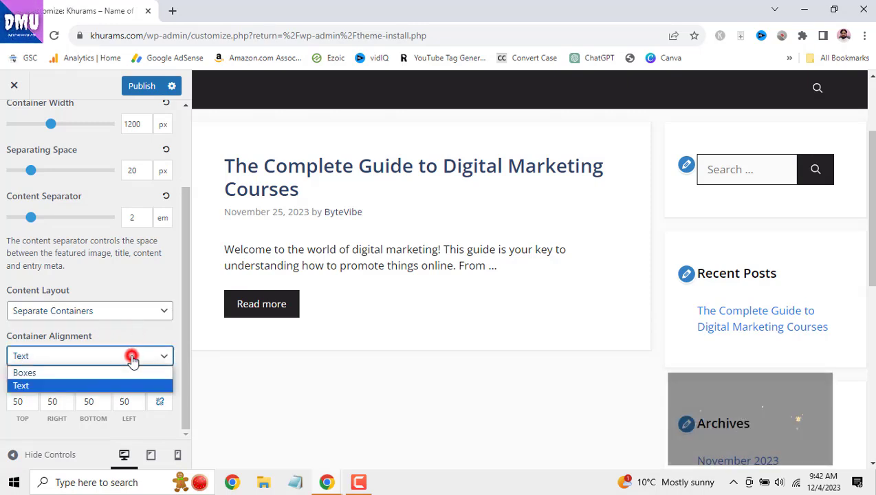
click(131, 372)
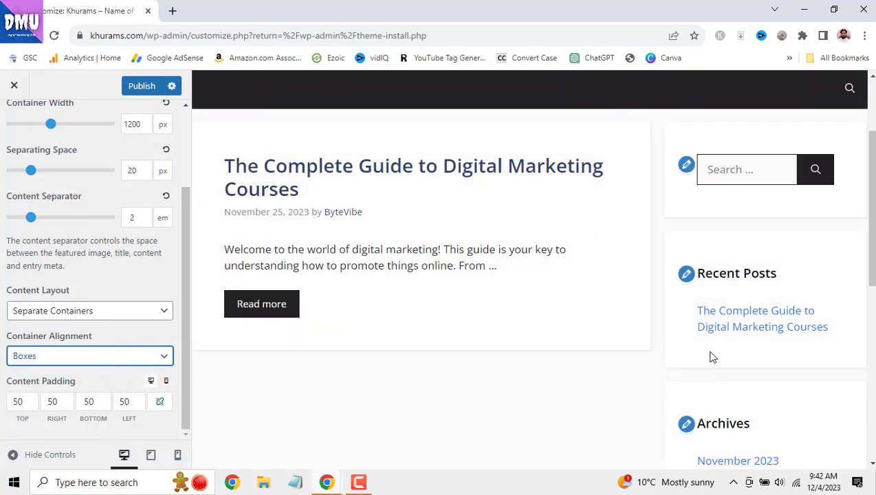
click(144, 357)
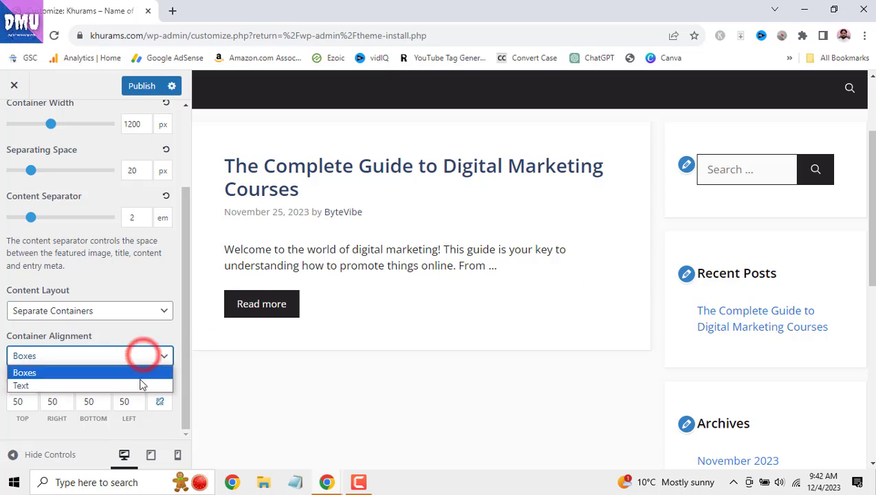
click(141, 383)
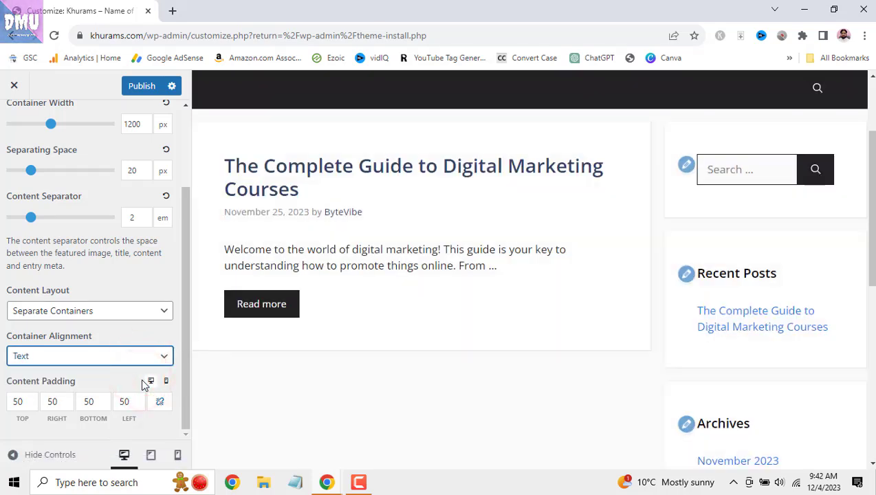
scroll(798, 320, down, 1)
scroll(798, 320, down, 1)
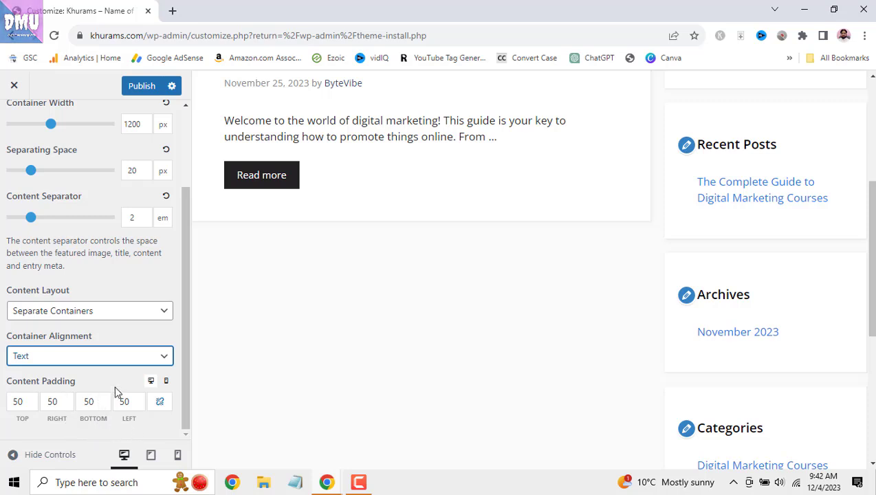
scroll(239, 401, up, 1)
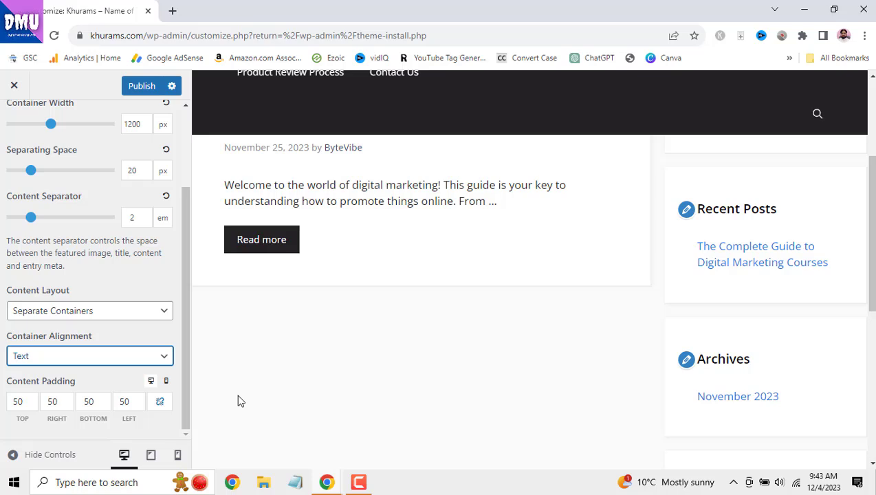
- Raise the top content padding above 50
click(27, 399)
click(28, 399)
click(28, 399)
click(27, 399)
click(28, 399)
click(28, 399)
scroll(360, 402, up, 3)
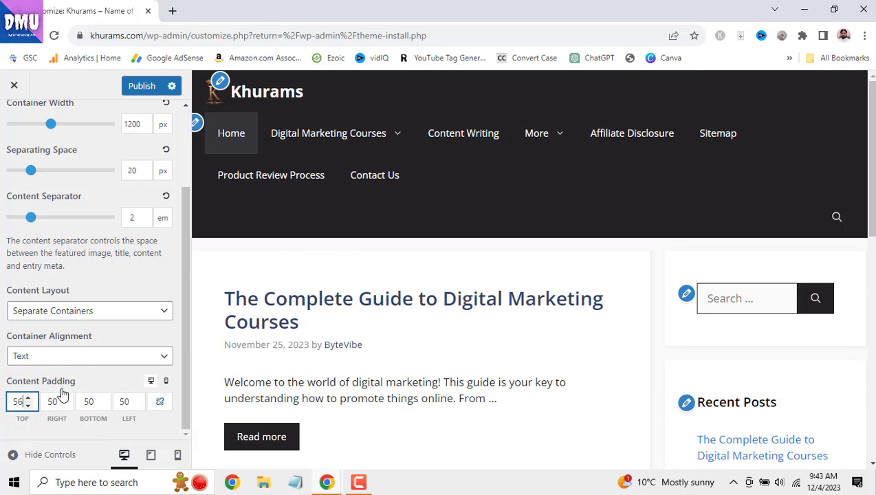
- Nudge the top content padding higher, then bring it back to 50
click(28, 399)
click(28, 399)
click(28, 399)
click(27, 399)
click(27, 399)
click(27, 399)
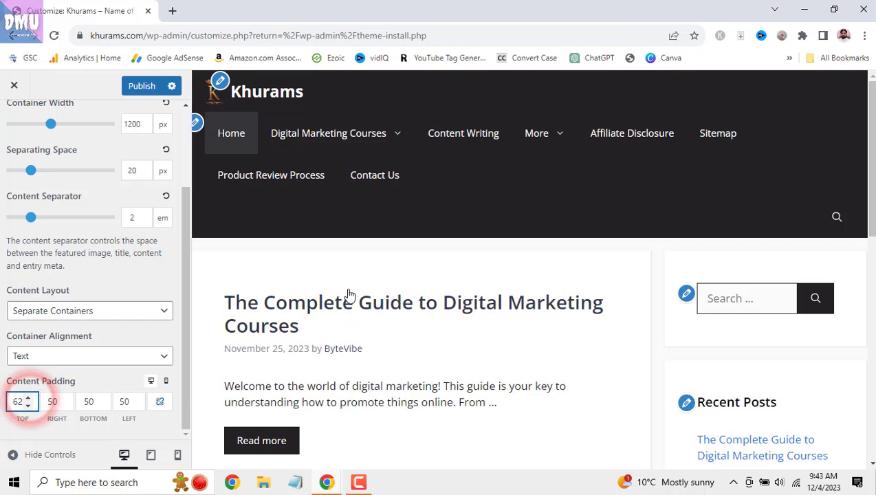
click(28, 406)
click(27, 406)
click(28, 406)
click(28, 406)
click(27, 406)
click(27, 406)
click(28, 406)
click(27, 406)
click(27, 406)
click(27, 406)
click(28, 406)
click(28, 406)
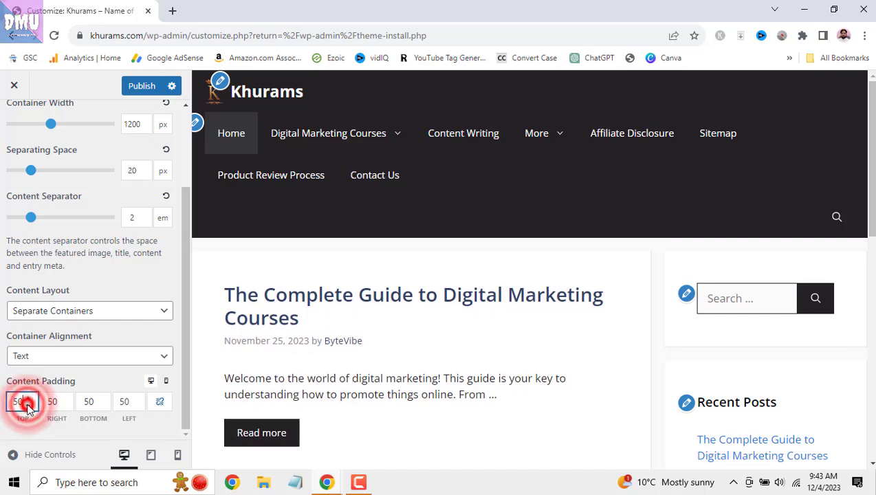
- Test a higher right content padding, return it to 50, and publish the Customizer changes
click(62, 399)
click(63, 399)
click(63, 399)
click(62, 399)
click(63, 400)
click(63, 399)
click(62, 399)
click(63, 399)
click(63, 399)
click(63, 399)
click(63, 406)
click(64, 406)
click(64, 406)
click(63, 406)
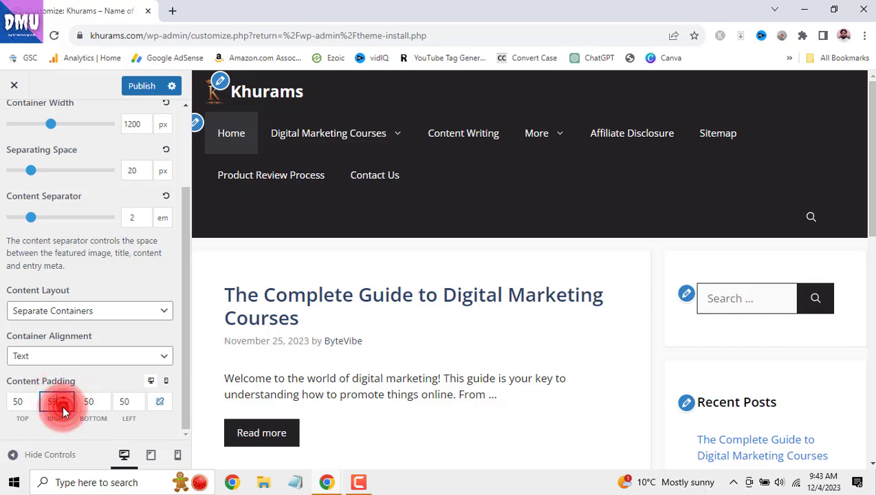
click(63, 406)
click(63, 406)
click(62, 406)
click(62, 406)
click(62, 406)
click(63, 406)
click(63, 406)
click(62, 406)
click(63, 405)
scroll(117, 210, up, 2)
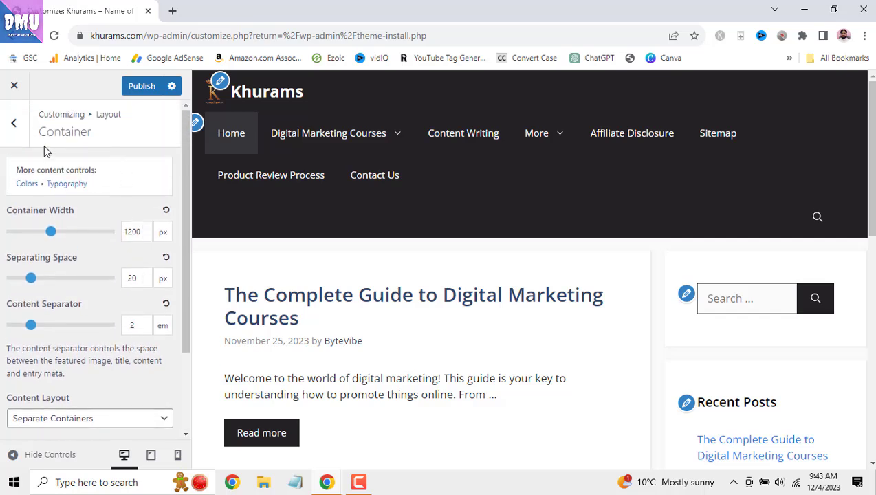
click(142, 86)
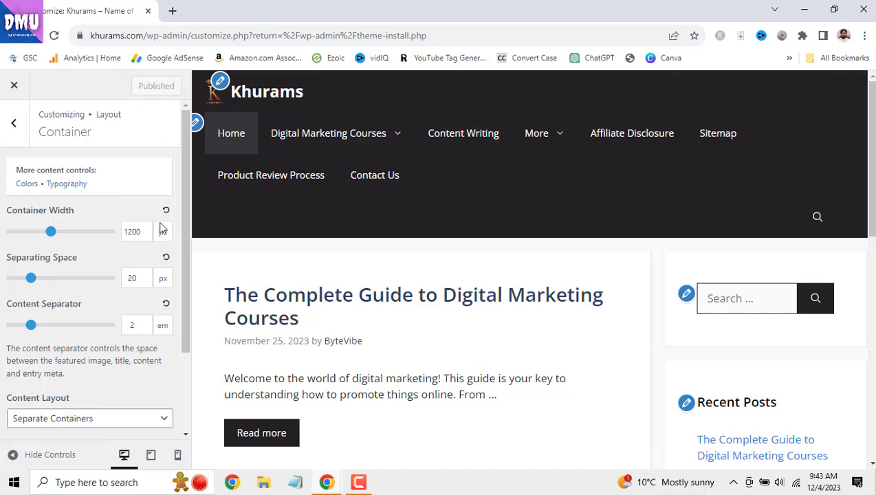
- Look over Layout's Header settings, then scroll through the Container settings
scroll(153, 323, down, 3)
scroll(154, 332, up, 3)
click(14, 127)
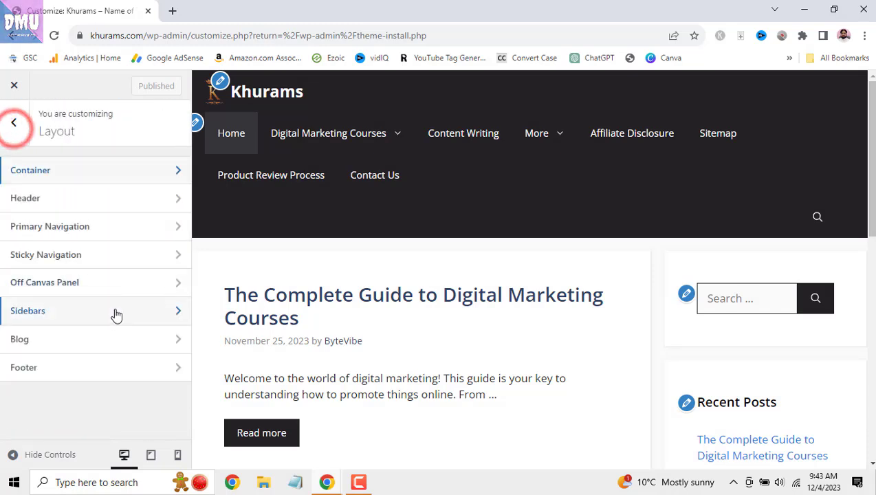
click(130, 212)
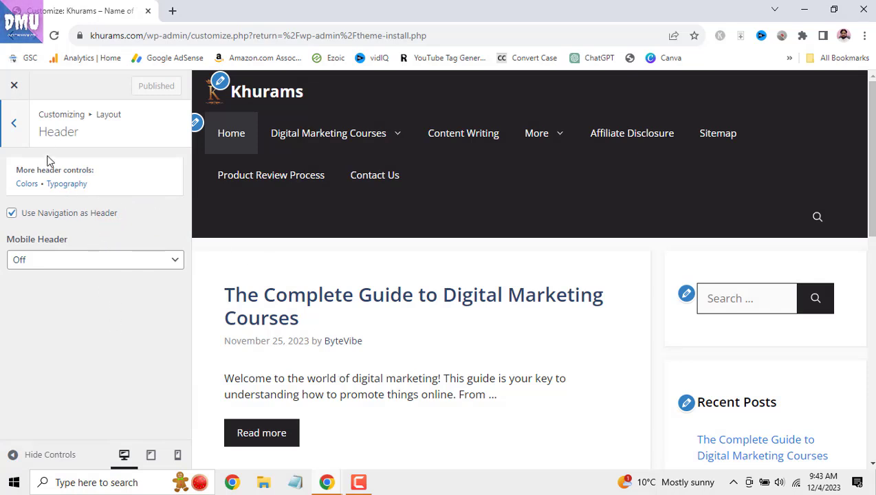
click(16, 126)
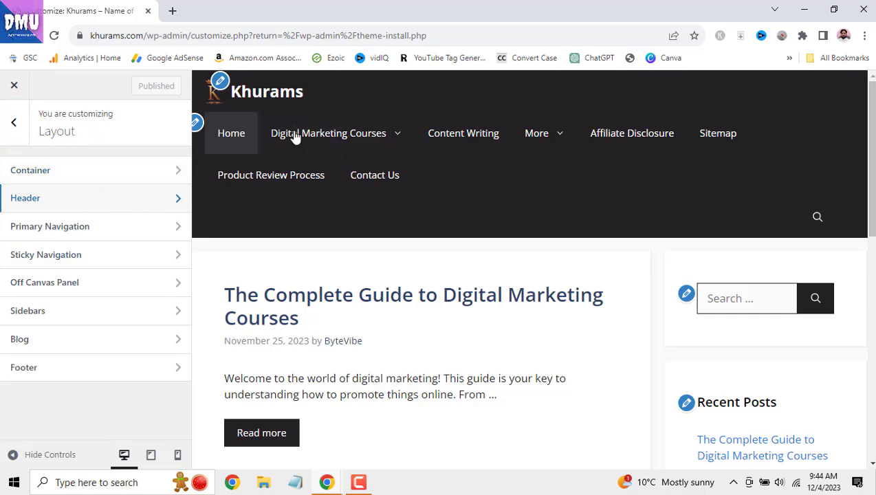
click(146, 170)
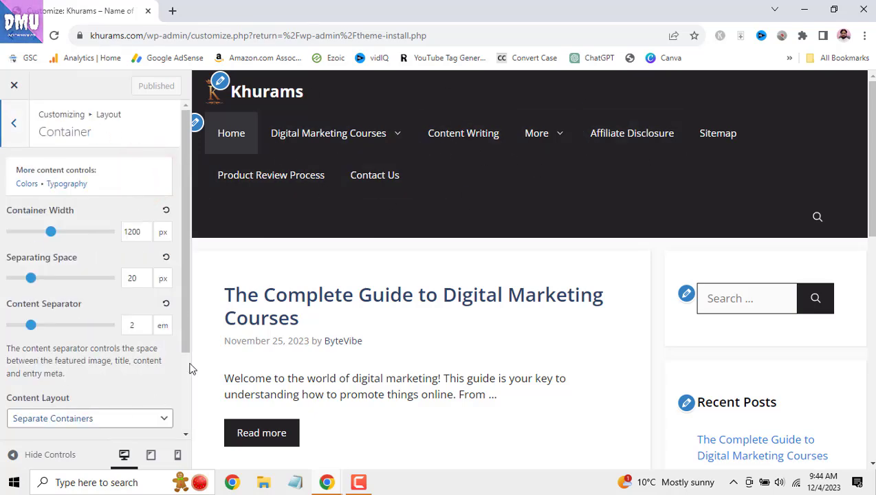
scroll(464, 313, down, 3)
scroll(464, 315, up, 3)
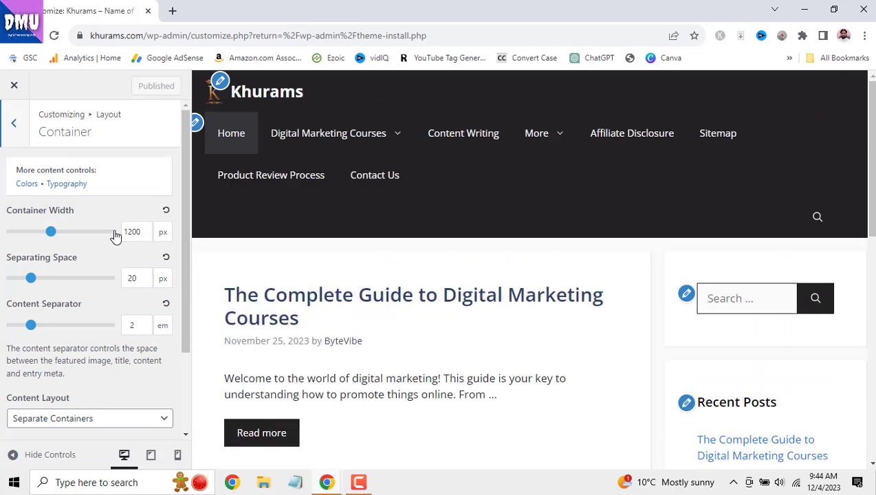
scroll(137, 329, down, 2)
scroll(144, 346, up, 2)
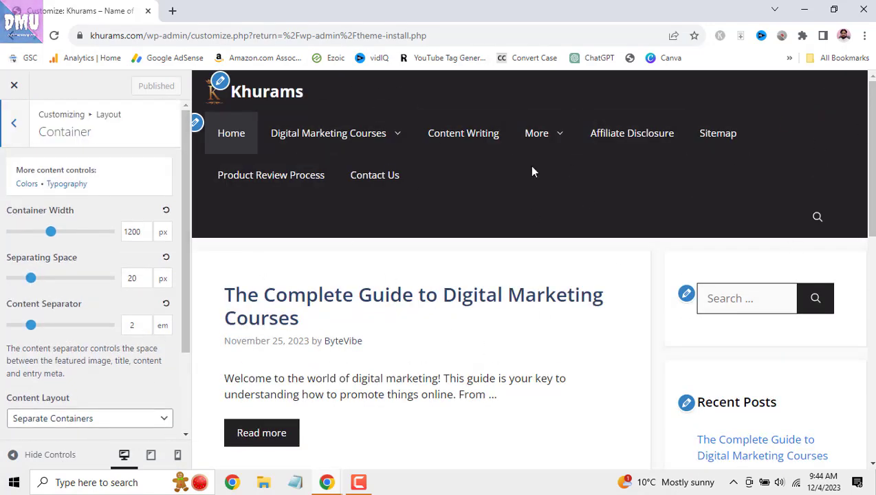
- Turn off Use Navigation as Header in Layout's Header settings
click(13, 123)
click(58, 200)
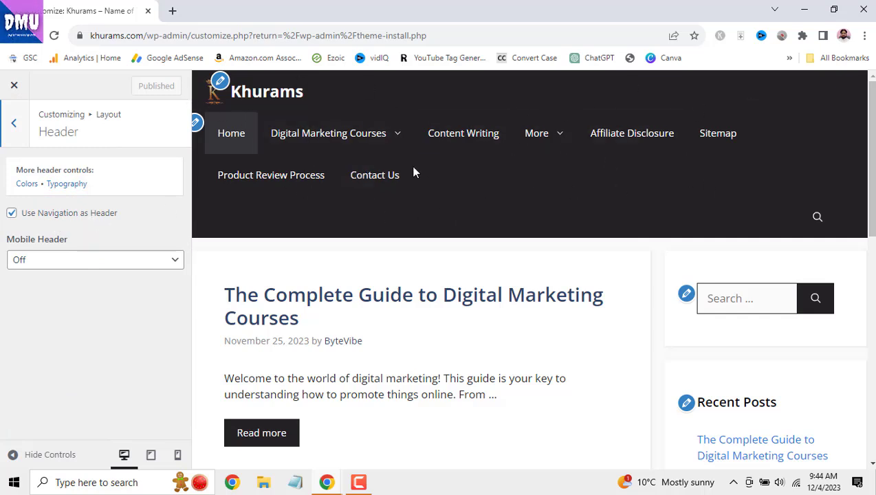
click(12, 214)
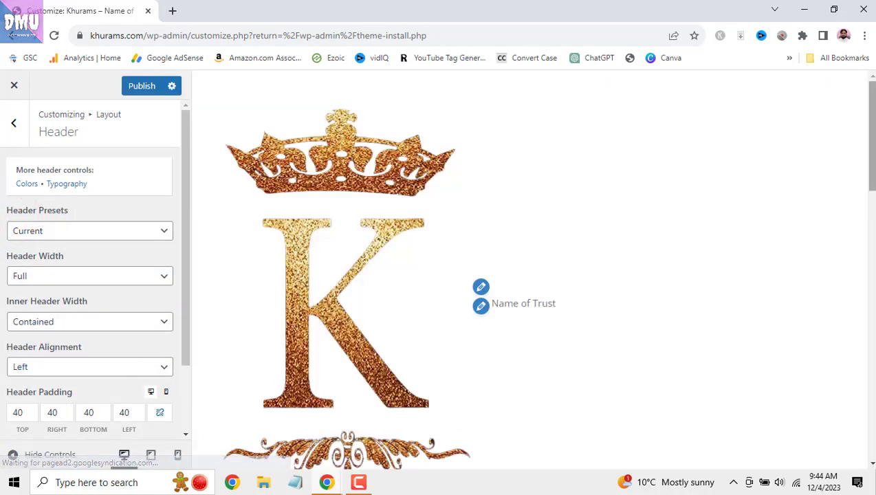
drag(872, 129, 860, 145)
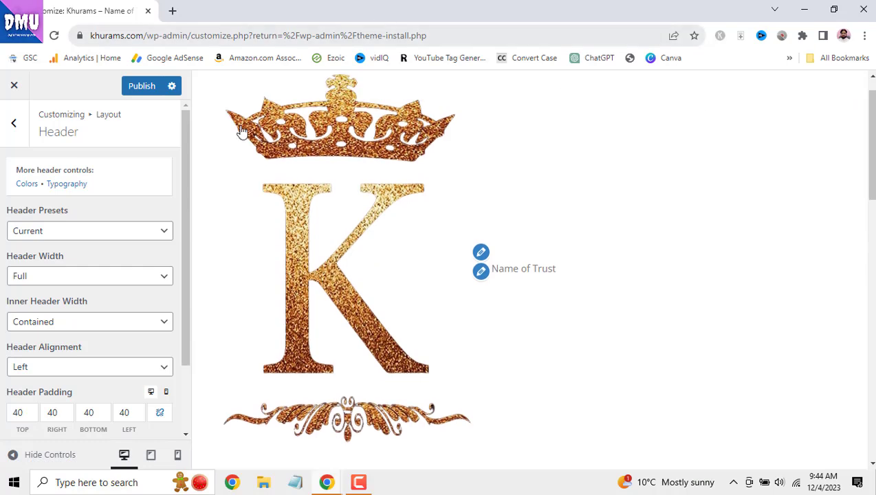
mouse_move(870, 141)
mouse_down()
mouse_move(871, 177)
mouse_move(860, 137)
mouse_up()
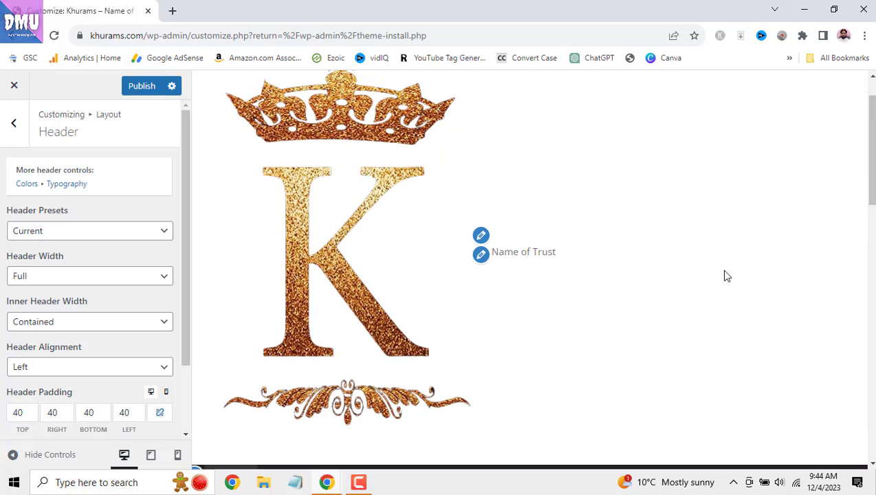
scroll(727, 276, down, 1)
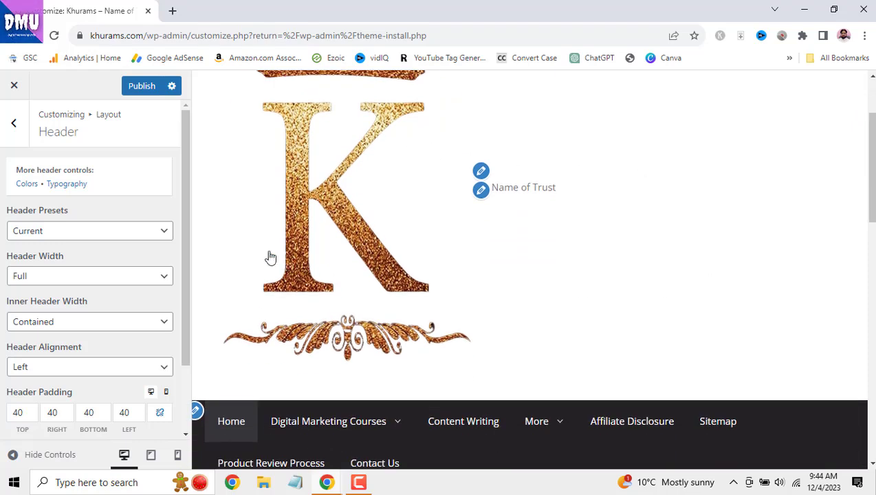
scroll(138, 293, down, 2)
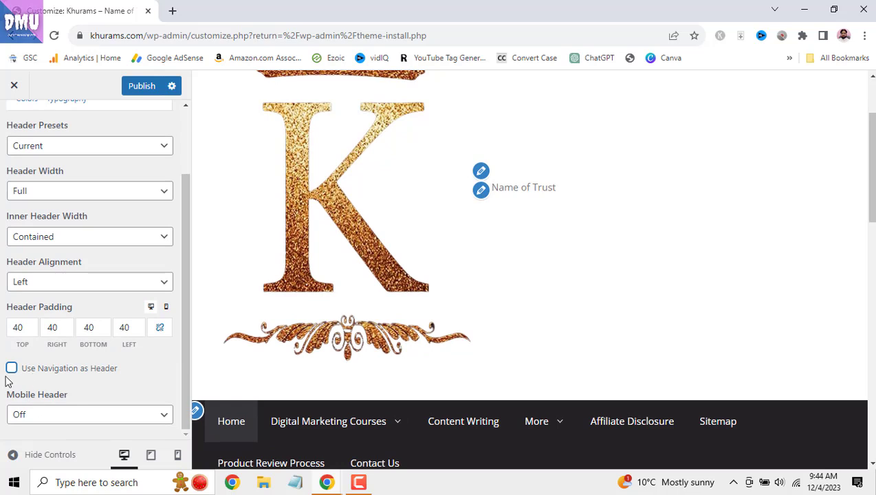
scroll(505, 392, down, 2)
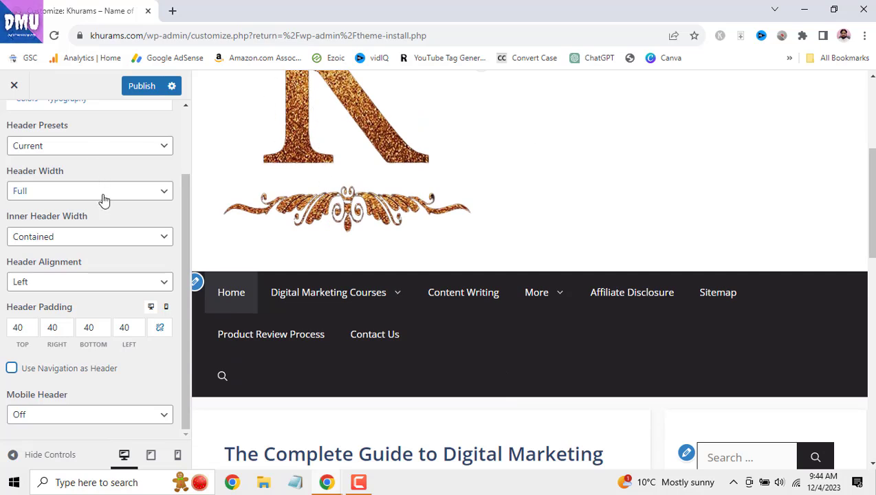
scroll(119, 305, up, 2)
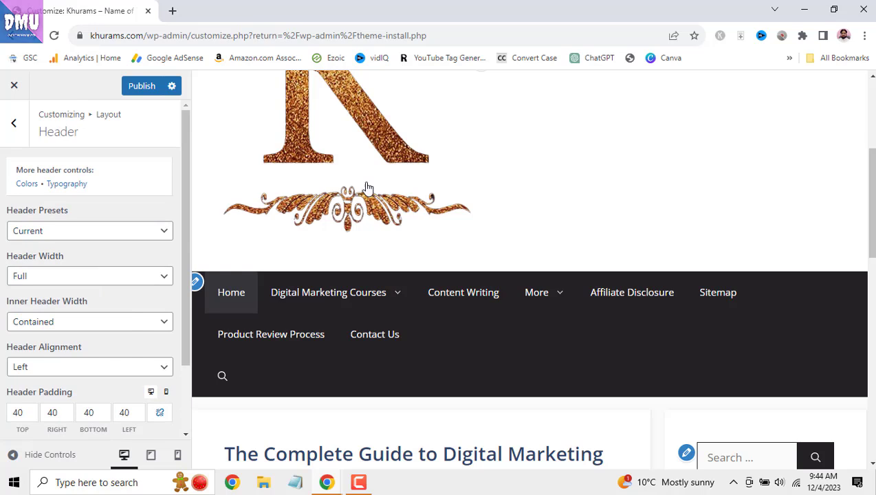
scroll(348, 225, up, 2)
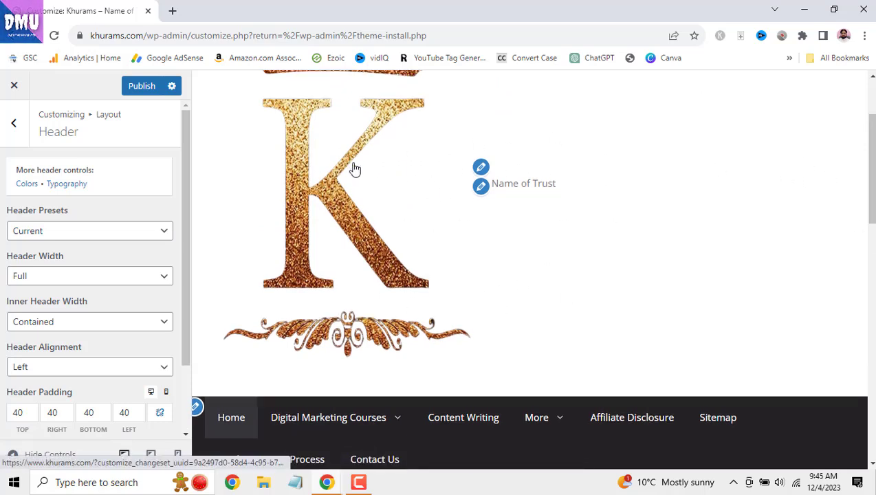
scroll(353, 168, down, 1)
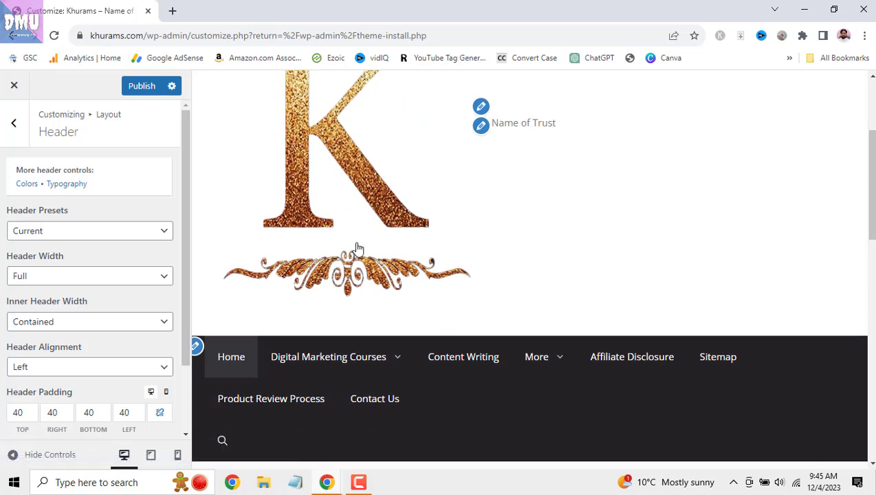
- Preview the Classic and Navigation Before header presets
click(167, 230)
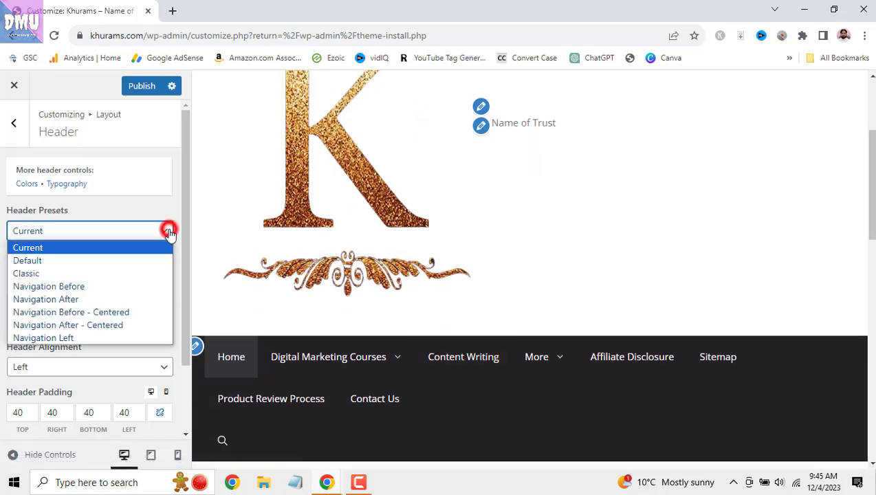
click(154, 273)
mouse_move(385, 351)
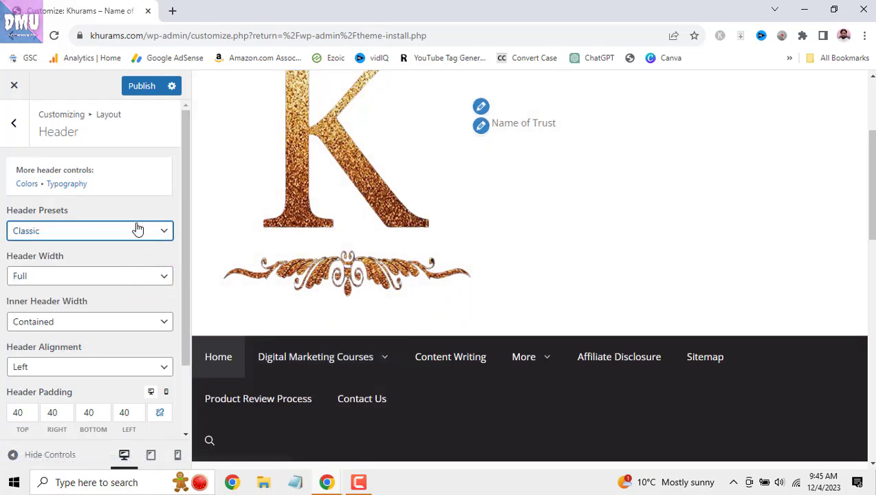
click(138, 229)
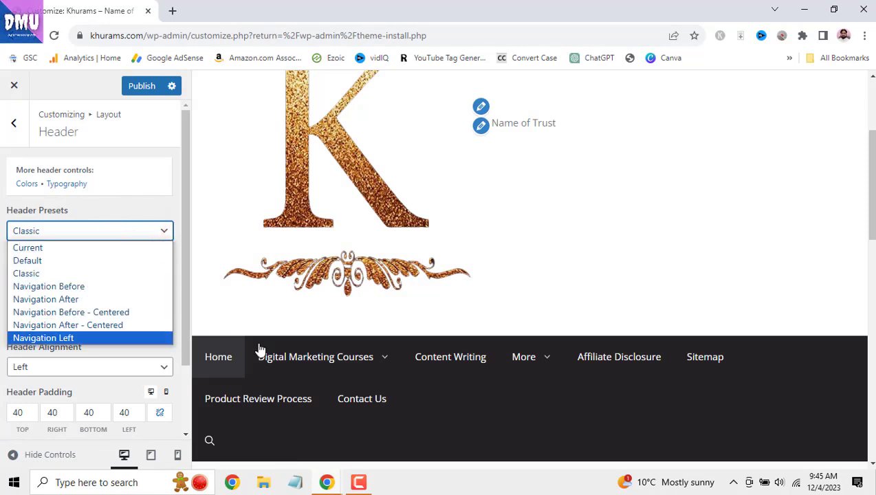
click(166, 287)
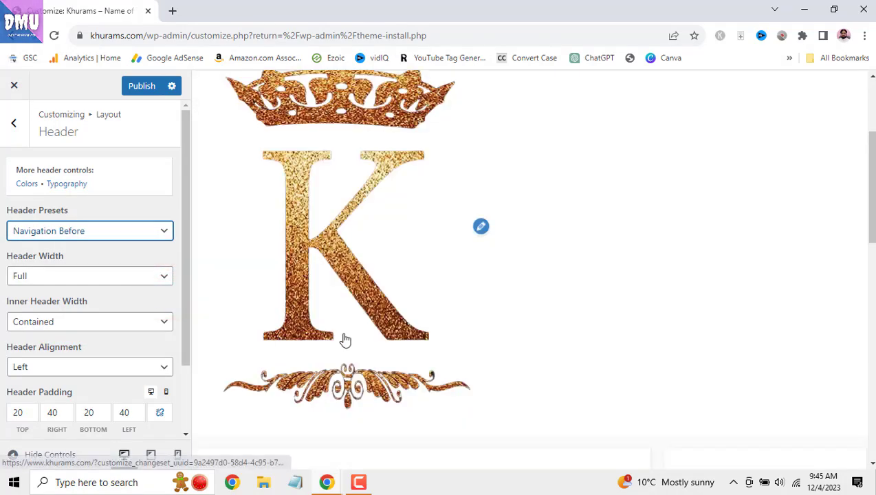
- Revert the header preset to Current and open a new browser tab
scroll(512, 269, down, 3)
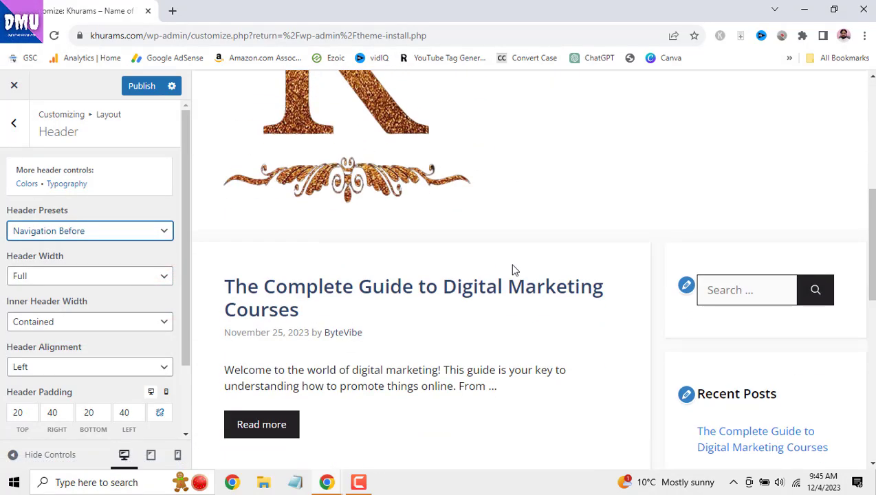
click(121, 232)
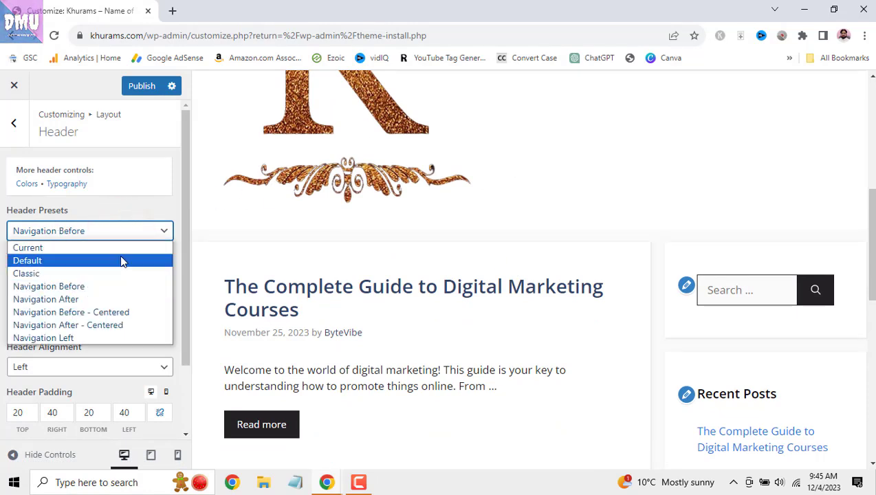
click(121, 249)
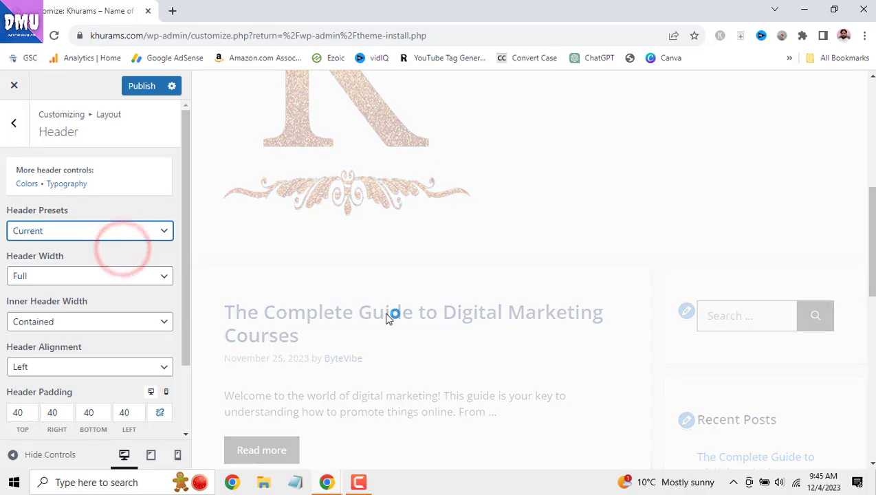
scroll(443, 299, up, 5)
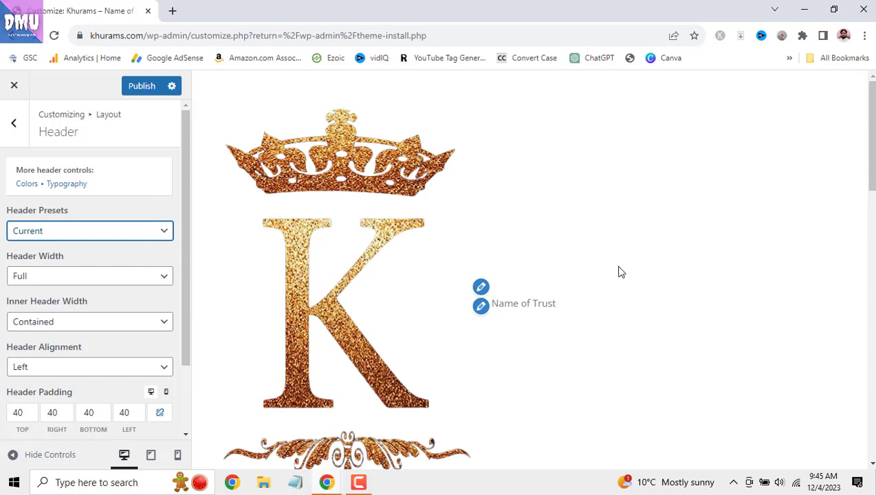
click(172, 11)
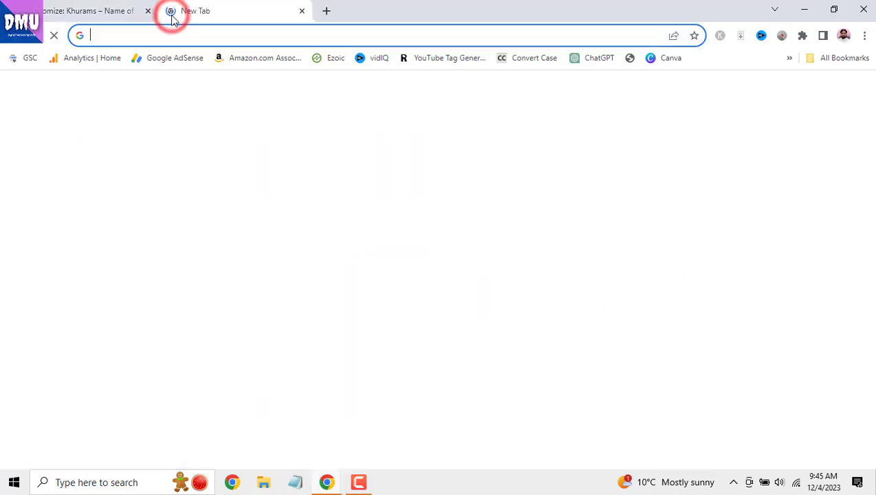
- Load the khurams.com homepage in a new tab alongside the Customizer
text(kh)
key(Return)
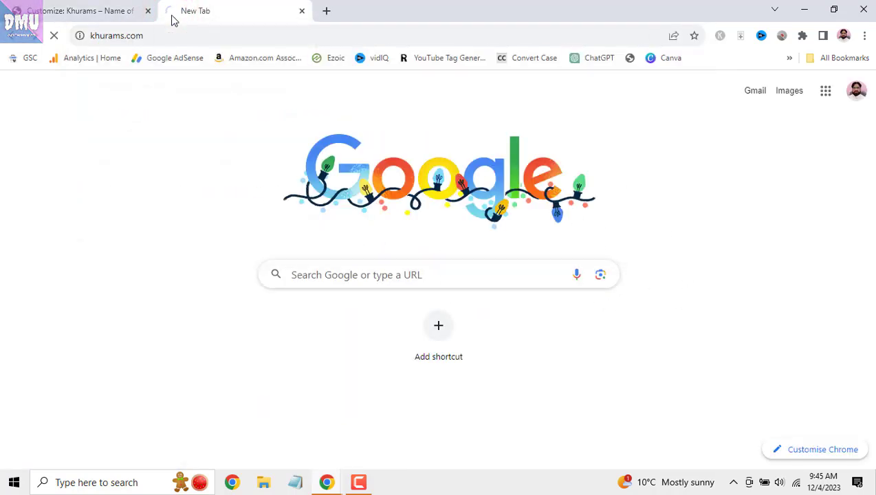
click(96, 10)
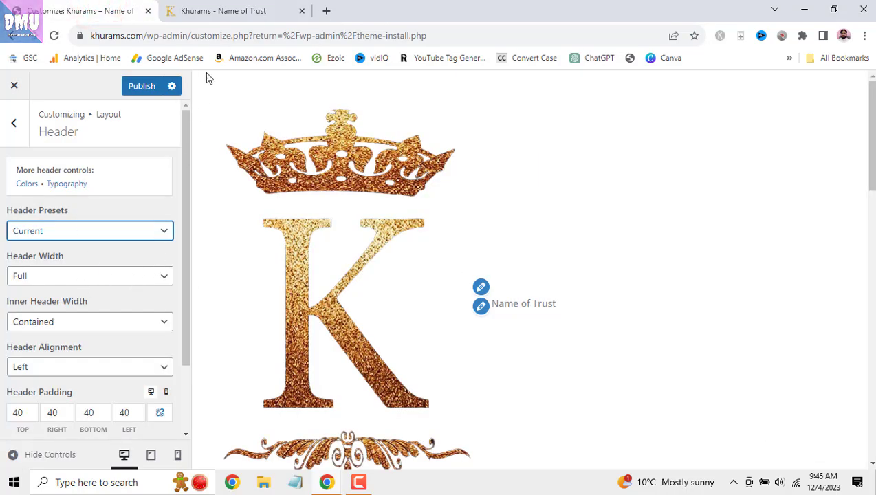
click(219, 10)
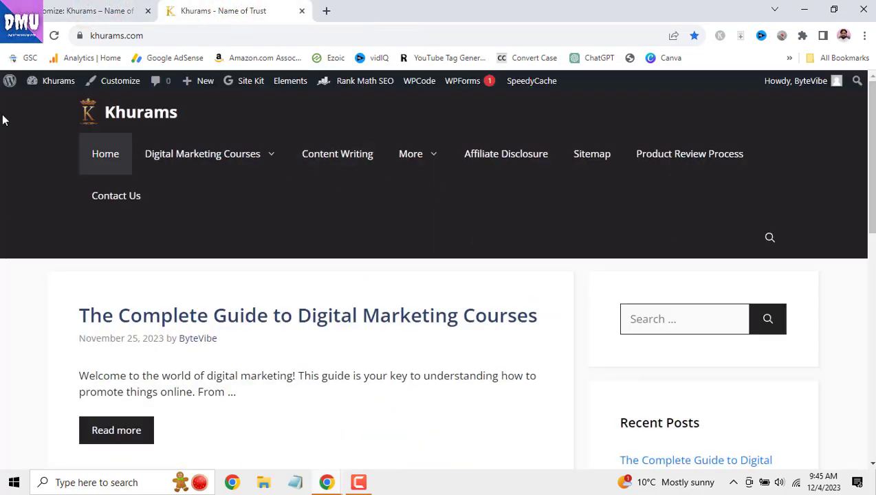
click(31, 9)
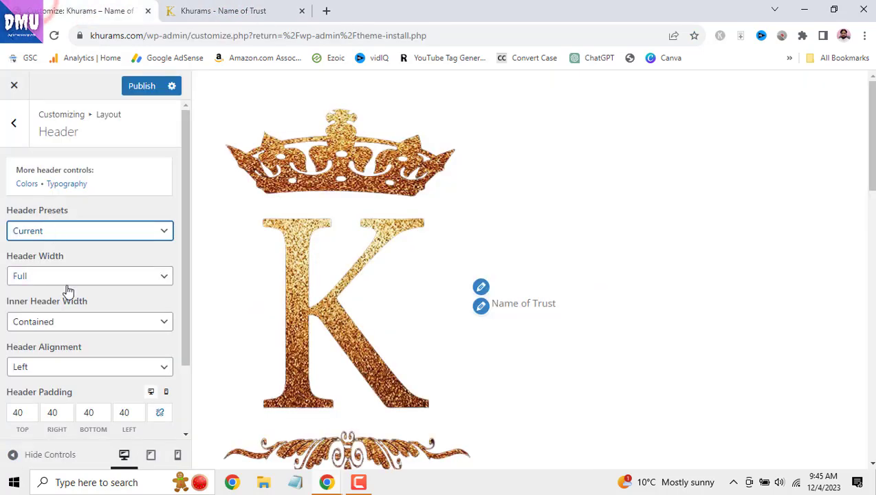
- Set Header Width to Contained and publish the change
click(112, 281)
click(111, 303)
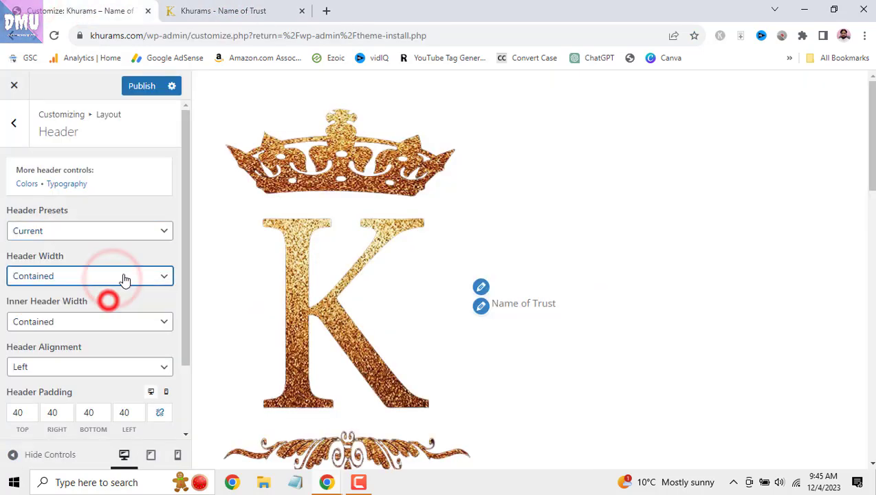
click(145, 87)
- Reload the live khurams.com homepage and scroll through it to check the header
click(199, 10)
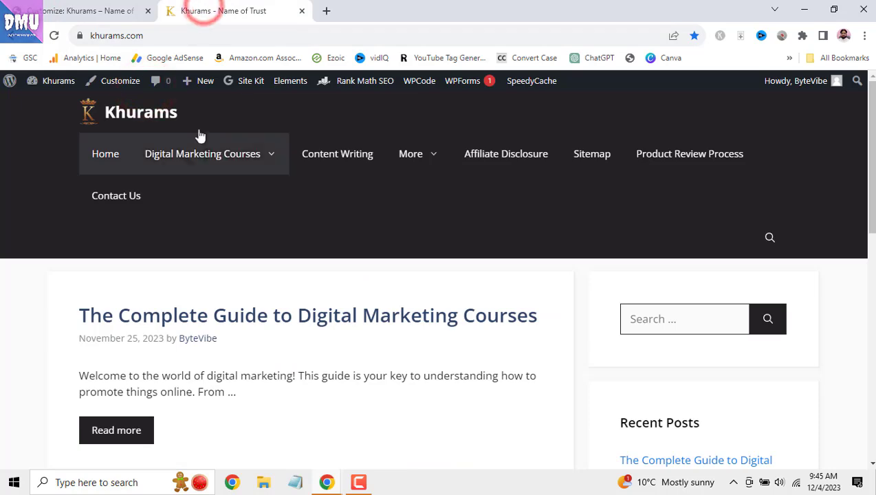
click(55, 35)
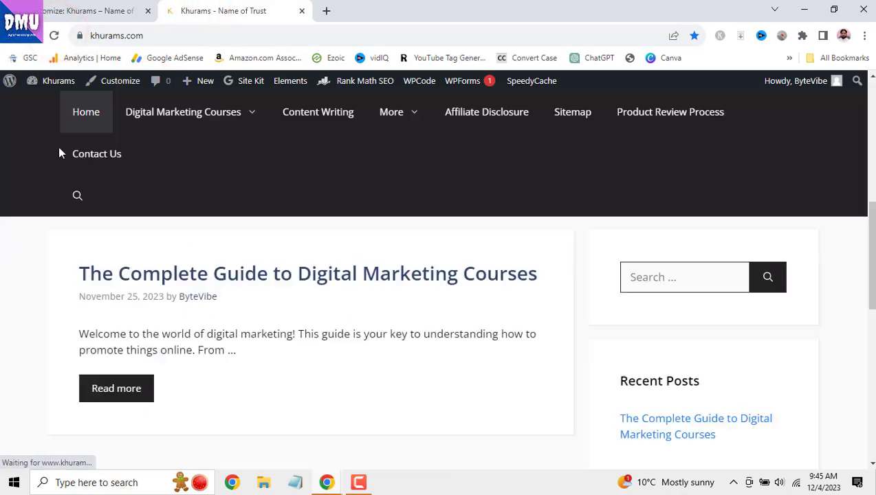
scroll(423, 258, down, 5)
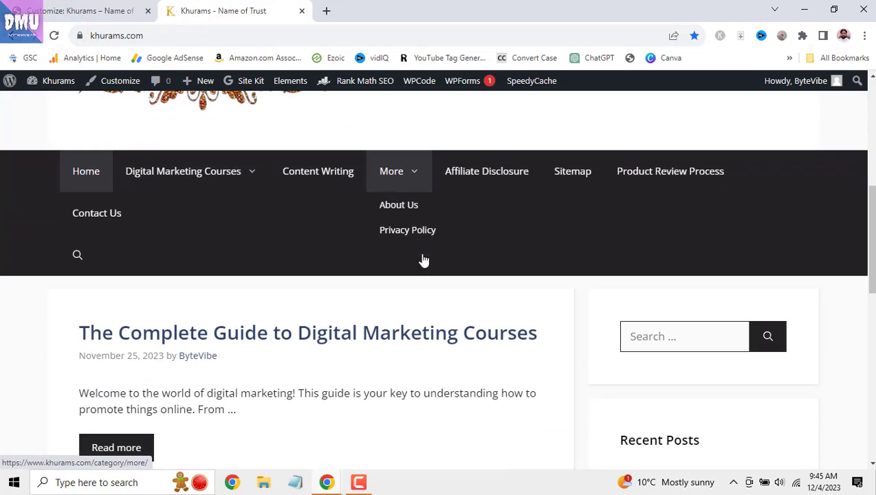
scroll(423, 258, up, 4)
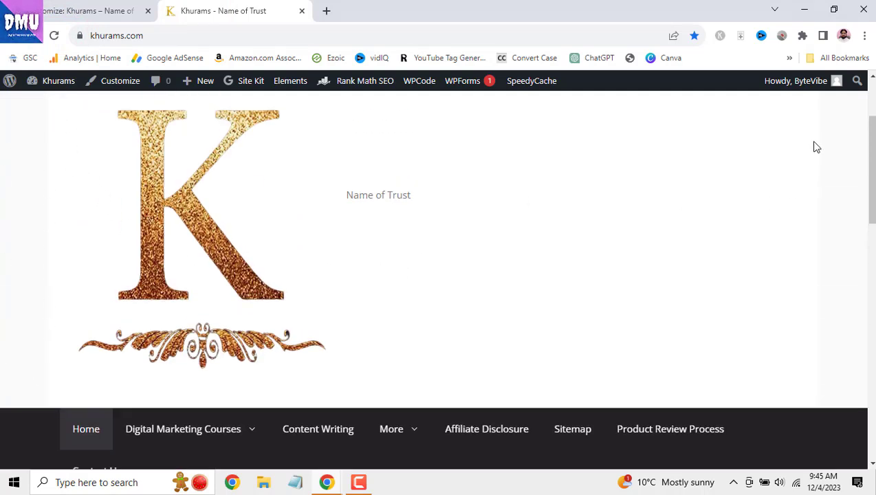
scroll(597, 311, down, 3)
scroll(597, 311, up, 3)
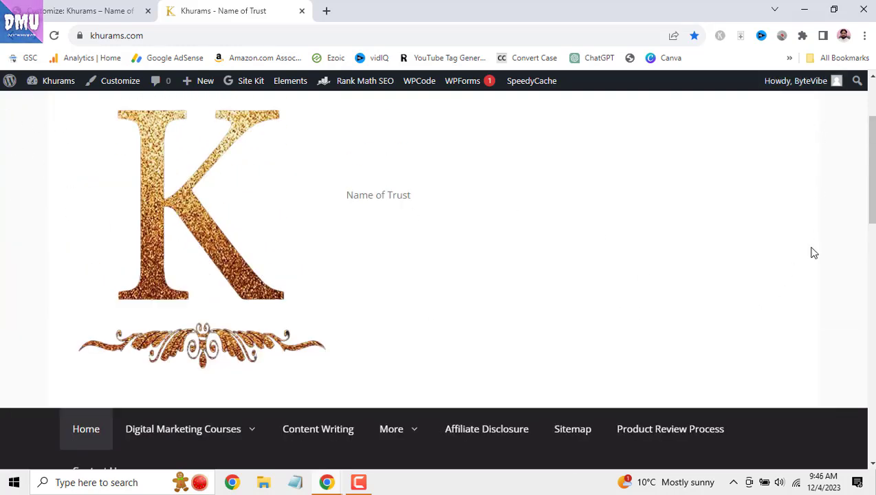
click(110, 9)
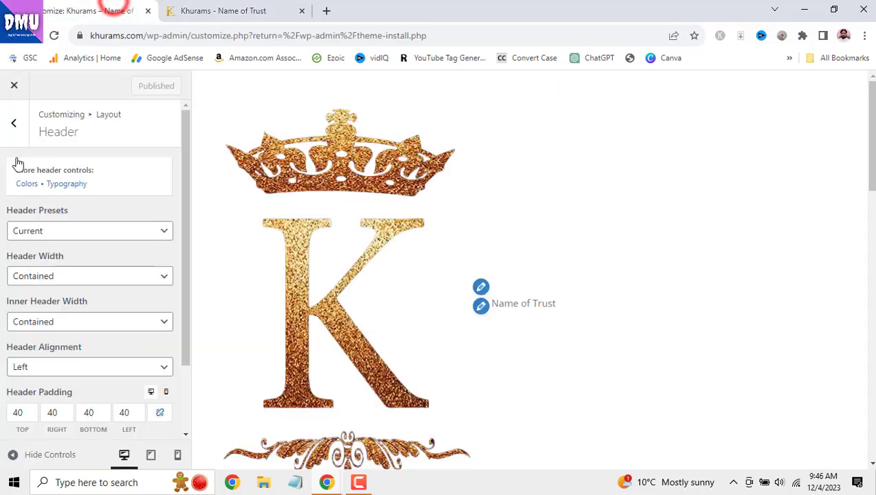
click(84, 278)
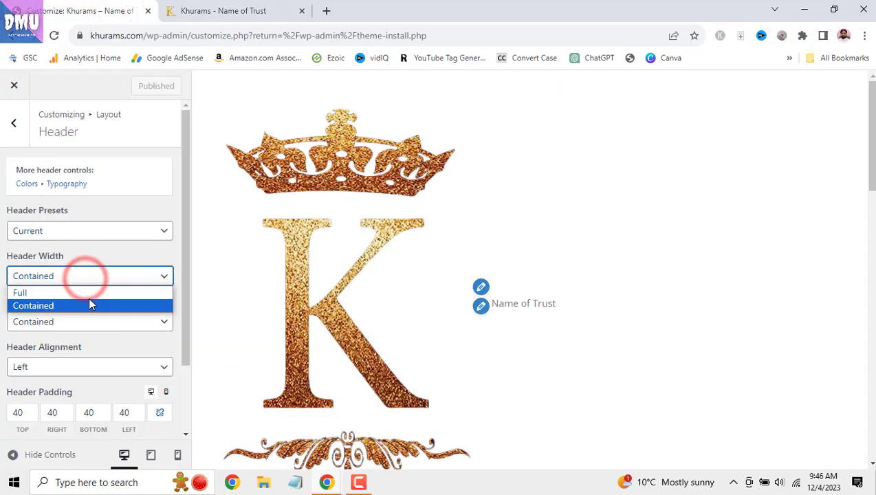
click(88, 297)
key(ctrl+Tab)
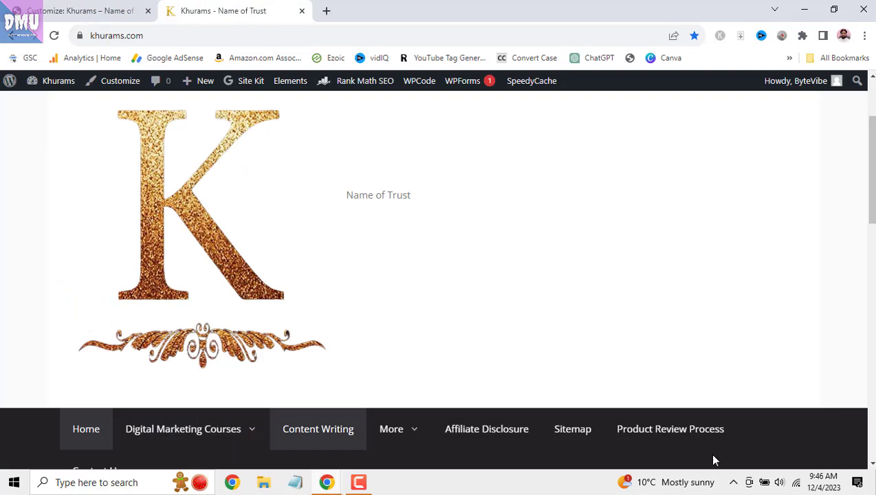
click(145, 10)
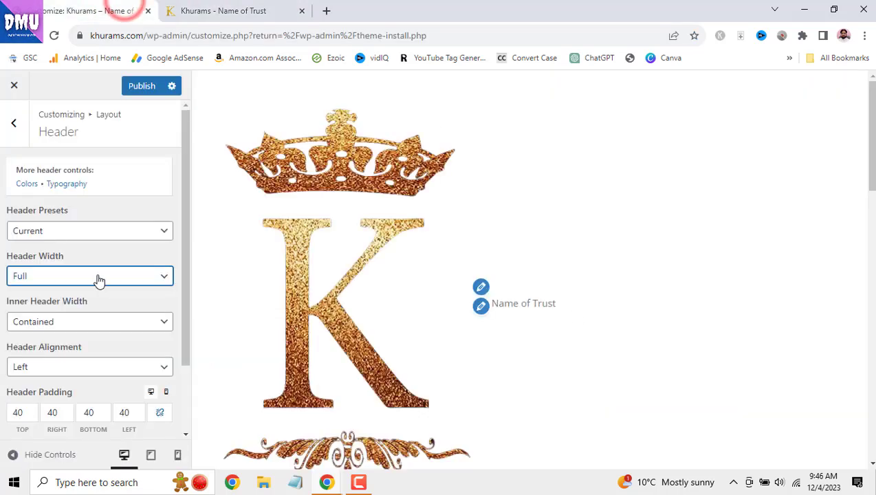
scroll(102, 278, down, 1)
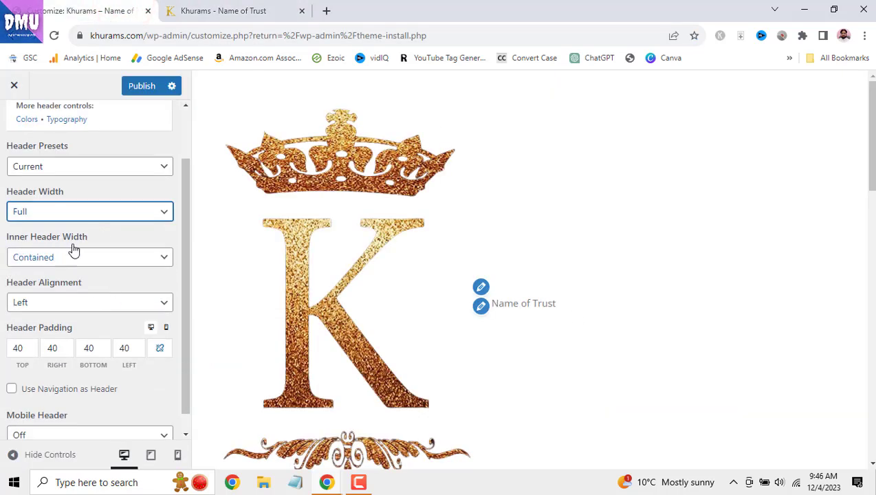
click(141, 267)
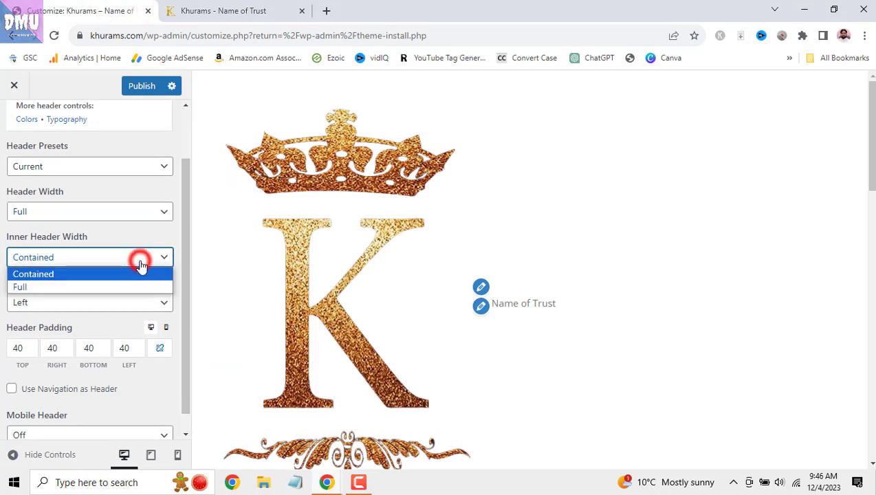
click(138, 258)
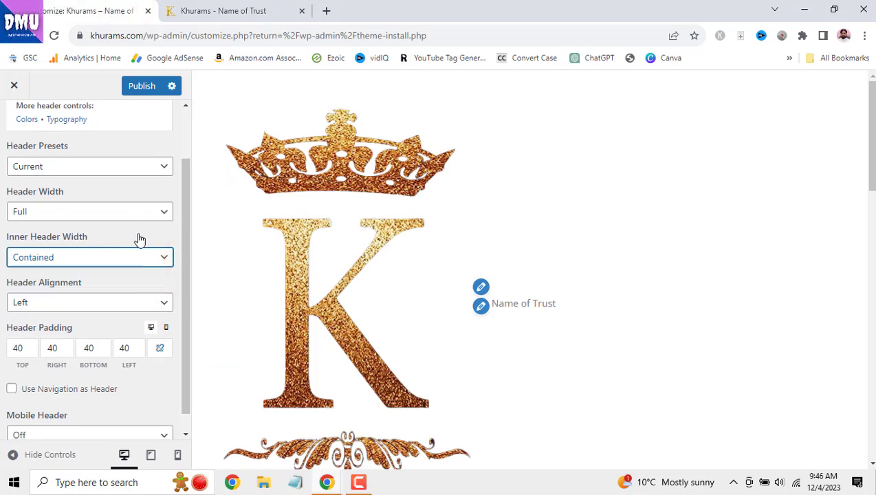
scroll(158, 262, down, 1)
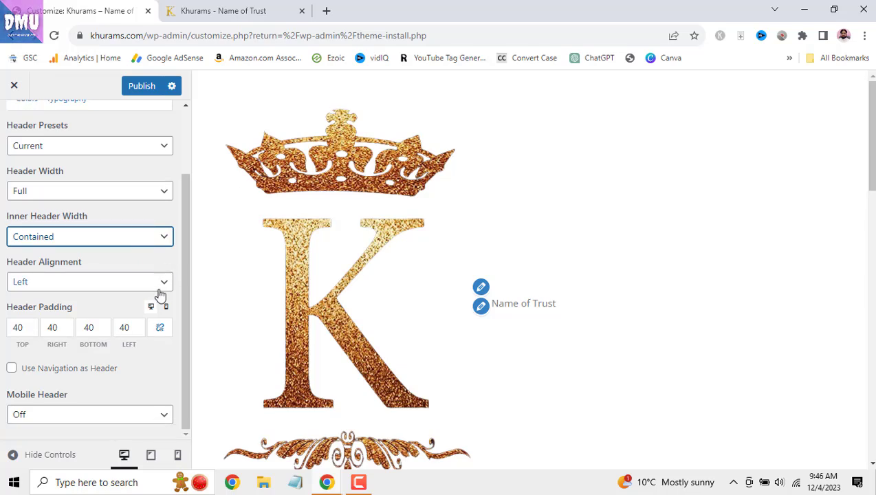
click(160, 289)
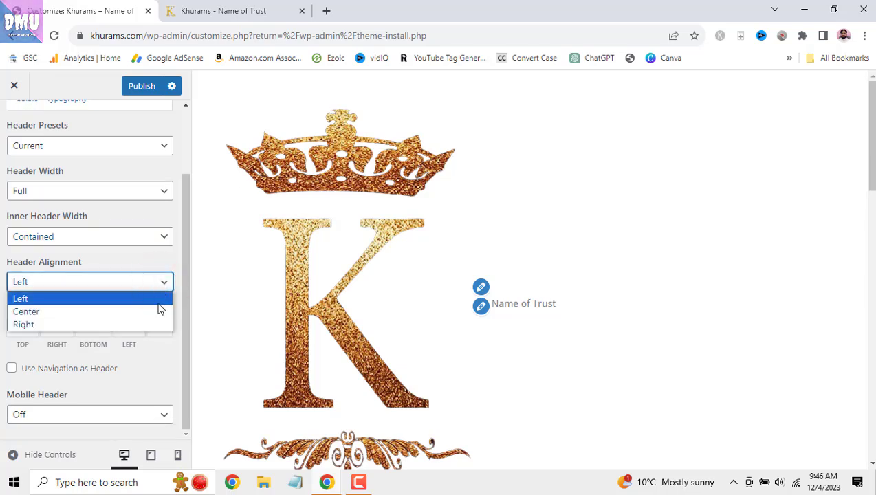
click(158, 300)
click(256, 11)
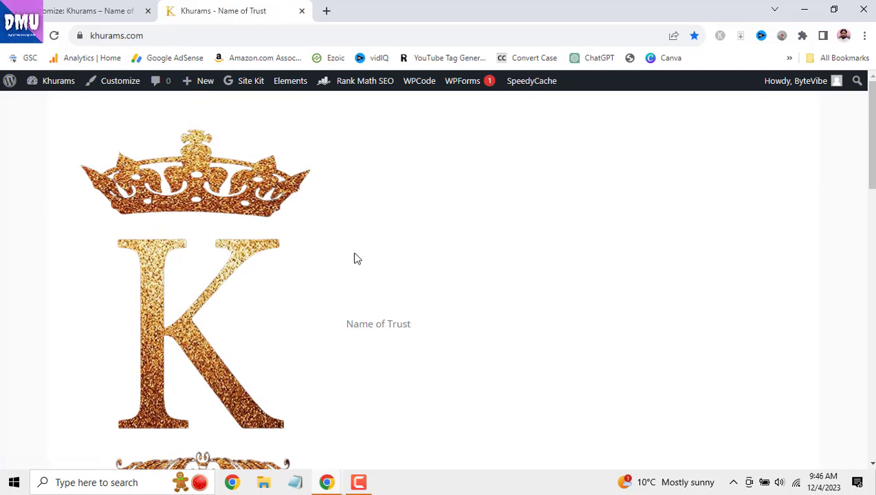
click(66, 9)
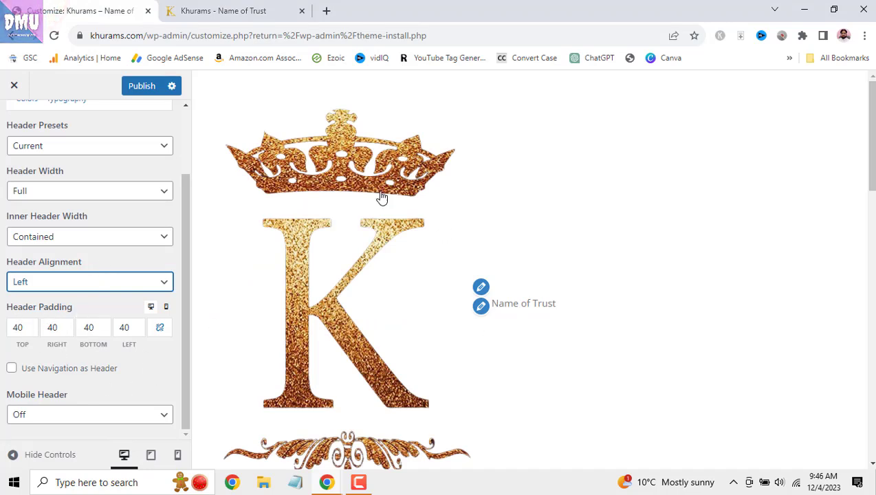
click(159, 329)
- Unlink the header padding, check its mobile values, enable Use Navigation as Header, and preview at mobile width
click(159, 328)
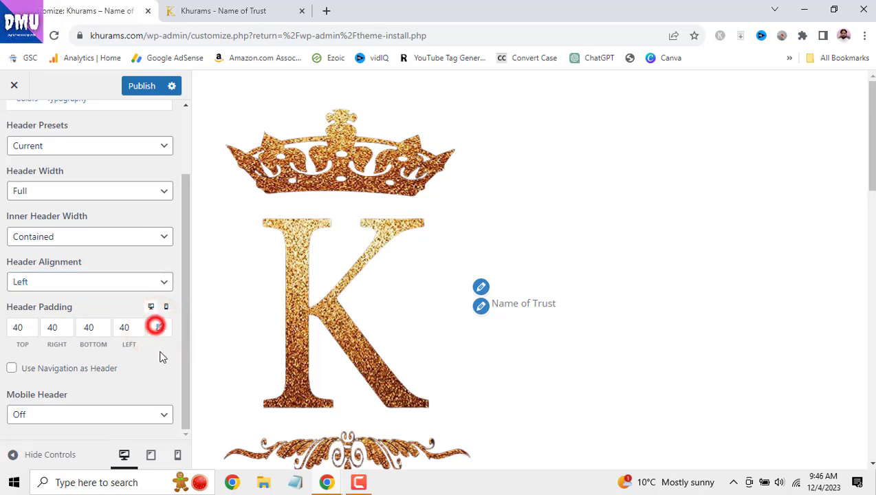
click(166, 308)
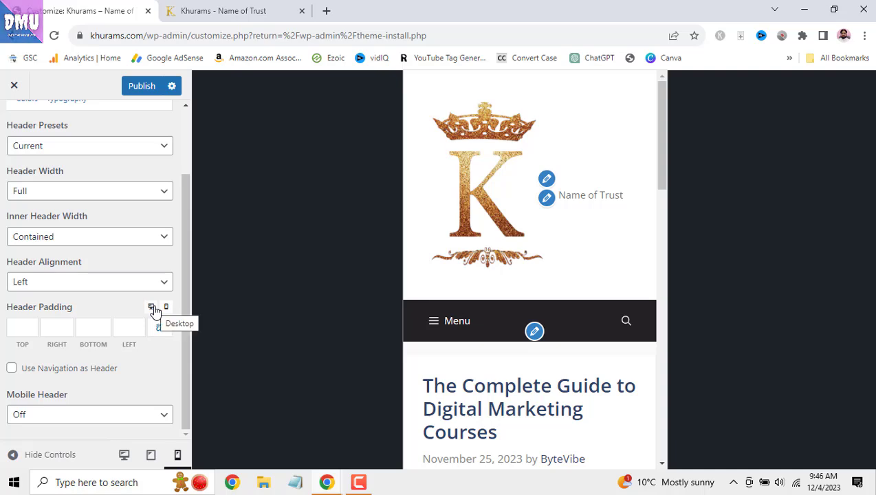
click(152, 307)
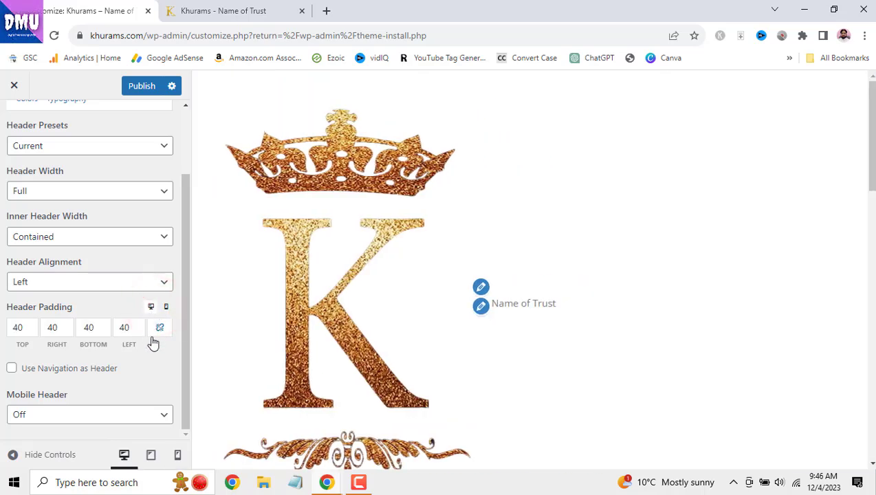
click(13, 369)
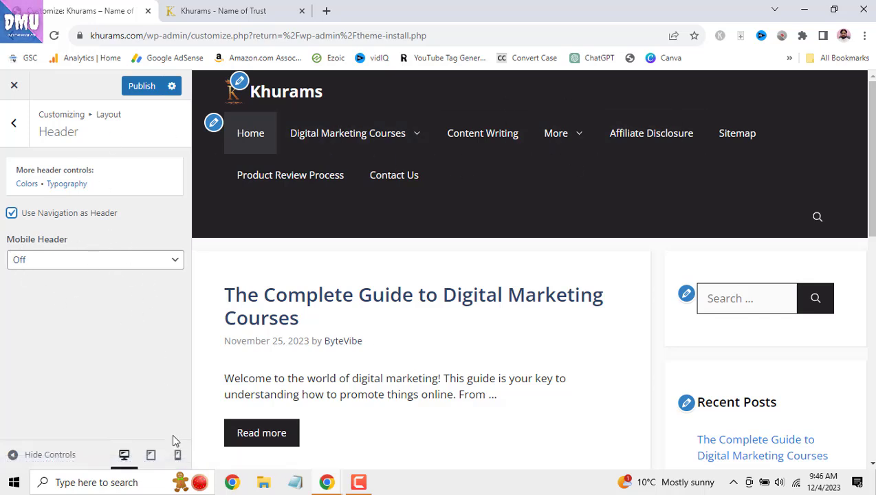
click(178, 455)
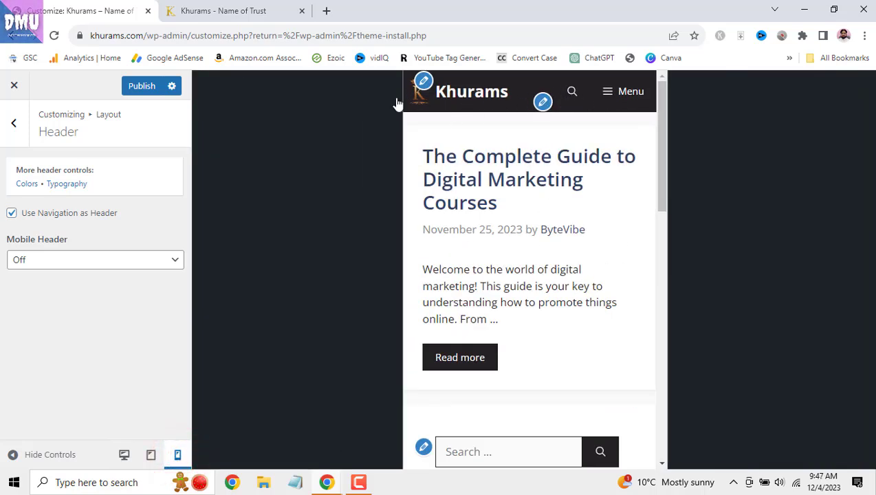
- Turn Mobile Header on with Branding Type set to Site Title
click(126, 262)
click(122, 287)
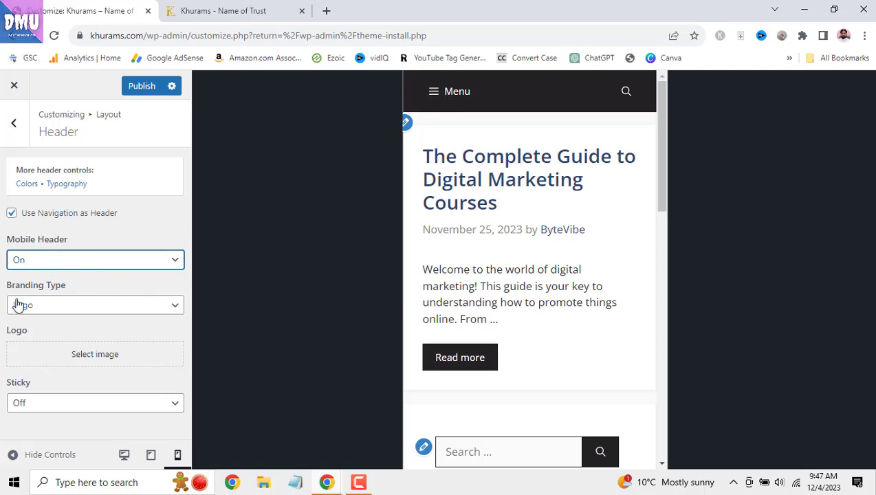
click(157, 310)
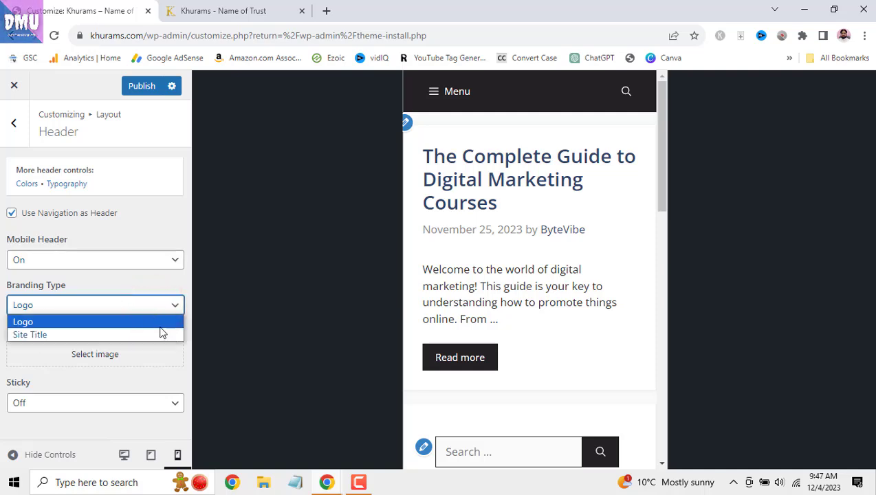
click(162, 334)
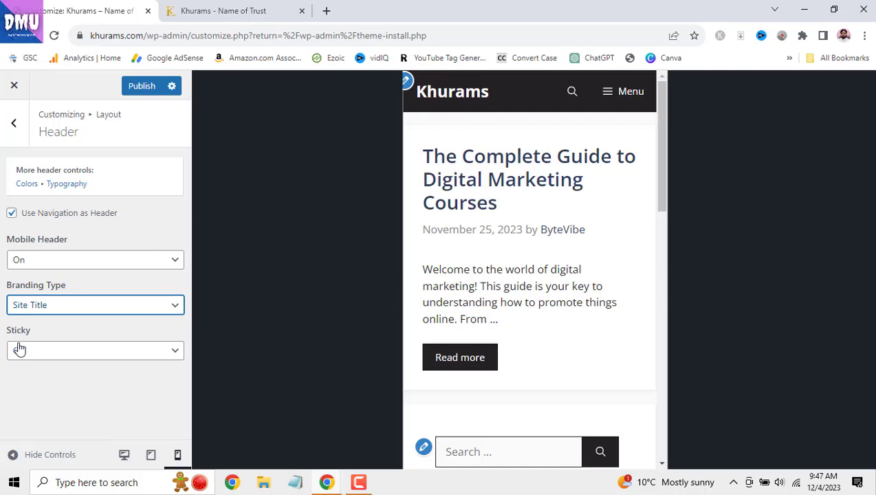
- Set the mobile header Sticky to On, publish, and go back to the desktop preview
scroll(596, 270, down, 6)
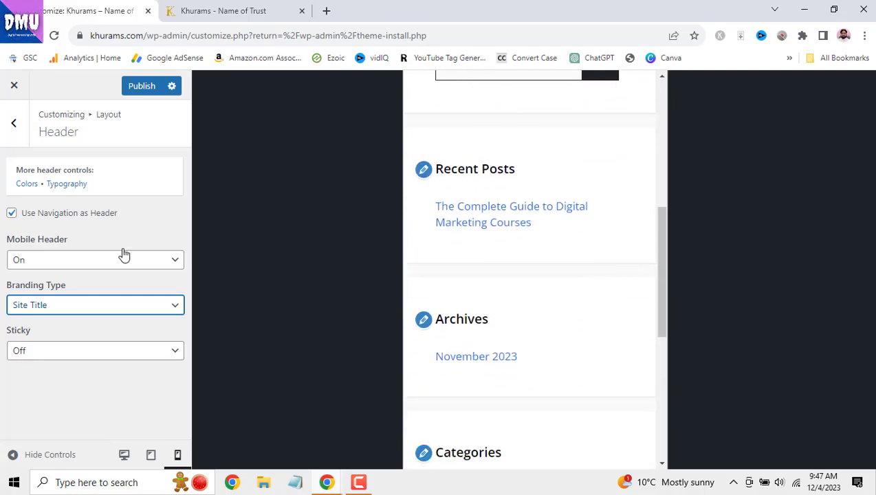
click(160, 353)
click(161, 366)
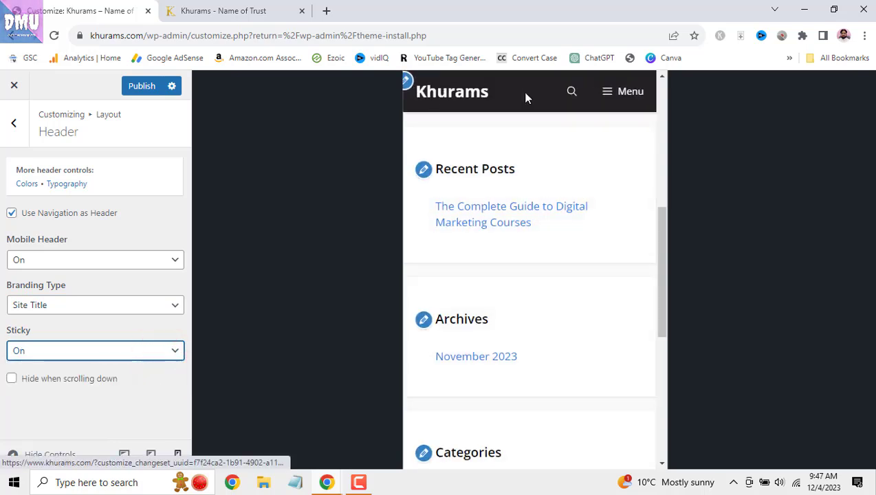
scroll(573, 260, down, 5)
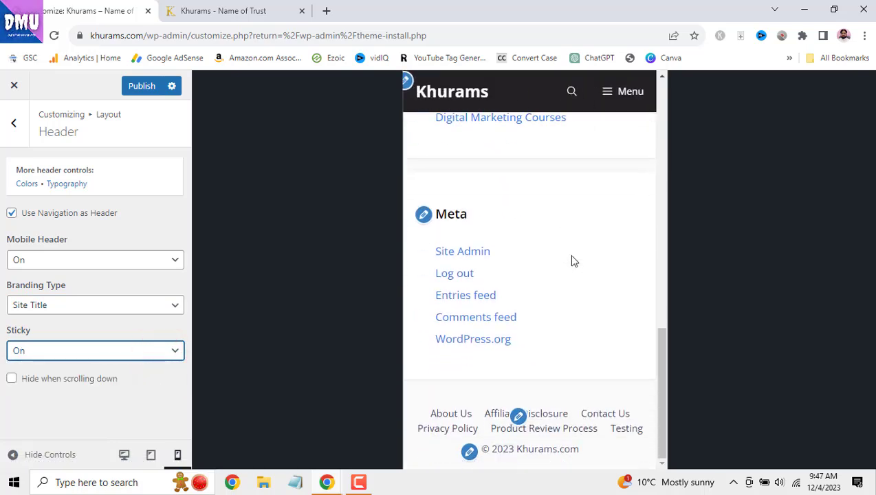
scroll(572, 260, up, 5)
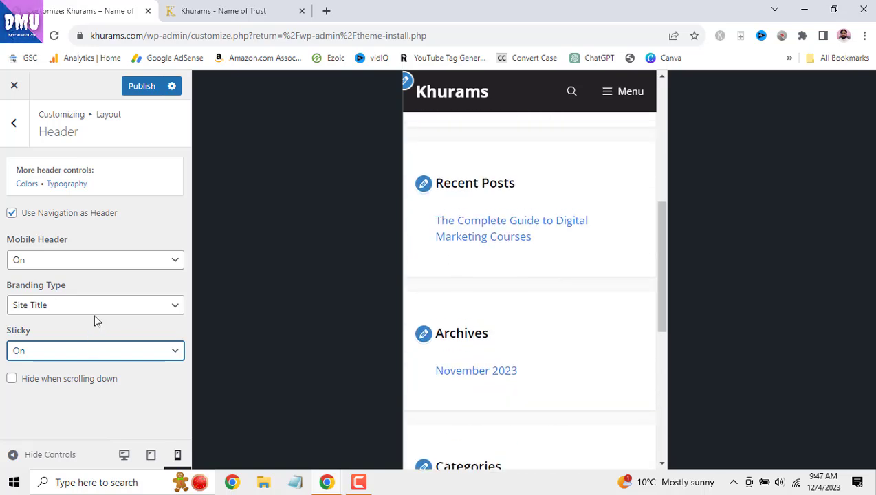
click(141, 86)
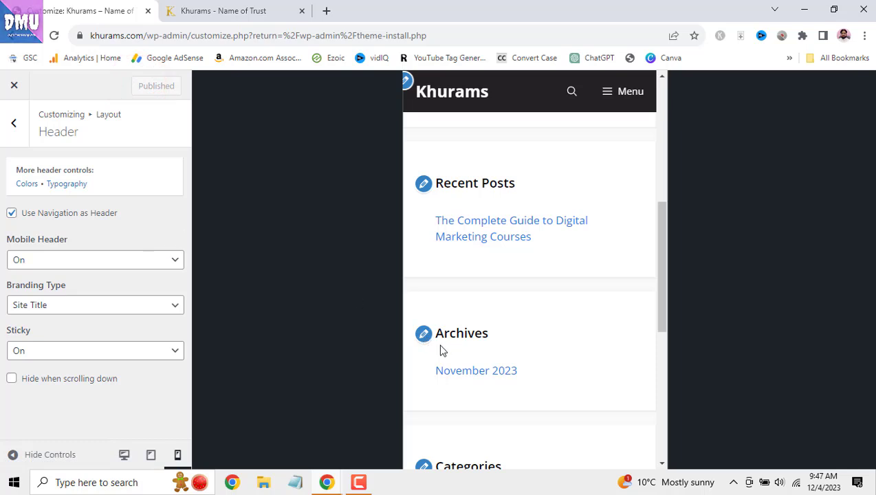
click(124, 454)
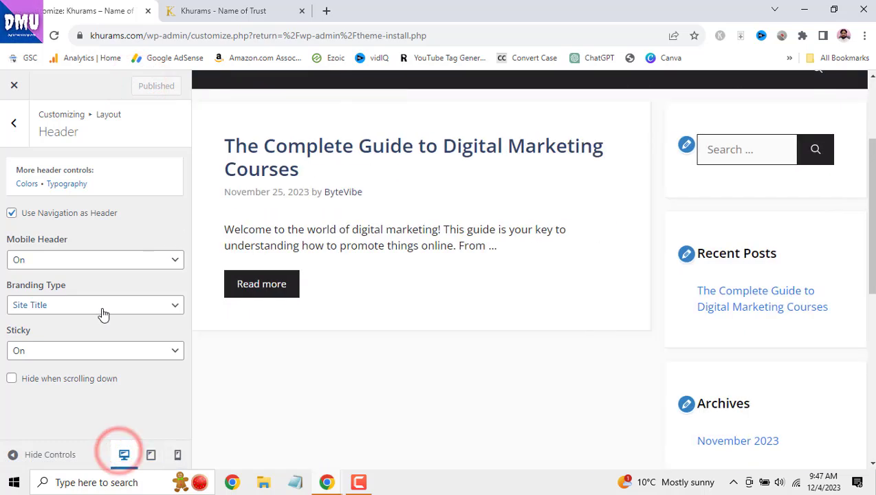
- Return to the Layout list and open Primary Navigation
click(13, 122)
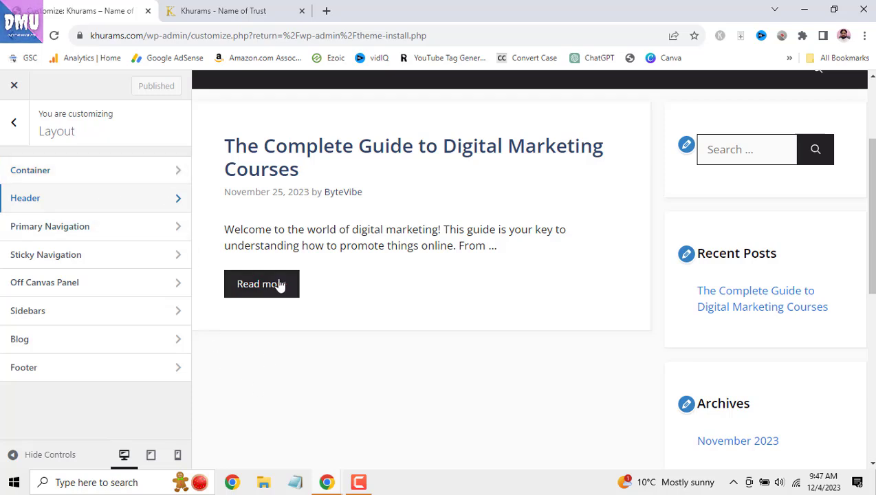
scroll(482, 362, up, 3)
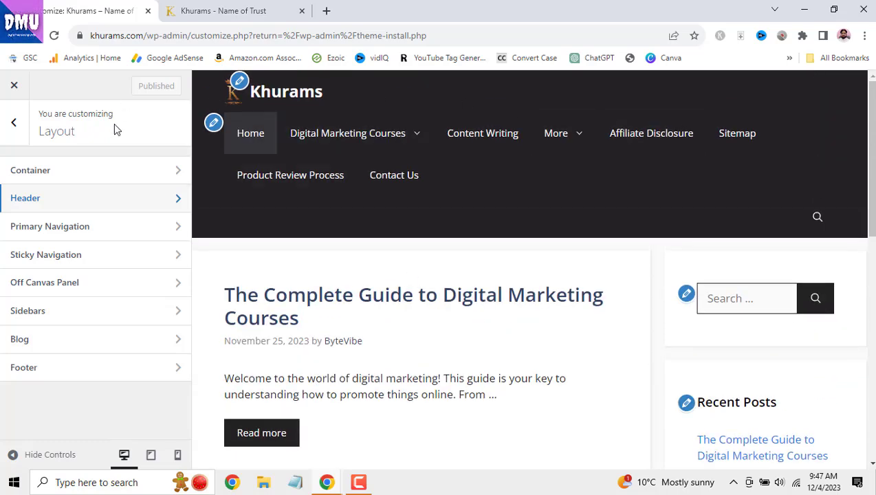
click(98, 230)
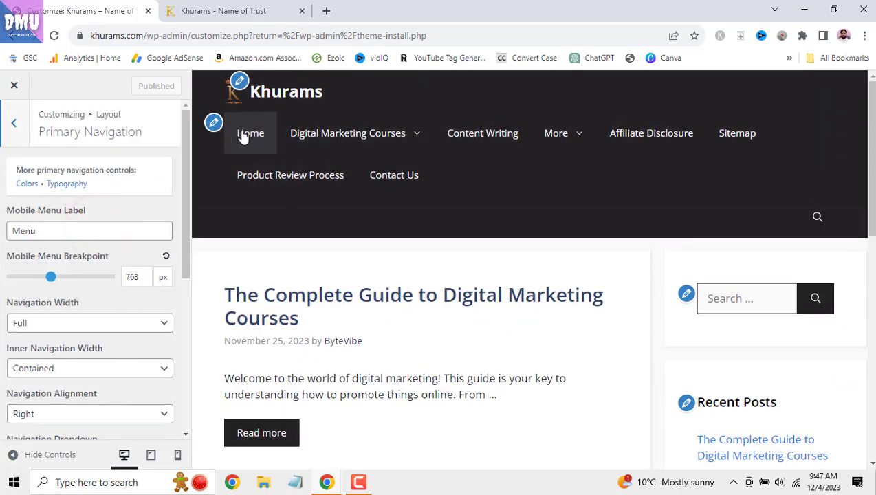
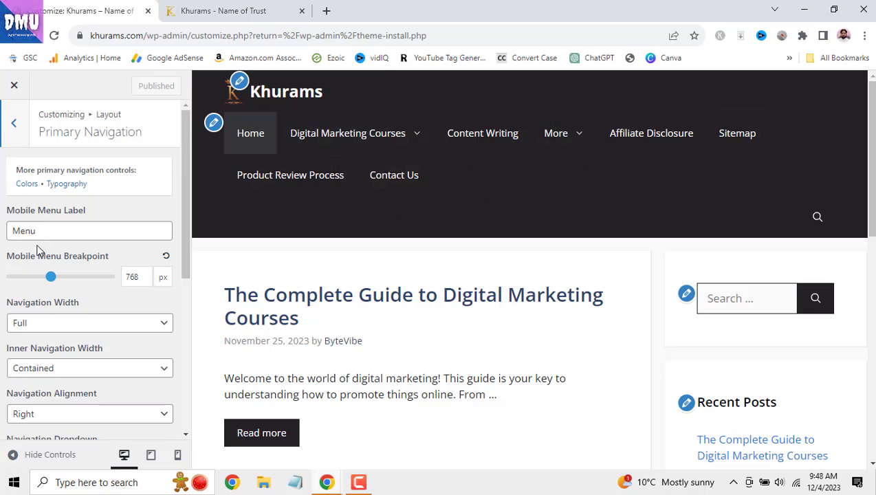
- Switch the preview to the phone layout and test the mobile menu toggle
click(178, 455)
click(624, 97)
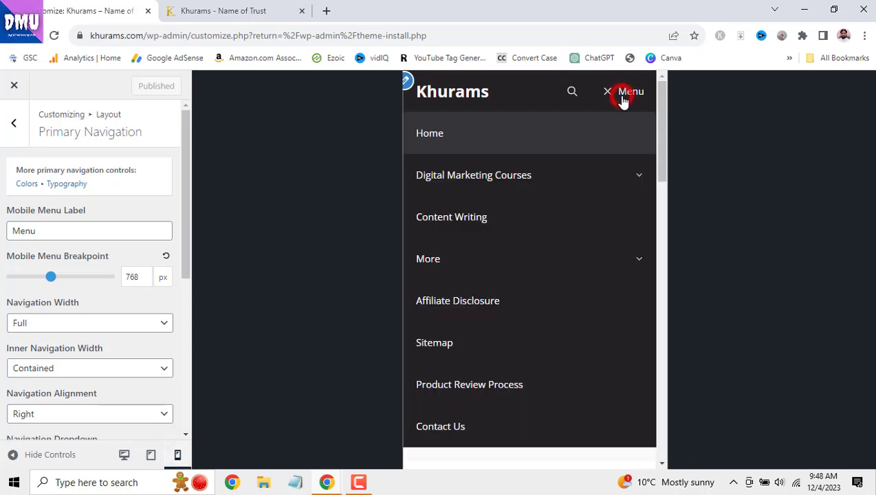
click(624, 98)
click(624, 97)
click(624, 97)
- Clear the Mobile Menu Label, check the unlabelled toggle, then retype it as 'Menu'
double_click(39, 228)
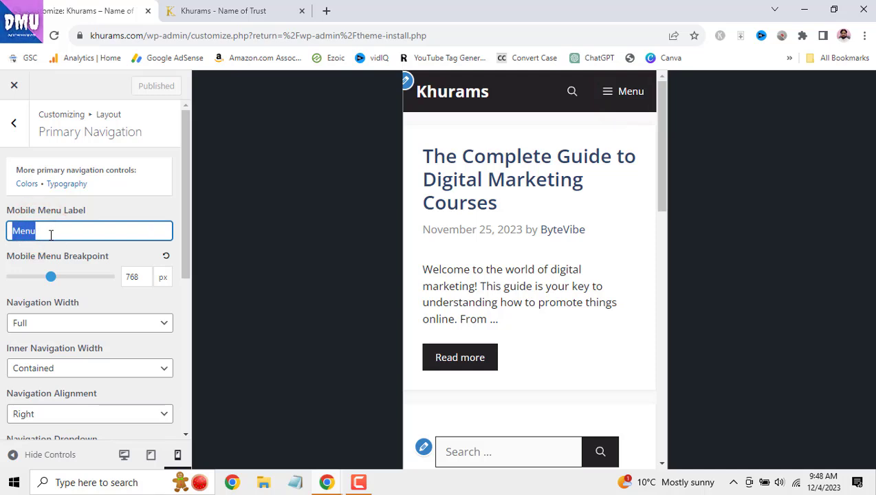
key(BackSpace)
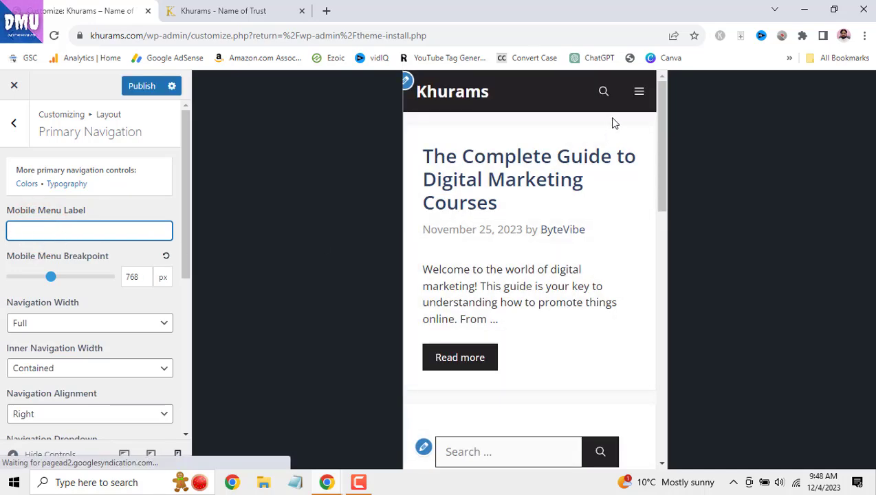
click(640, 96)
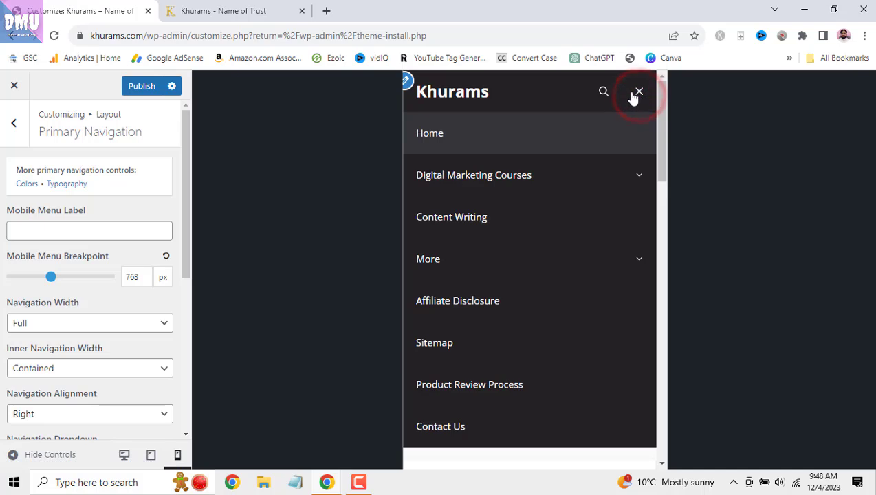
click(640, 96)
click(46, 231)
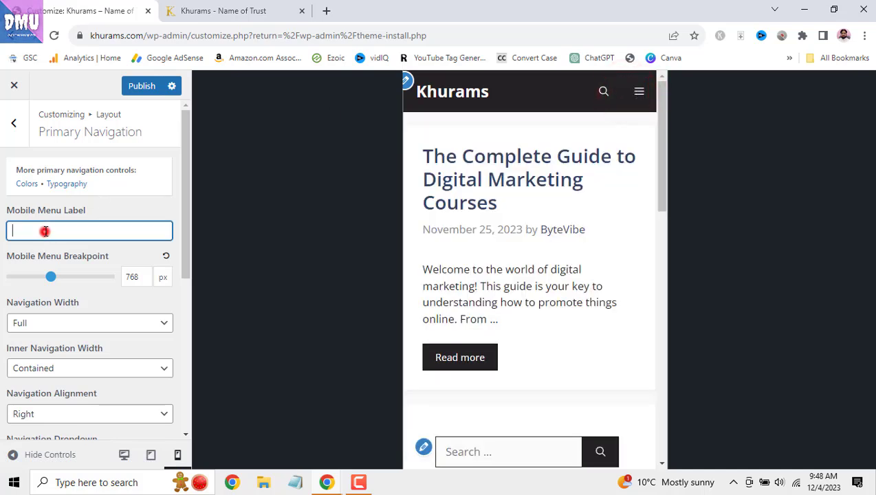
text(Menu)
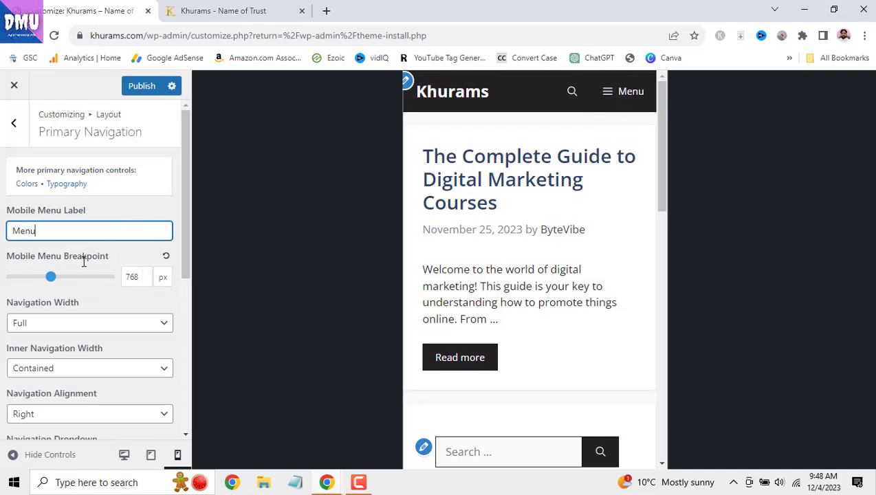
- Try raising the mobile menu breakpoint to 1840 px and test the menu in the preview
drag(51, 277, 116, 290)
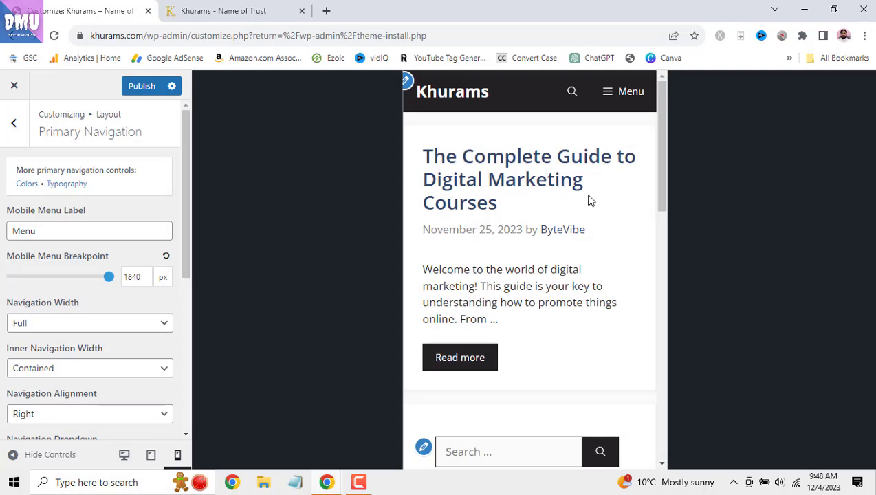
click(630, 91)
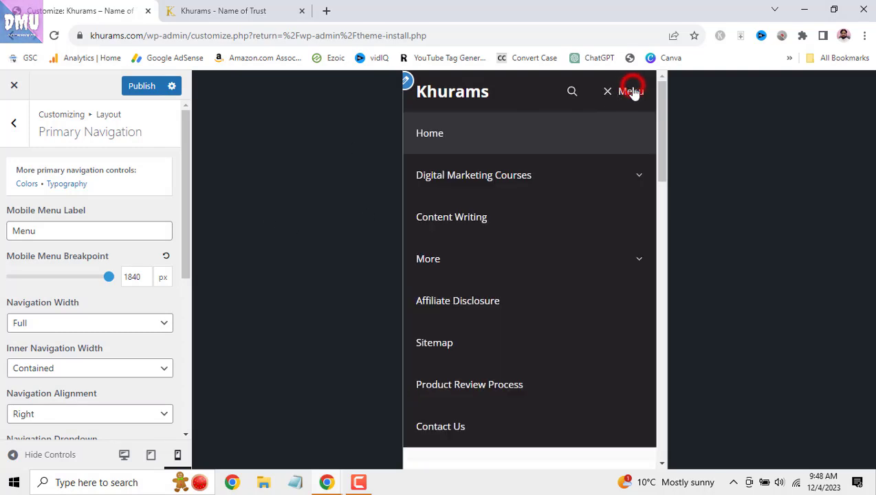
click(630, 92)
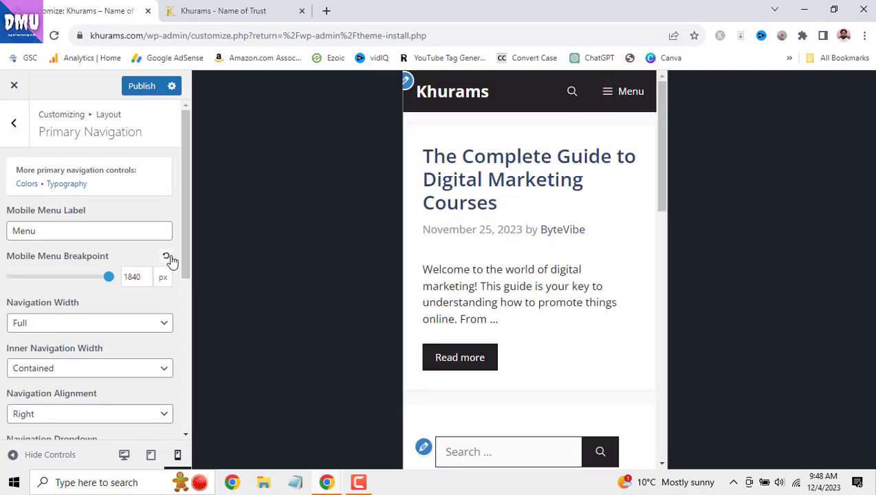
scroll(129, 282, down, 1)
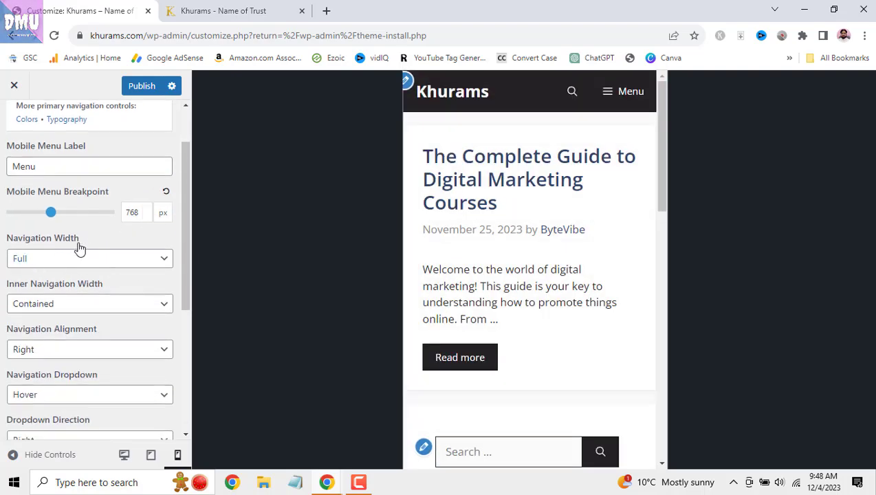
- Return the preview to desktop and reload the live site to compare
click(125, 455)
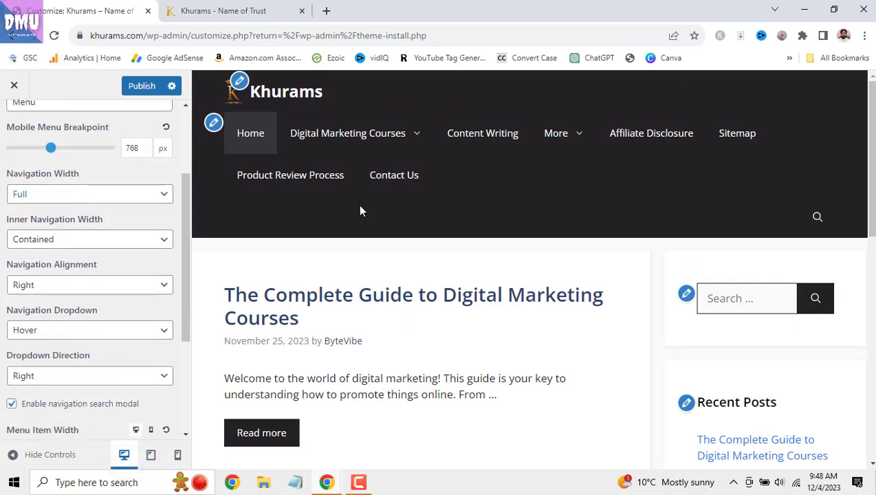
click(192, 10)
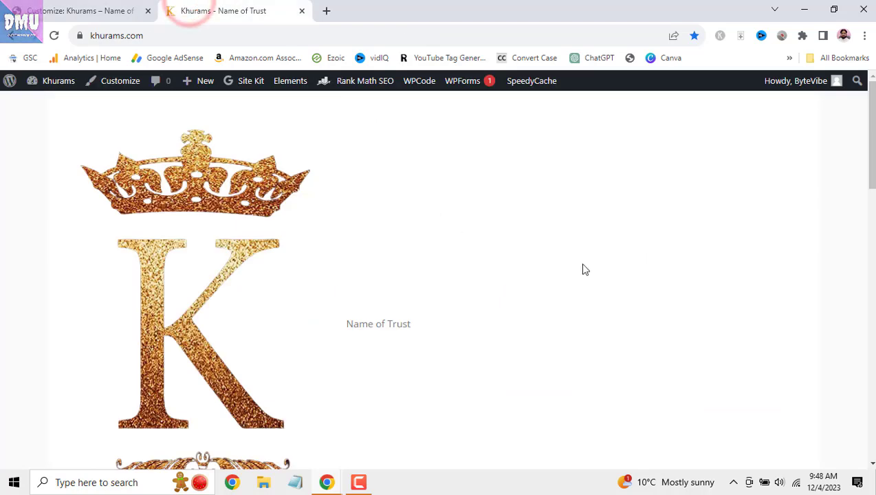
scroll(564, 269, down, 1)
click(54, 36)
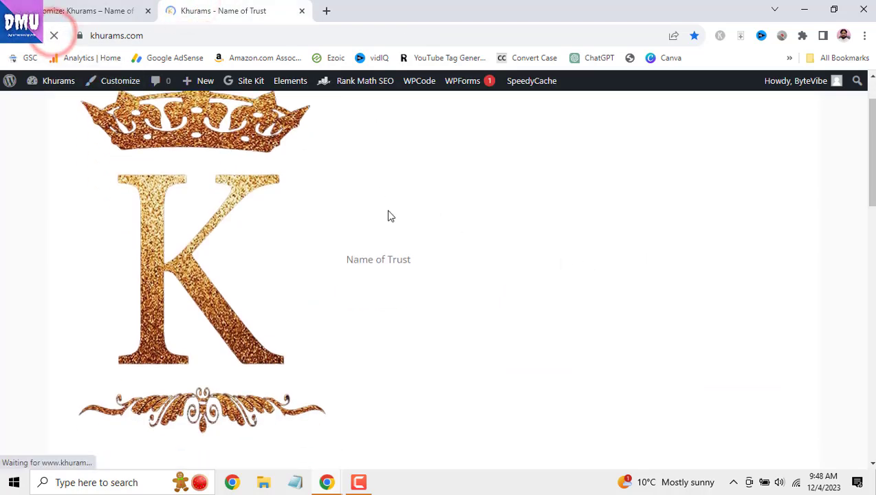
scroll(401, 249, up, 2)
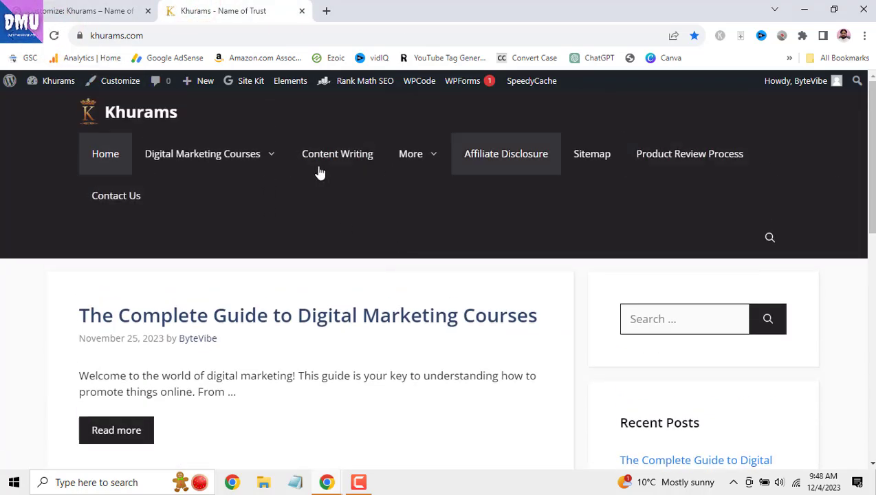
click(110, 12)
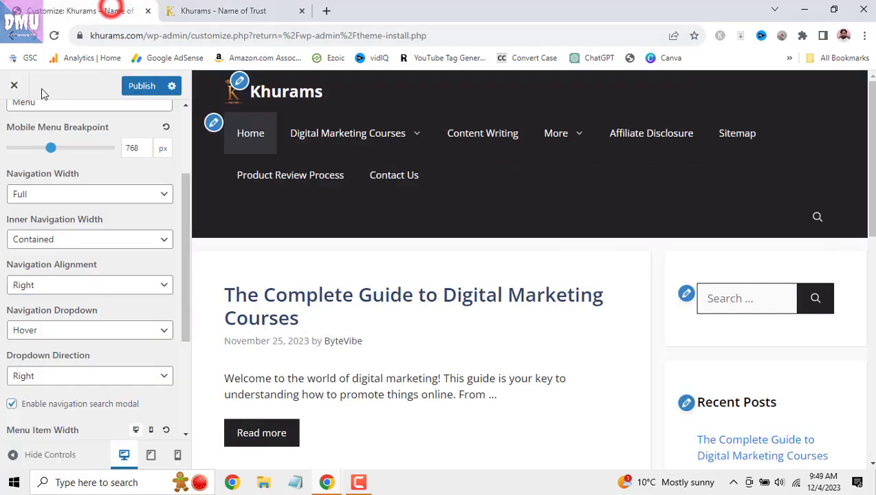
- Set Navigation Width to Contained, publish, and verify the boxed bar on the reloaded live site
click(123, 197)
click(128, 220)
click(142, 85)
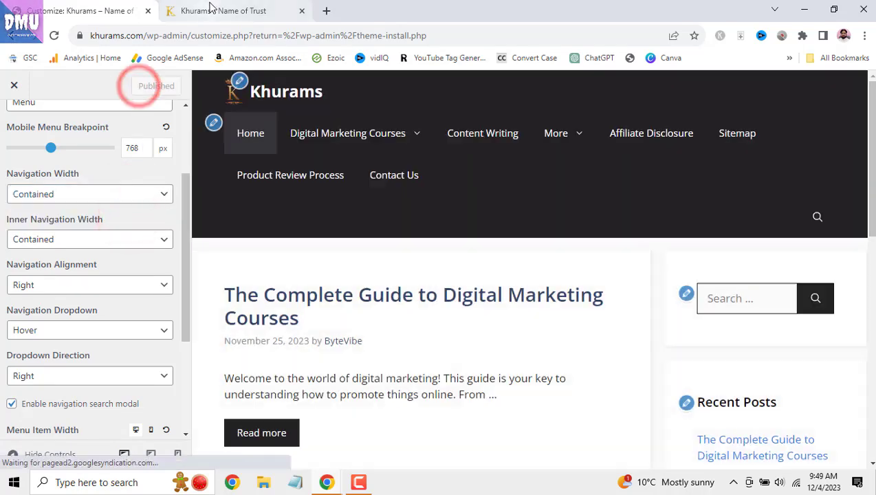
click(205, 11)
click(54, 36)
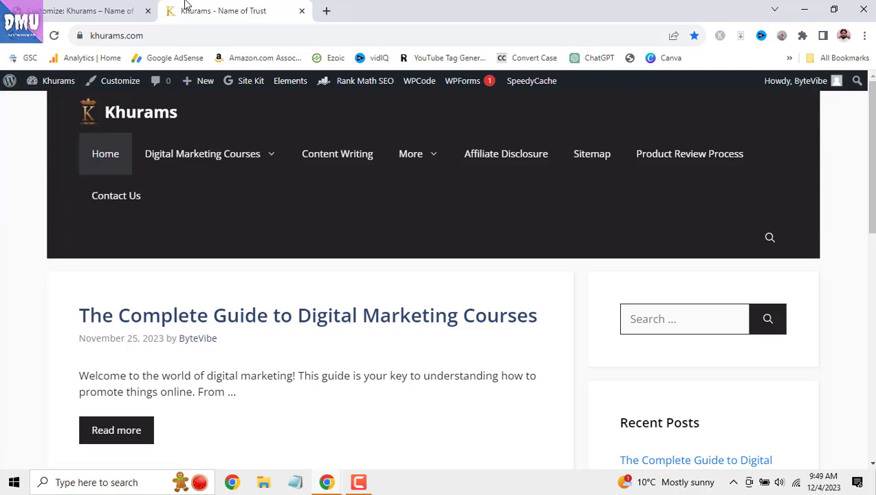
click(90, 11)
- Set Navigation Width back to Full, keeping inner navigation width Contained, and glance at the live site
click(126, 194)
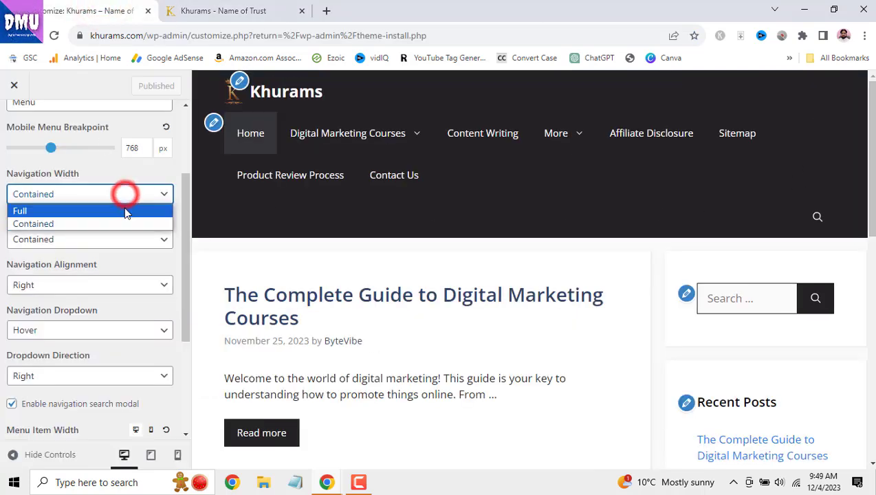
click(124, 207)
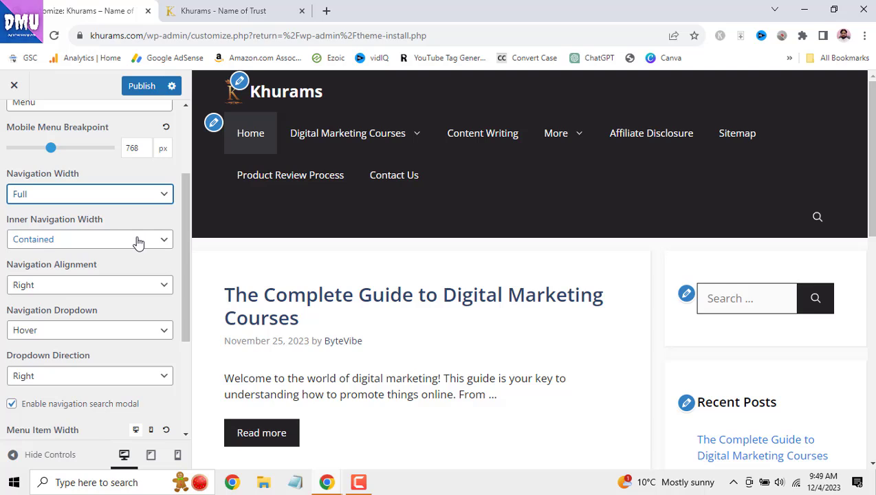
click(129, 236)
click(129, 237)
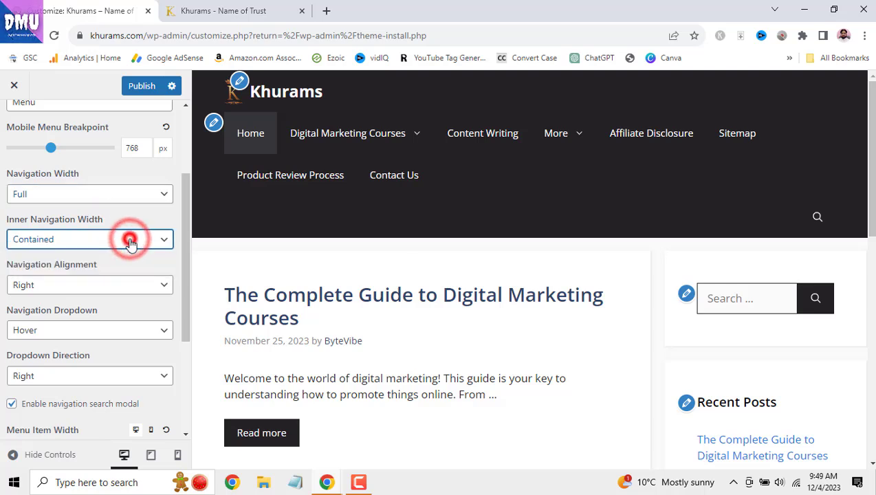
scroll(130, 238, down, 1)
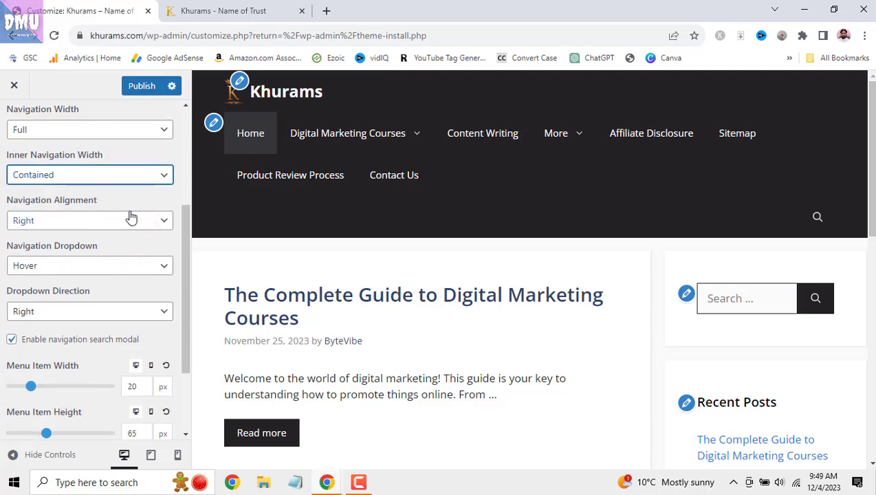
click(244, 9)
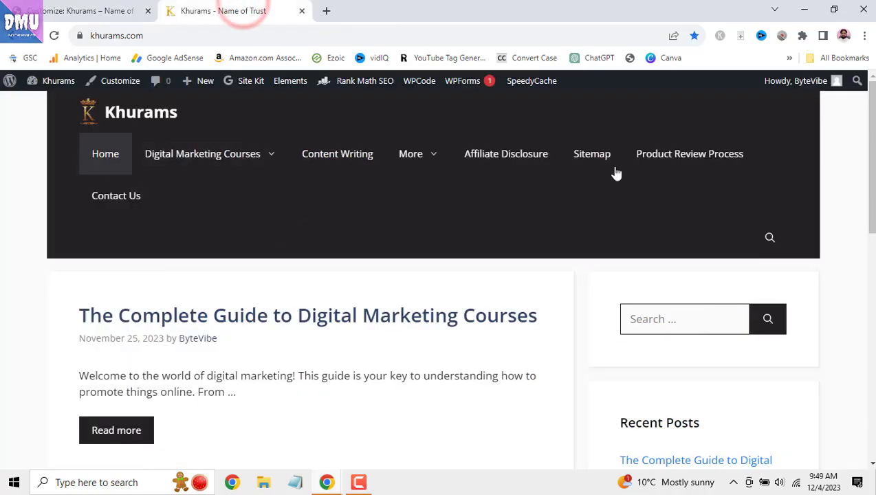
click(81, 10)
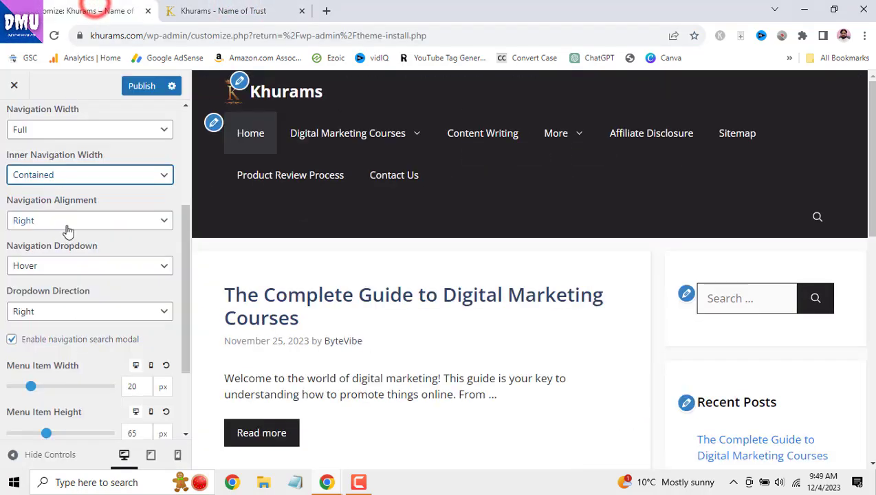
- Try Center and Right navigation alignment, settle on Left, publish, and open the live site
click(82, 222)
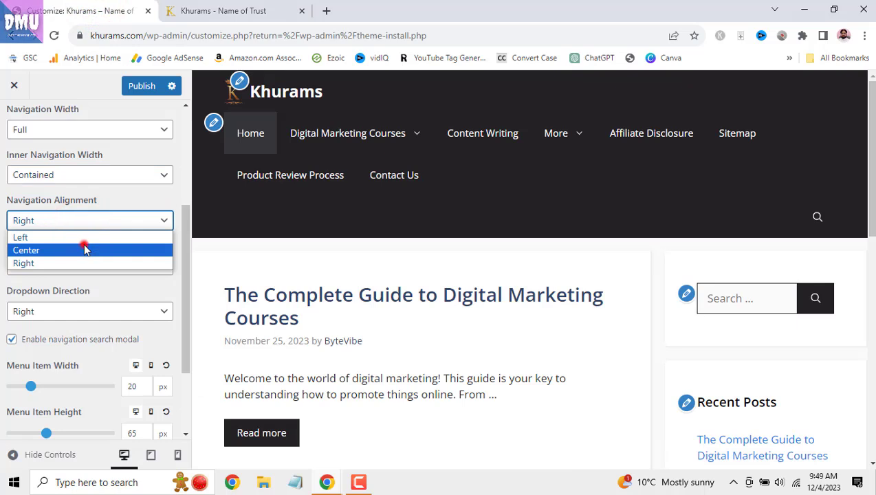
click(83, 248)
click(97, 221)
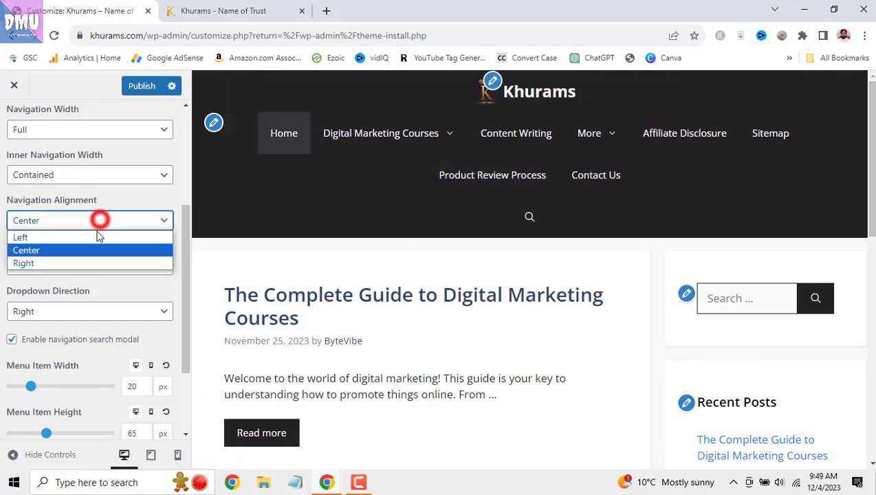
click(96, 235)
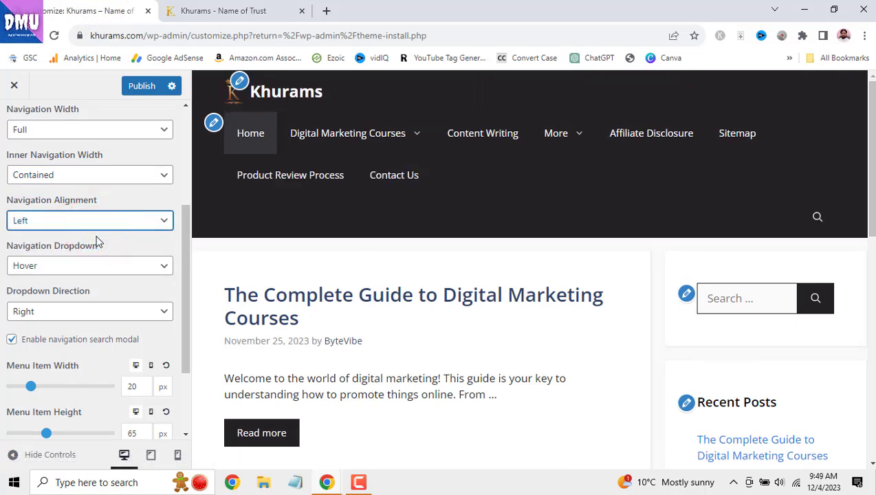
click(107, 224)
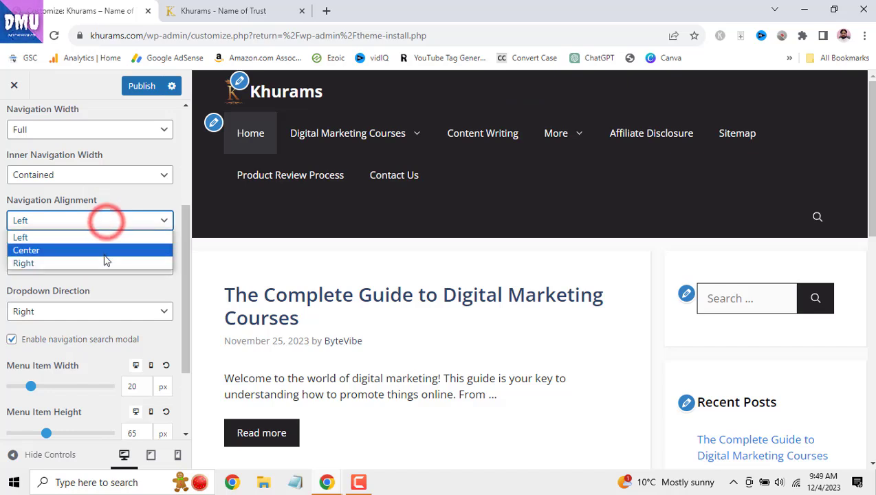
click(102, 260)
click(123, 221)
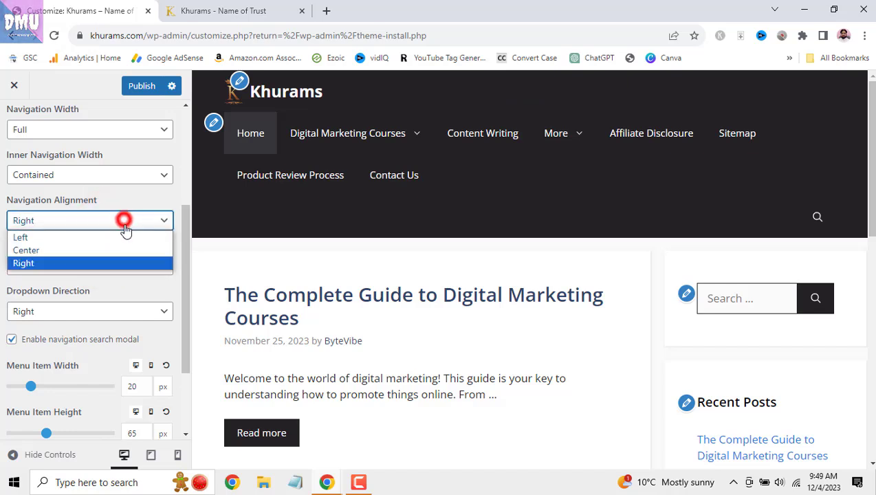
click(124, 236)
click(140, 86)
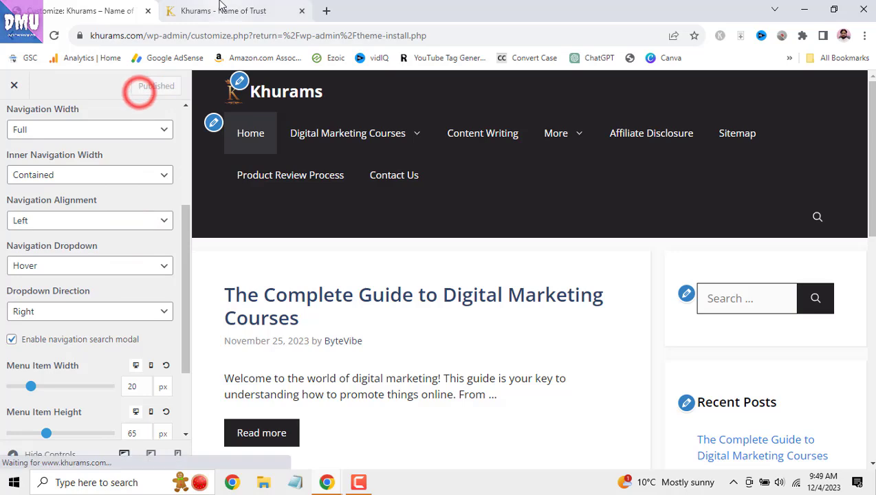
click(217, 10)
click(53, 35)
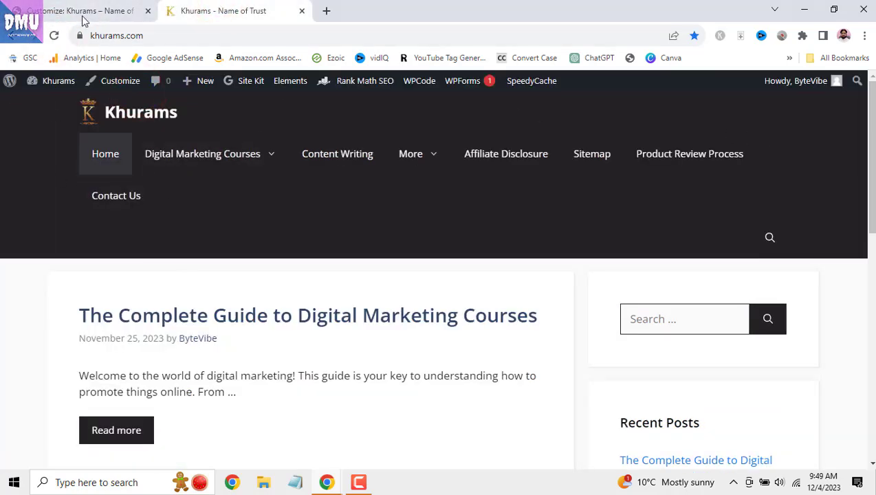
- Set Navigation Dropdown to Click and test opening the More submenu in the preview
click(81, 18)
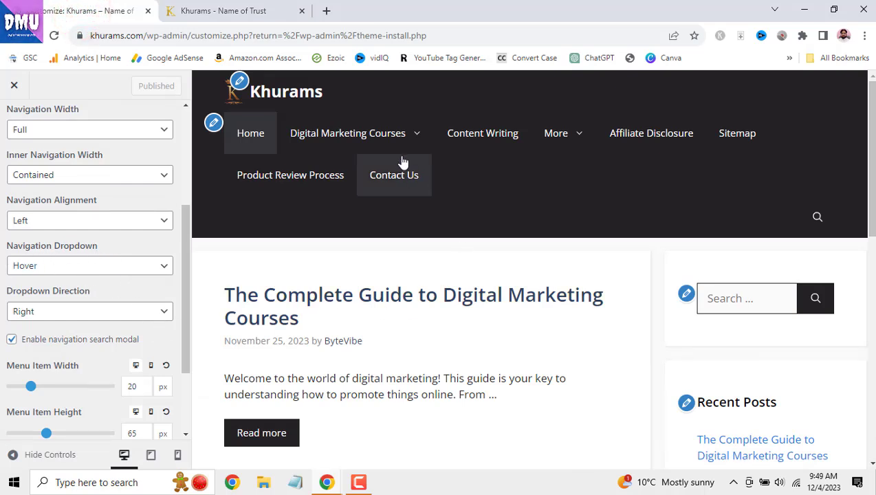
mouse_move(403, 140)
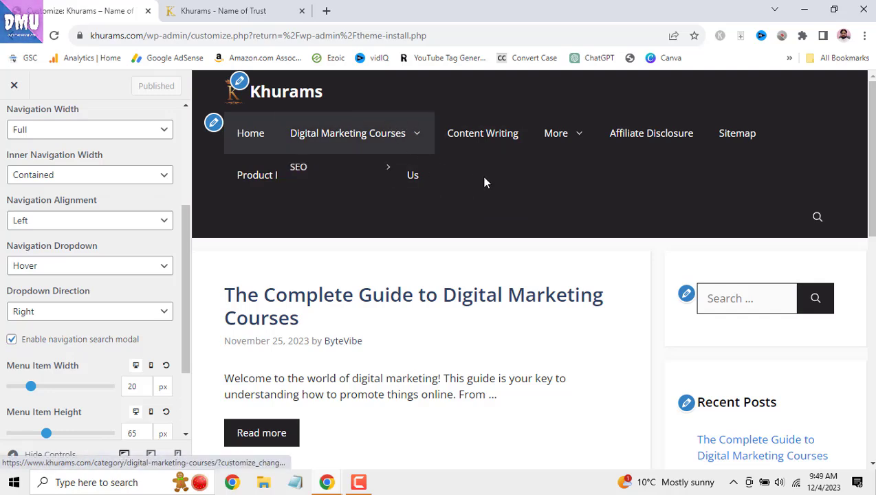
mouse_move(542, 135)
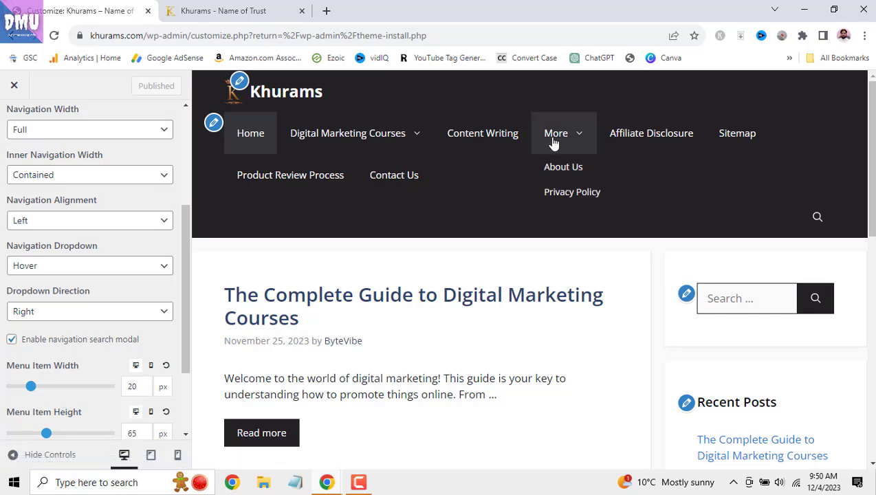
click(155, 266)
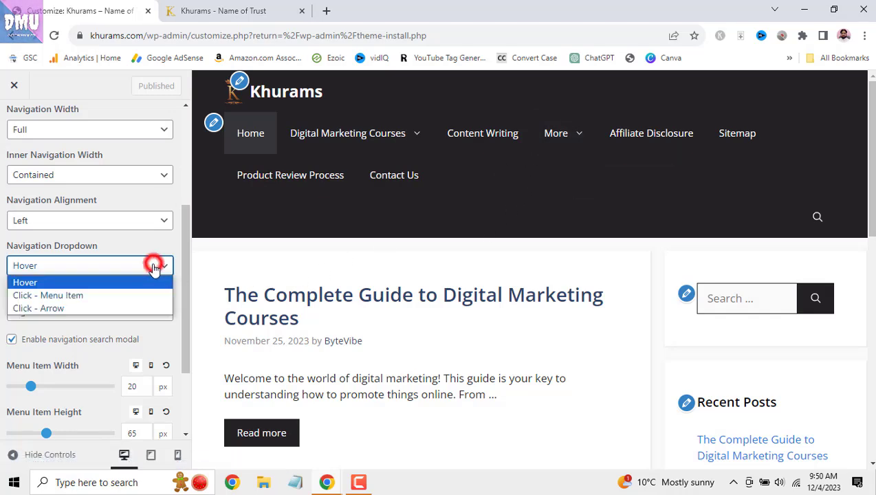
click(147, 296)
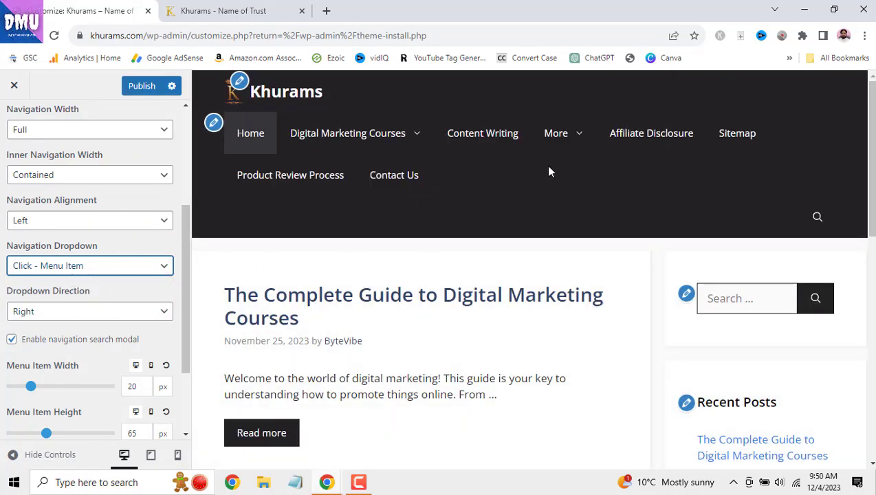
click(556, 138)
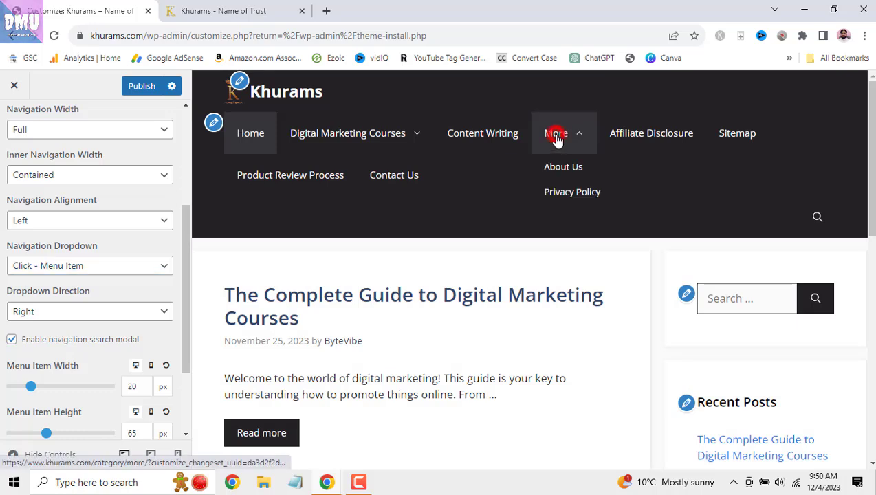
click(557, 135)
- Keep Dropdown Direction Right, switch the dropdown to Click Arrow, and test it, loading the More category page
click(145, 318)
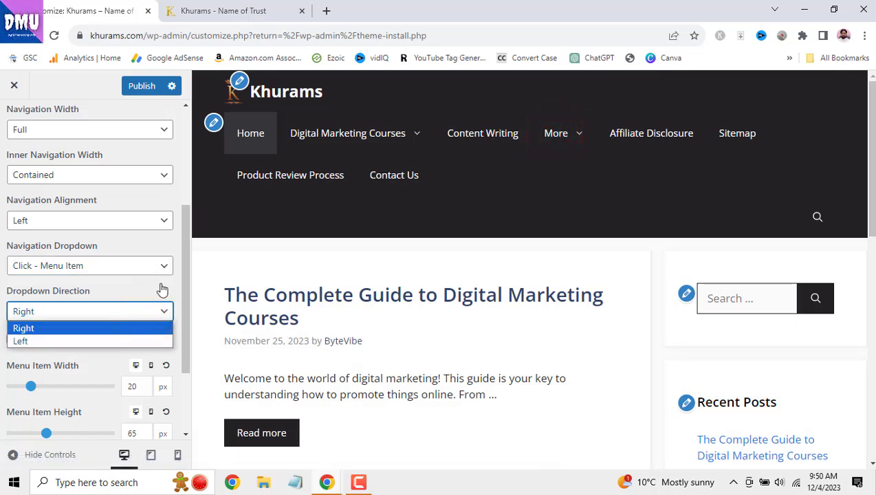
click(160, 289)
click(101, 265)
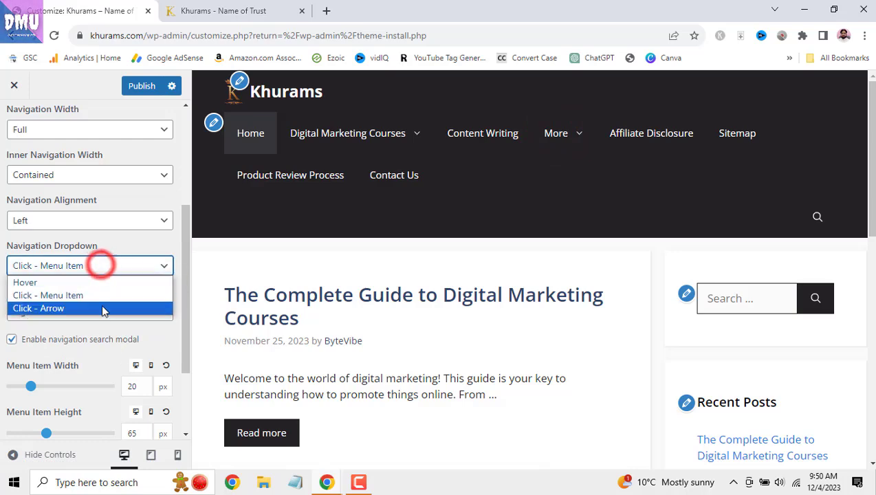
click(102, 308)
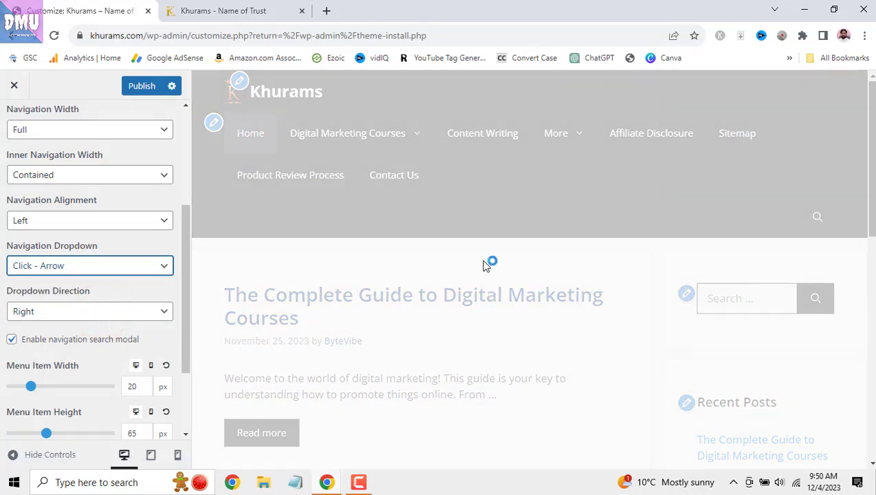
click(580, 136)
click(580, 136)
click(563, 135)
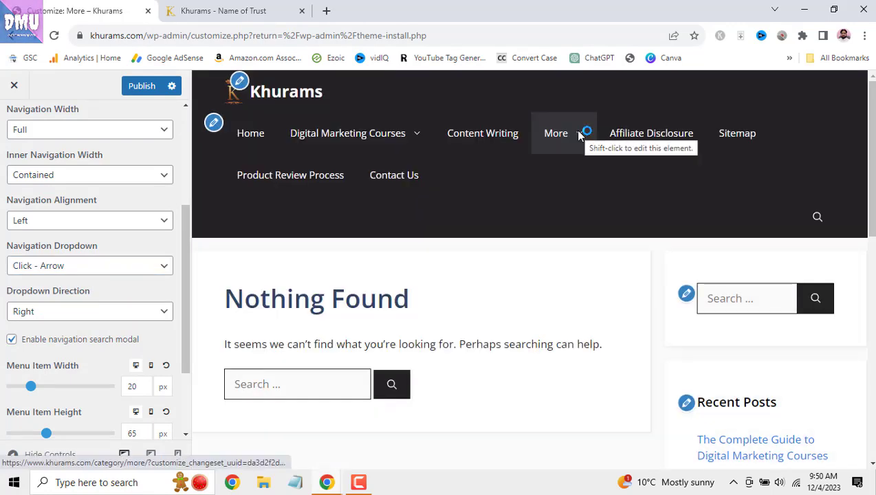
click(580, 137)
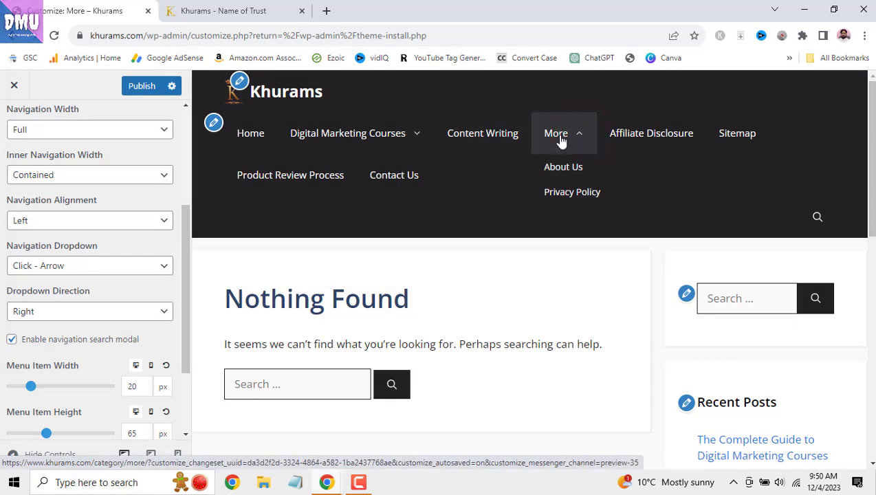
click(566, 137)
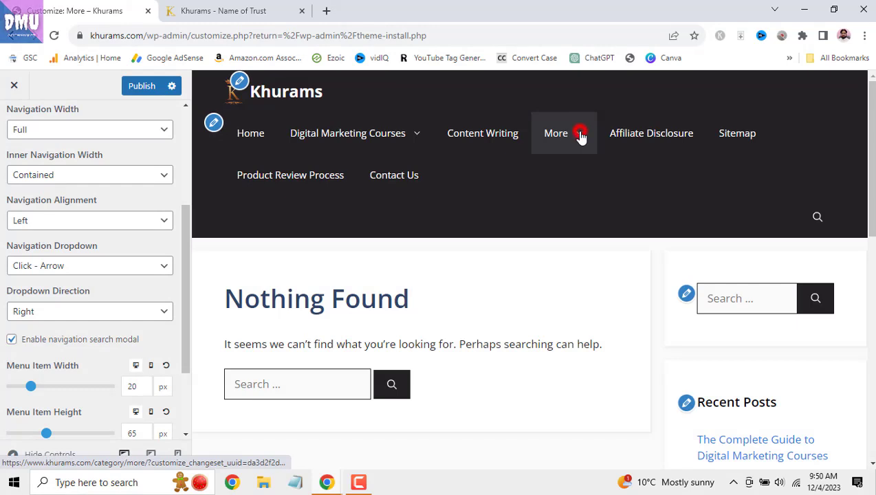
click(581, 137)
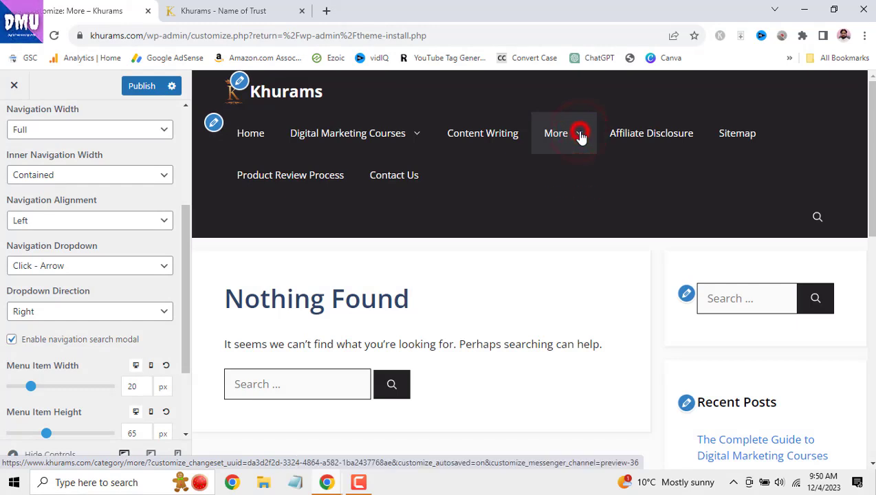
- Set the dropdown back to Hover, preview Dropdown Direction Left, then return it to Right
click(121, 268)
click(121, 283)
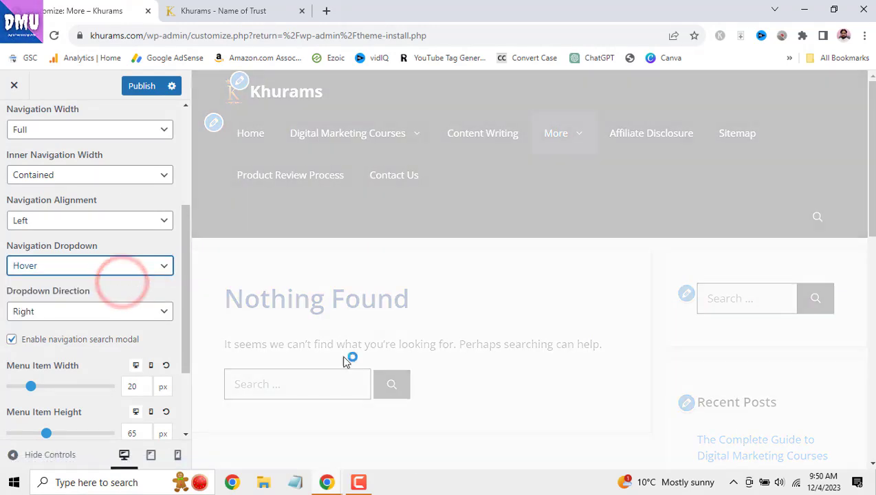
mouse_move(566, 149)
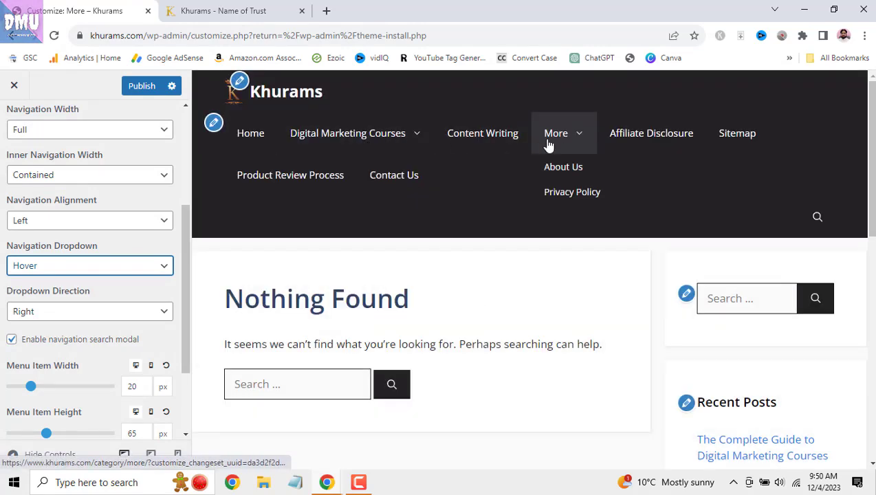
mouse_move(305, 142)
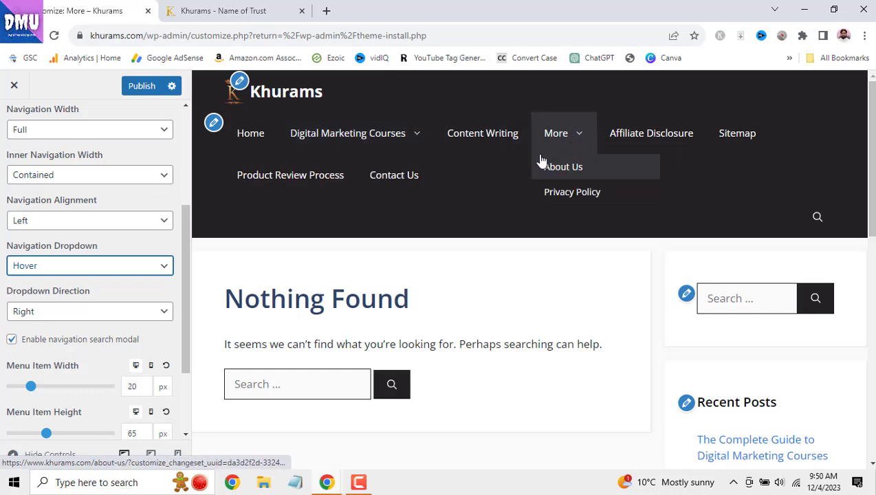
click(155, 313)
click(151, 340)
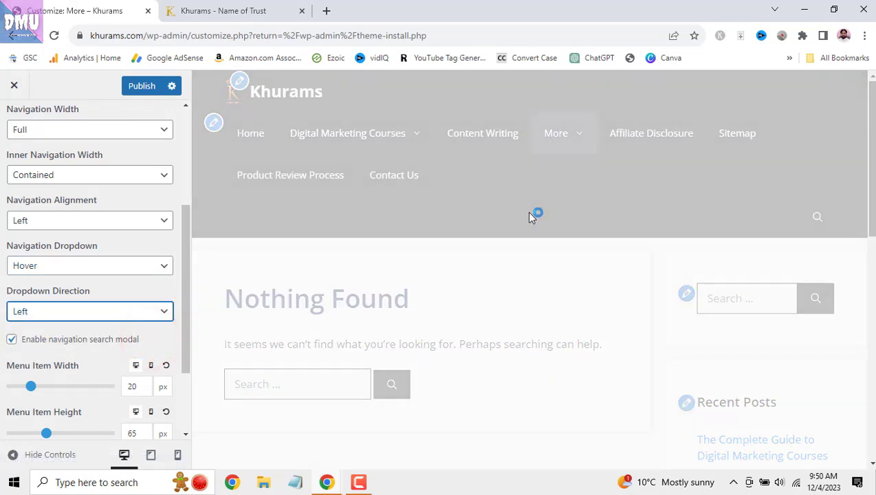
mouse_move(577, 139)
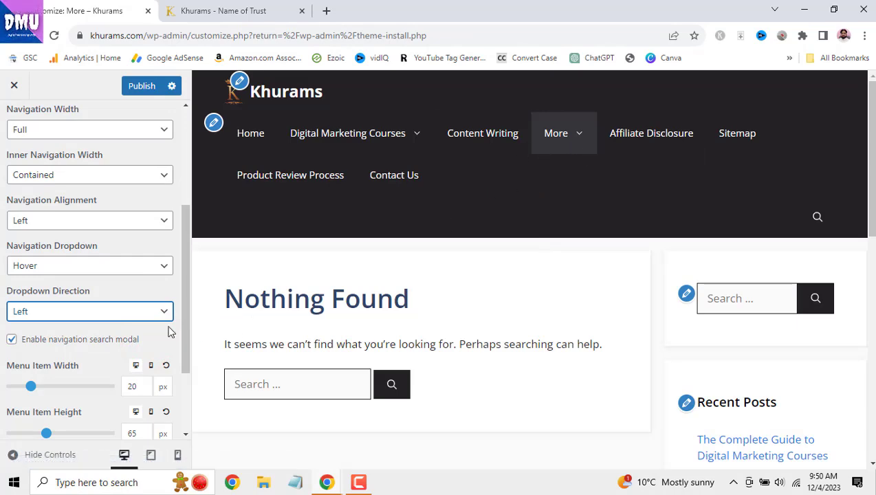
click(148, 313)
click(146, 328)
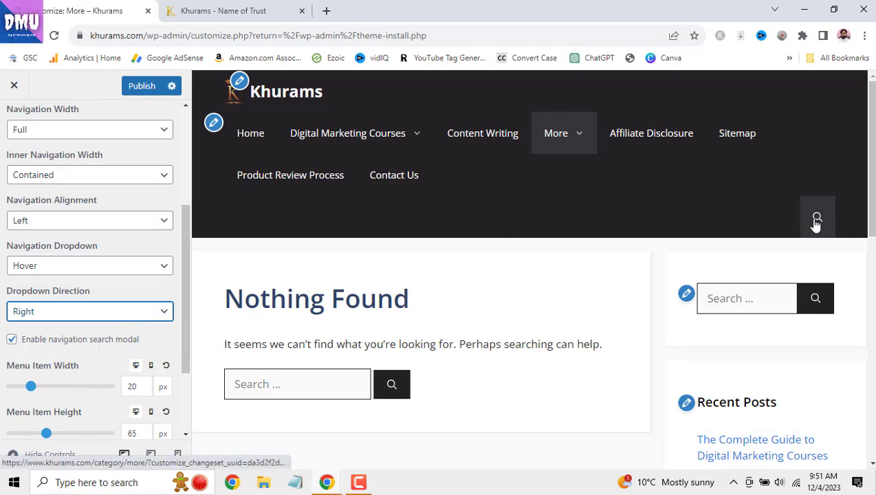
- Test the header search overlay, then disable the navigation search modal
click(29, 344)
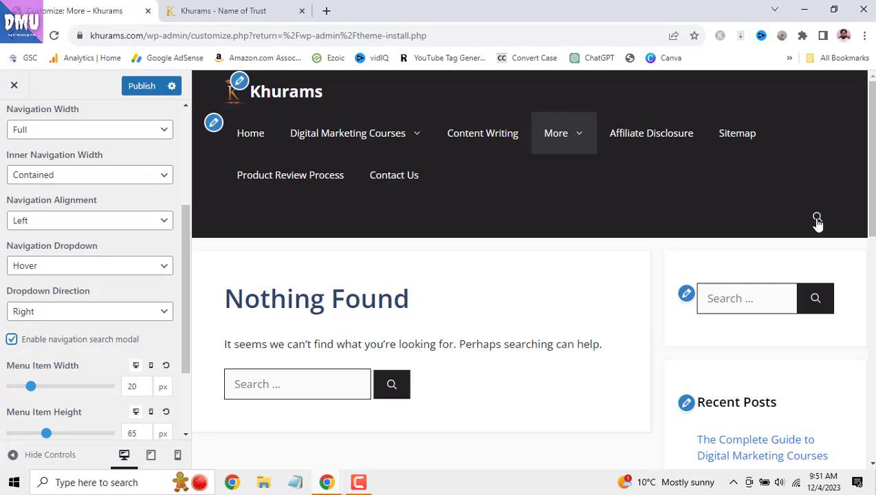
click(817, 219)
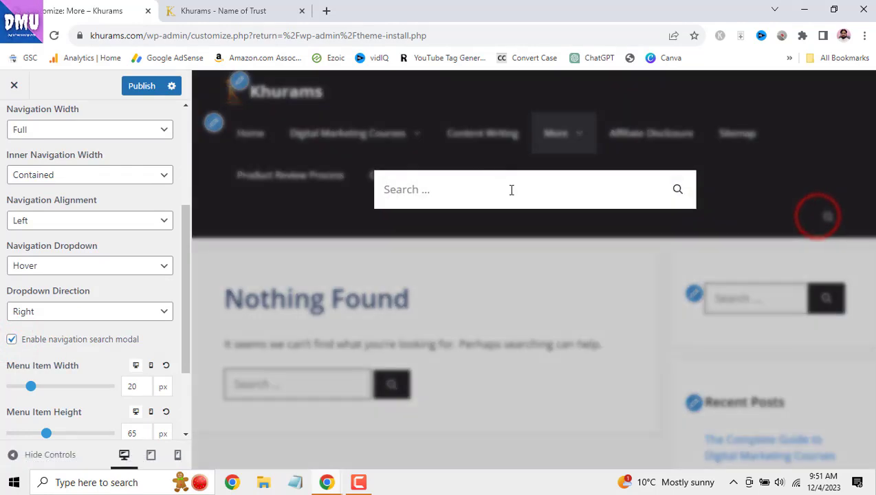
click(248, 259)
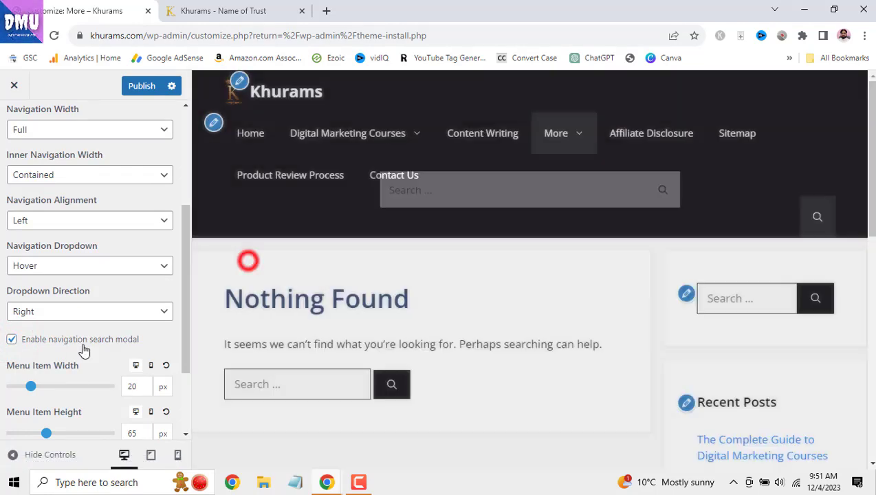
click(12, 340)
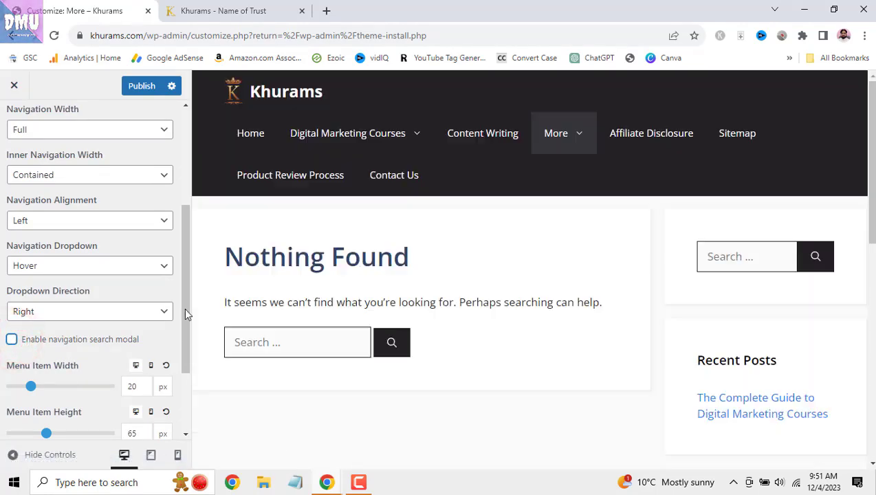
scroll(153, 319, down, 2)
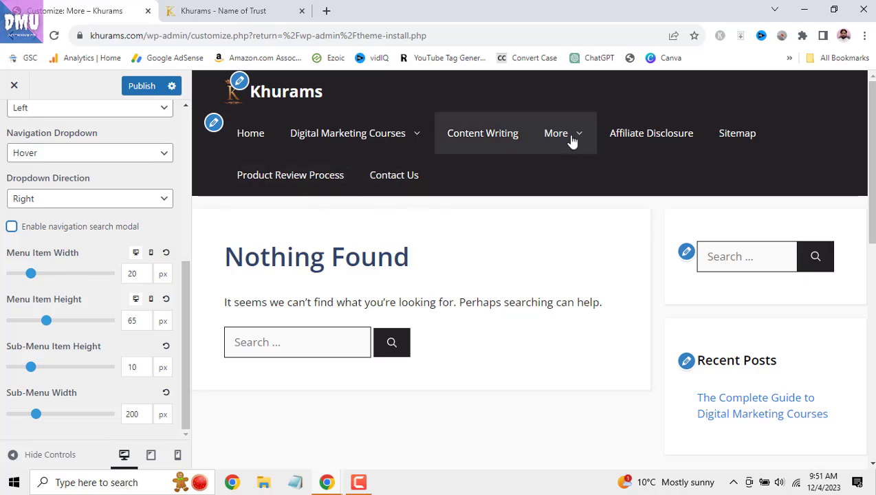
- Try a 25 px Menu Item Width, reset it to 20 px, and check tablet and mobile previews
drag(38, 275, 38, 276)
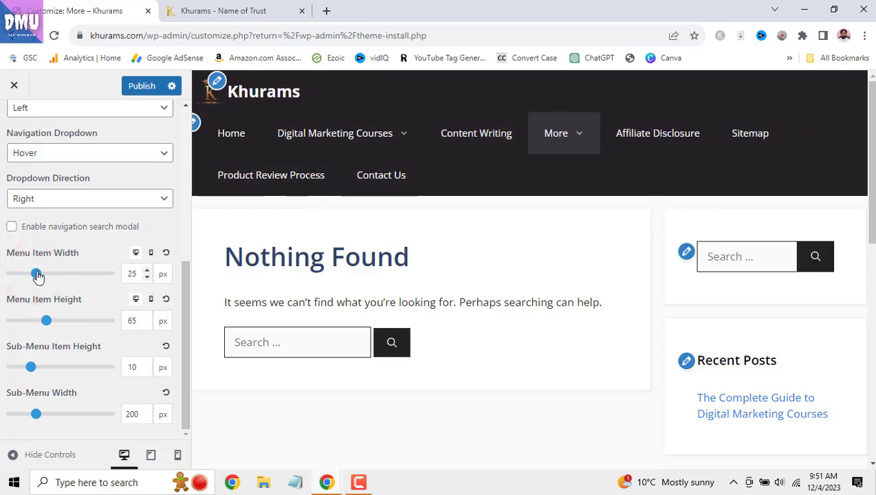
click(168, 254)
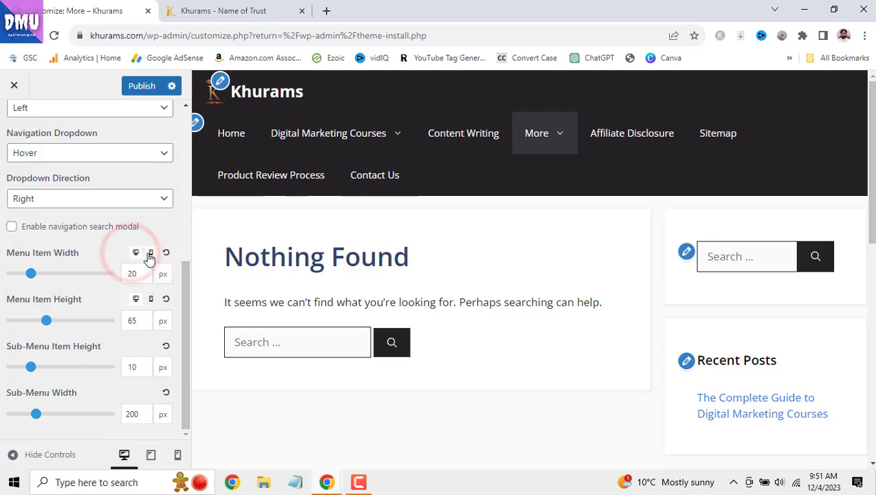
click(137, 254)
click(137, 254)
click(138, 254)
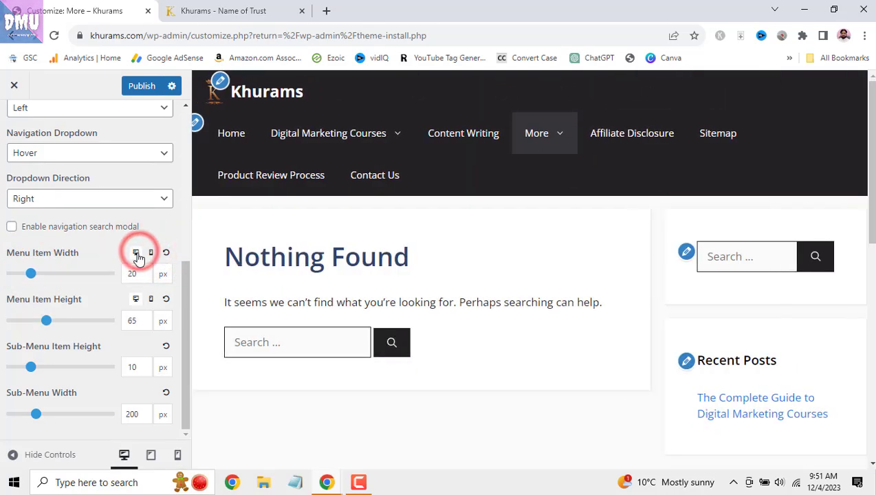
- Try 56 px Menu Item Height, reset it to 60 px, check device previews, and publish
mouse_move(49, 324)
mouse_down()
mouse_move(64, 320)
mouse_move(40, 322)
mouse_up()
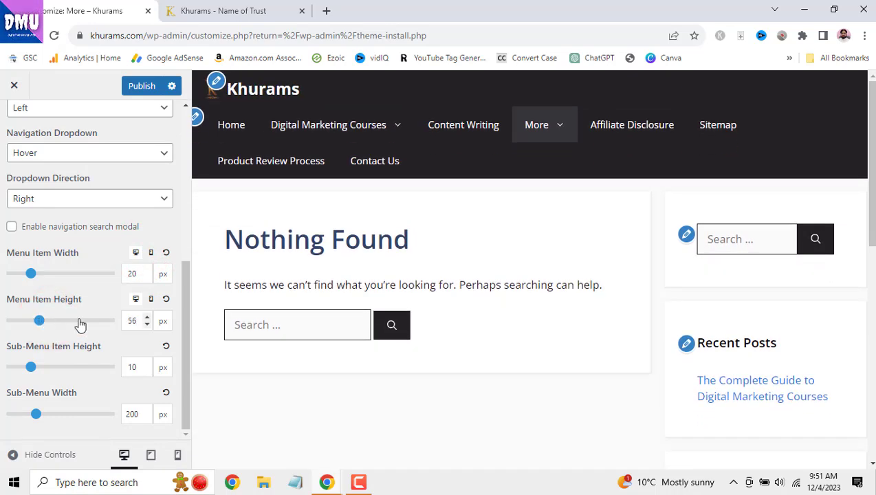
click(166, 299)
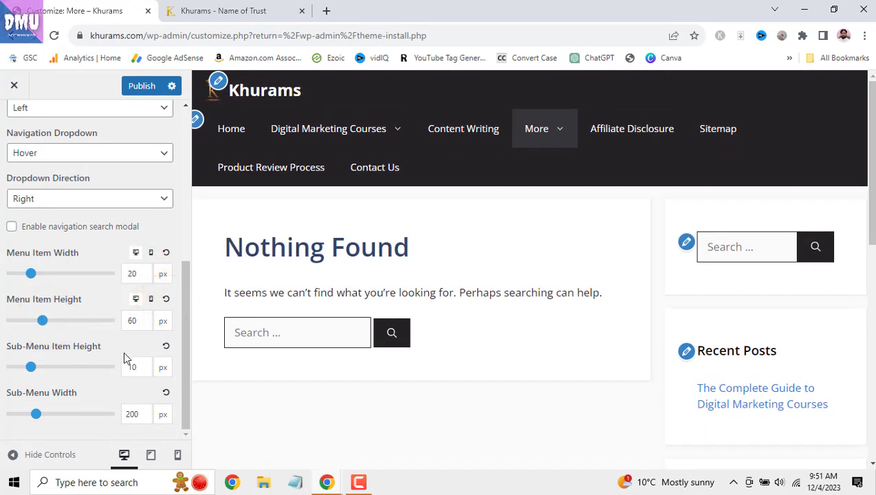
click(151, 455)
click(178, 455)
click(124, 455)
scroll(113, 327, up, 2)
scroll(115, 327, up, 3)
click(142, 86)
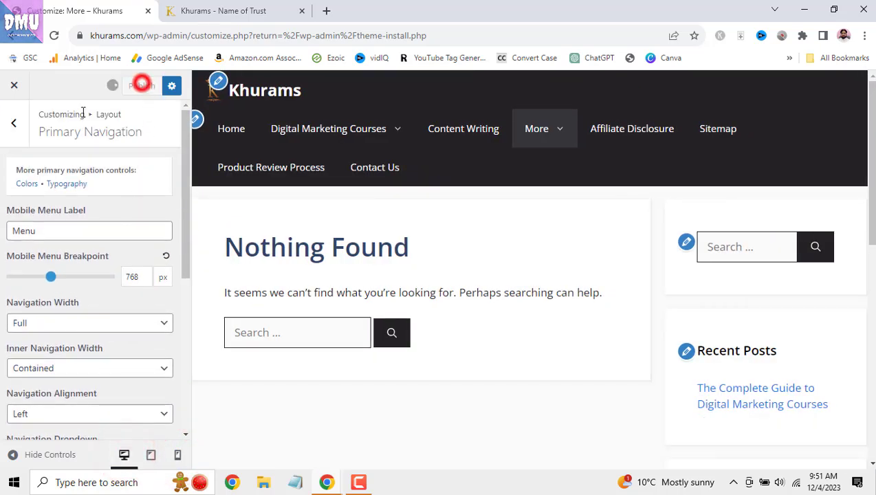
- Go back to Layout and open the Sticky Navigation settings
click(15, 125)
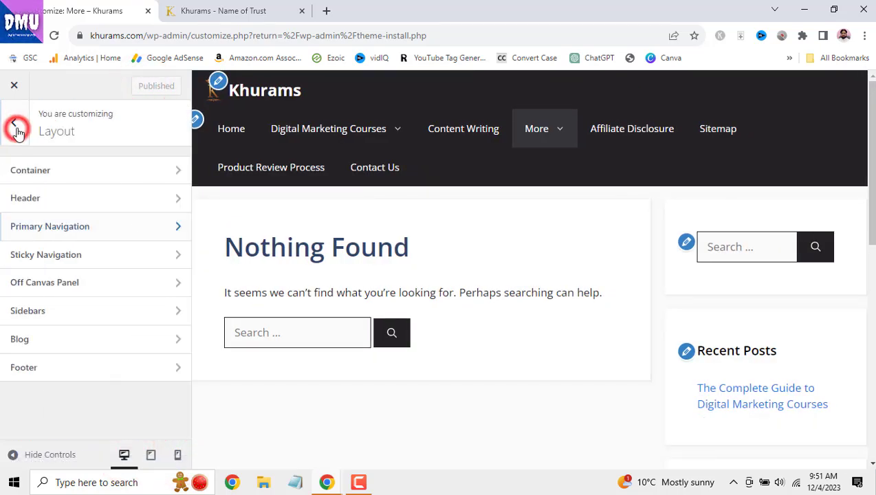
click(110, 256)
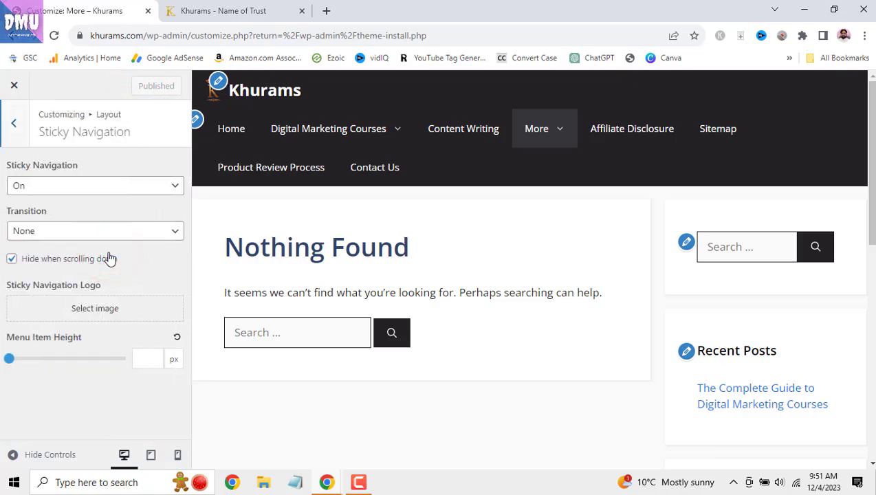
scroll(468, 292, down, 2)
scroll(470, 294, up, 2)
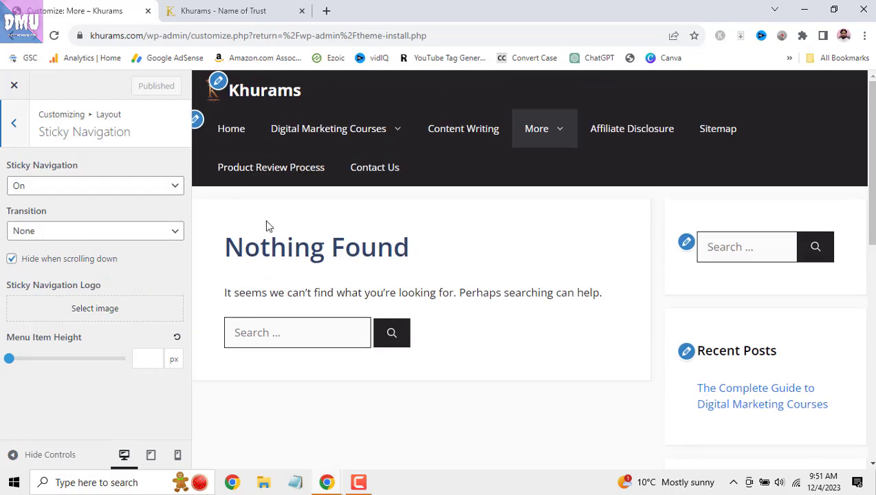
scroll(475, 238, down, 5)
scroll(476, 239, up, 5)
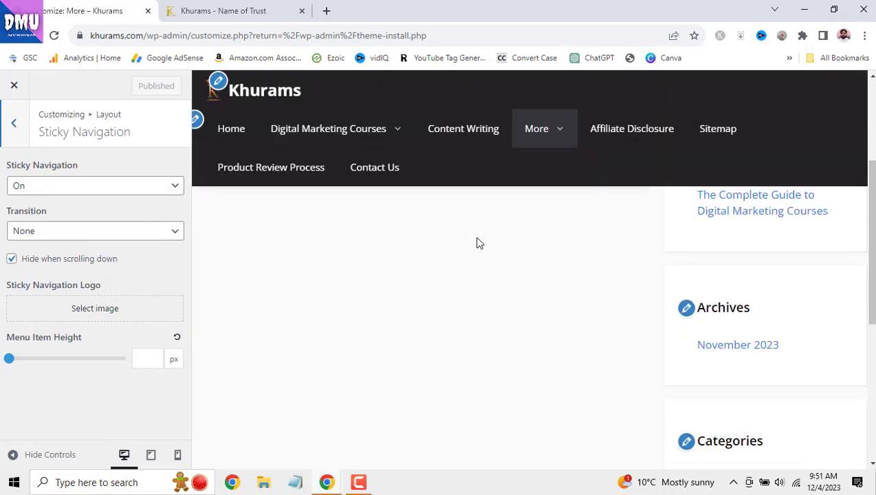
- Open 'The Complete Guide to Digital Marketing Courses' post from Home in the preview and scroll through it
click(230, 129)
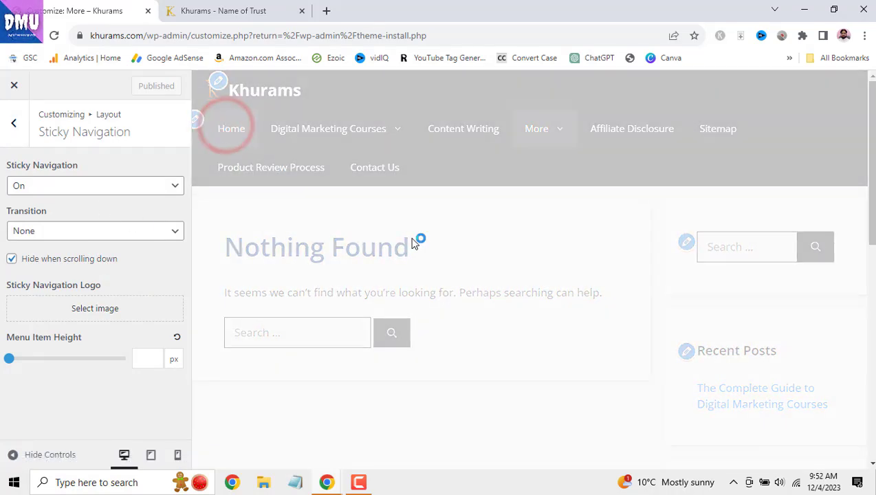
click(378, 241)
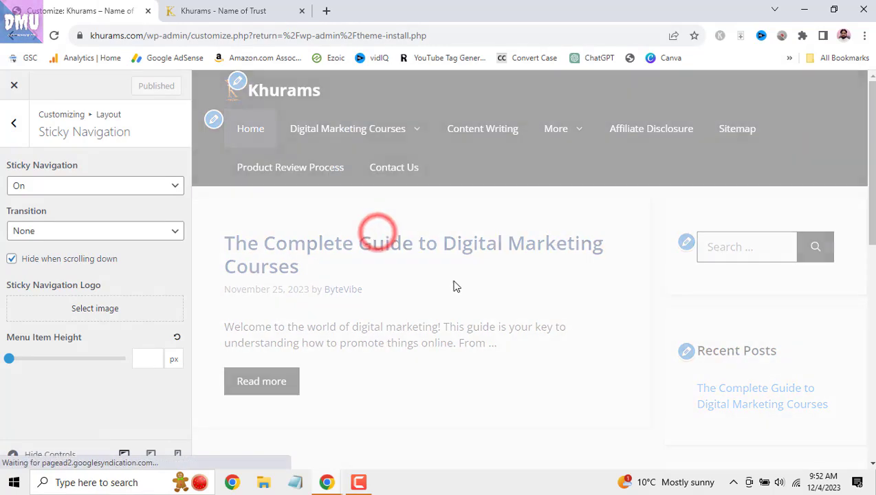
scroll(456, 284, down, 9)
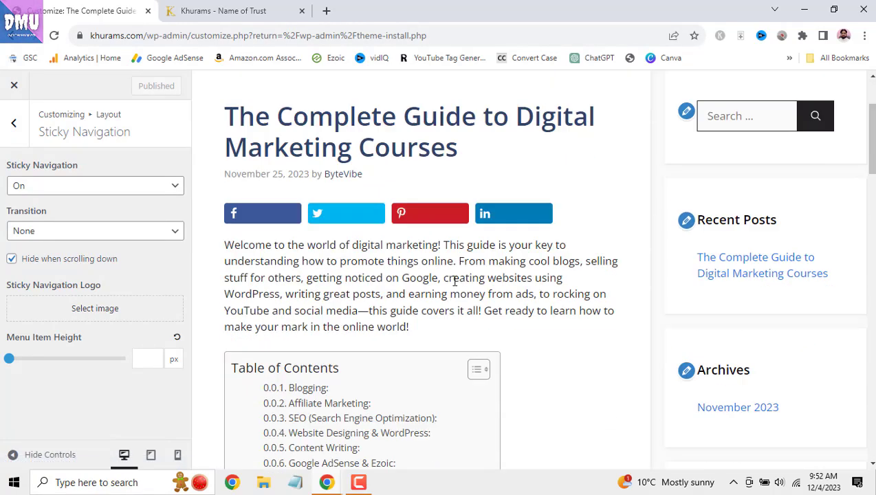
scroll(455, 281, down, 5)
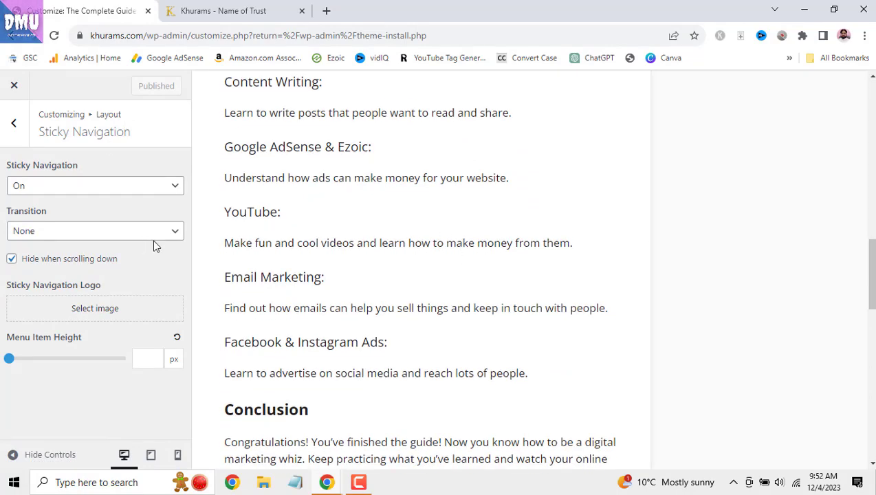
scroll(531, 283, up, 10)
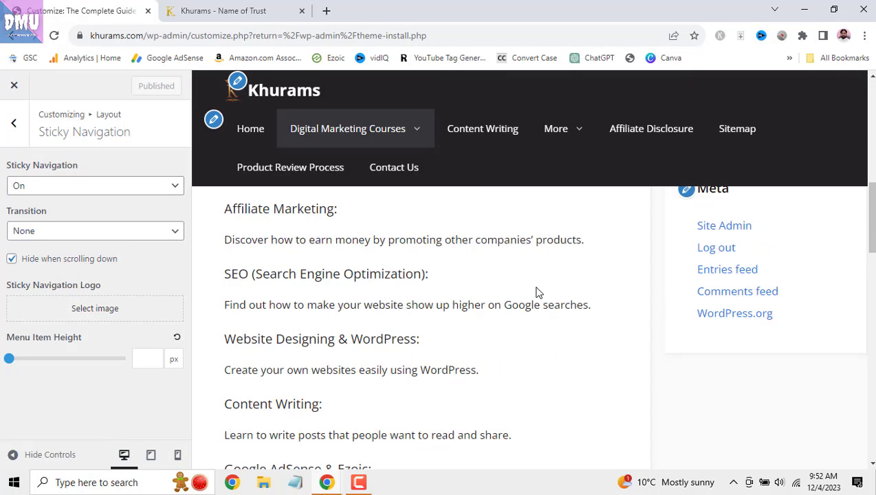
scroll(539, 293, up, 4)
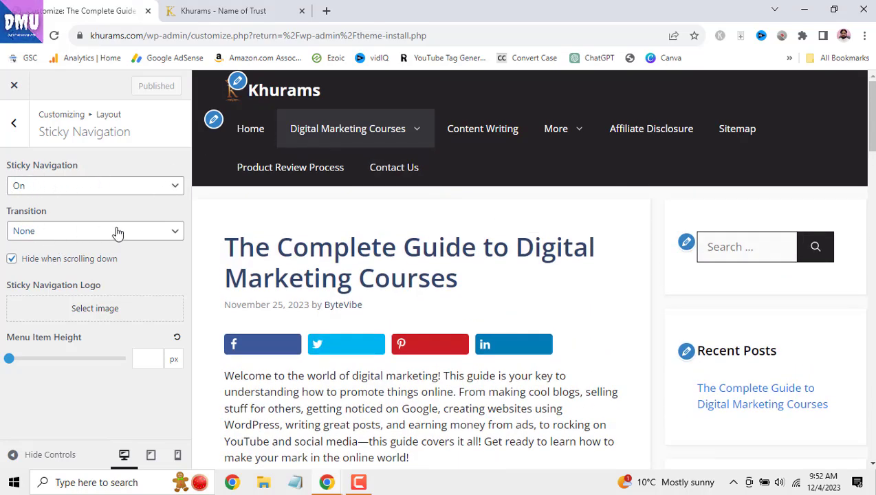
scroll(454, 231, down, 3)
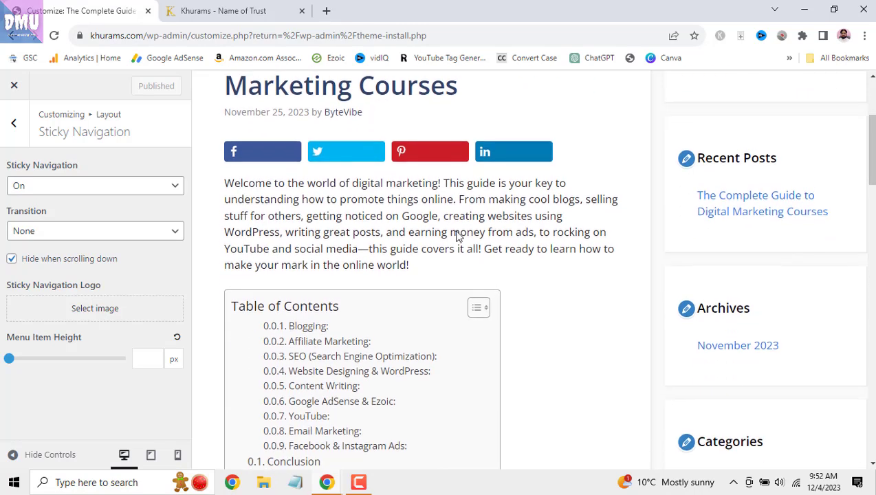
- Set the sticky Transition to Fade and test hide-on-scroll-down, leaving it unchecked
click(175, 233)
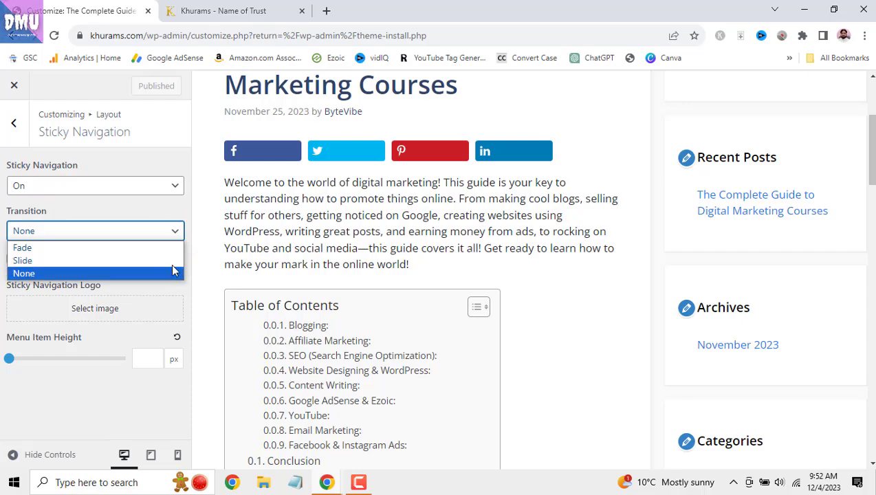
click(165, 248)
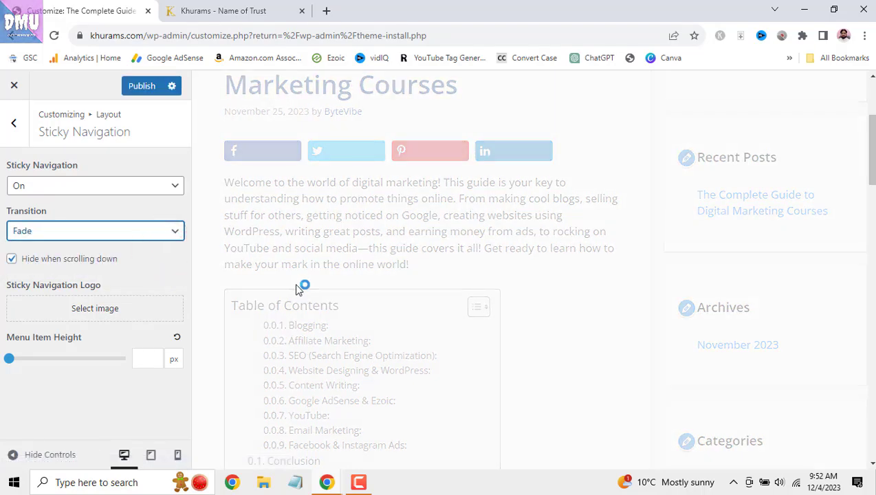
scroll(546, 313, down, 3)
scroll(546, 313, down, 5)
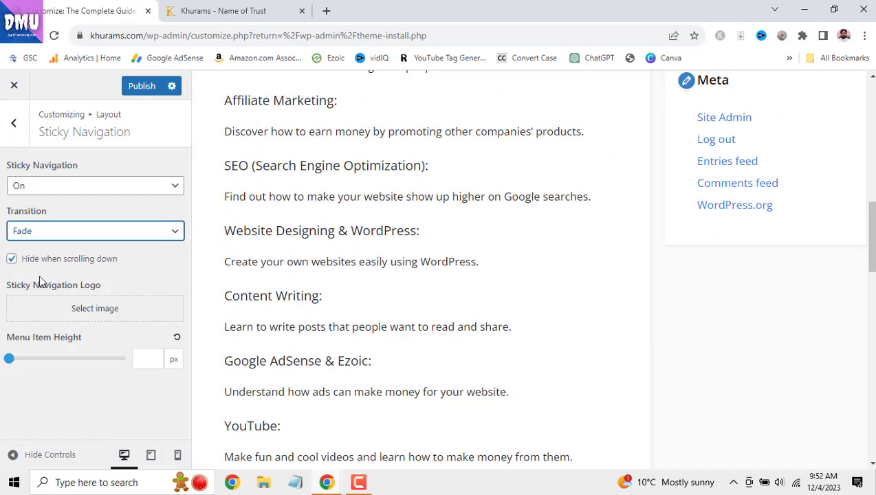
click(12, 260)
scroll(499, 313, up, 8)
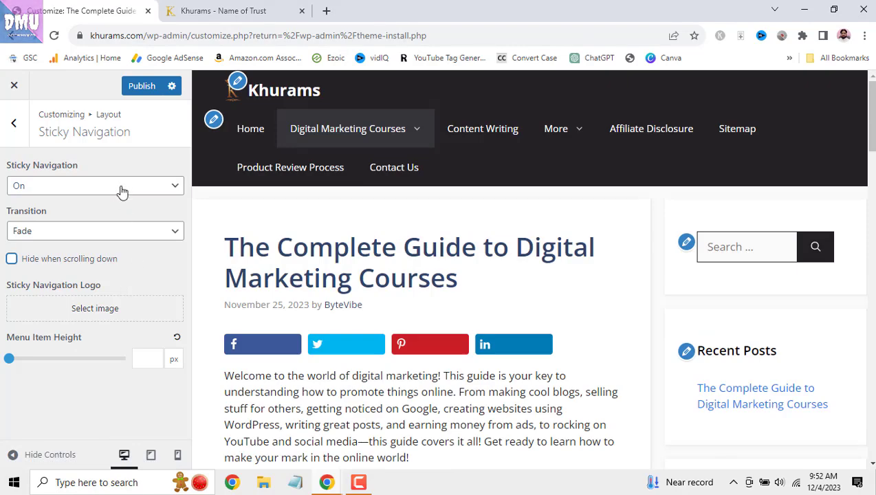
scroll(470, 255, down, 5)
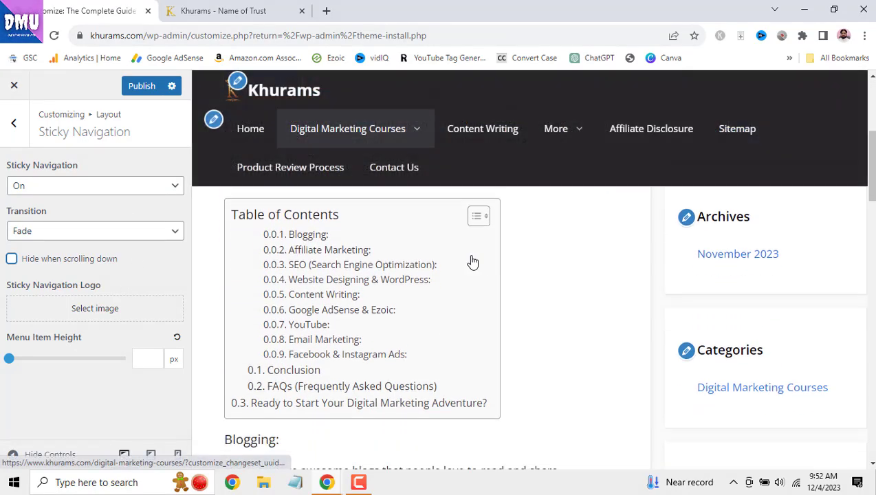
scroll(470, 255, down, 3)
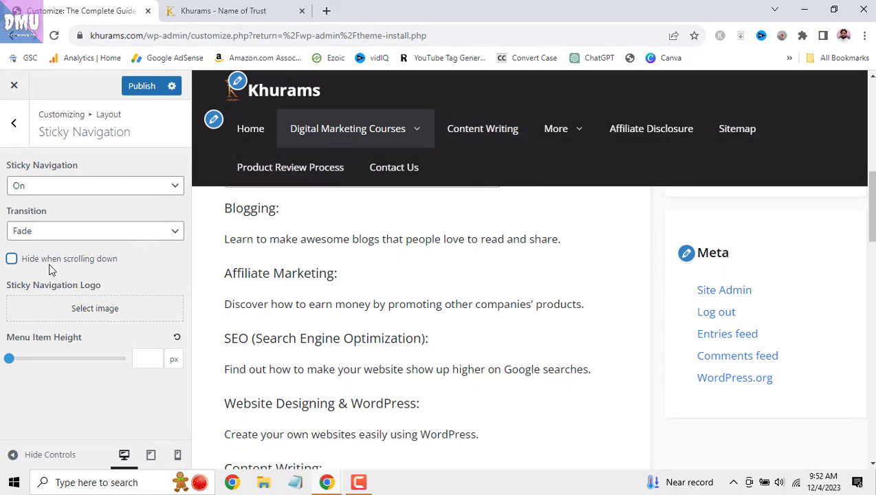
scroll(487, 279, down, 5)
scroll(487, 280, down, 1)
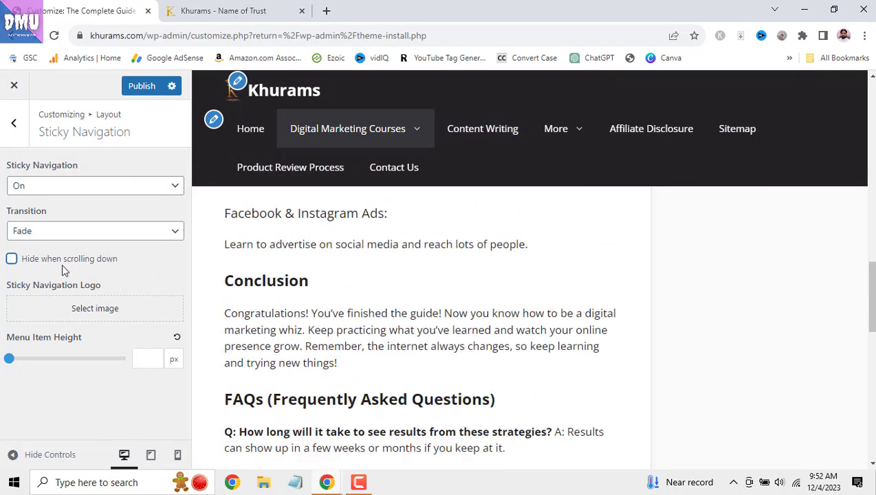
click(12, 260)
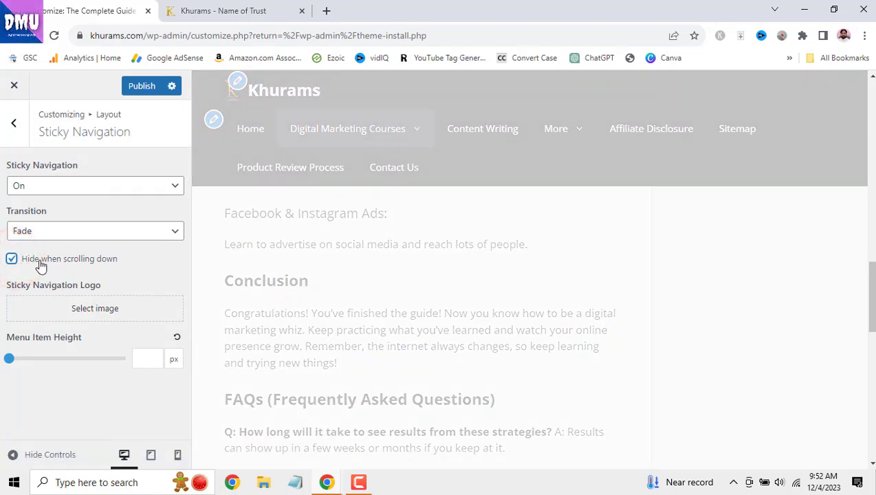
click(12, 259)
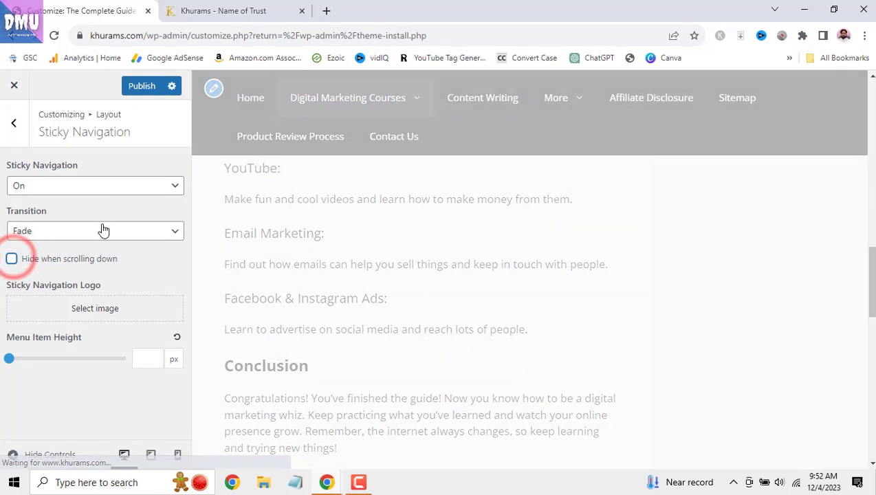
- Turn Sticky Navigation off, then back On, scrolling the post preview to compare
click(167, 185)
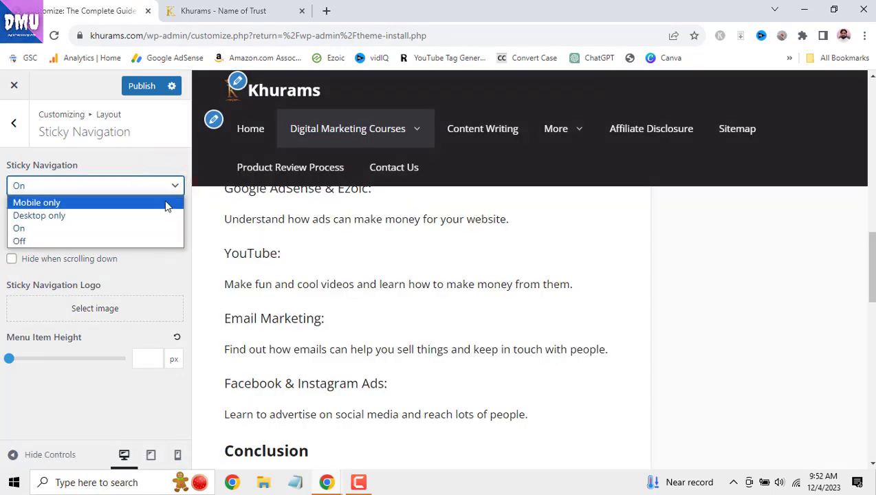
click(165, 241)
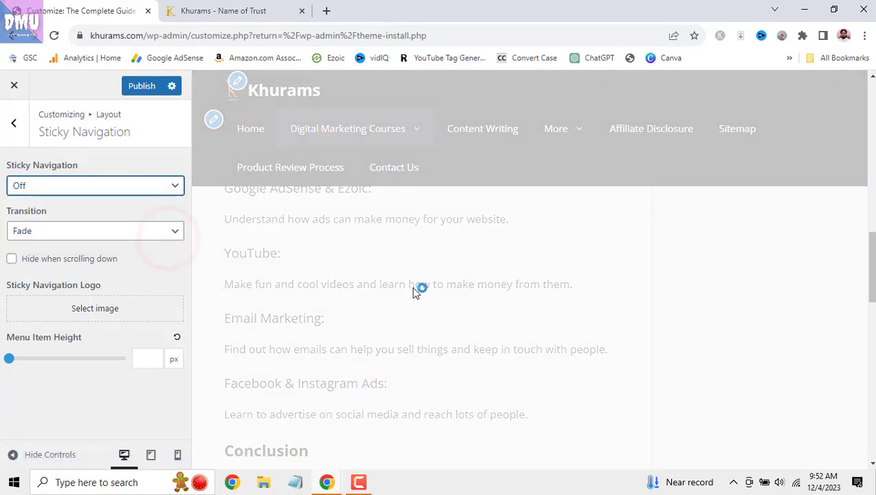
scroll(323, 169, down, 3)
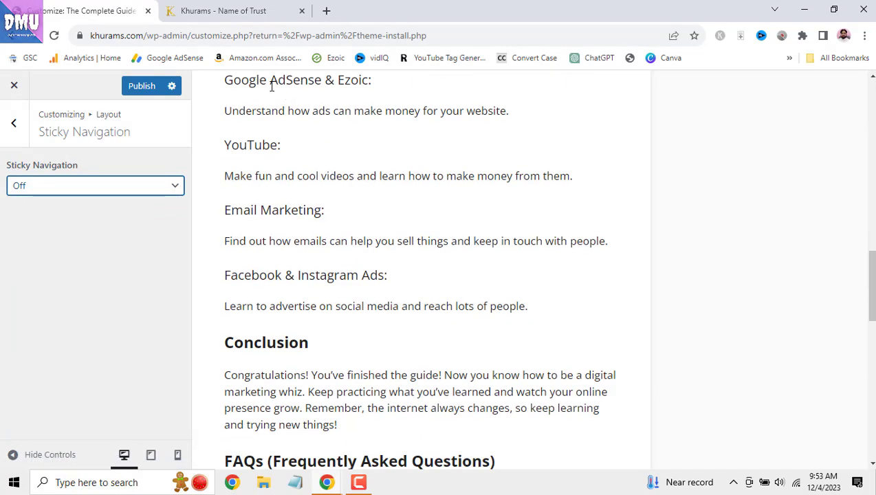
click(133, 185)
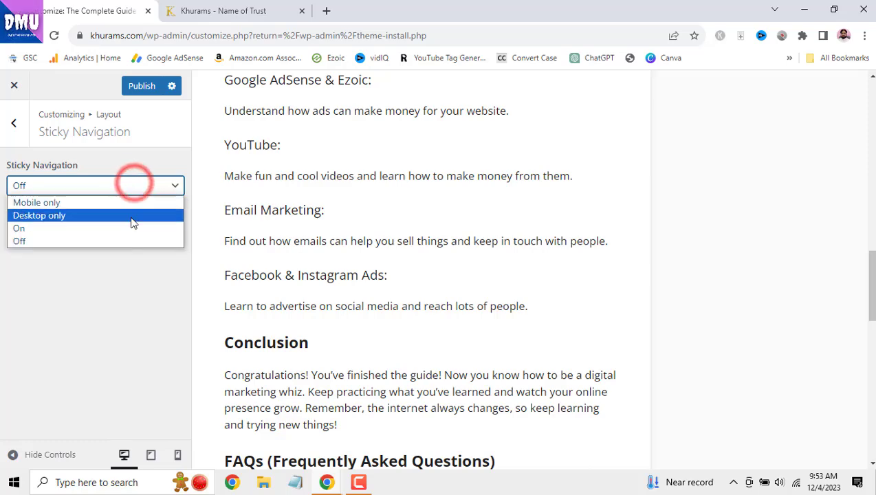
click(131, 228)
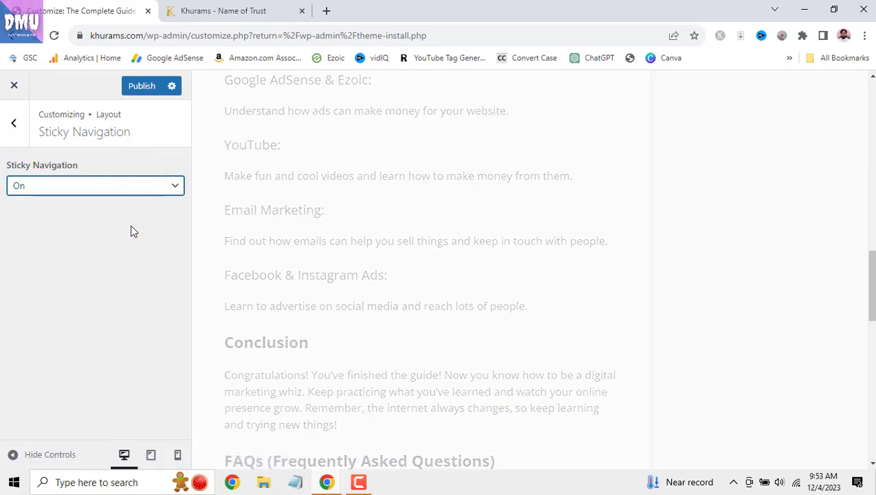
scroll(524, 265, down, 7)
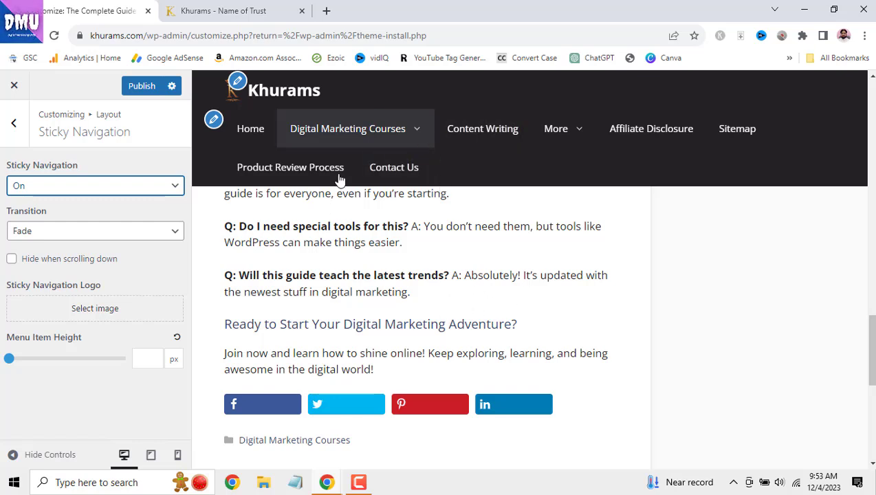
drag(873, 320, 873, 338)
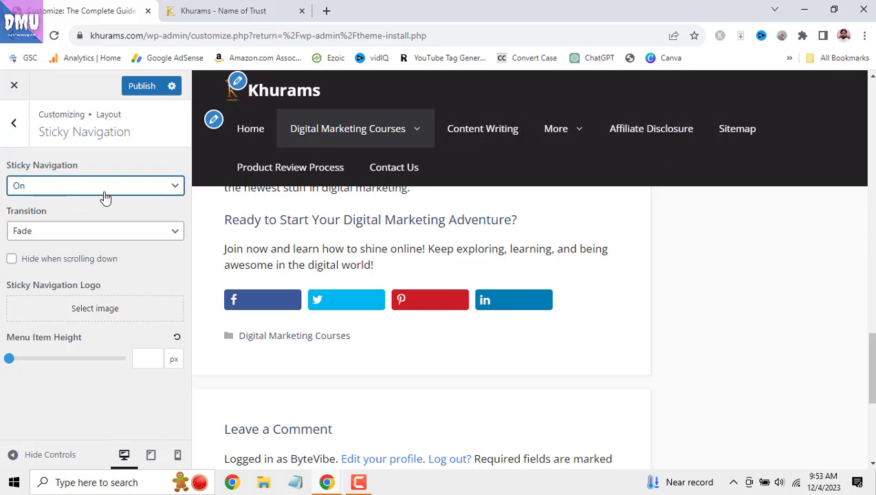
- Preview the Slide transition, then switch the sticky Transition back to Fade
click(161, 234)
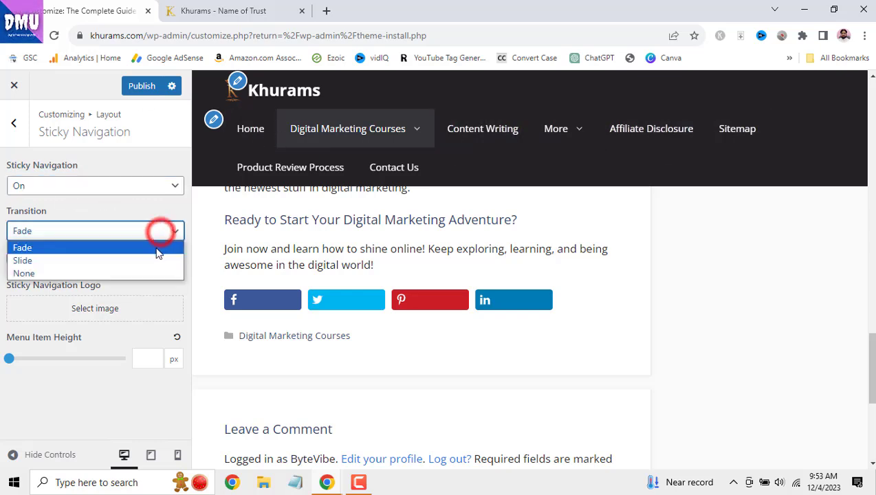
click(155, 256)
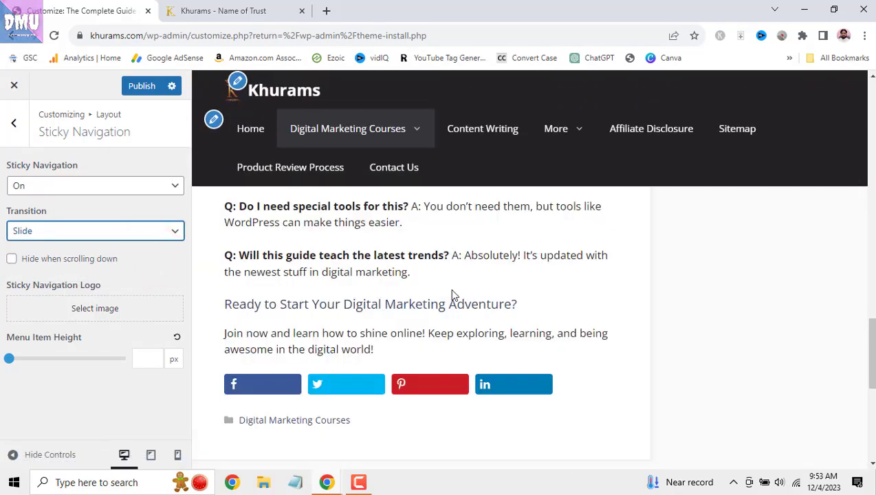
scroll(450, 288, up, 15)
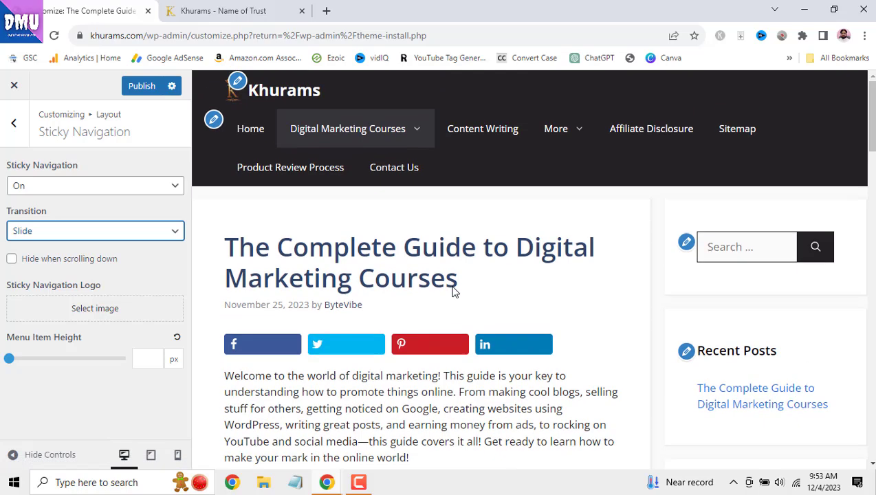
scroll(451, 288, down, 8)
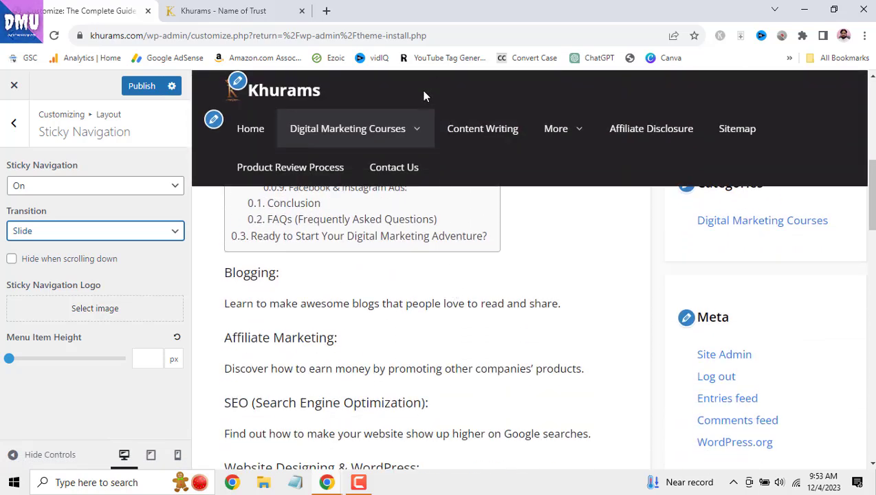
click(132, 234)
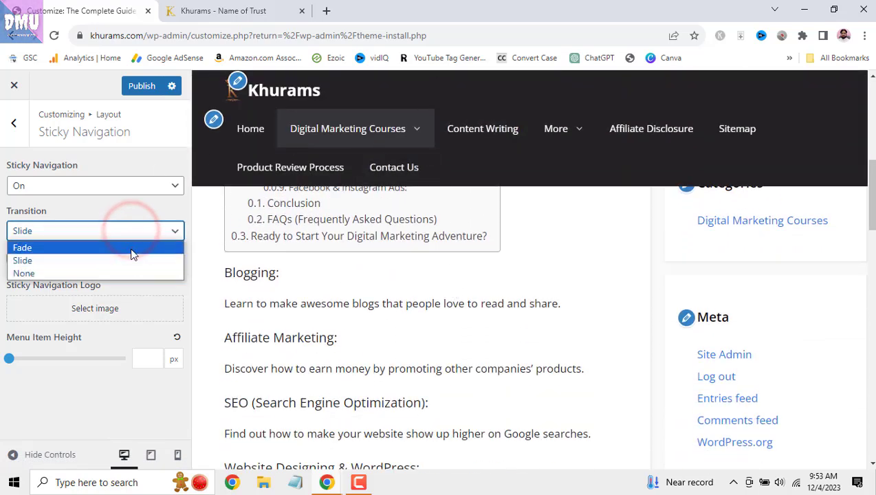
click(132, 248)
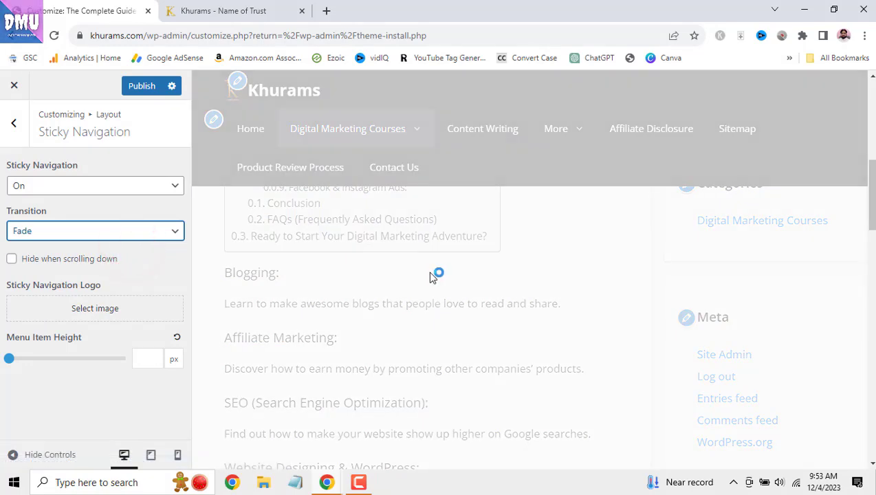
scroll(430, 273, down, 5)
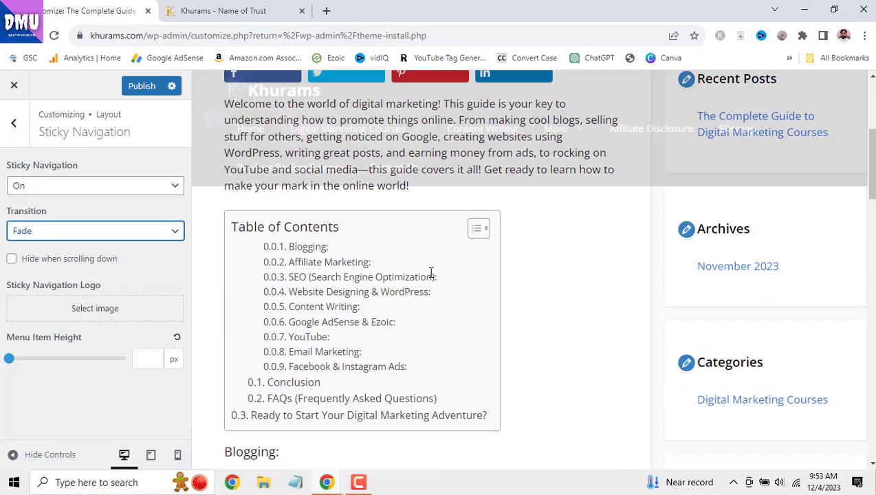
click(146, 232)
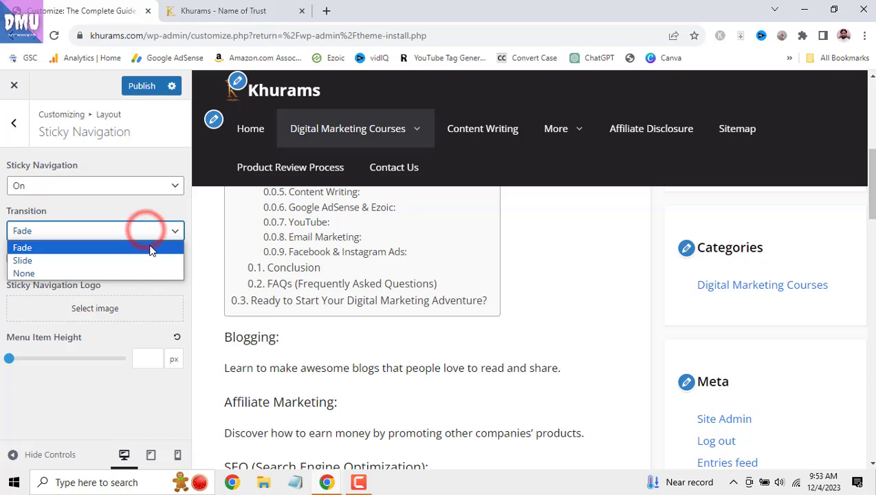
click(152, 210)
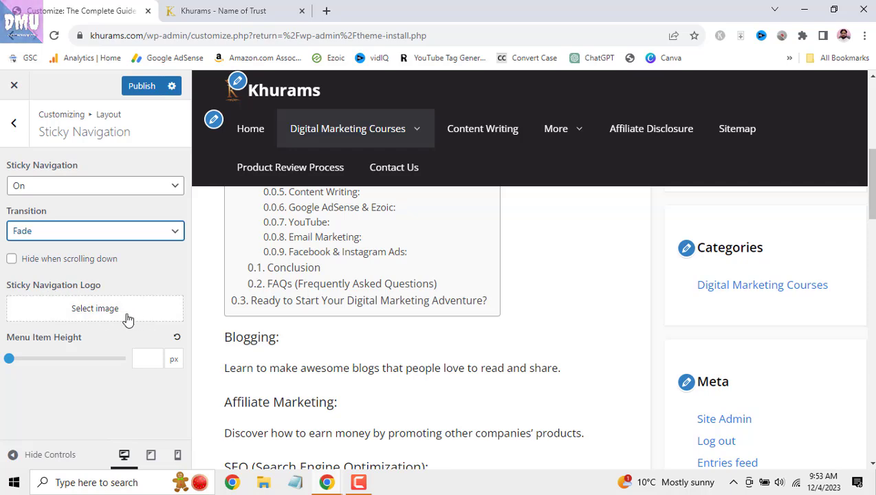
- Raise the sticky Menu Item Height to 42 px, lower it to 32 px, and scroll to check the bar
scroll(354, 271, down, 4)
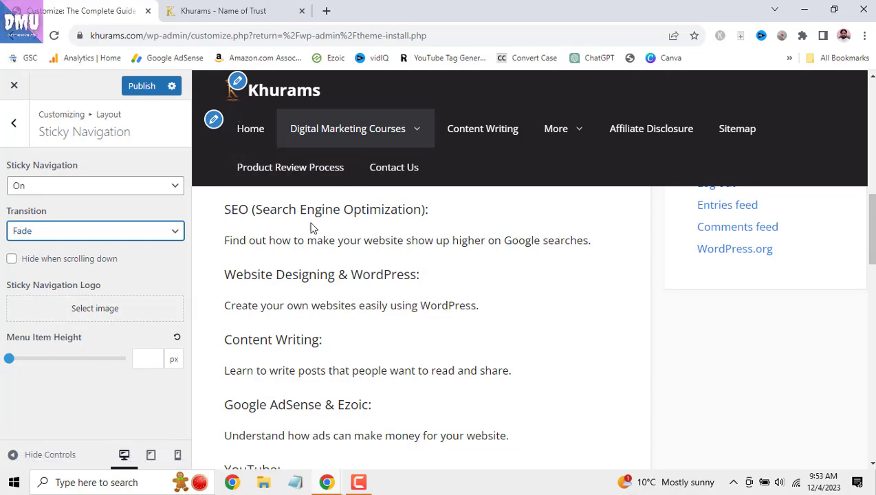
drag(10, 363, 28, 361)
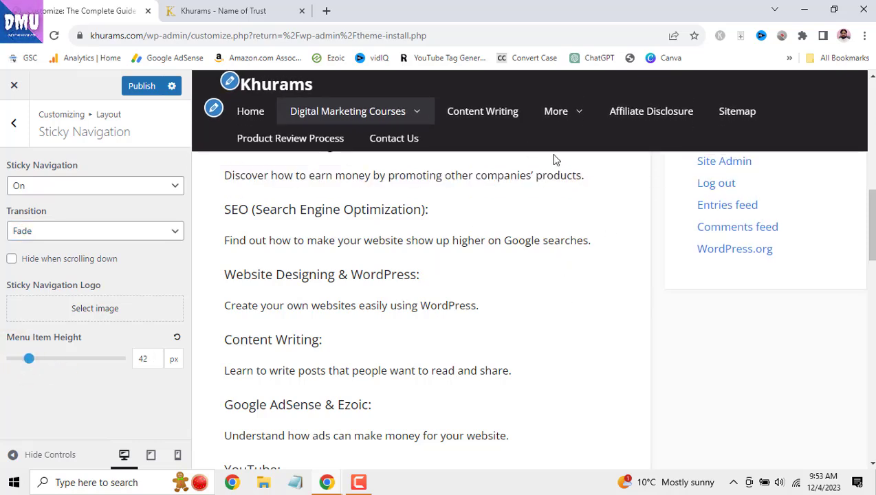
mouse_move(29, 365)
mouse_down()
mouse_move(11, 366)
mouse_move(19, 366)
mouse_up()
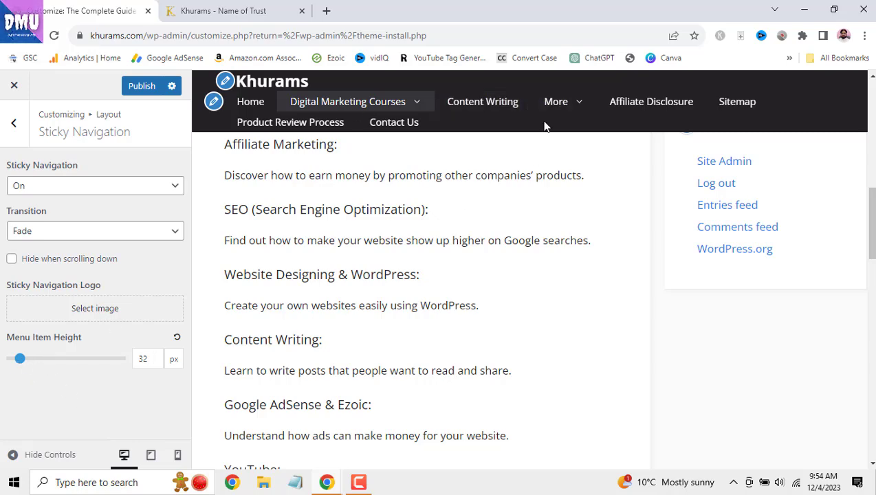
scroll(579, 239, down, 8)
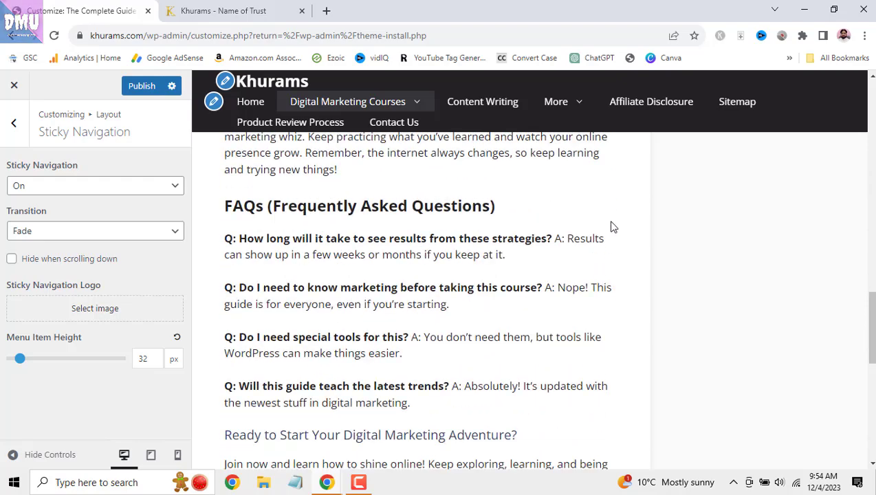
scroll(814, 339, down, 3)
scroll(858, 280, up, 12)
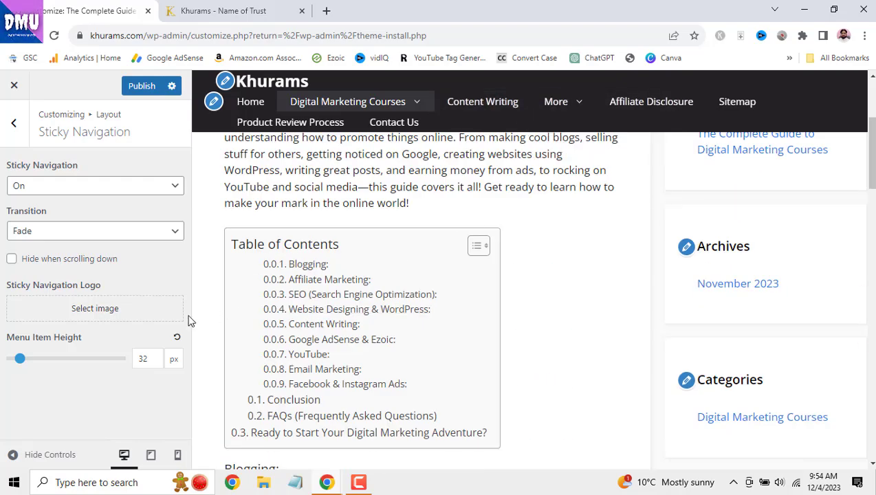
- Publish the sticky navigation and confirm the slim menu sticks on the live Complete Guide post
click(136, 85)
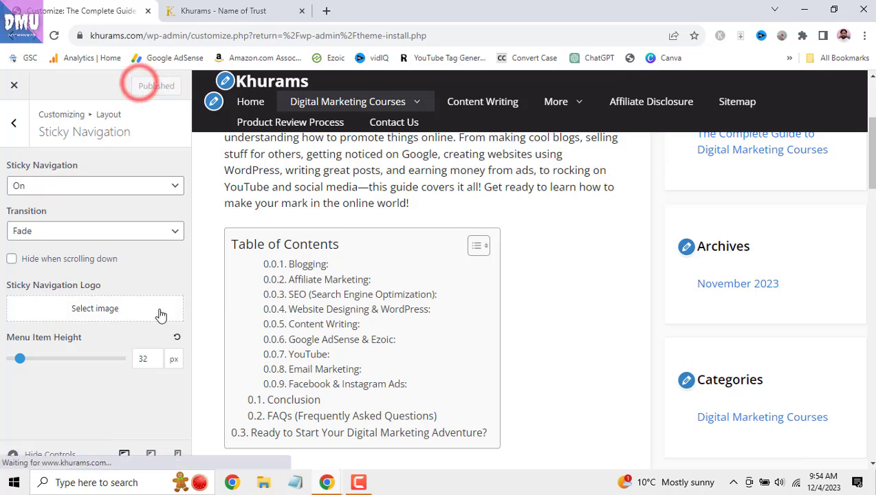
click(212, 11)
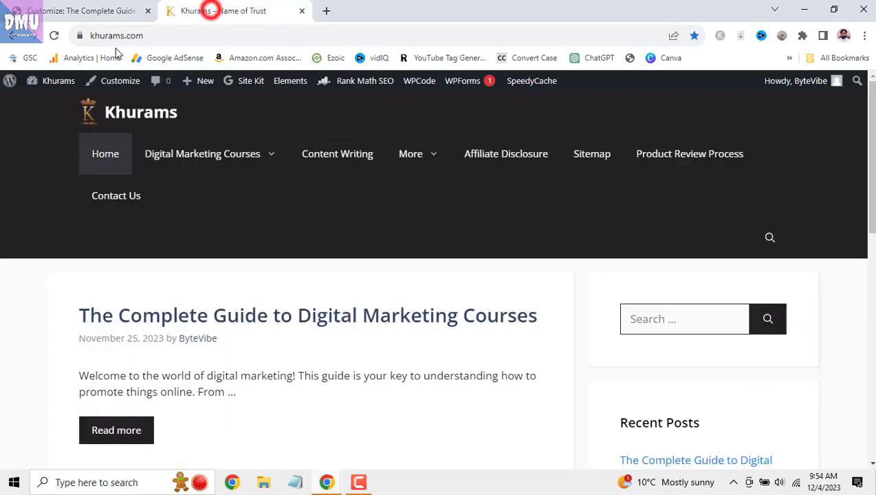
click(58, 37)
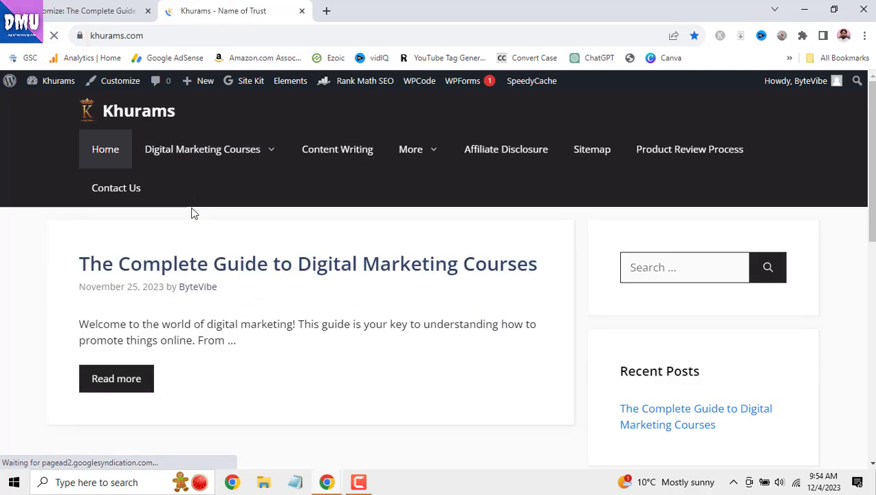
click(384, 264)
scroll(399, 282, down, 5)
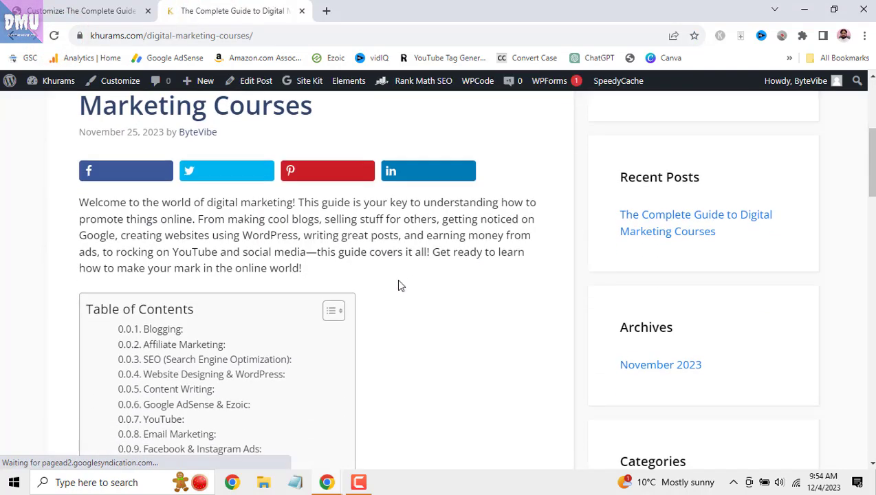
scroll(401, 286, down, 3)
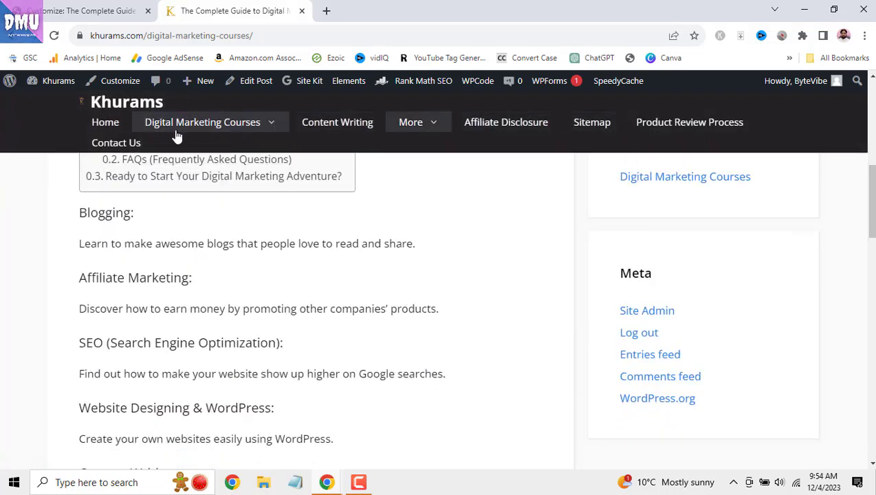
click(69, 11)
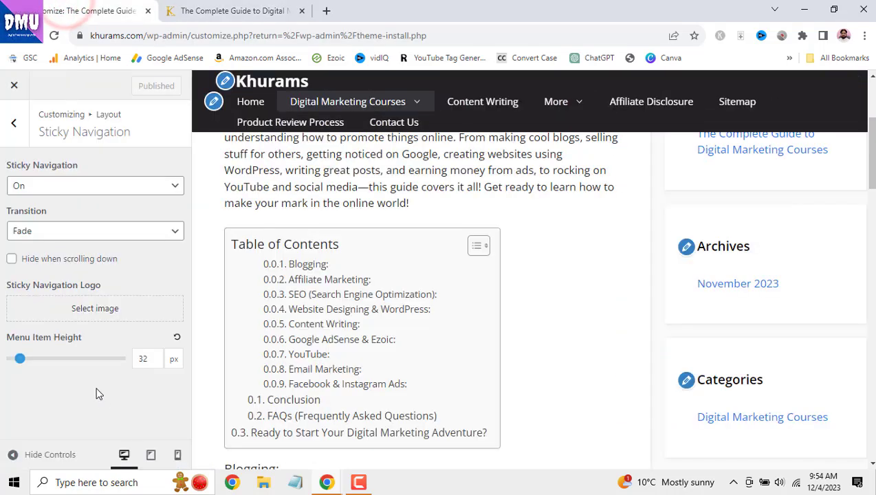
- Turn the Off Canvas Panel on and test the hamburger menu in the preview
click(14, 123)
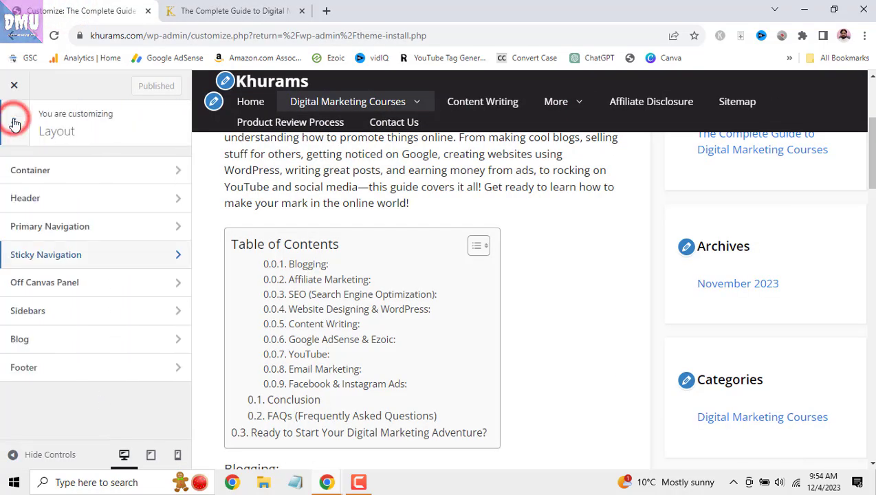
click(95, 292)
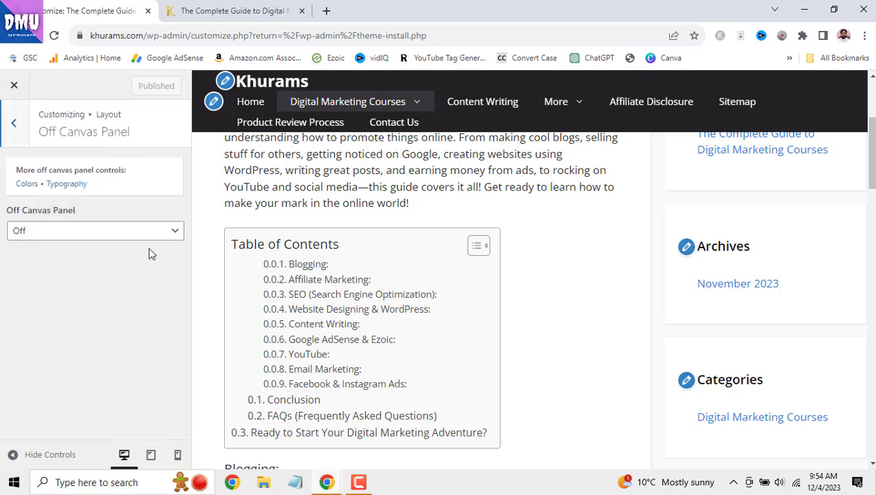
scroll(495, 386, up, 4)
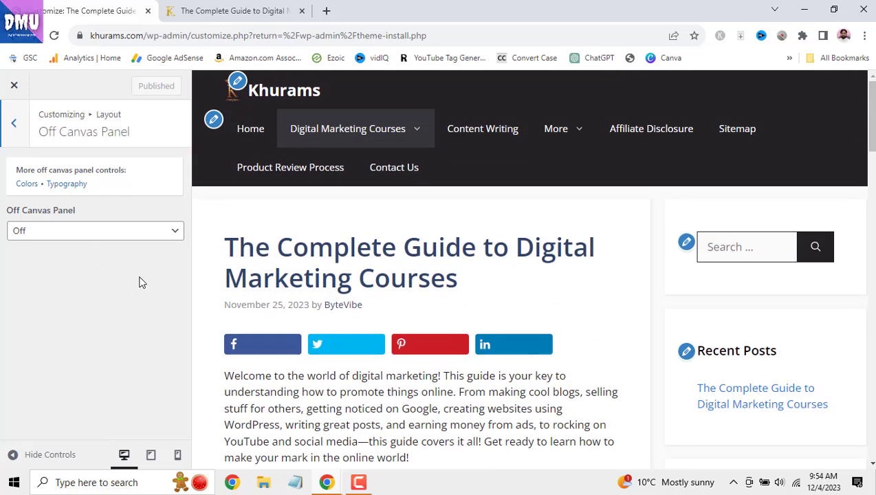
click(153, 232)
click(142, 273)
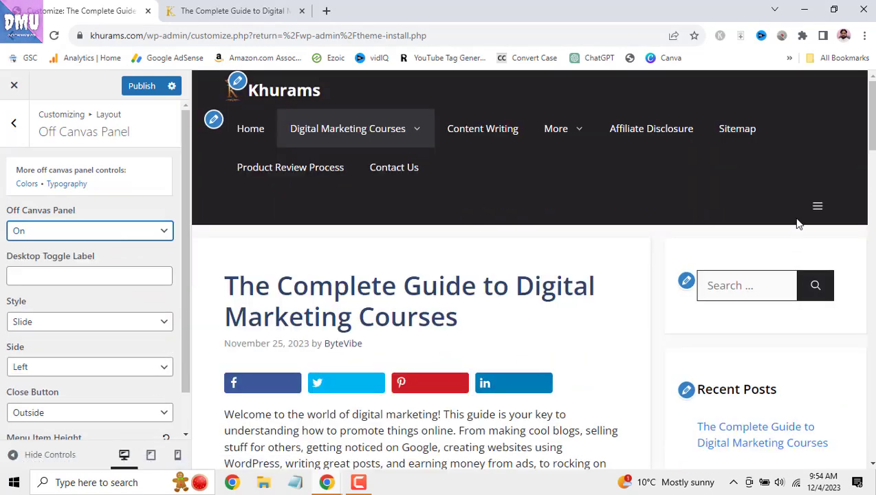
click(814, 207)
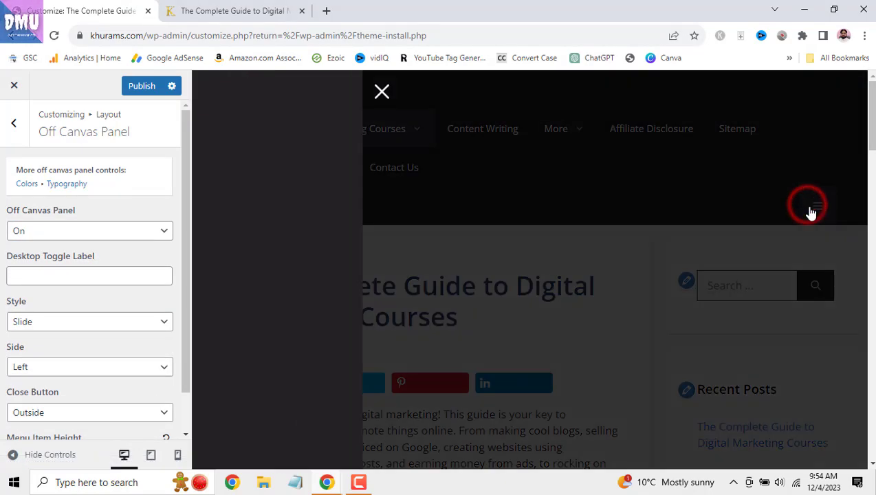
click(381, 93)
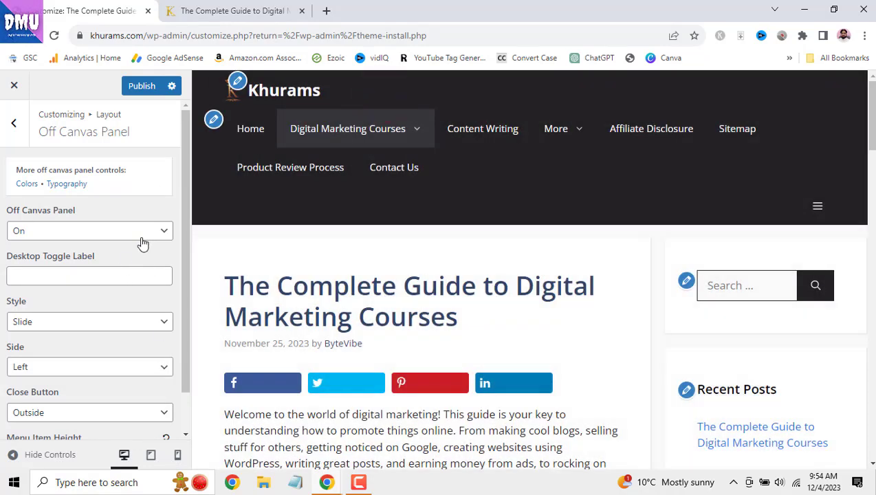
- Switch the Off Canvas Panel back off and open the Sidebars settings
click(141, 231)
click(148, 286)
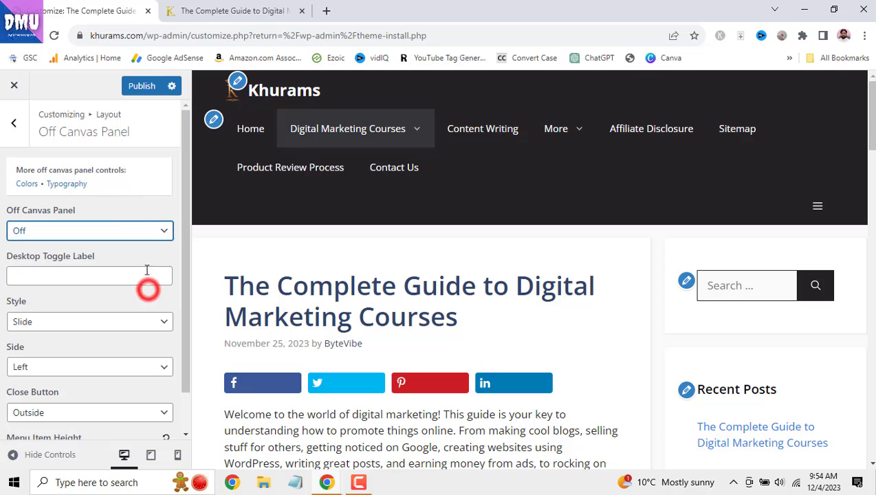
click(14, 124)
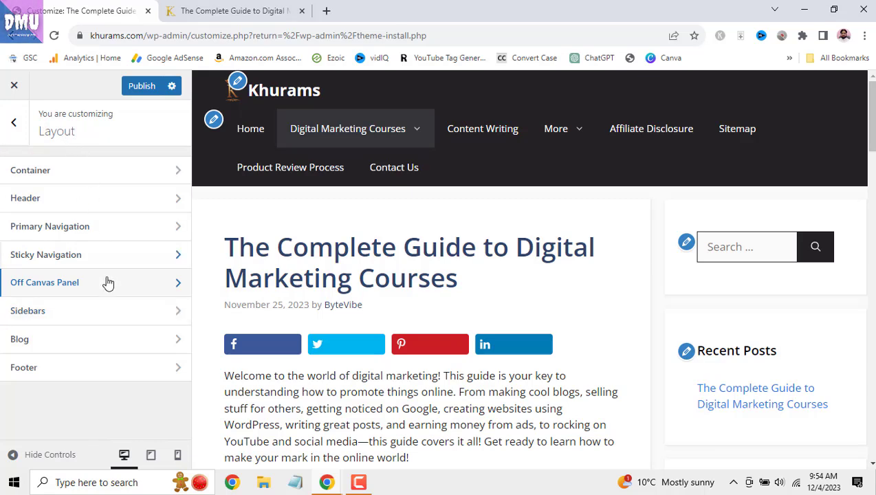
click(126, 318)
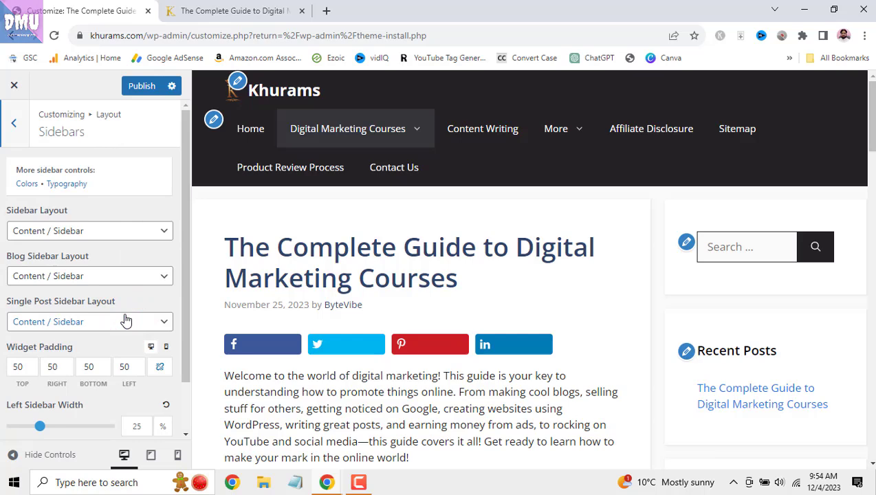
- Load the Home page in the preview and scroll through its post listing
click(252, 130)
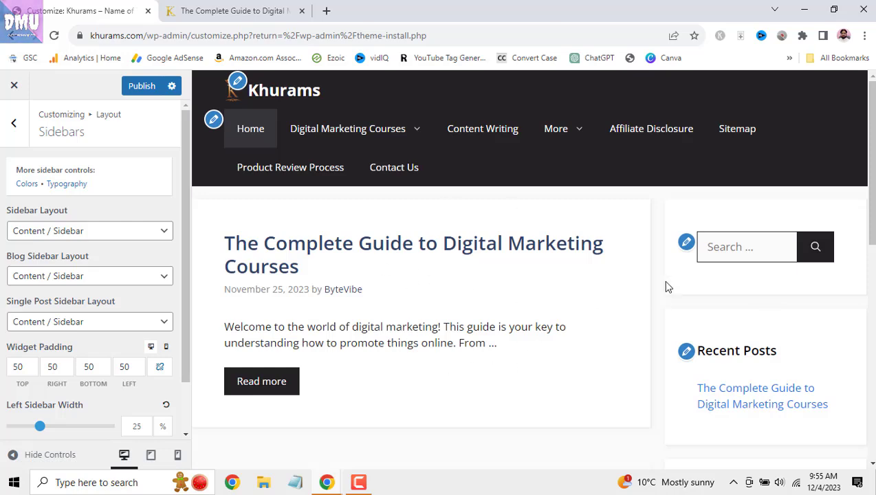
scroll(734, 267, down, 2)
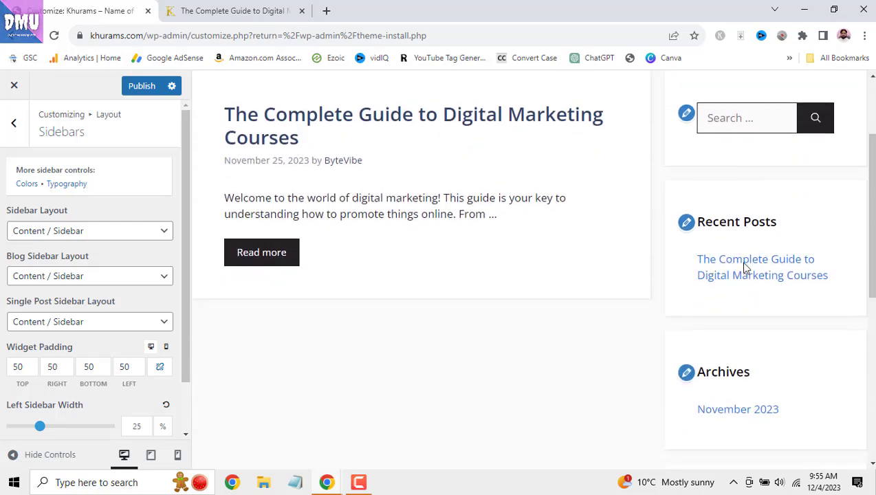
scroll(419, 326, up, 2)
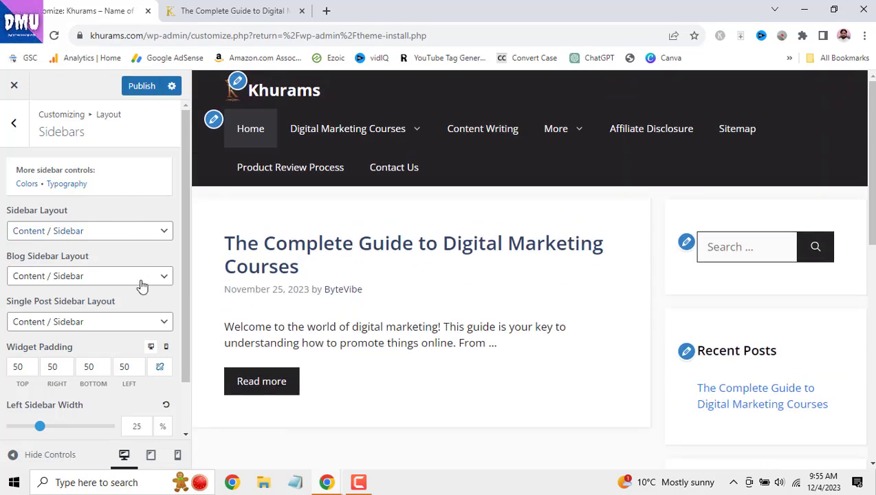
scroll(855, 229, down, 5)
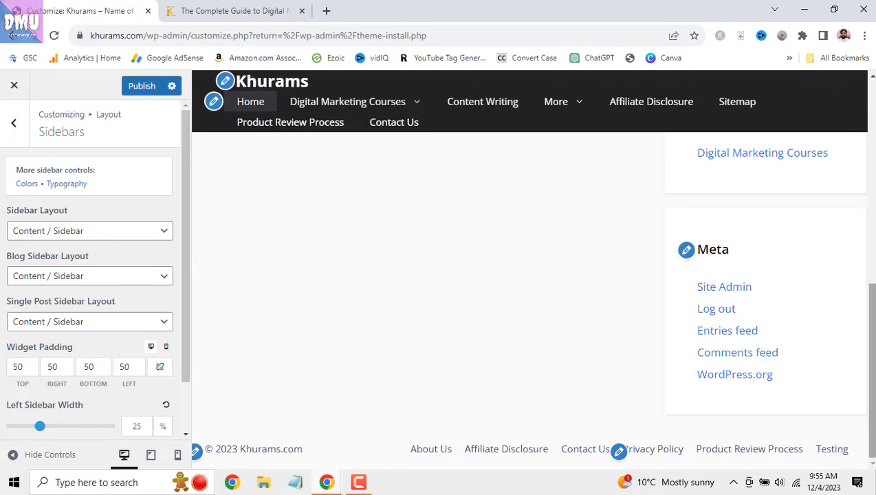
drag(873, 416, 872, 200)
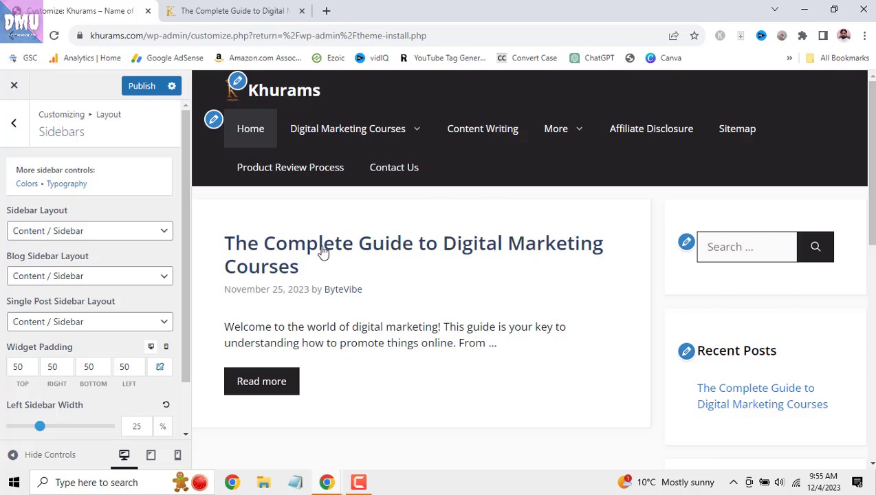
- Set site-wide and blog sidebar layouts to Content (no sidebars), keeping the single-post sidebar
click(164, 231)
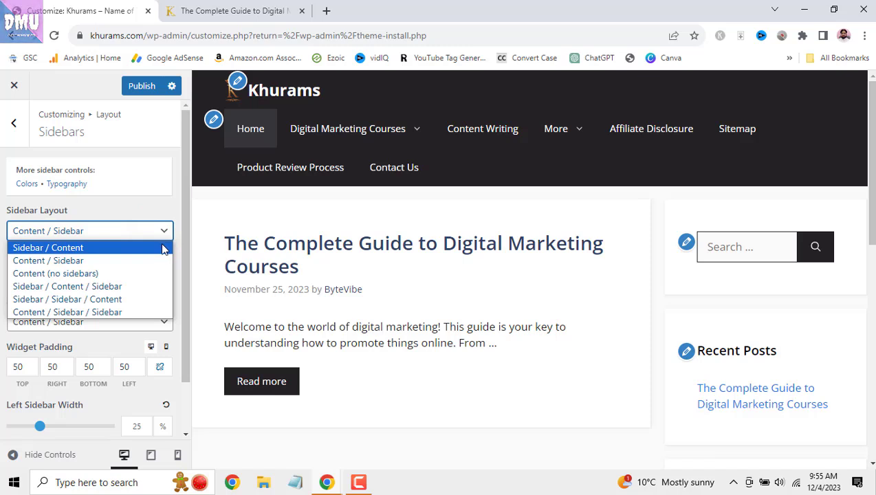
click(163, 274)
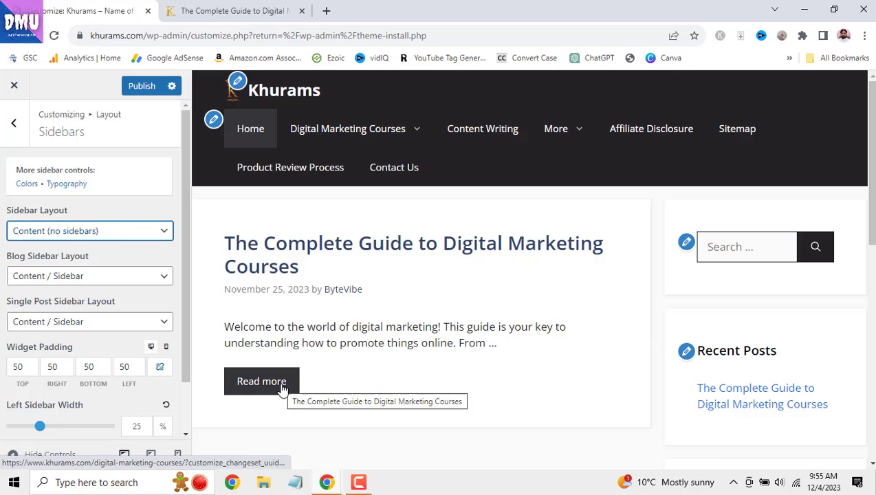
click(86, 275)
click(98, 321)
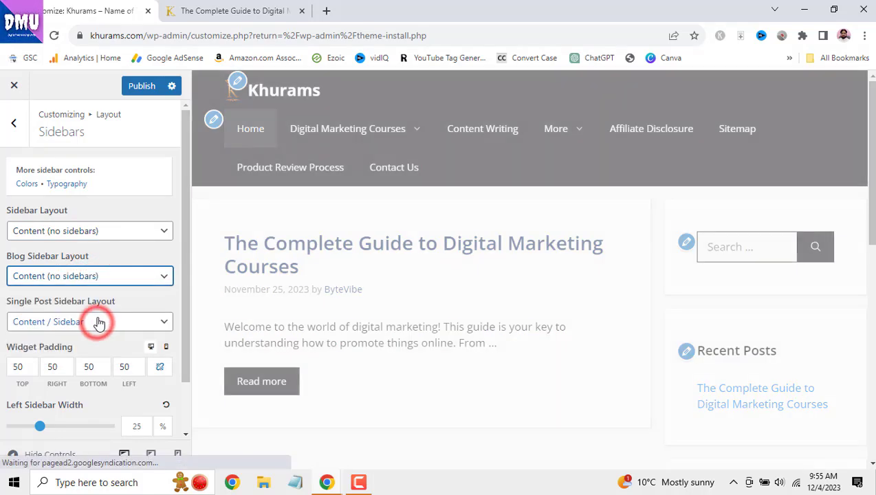
click(98, 320)
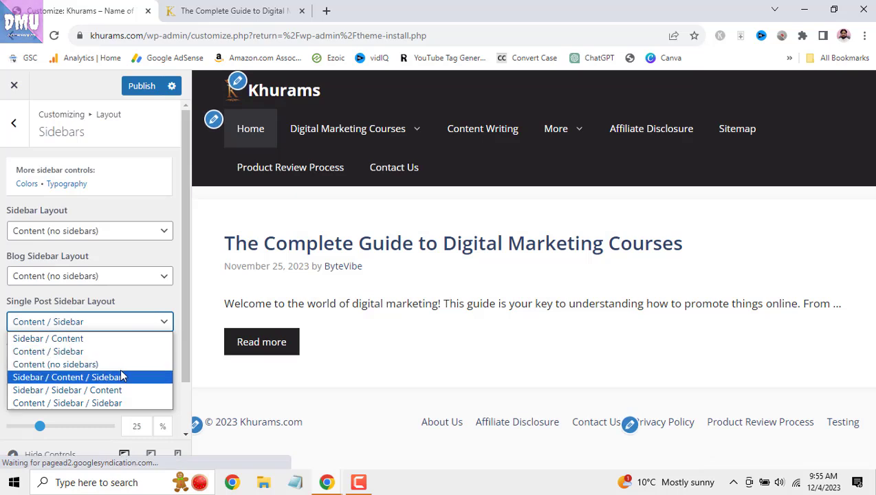
click(144, 302)
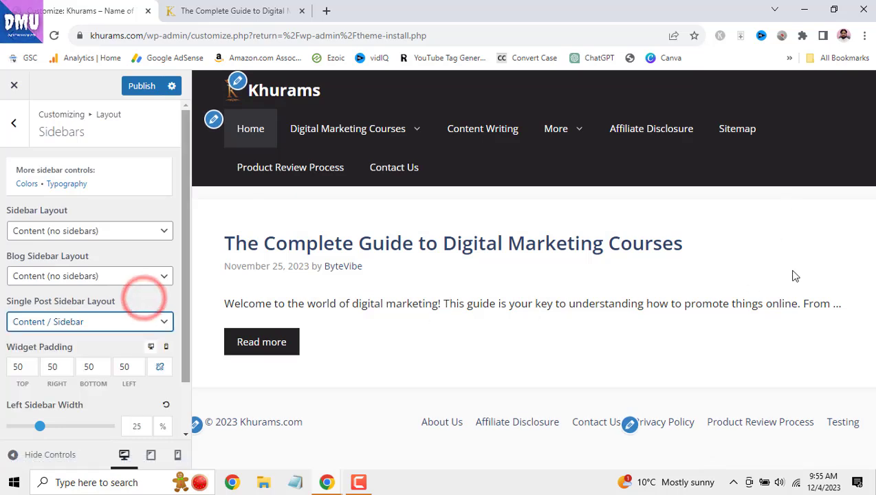
- Compare the full post in the preview with the live Complete Guide post, which still has a sidebar
click(290, 351)
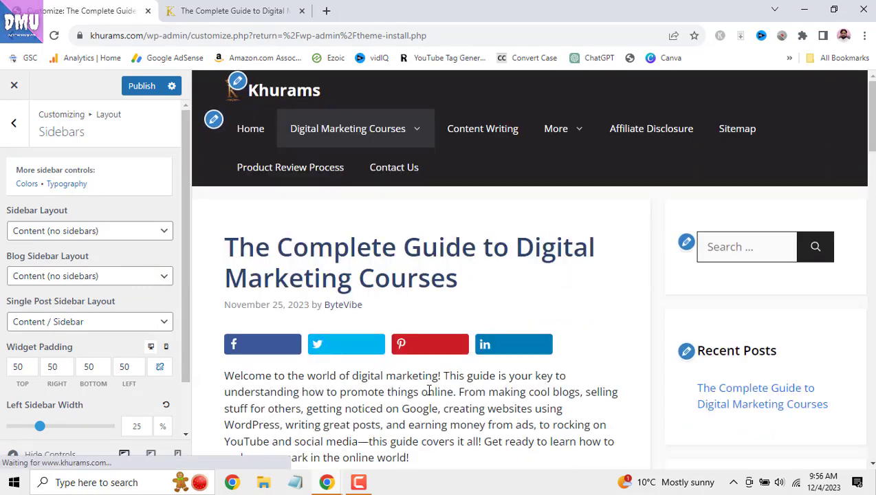
scroll(754, 351, down, 3)
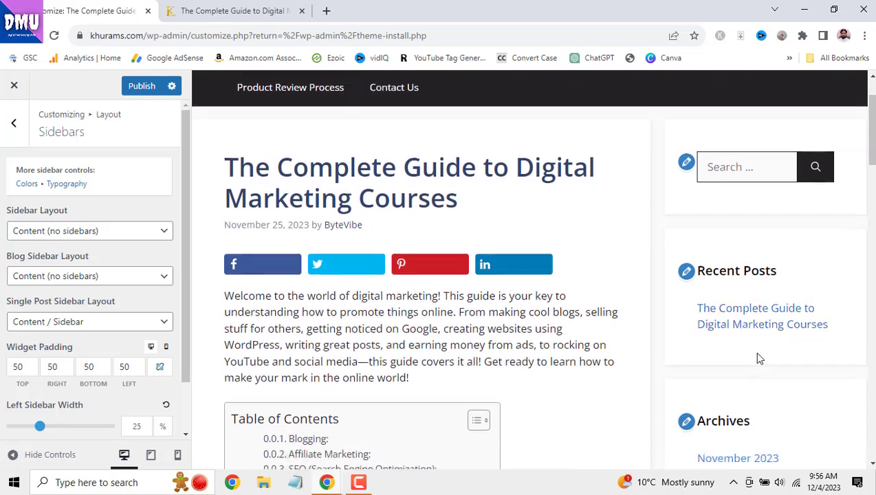
scroll(752, 352, up, 3)
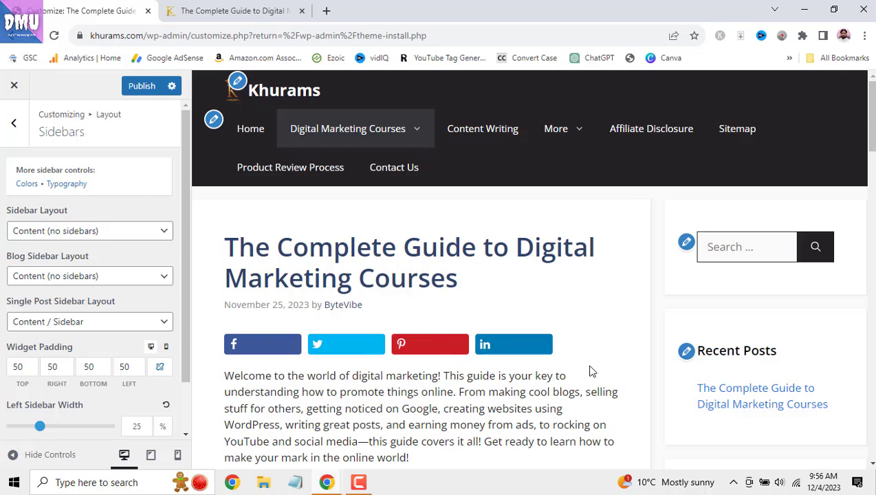
scroll(590, 371, down, 5)
scroll(619, 323, up, 2)
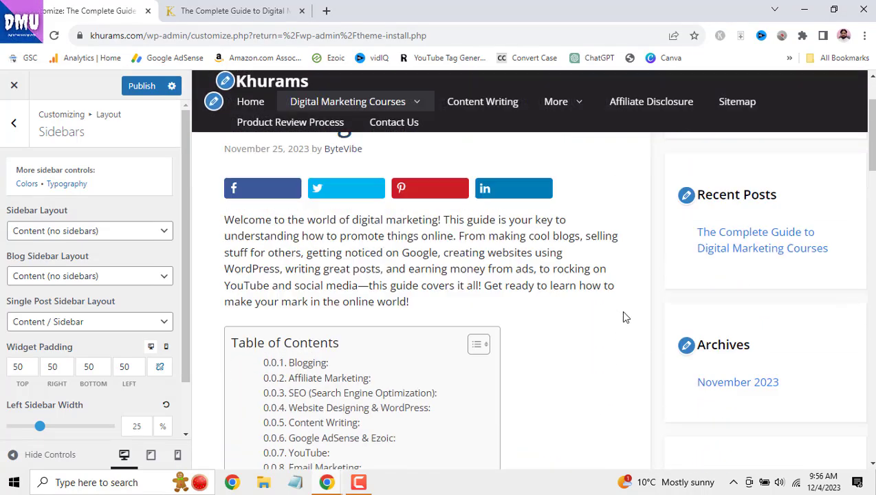
scroll(624, 316, up, 3)
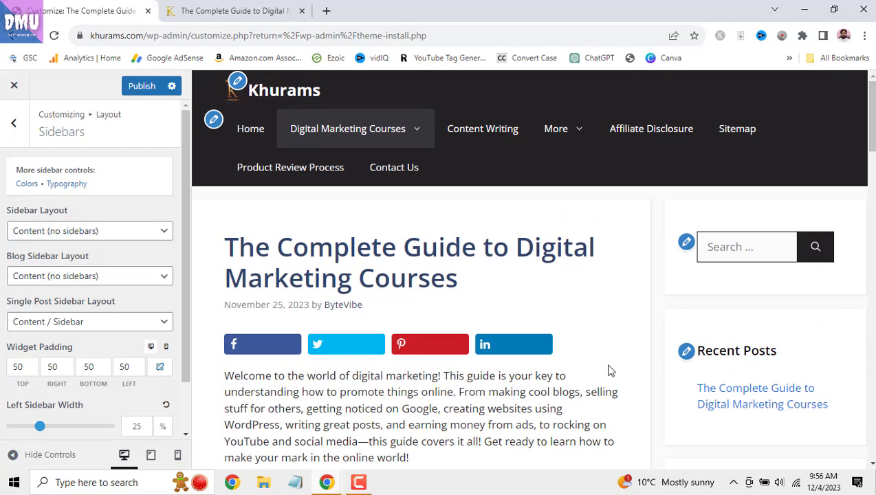
click(262, 11)
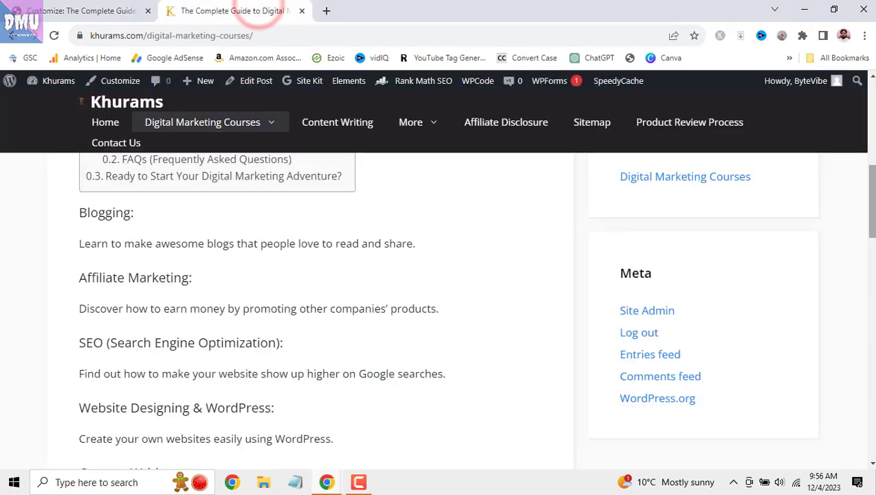
scroll(696, 273, up, 8)
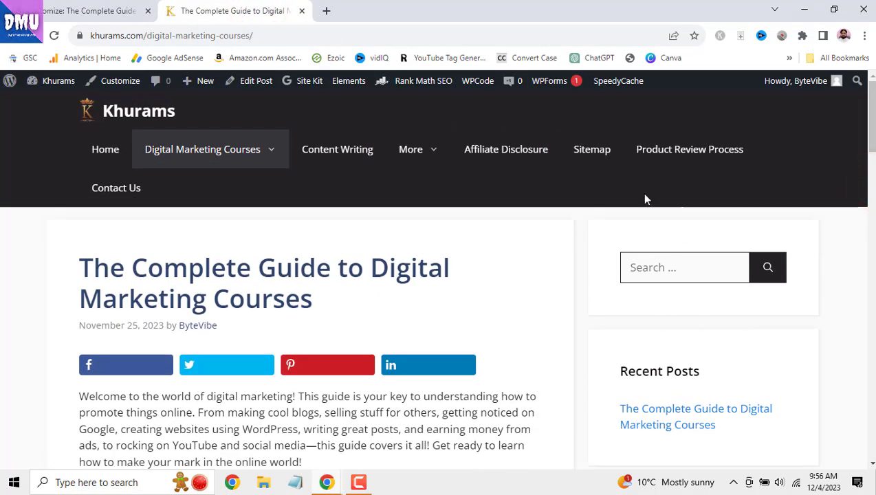
scroll(732, 362, down, 5)
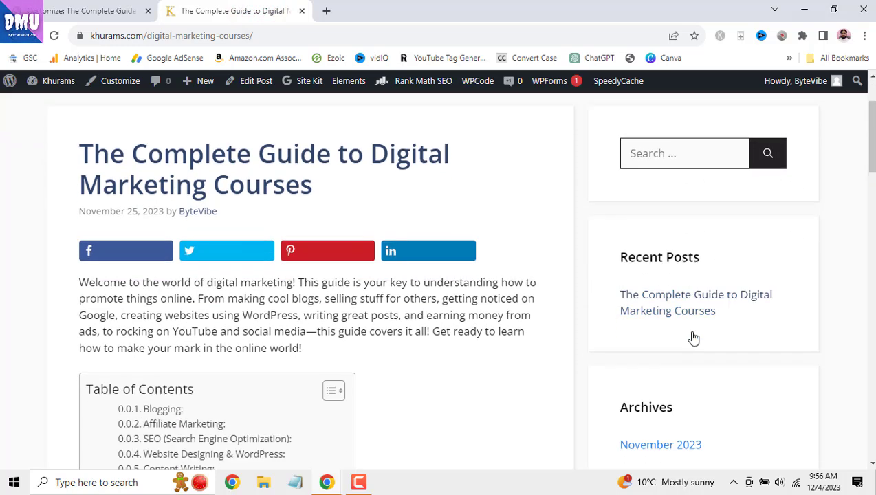
scroll(711, 383, down, 4)
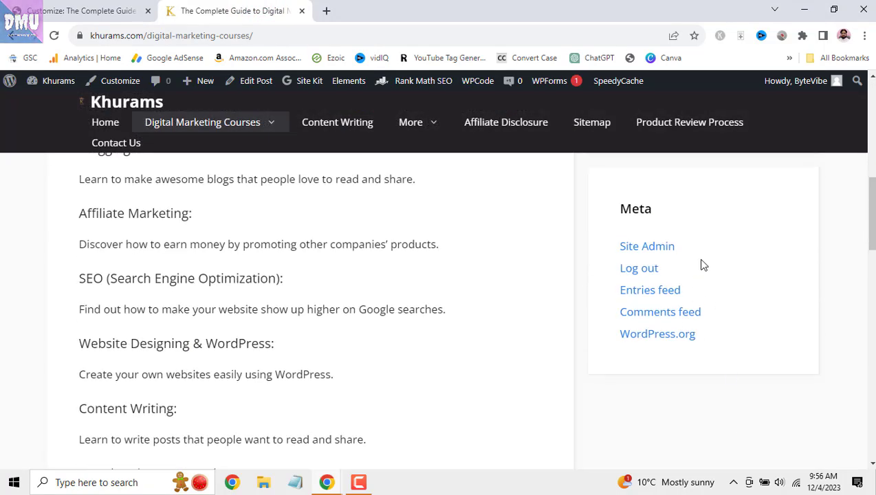
- Set the site-wide and blog sidebar layouts back to Content / Sidebar
click(117, 11)
click(137, 231)
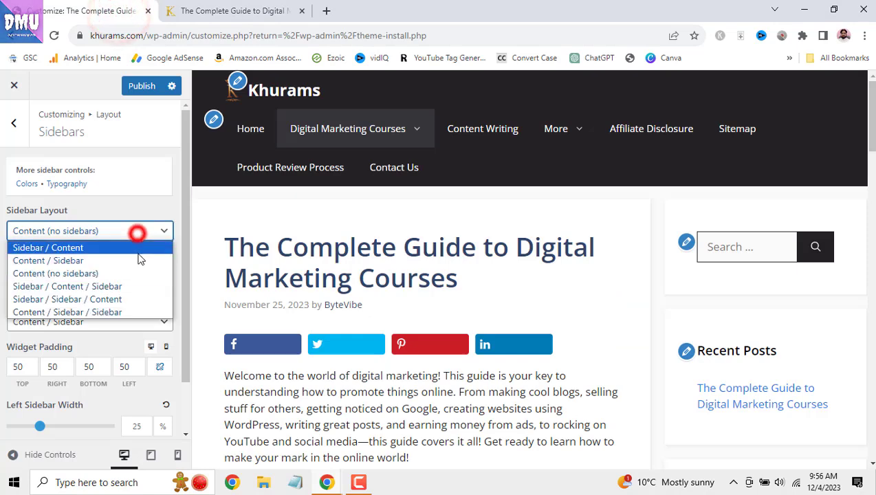
click(138, 261)
click(141, 275)
click(138, 307)
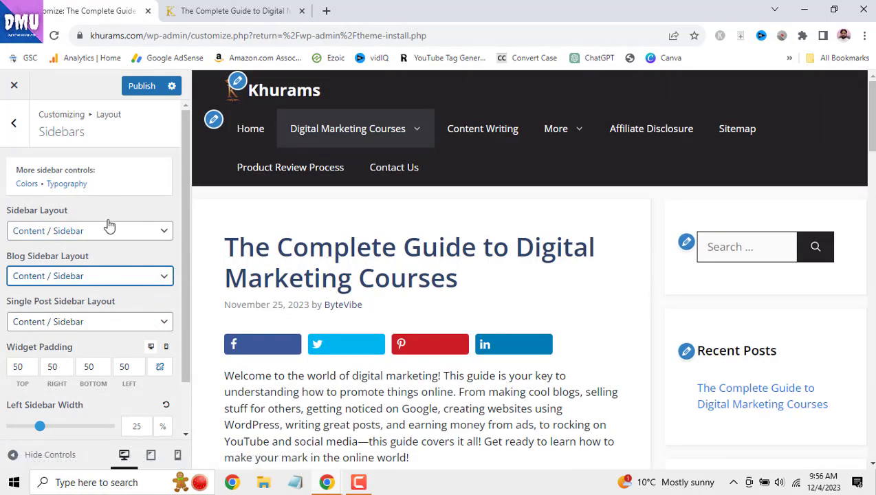
- Try a wider right sidebar, then reset the right sidebar width to its 30% default
scroll(154, 288, down, 2)
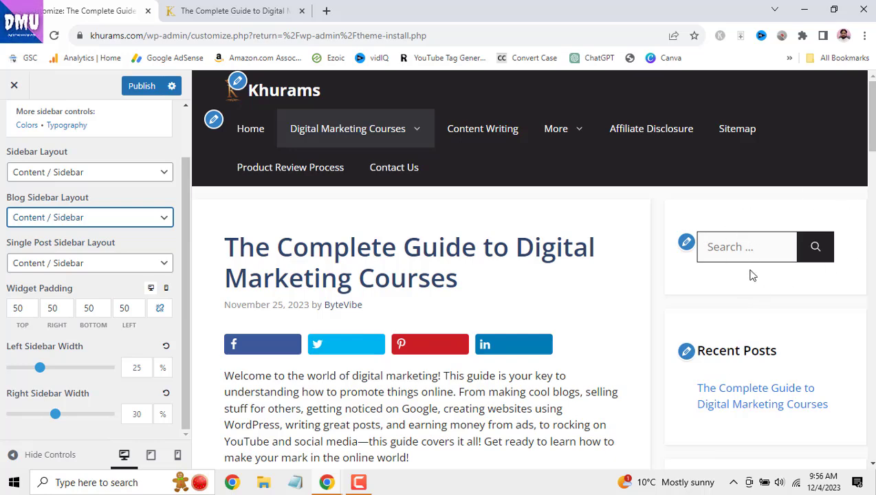
scroll(788, 261, down, 2)
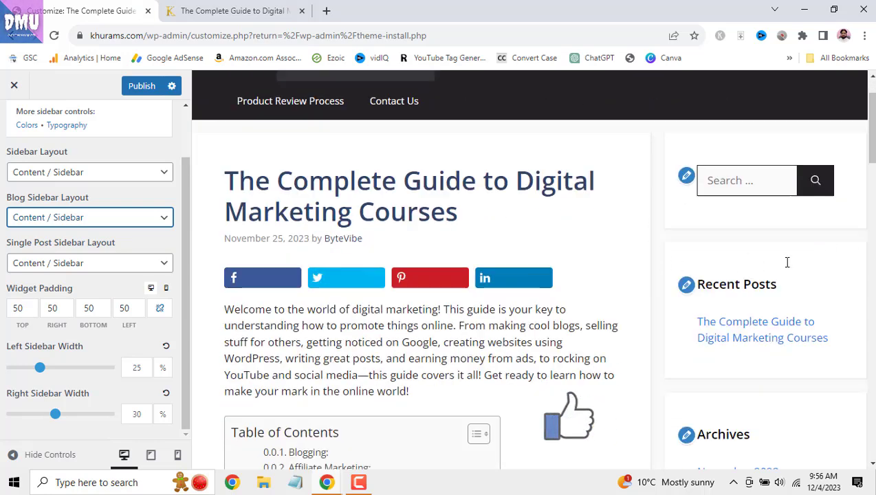
scroll(777, 265, down, 2)
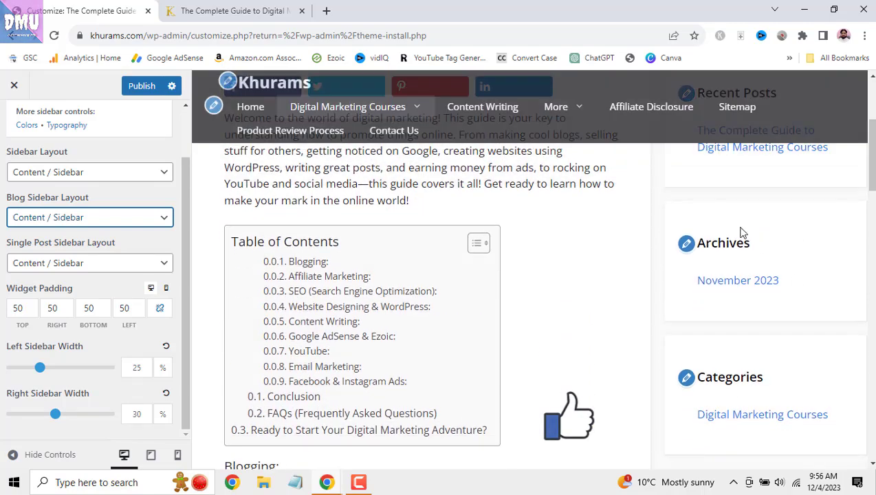
click(871, 198)
drag(874, 261, 874, 451)
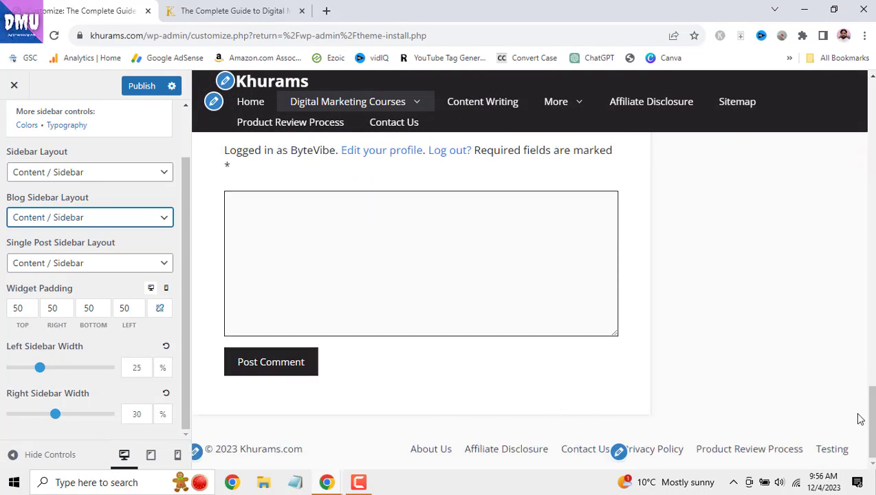
drag(874, 411, 874, 408)
scroll(863, 353, up, 15)
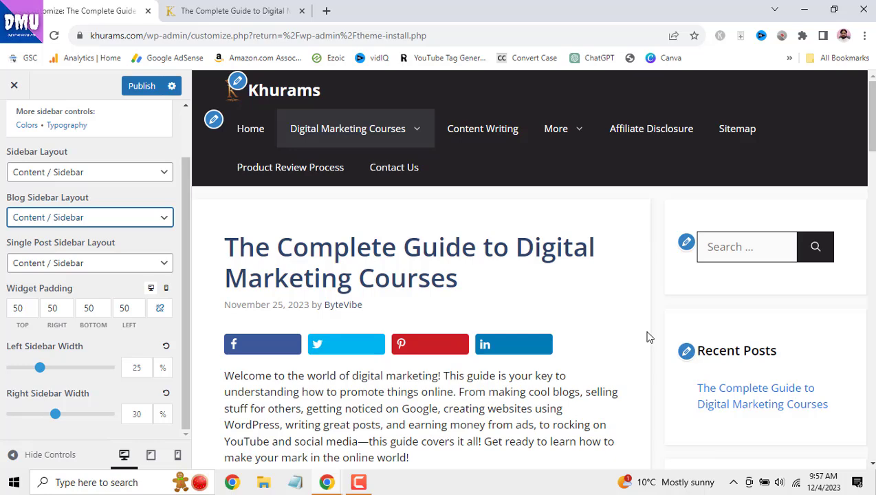
scroll(778, 343, down, 2)
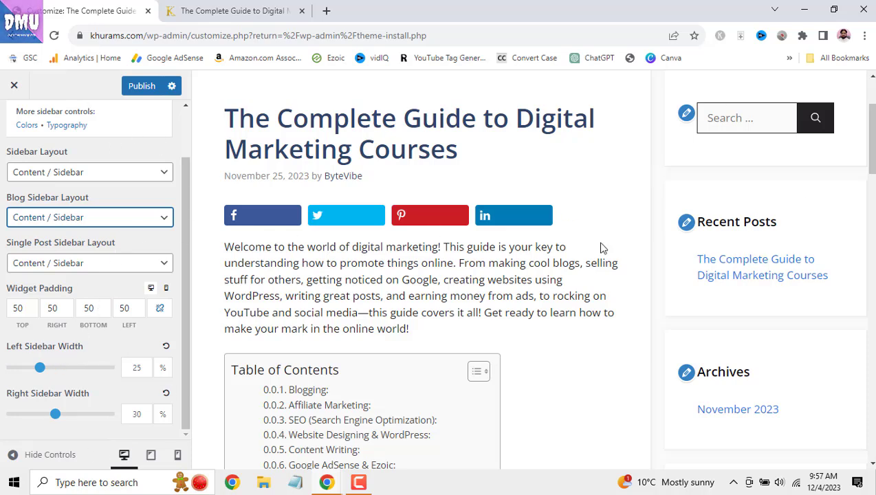
mouse_move(56, 415)
mouse_down()
mouse_move(85, 413)
mouse_move(39, 416)
mouse_up()
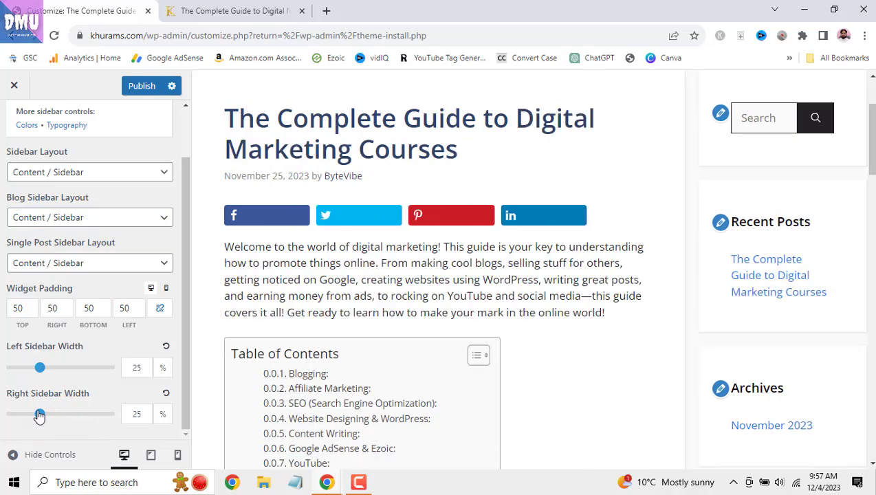
click(165, 397)
scroll(164, 399, up, 2)
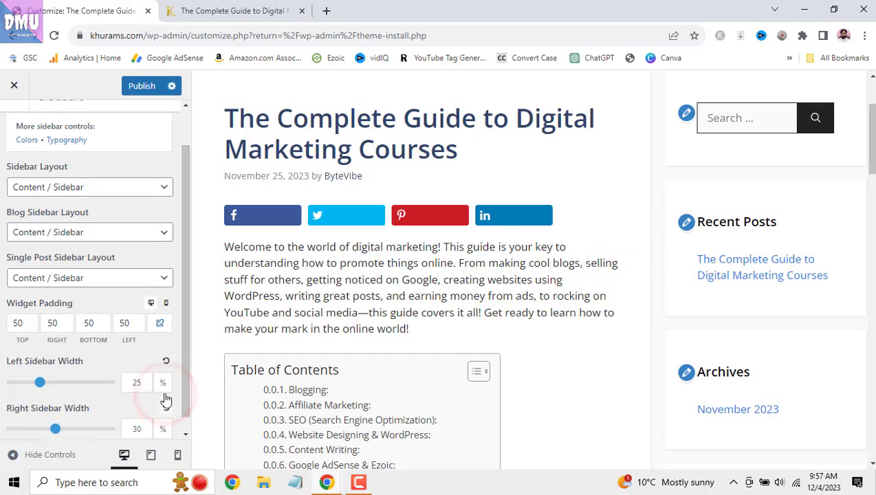
- Publish the sidebar layout changes and return to the Layout section list
click(132, 86)
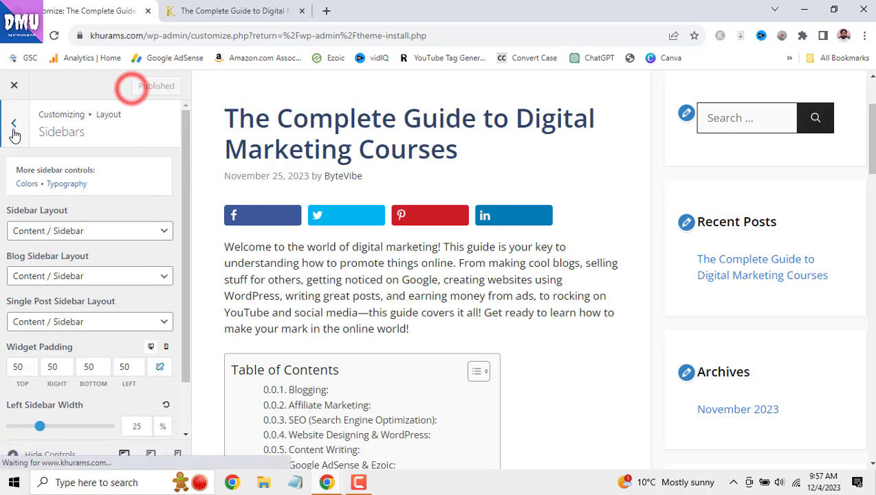
click(14, 125)
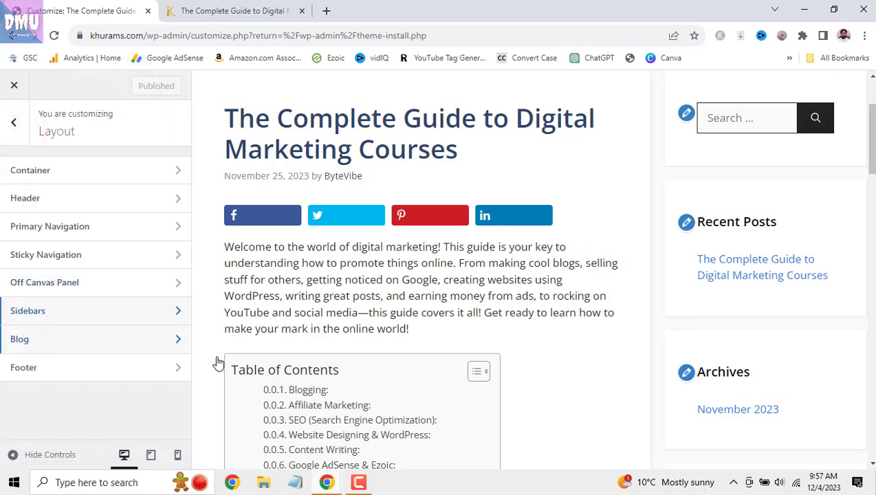
scroll(476, 349, up, 2)
scroll(477, 350, up, 1)
- Preview the Home page post listing and open the Blog layout settings
click(231, 129)
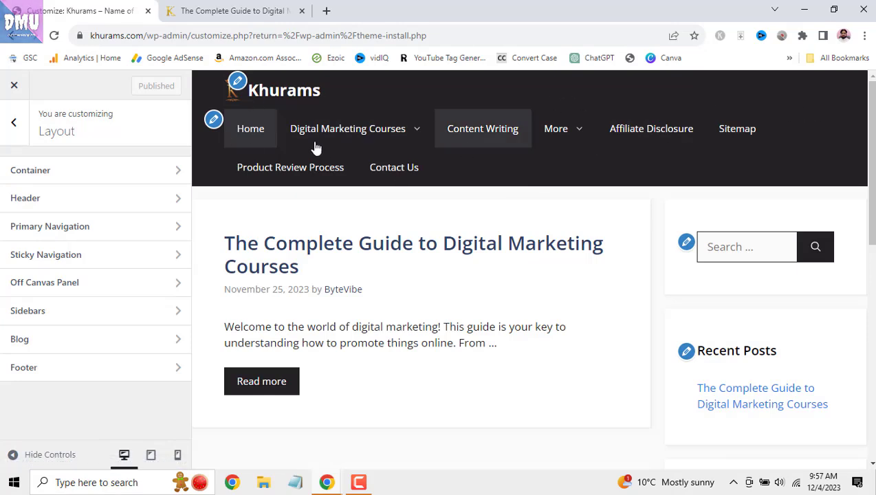
scroll(814, 174, down, 2)
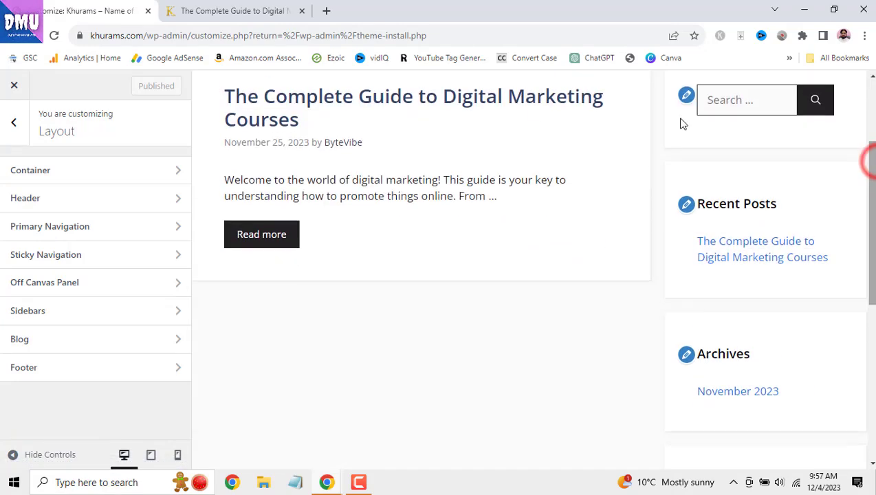
scroll(701, 223, down, 2)
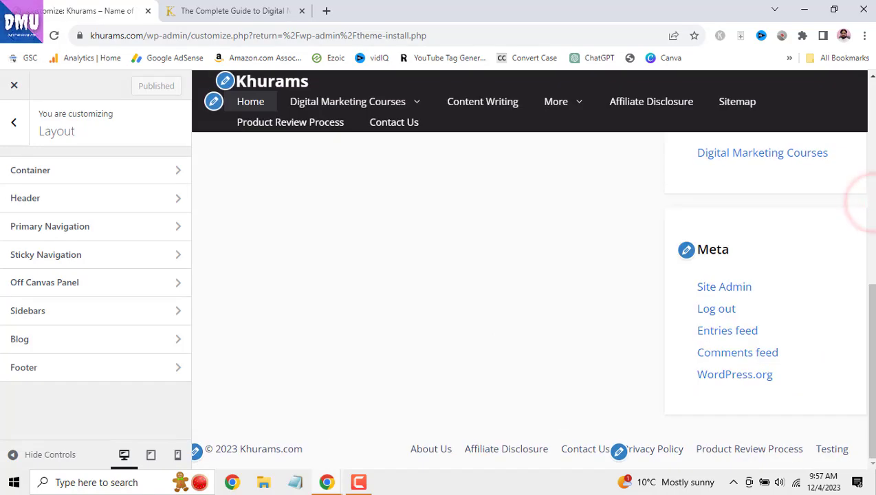
scroll(869, 385, up, 10)
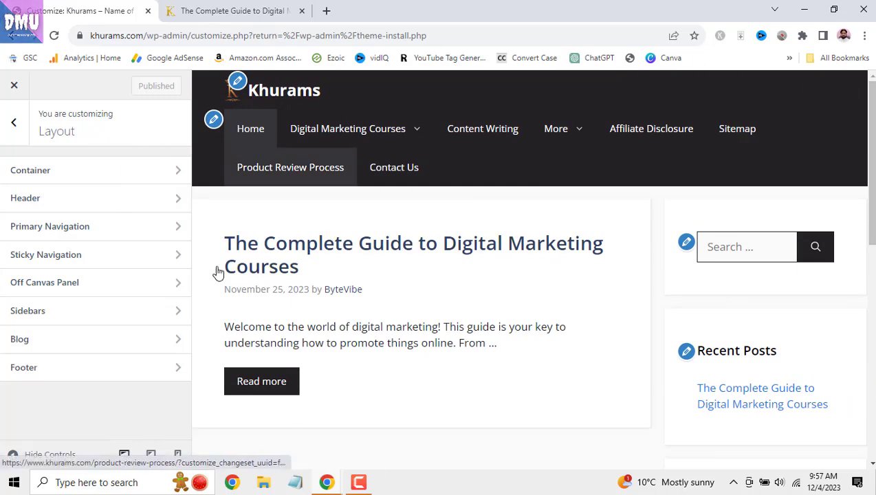
scroll(454, 300, down, 2)
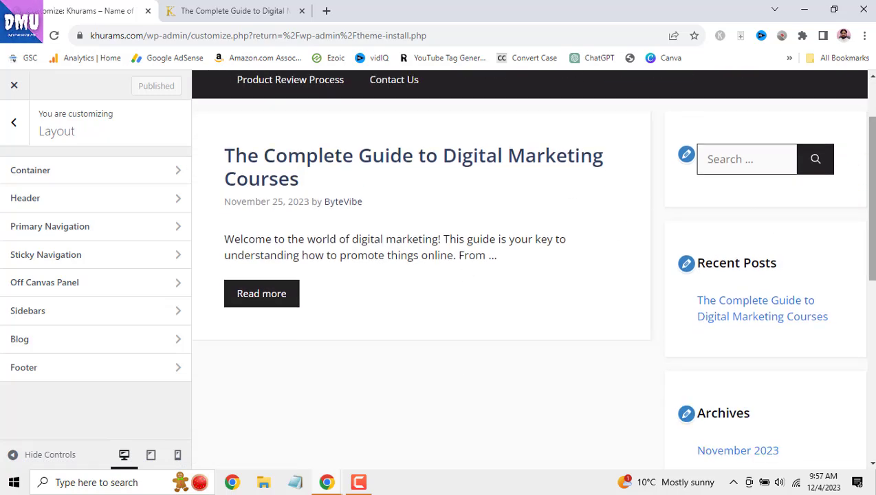
drag(873, 172, 875, 119)
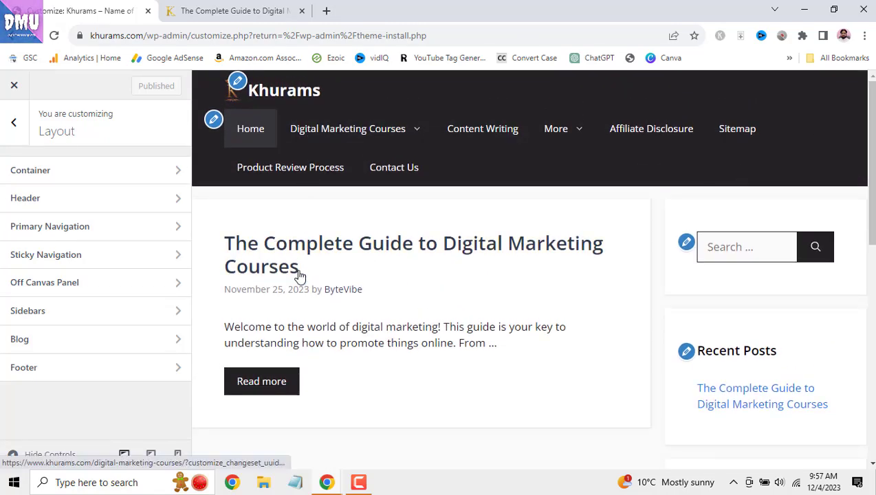
click(82, 340)
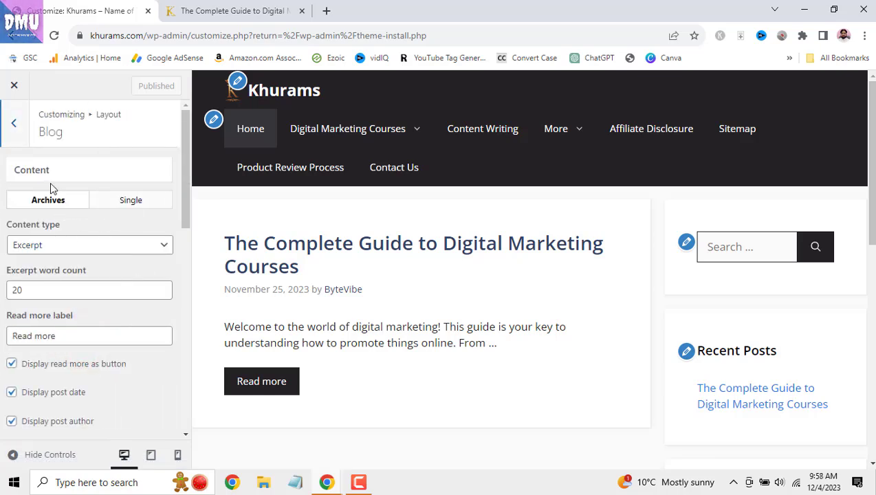
- Highlight the home page excerpt and set archive content type to Full Content
drag(871, 154, 868, 133)
drag(226, 325, 511, 342)
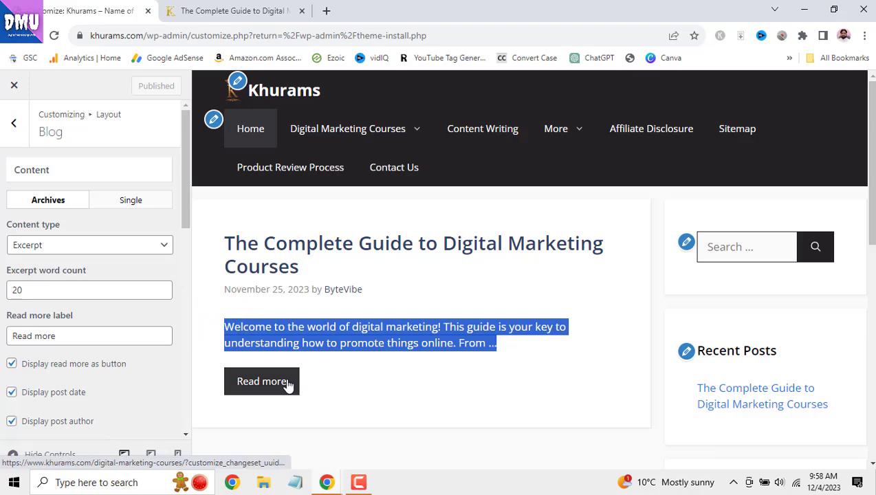
click(167, 245)
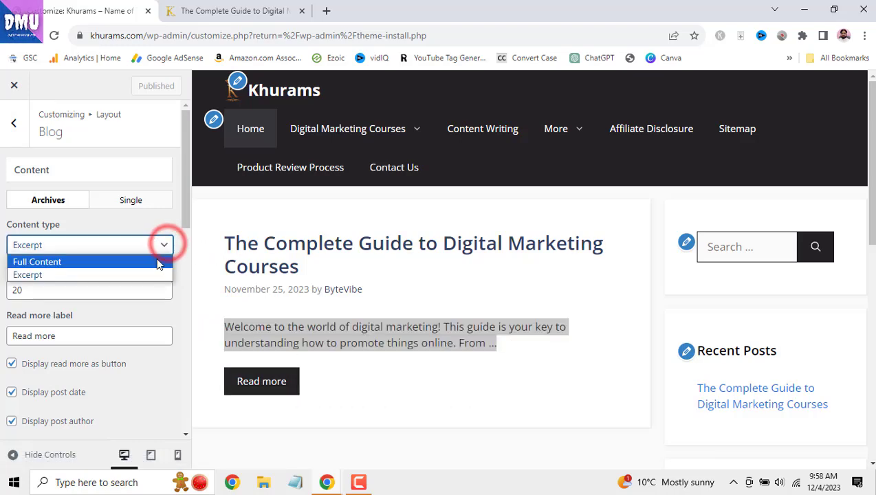
click(162, 261)
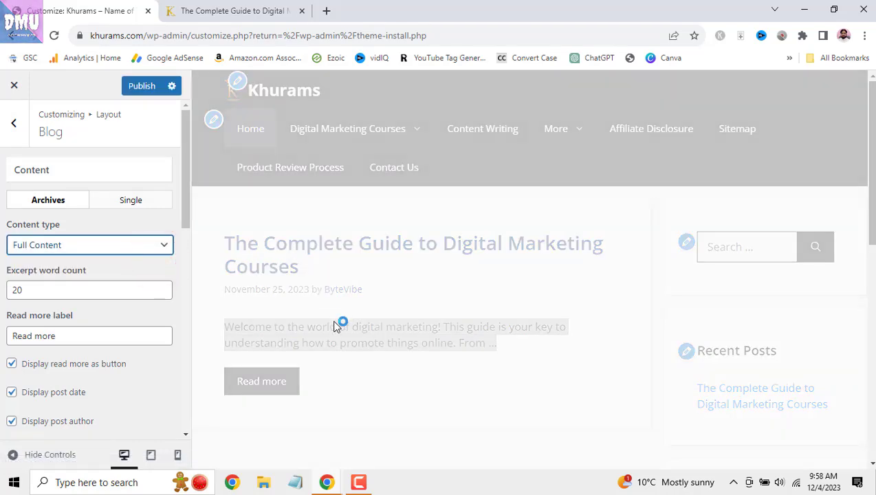
- Switch archive content back to Excerpt and select the whole excerpt paragraph in the preview
scroll(424, 365, down, 6)
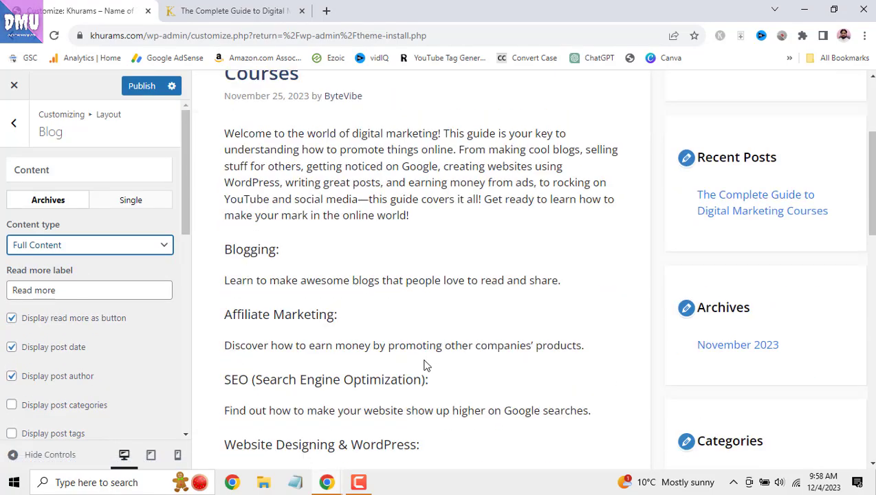
scroll(425, 365, down, 10)
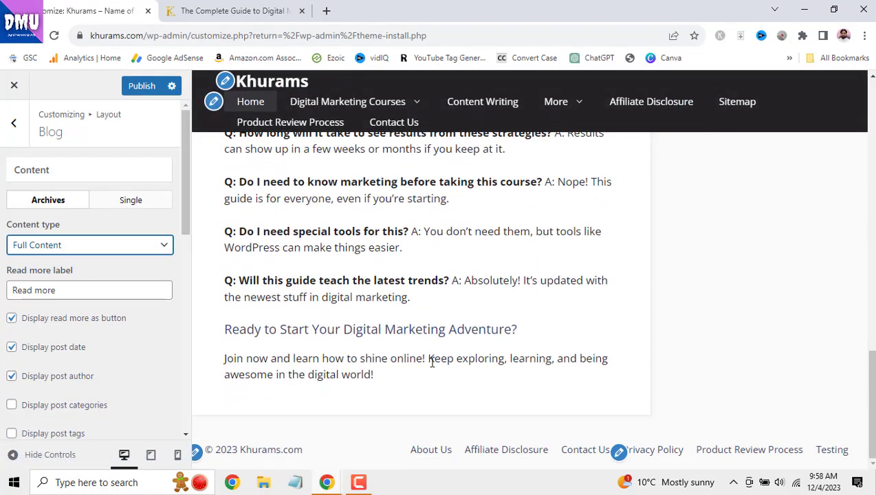
scroll(428, 365, up, 6)
scroll(434, 371, up, 10)
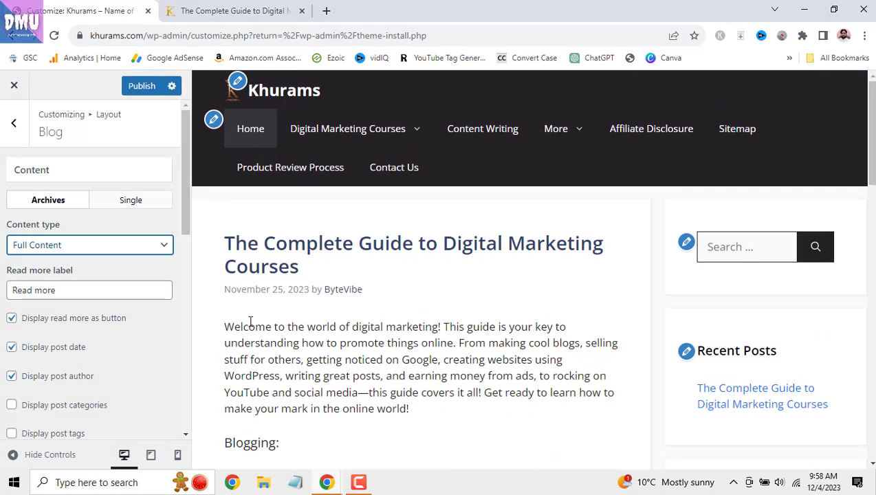
click(159, 252)
click(146, 273)
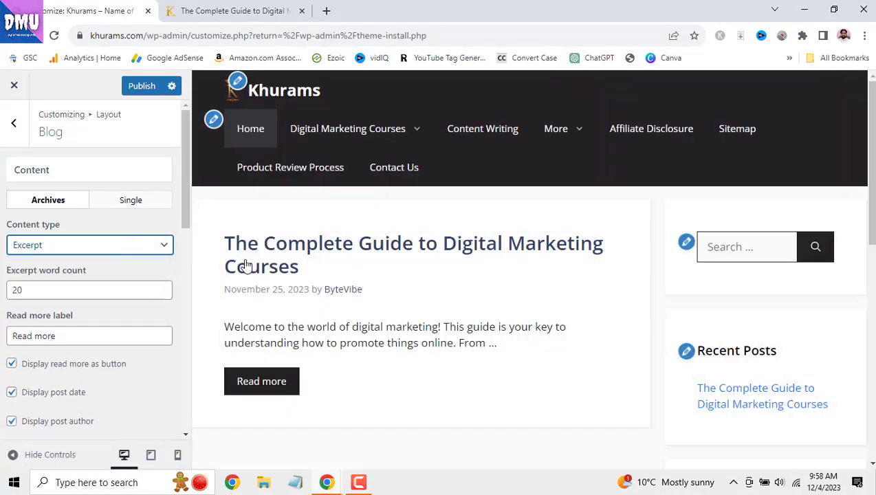
drag(222, 327, 293, 381)
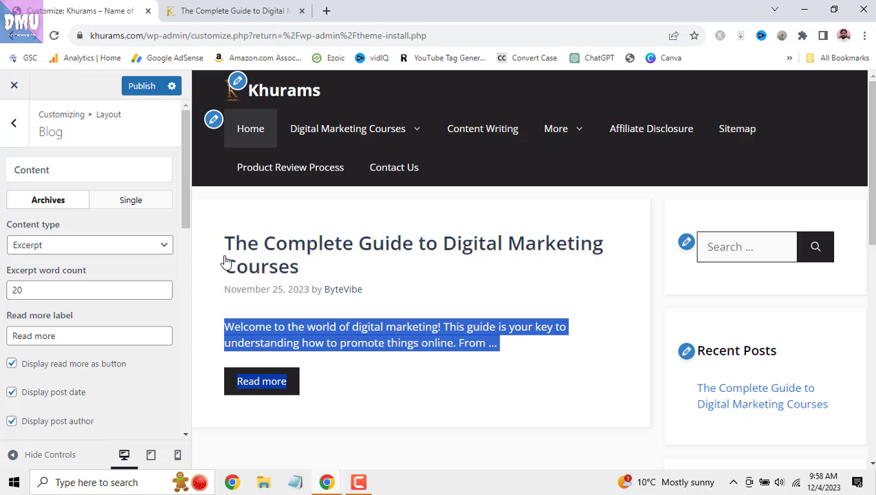
click(307, 363)
drag(222, 323, 504, 355)
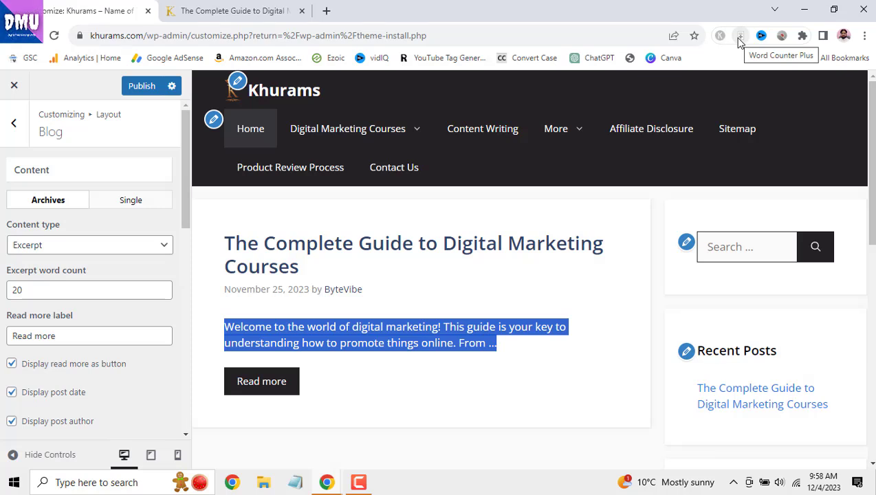
- Count the excerpt's words with Word Counter Plus and raise the excerpt word count to 30
right_click(437, 333)
click(506, 305)
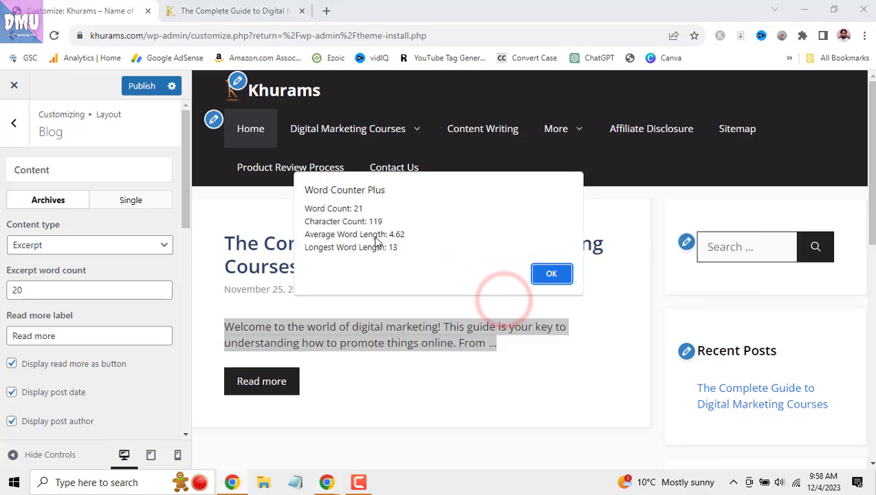
click(556, 275)
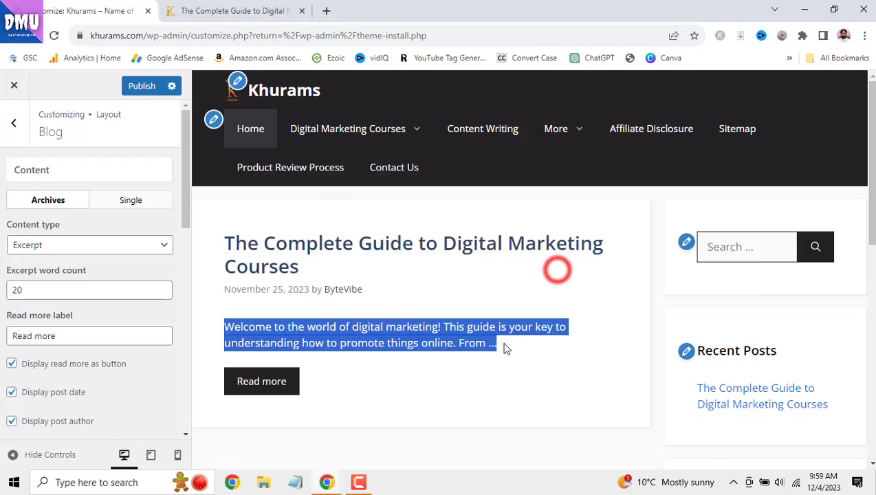
click(476, 357)
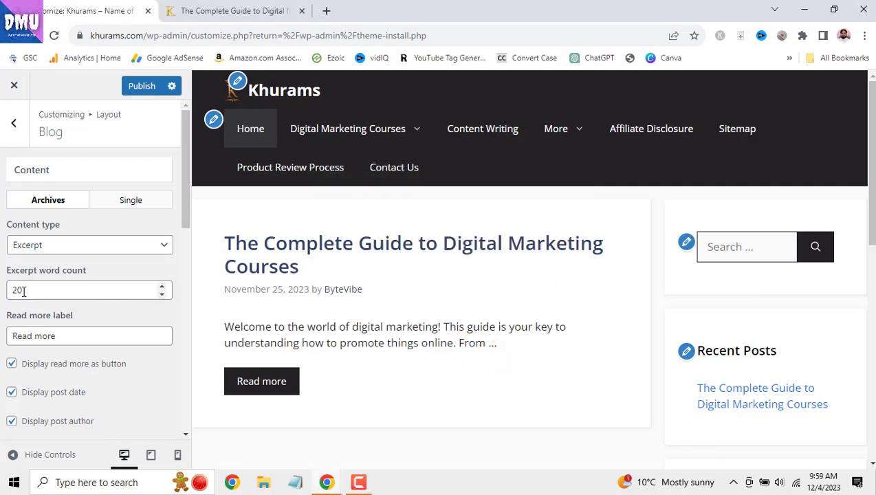
drag(20, 290, 8, 290)
text(25)
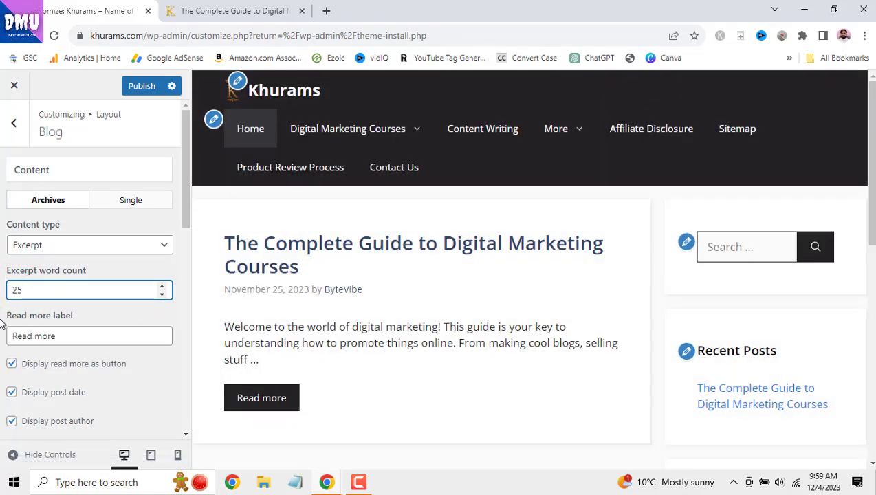
double_click(23, 292)
text(30)
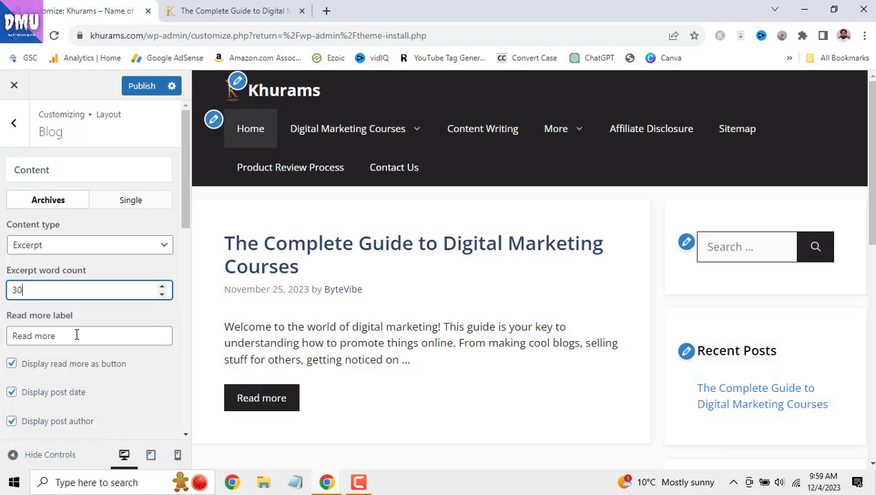
- Edit the Read more label, trying 'Click' before restoring it to 'Read more'
drag(6, 317, 130, 315)
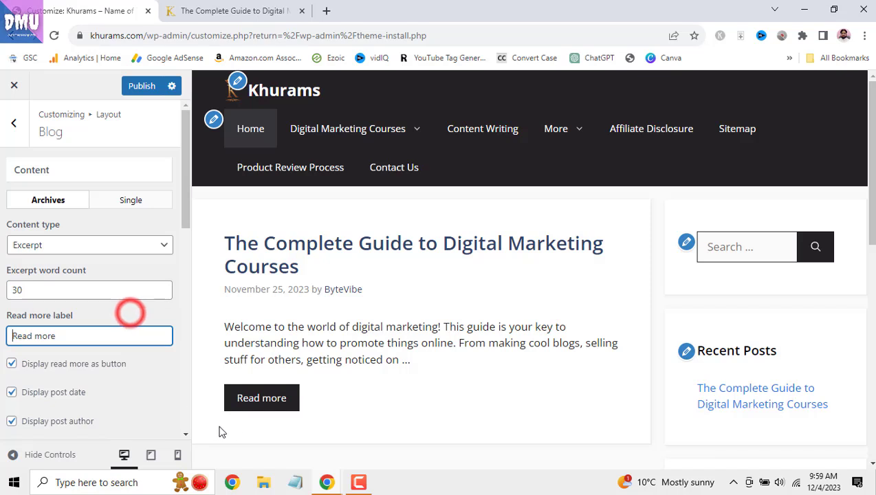
click(63, 336)
key(BackSpace)
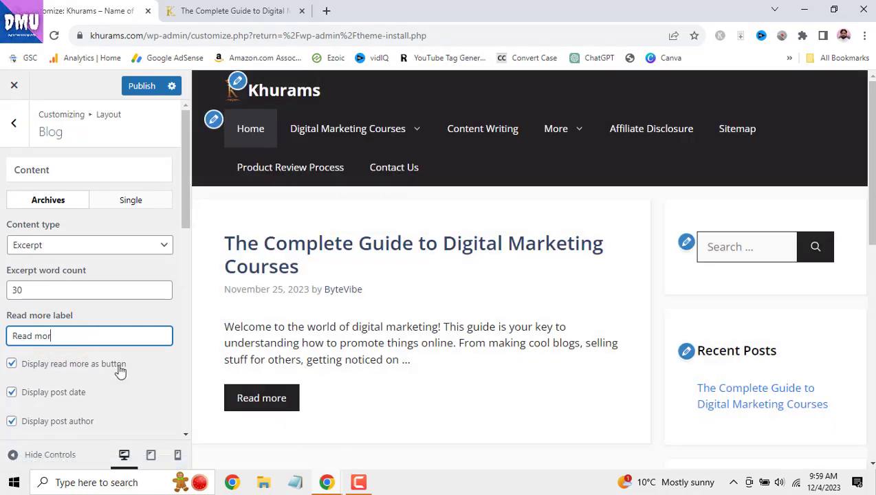
drag(64, 336, 2, 333)
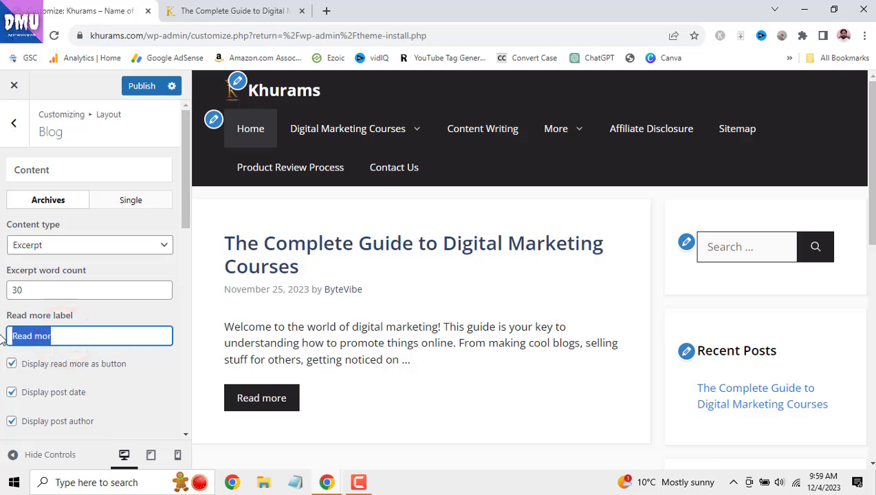
text(Cl)
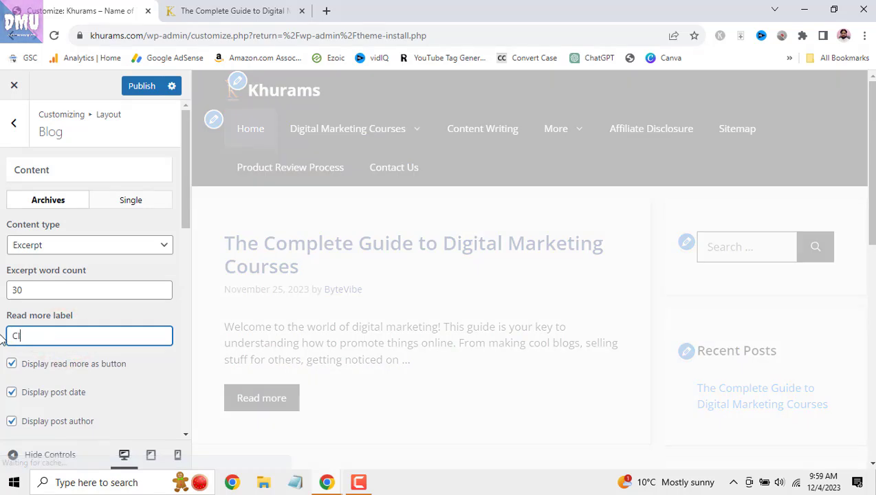
text(ick)
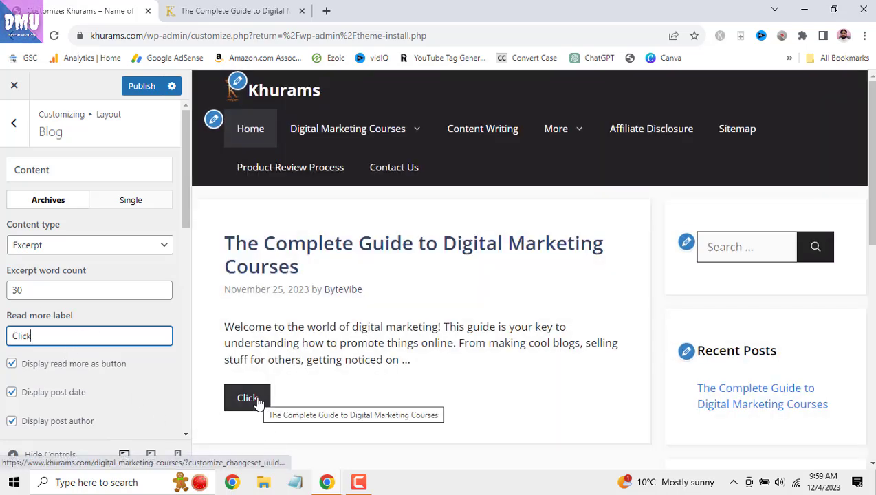
drag(45, 335, 6, 335)
text(Read mor)
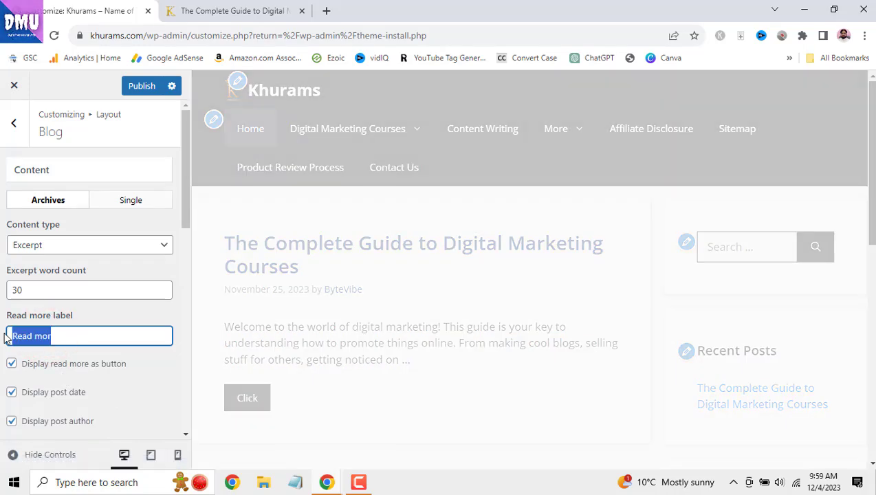
click(72, 334)
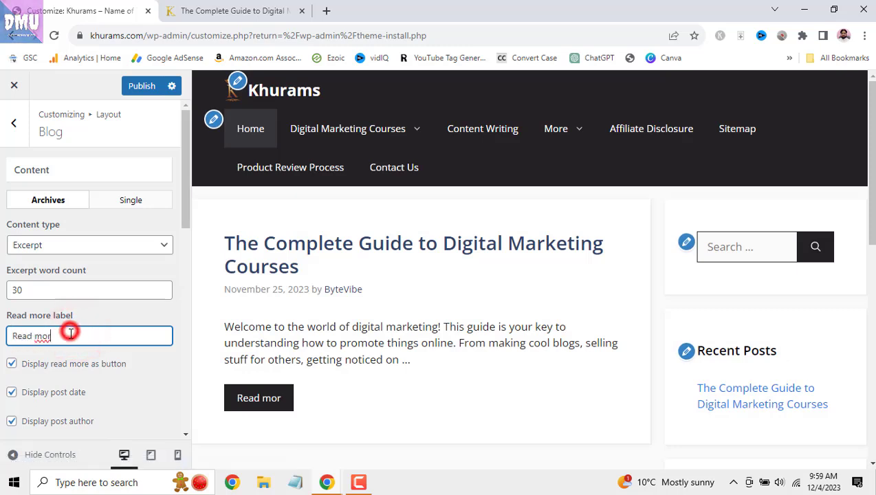
text(e)
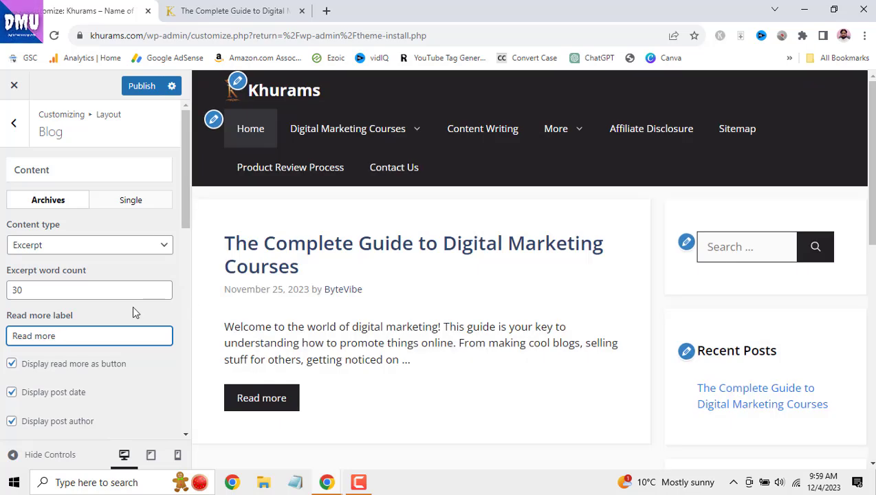
- Show Read more as an inline link instead of a button and open a new browser tab
scroll(132, 305, down, 2)
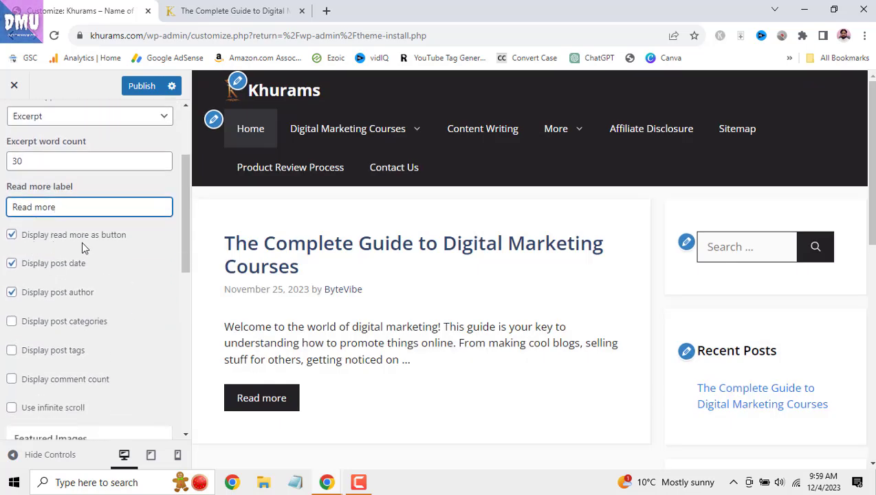
scroll(35, 222, up, 2)
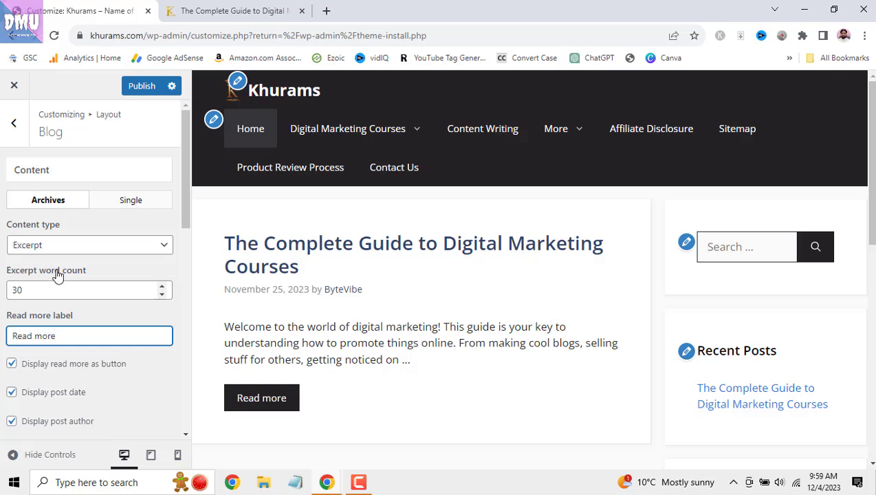
scroll(62, 275, down, 1)
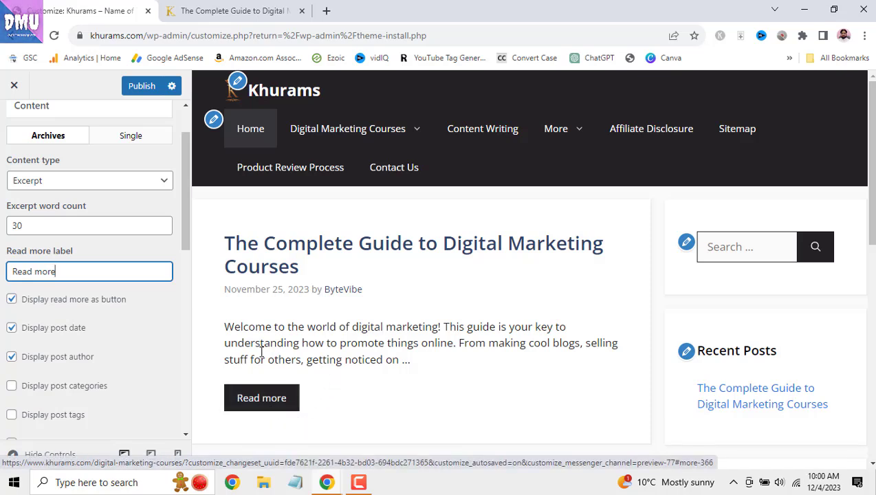
click(12, 299)
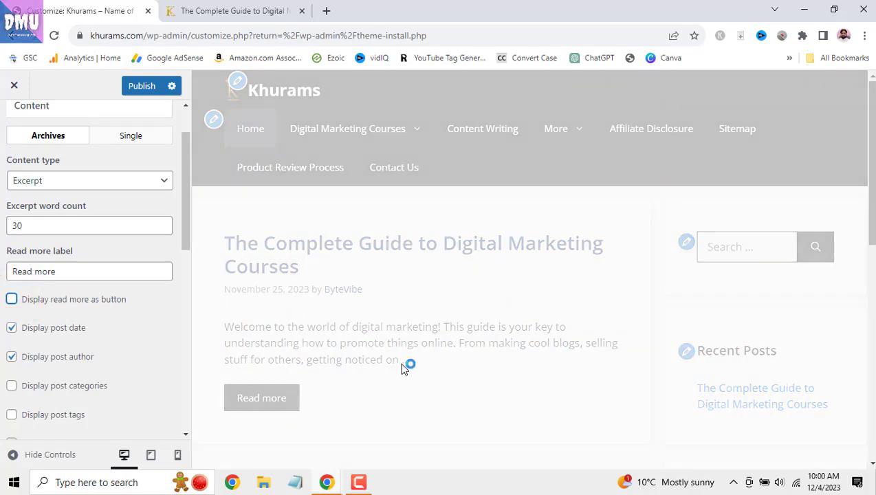
scroll(406, 380, down, 1)
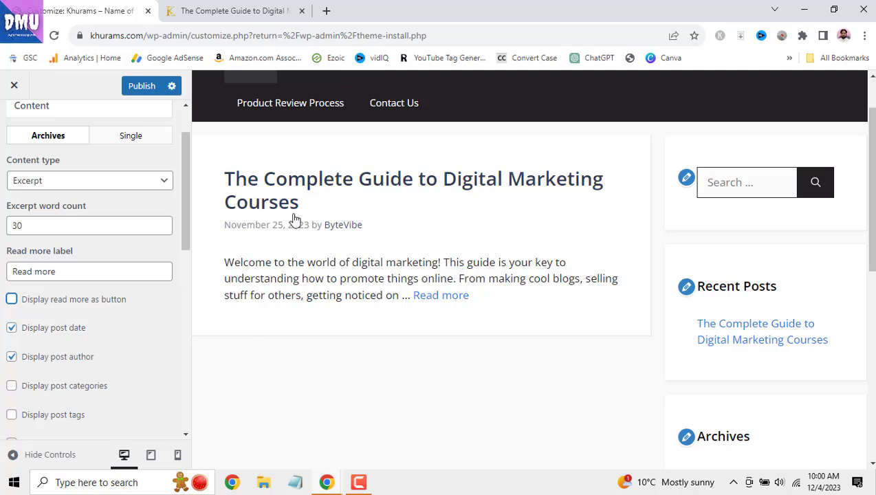
click(326, 10)
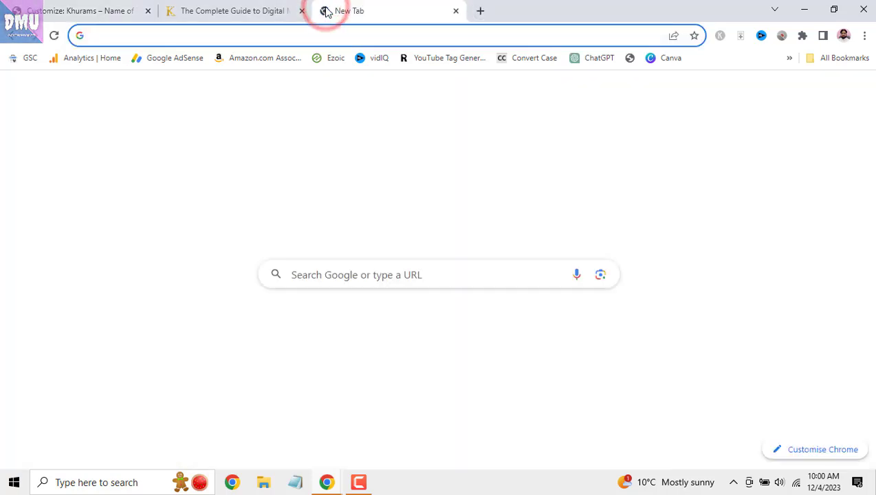
- Load gazebosolution.com and scroll through its post excerpts for comparison
text(ga)
key(Return)
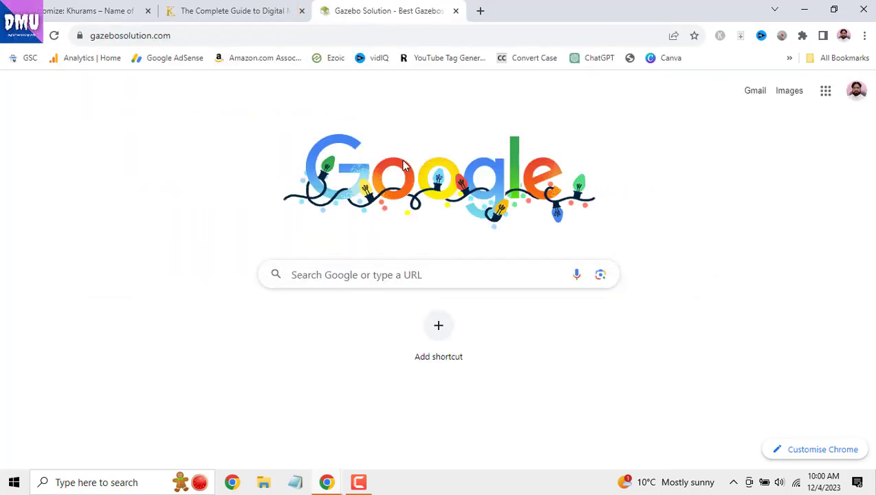
scroll(377, 210, down, 7)
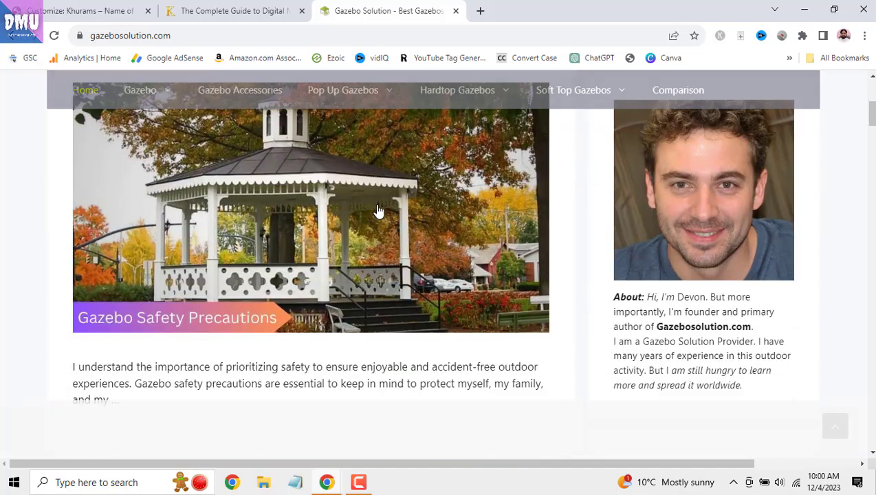
scroll(378, 212, down, 1)
scroll(229, 280, down, 7)
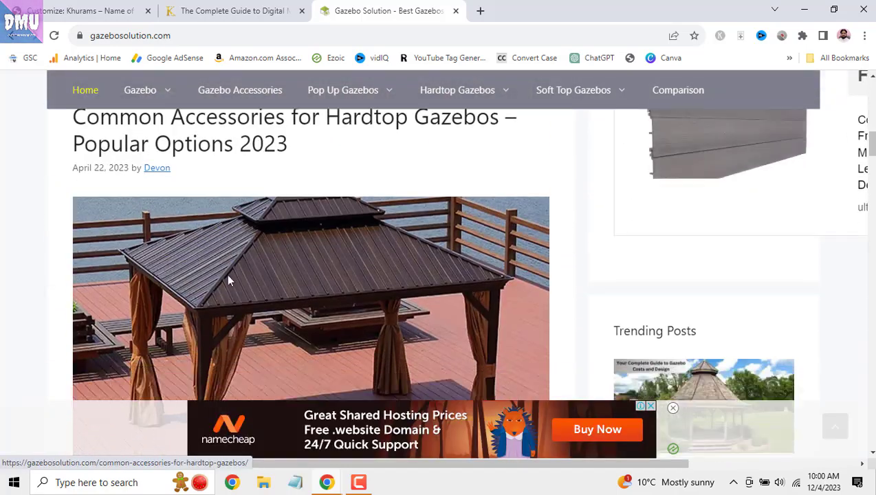
scroll(232, 280, down, 10)
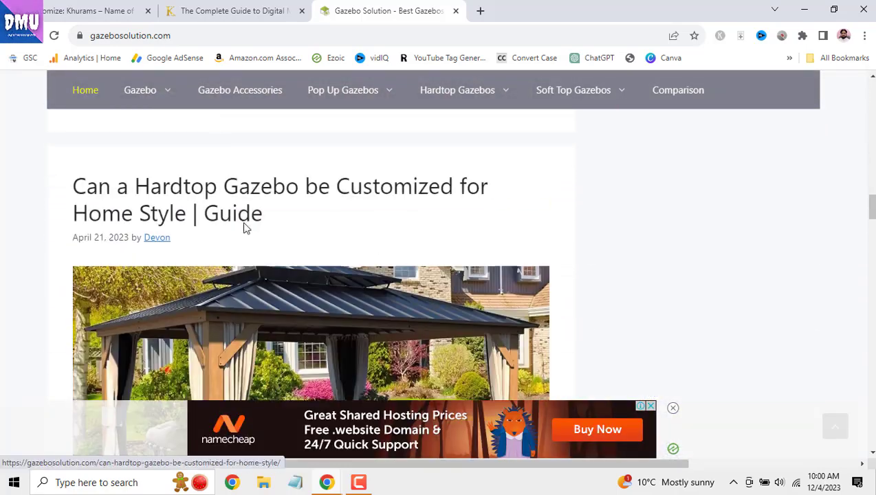
click(251, 8)
- Turn Read more back into a button and hide the post date on archive posts
click(106, 11)
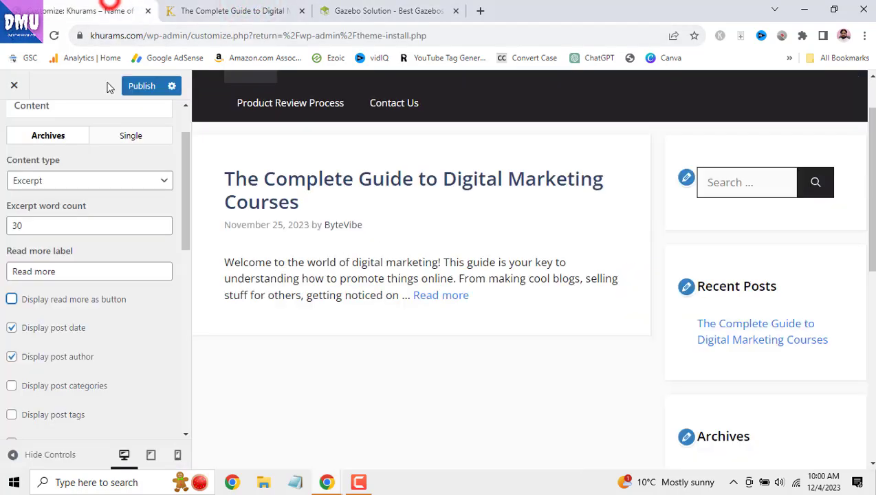
click(11, 300)
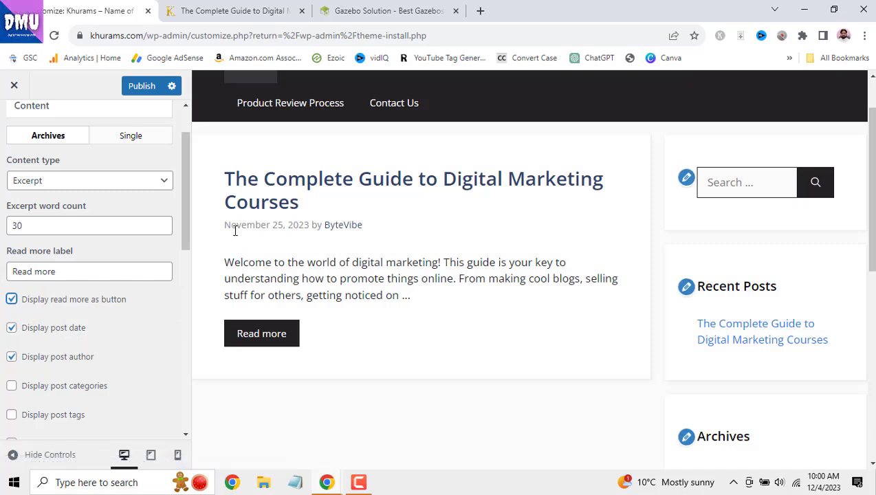
drag(283, 227, 220, 228)
click(11, 328)
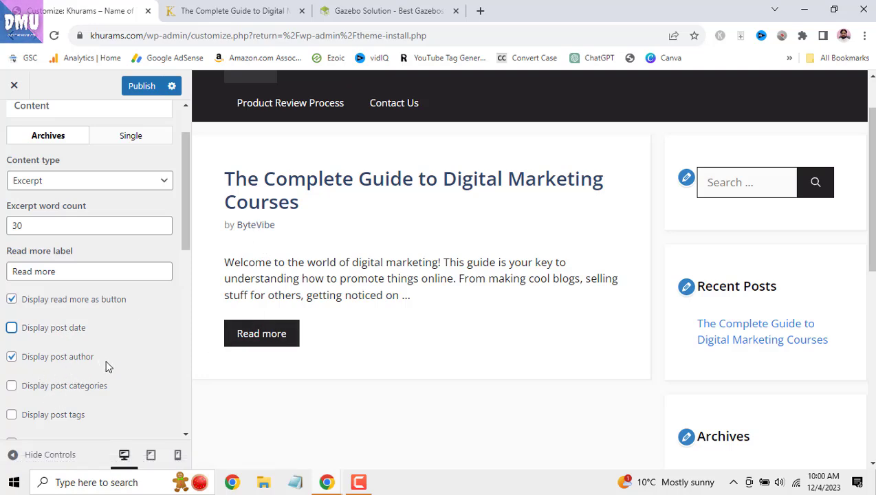
- Show post categories, post tags and comment counts on blog archive posts
scroll(112, 366, down, 2)
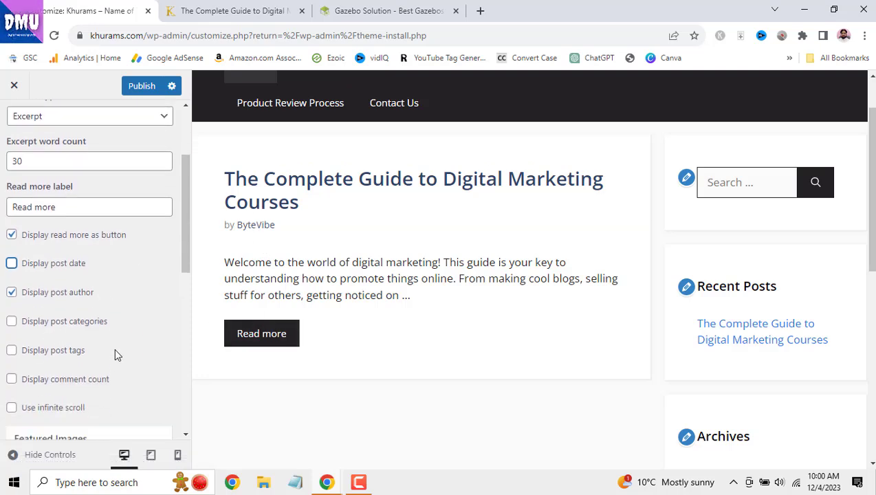
click(11, 322)
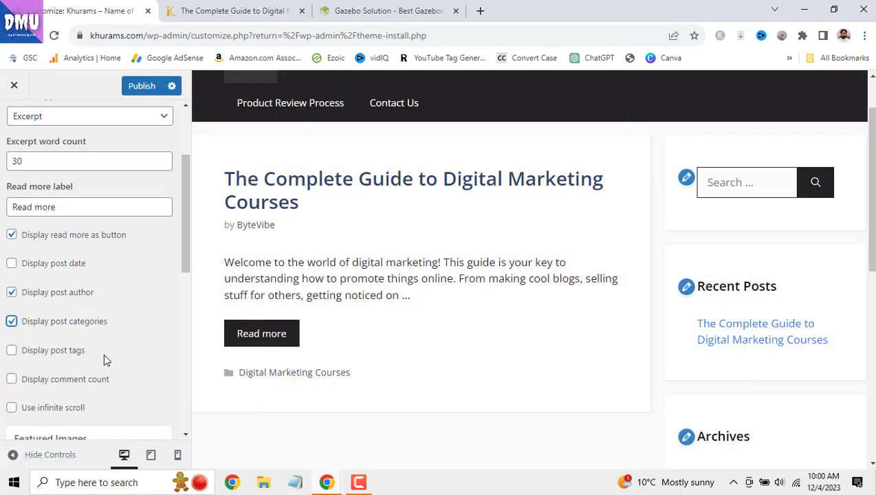
click(11, 351)
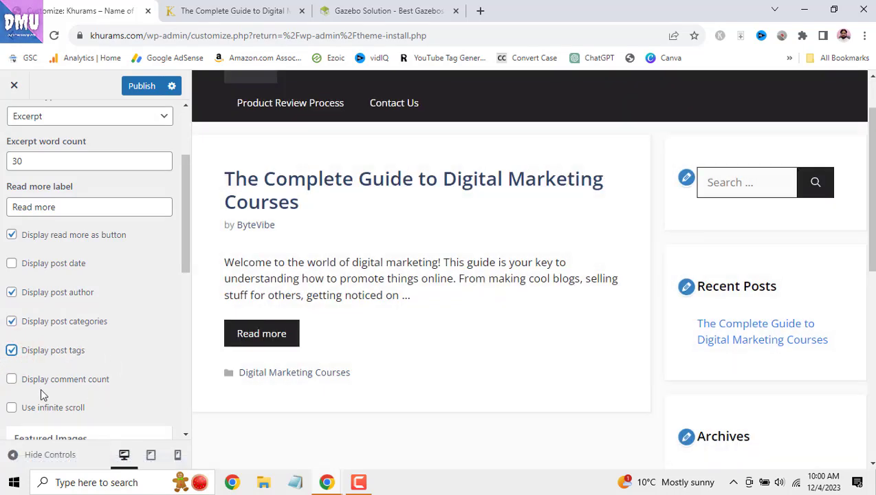
click(12, 379)
- Enable infinite scroll for the blog archive and review the updated preview
scroll(108, 373, down, 1)
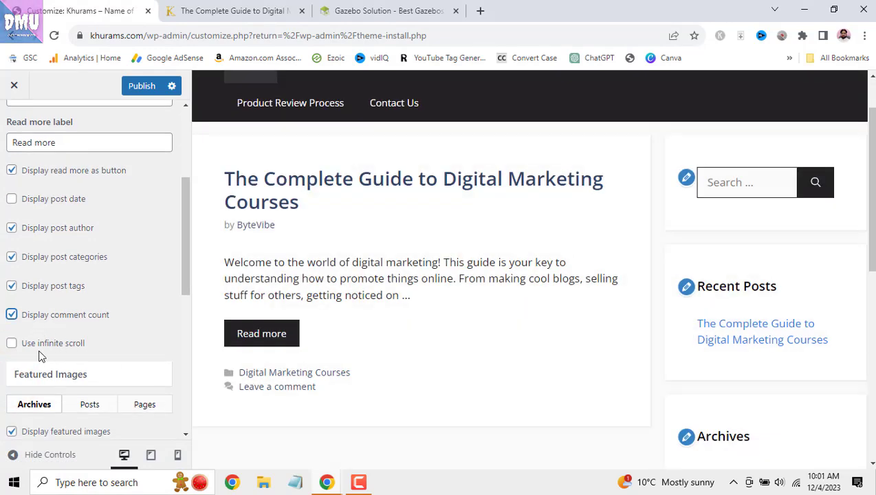
click(11, 343)
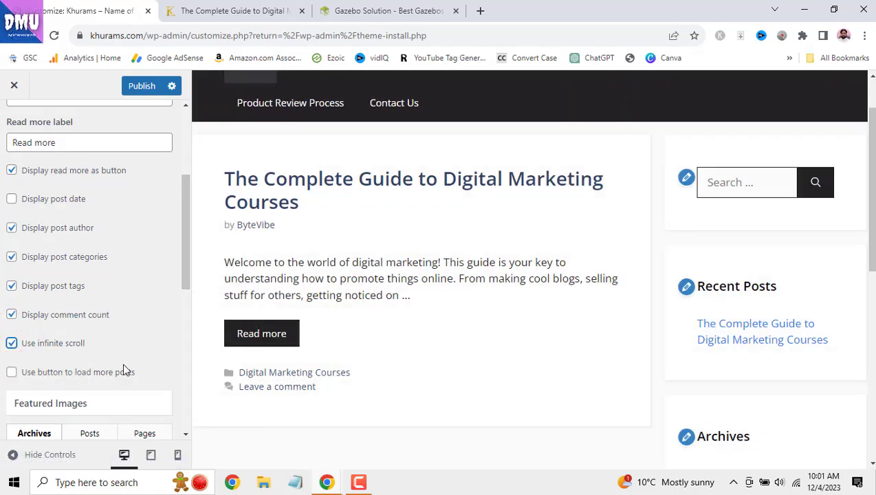
scroll(324, 357, down, 2)
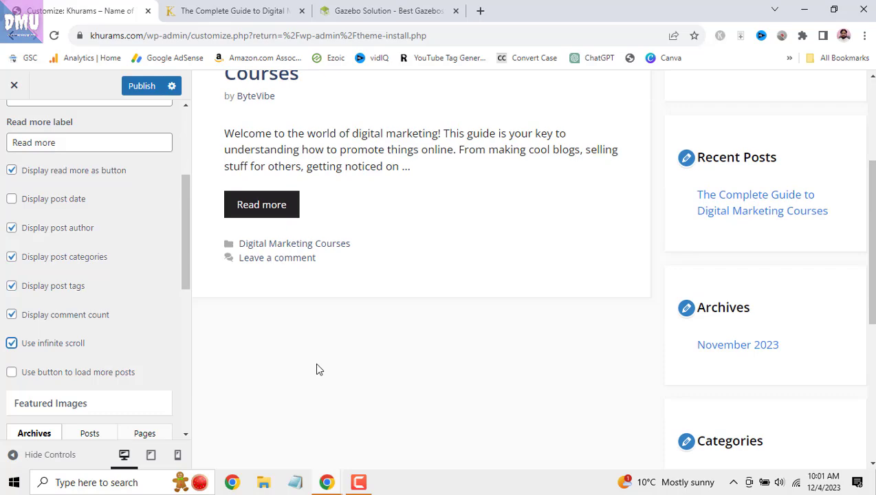
scroll(316, 370, down, 5)
scroll(317, 370, up, 10)
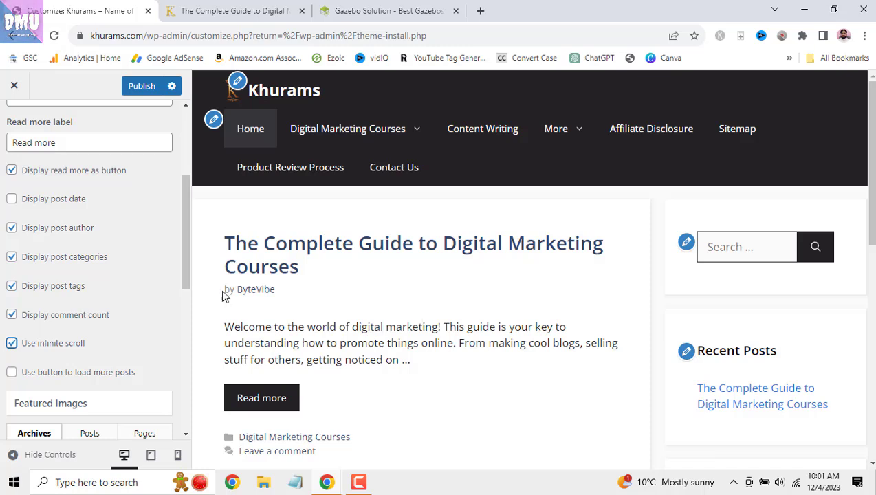
- Turn off infinite scroll, comment count, post tags and post categories on archive posts
click(12, 344)
click(10, 315)
click(12, 285)
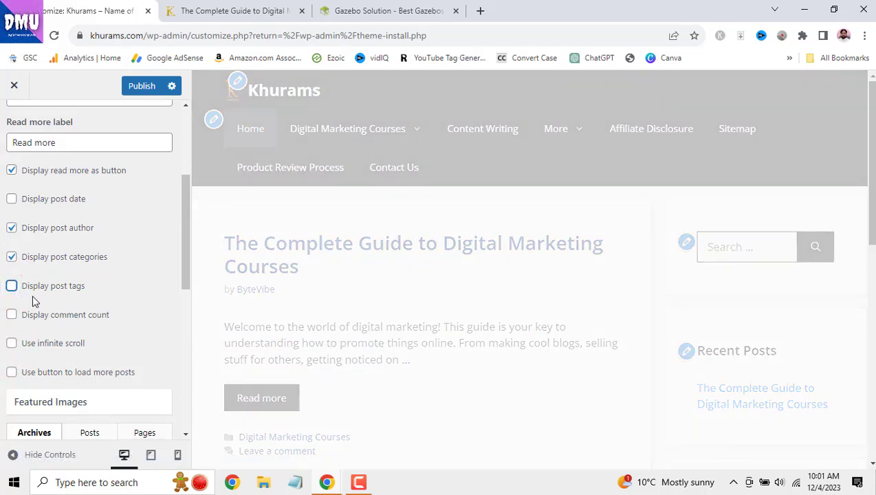
click(13, 258)
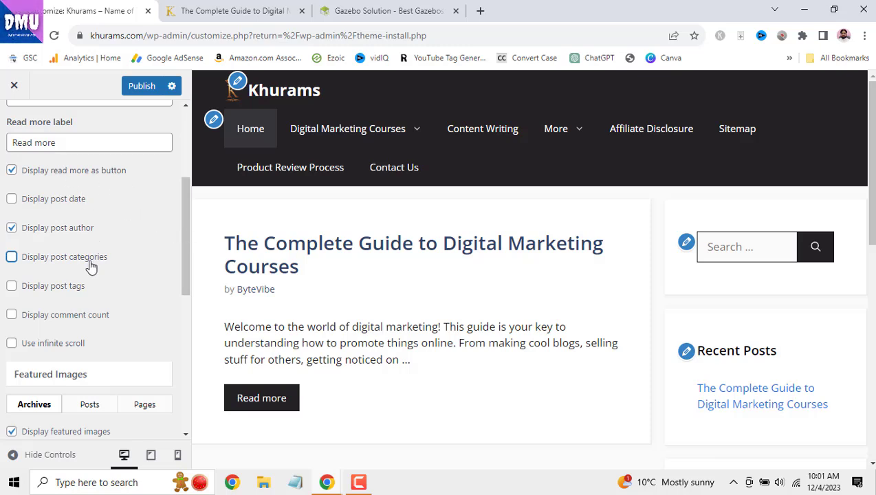
- Review the archive preview, then switch to the gazebosolution.com tab for comparison
scroll(72, 291, up, 2)
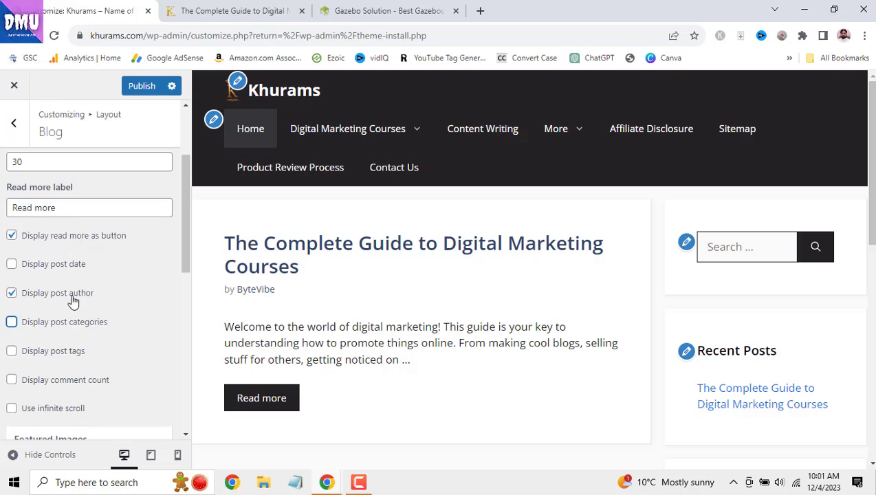
scroll(85, 300, down, 4)
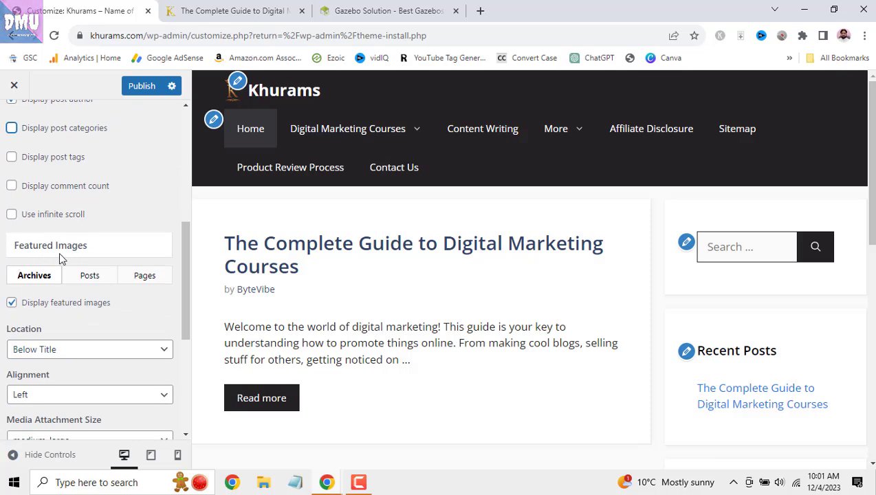
scroll(61, 259, up, 6)
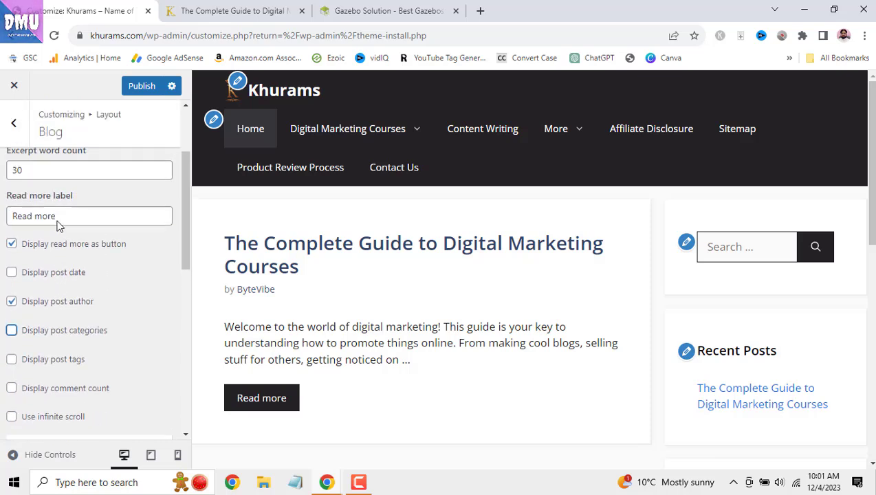
scroll(47, 260, down, 3)
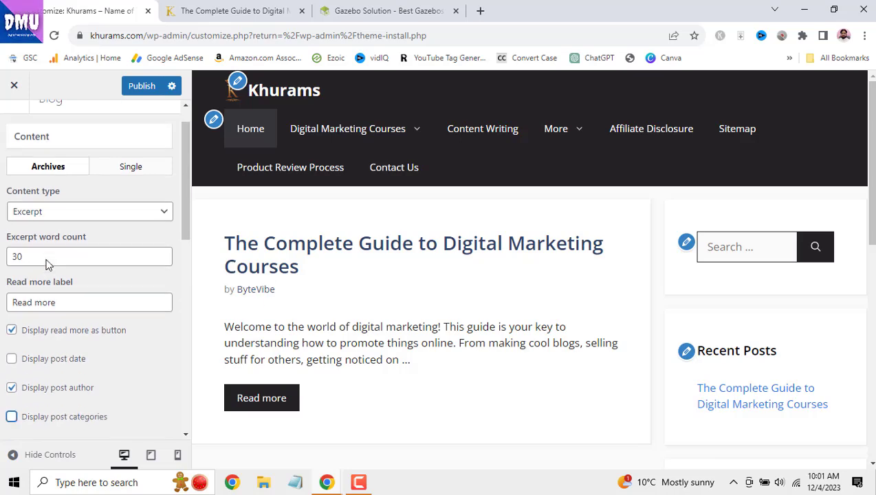
click(256, 10)
click(372, 6)
- Browse the gazebo site's post list, then scroll the Customizer's Blog panel to Featured Images > Archives
scroll(401, 261, down, 2)
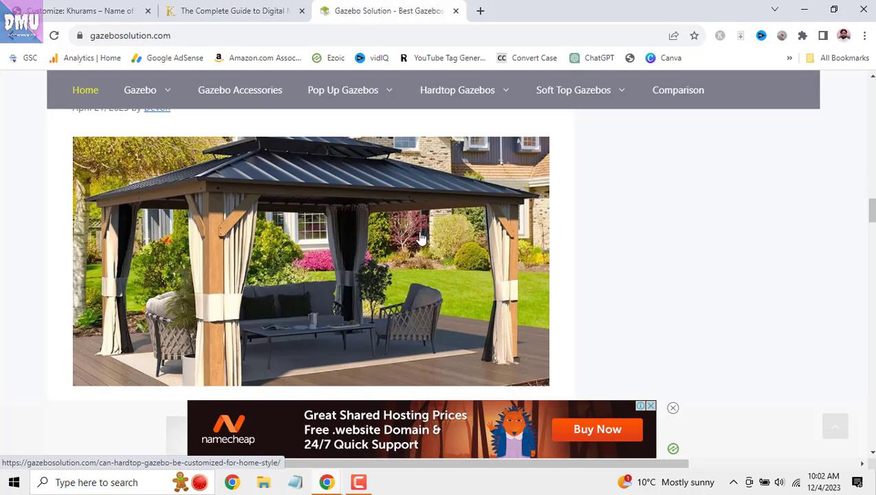
scroll(355, 320, down, 15)
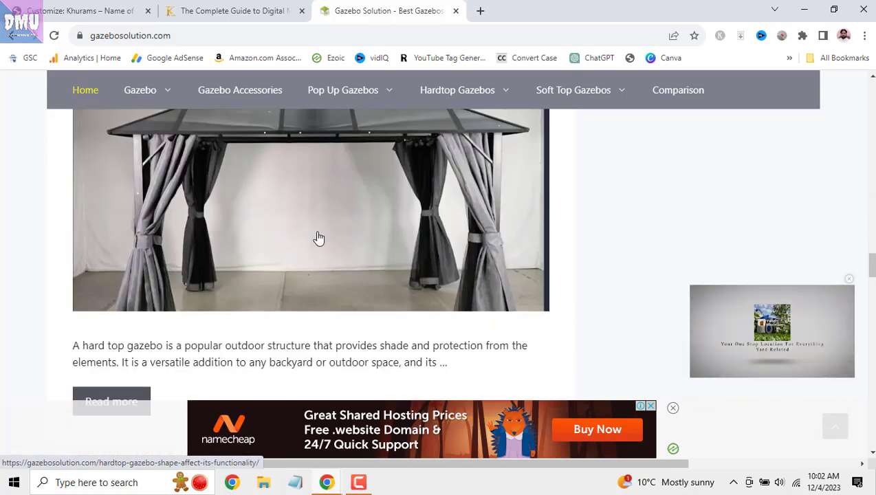
scroll(319, 238, down, 4)
click(96, 10)
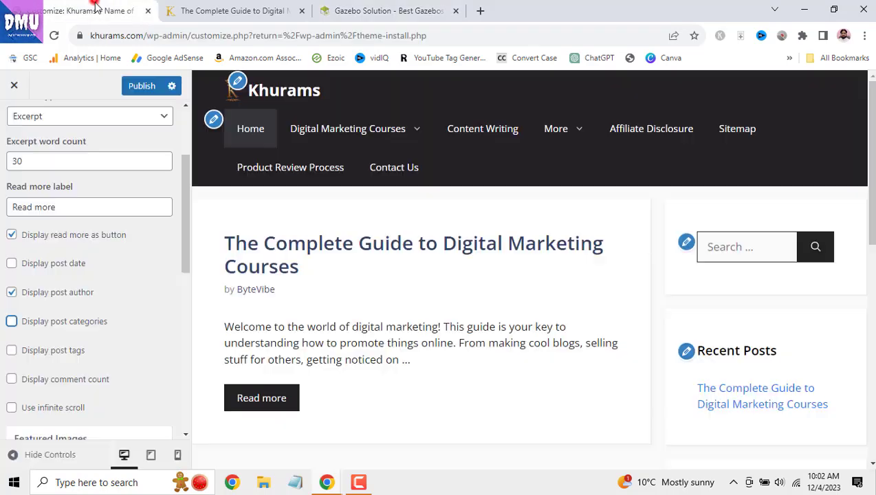
scroll(100, 294, down, 2)
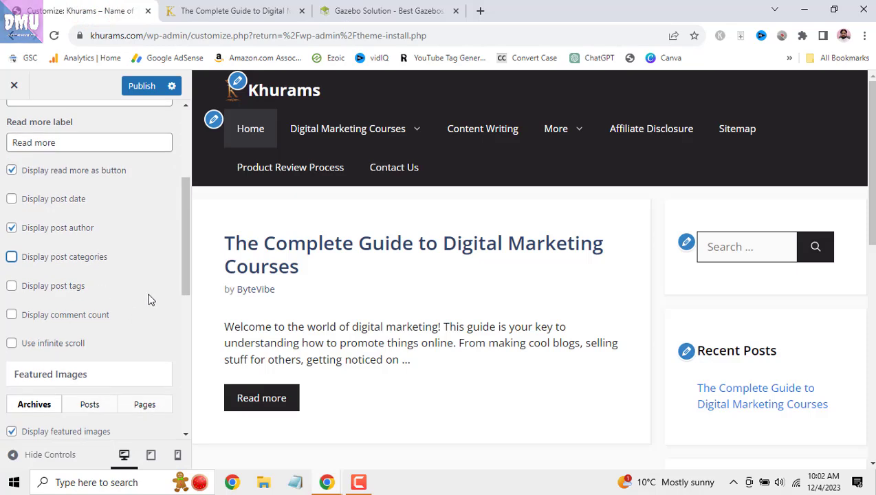
scroll(151, 300, down, 5)
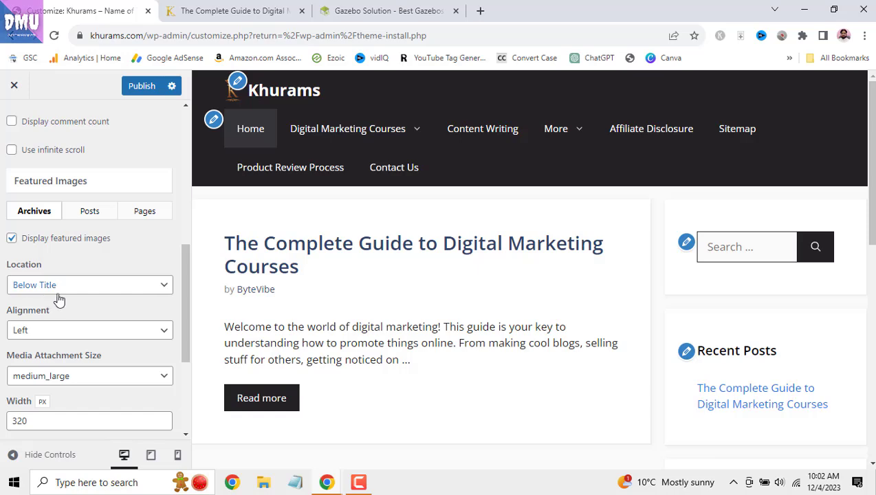
- Compare the gazebo site and digital marketing courses page before returning to the Customizer
click(347, 10)
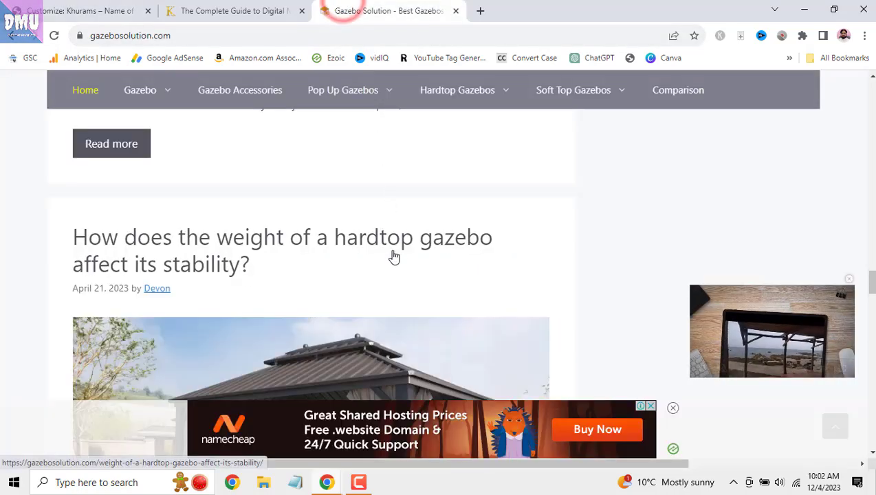
scroll(135, 242, down, 1)
drag(59, 170, 251, 200)
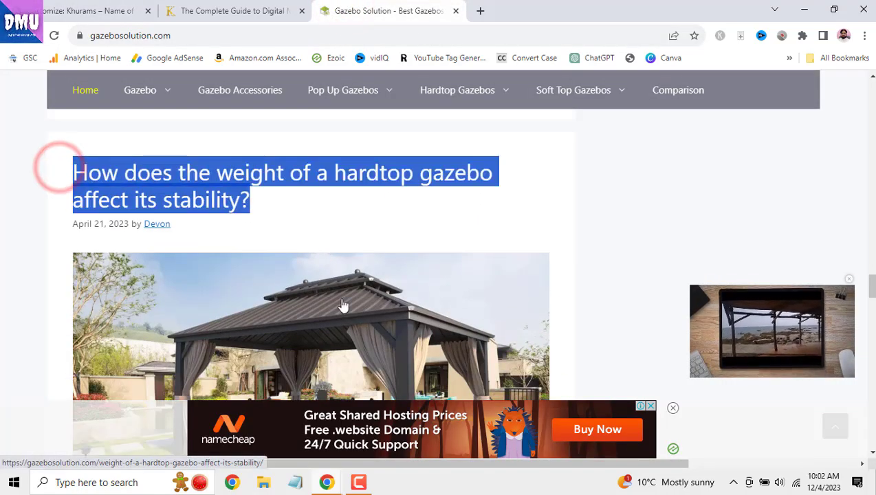
scroll(344, 306, down, 2)
scroll(344, 306, down, 4)
click(206, 11)
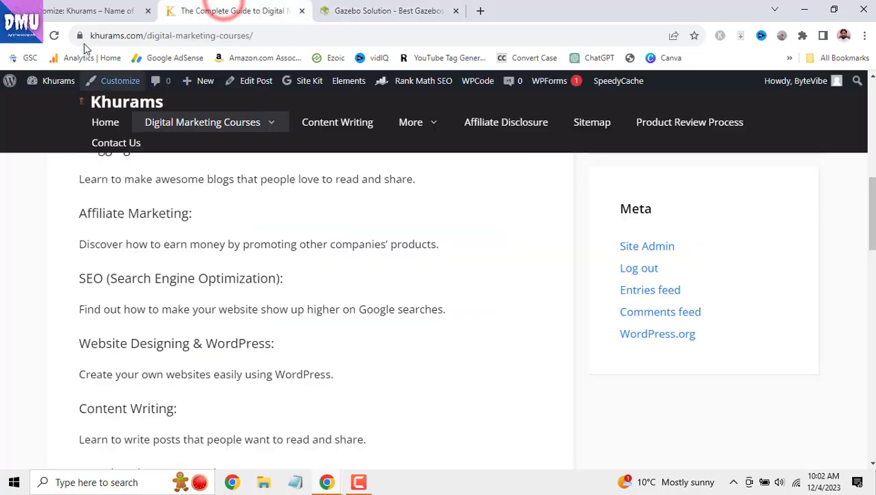
click(87, 11)
- Keep archive featured images below the title and set their Media Attachment Size to 'full'
click(108, 286)
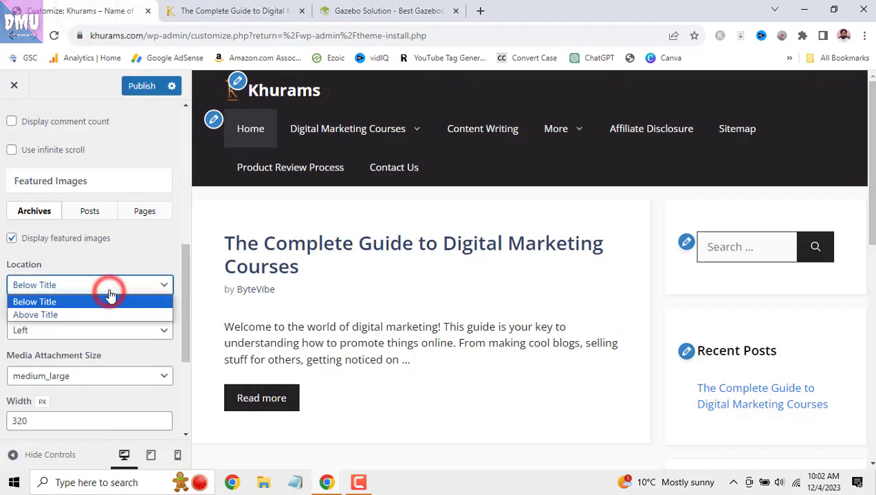
click(110, 255)
scroll(133, 296, down, 1)
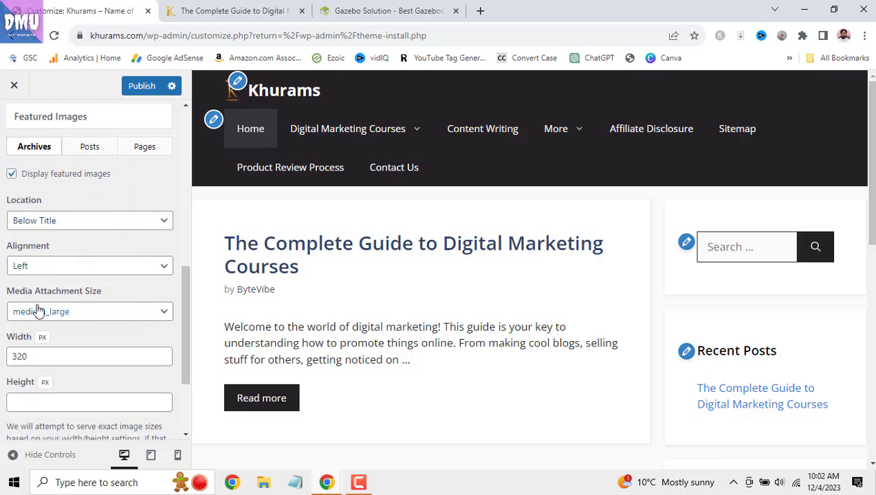
click(126, 313)
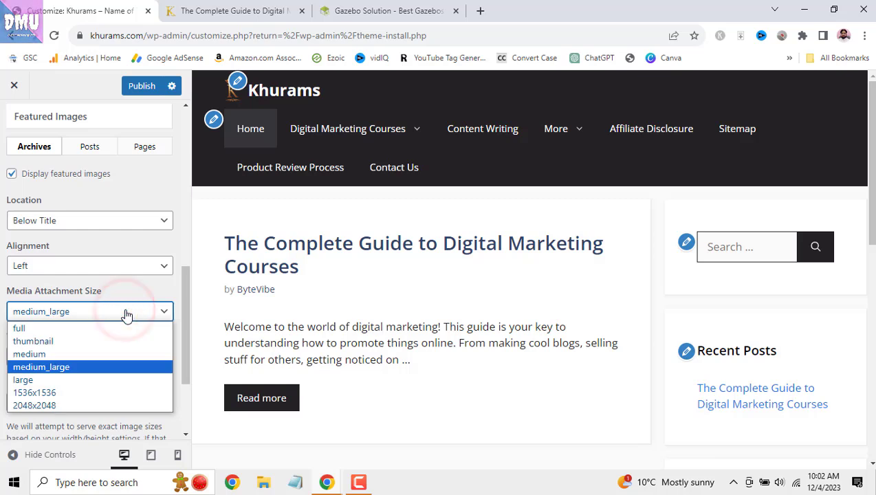
click(126, 313)
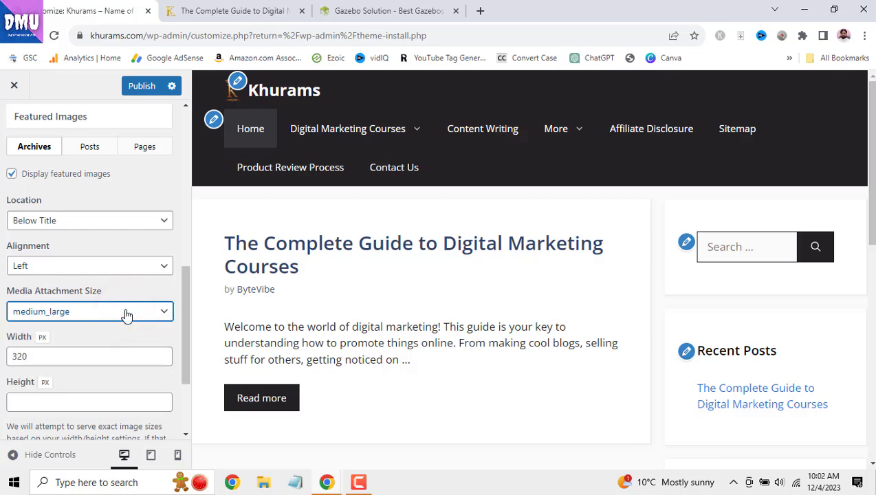
click(126, 313)
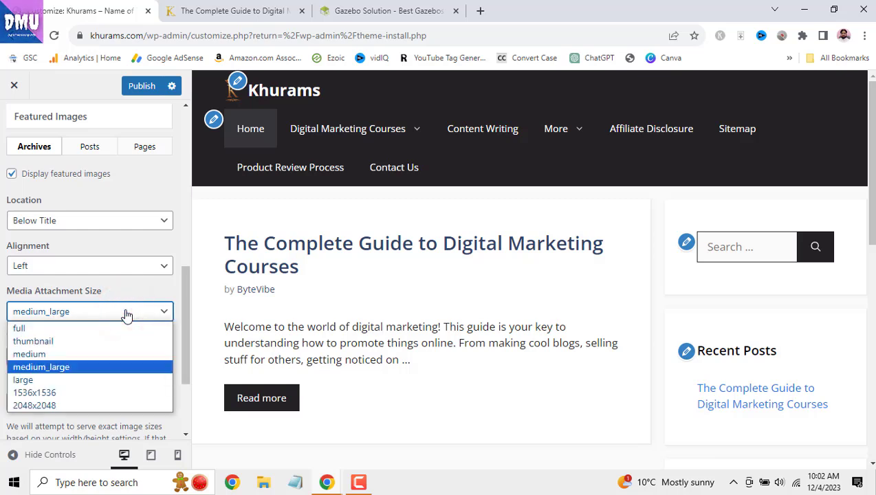
click(127, 328)
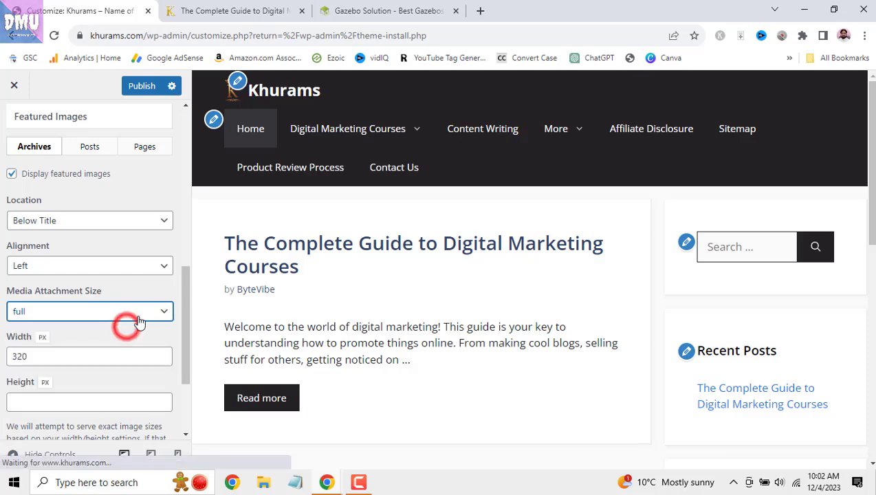
scroll(137, 324, down, 1)
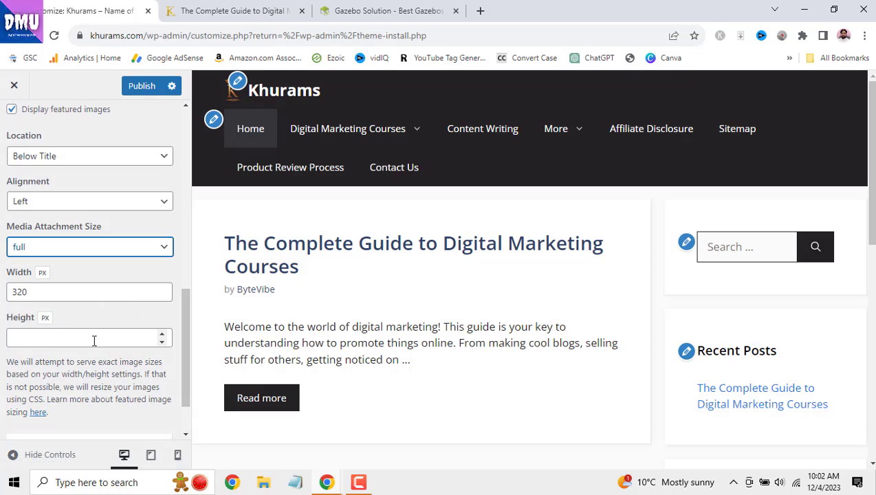
scroll(93, 341, down, 1)
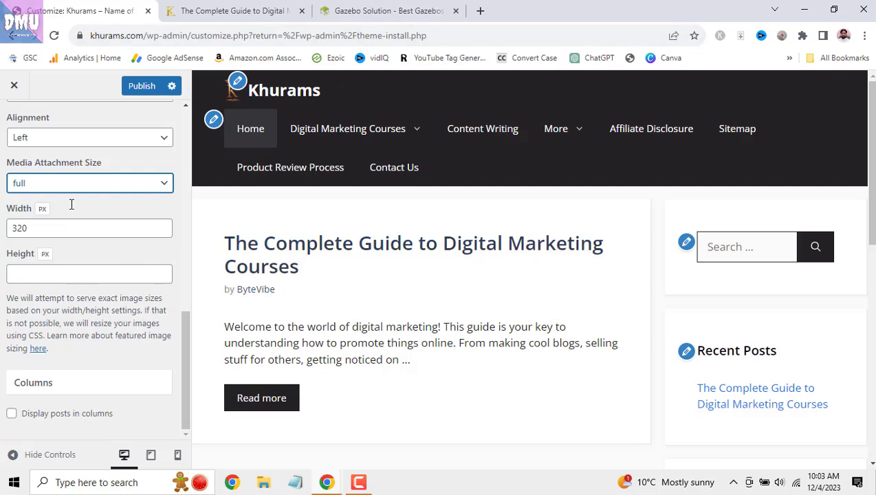
click(479, 11)
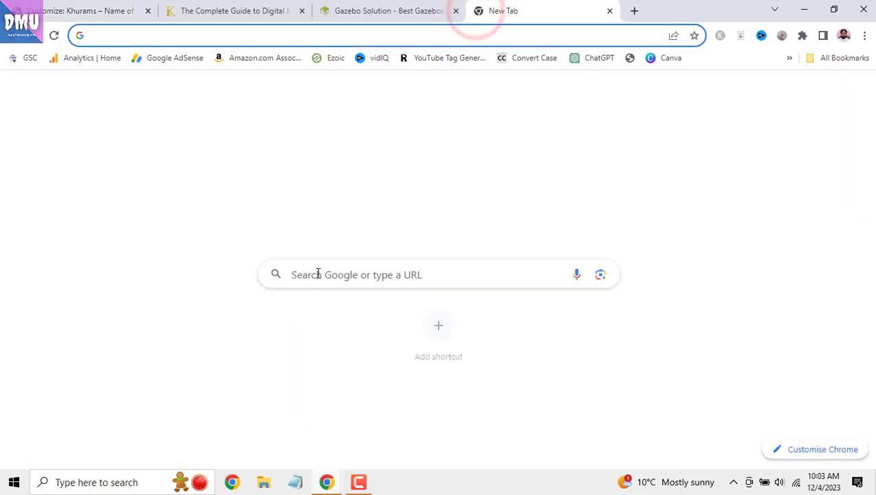
- Google 'featured image size wordpress', note the recommended 1200 x 628 pixels, and return to the Customizer
click(320, 272)
text(featu)
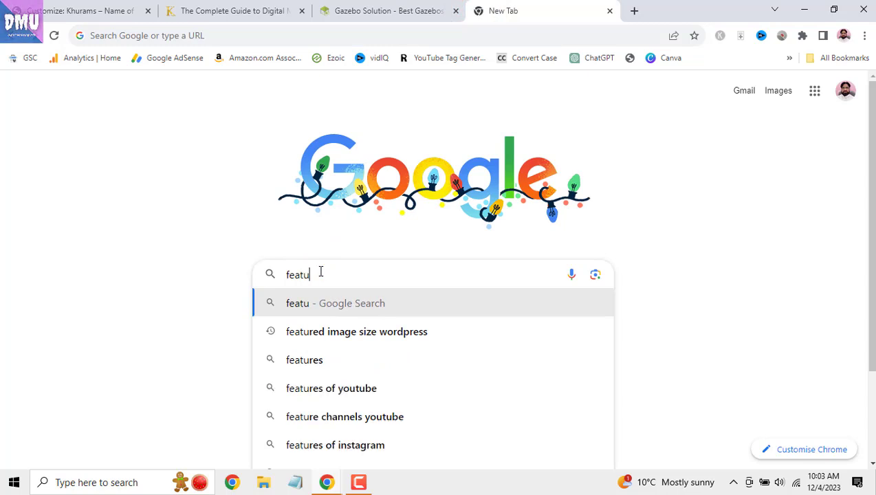
click(503, 329)
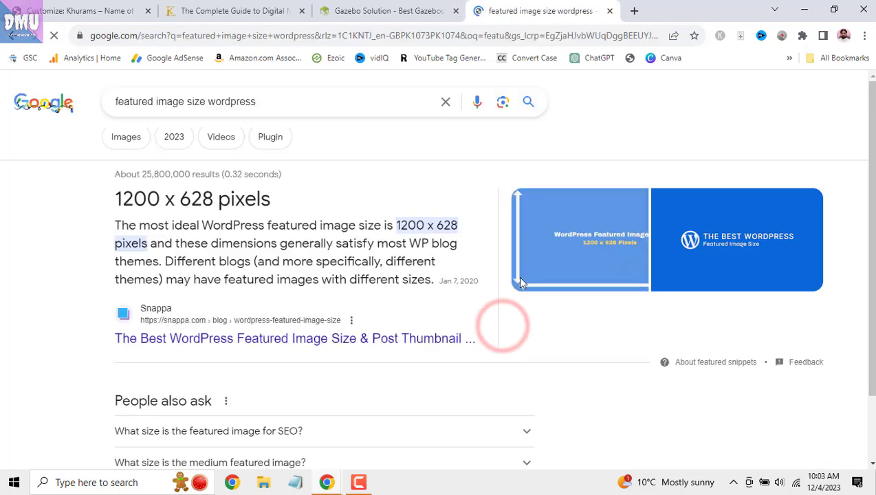
drag(107, 197, 308, 199)
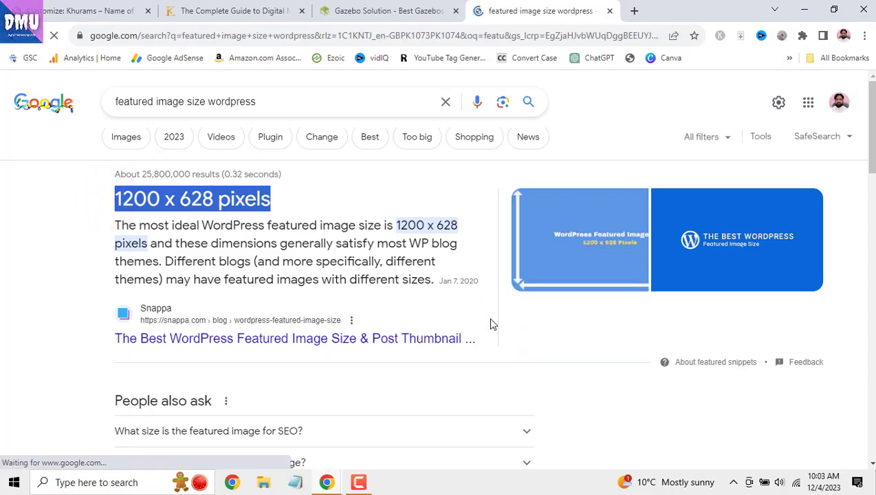
click(401, 9)
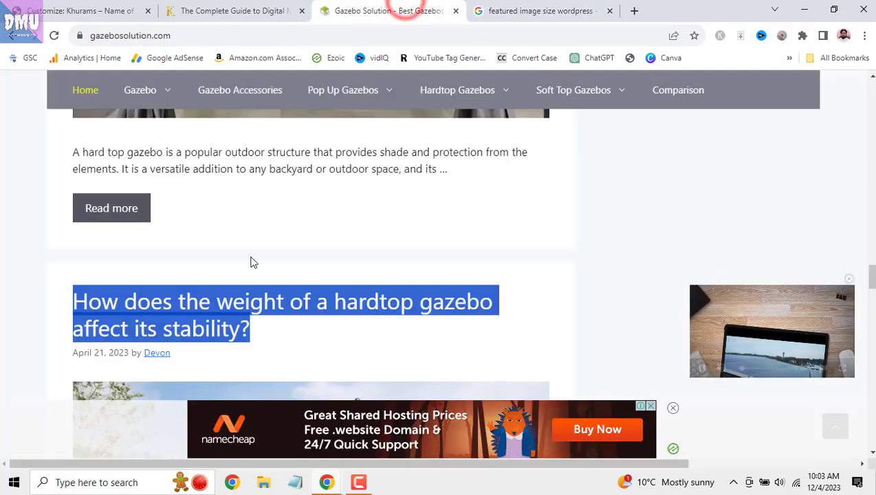
click(128, 7)
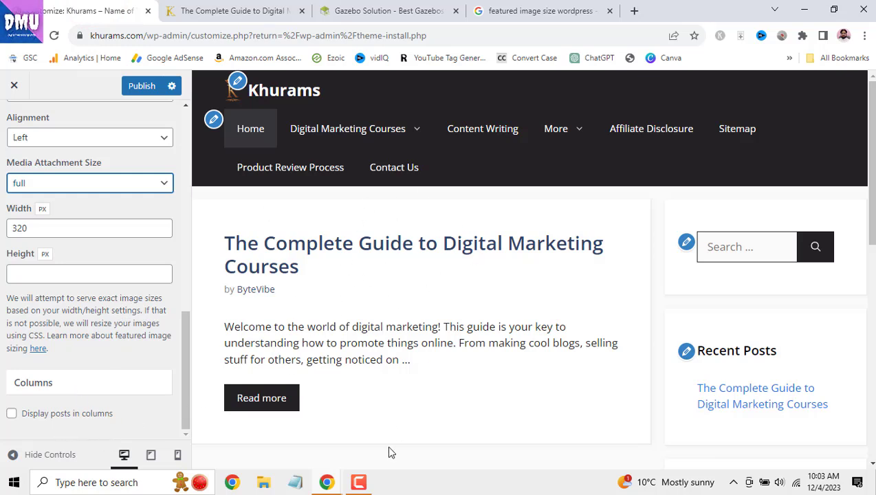
- Display blog posts in 2 columns with the first post featured
click(368, 485)
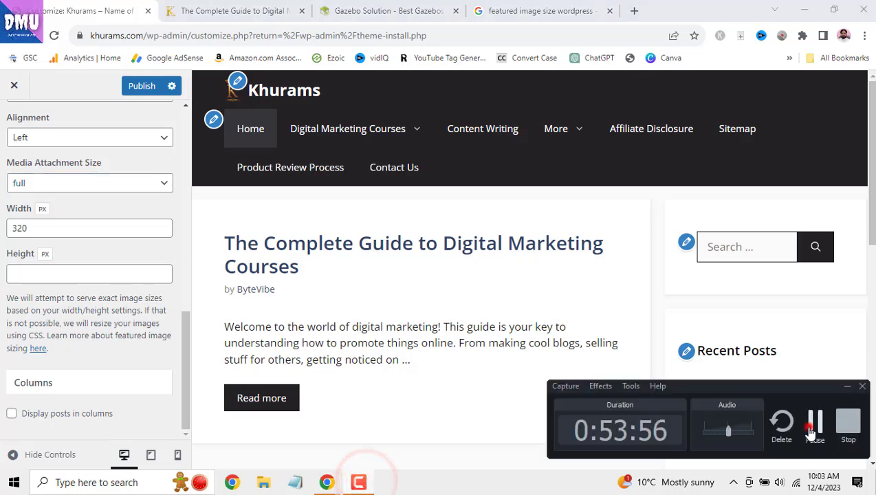
click(809, 427)
click(11, 414)
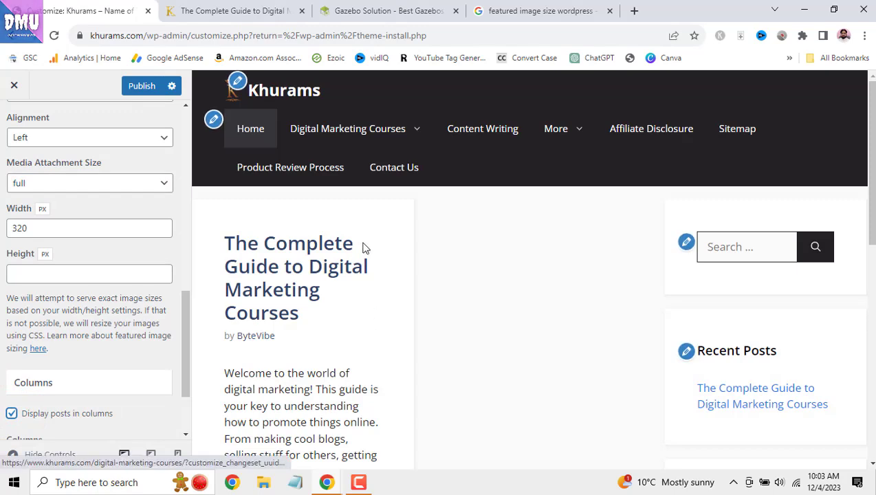
scroll(370, 408, down, 5)
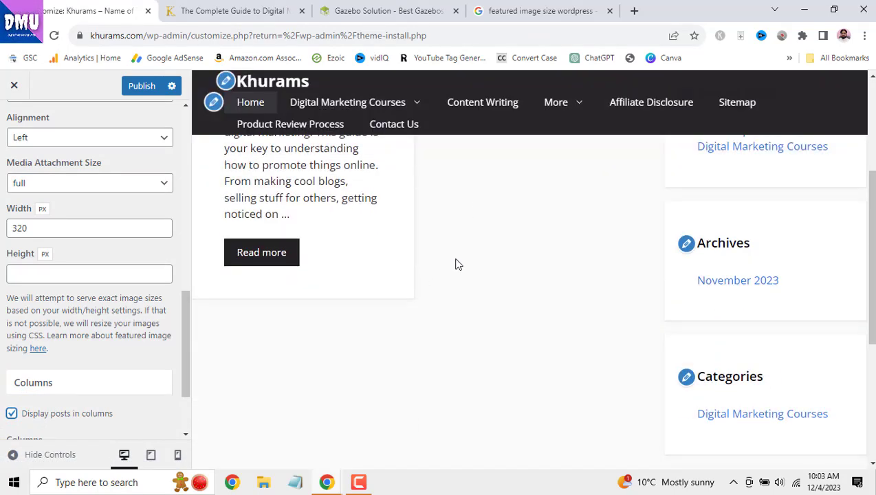
scroll(103, 318, down, 3)
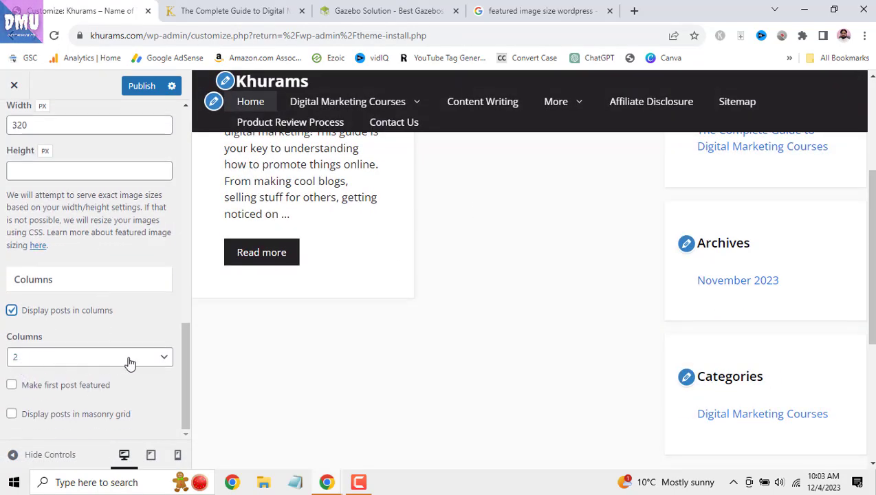
click(157, 359)
click(157, 357)
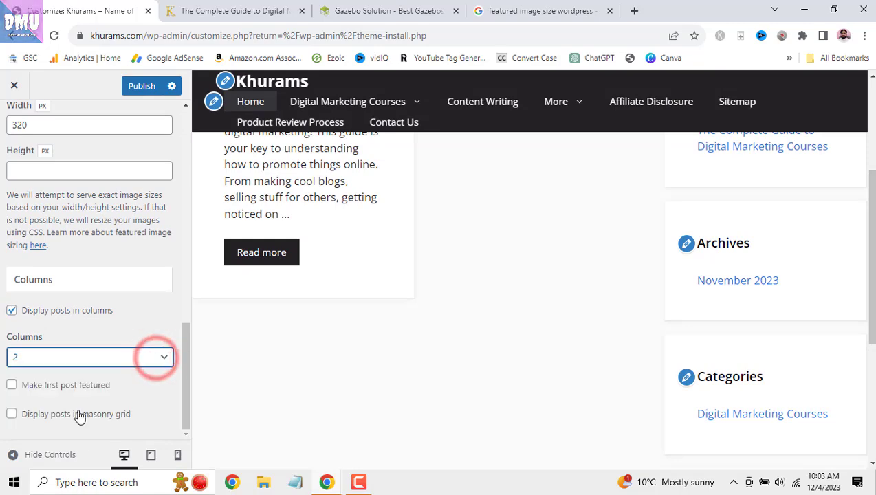
click(11, 385)
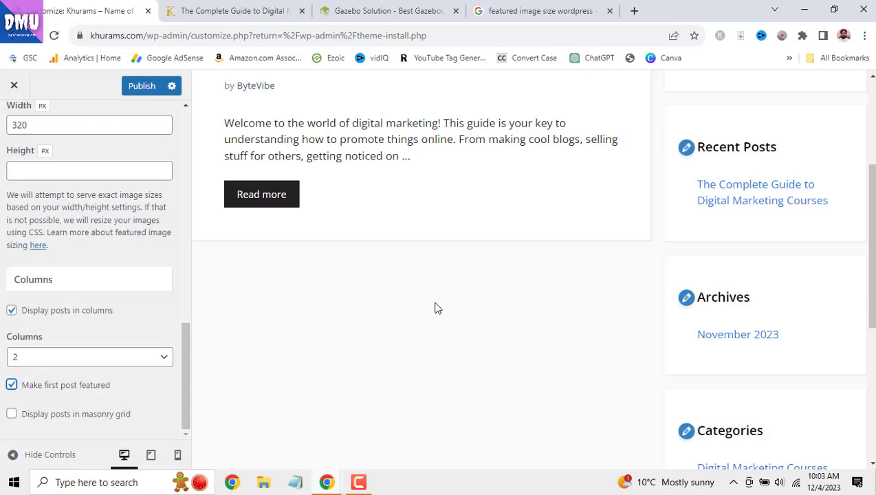
- Inspect the post title and excerpt in the preview, then turn off posts in columns
scroll(443, 344, down, 3)
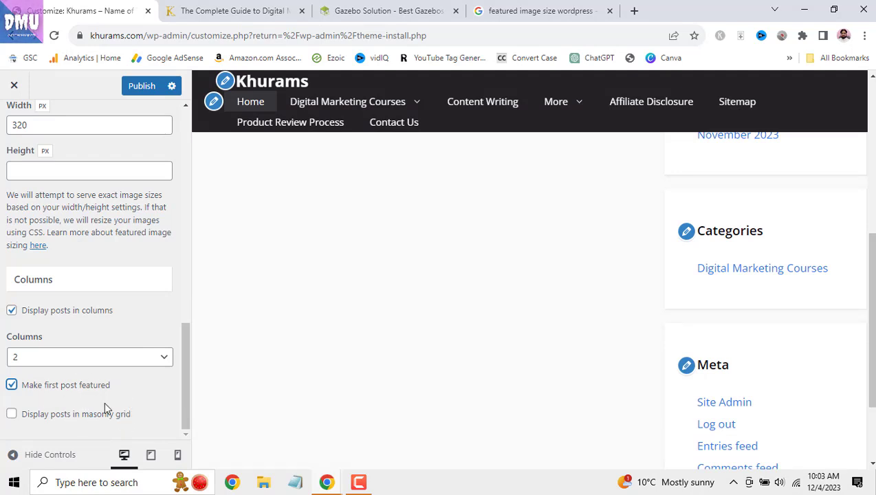
scroll(372, 355, up, 5)
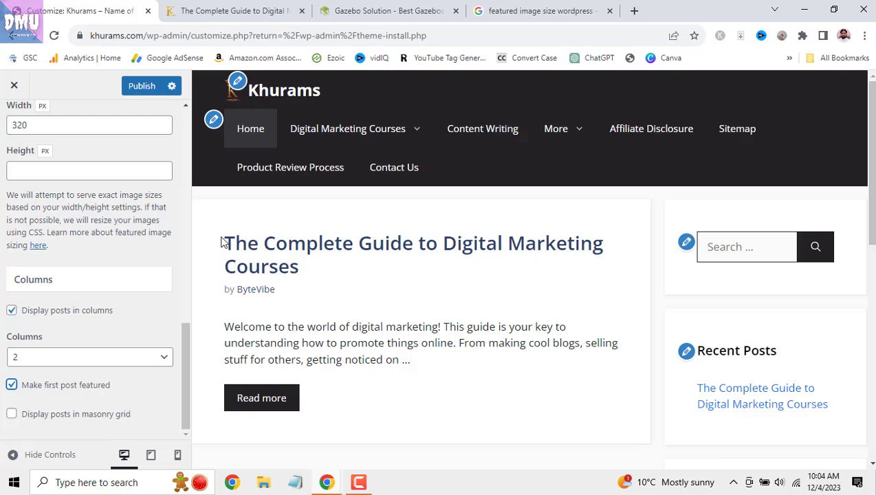
drag(221, 242, 294, 267)
drag(219, 329, 411, 361)
drag(219, 242, 300, 268)
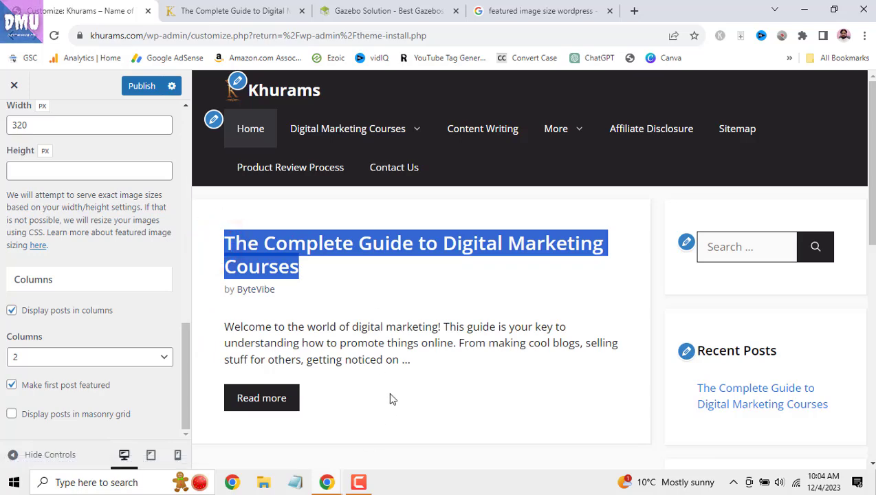
click(11, 311)
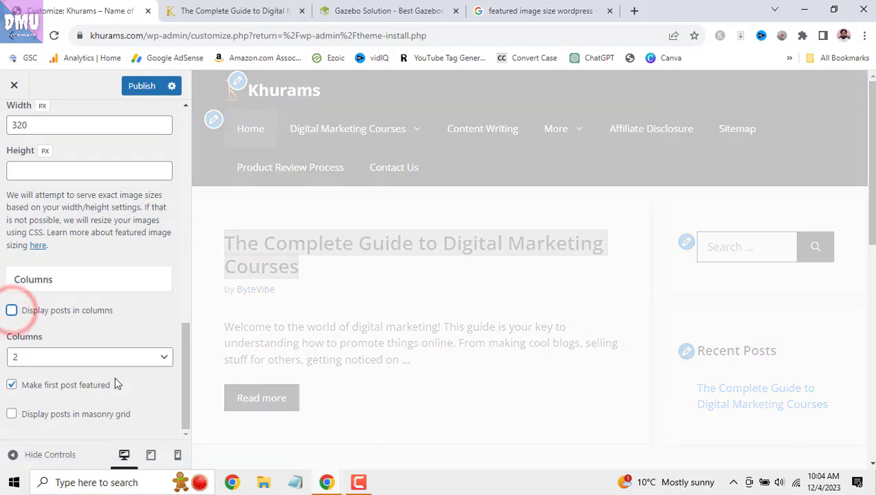
- Open The Complete Guide to Digital Marketing Courses post in the preview and show the Single content options
scroll(89, 276, up, 10)
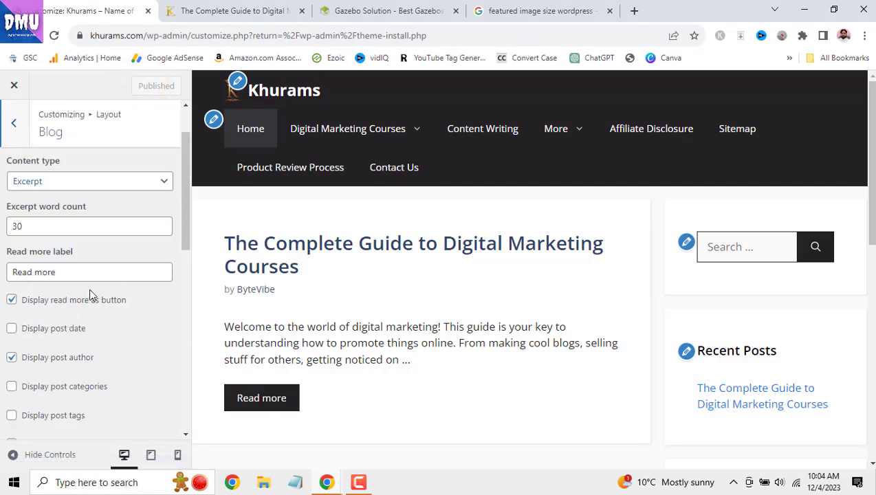
scroll(90, 289, up, 2)
scroll(114, 320, down, 5)
scroll(117, 323, down, 6)
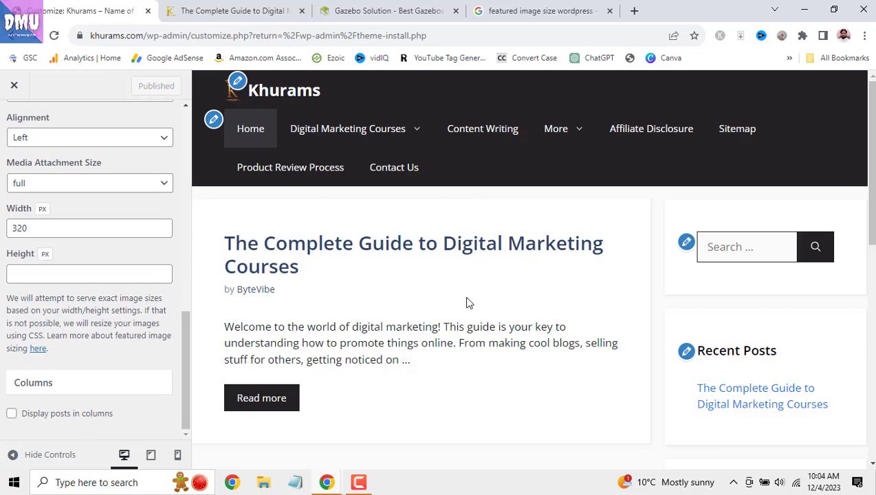
click(316, 260)
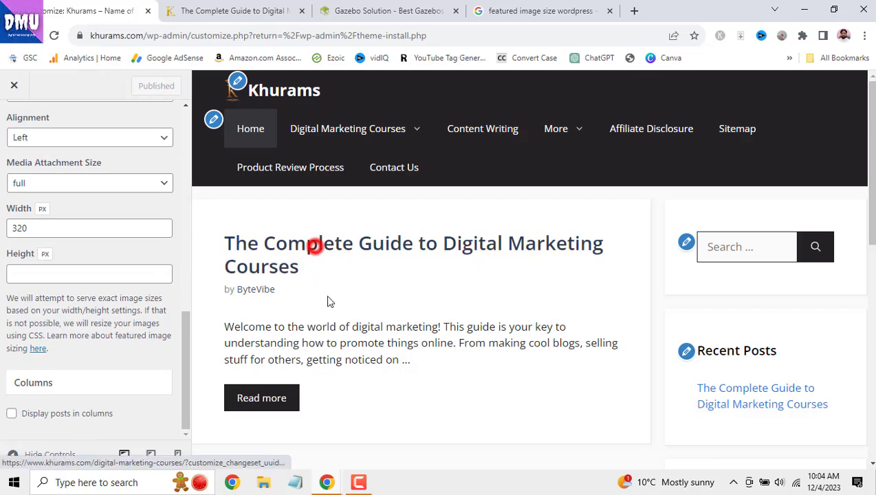
scroll(94, 285, up, 5)
scroll(97, 282, up, 4)
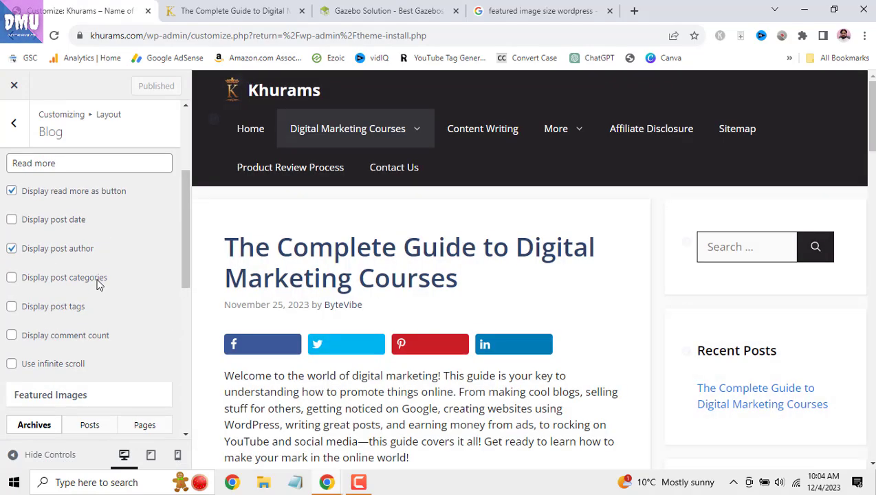
click(137, 201)
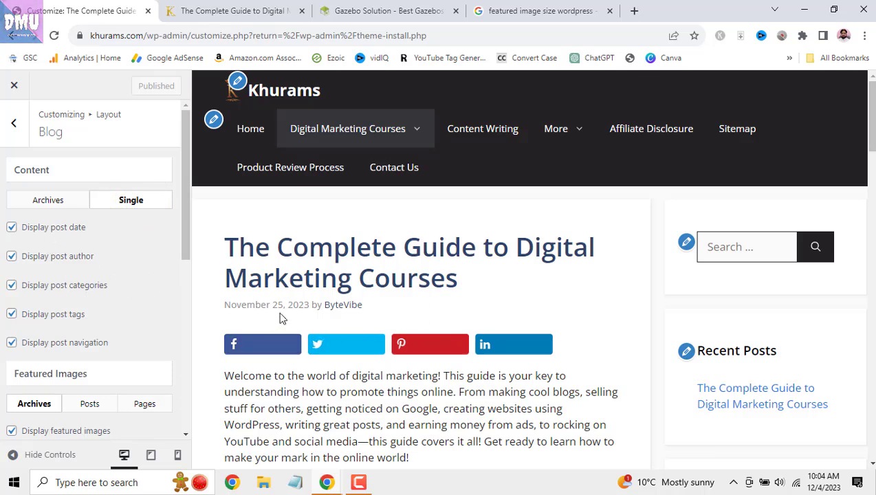
- Toggle the single-post date off and back on, leaving it displayed
click(12, 228)
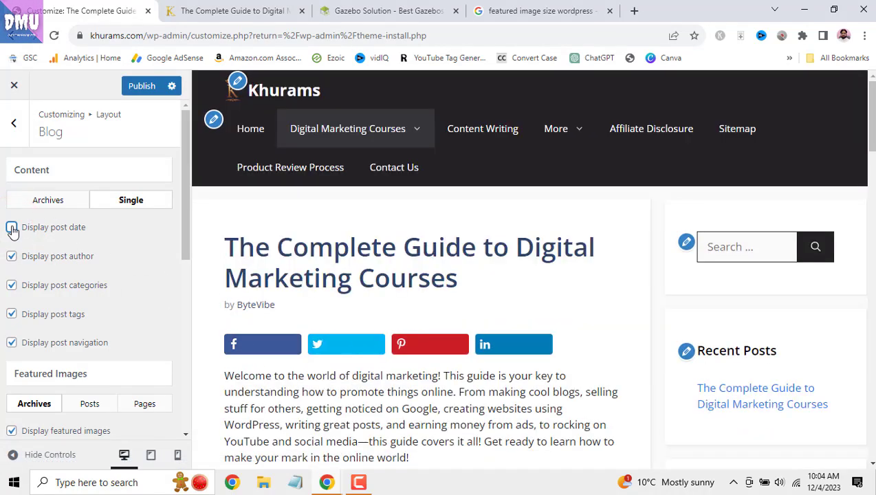
click(11, 228)
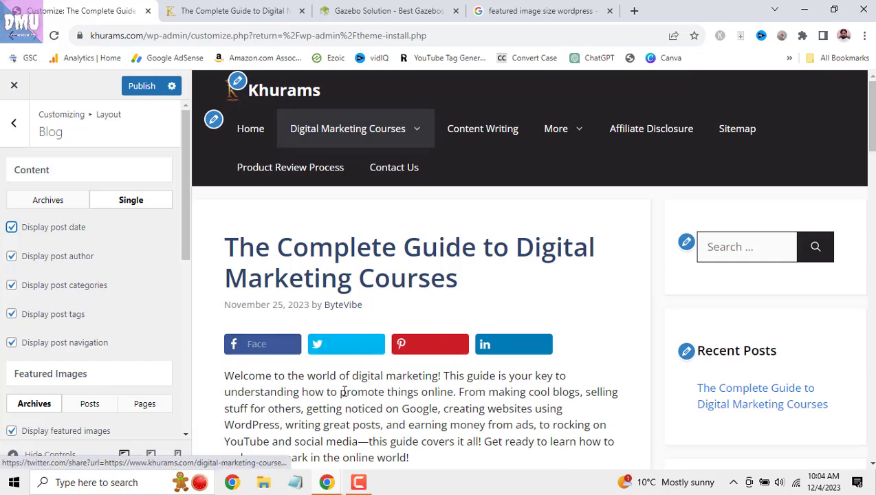
scroll(370, 395, down, 3)
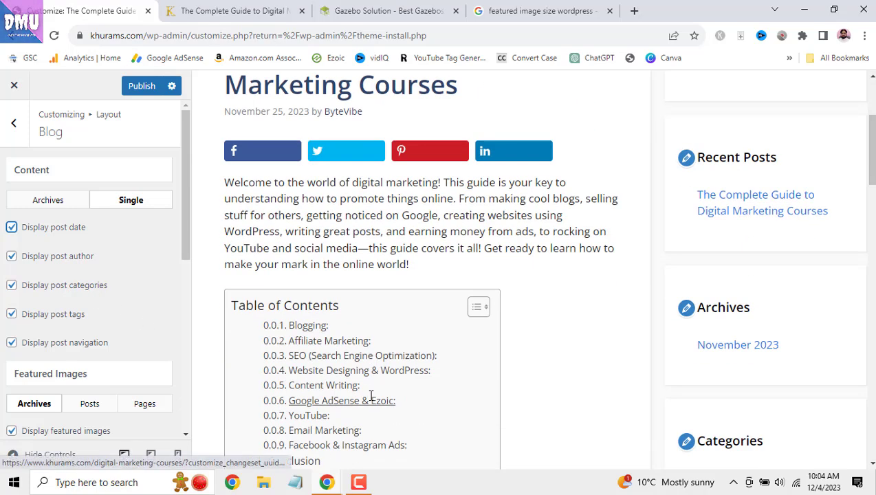
scroll(372, 398, down, 5)
drag(873, 215, 872, 401)
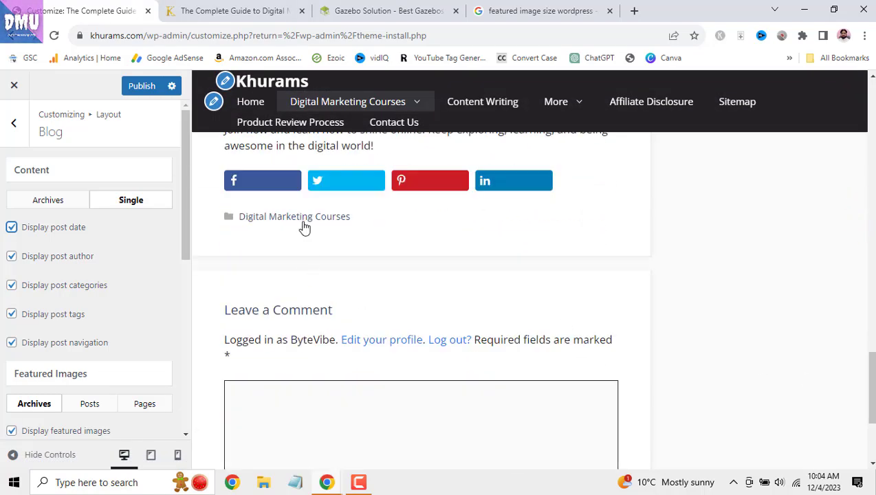
- Hide post categories and post tags on single posts, then review the Complete Guide preview
click(9, 286)
click(11, 314)
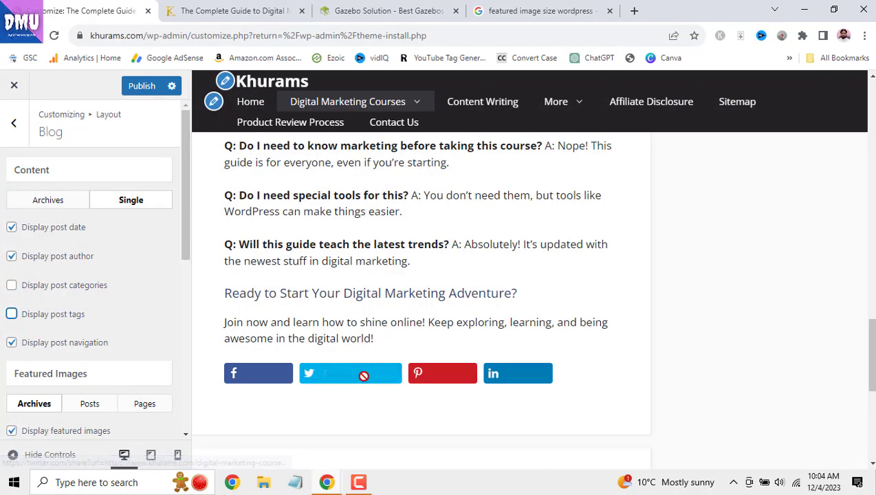
scroll(378, 346, down, 2)
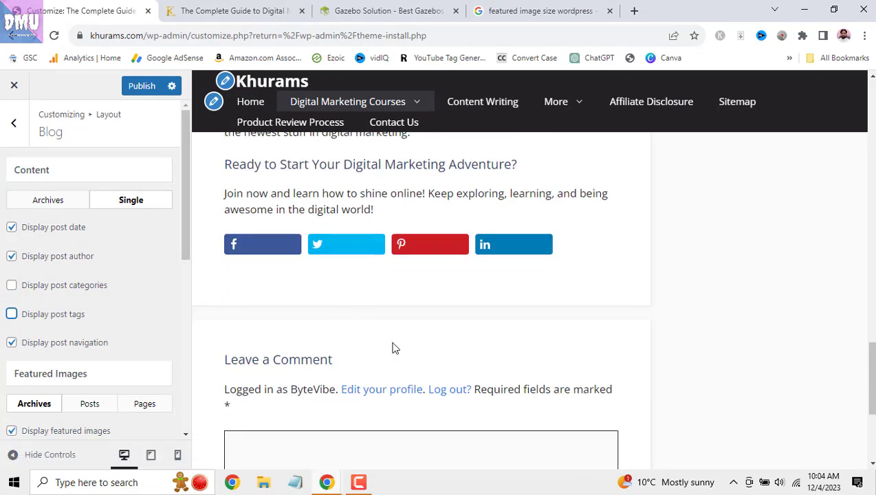
scroll(392, 349, up, 1)
scroll(394, 345, down, 4)
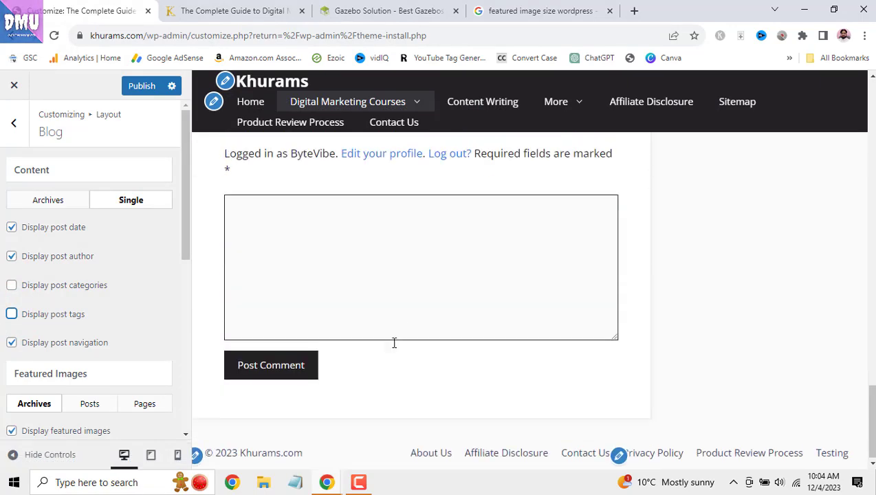
scroll(394, 342, up, 6)
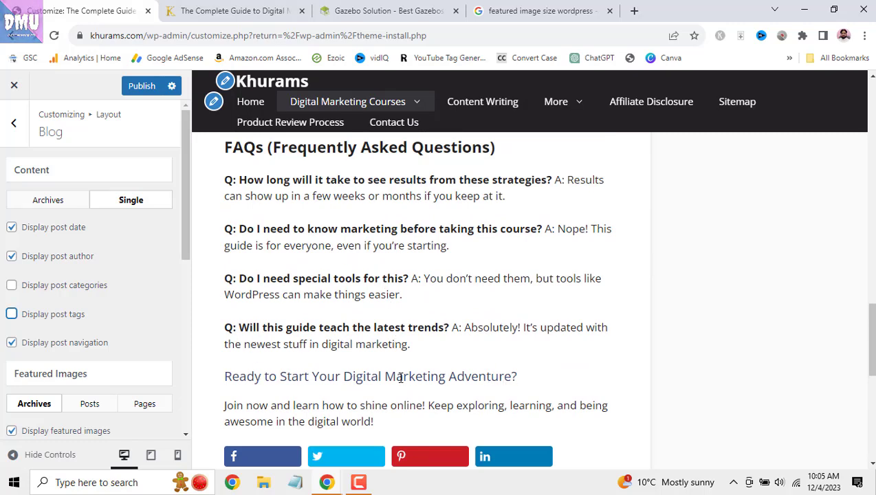
scroll(400, 378, down, 2)
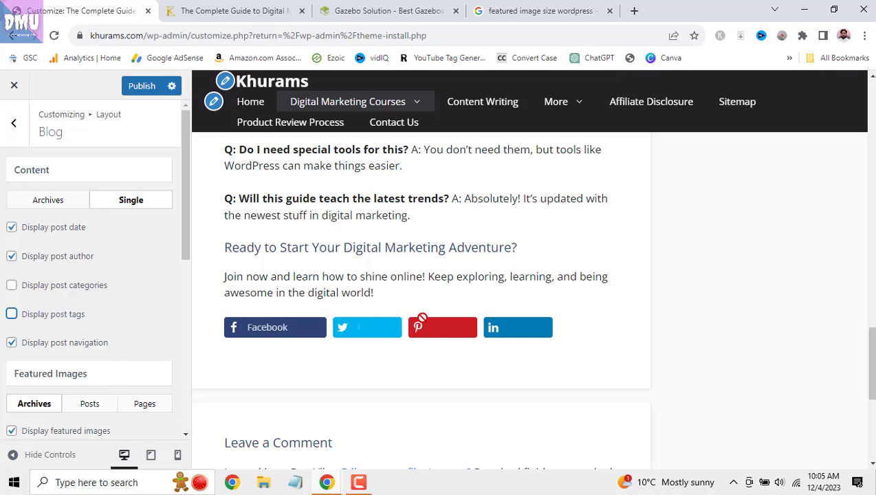
scroll(146, 322, down, 2)
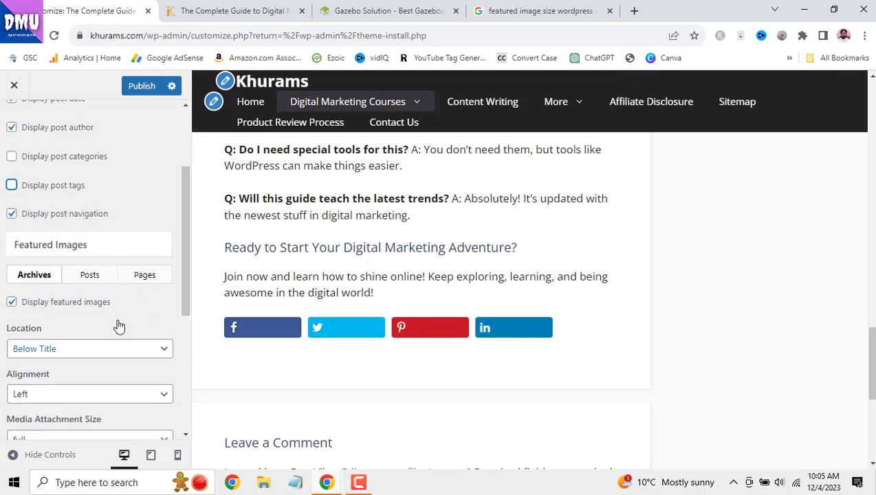
- Under Featured Images > Posts, uncheck 'Display featured images' for single posts
click(87, 278)
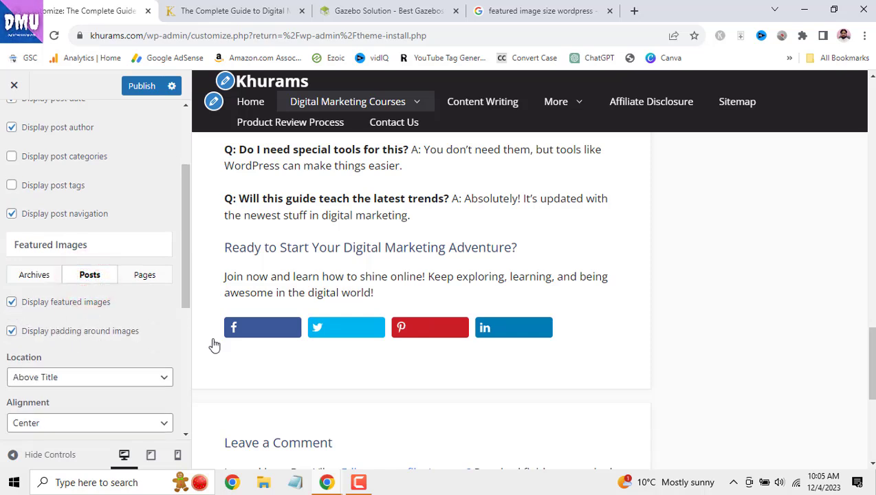
scroll(438, 338, up, 15)
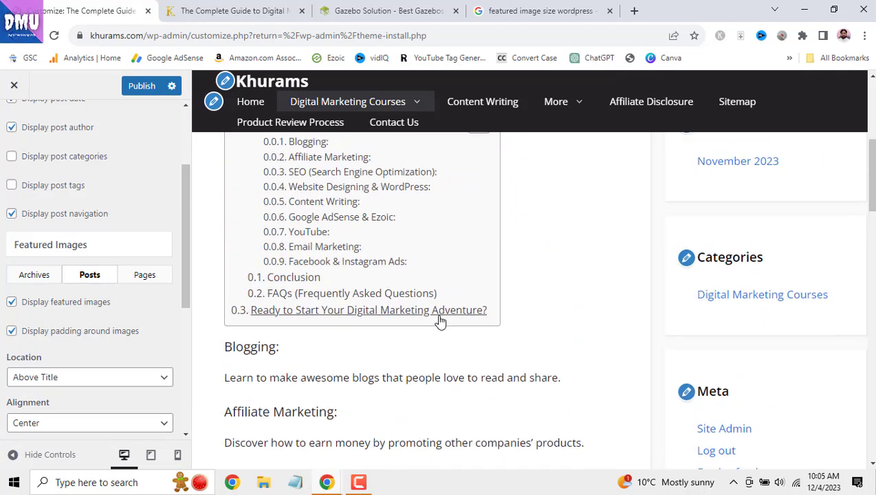
scroll(440, 322, up, 5)
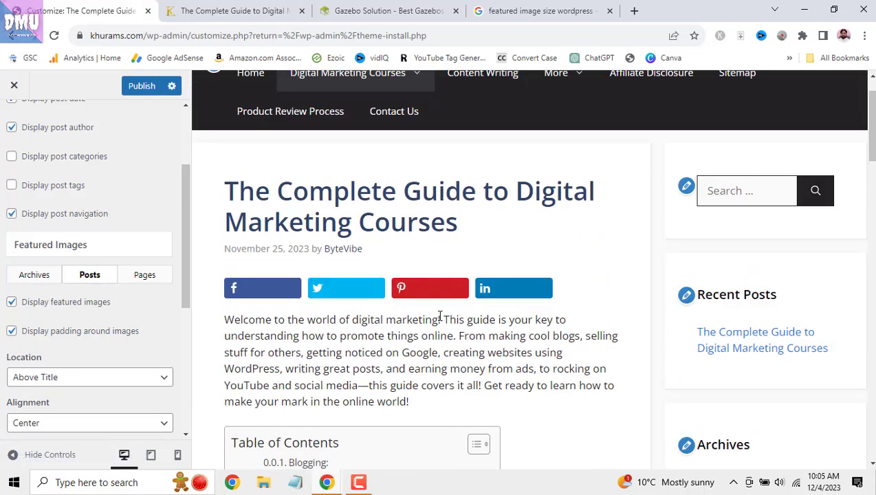
scroll(440, 316, up, 1)
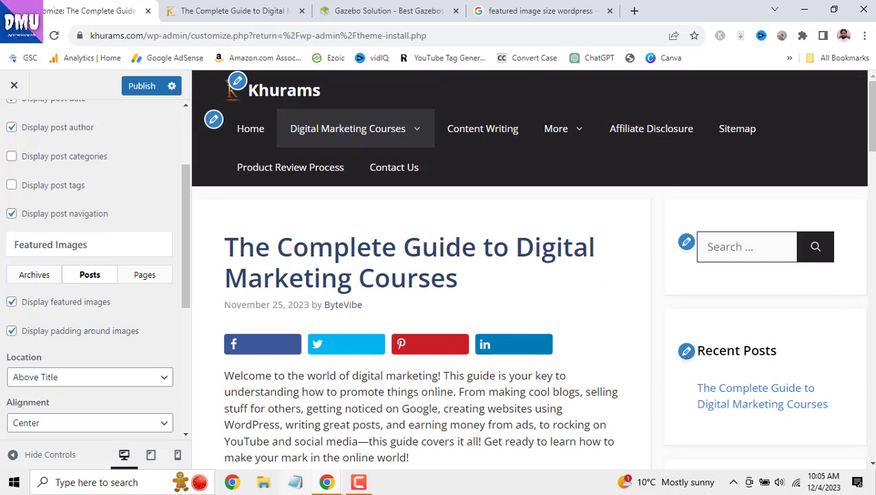
click(351, 488)
click(816, 425)
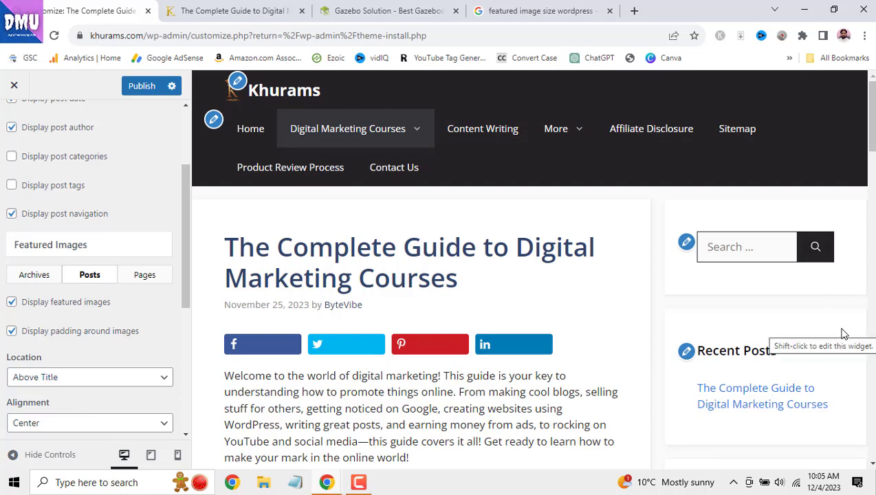
click(12, 302)
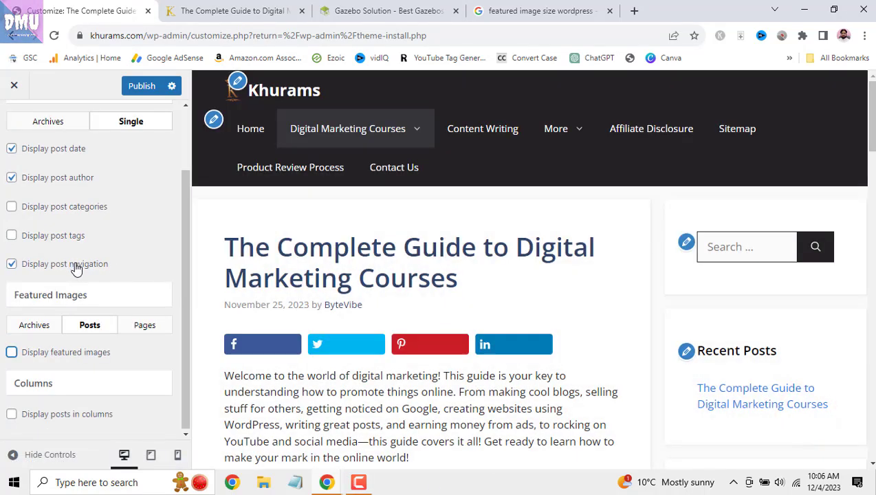
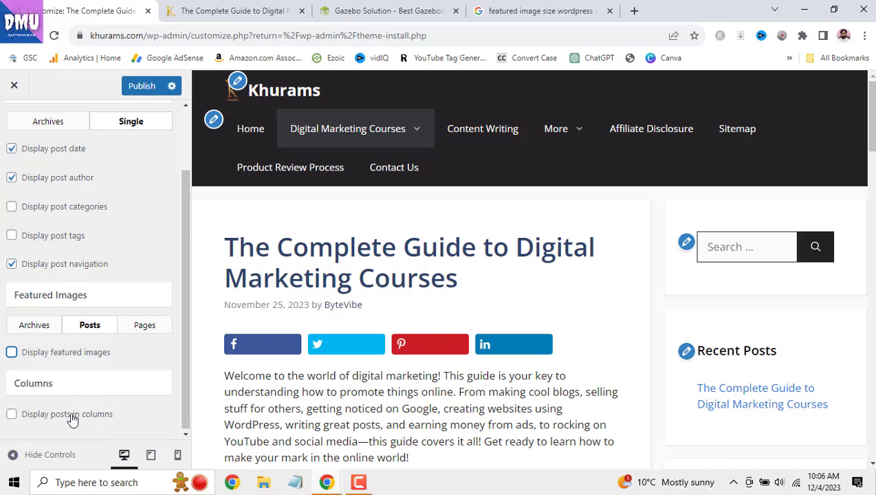
- Check the page featured image settings, keeping the location Above Content Area
scroll(405, 353, down, 3)
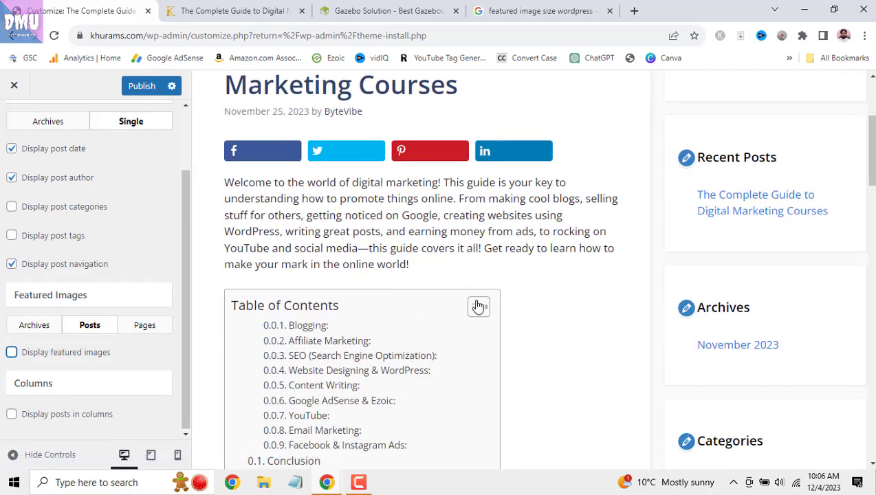
click(479, 307)
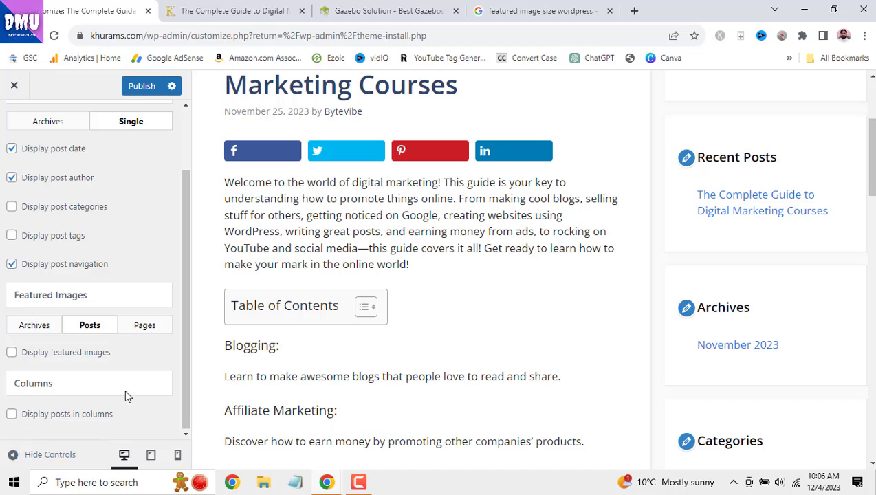
click(145, 325)
scroll(146, 364, down, 2)
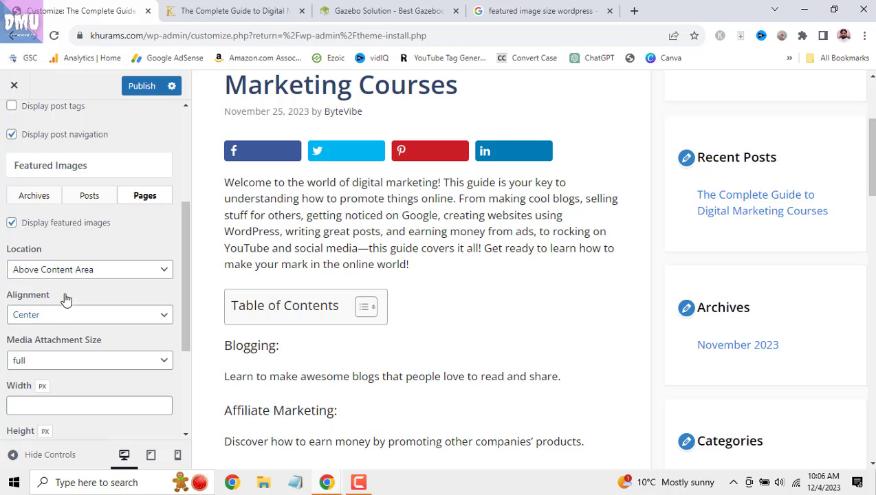
click(153, 272)
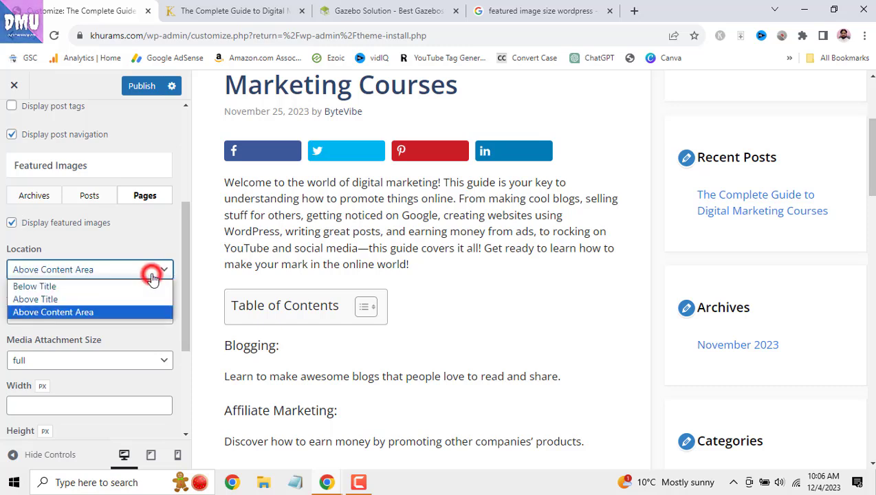
click(152, 275)
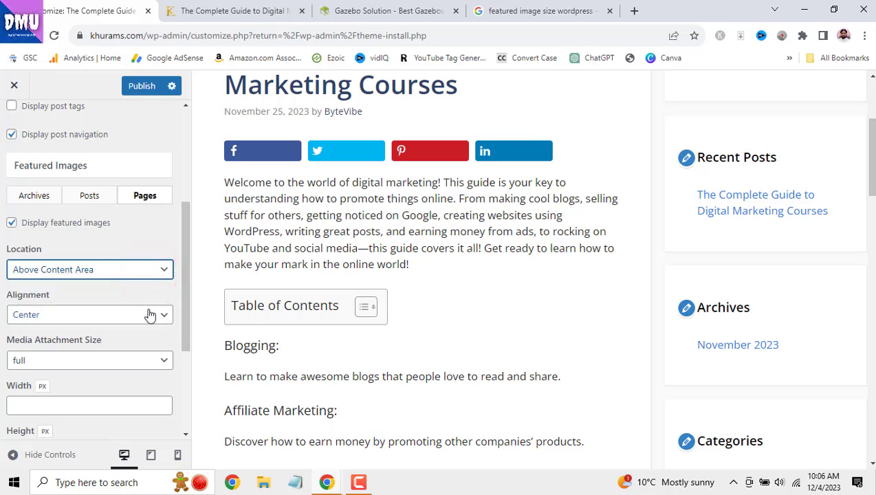
- Publish the Blog layout changes
scroll(156, 359, down, 3)
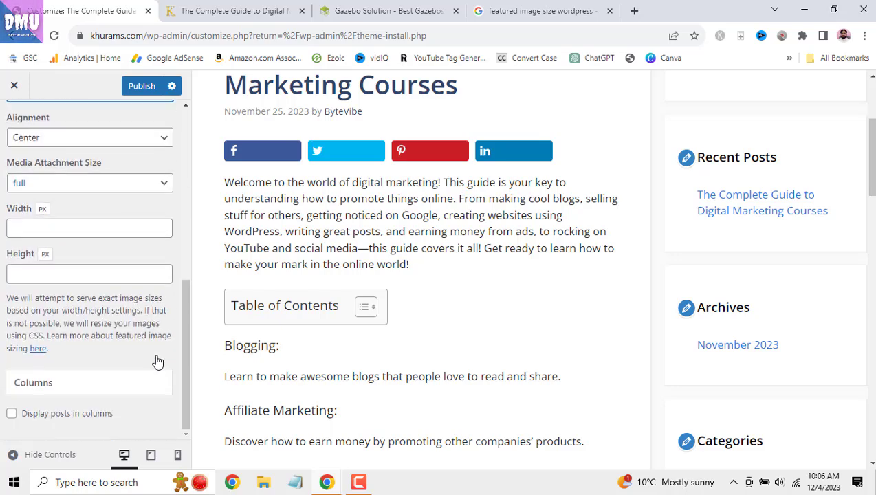
scroll(163, 390, up, 5)
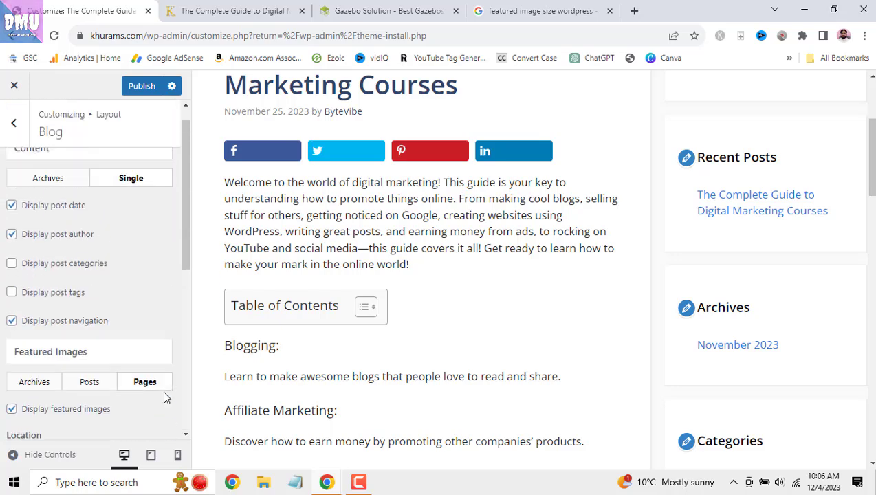
click(142, 85)
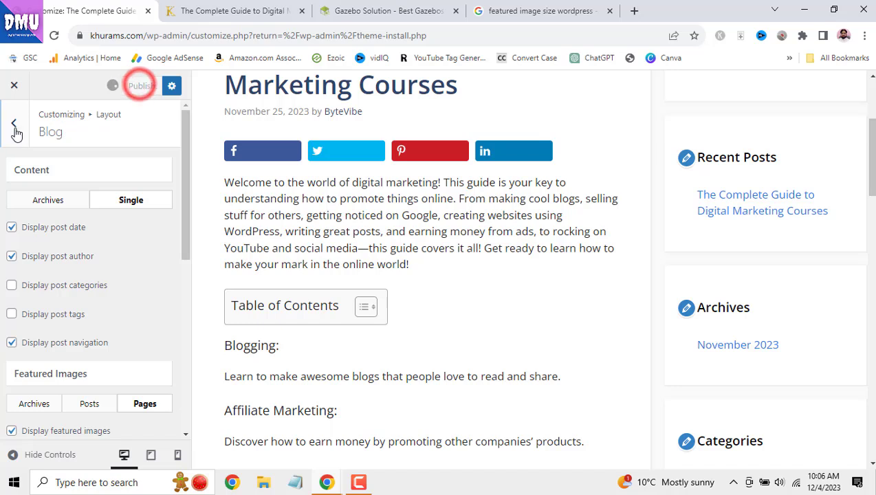
- Go back to the Layout sections and bring up the Footer settings
click(14, 125)
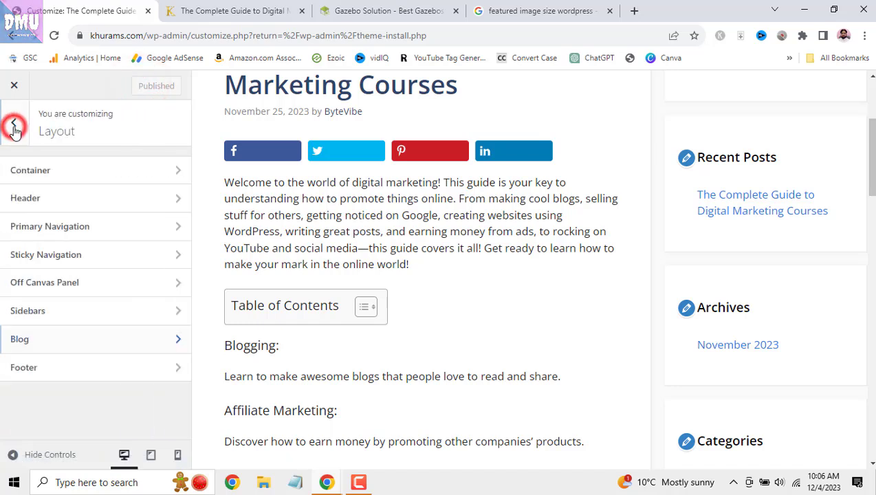
click(109, 378)
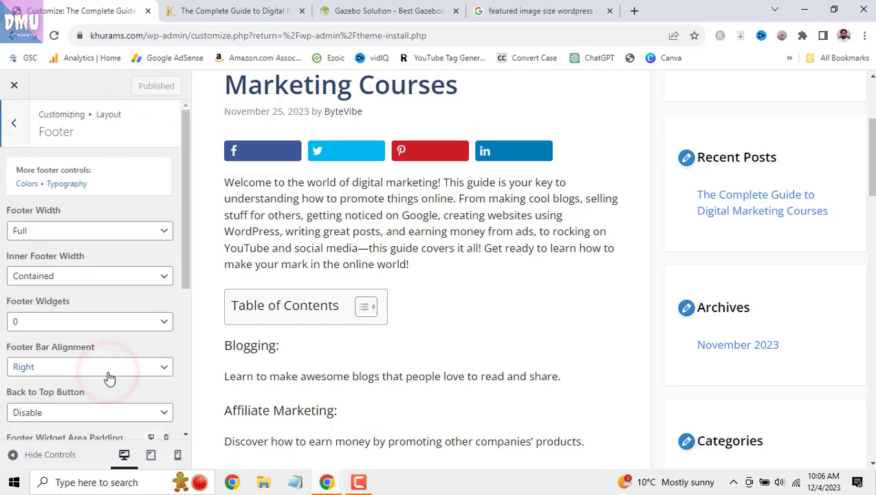
click(361, 484)
click(819, 421)
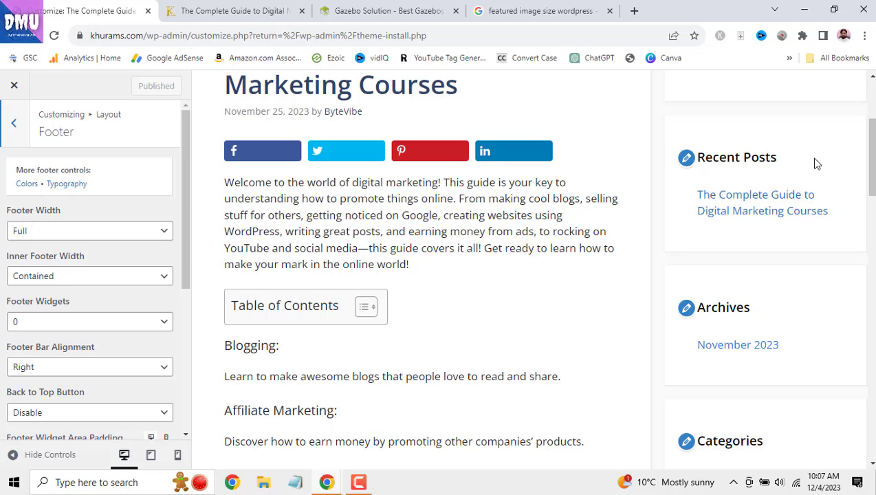
drag(873, 141, 874, 84)
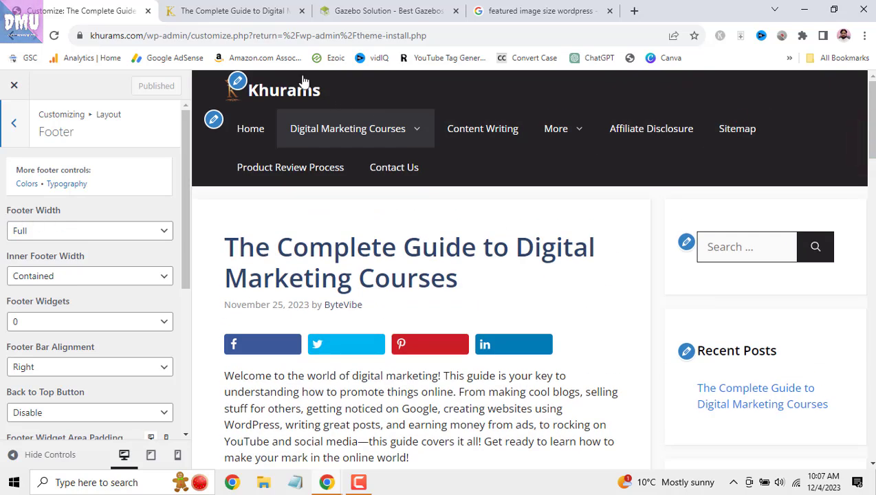
- Compare the live Digital Marketing Courses post and the Gazebo Solution site, then return to the customizer
click(238, 10)
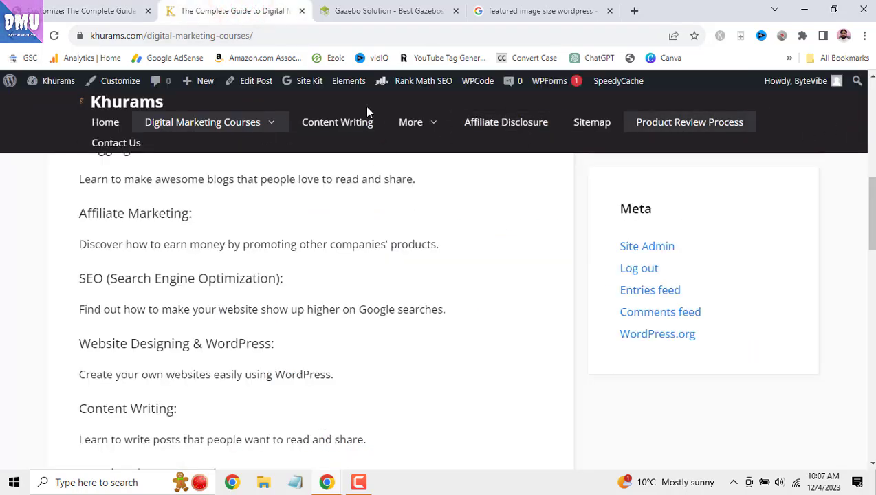
drag(871, 206, 871, 344)
scroll(868, 205, down, 5)
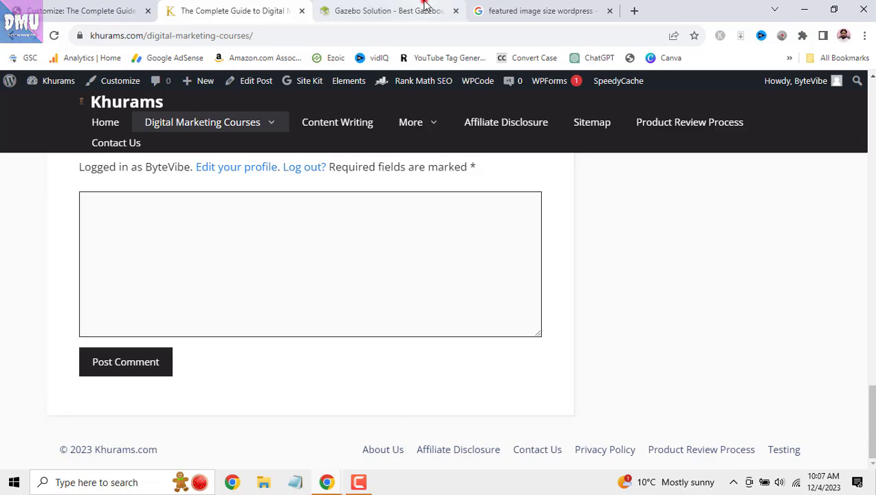
click(421, 11)
drag(872, 272, 873, 444)
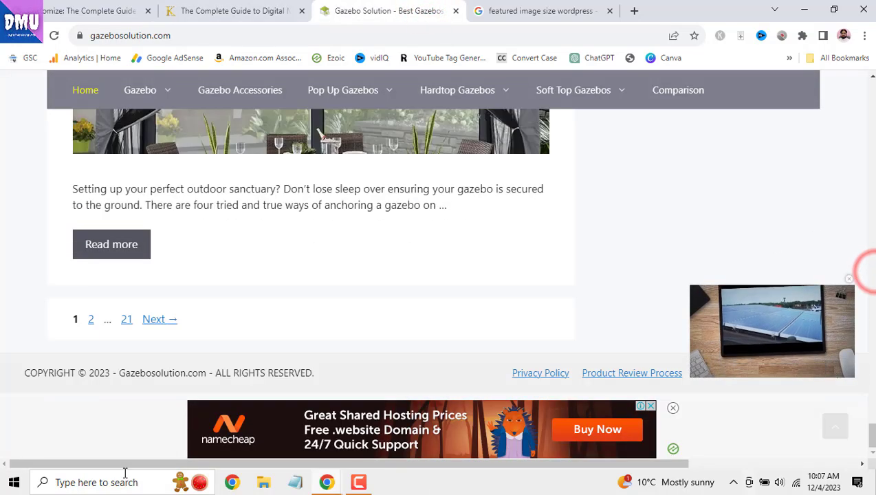
click(84, 11)
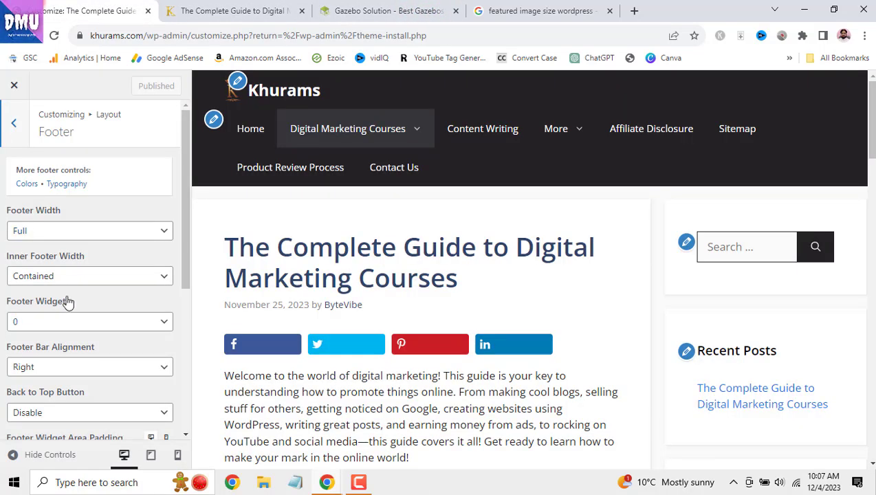
- Set Footer Width to Contained and check the home page footer in the preview
click(118, 231)
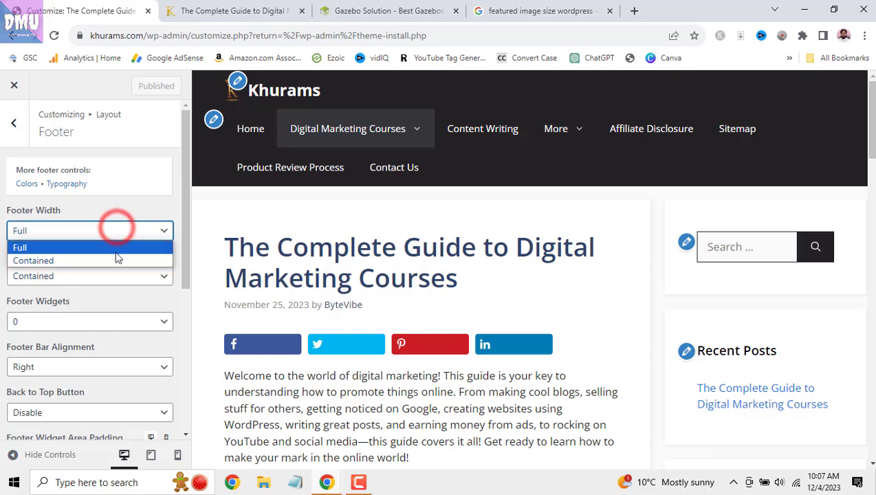
click(115, 258)
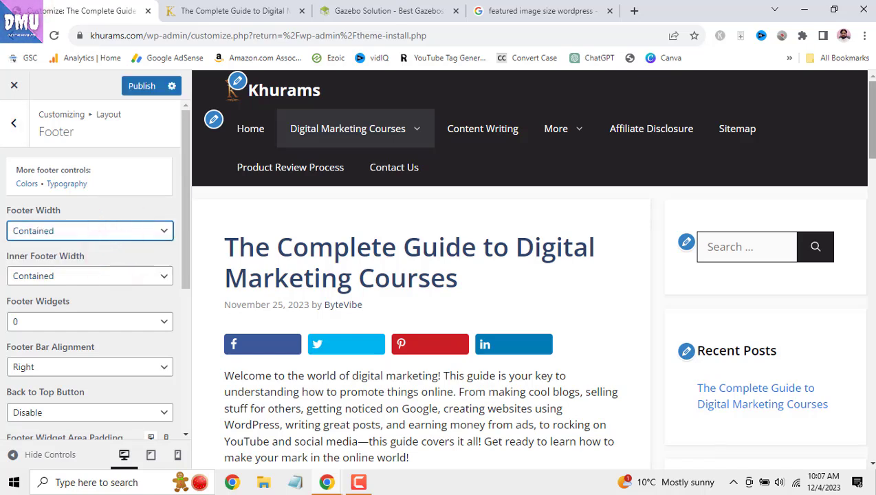
click(241, 128)
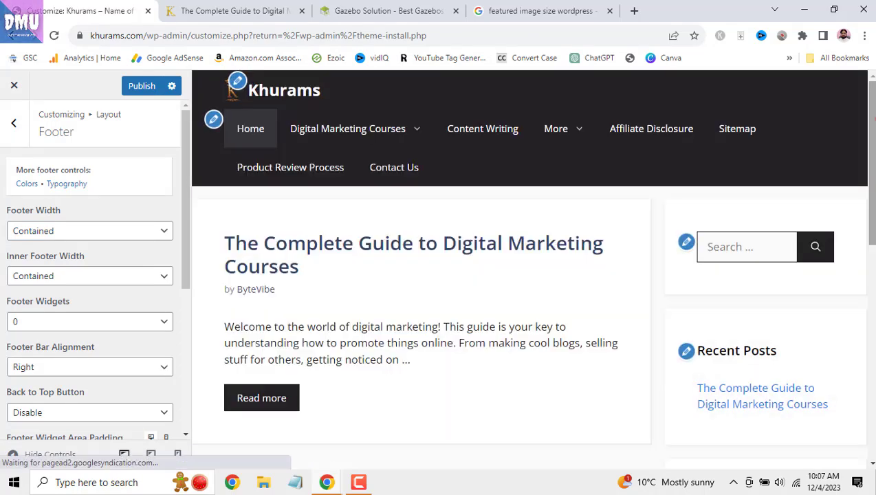
drag(873, 119, 873, 326)
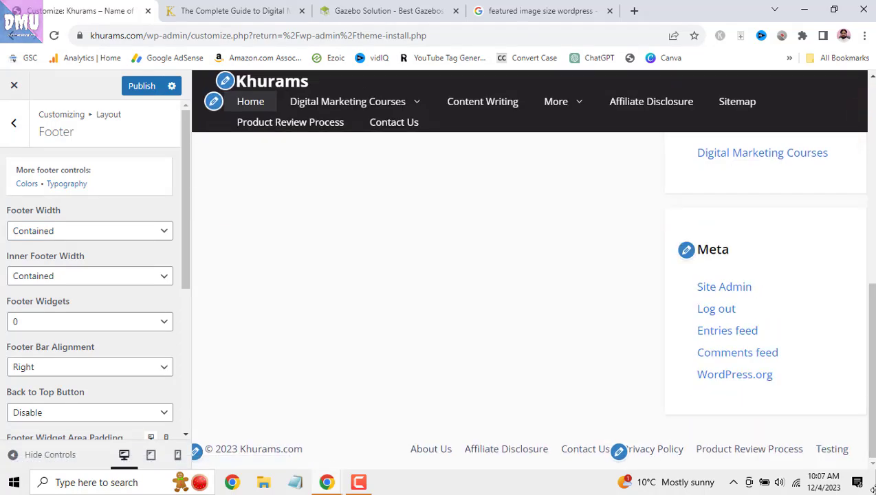
click(805, 418)
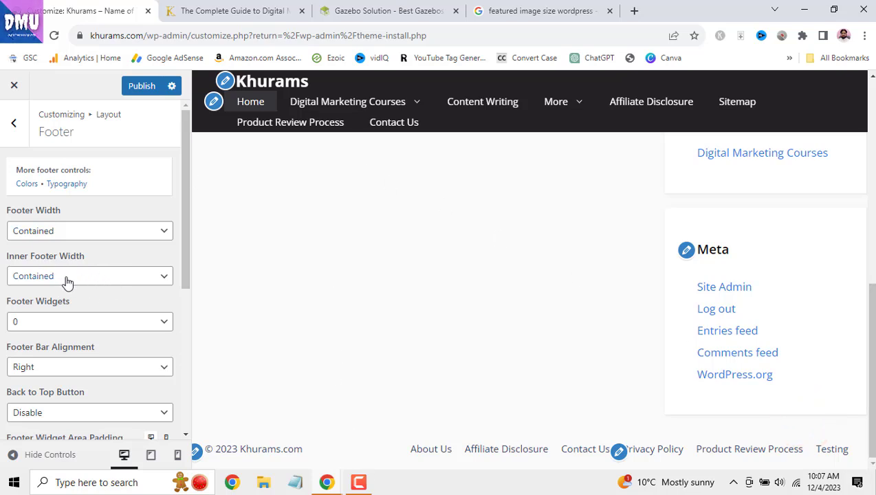
- Confirm Footer Width stays Contained, then view the featured image size search results
click(107, 236)
click(106, 236)
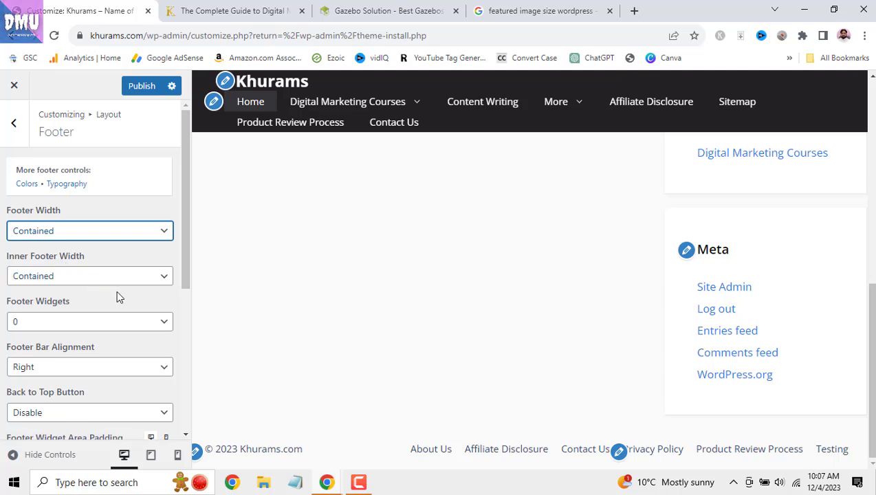
scroll(117, 295, down, 1)
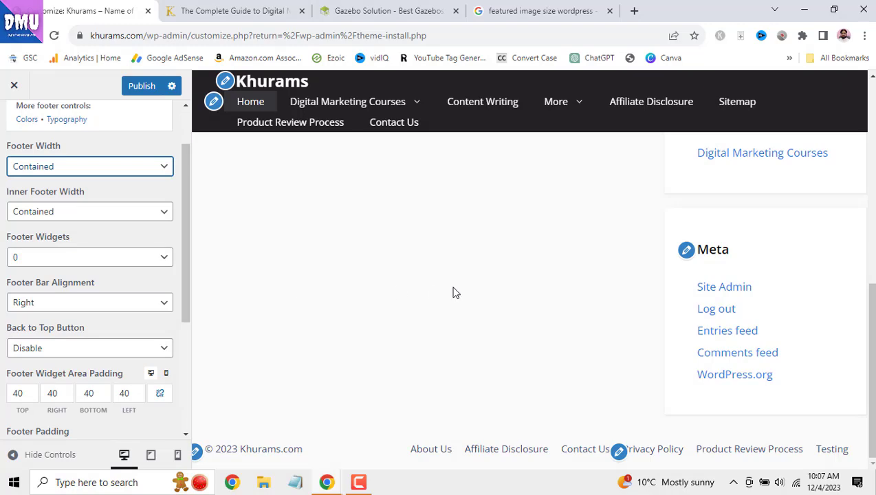
click(541, 10)
- Load amazon.com in the search tab, look over its footer, then return to the customizer
click(264, 36)
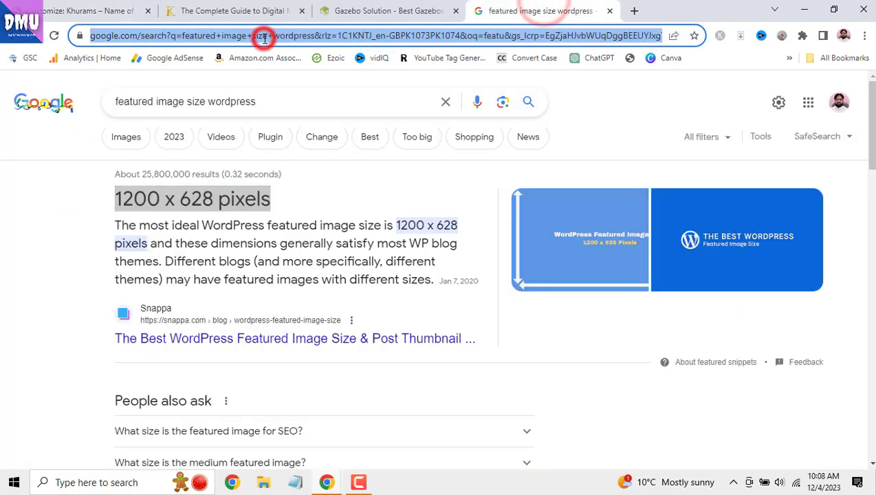
text(am)
key(Return)
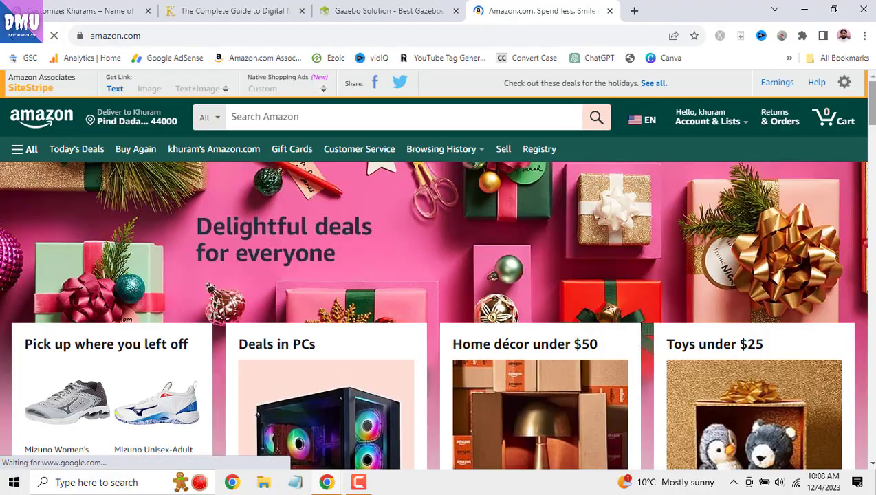
drag(873, 103, 872, 418)
scroll(179, 284, up, 4)
scroll(315, 287, down, 7)
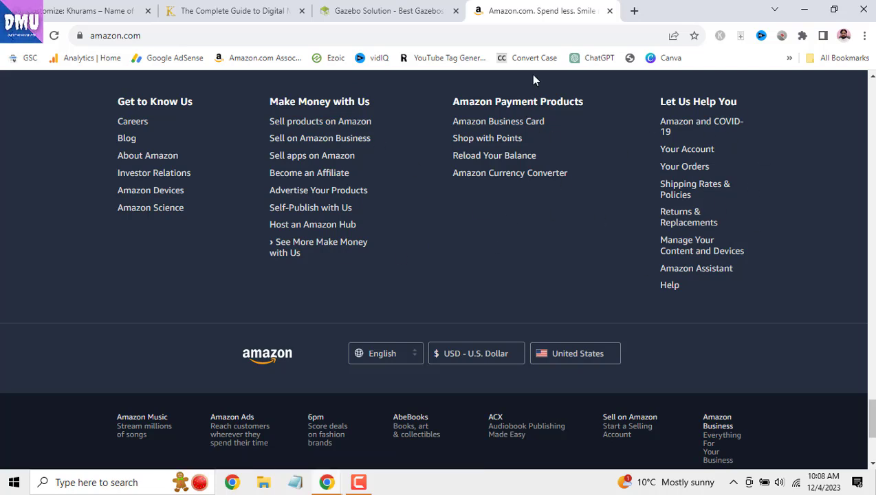
click(91, 10)
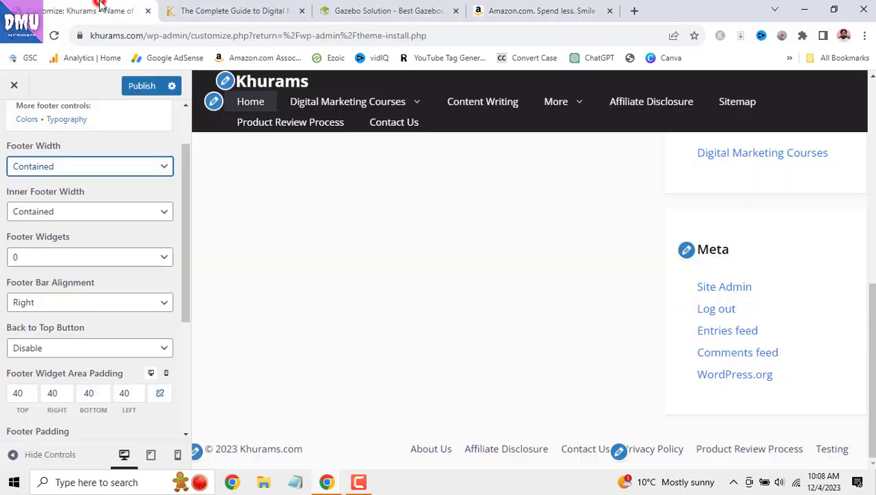
- Set Footer Widgets to 3, comparing with the Gazebo Solution site's footer
click(90, 254)
click(82, 314)
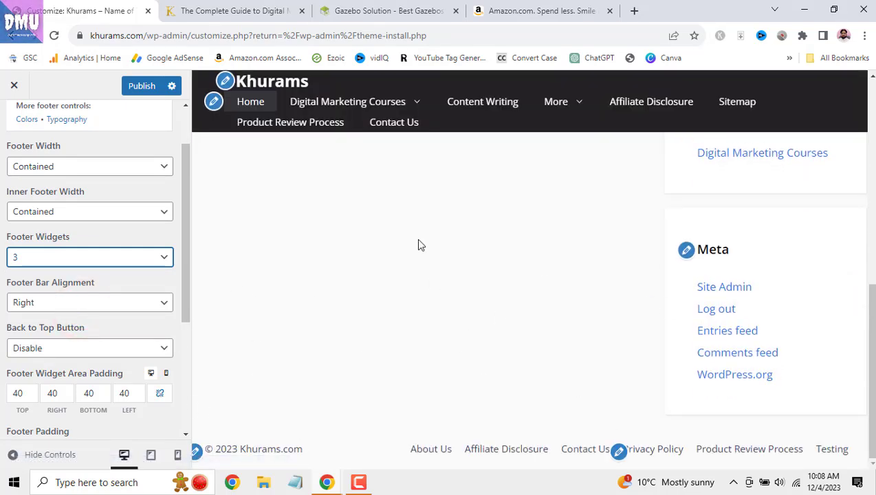
click(372, 11)
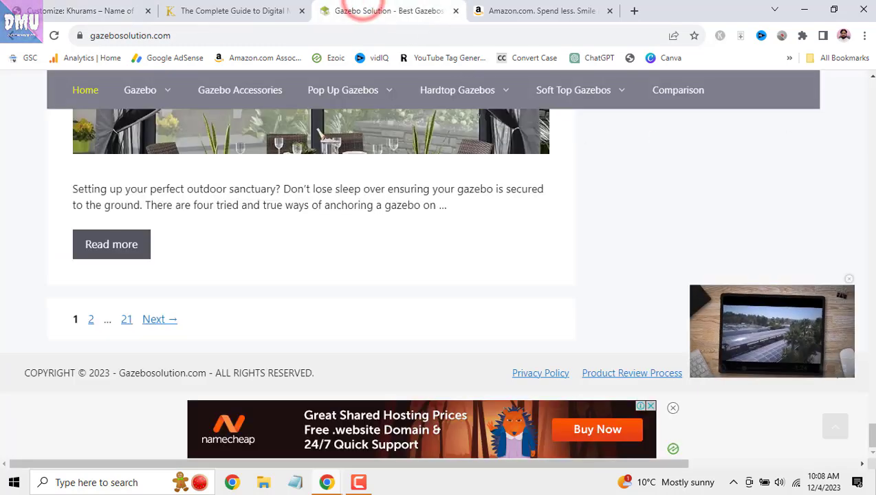
scroll(431, 303, up, 3)
scroll(432, 305, down, 3)
scroll(432, 305, up, 2)
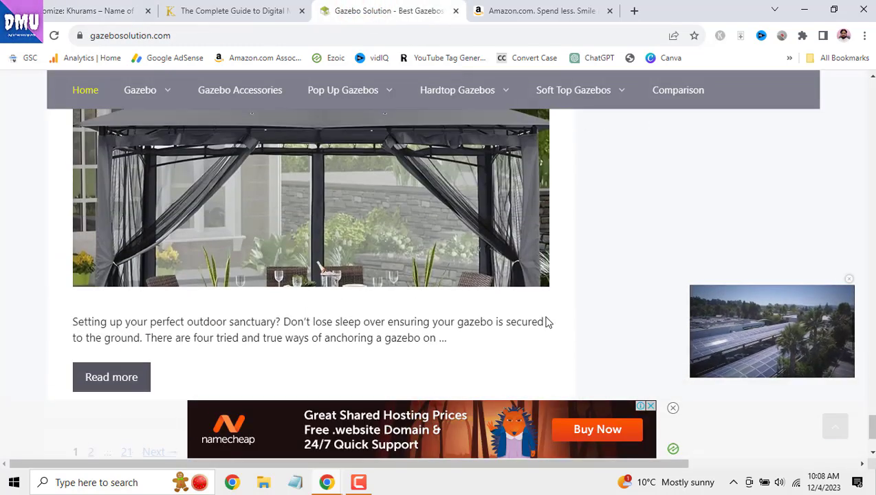
scroll(554, 325, down, 1)
scroll(536, 318, down, 1)
click(69, 11)
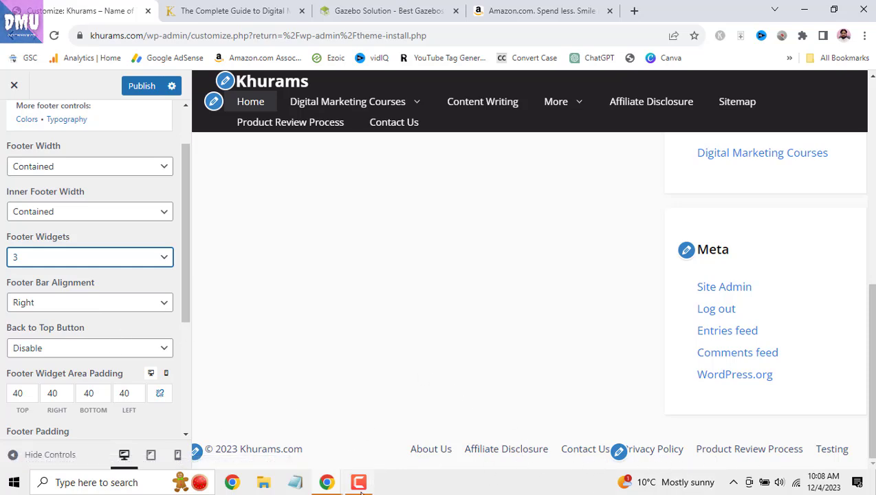
- Try Center and Left footer bar alignment, then set it back to Right
click(141, 303)
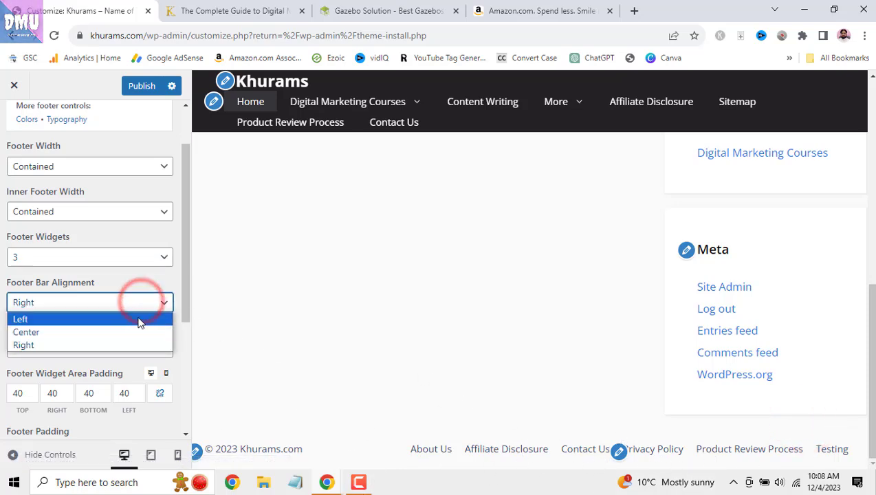
click(134, 331)
click(158, 302)
click(152, 318)
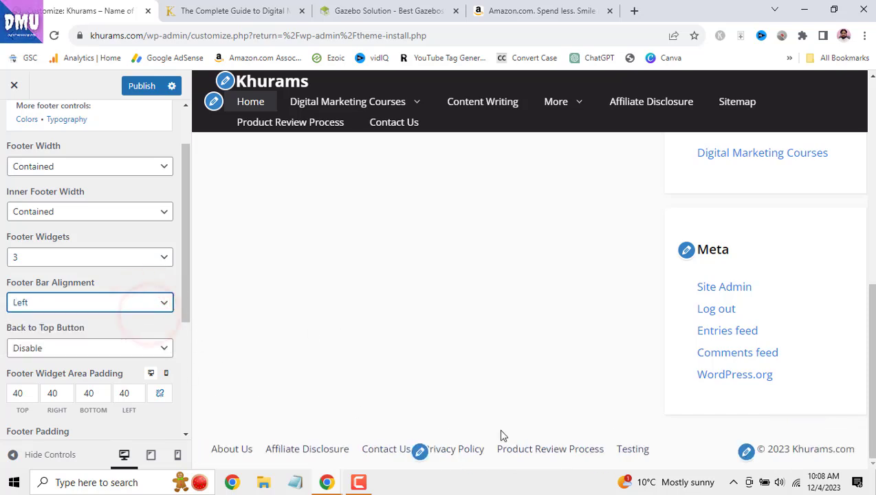
click(158, 302)
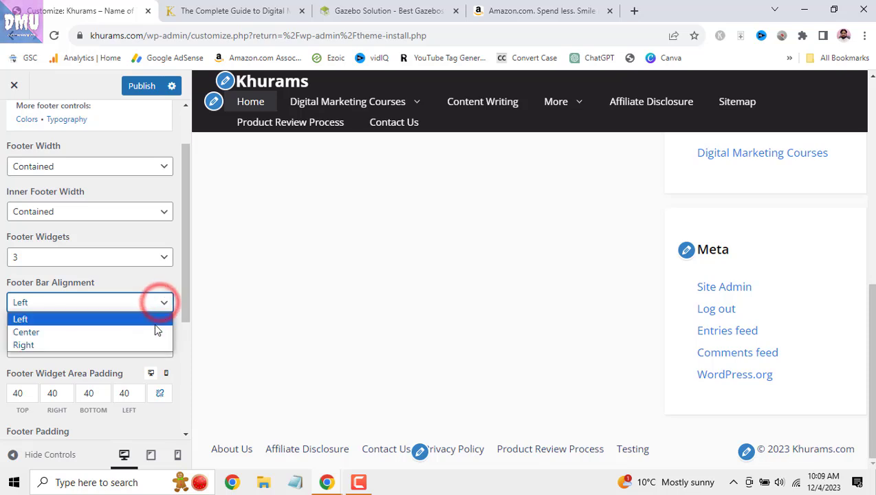
click(158, 344)
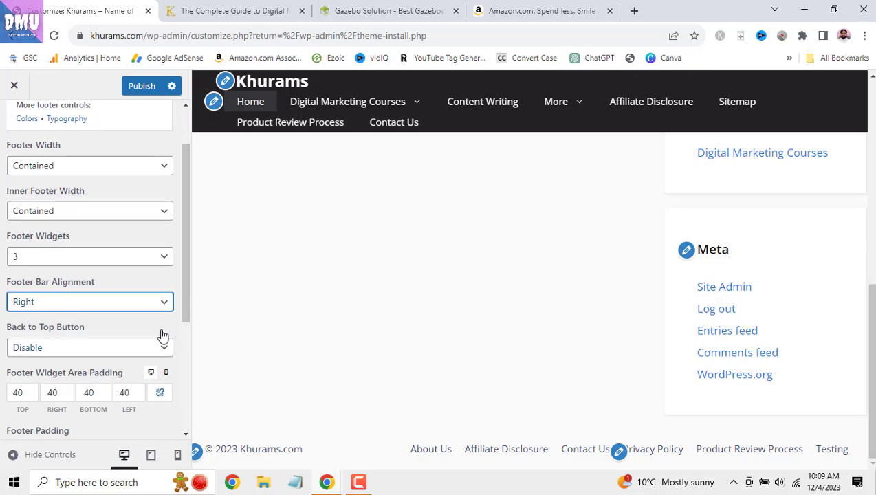
- Enable the Back to Top Button and test it in the preview
scroll(163, 336, down, 1)
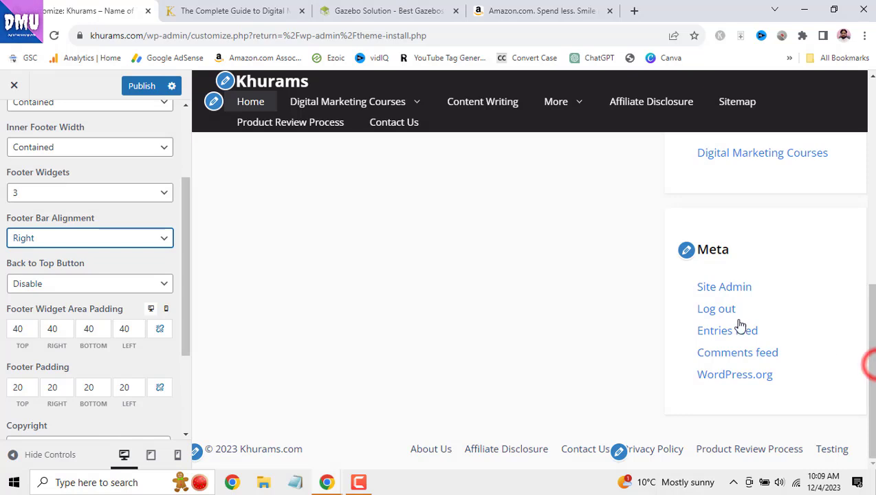
click(106, 289)
click(108, 299)
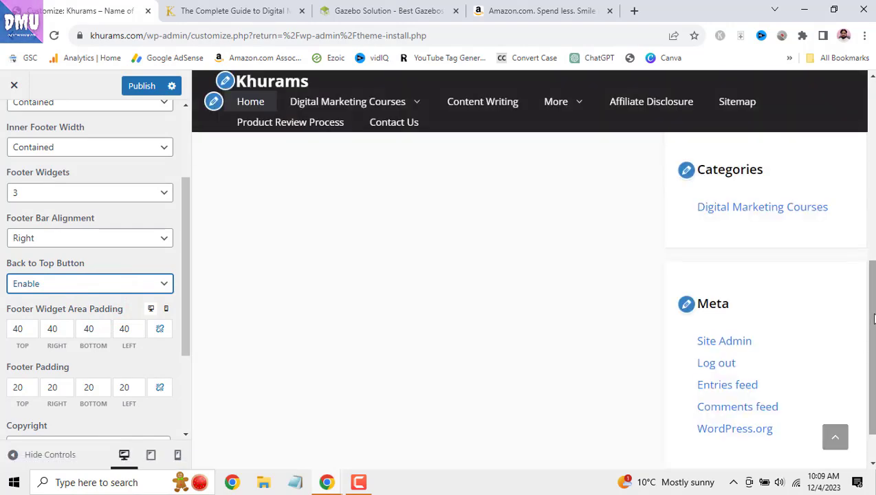
click(840, 441)
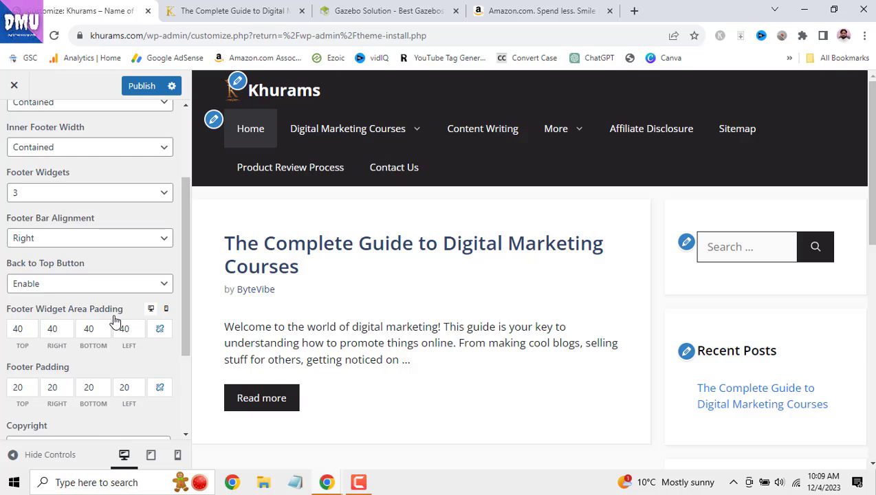
scroll(115, 321, down, 1)
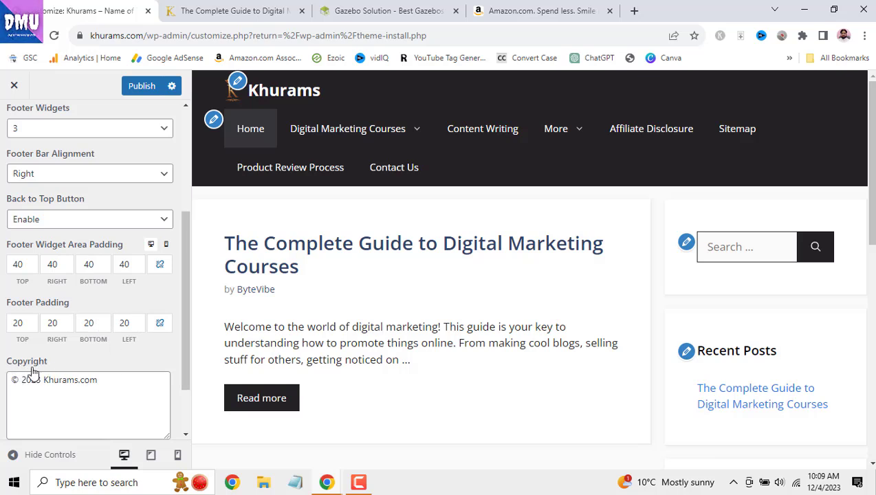
- Delete the stray 'mki' so the copyright reads '© 2023 Khurams.com', then publish
triple_click(107, 385)
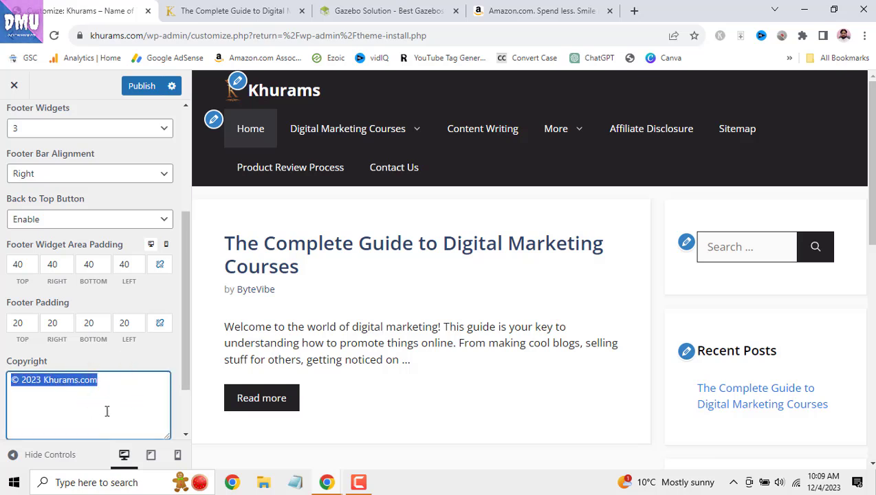
scroll(860, 145, down, 1)
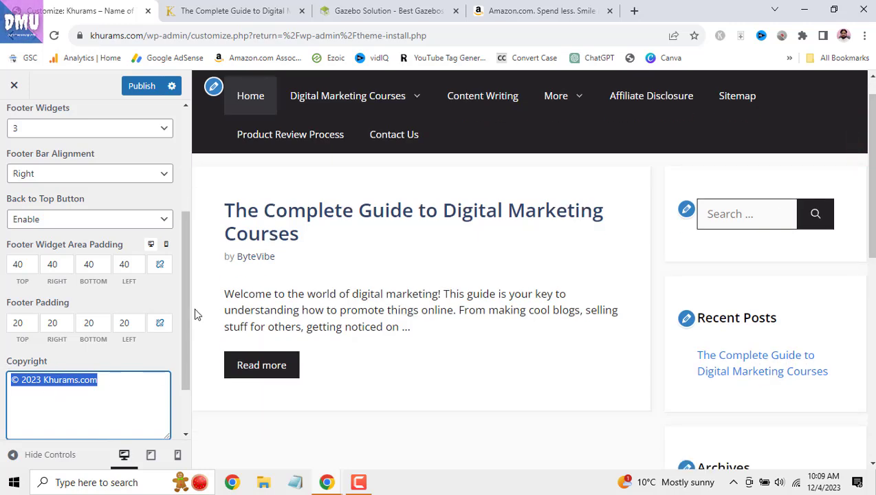
drag(872, 217, 873, 446)
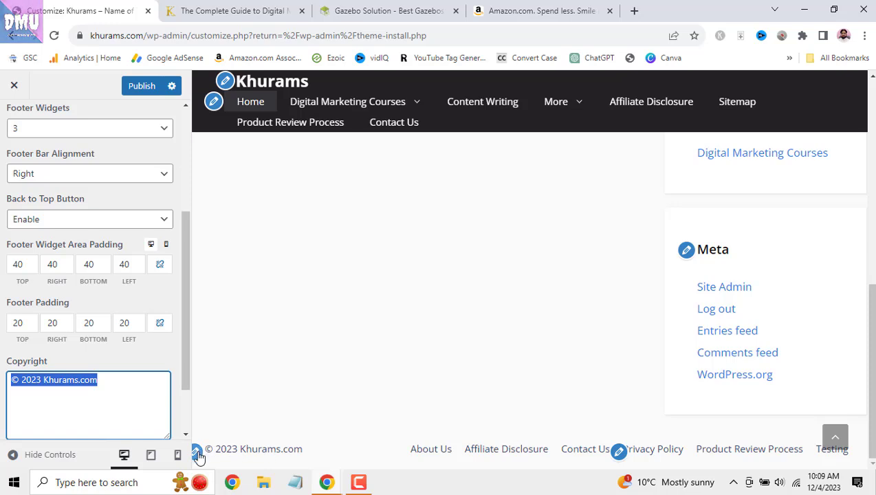
click(84, 387)
click(112, 379)
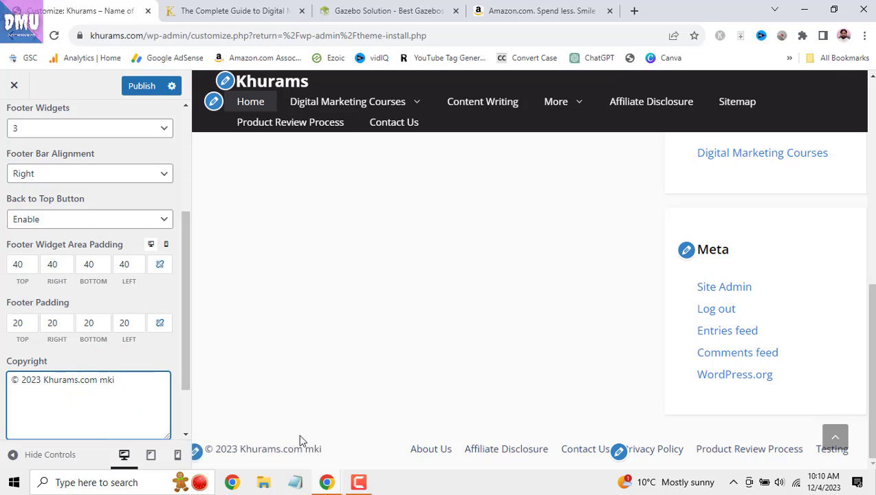
drag(99, 386, 121, 384)
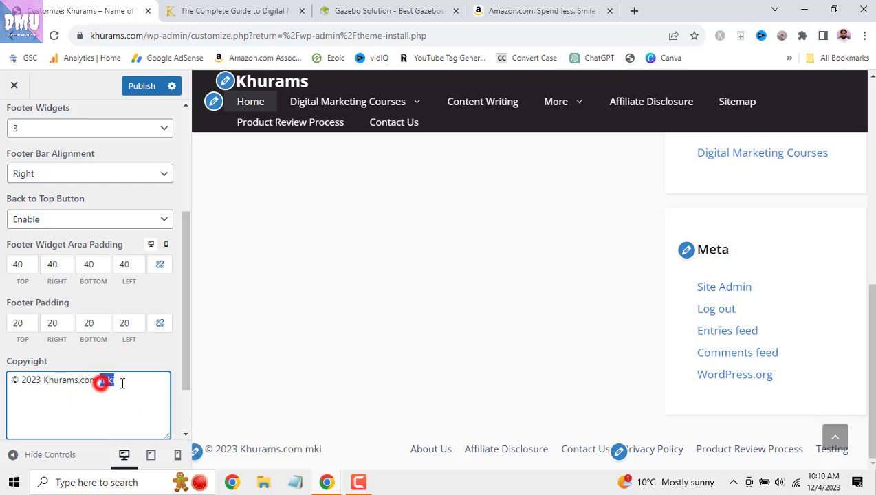
key(BackSpace)
drag(40, 381, 6, 384)
drag(119, 377, 6, 382)
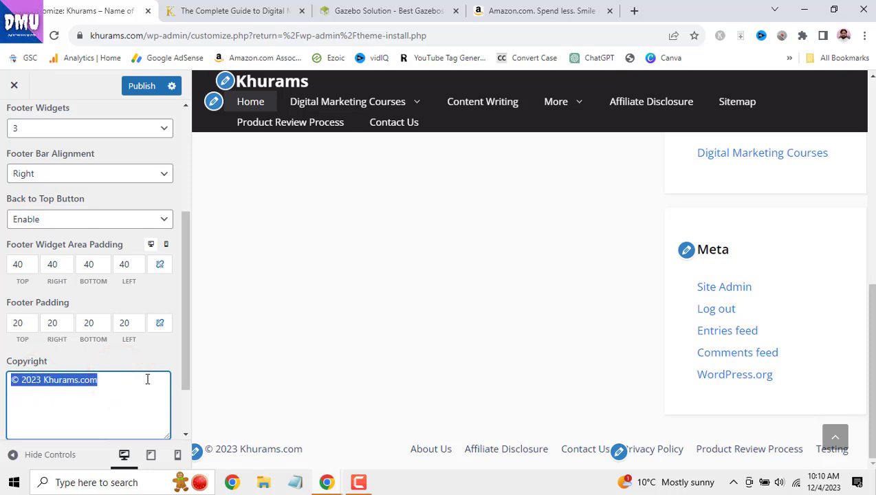
scroll(139, 153, up, 3)
click(137, 85)
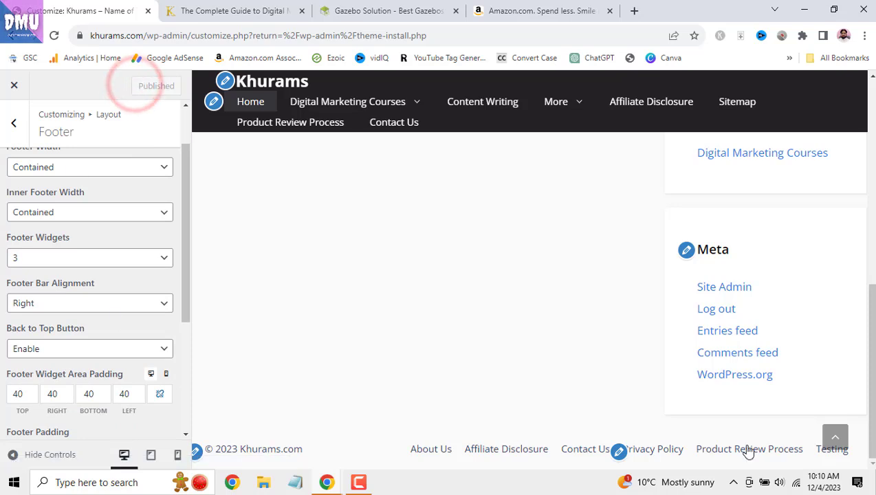
- Navigate back to the main Customizer menu and enter the Colors section
mouse_move(873, 363)
mouse_down()
mouse_move(873, 313)
mouse_move(872, 372)
mouse_up()
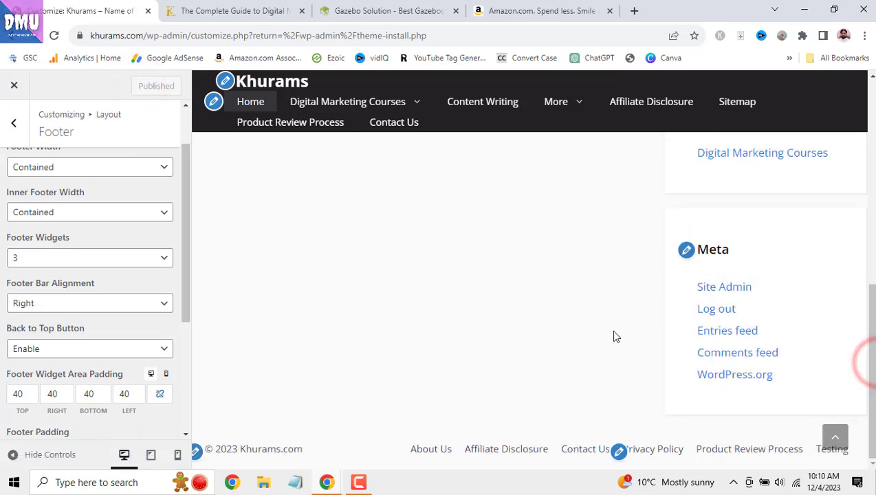
click(14, 122)
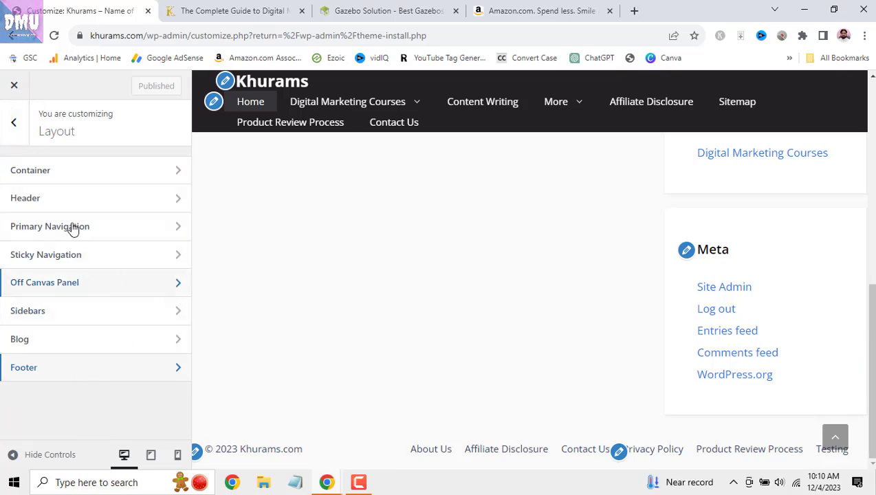
click(14, 122)
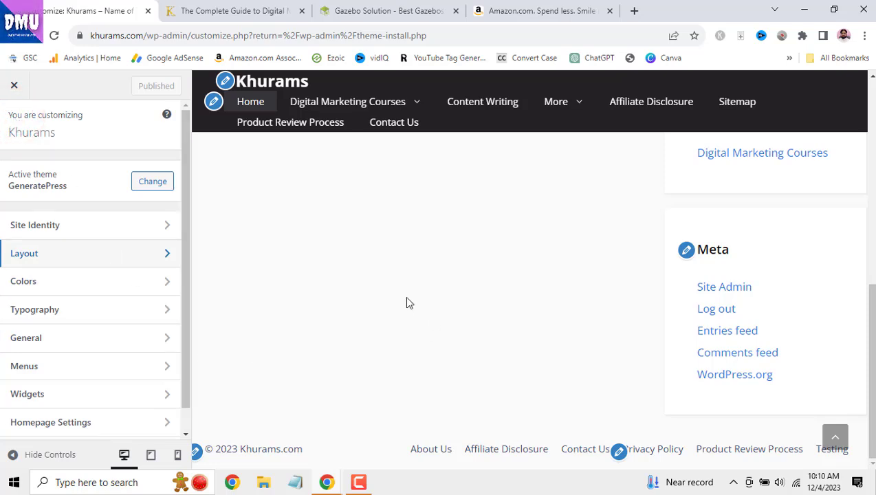
click(135, 287)
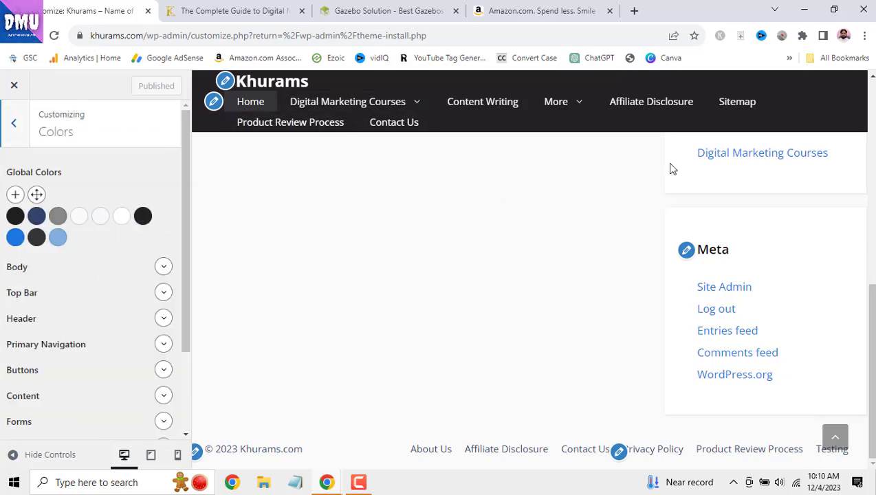
click(873, 124)
click(873, 124)
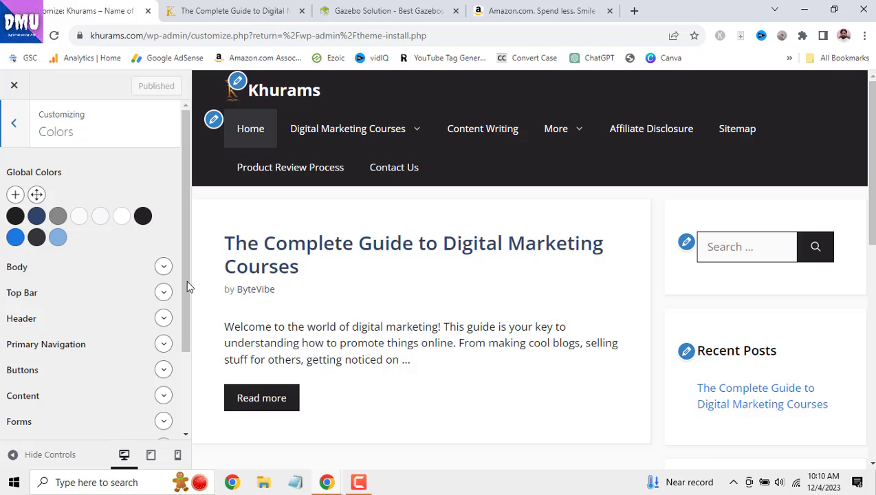
click(165, 268)
click(165, 267)
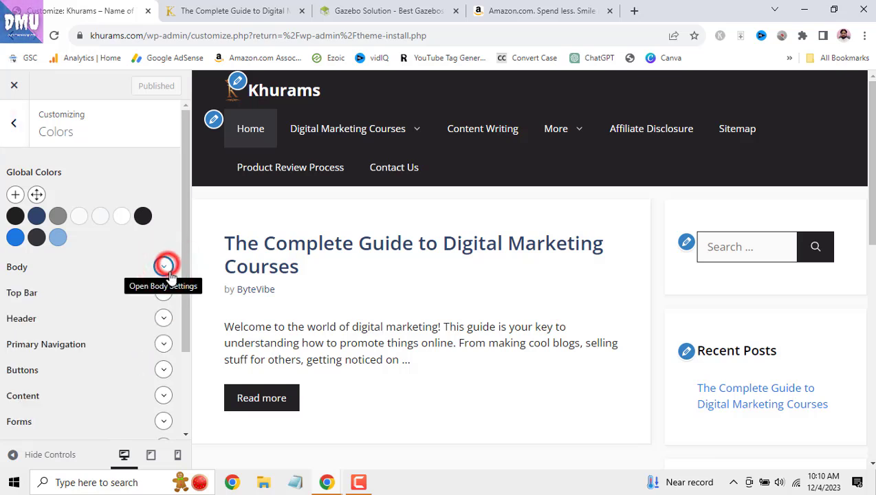
click(164, 294)
click(163, 295)
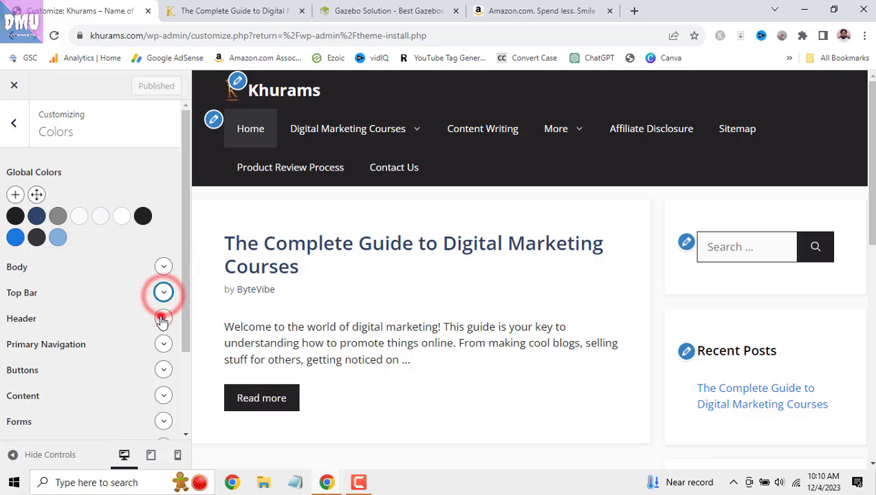
click(163, 318)
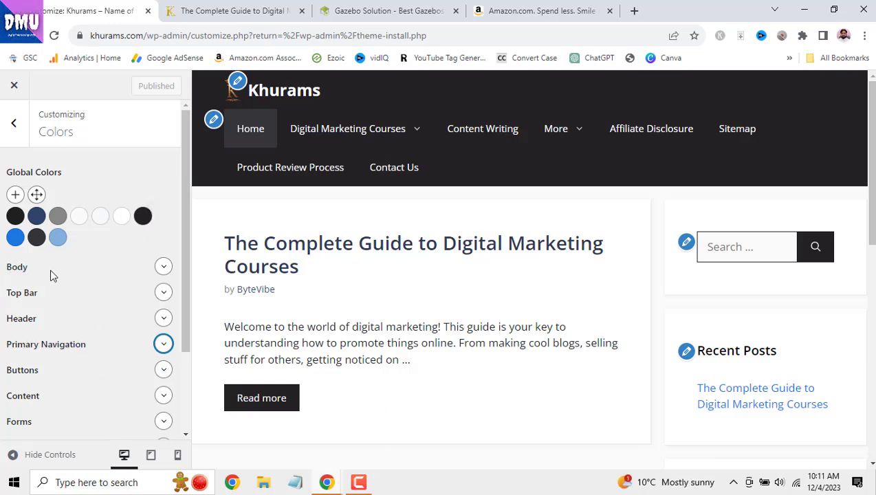
click(164, 268)
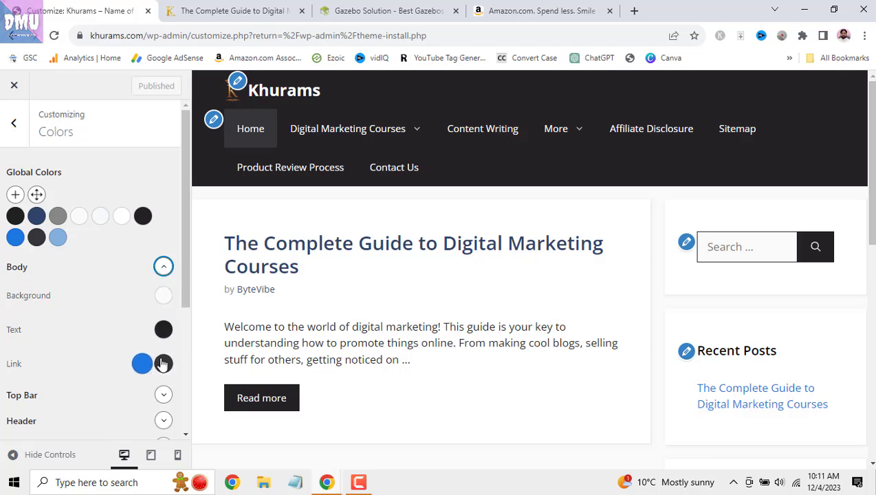
click(161, 267)
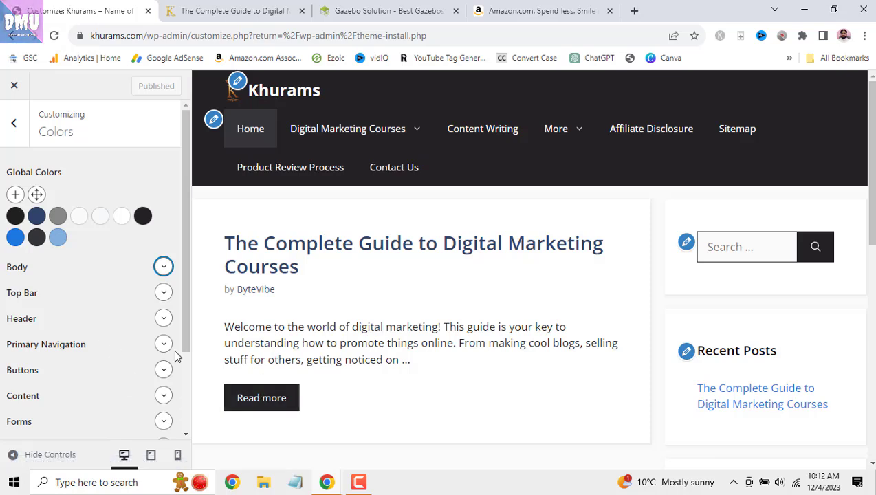
scroll(176, 347, down, 1)
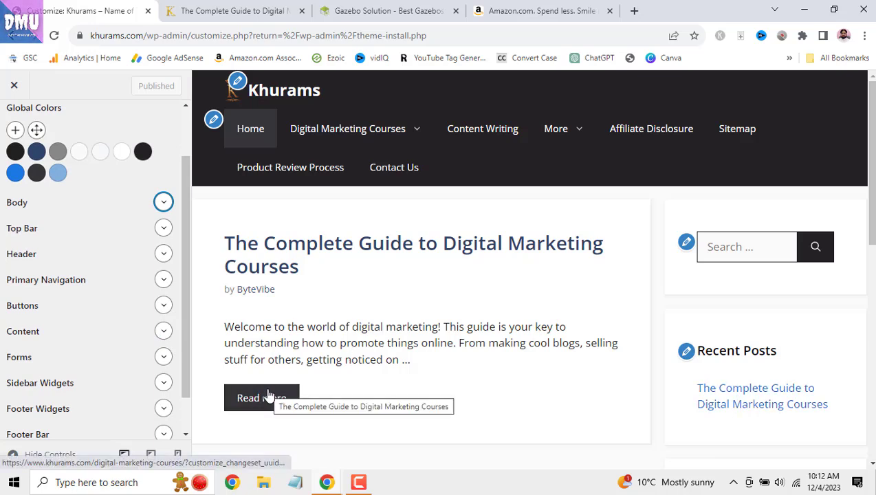
- Look over the Forms colours and the preview's button, then expand the Back to Top colours
scroll(306, 320, down, 1)
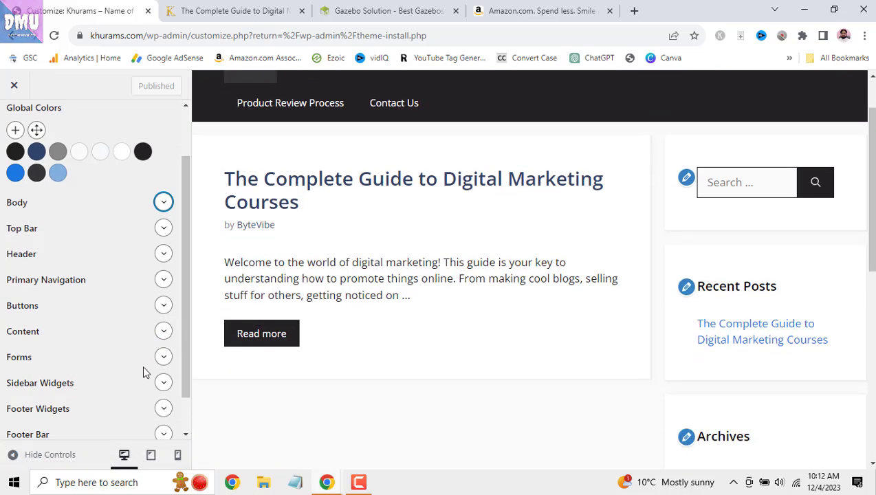
click(163, 359)
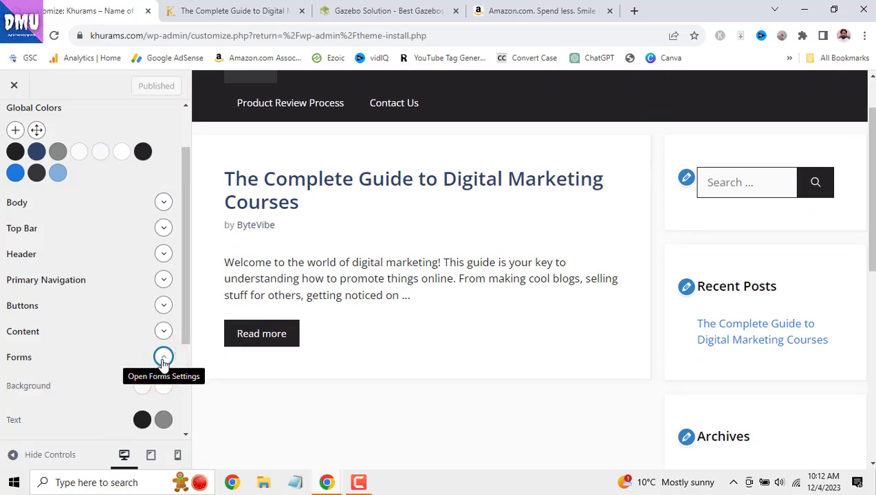
click(163, 362)
scroll(121, 326, down, 1)
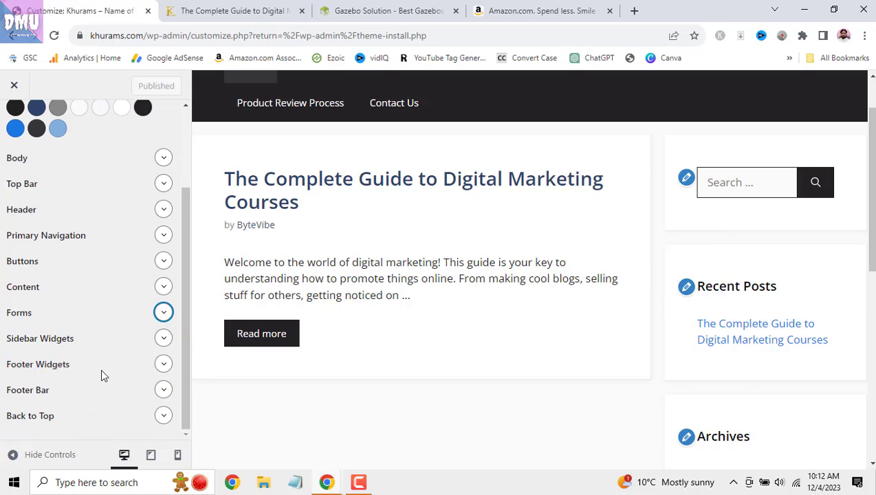
scroll(867, 192, down, 4)
scroll(871, 189, down, 3)
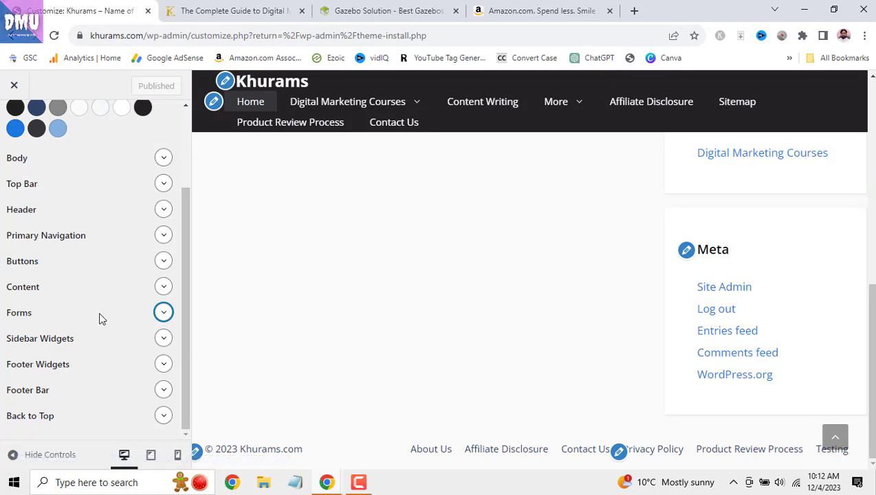
scroll(491, 308, up, 7)
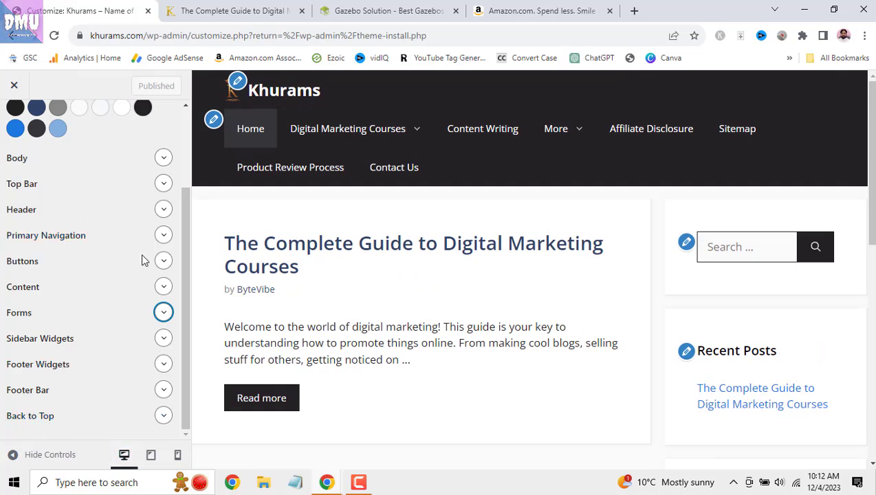
drag(871, 177, 871, 392)
click(163, 415)
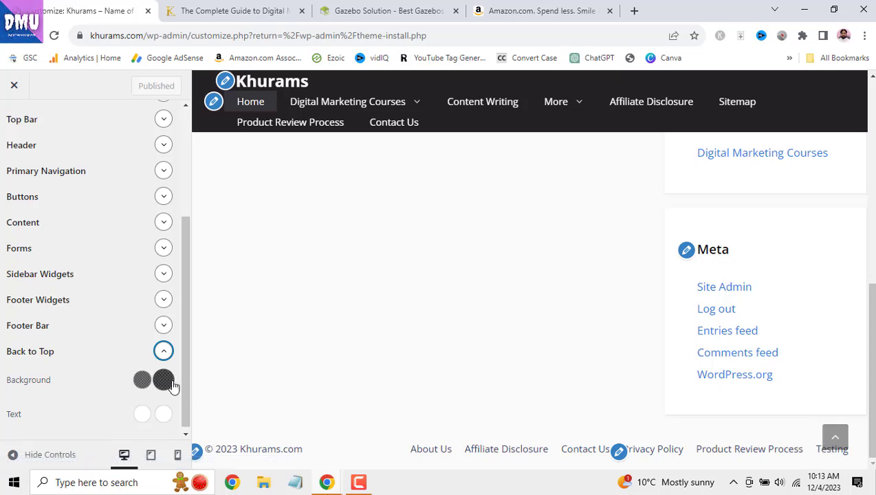
- Set the Back to Top text hover colour to yellow #fffa03, leaving normal text white
double_click(10, 414)
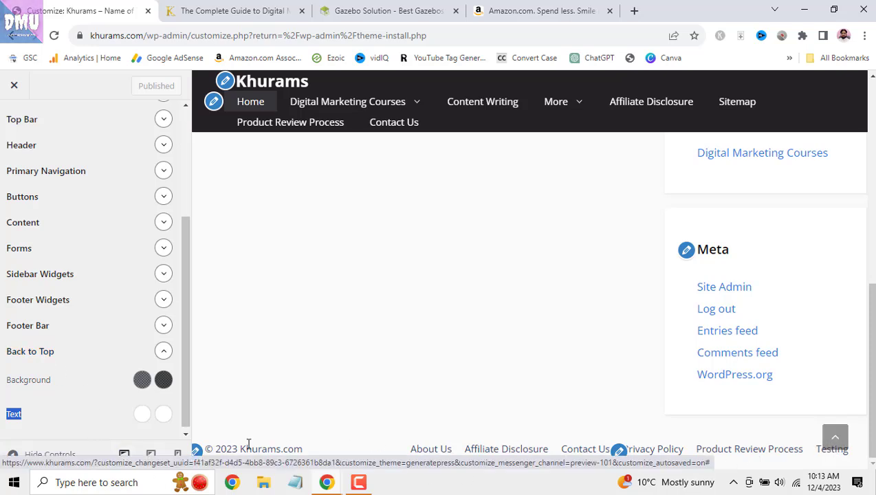
click(164, 419)
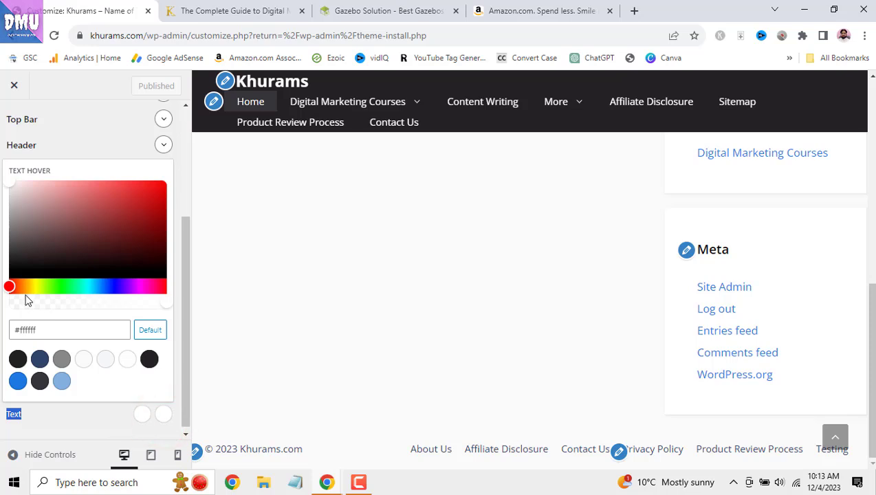
click(37, 287)
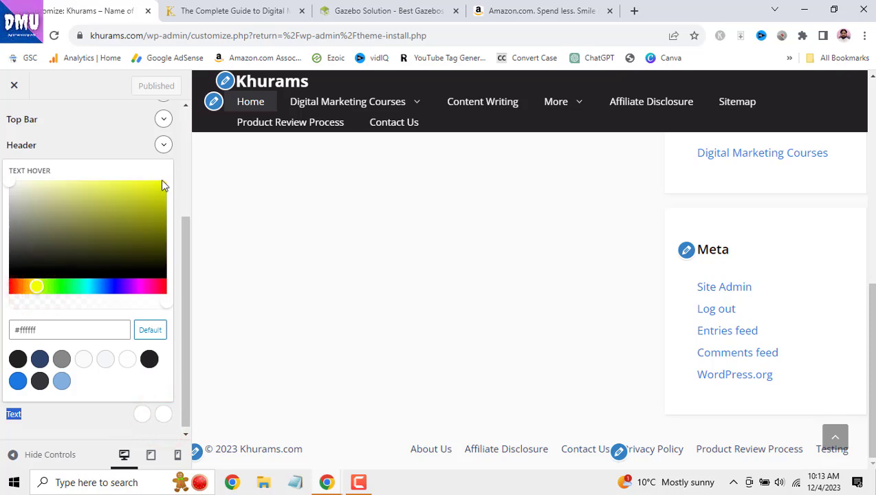
click(165, 184)
click(35, 287)
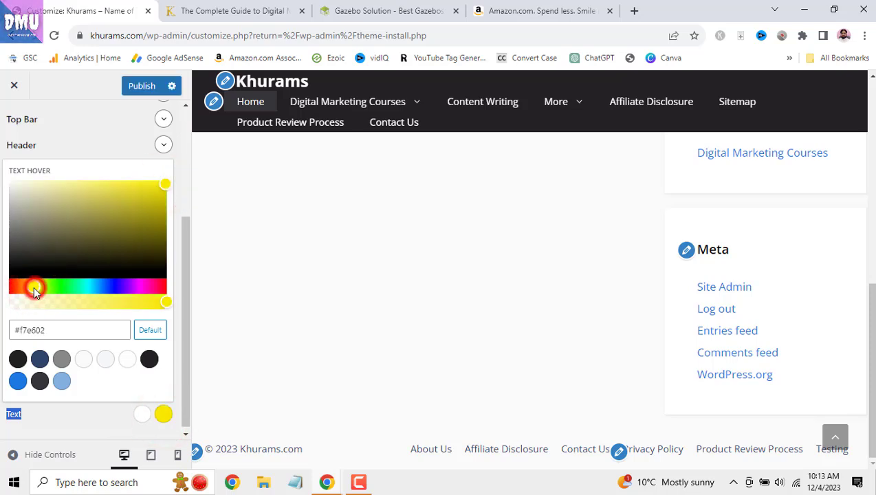
click(37, 287)
click(166, 182)
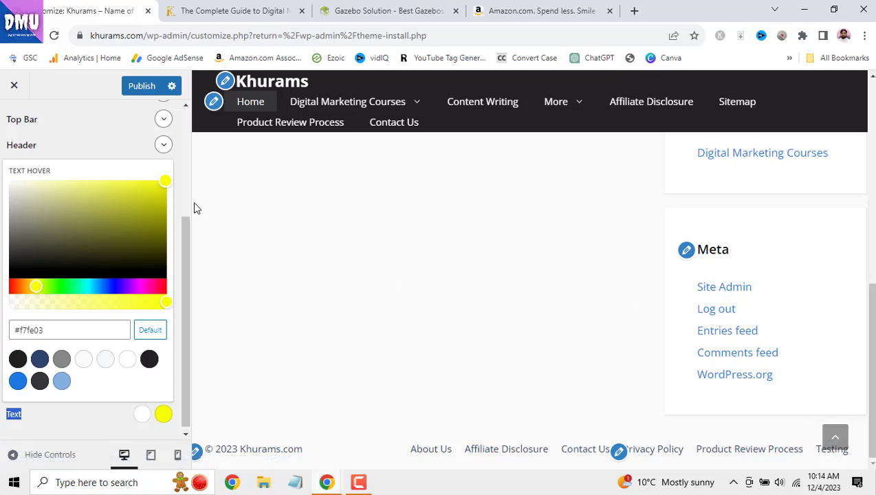
click(118, 289)
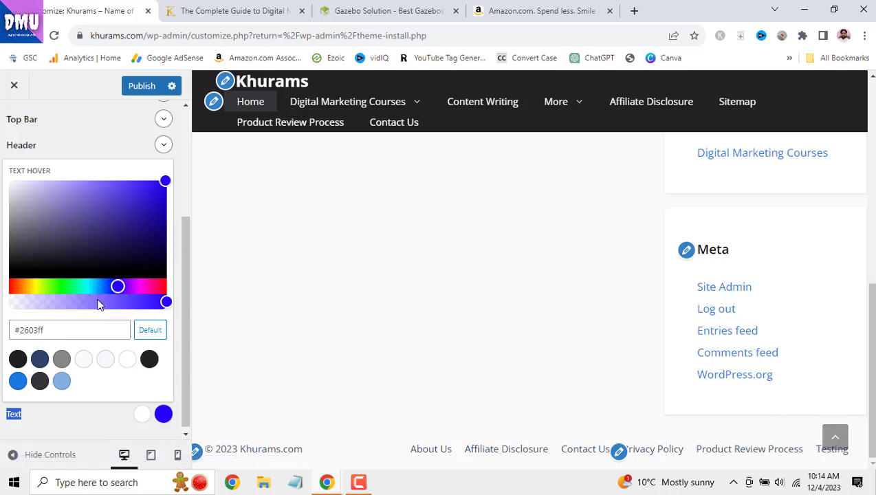
click(35, 287)
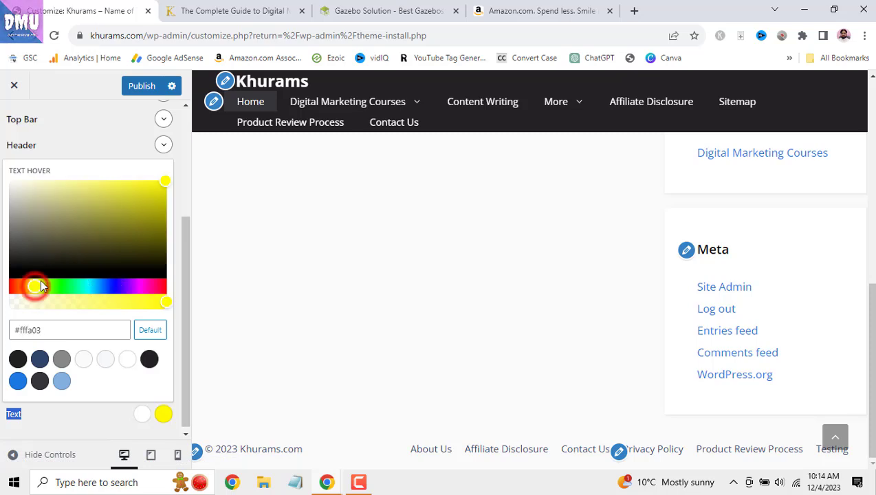
click(98, 425)
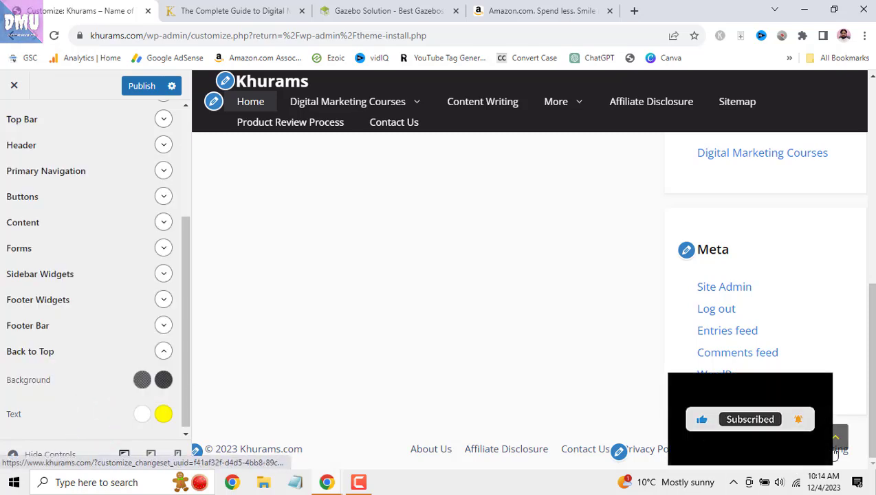
- After trying blue shades, reset the back-to-top hover background to default rgba(0,0,0,0.6) and publish
click(164, 382)
click(10, 239)
mouse_move(14, 237)
mouse_down()
mouse_move(25, 242)
mouse_move(11, 250)
mouse_up()
drag(102, 269, 125, 268)
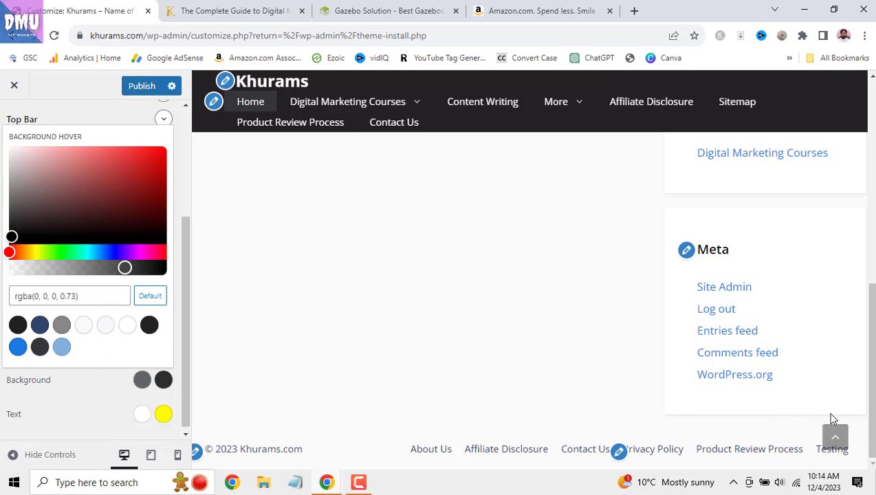
click(109, 253)
click(147, 186)
drag(147, 188, 154, 174)
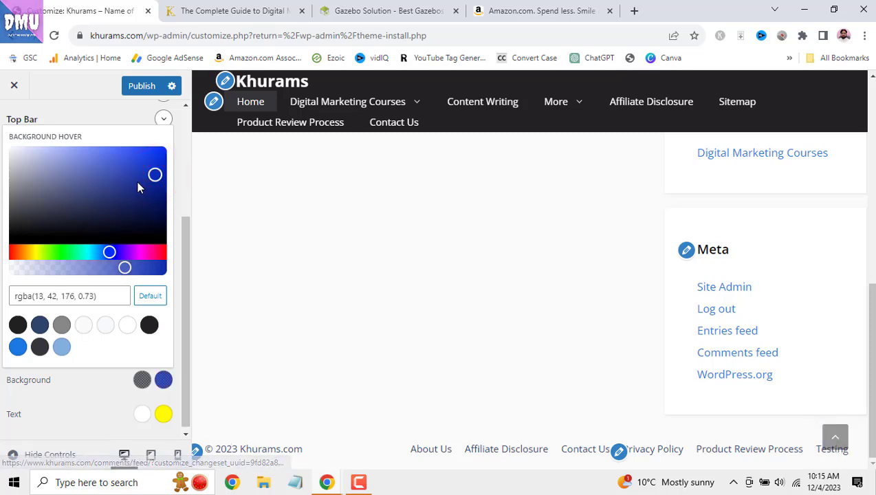
click(148, 298)
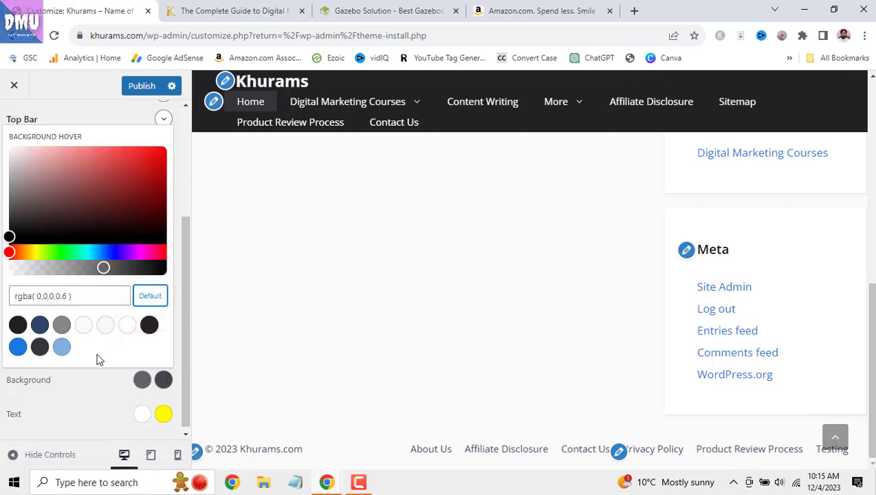
click(141, 85)
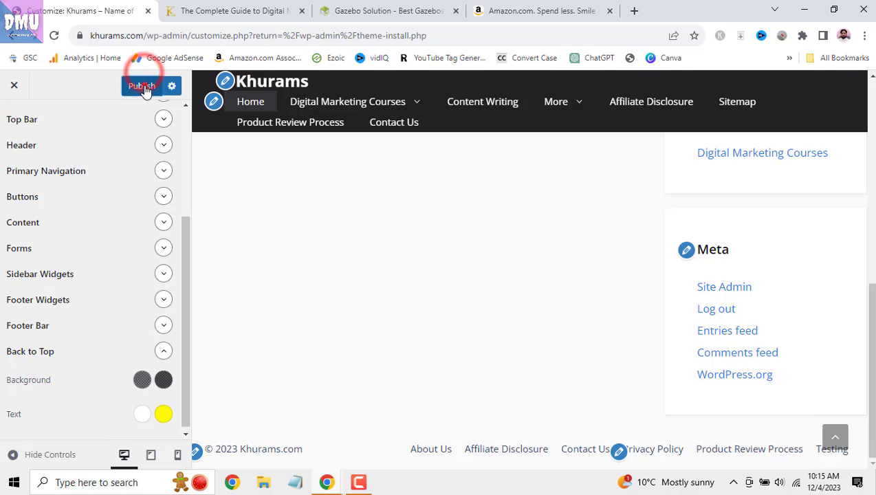
- Expand Primary Navigation in the Colors panel to show its background, text and sub-menu colours
scroll(105, 286, down, 2)
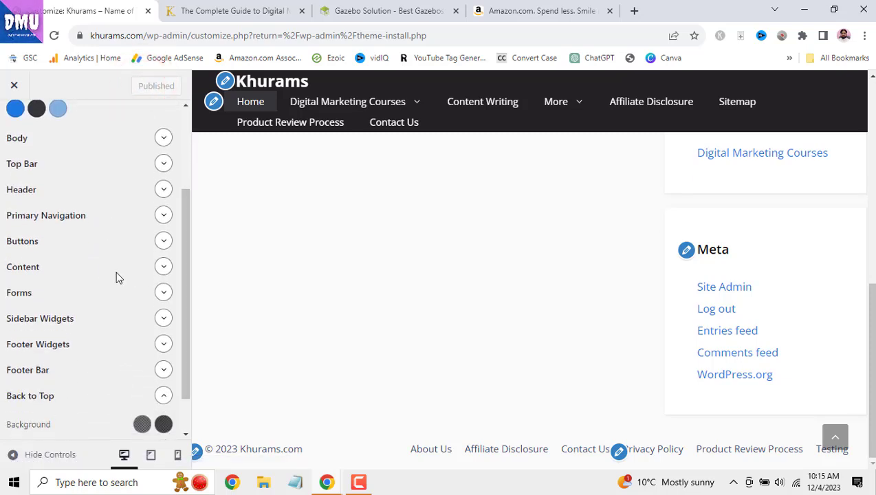
scroll(128, 237, up, 1)
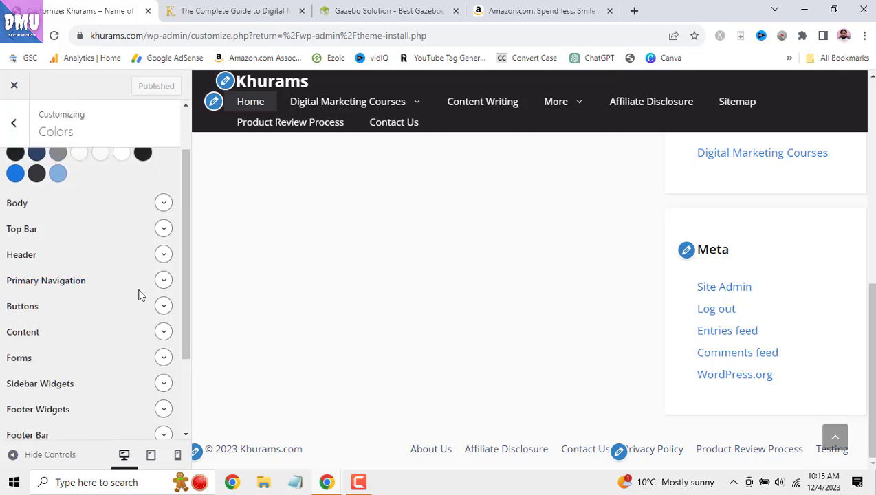
click(169, 287)
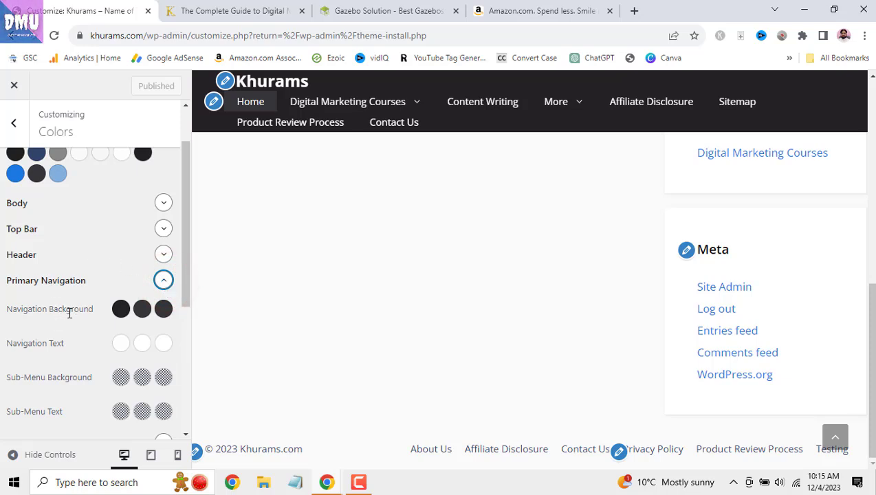
drag(3, 315, 96, 311)
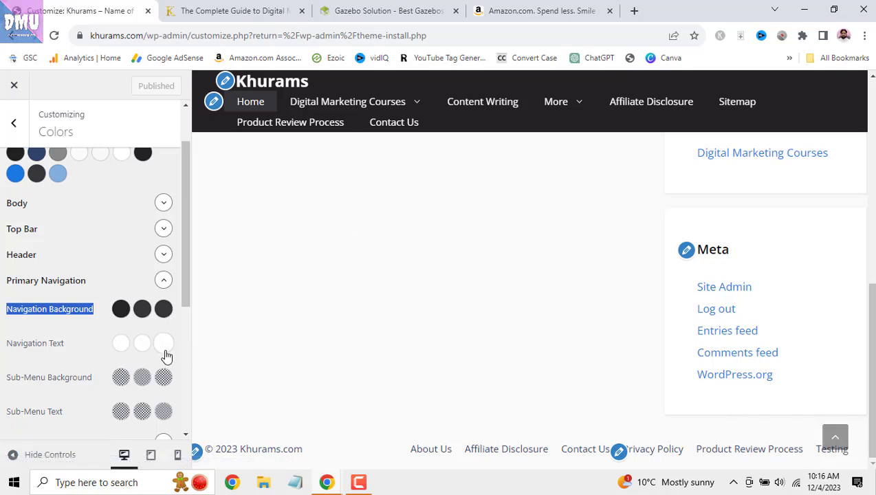
scroll(463, 332, up, 10)
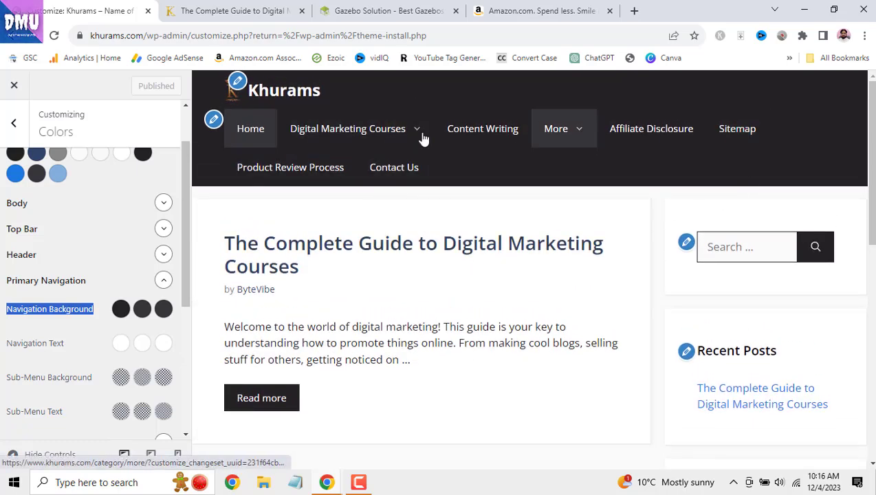
- Reload the home page in the preview, then go to the Content Writing page
click(250, 131)
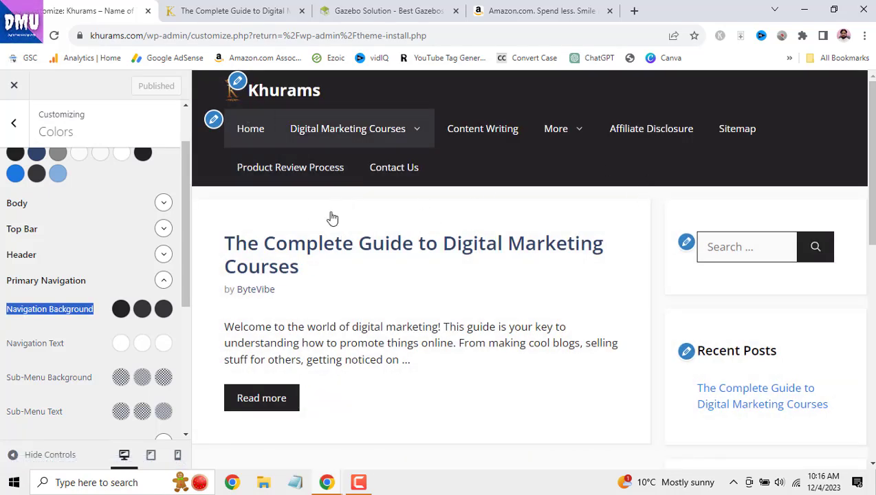
click(490, 128)
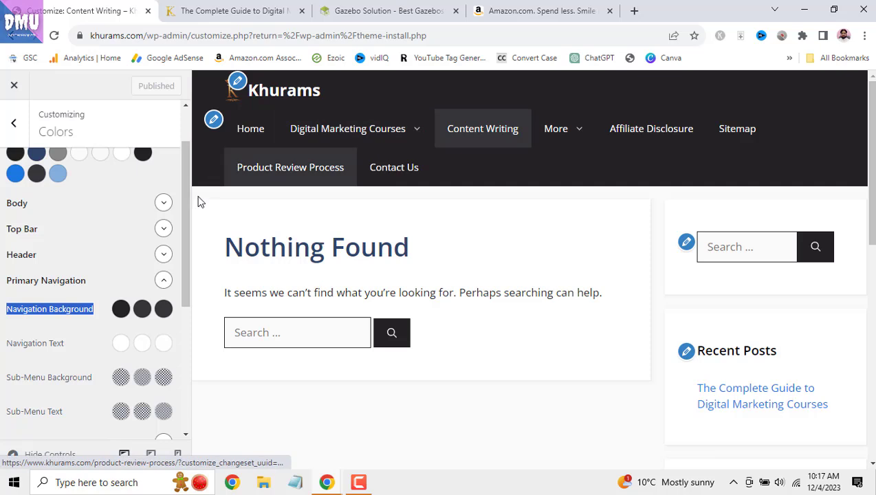
- After trying yellow and palette greys, set current menu item text to pale grey-cyan #d5dede and publish
click(167, 350)
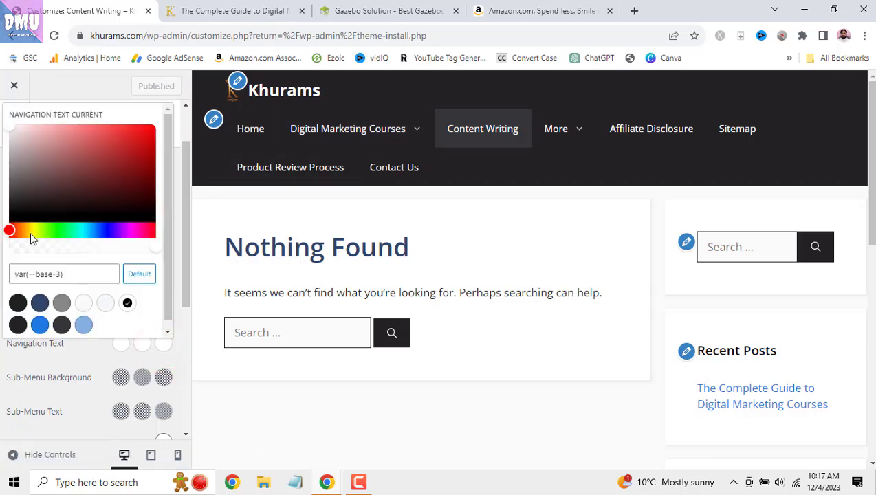
click(33, 231)
click(151, 129)
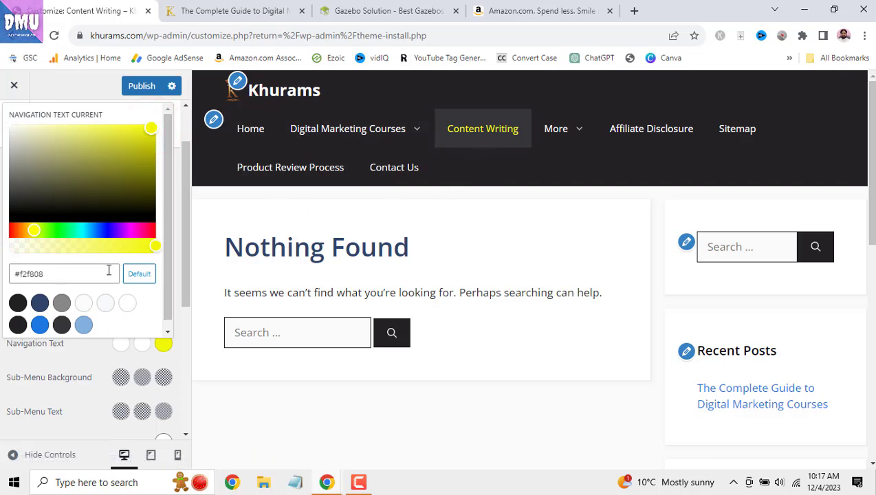
click(62, 303)
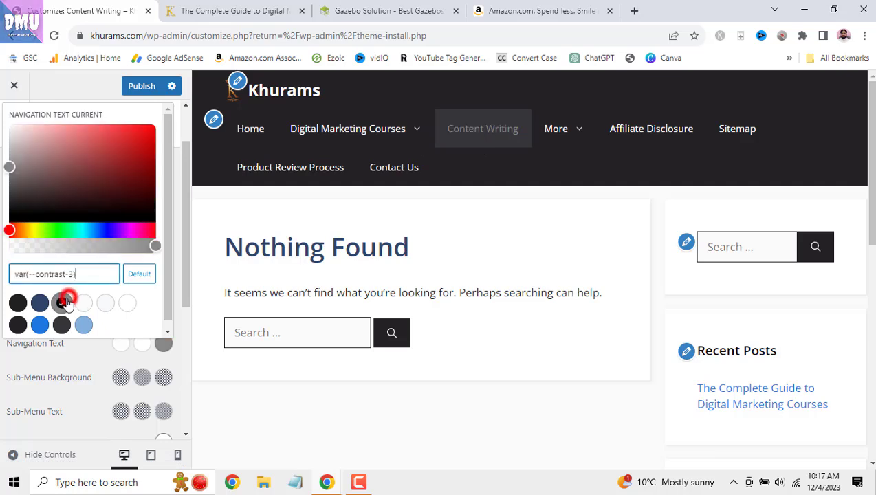
click(104, 307)
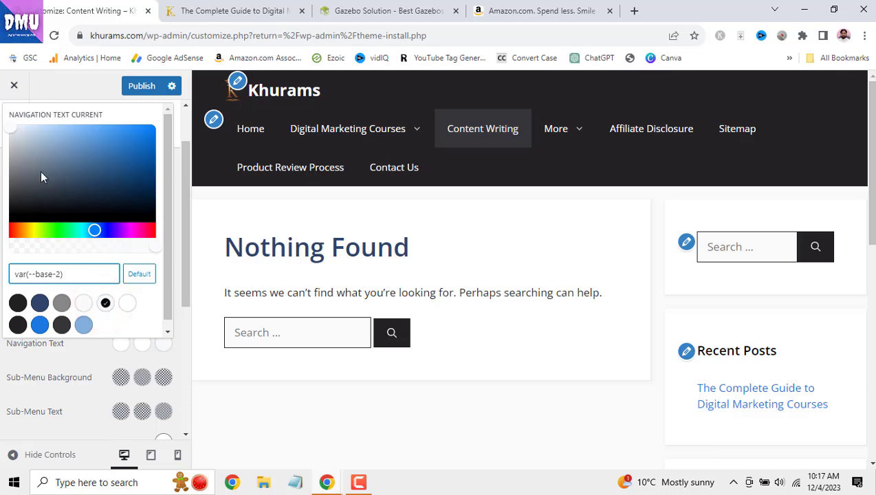
drag(11, 129, 16, 142)
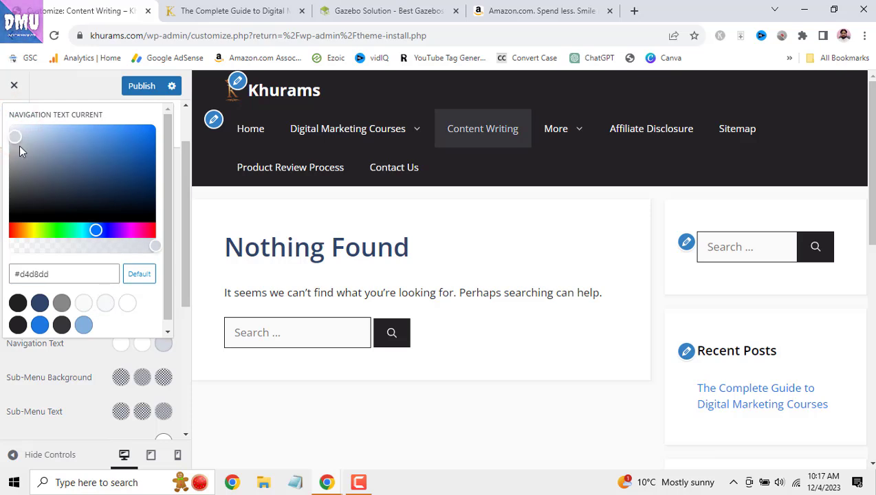
drag(96, 233, 83, 236)
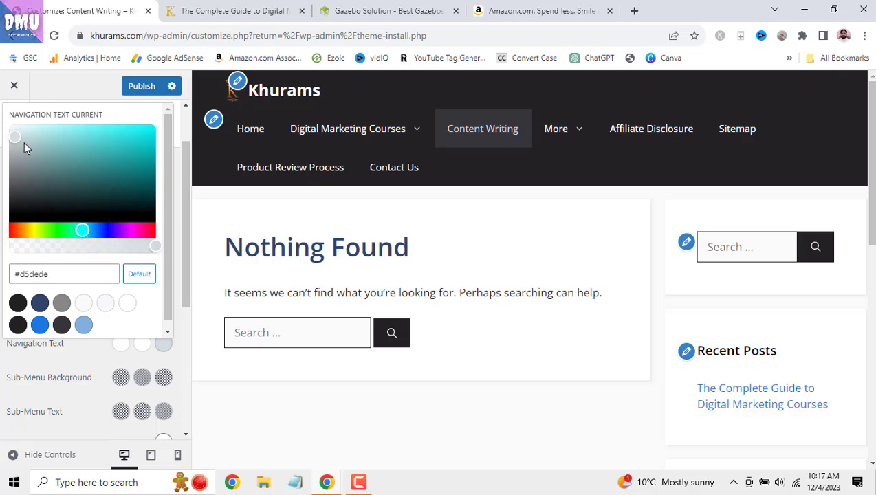
click(142, 86)
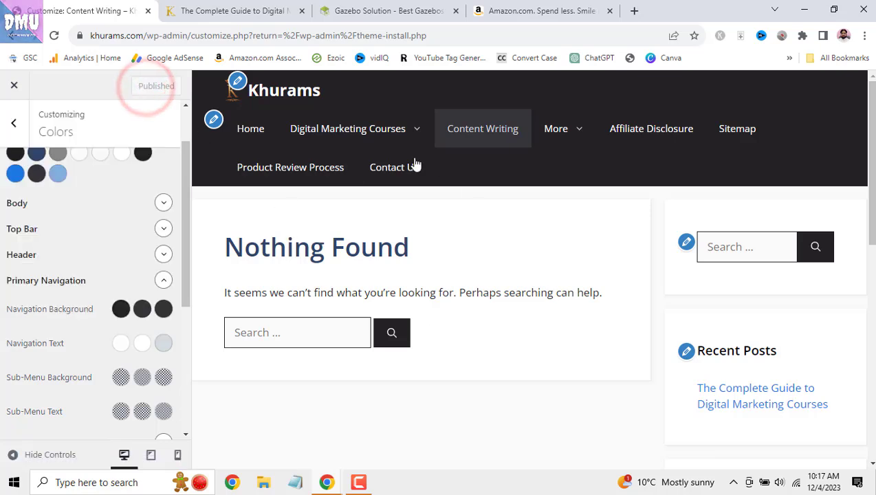
click(638, 129)
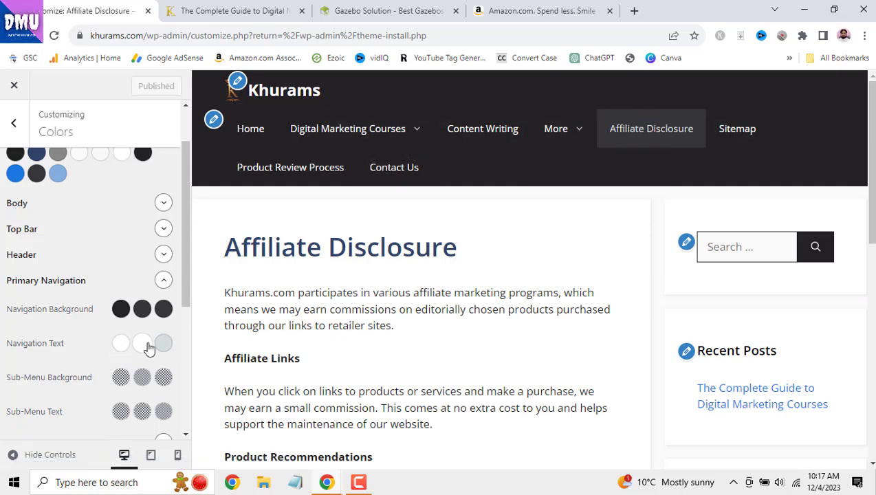
click(164, 280)
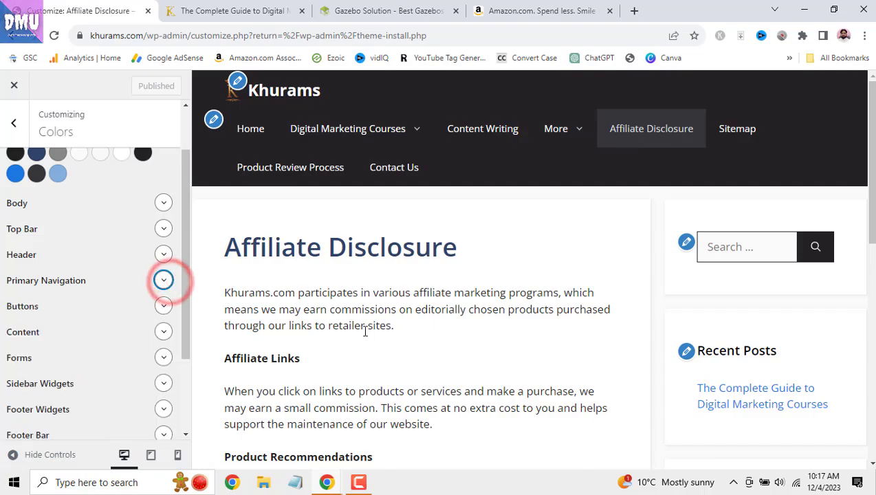
click(358, 10)
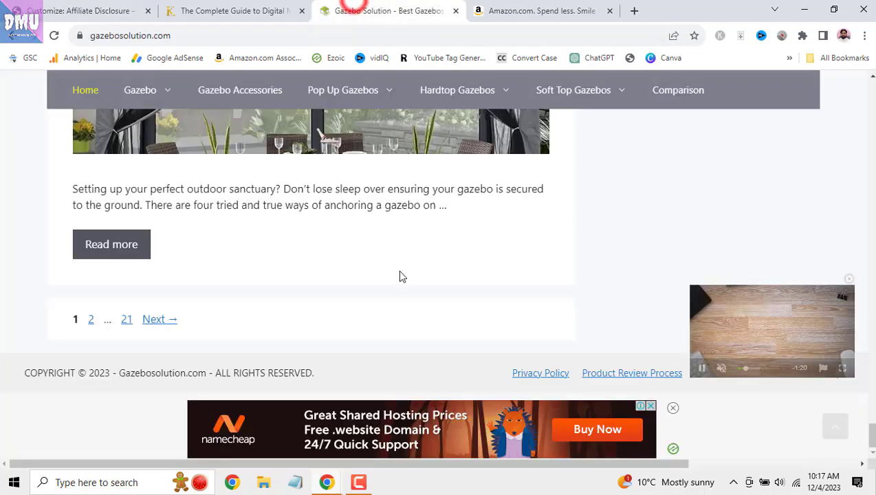
scroll(459, 277, up, 6)
drag(873, 387, 854, 40)
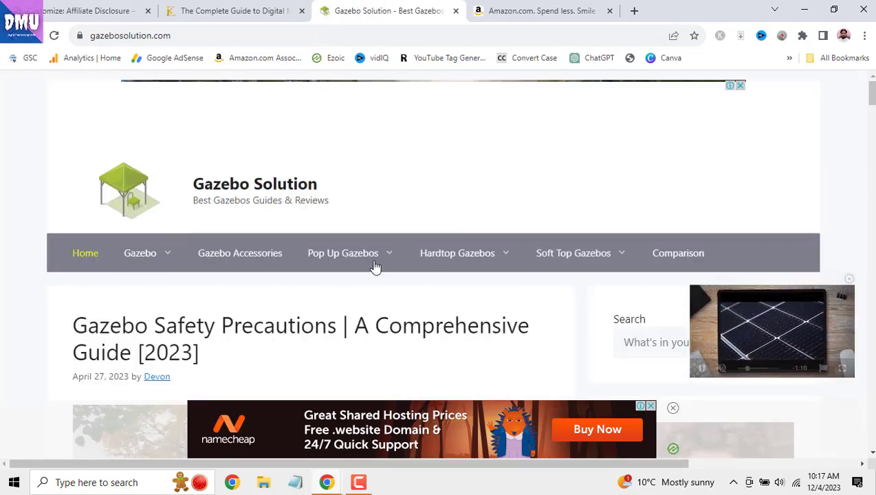
mouse_move(132, 241)
click(206, 8)
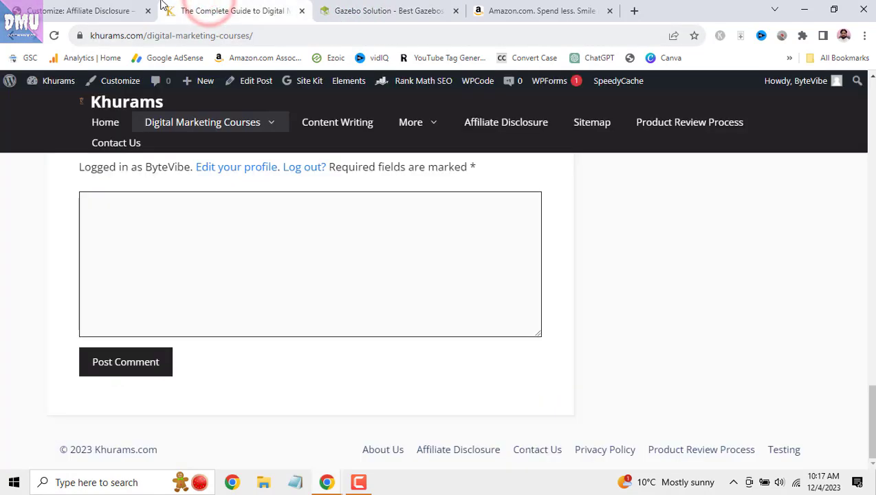
click(114, 6)
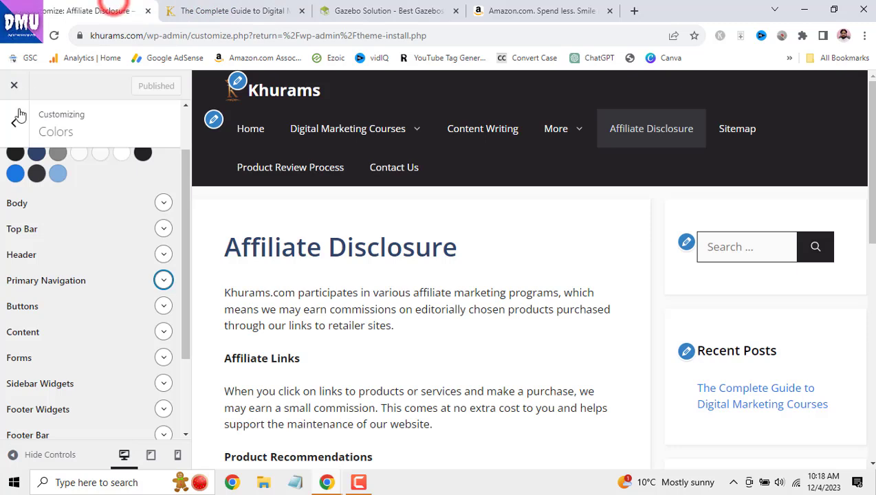
- Expand the Header colours and set its Background to bright blue #071af1
click(163, 254)
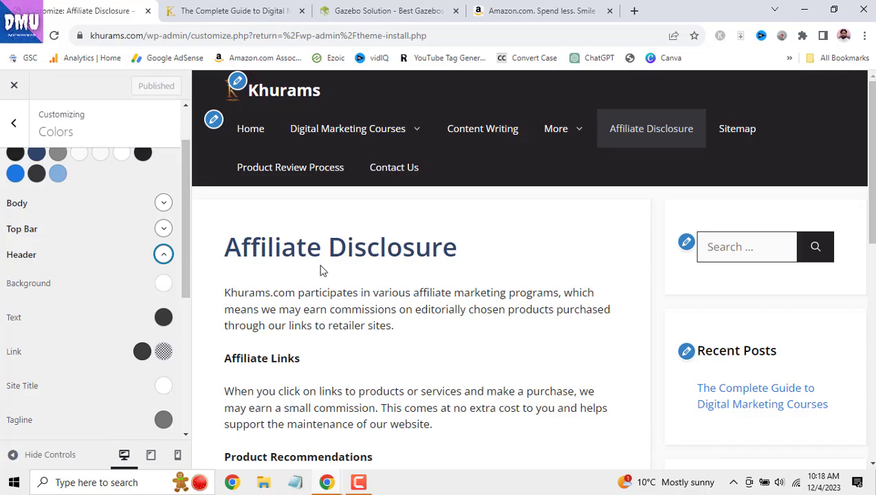
scroll(536, 348, down, 3)
scroll(534, 330, up, 3)
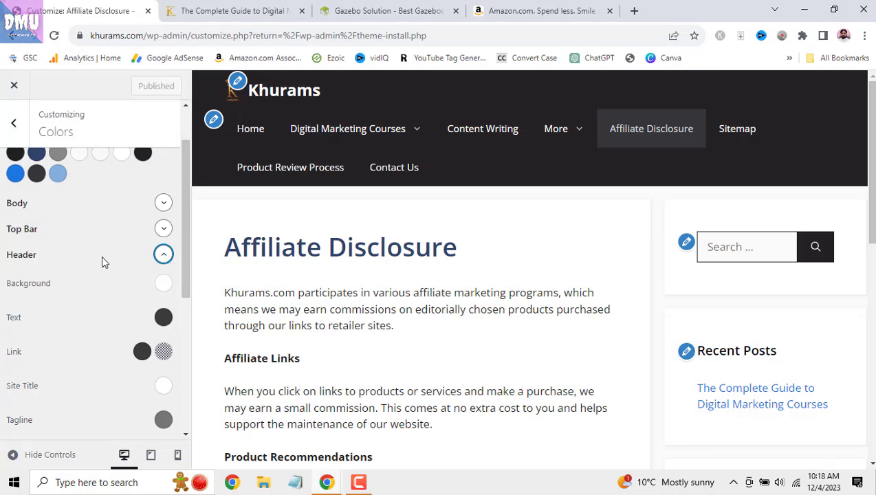
click(166, 285)
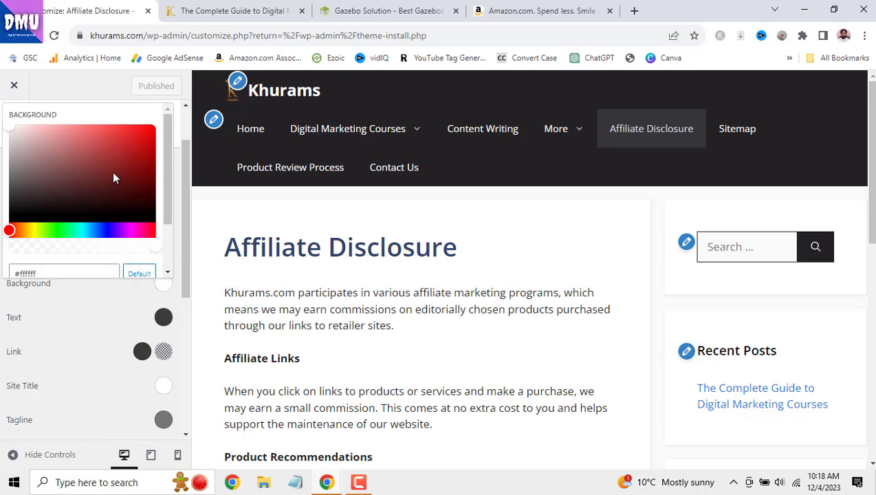
click(104, 232)
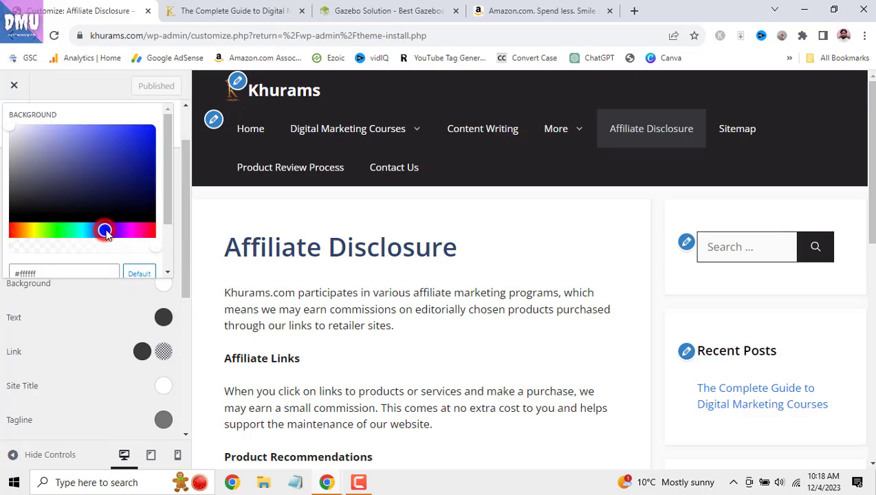
click(151, 129)
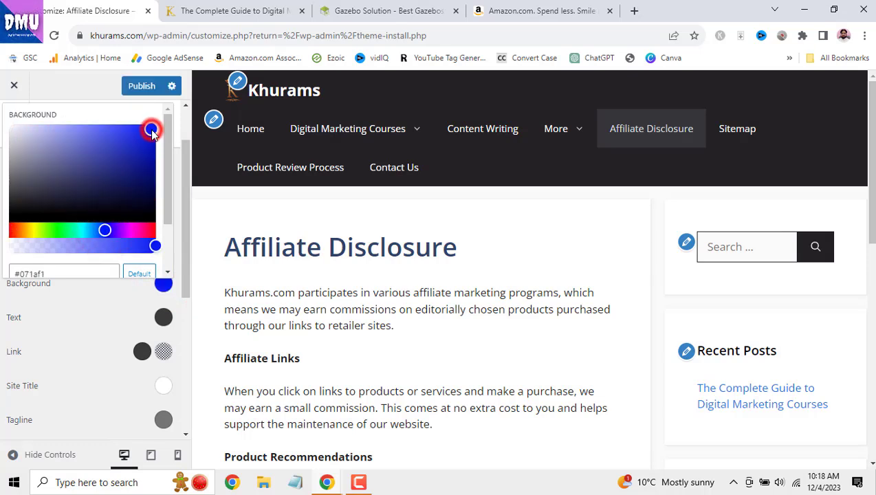
click(122, 311)
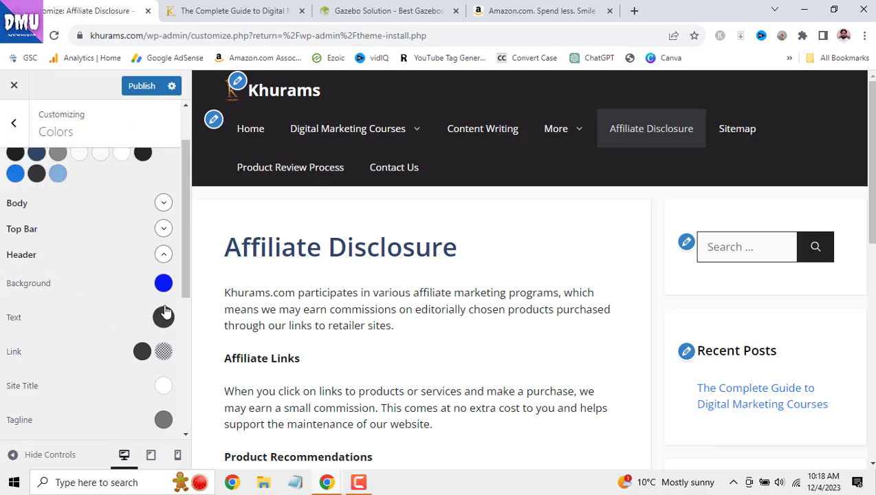
scroll(107, 231, up, 1)
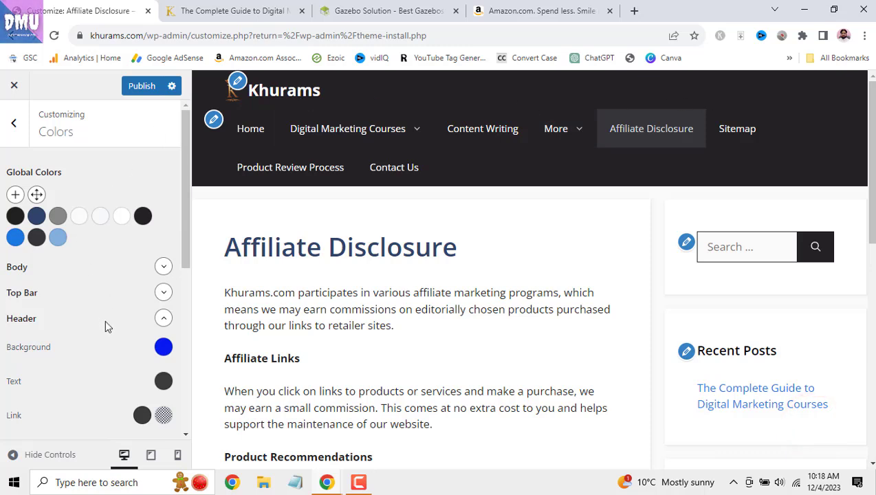
- Set the Primary Navigation background hover colour to grey var(--contrast-3), replacing the light palette colour
click(163, 320)
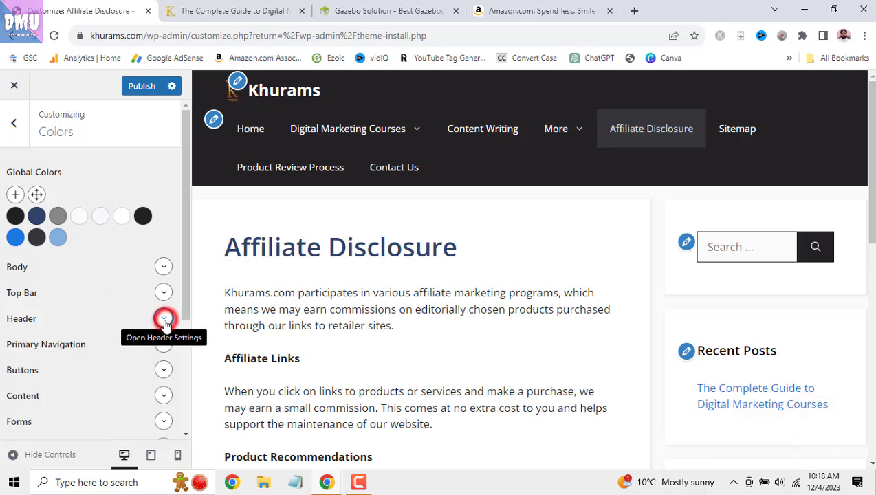
click(164, 345)
scroll(132, 315, down, 2)
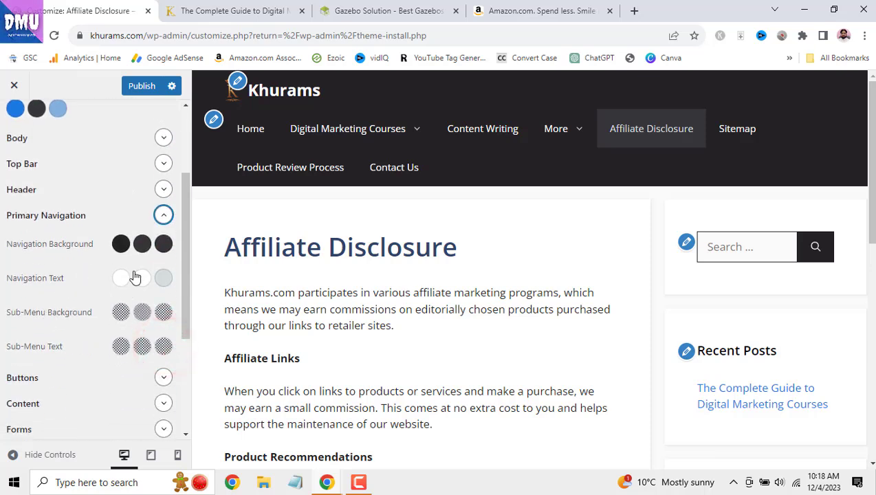
mouse_move(428, 131)
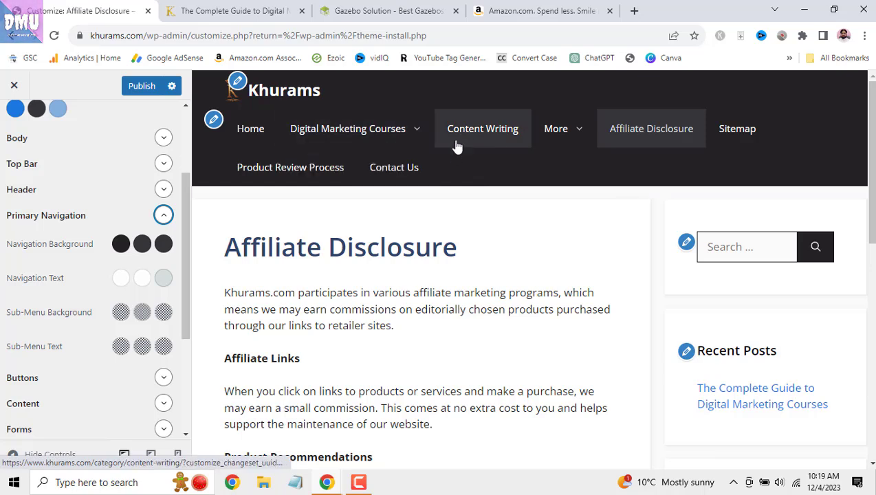
click(141, 244)
scroll(110, 348, down, 1)
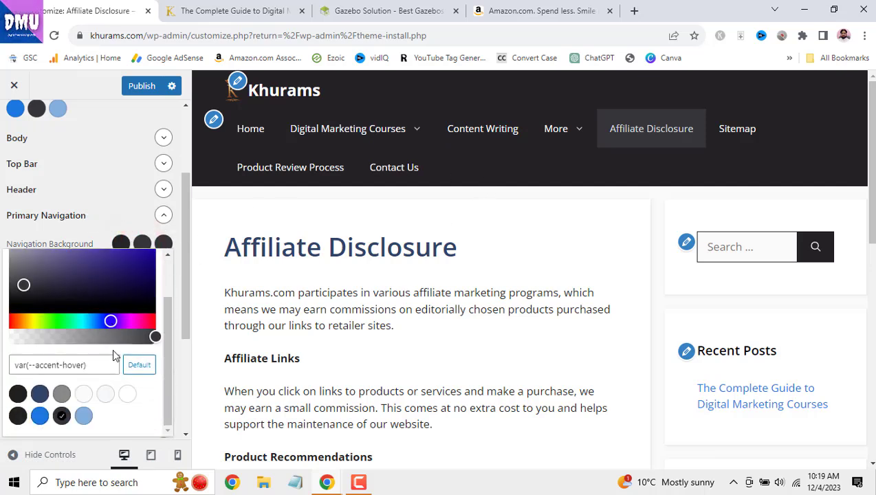
click(106, 393)
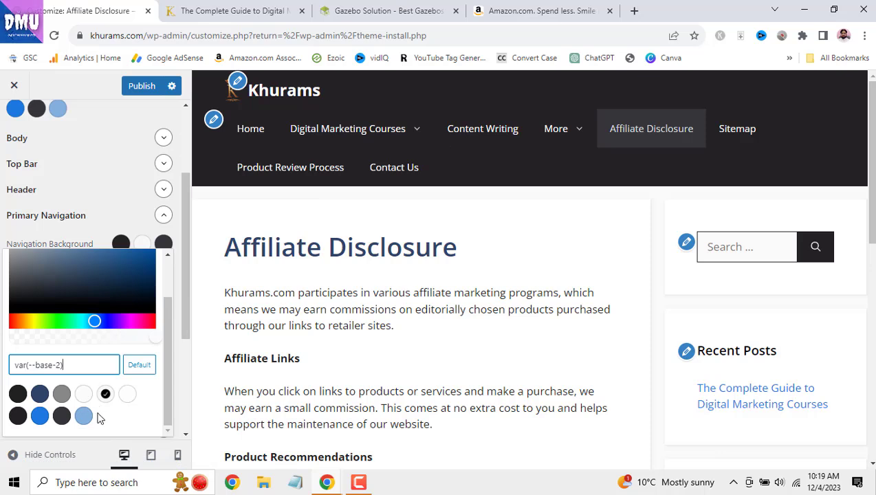
click(67, 399)
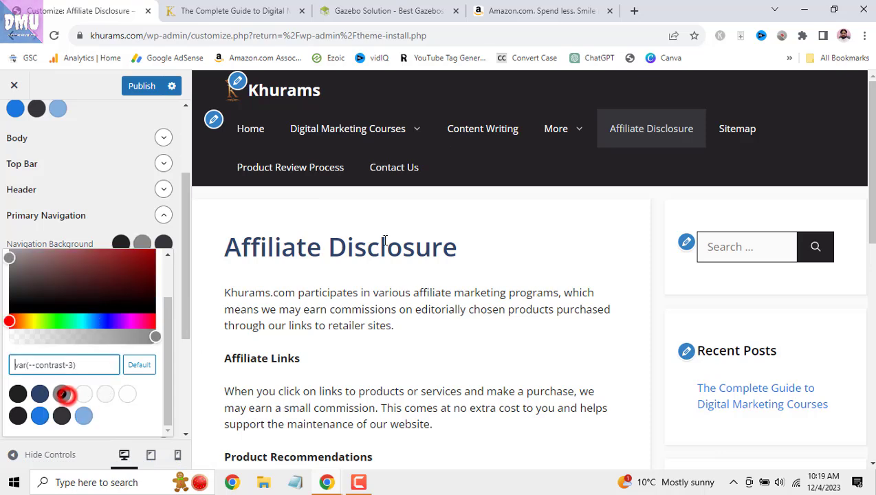
click(175, 214)
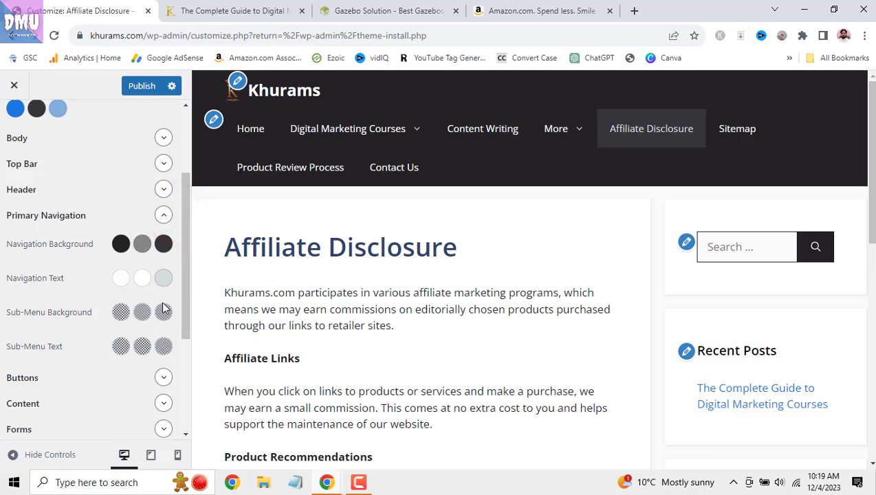
click(164, 215)
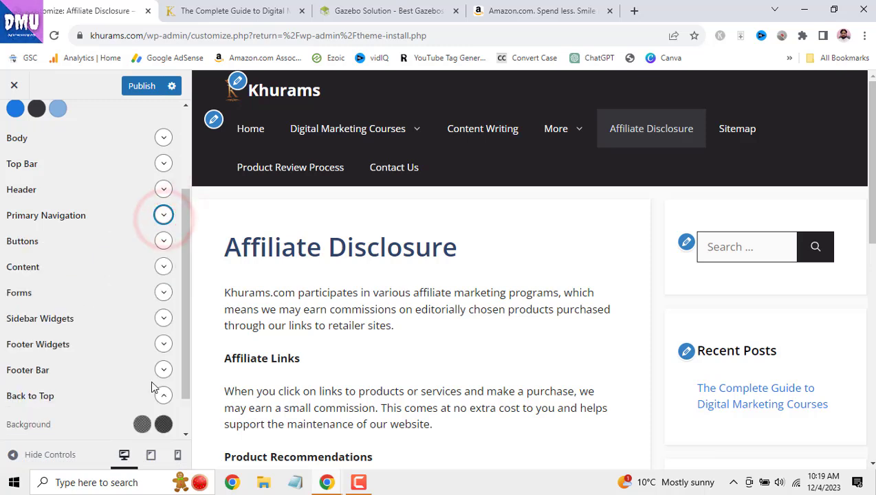
scroll(154, 385, down, 2)
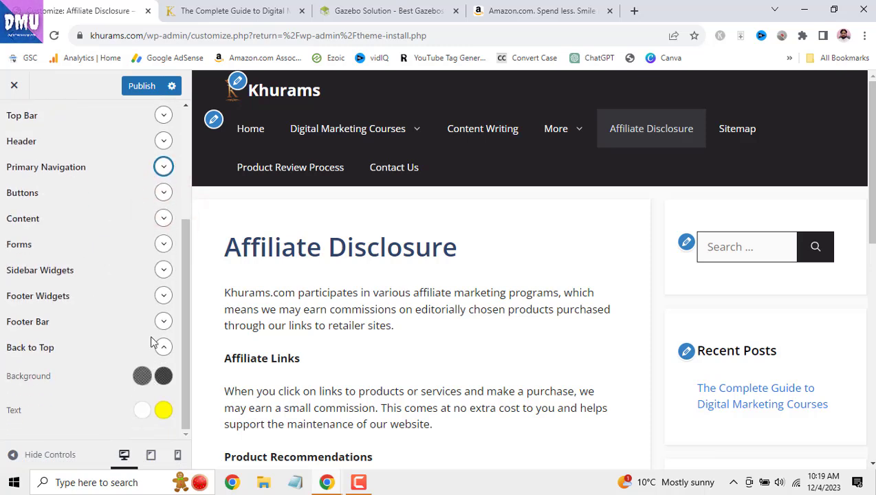
scroll(152, 352, up, 3)
- Publish the colour changes and go to the Customizer's Typography settings
click(145, 86)
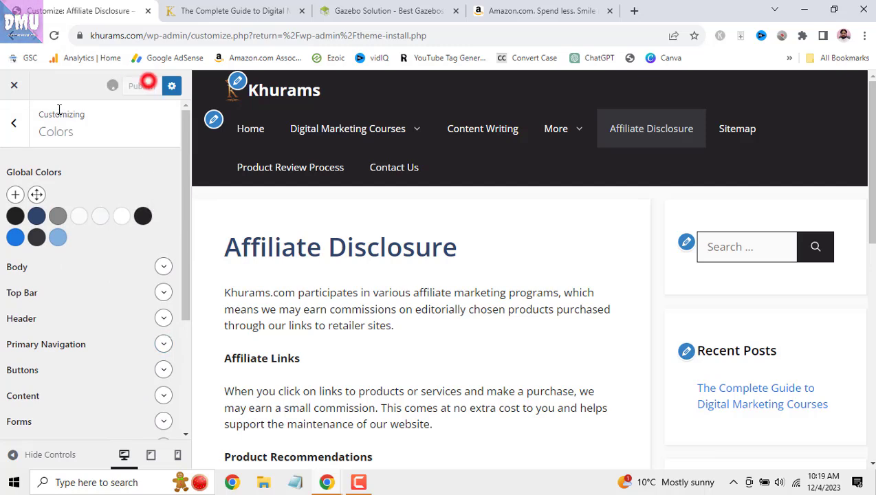
click(17, 124)
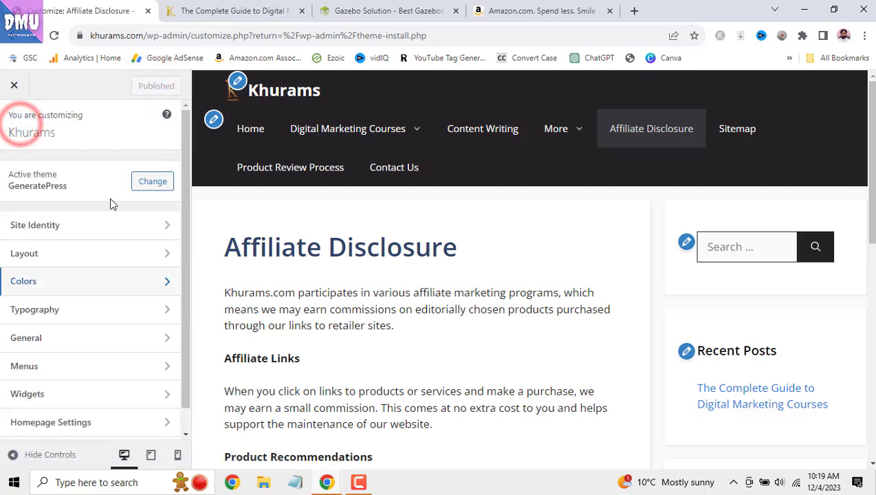
scroll(110, 256, down, 1)
click(125, 288)
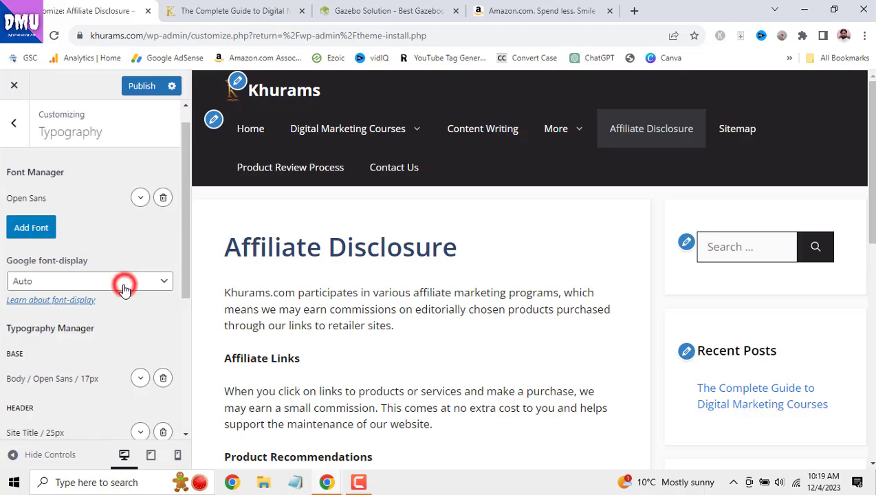
drag(869, 165, 869, 414)
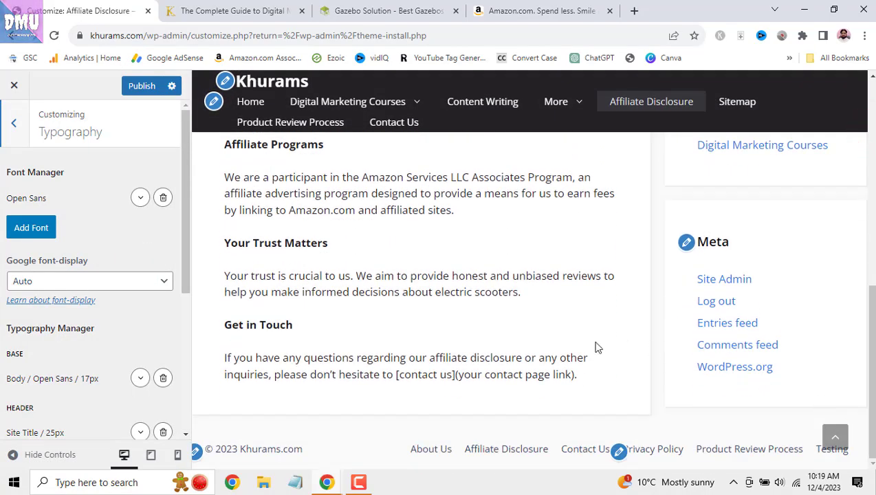
- Keep font display at Auto and expand the Heading 1 (H1) 40px settings
click(141, 284)
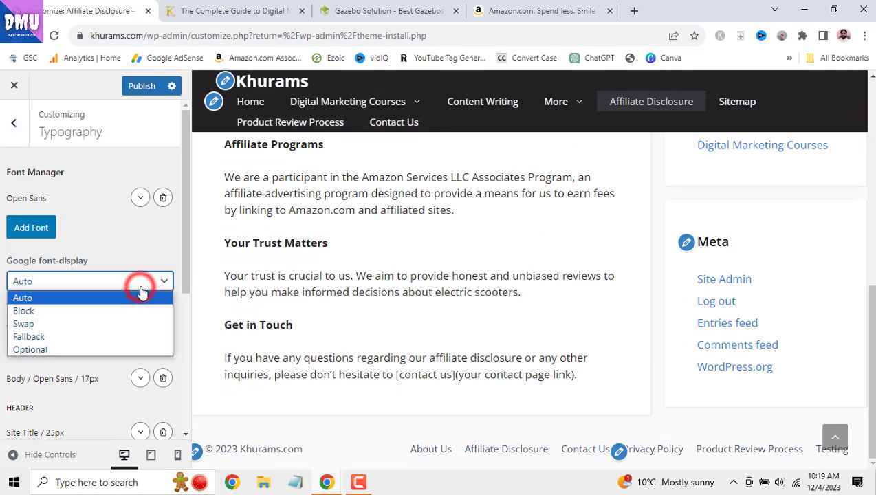
click(161, 249)
scroll(161, 256, down, 2)
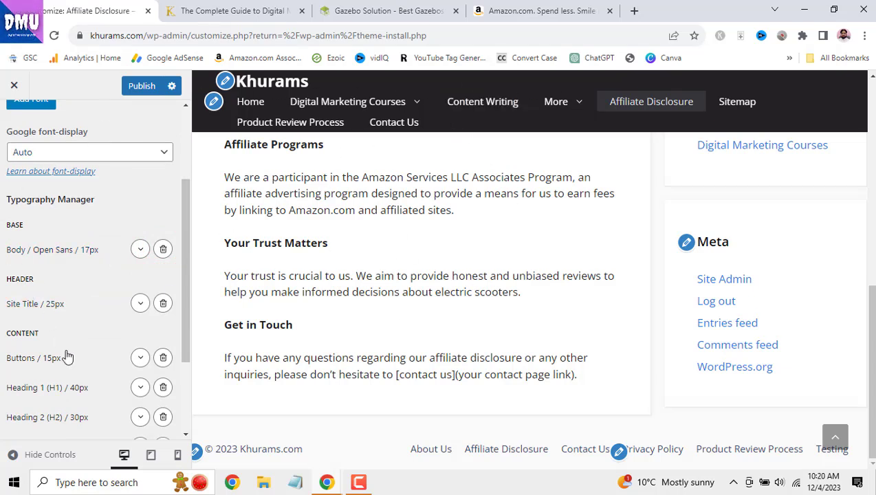
scroll(42, 336, down, 2)
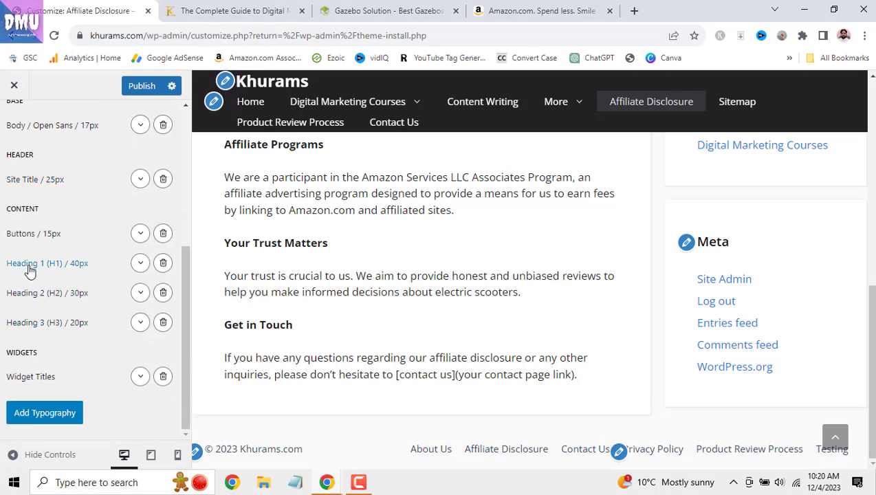
click(140, 263)
scroll(133, 320, down, 1)
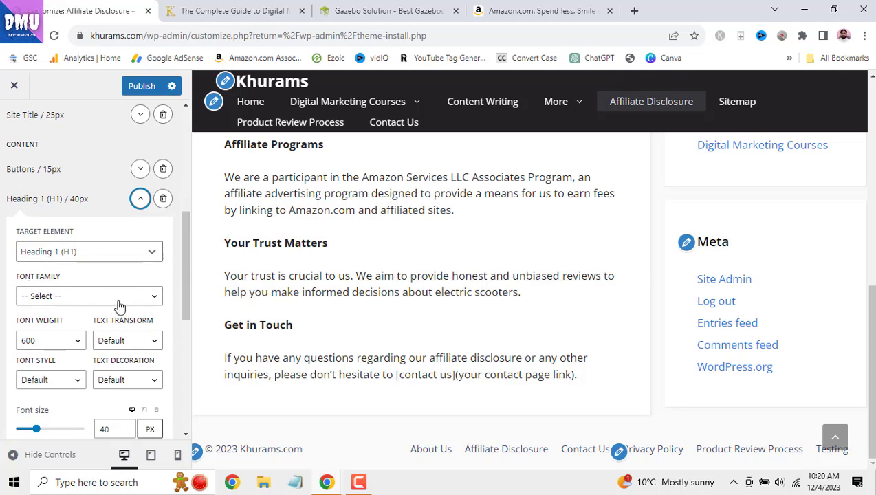
scroll(329, 313, up, 5)
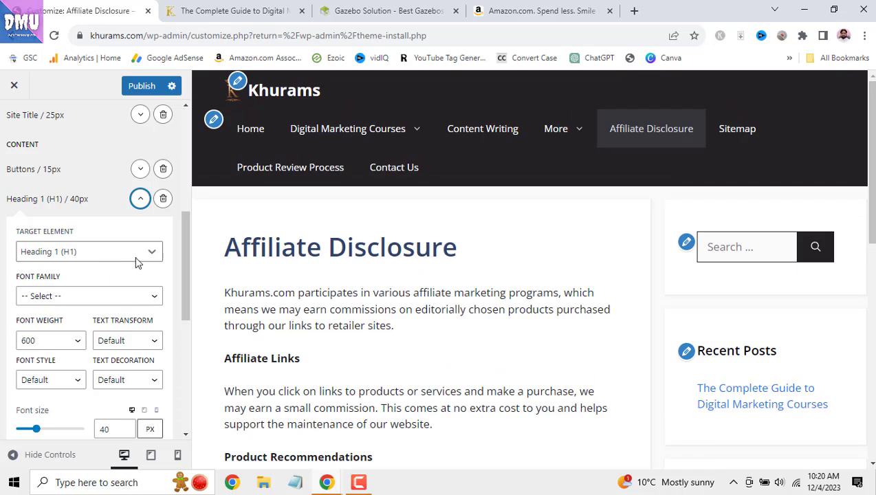
- Set the Heading 1 font family to Open Sans
click(138, 301)
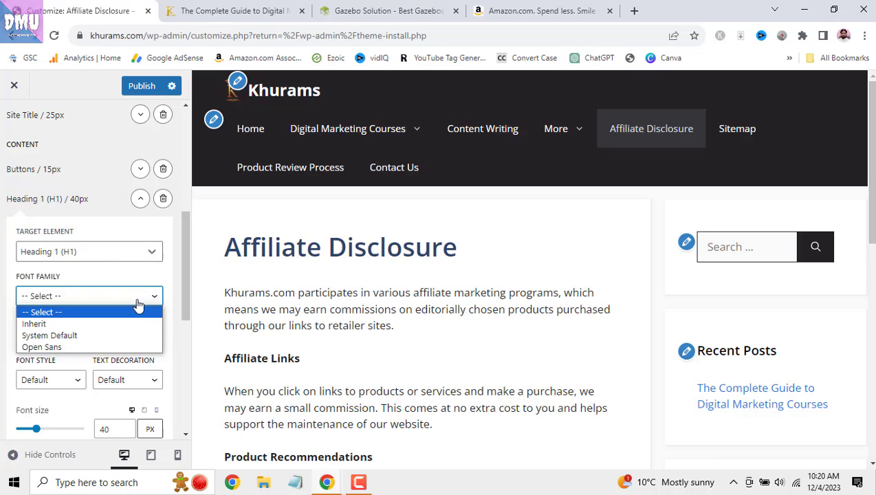
click(134, 346)
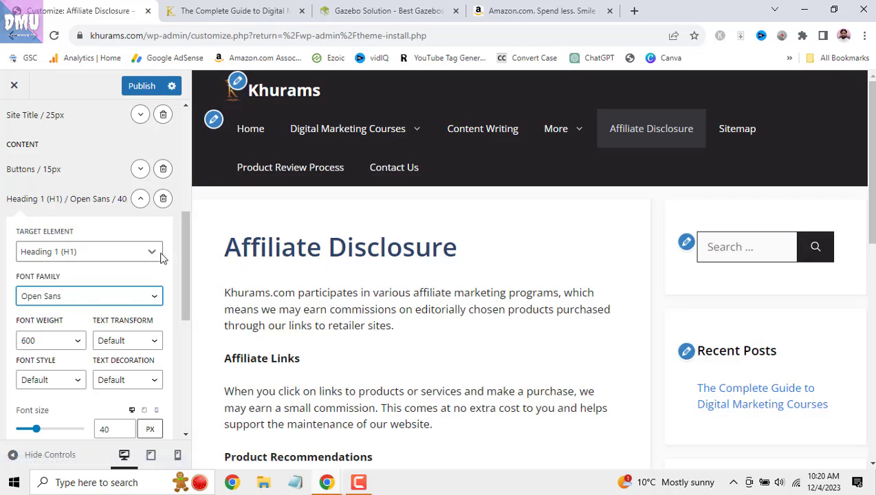
click(117, 299)
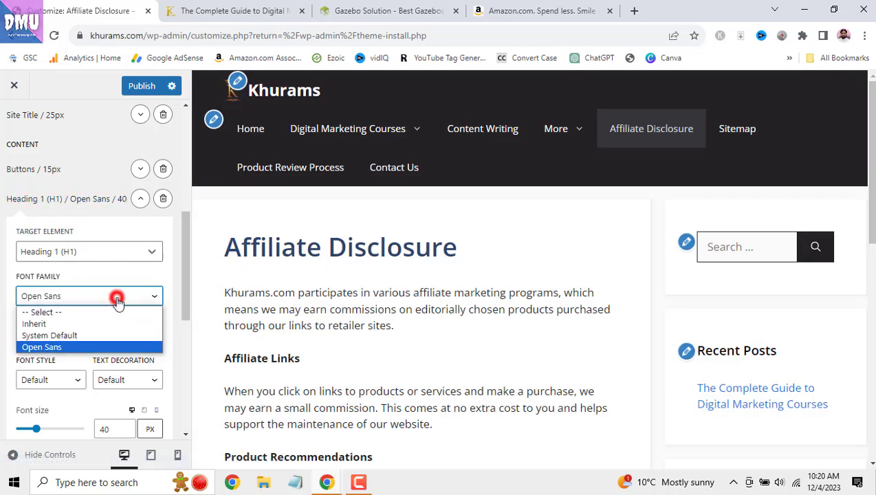
click(117, 303)
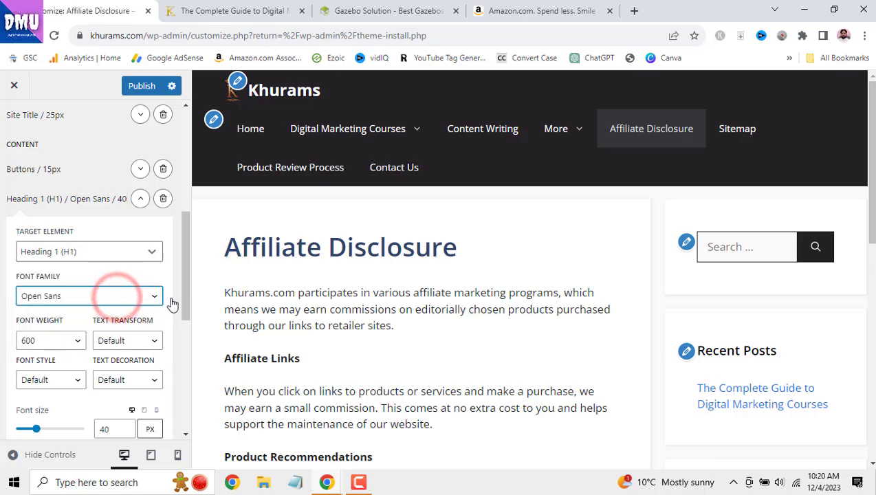
scroll(165, 302, down, 1)
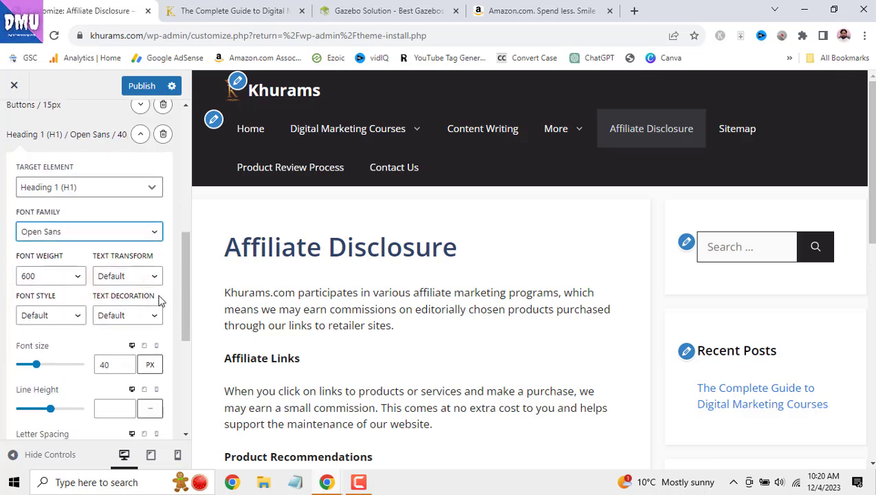
- Preview Heading 1 at font weight 300, then set the weight back to 600
click(76, 279)
click(76, 279)
click(76, 278)
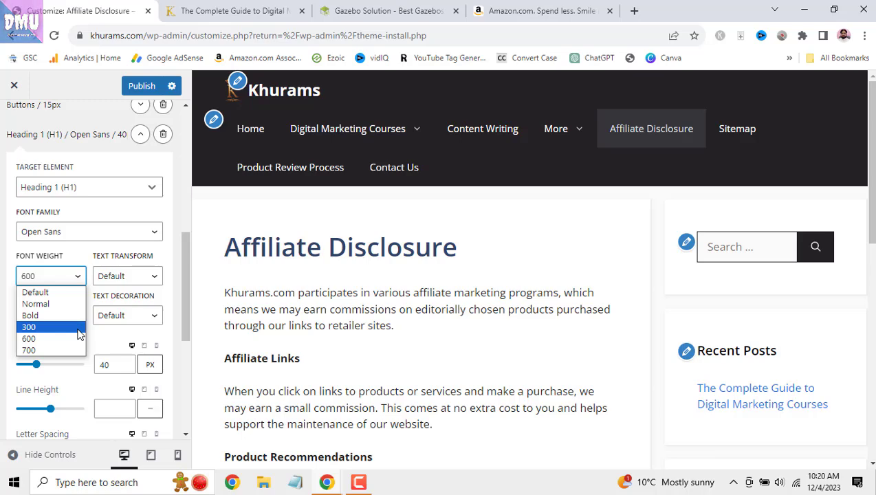
click(78, 328)
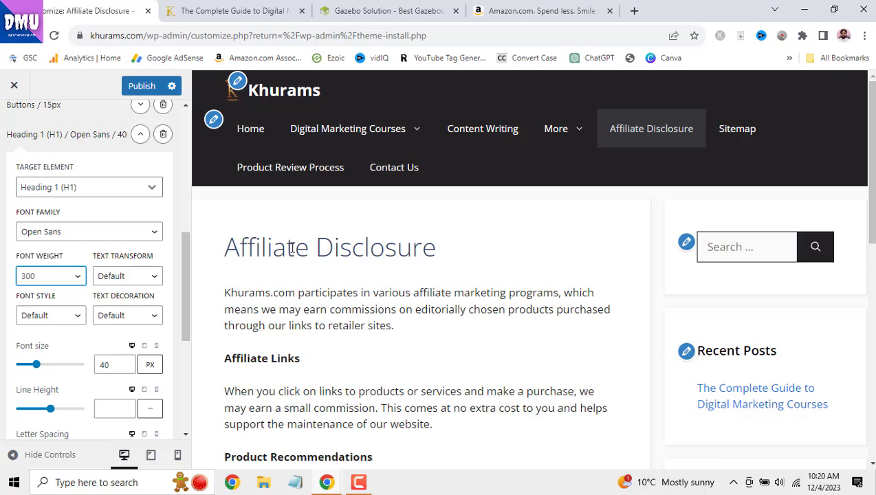
triple_click(221, 247)
click(73, 277)
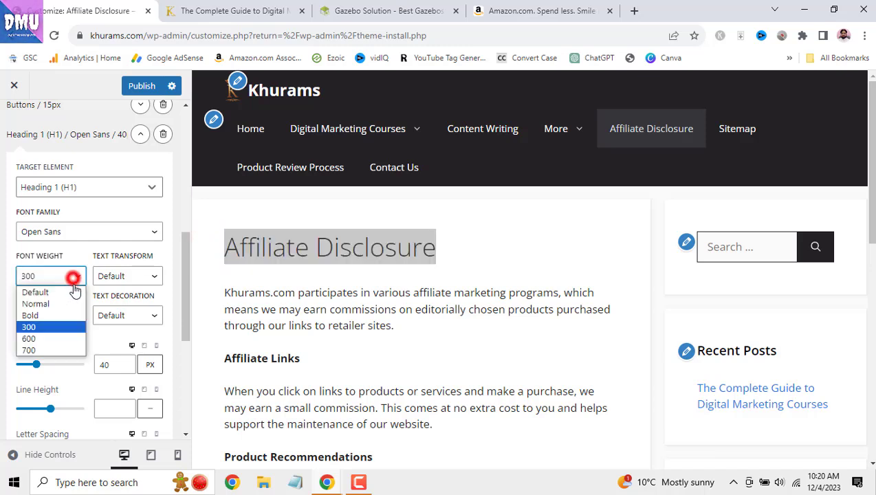
click(78, 338)
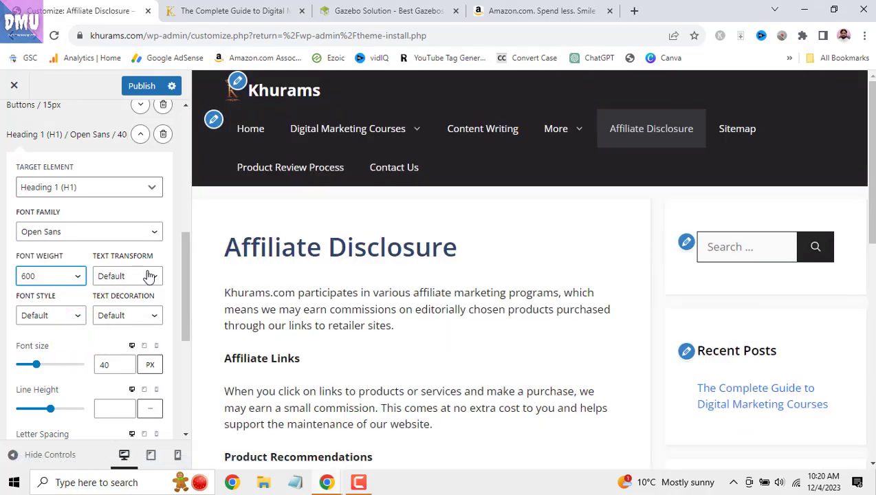
- Try Uppercase for the Heading 1 text transform, then switch it to Capitalize
click(151, 277)
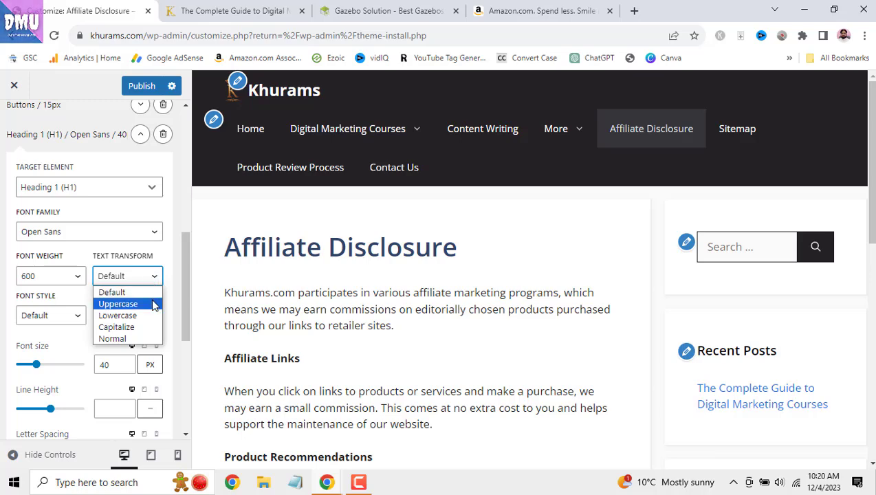
click(153, 305)
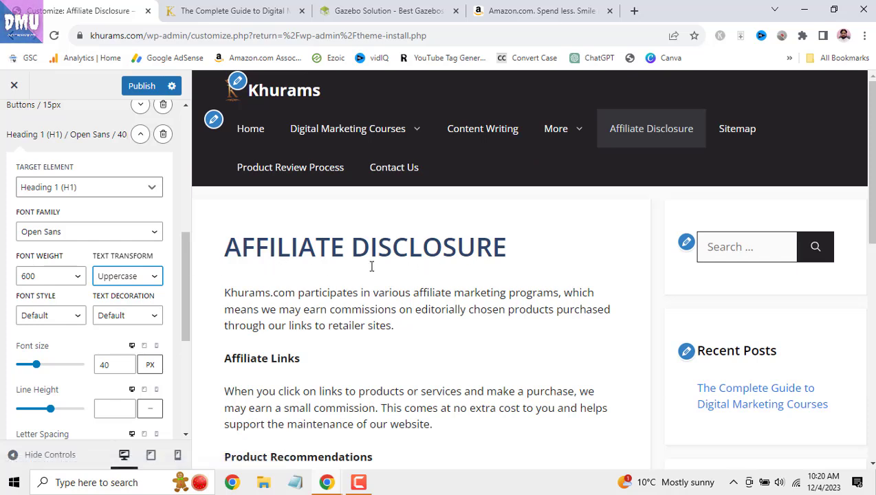
click(363, 483)
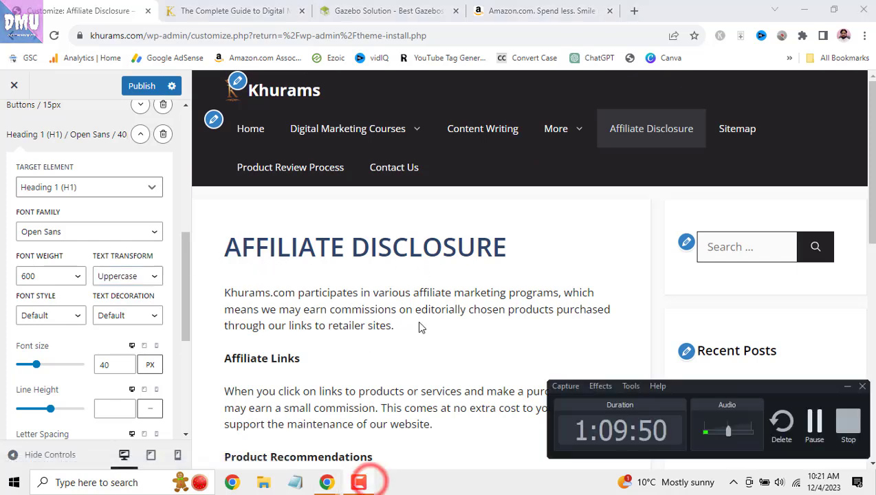
click(820, 423)
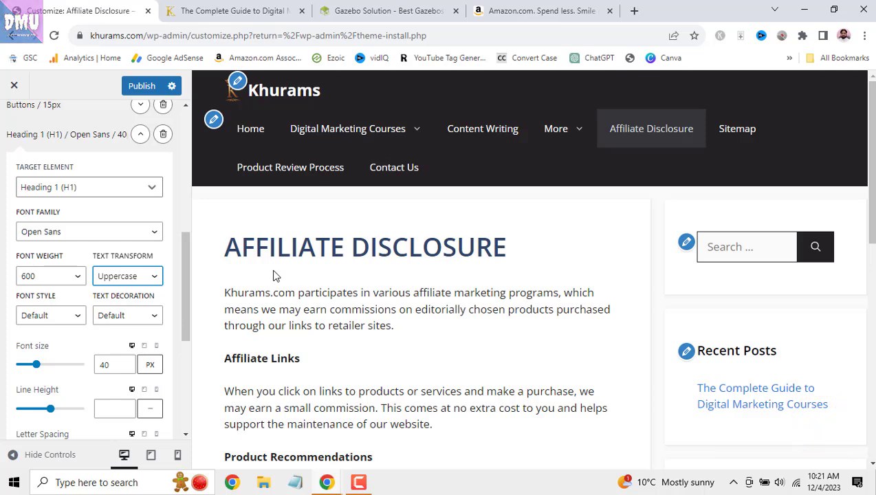
click(155, 278)
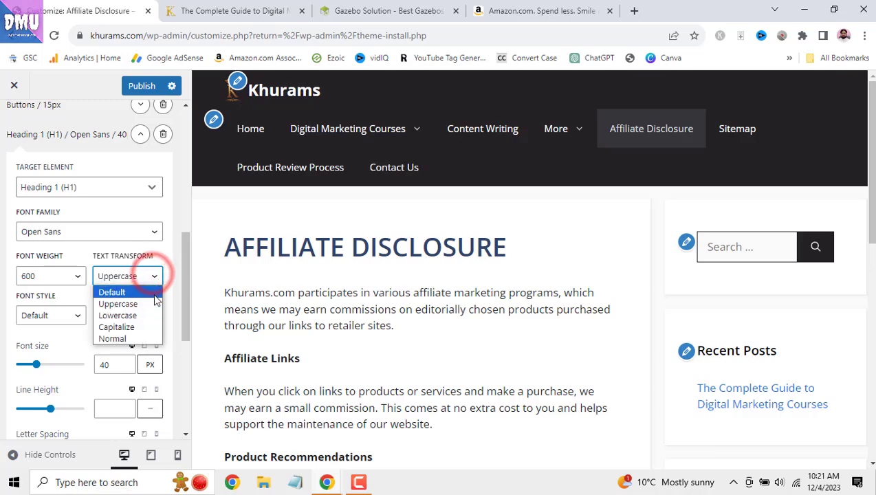
click(150, 329)
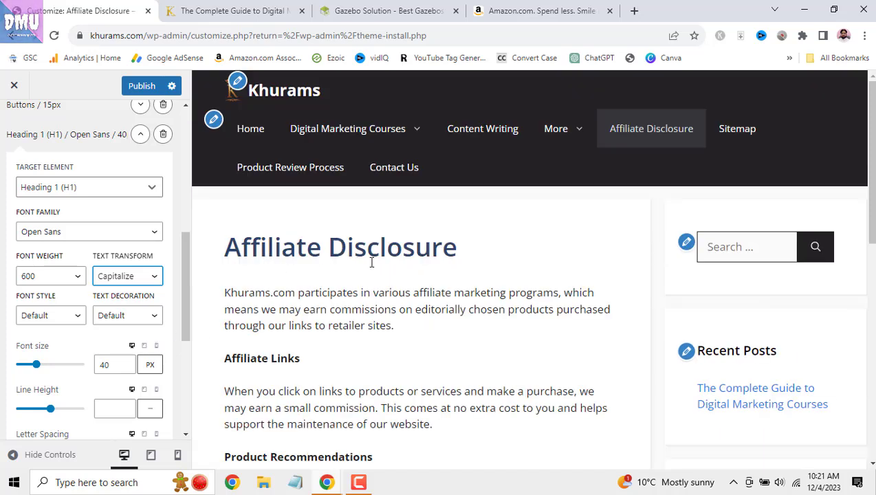
click(71, 318)
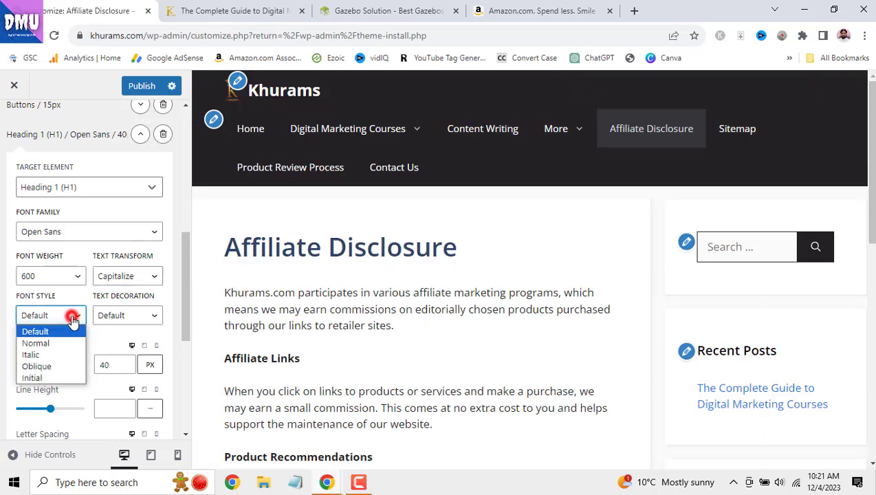
- Try Italic and Oblique for Heading 1, then set its font style to Normal
click(77, 355)
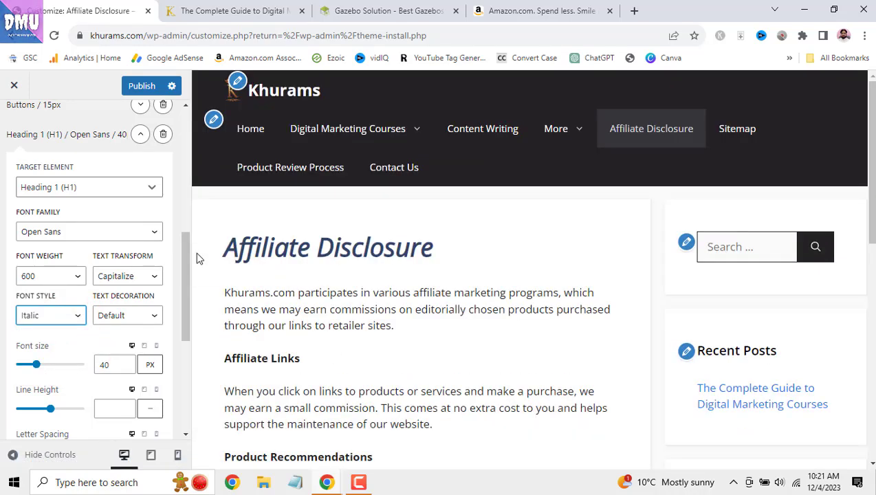
click(78, 316)
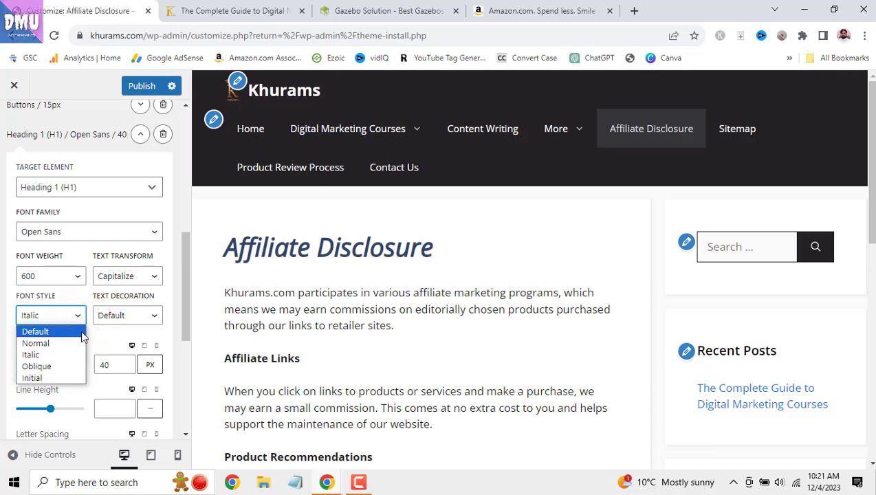
click(75, 367)
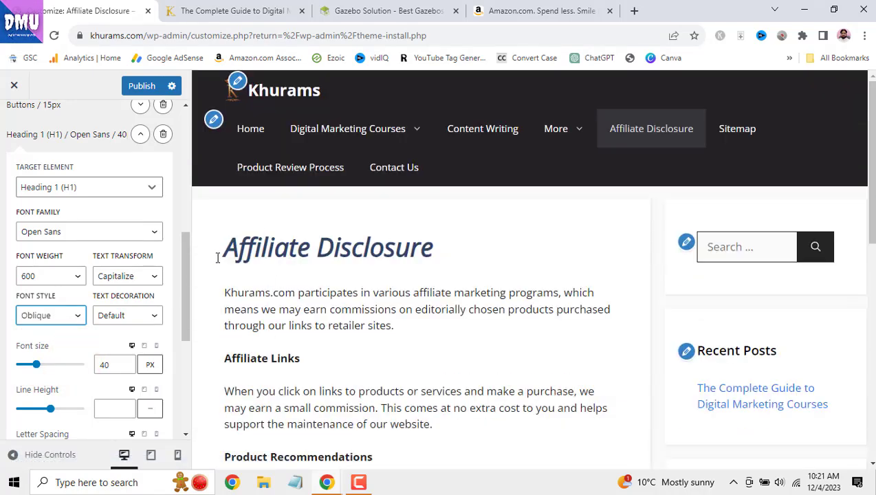
click(66, 320)
click(59, 340)
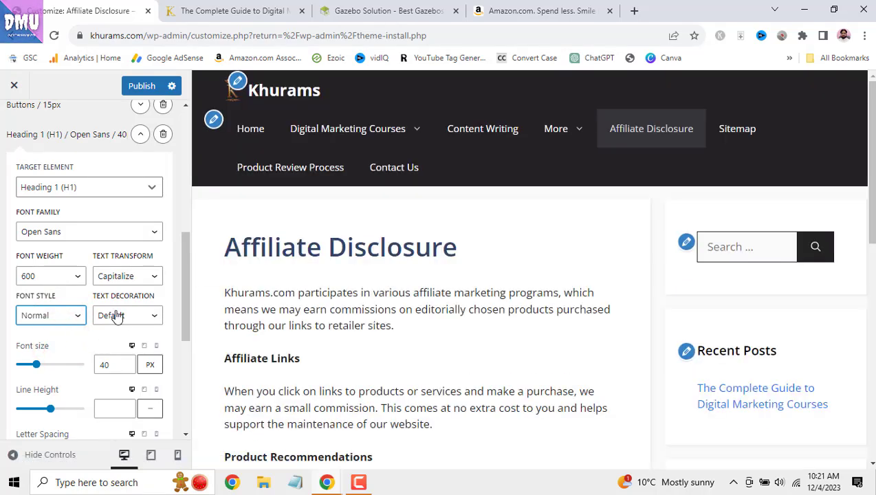
- Try an underline on Heading 1, then return text decoration to Default
click(151, 318)
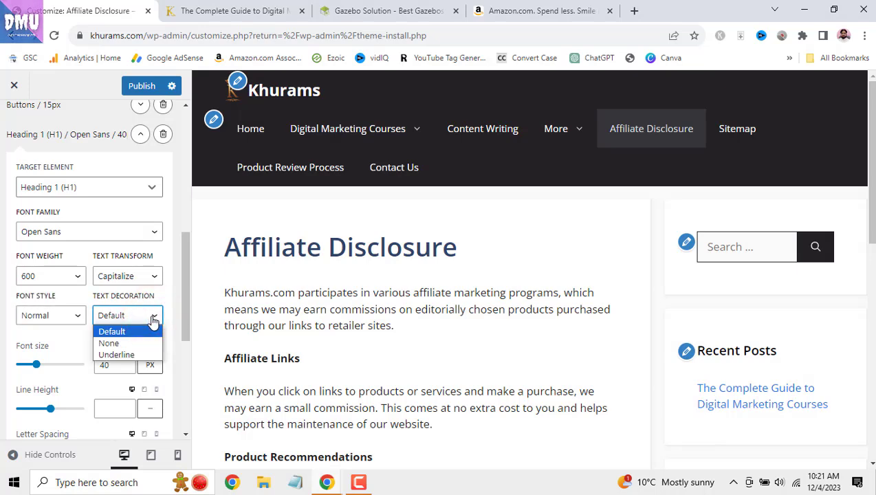
click(156, 354)
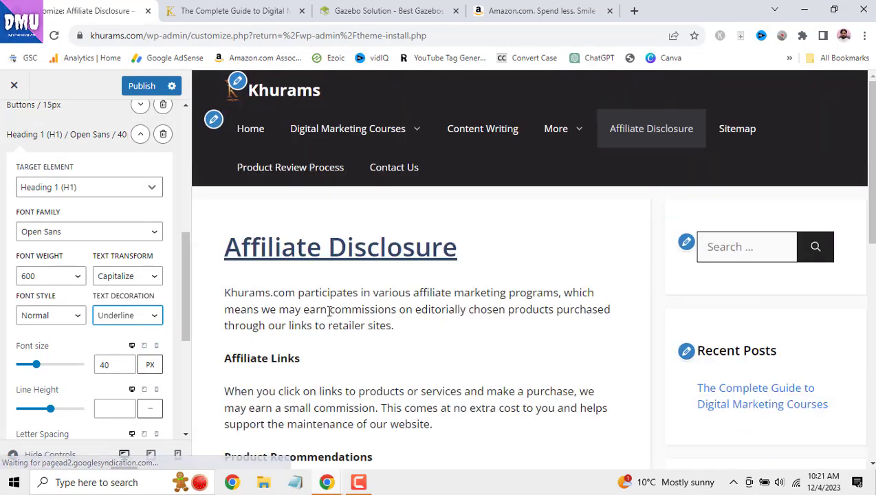
click(154, 316)
click(146, 330)
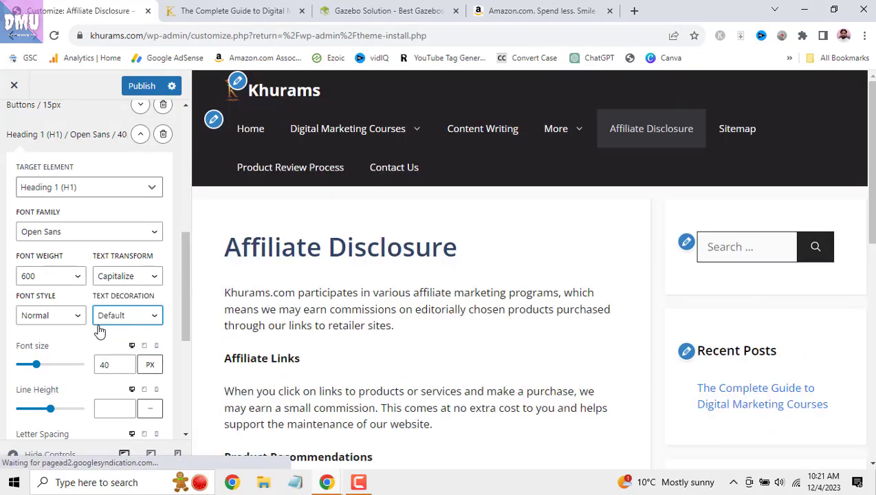
scroll(98, 331, down, 1)
- Try 30 and 45 px for the Heading 1 font size, settle on 39 px, and collapse its settings
drag(36, 303, 30, 305)
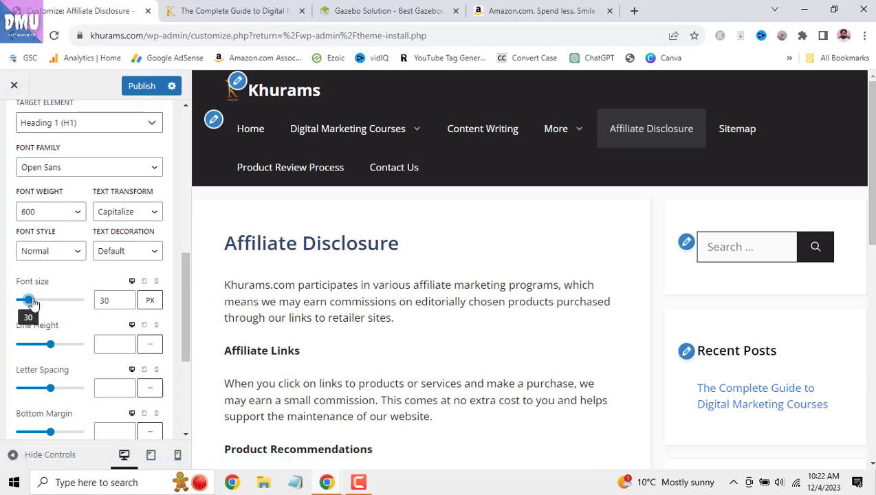
drag(32, 304, 40, 303)
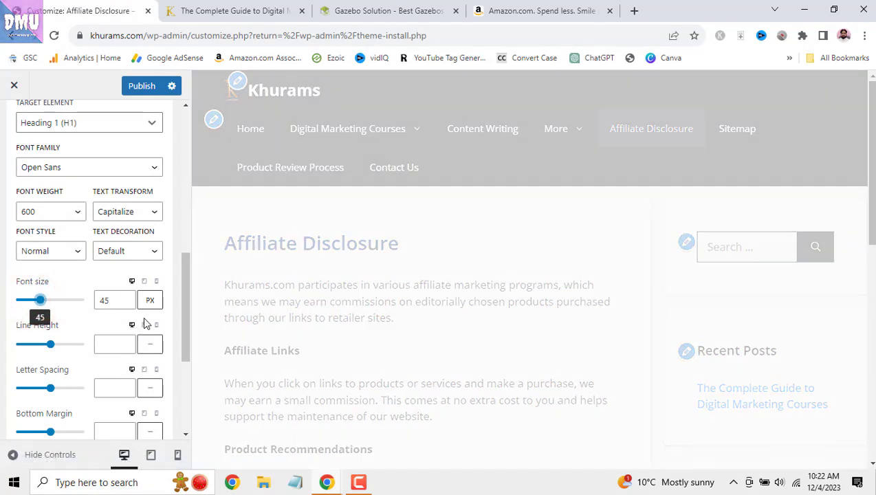
click(126, 303)
click(127, 303)
click(126, 303)
click(127, 304)
click(127, 303)
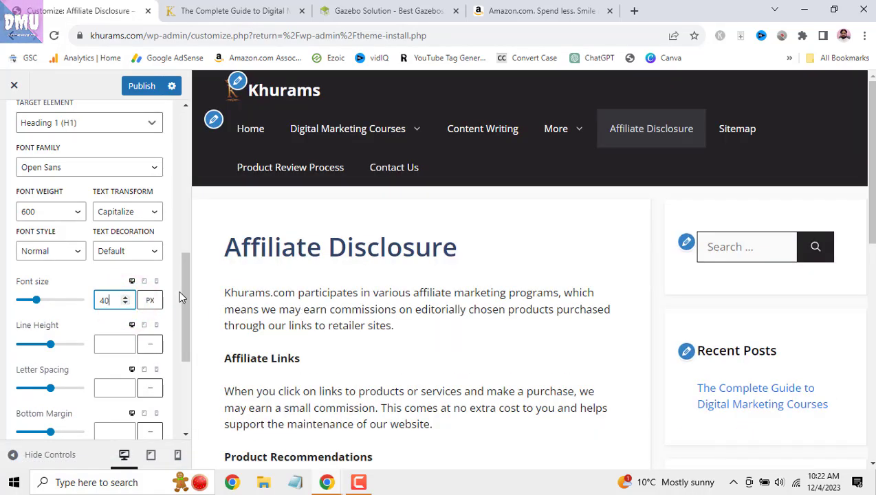
scroll(95, 303, down, 1)
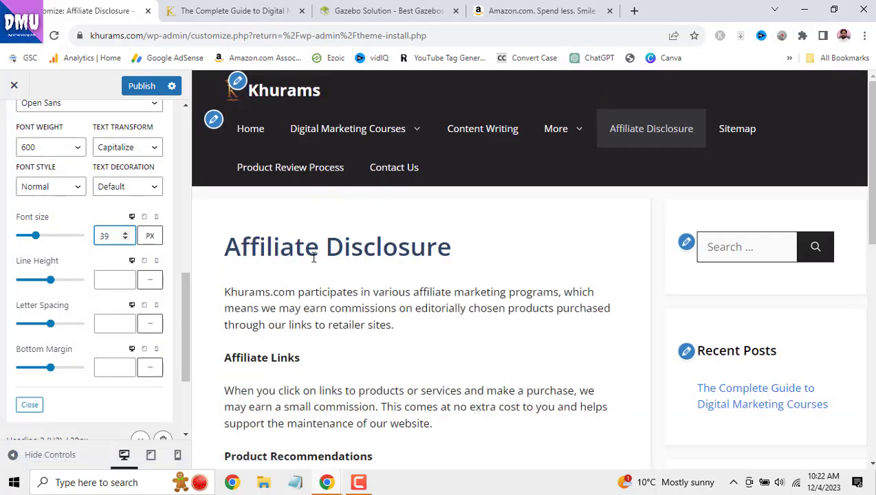
scroll(103, 300, down, 1)
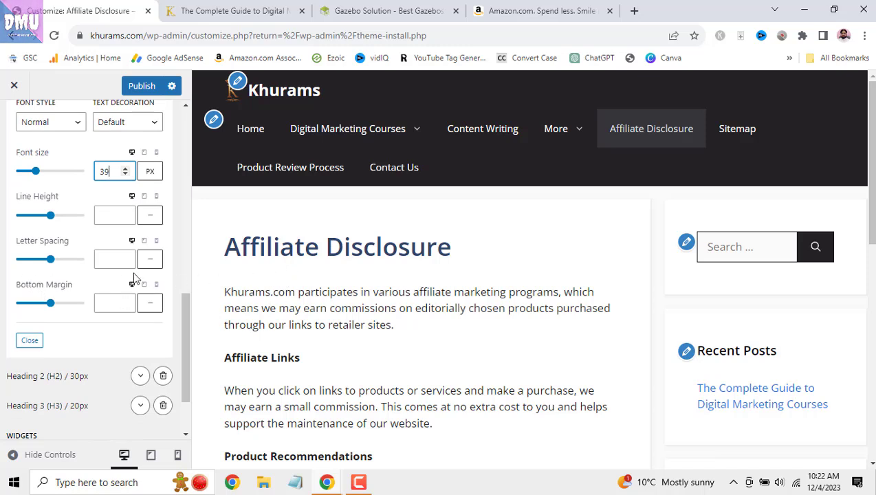
scroll(125, 297, down, 1)
click(30, 275)
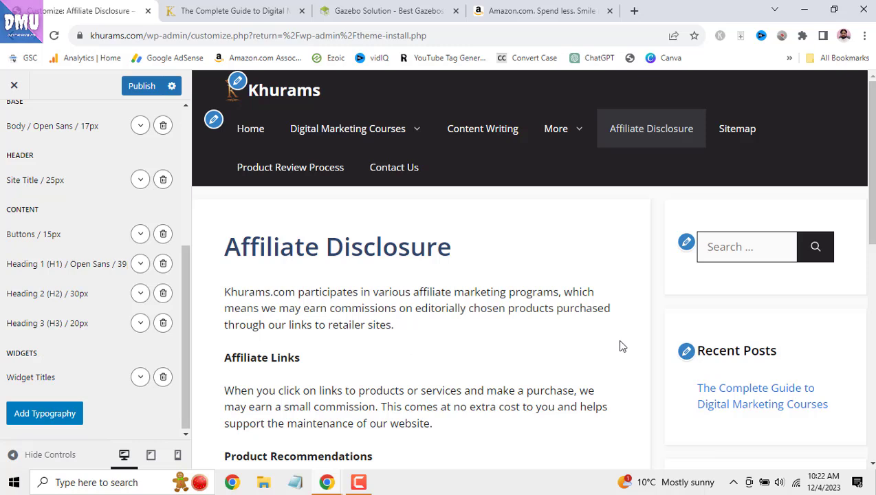
- Add a blank custom typography entry, browse its Target Element list, then collapse it
drag(699, 351, 790, 358)
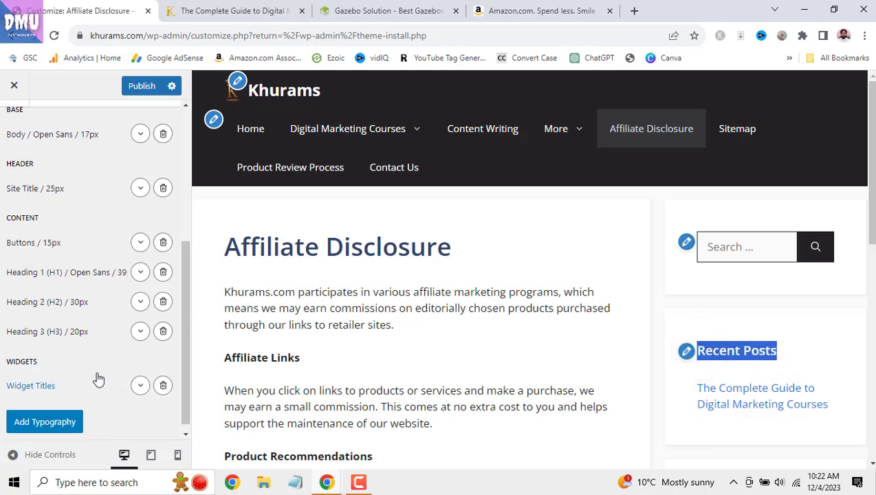
click(77, 414)
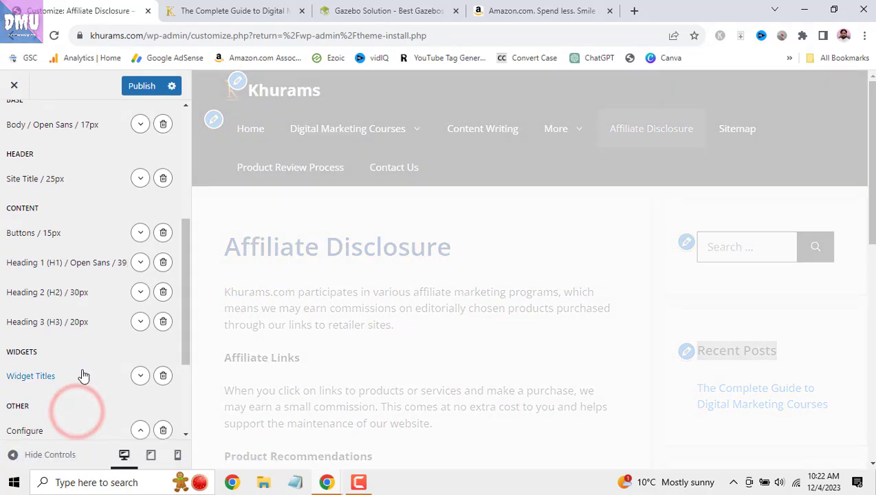
scroll(95, 401, down, 3)
scroll(98, 406, down, 1)
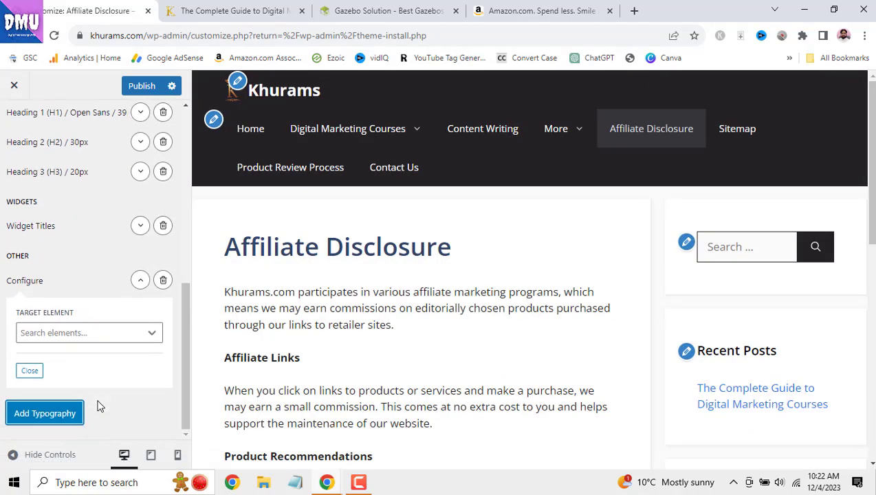
click(144, 333)
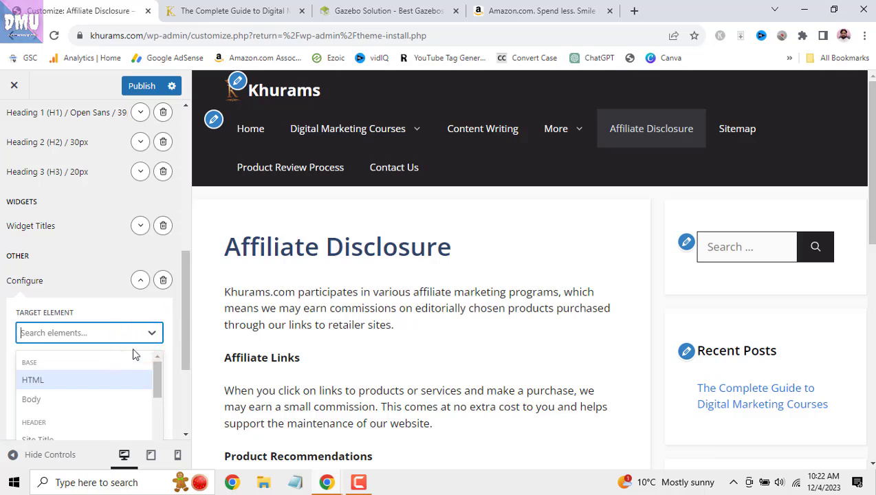
click(141, 284)
scroll(77, 286, up, 2)
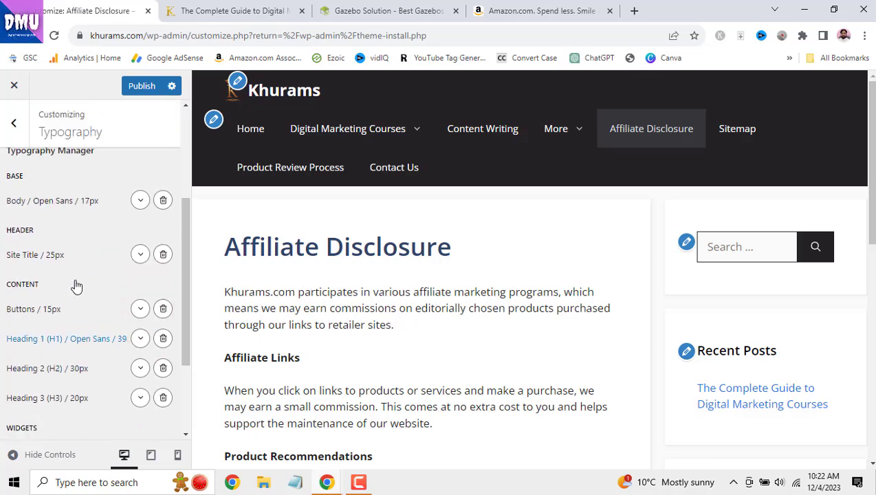
scroll(77, 285, up, 3)
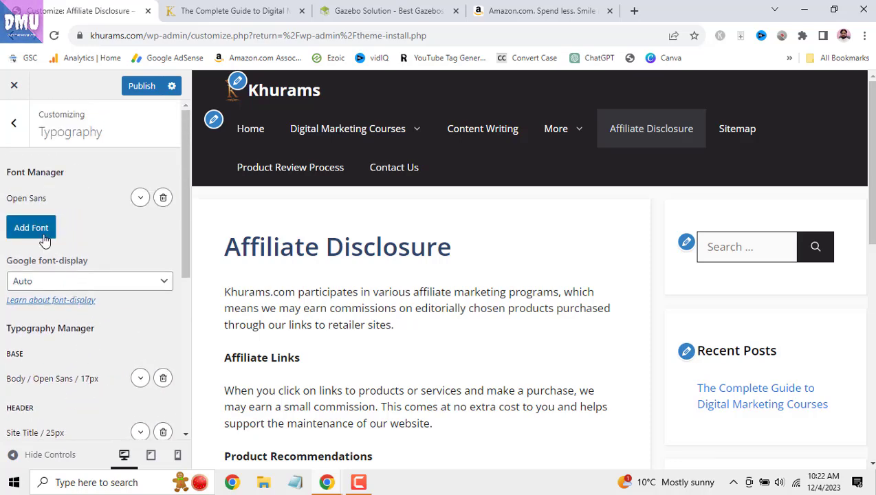
- Add an empty font entry without choosing a font, then publish and return to the main sections
click(40, 227)
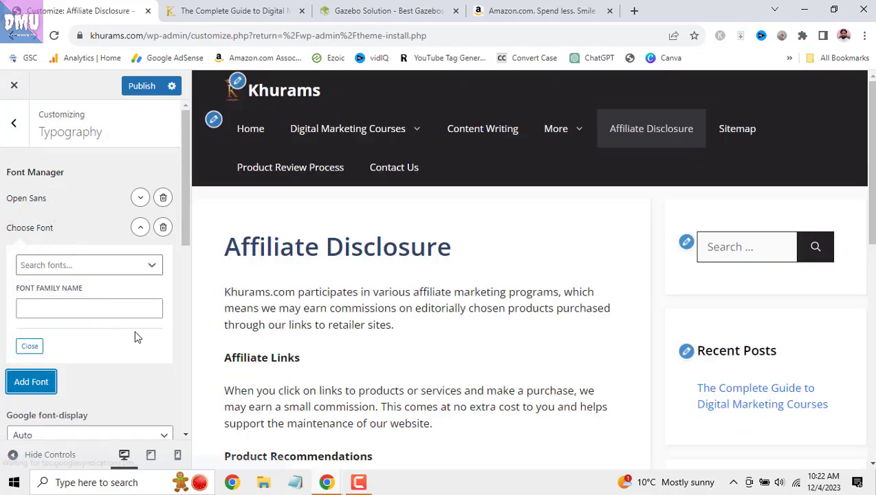
click(152, 268)
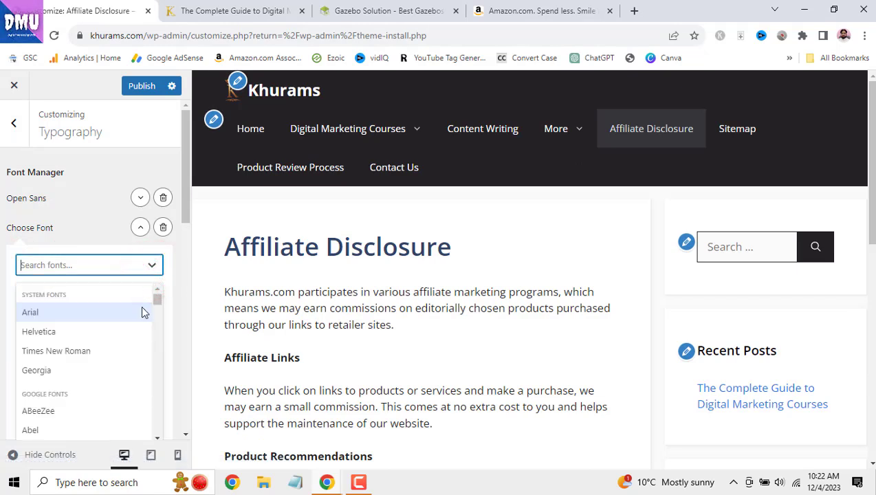
click(169, 253)
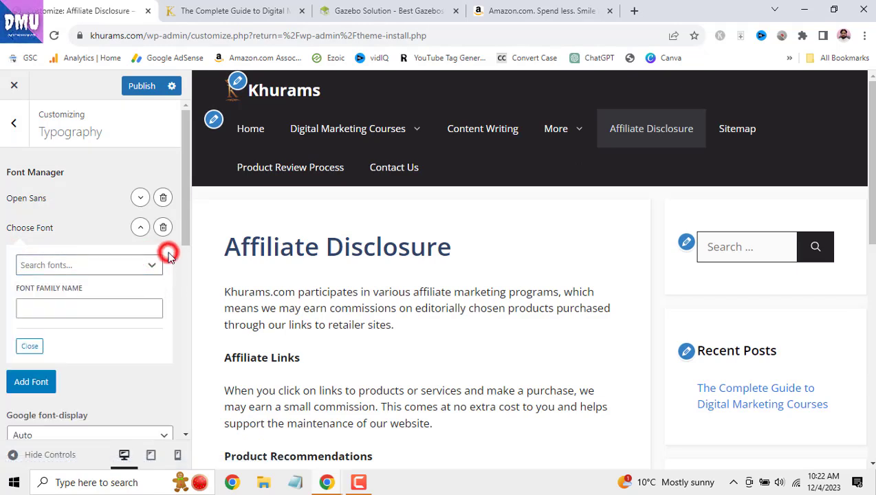
click(138, 307)
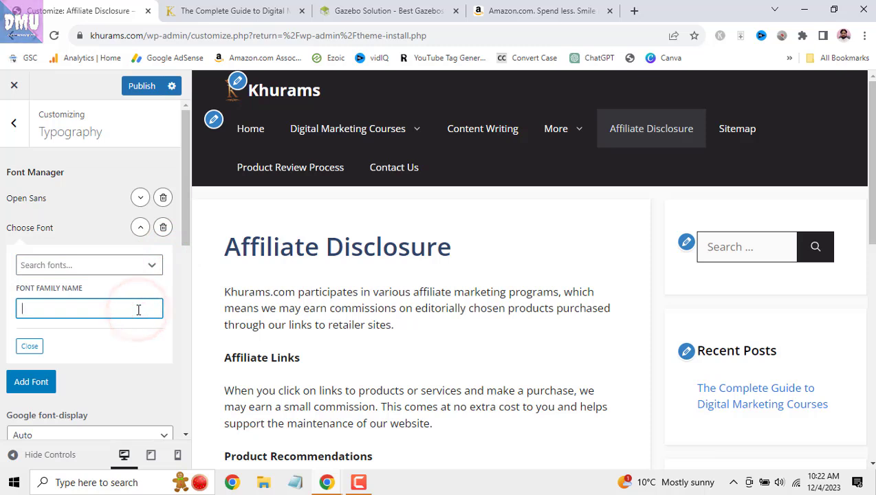
click(130, 383)
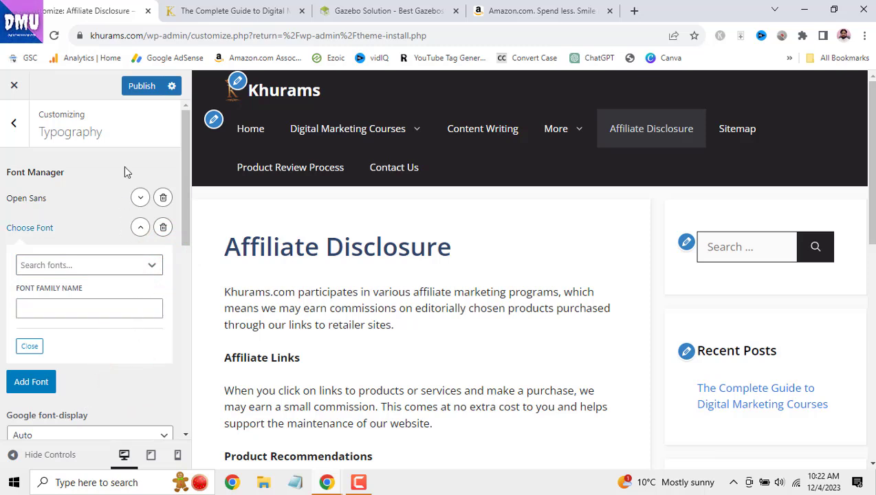
click(144, 86)
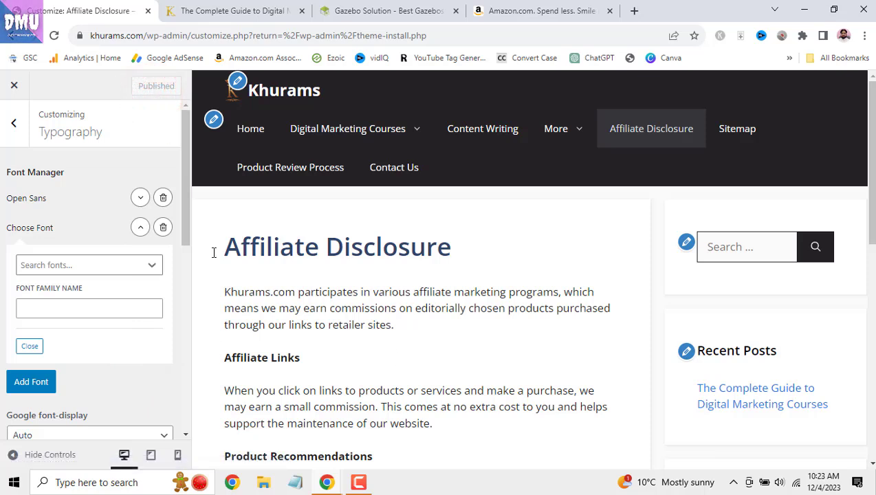
click(11, 123)
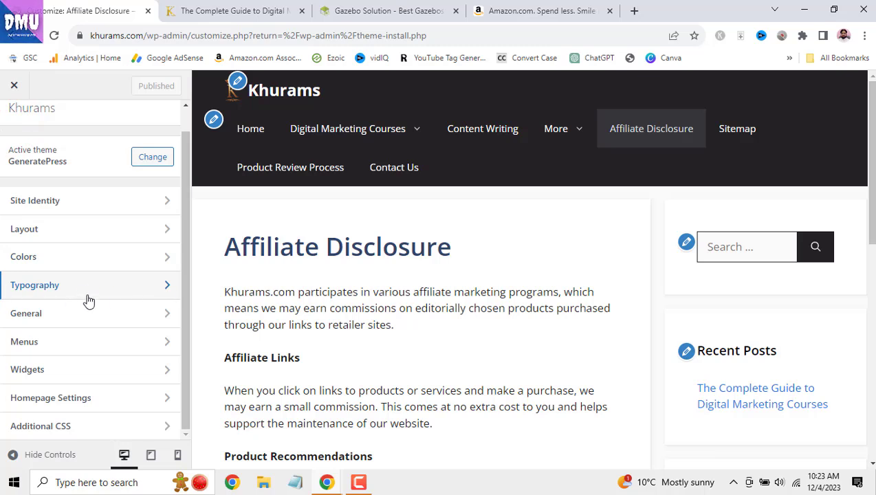
- Search 'ninja chrome extension' in a new tab and open the Fonts Ninja store listing
click(526, 10)
click(633, 10)
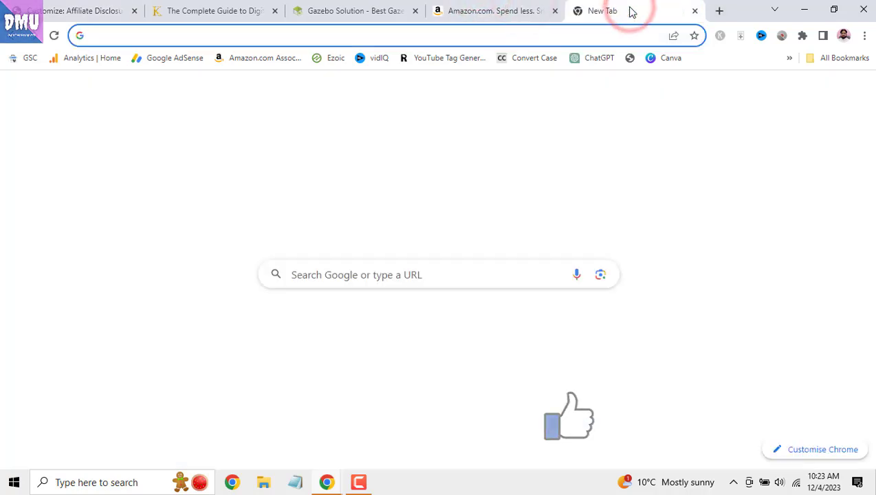
text(ninja )
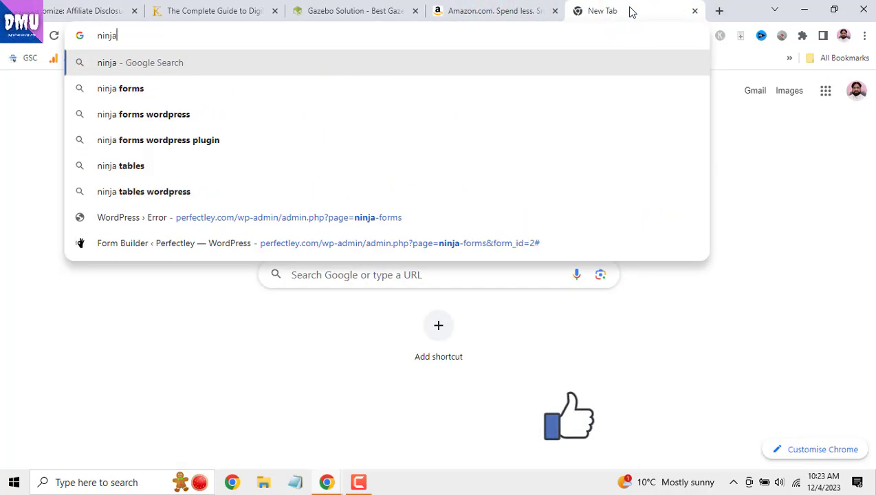
text(c)
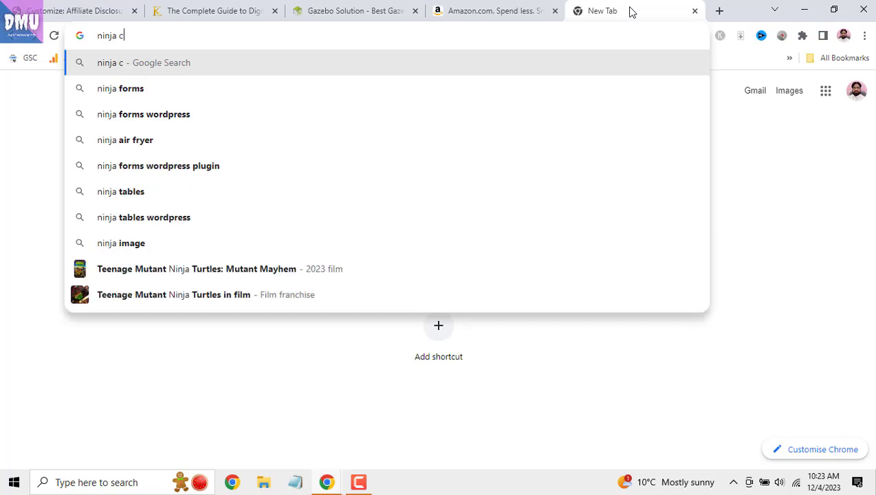
text(hrome)
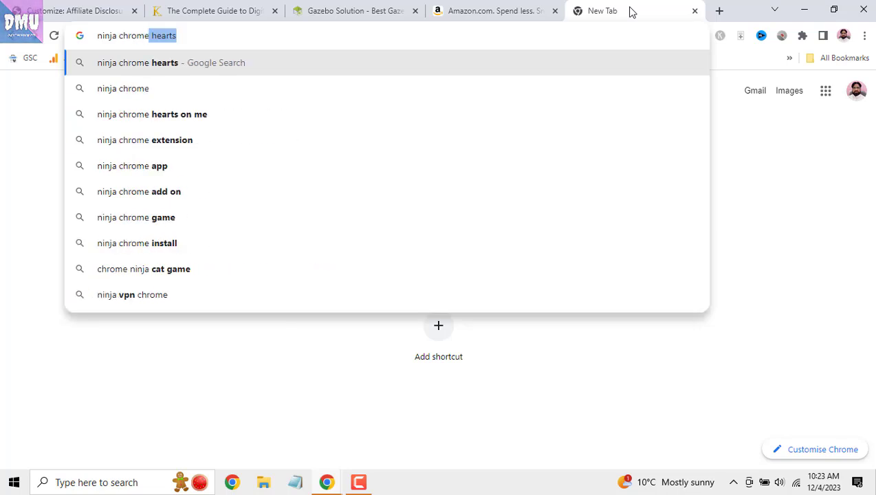
text( ex)
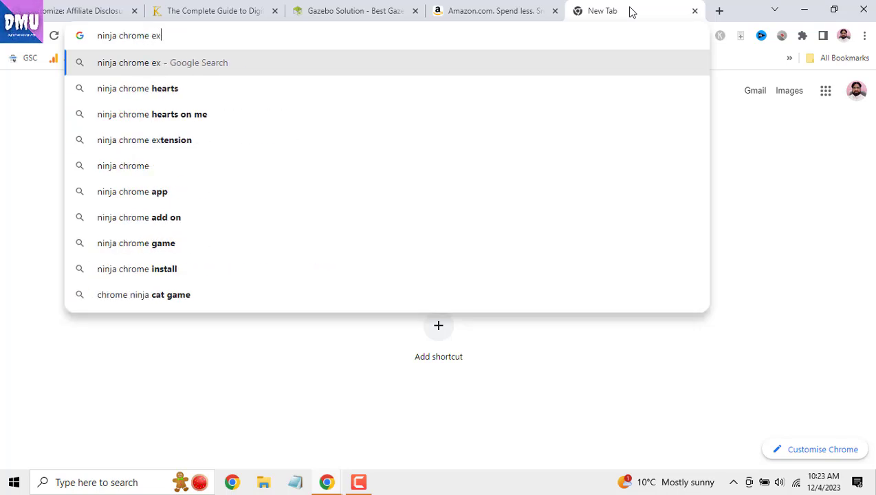
text(tension)
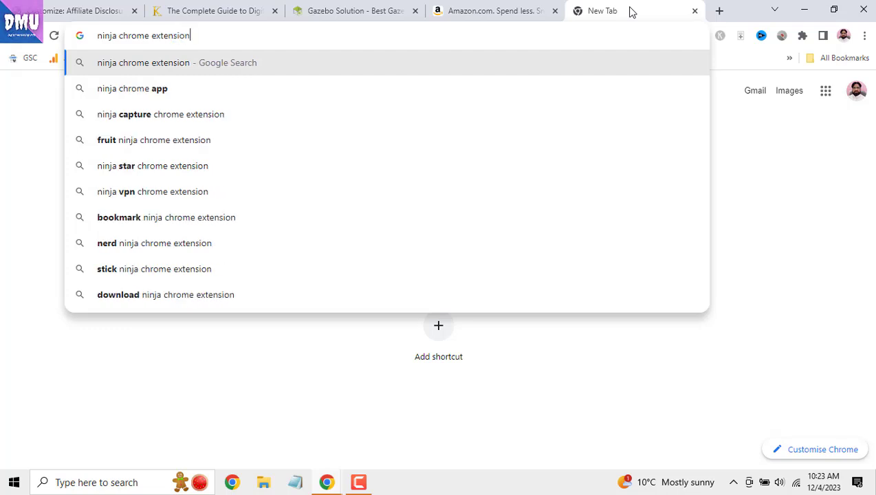
key(Return)
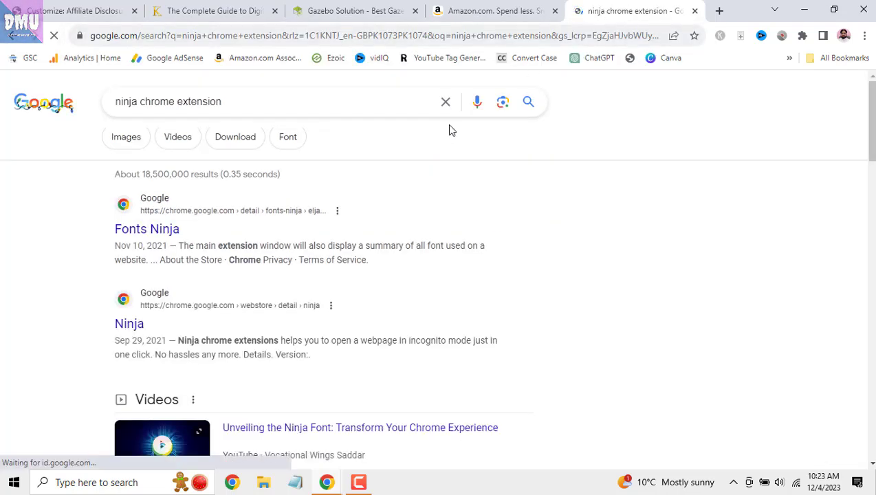
click(180, 231)
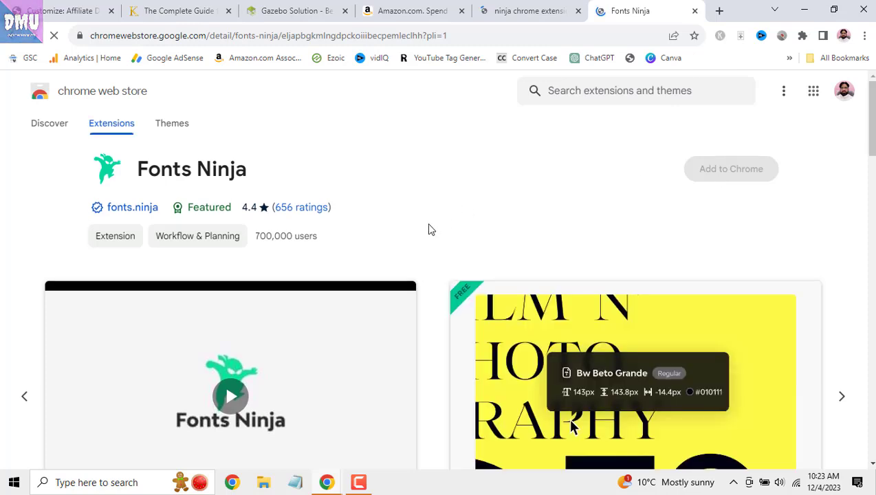
- Review the Fonts Ninja listing, then close it and the Google results tab
scroll(428, 229, down, 2)
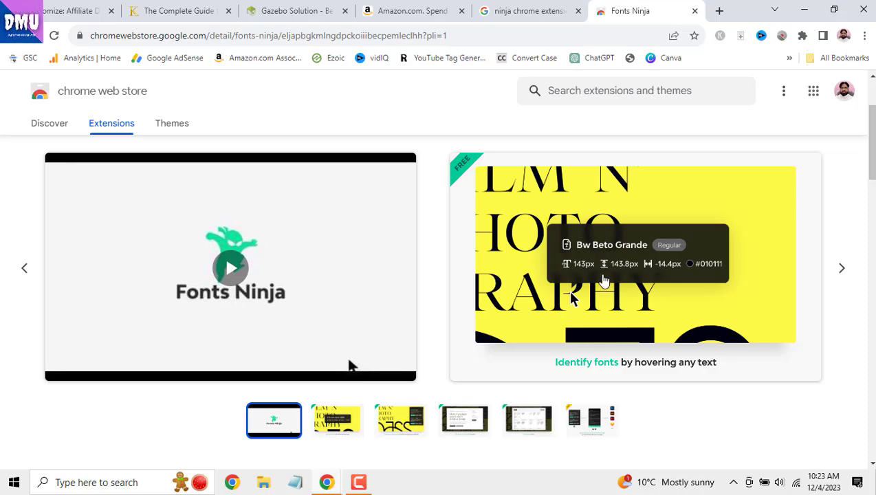
scroll(602, 279, up, 2)
click(695, 11)
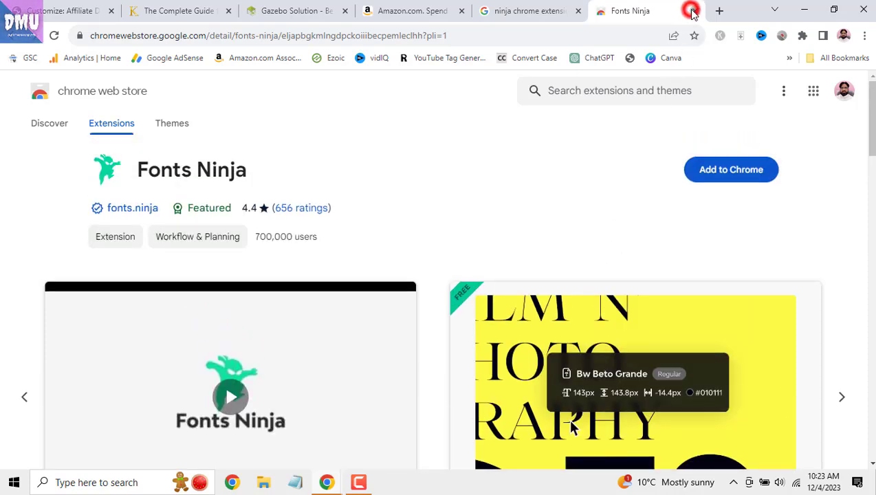
click(688, 11)
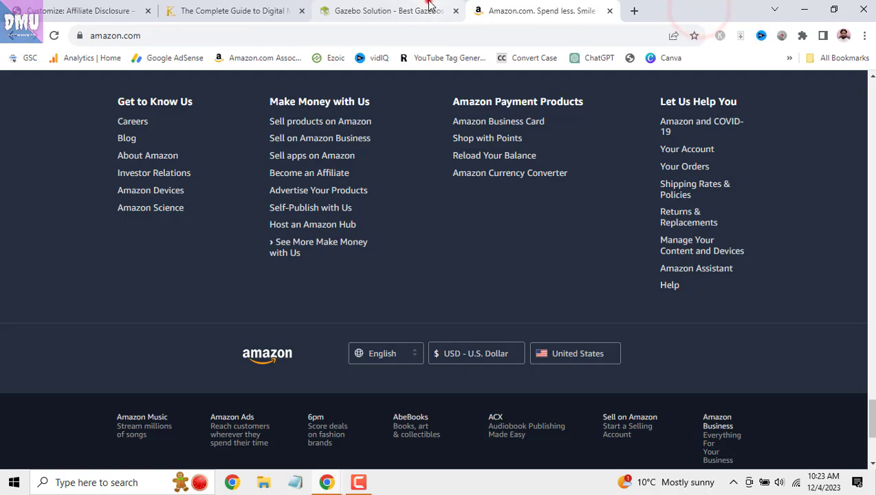
- Return to the khurams.com Customizer and look through the General settings section
click(427, 10)
click(92, 10)
click(117, 315)
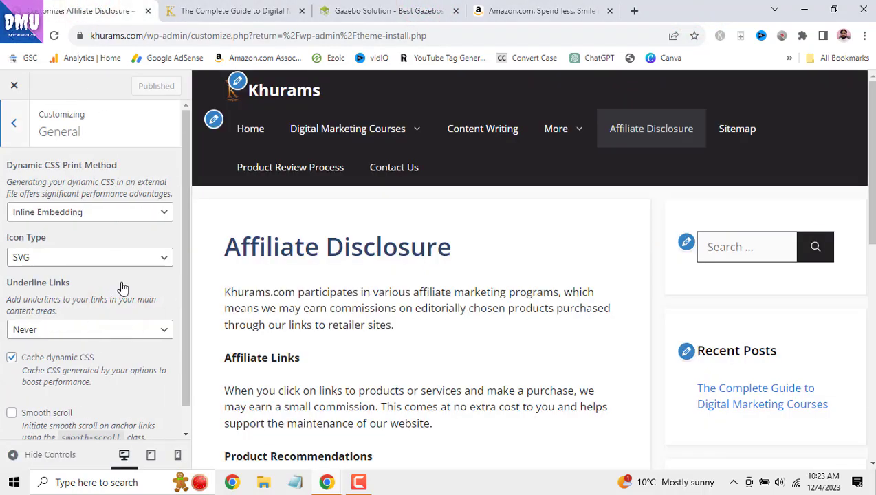
scroll(155, 304, down, 1)
scroll(156, 307, up, 1)
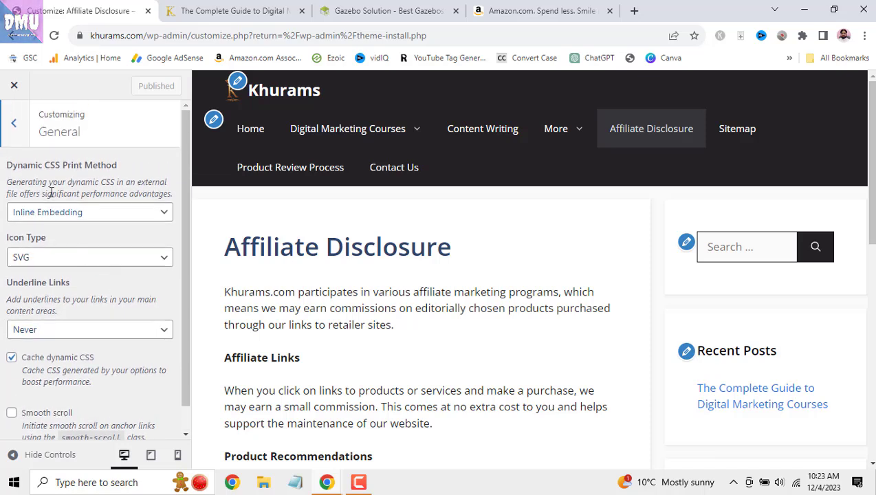
click(16, 125)
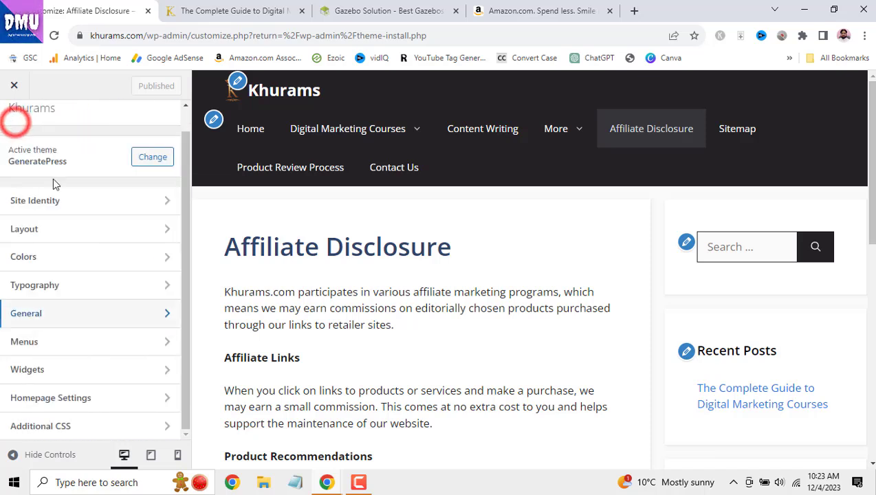
- Inspect the Primary - Charge menu under Menus, then go back to the main section list
click(71, 348)
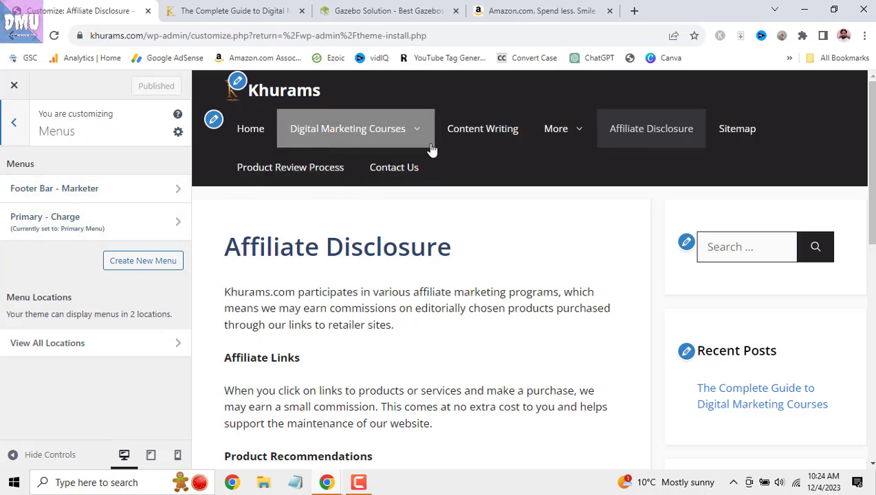
click(169, 227)
scroll(125, 364, down, 2)
scroll(125, 365, up, 2)
click(13, 123)
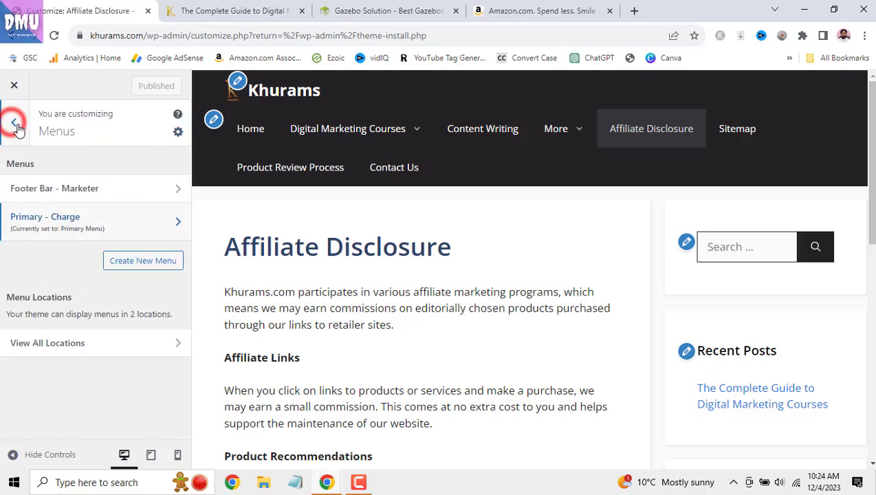
click(13, 126)
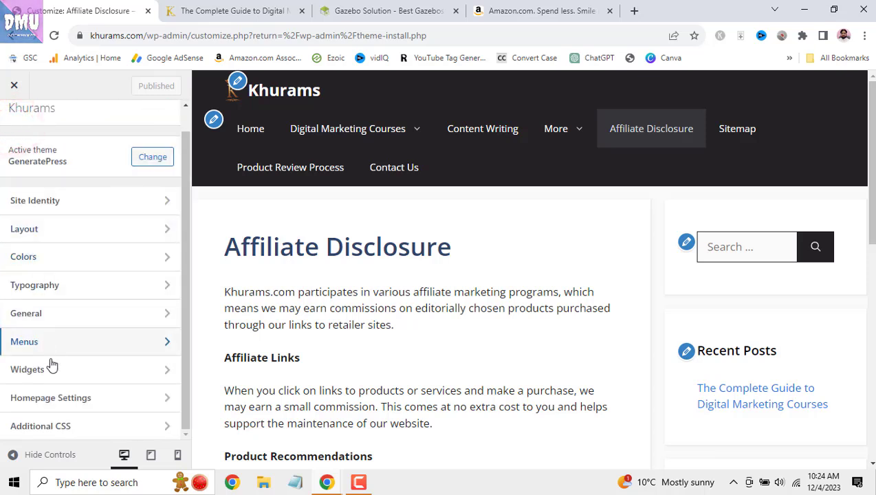
- Open the Right Sidebar widget area under Widgets and scroll through its widgets
click(53, 372)
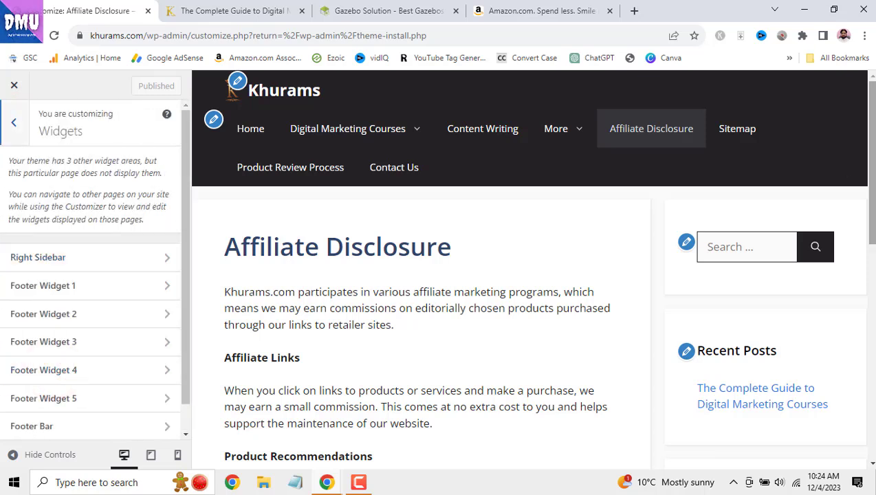
drag(873, 187, 873, 316)
click(124, 263)
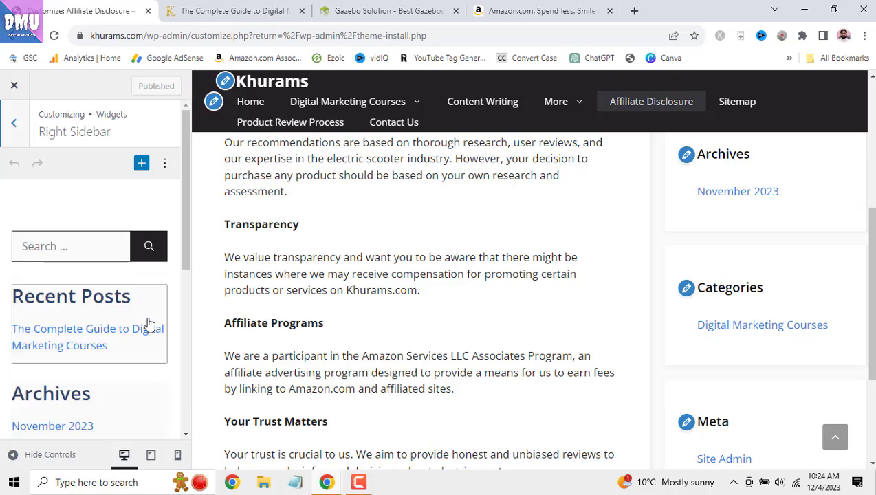
scroll(149, 323, down, 1)
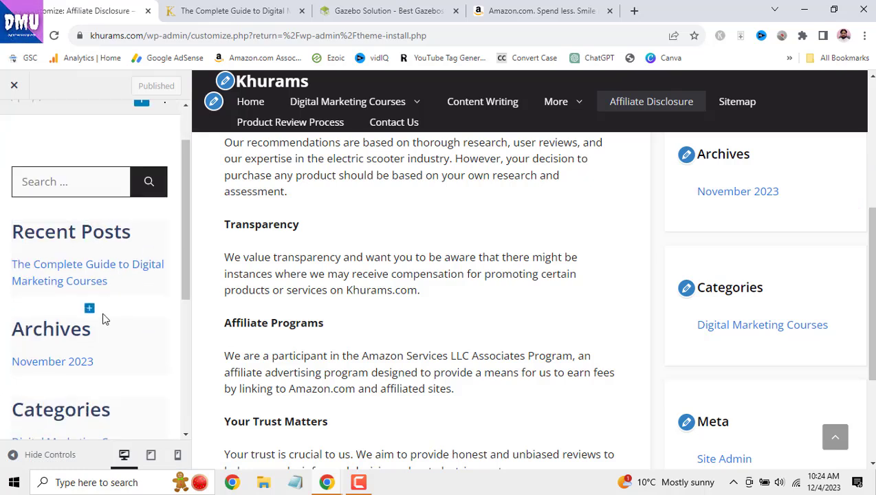
scroll(108, 361, down, 3)
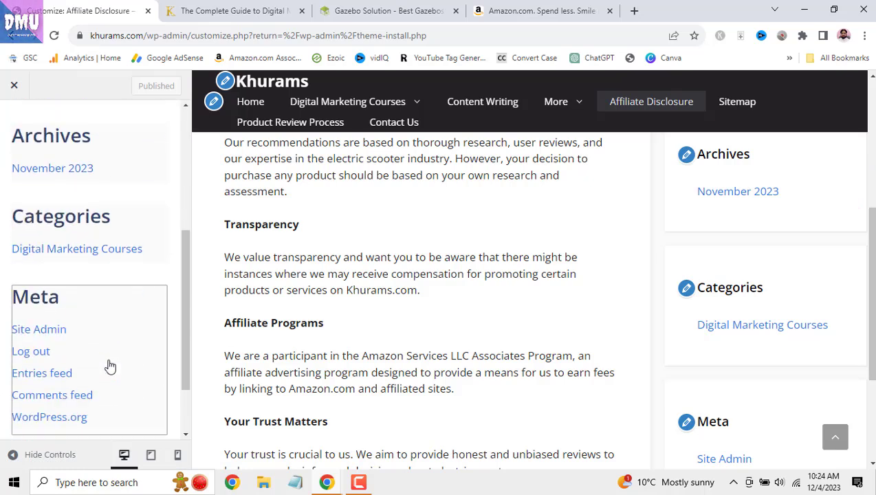
scroll(109, 366, up, 5)
scroll(834, 285, up, 5)
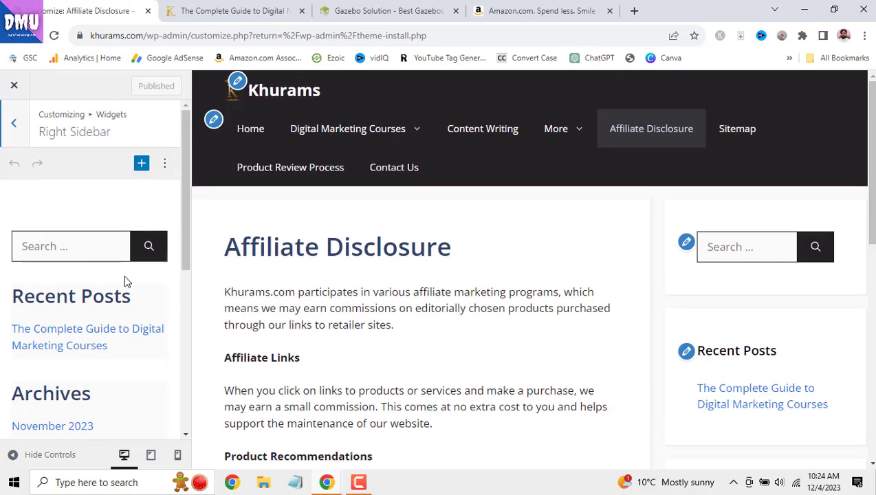
scroll(138, 300, down, 5)
- Add a Paragraph block below the Meta widget, clearing the 'soci' block search first
click(108, 389)
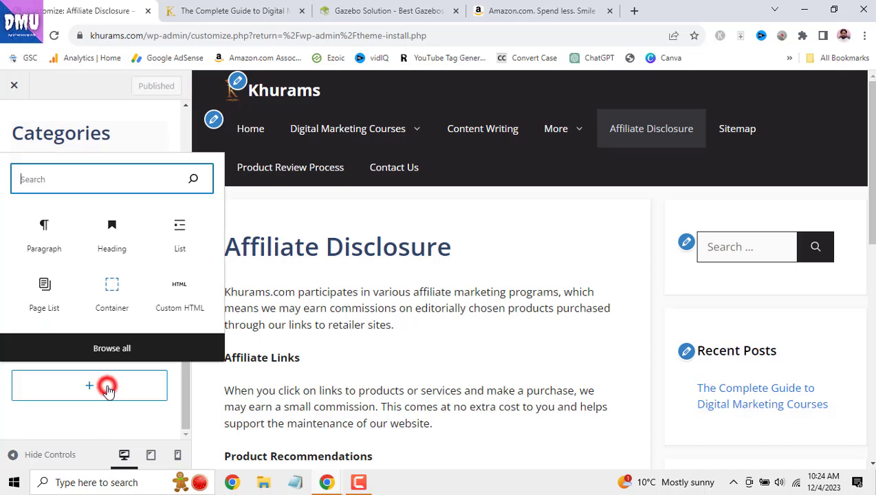
click(76, 181)
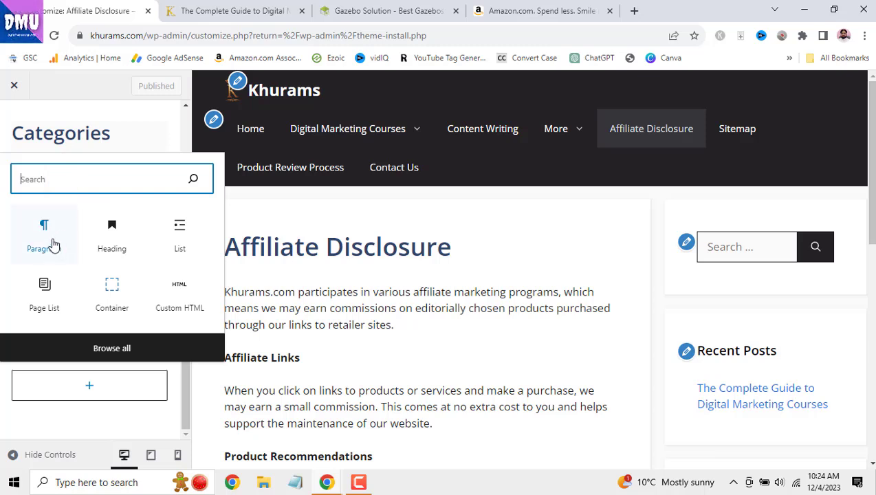
click(87, 171)
text(soc)
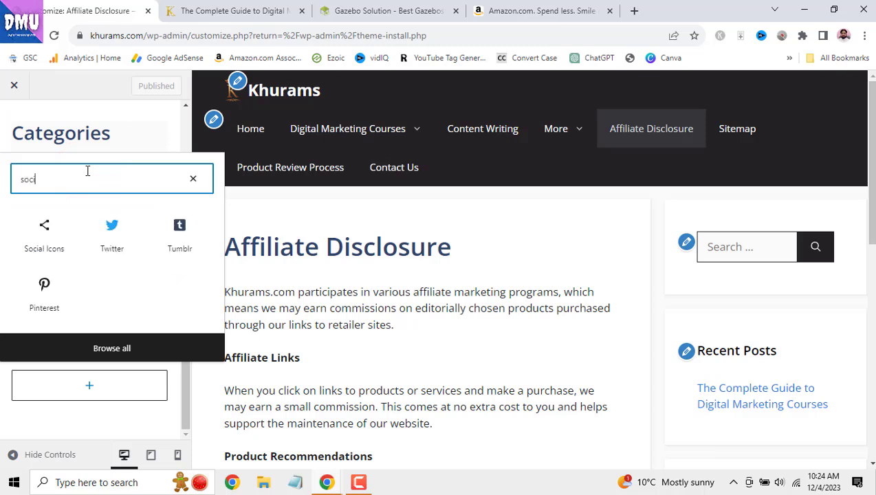
text(i)
double_click(51, 176)
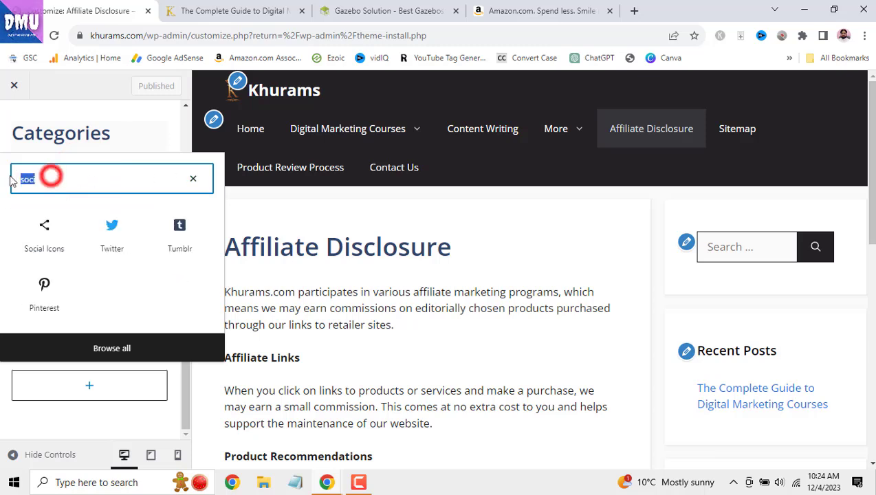
key(BackSpace)
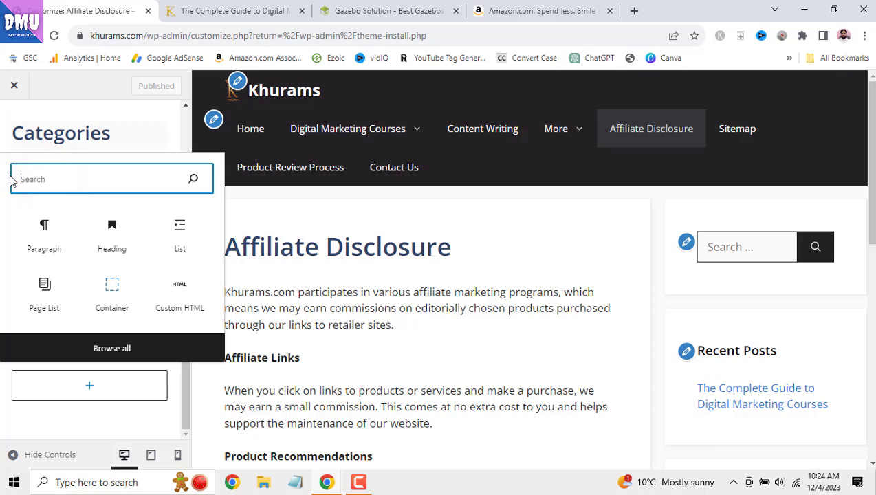
click(46, 237)
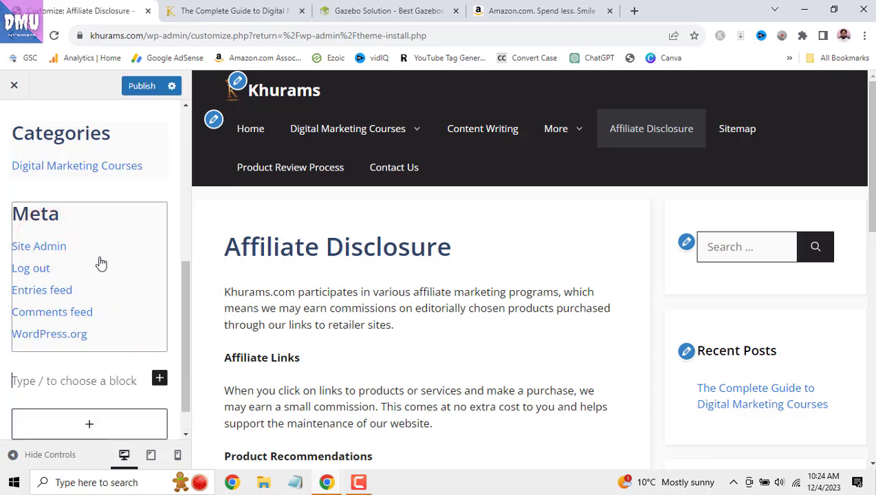
scroll(104, 289, down, 1)
- Type 'Affiliate Disclosure' into the empty paragraph and correct its spelling
click(115, 342)
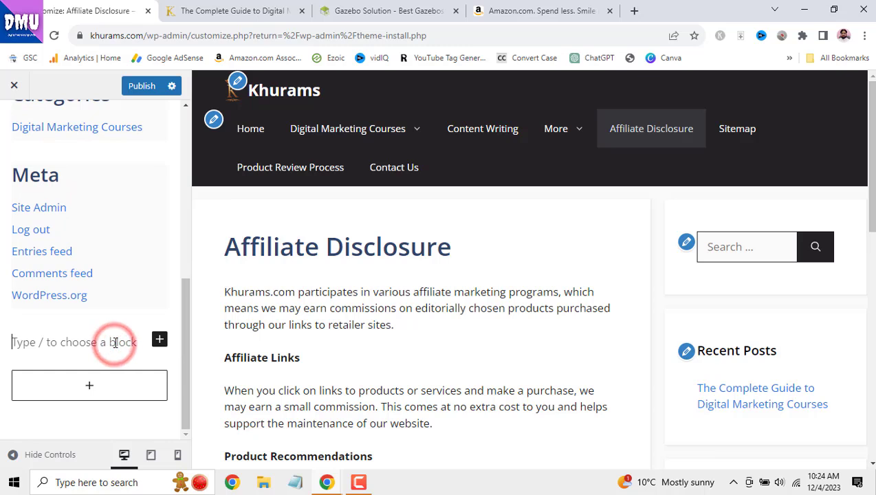
text(Affilate Disclosure)
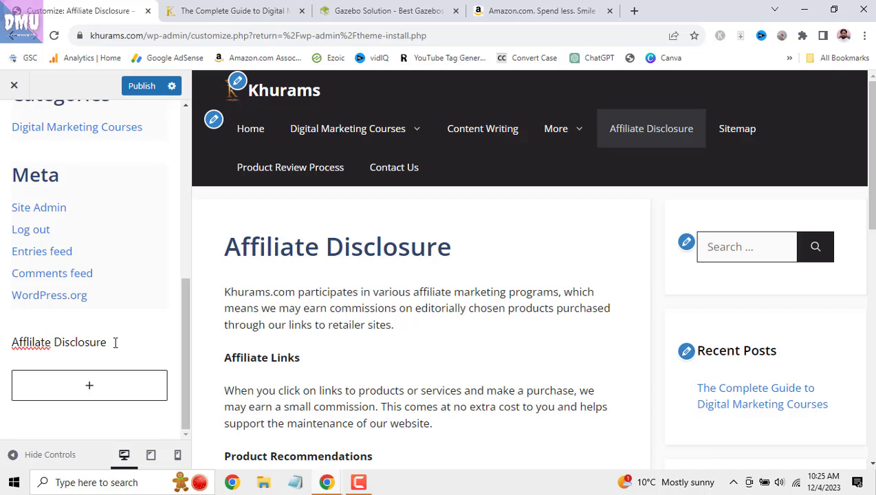
click(115, 342)
click(29, 342)
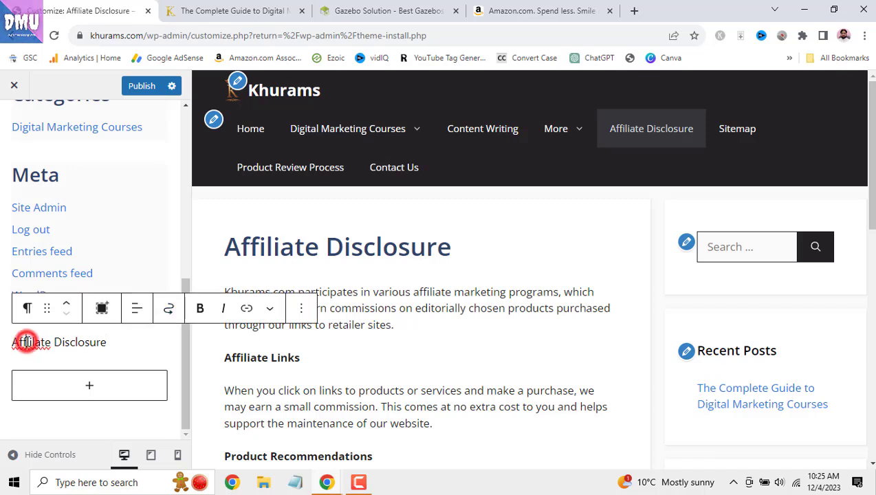
text(i)
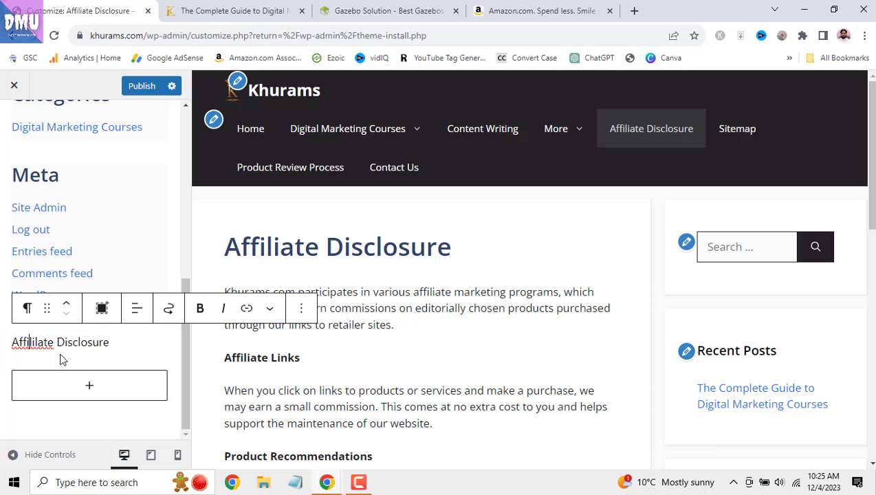
click(40, 346)
key(BackSpace)
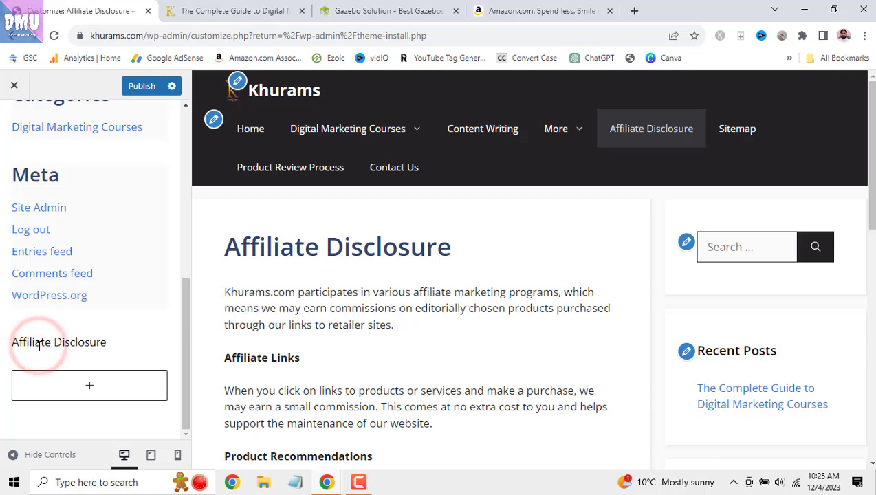
- Make 'Affiliate Disclosure' bold, add a colon, and start a new paragraph below it
triple_click(121, 342)
click(200, 308)
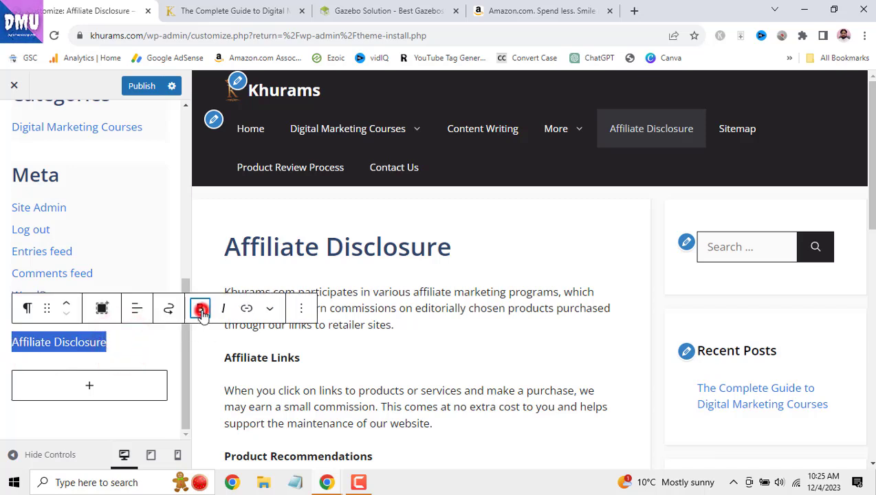
click(120, 342)
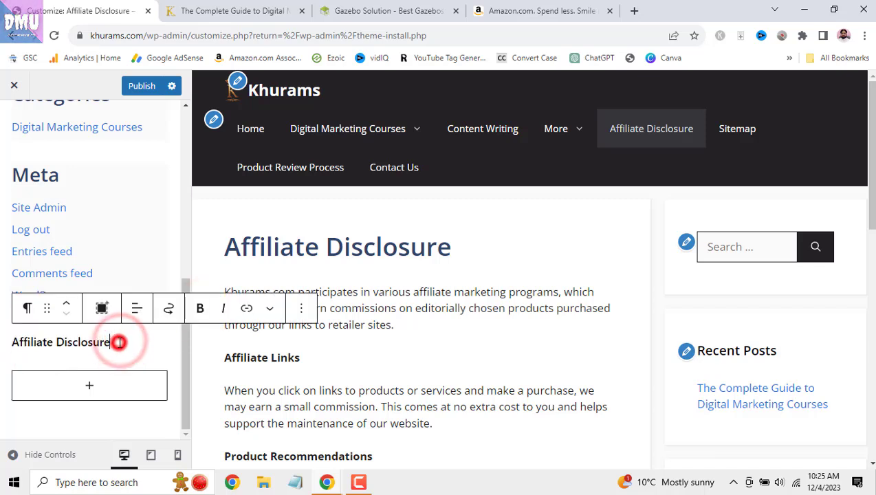
text(:)
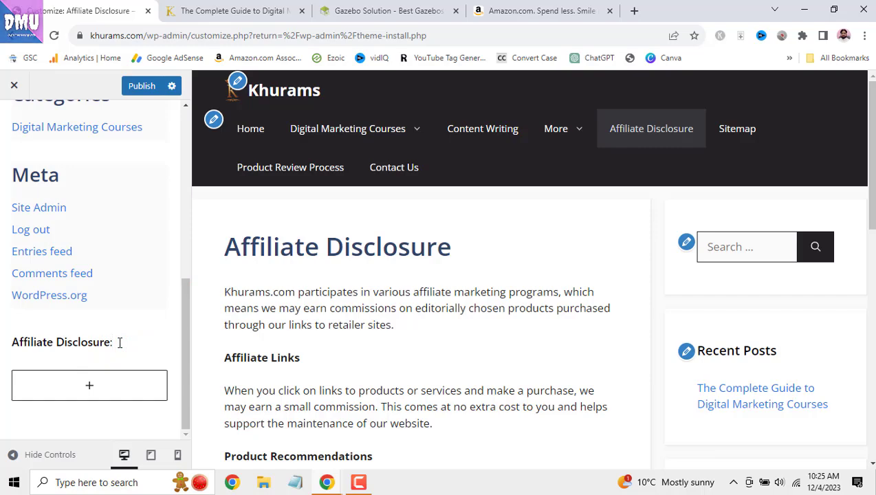
key(Return)
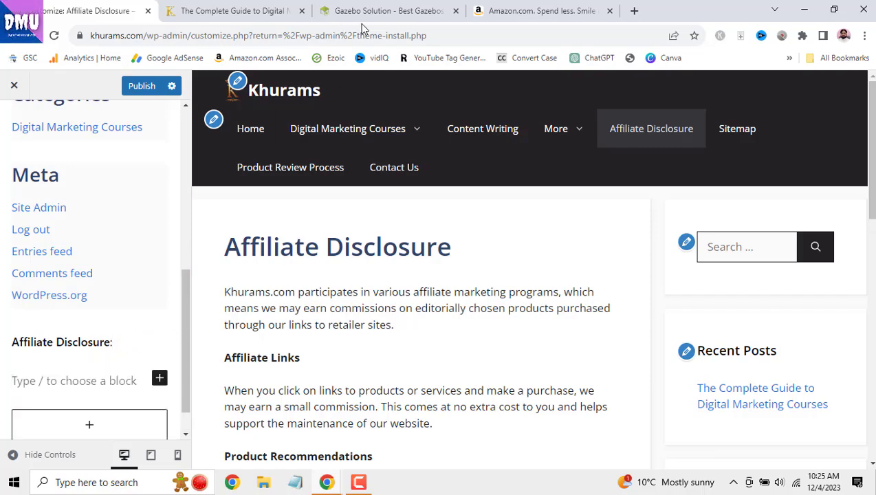
- Copy the Amazon Associate disclosure sentence from Gazebo Solution and paste it as plain text under the heading
click(388, 10)
scroll(719, 238, down, 4)
scroll(723, 238, down, 5)
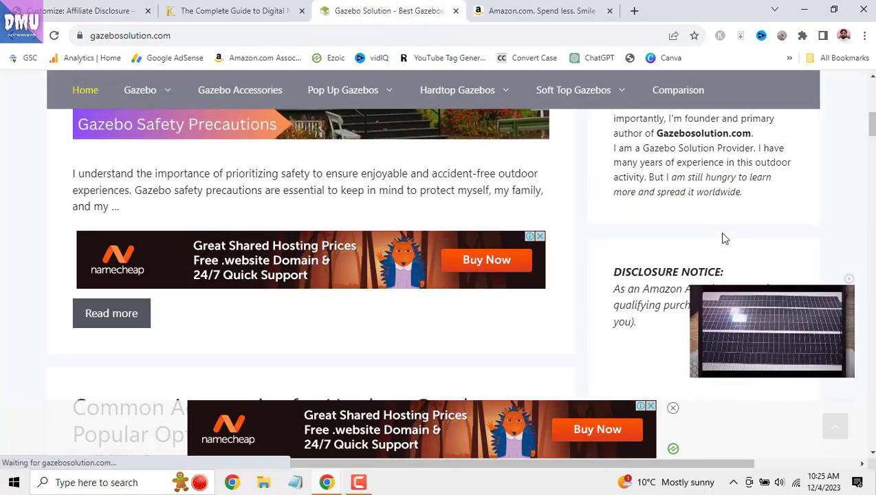
drag(615, 165, 644, 195)
key(ctrl+c)
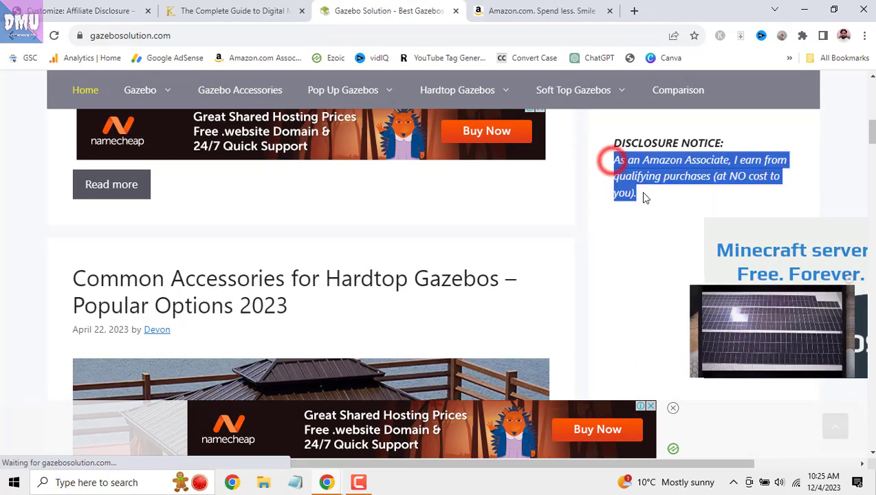
click(236, 5)
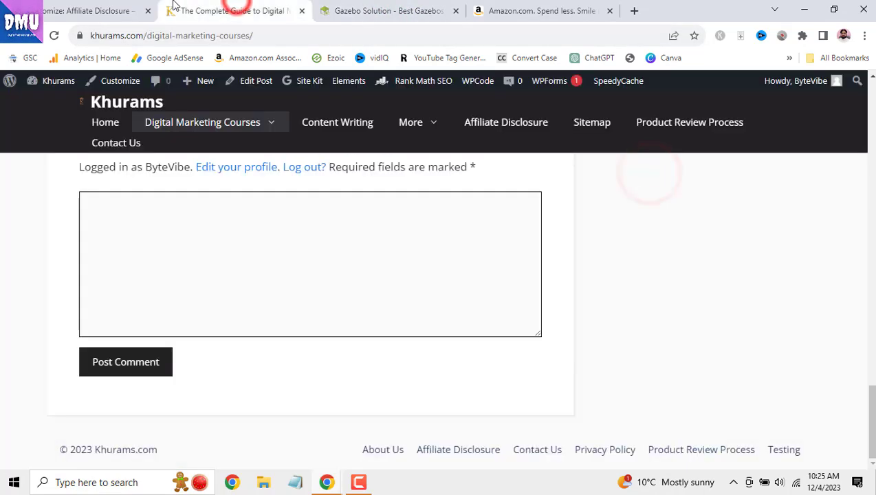
click(104, 10)
right_click(49, 386)
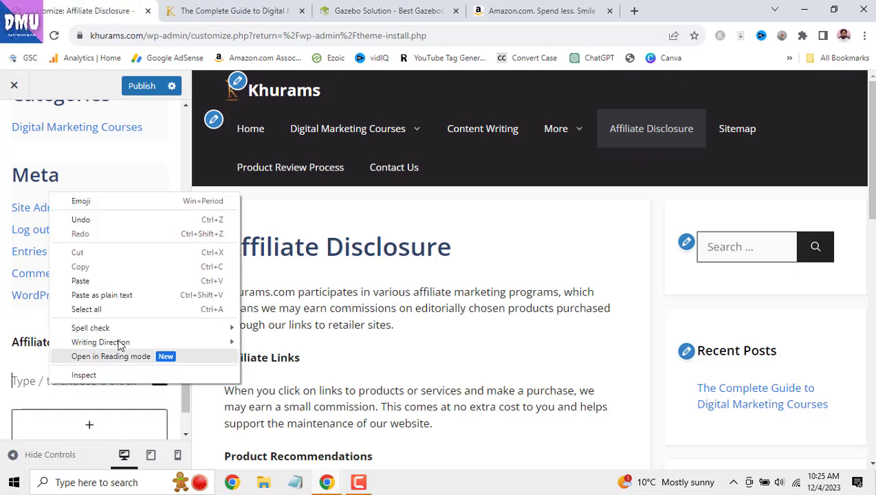
click(131, 294)
- Italicise the pasted disclosure sentence and publish the sidebar
scroll(131, 296, down, 1)
click(169, 355)
drag(13, 318, 167, 358)
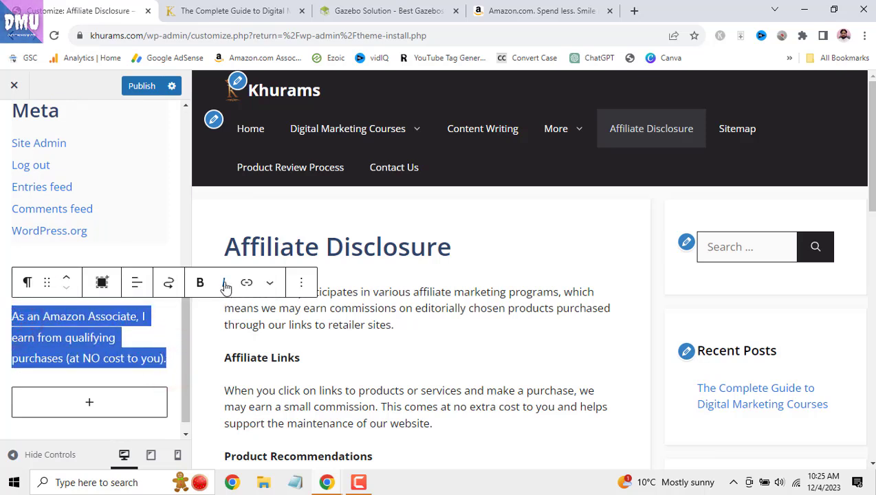
click(224, 283)
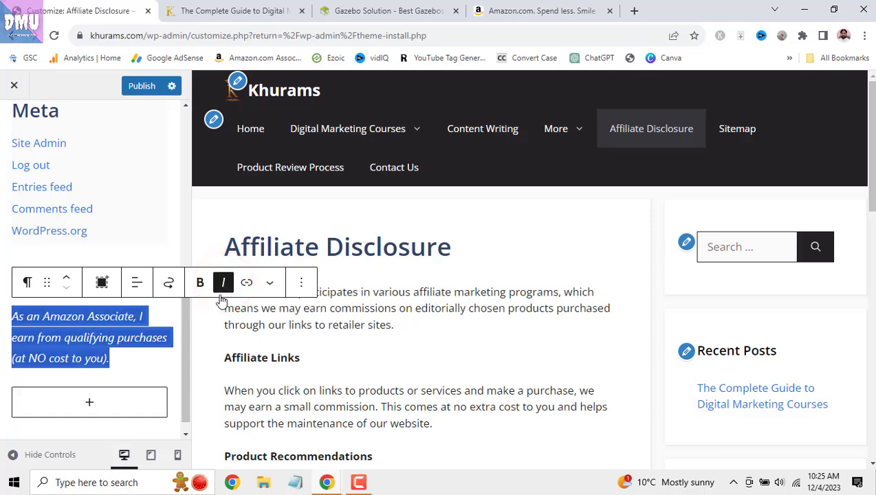
click(142, 86)
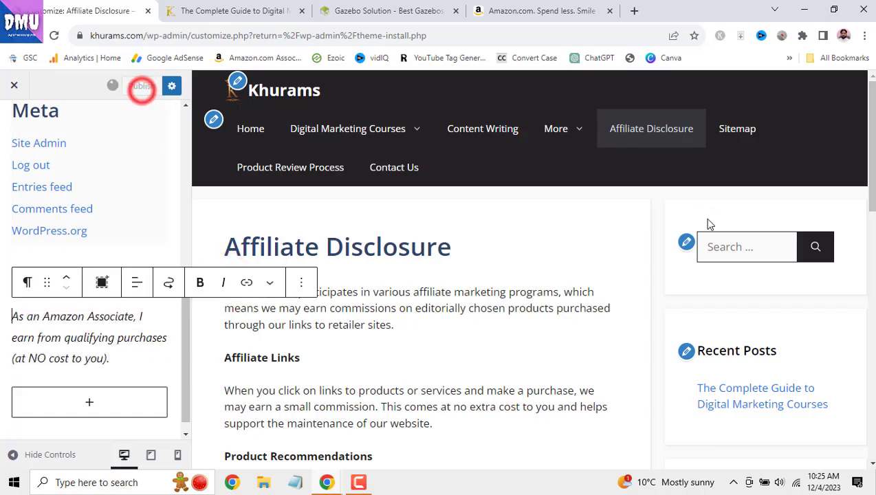
drag(872, 143, 856, 400)
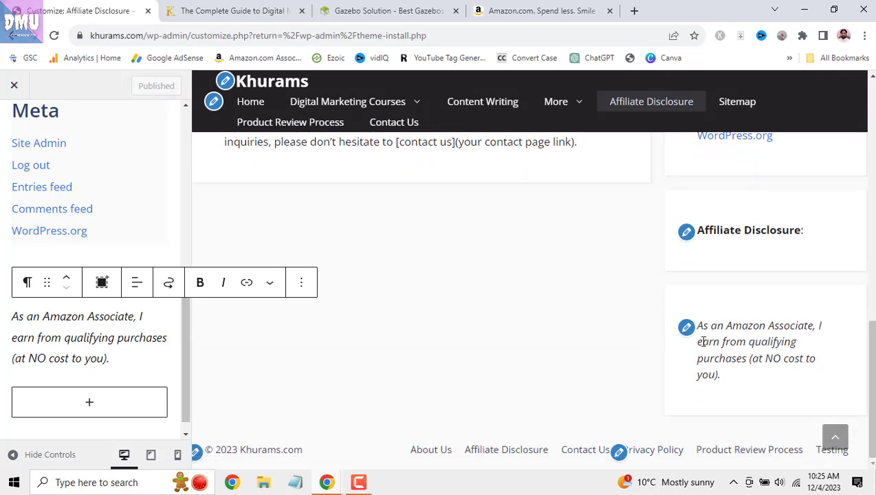
- Merge the italic Amazon Associate sentence into the bold 'Affiliate Disclosure:' paragraph and publish
triple_click(86, 322)
click(143, 229)
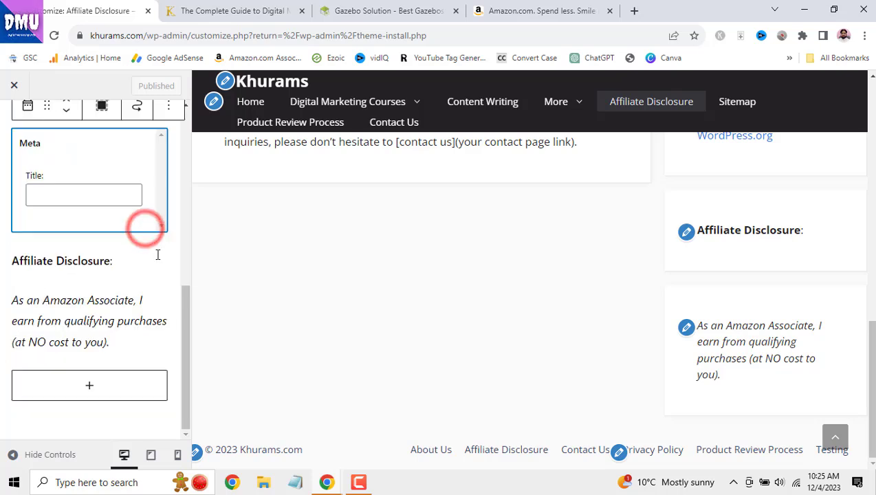
click(97, 260)
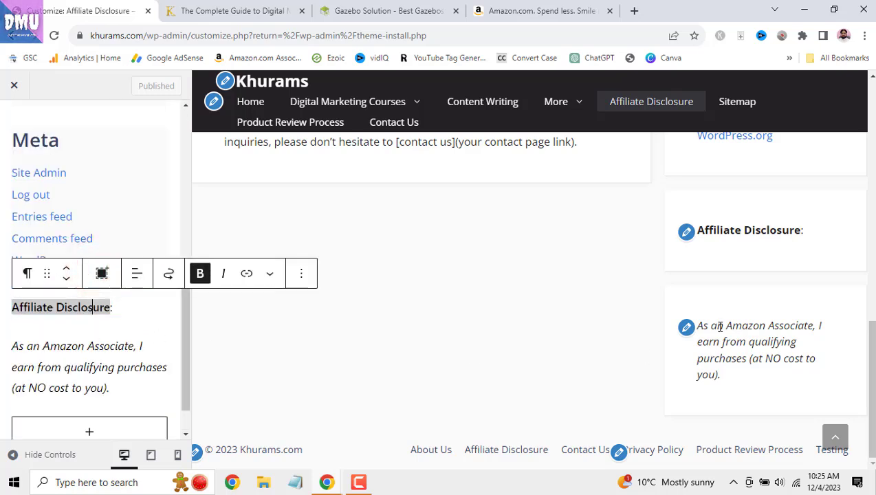
click(687, 328)
triple_click(79, 337)
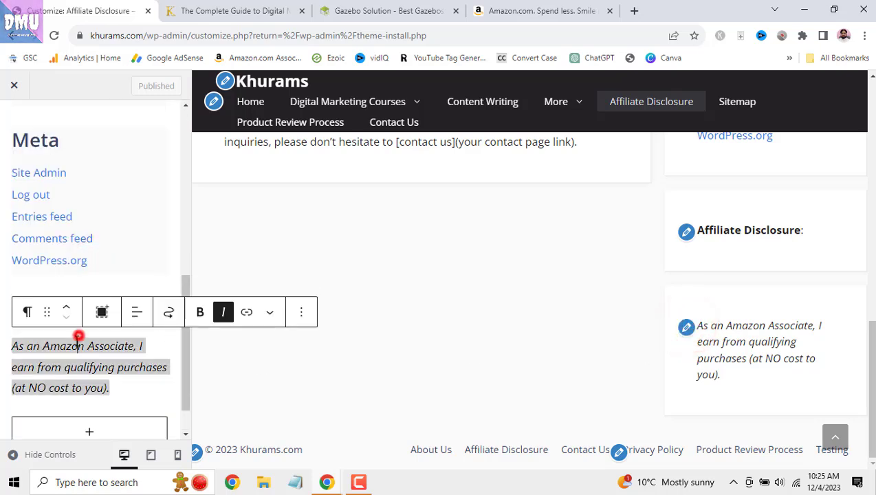
click(12, 346)
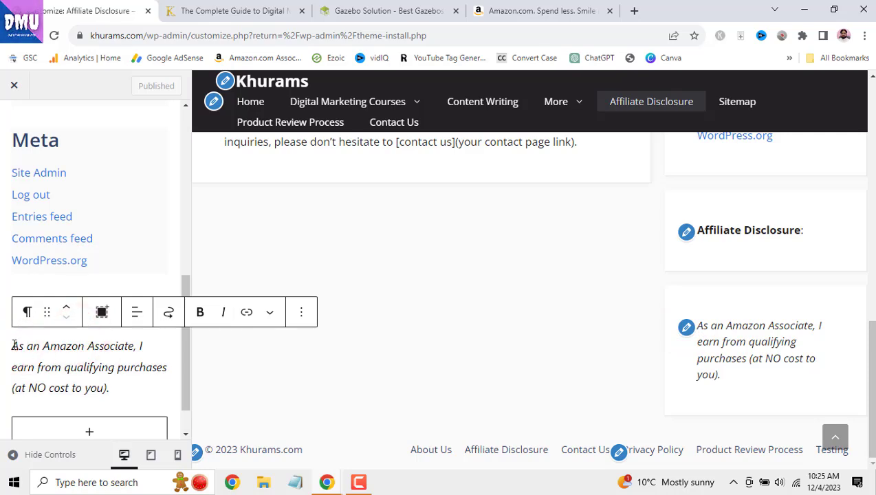
key(BackSpace)
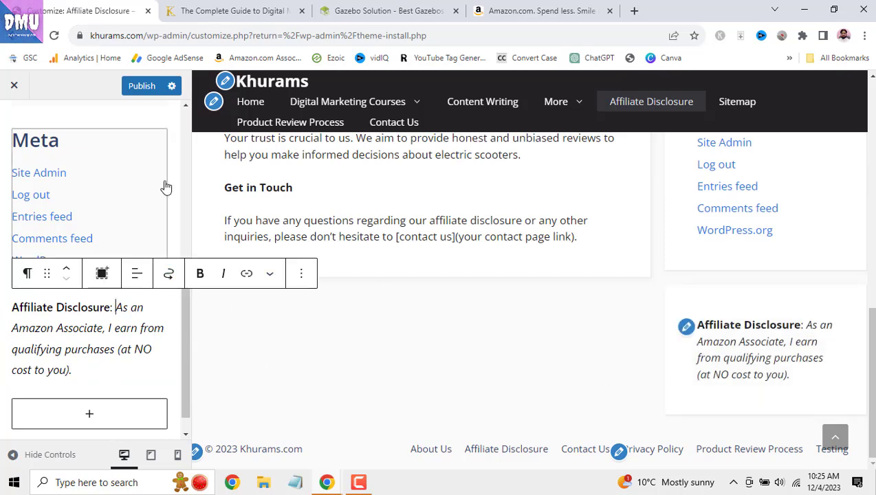
click(142, 85)
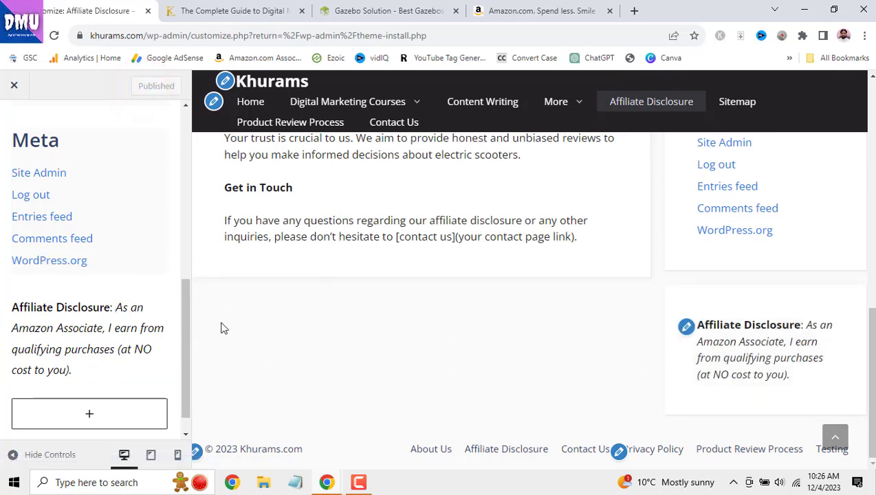
click(94, 319)
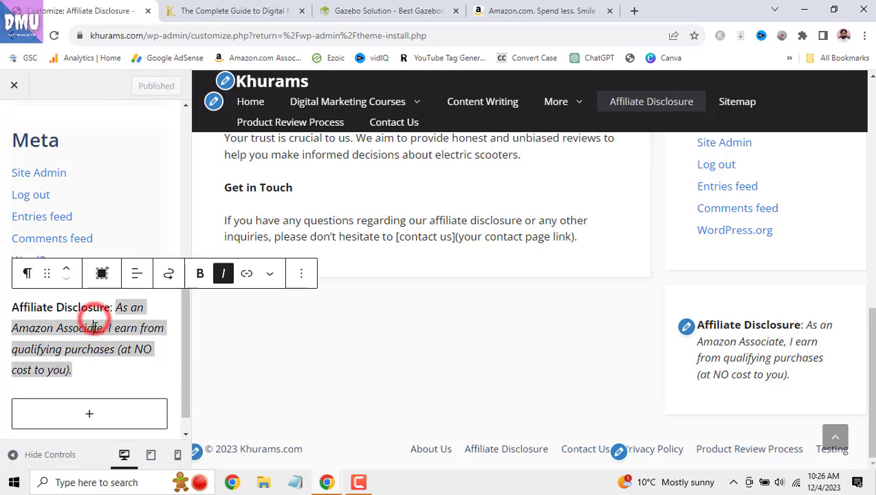
- Move the Affiliate Disclosure block up past Meta, Categories and Archives to just under Search, and publish
click(28, 275)
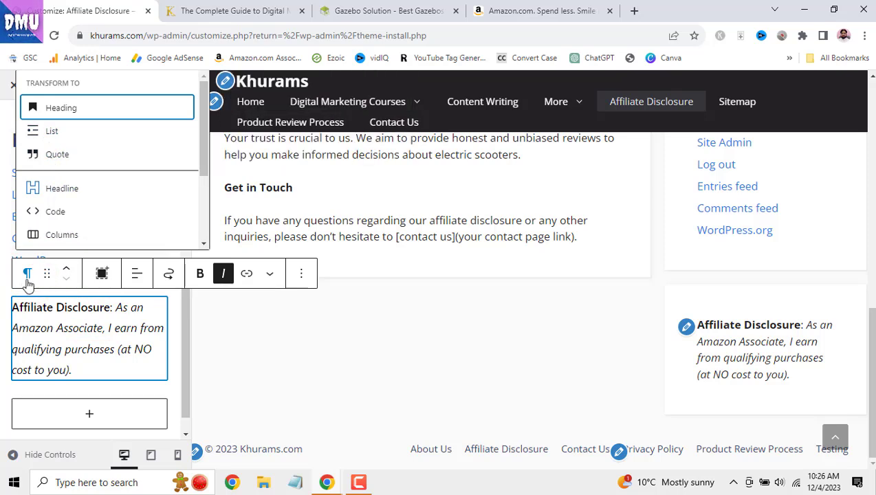
click(67, 270)
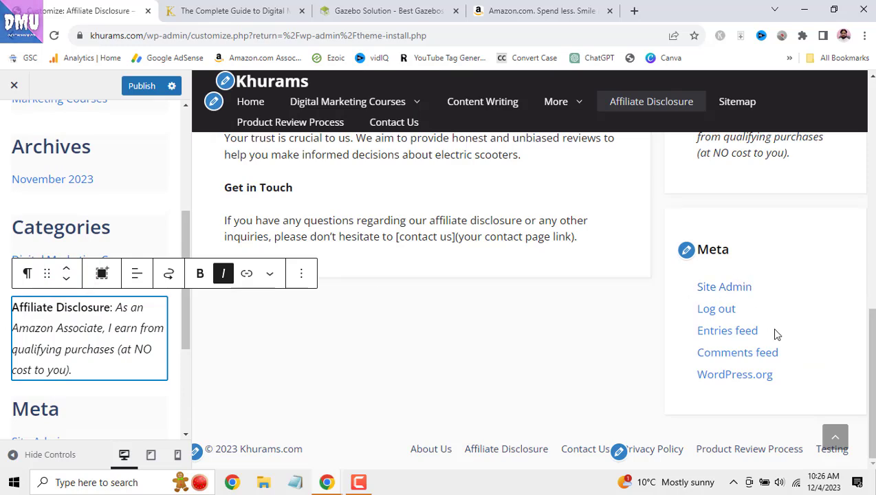
scroll(778, 334, up, 2)
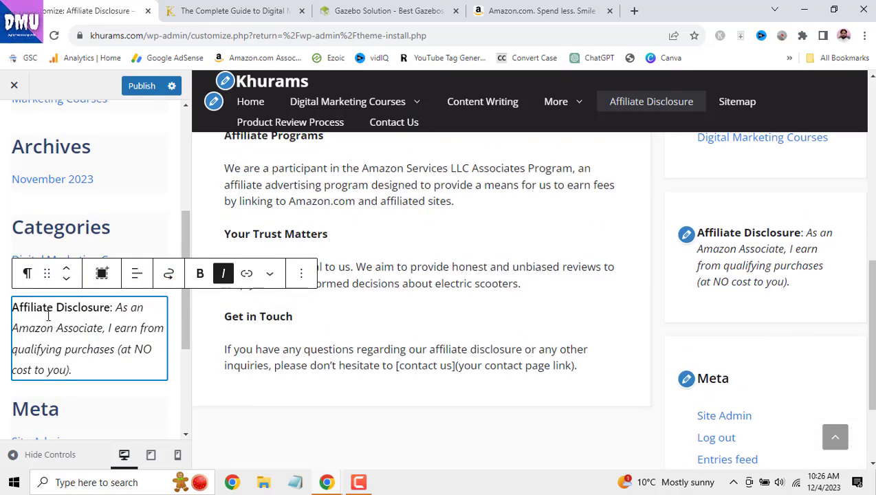
click(69, 274)
click(70, 273)
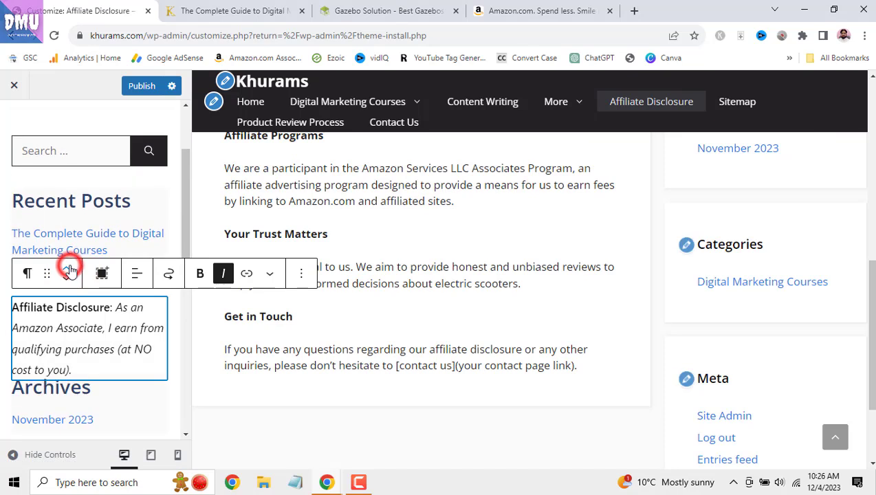
click(68, 273)
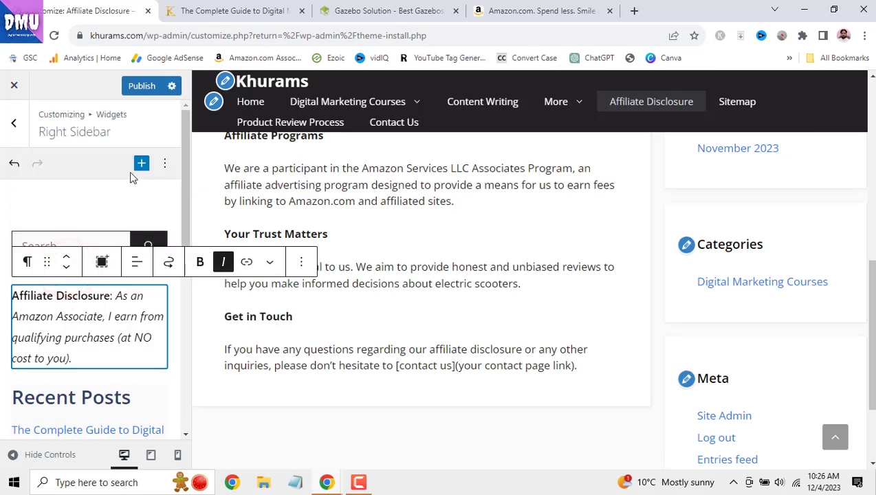
click(141, 86)
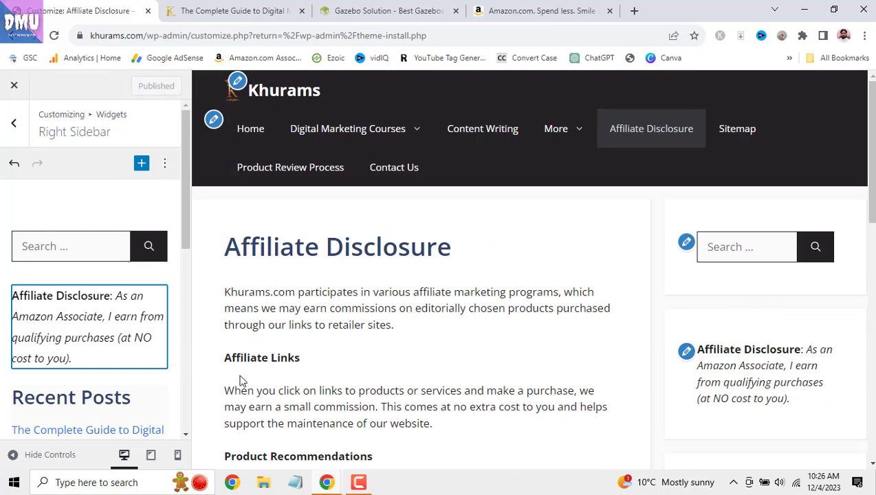
click(89, 327)
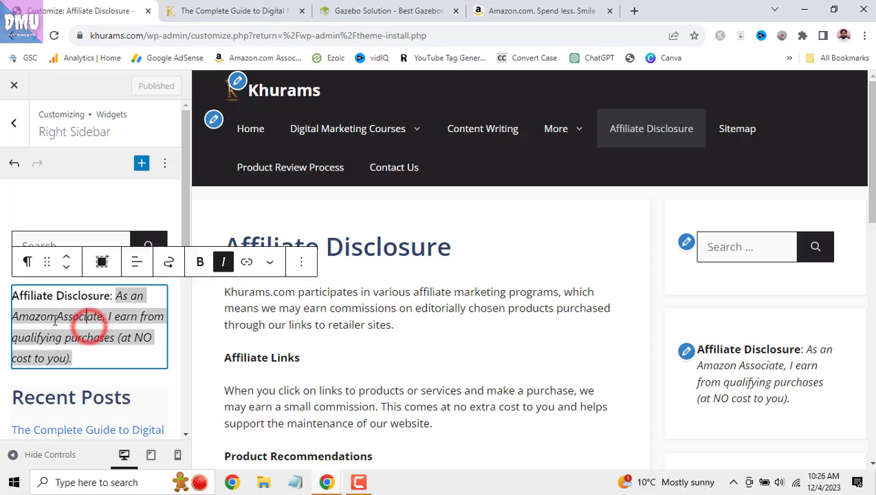
click(12, 296)
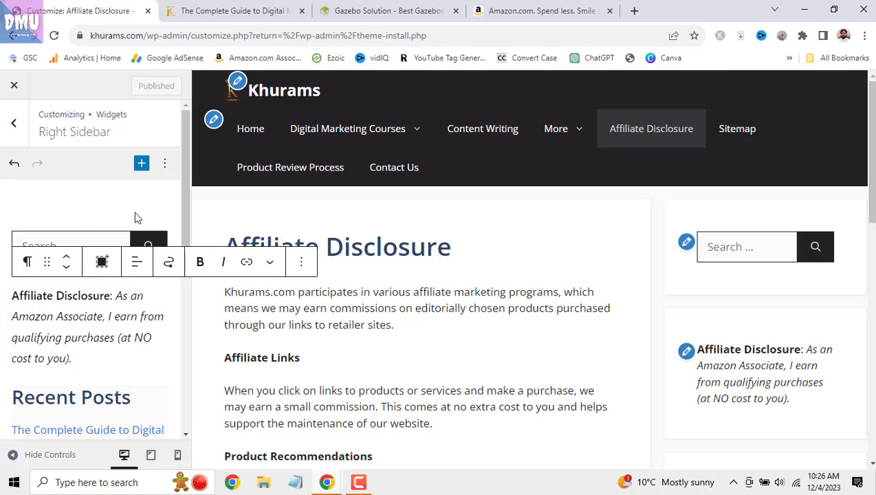
- Insert an Image block and upload the 4_fingers-removebg-preview photo into it
click(141, 163)
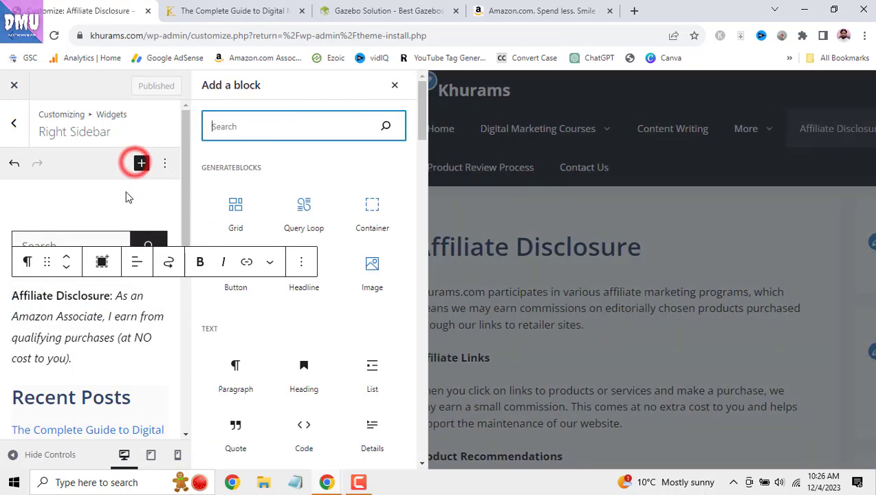
click(232, 123)
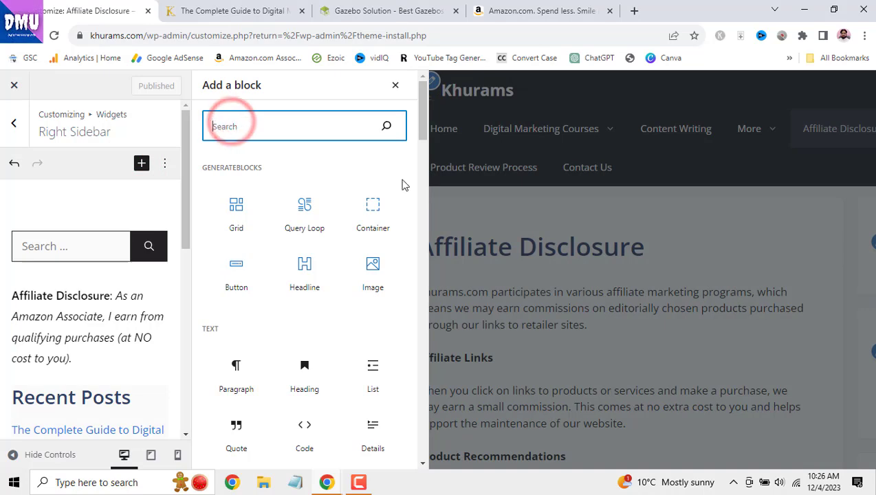
click(381, 263)
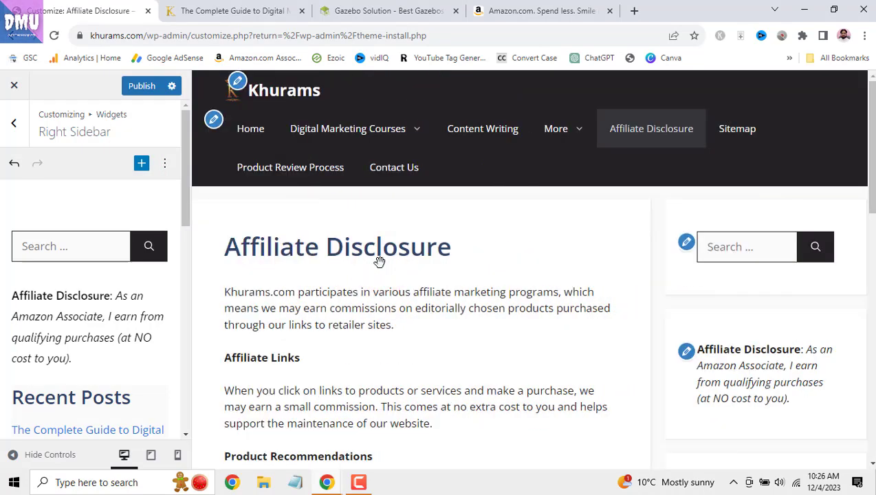
drag(186, 190, 190, 407)
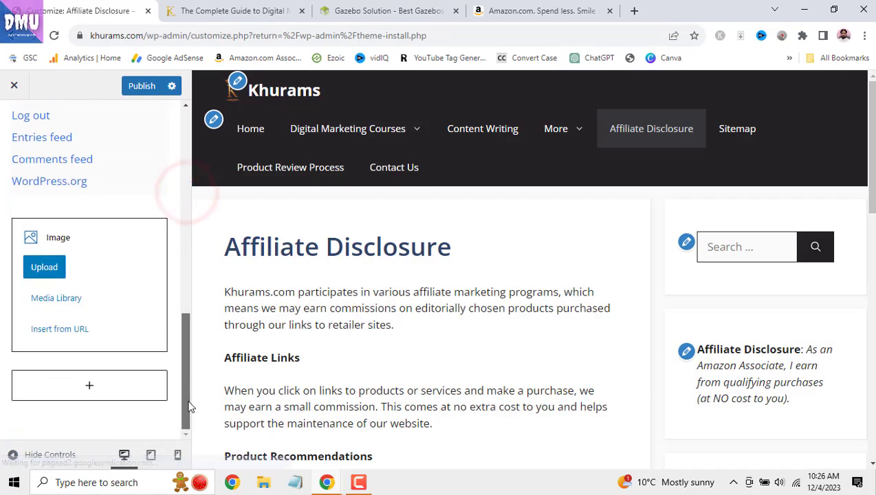
click(58, 277)
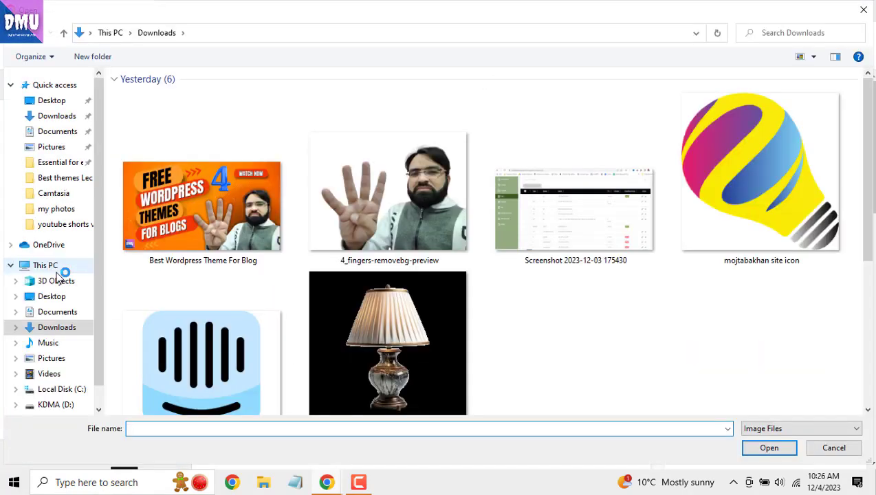
double_click(401, 244)
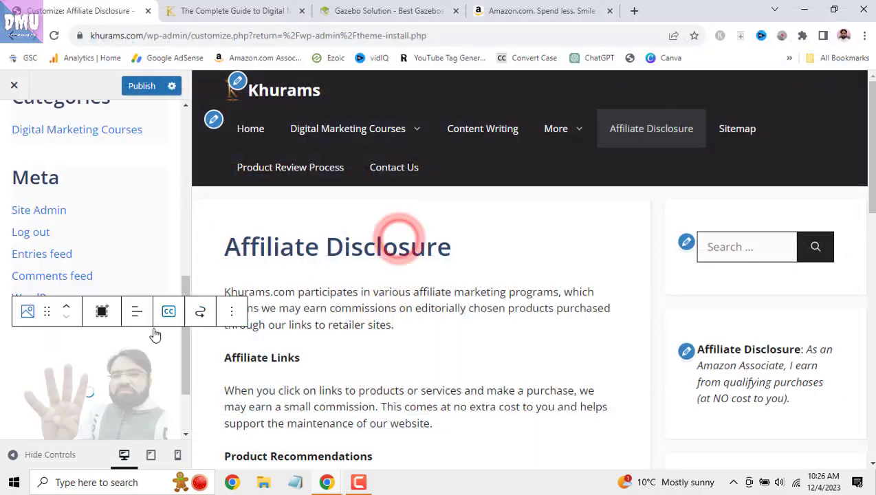
scroll(868, 200, down, 10)
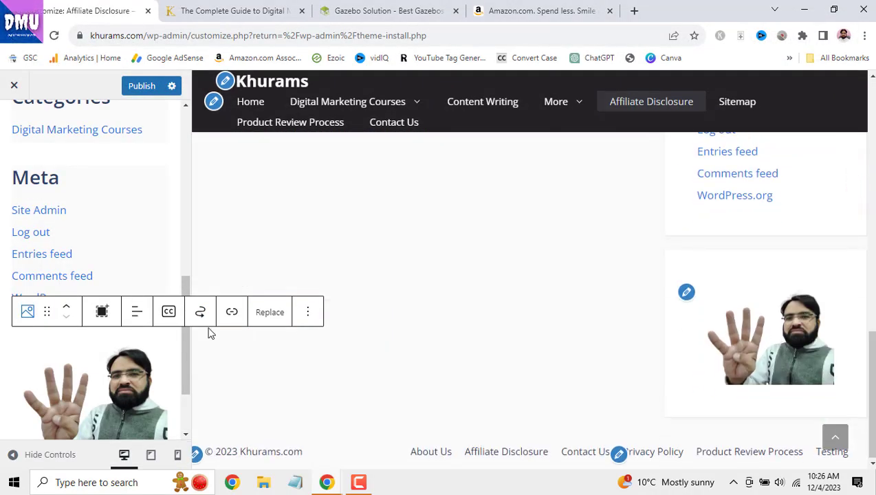
- Move the image up past Meta, Categories, Archives, Recent Posts and Affiliate Disclosure
click(66, 307)
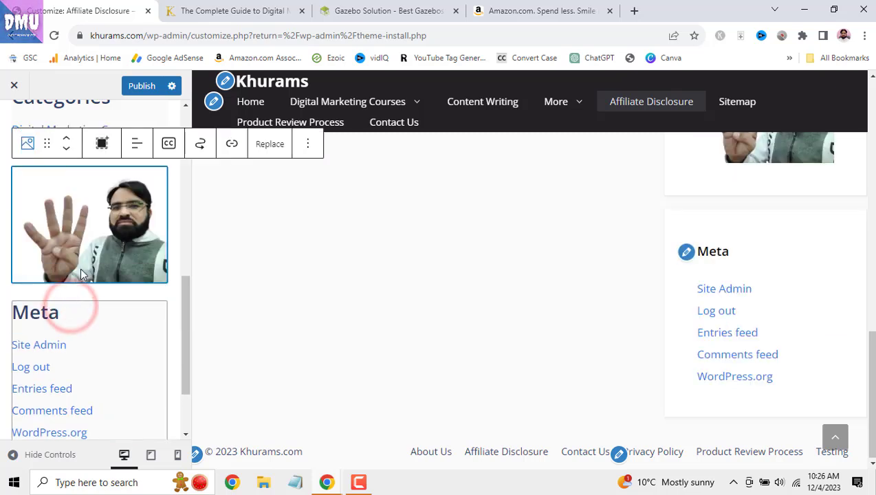
click(68, 327)
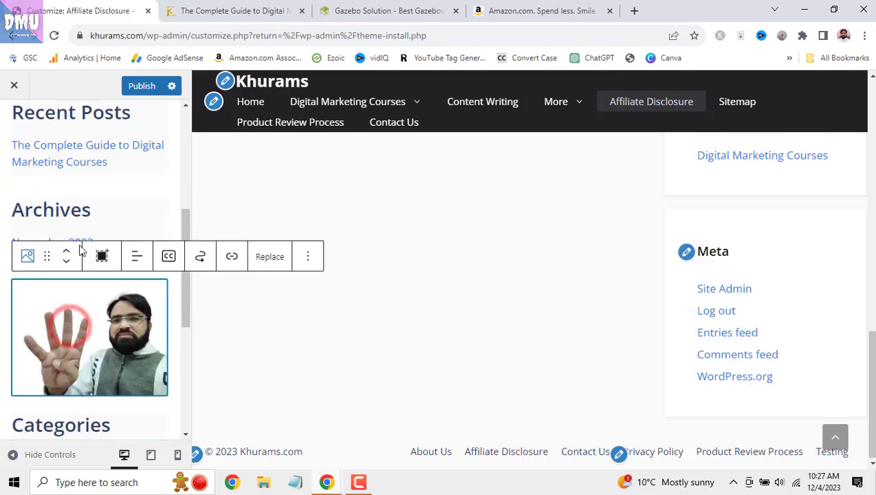
click(68, 256)
click(68, 170)
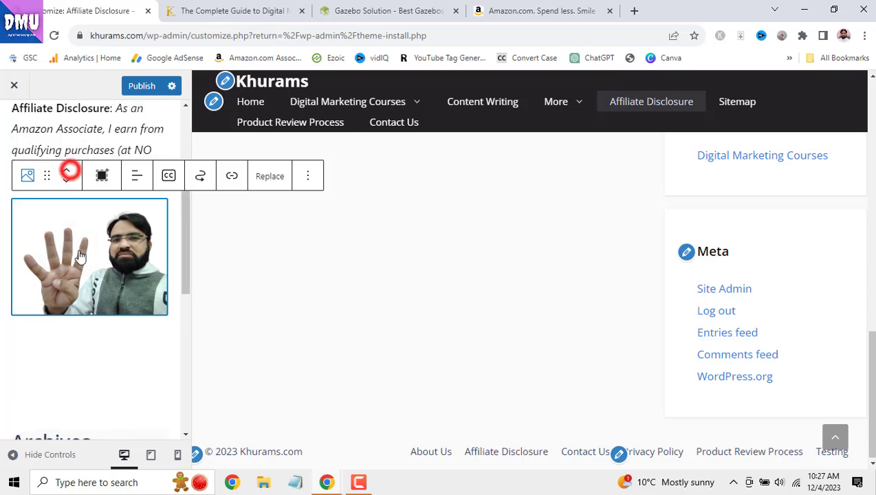
click(68, 301)
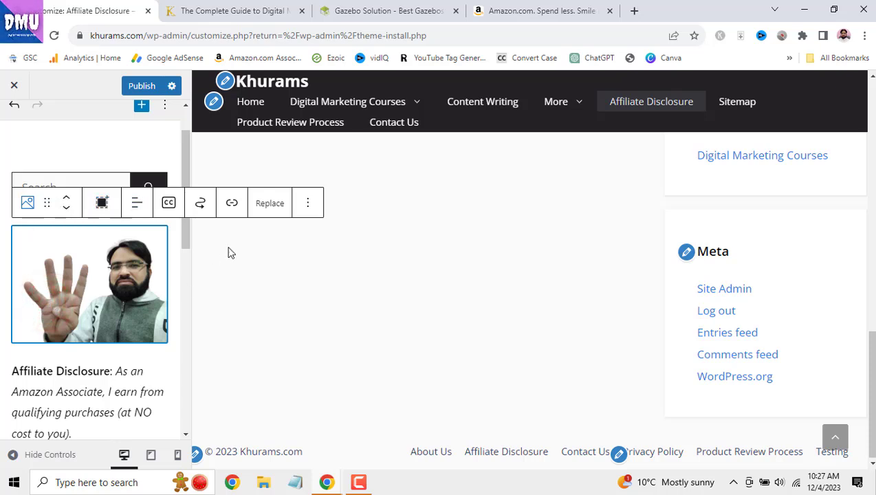
- Wrap the Right Sidebar's image block in a Container block
click(308, 206)
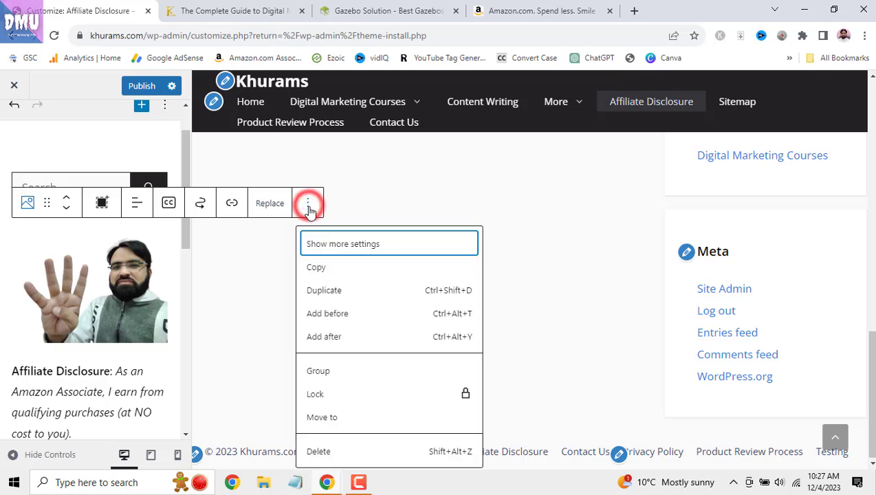
click(357, 249)
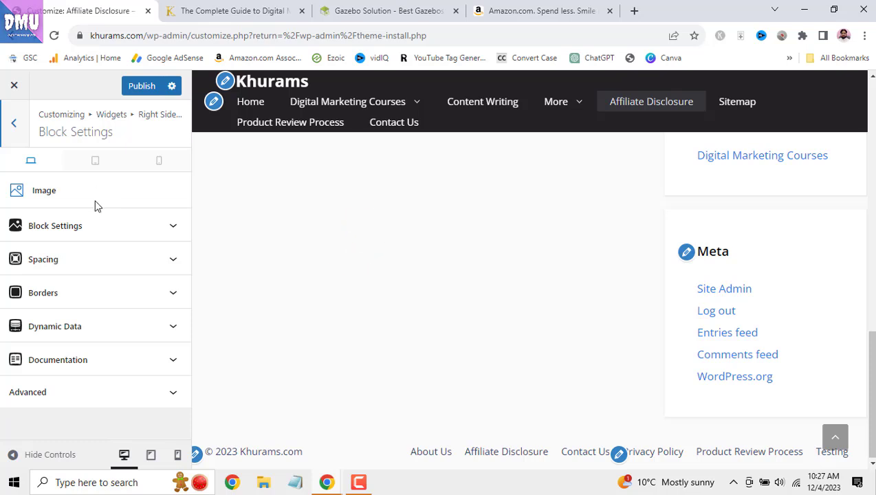
click(21, 131)
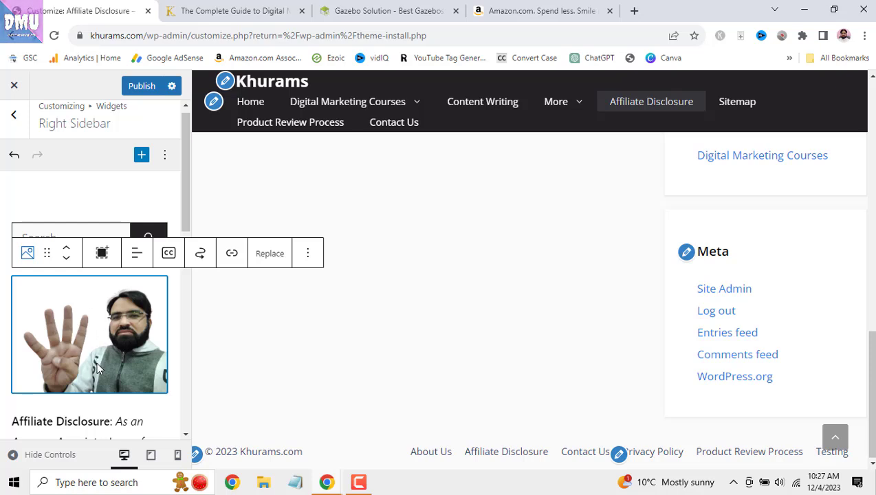
scroll(96, 369, down, 1)
scroll(92, 370, down, 1)
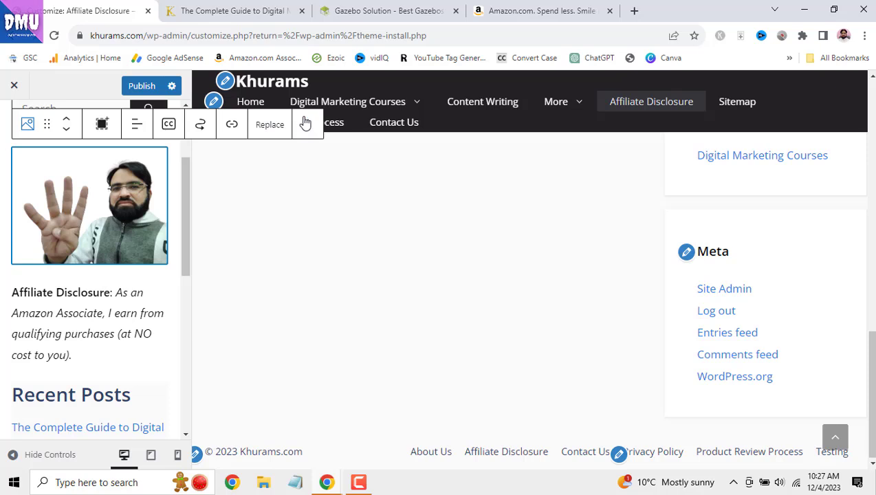
click(103, 128)
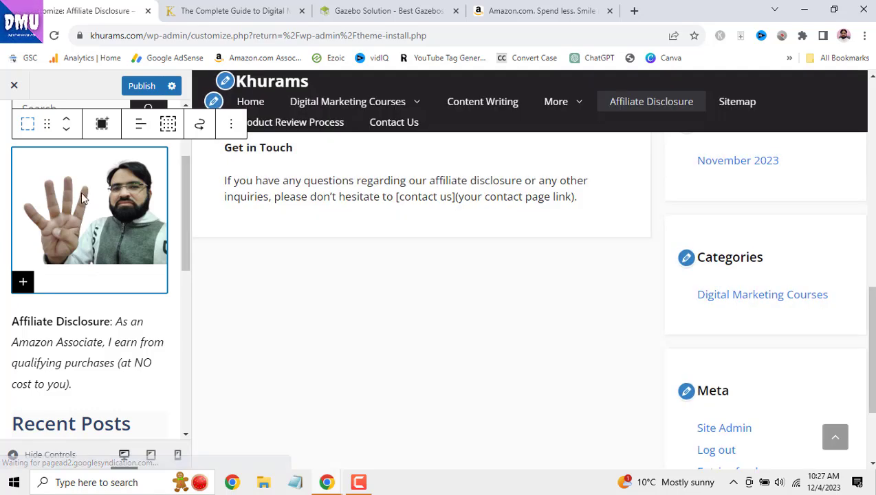
- Add a centred 'khuram' paragraph beneath the sidebar image
click(24, 282)
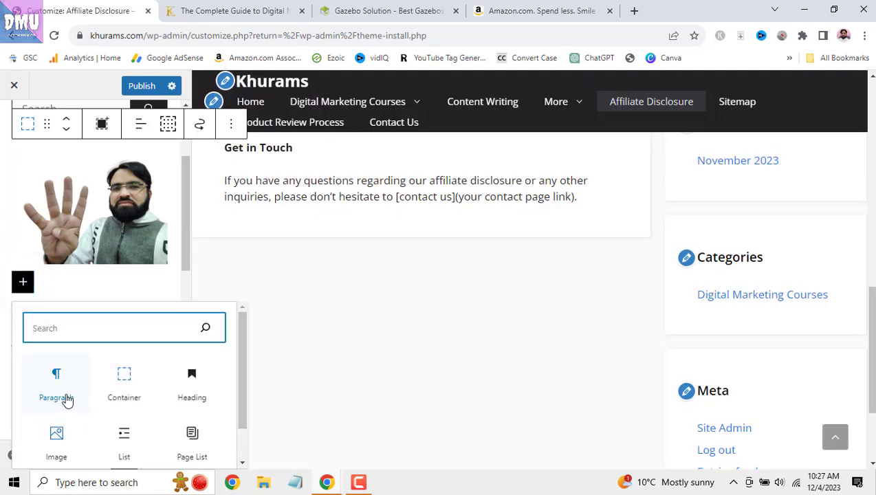
click(66, 398)
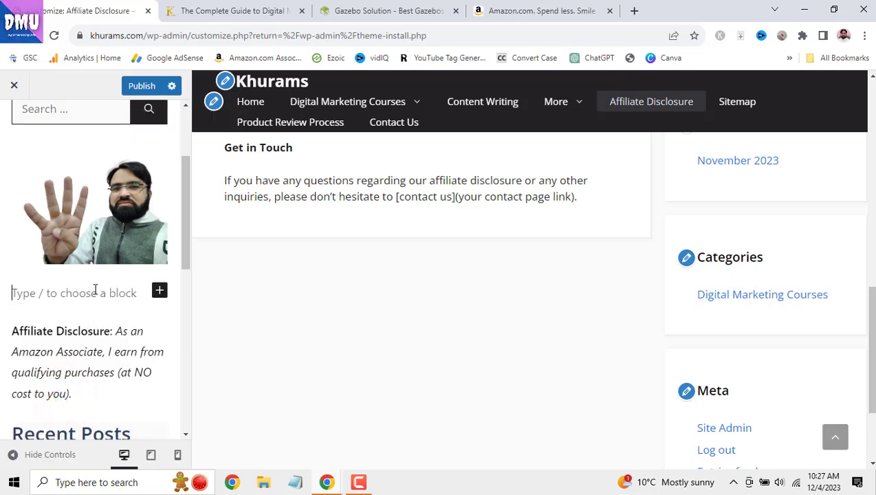
text(kh)
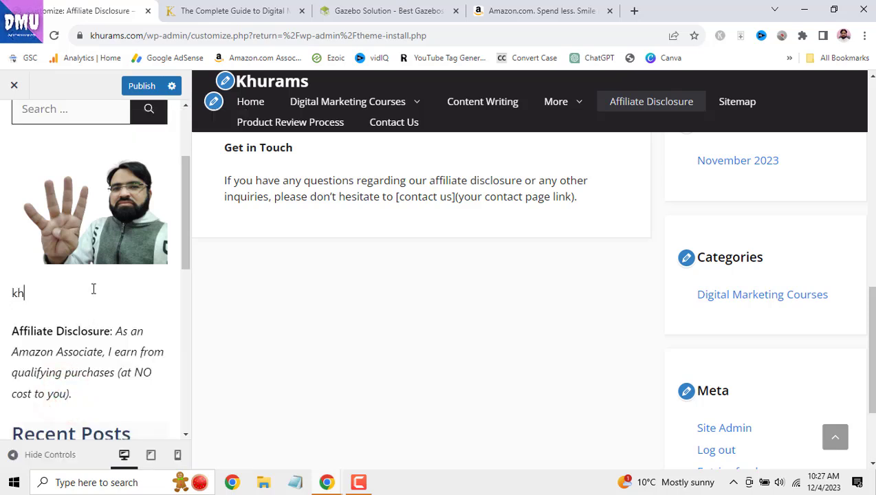
text(uram)
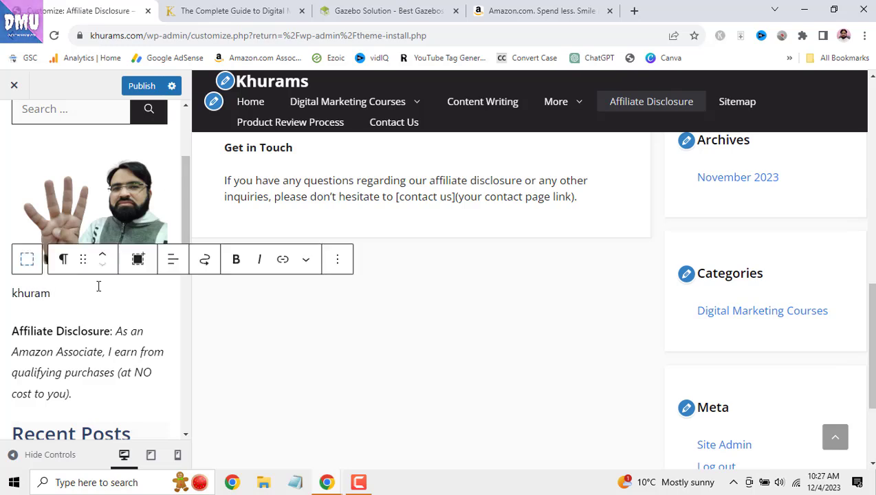
scroll(804, 315, up, 6)
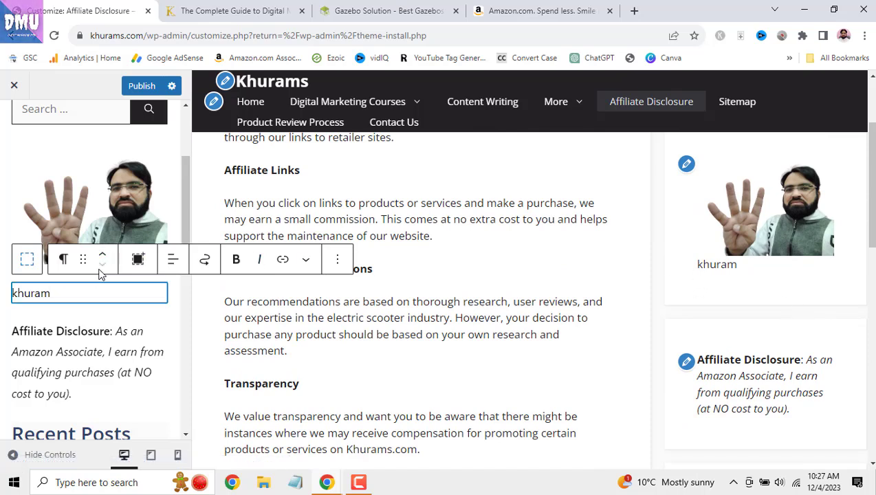
click(173, 264)
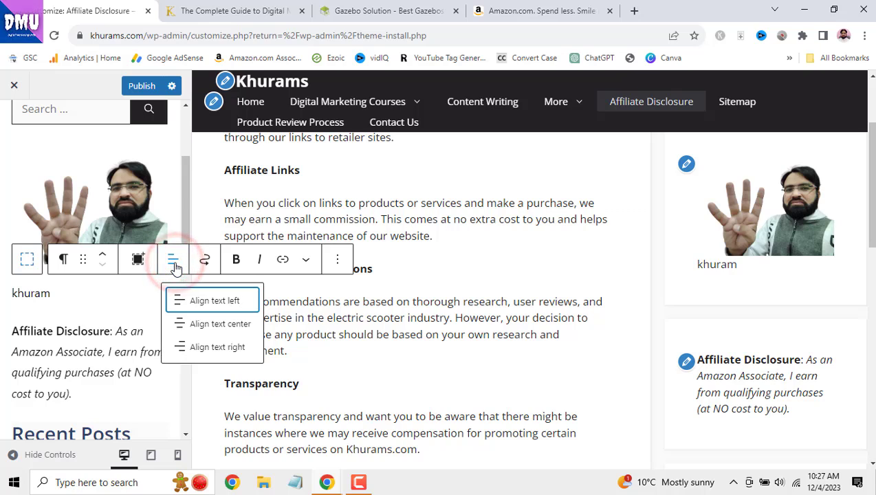
click(180, 324)
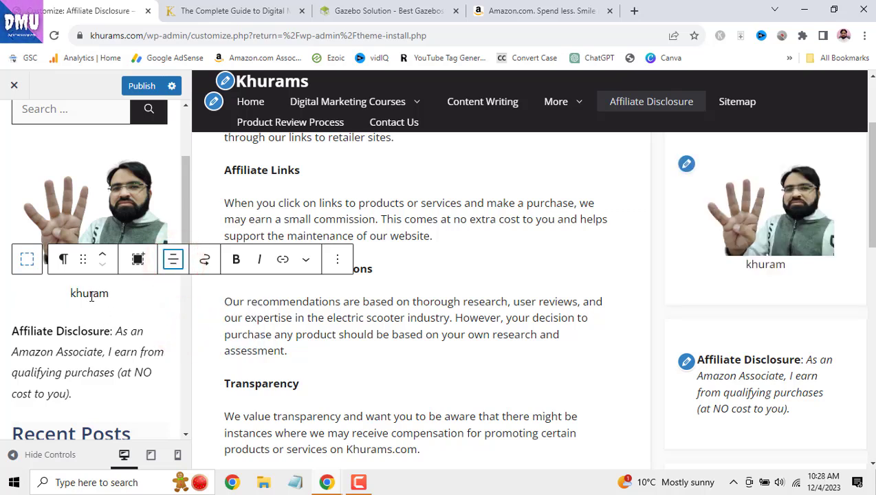
- Make the khuram caption bold and italic, and link it to khurams.com
click(208, 261)
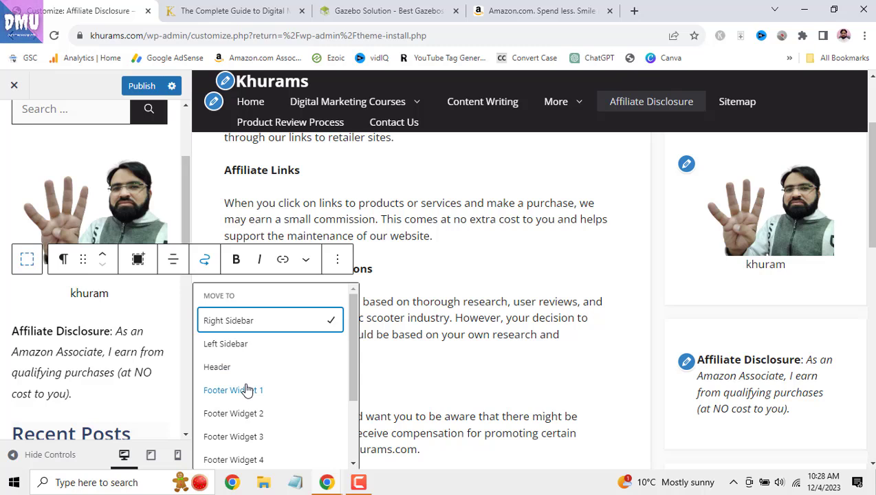
click(236, 263)
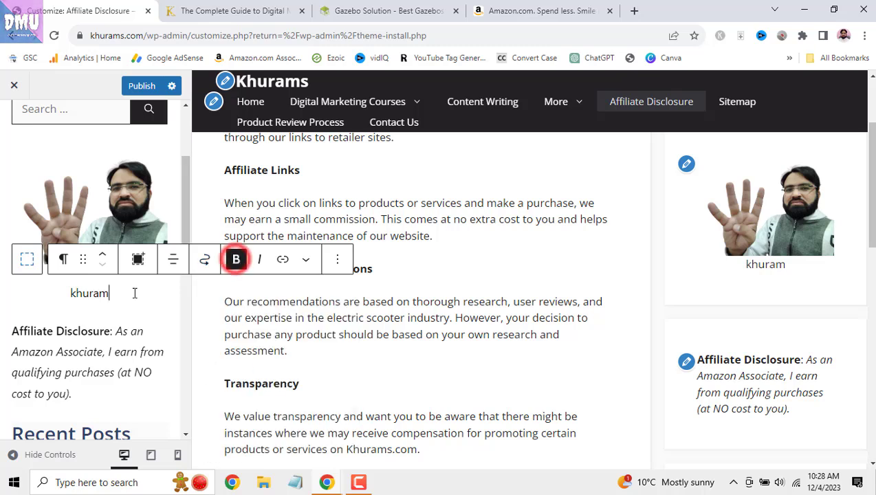
double_click(104, 294)
click(236, 264)
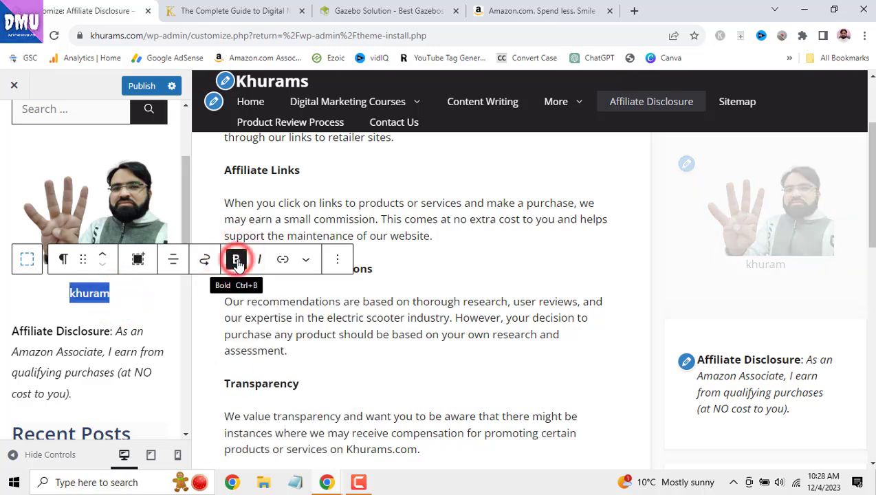
click(262, 264)
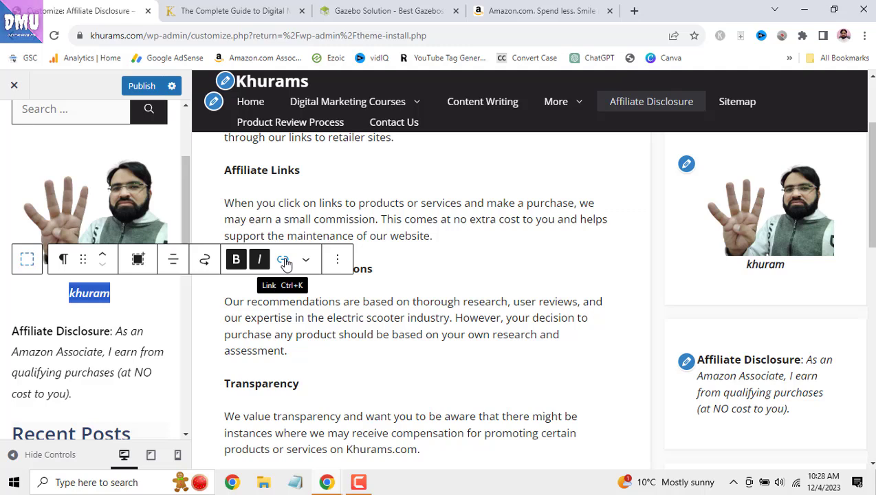
click(284, 262)
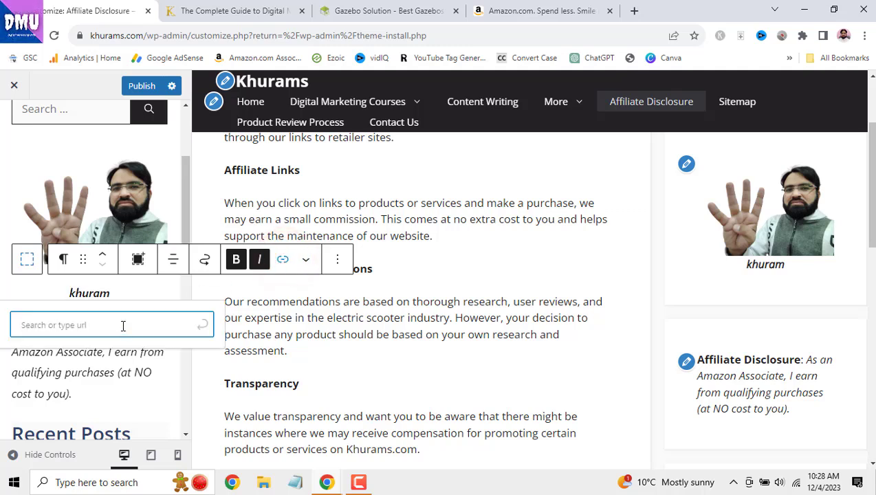
text(khur)
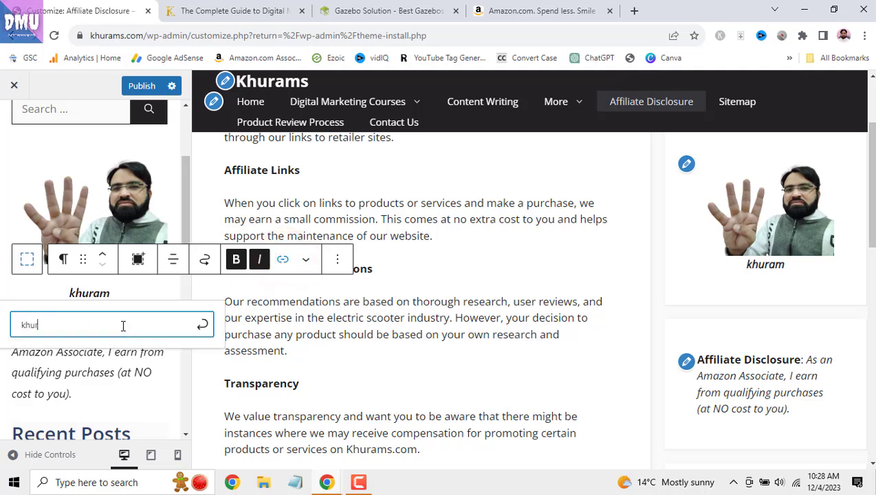
text(ams.com)
click(202, 324)
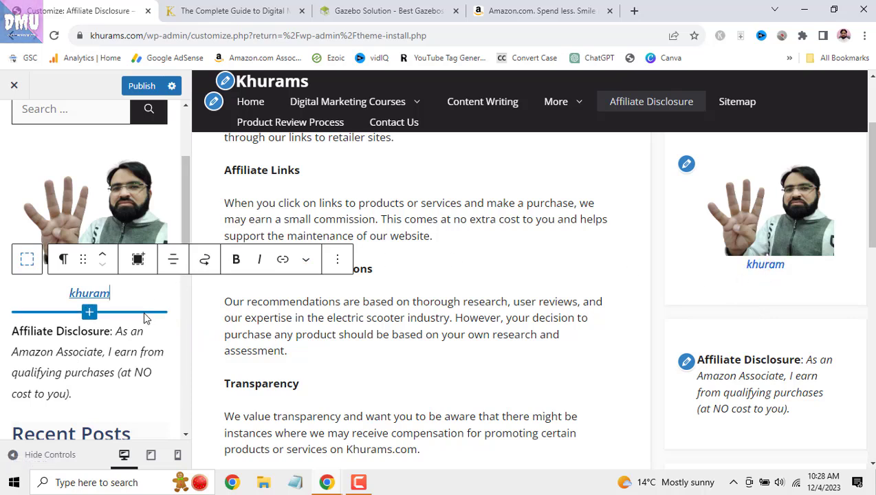
- Delete the khuram caption paragraph
click(306, 261)
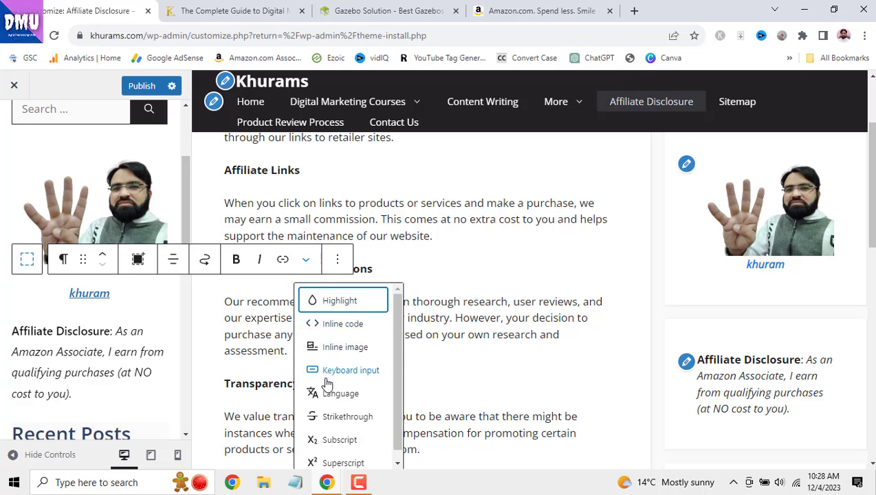
click(337, 265)
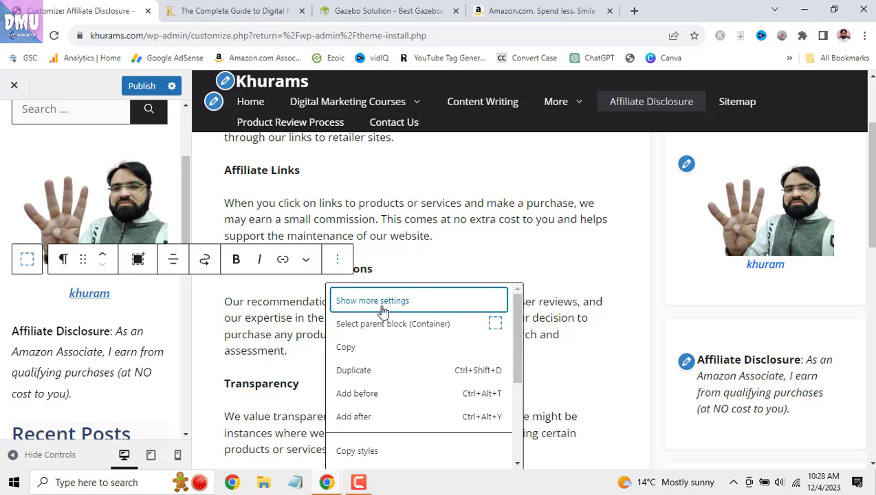
scroll(390, 378, down, 3)
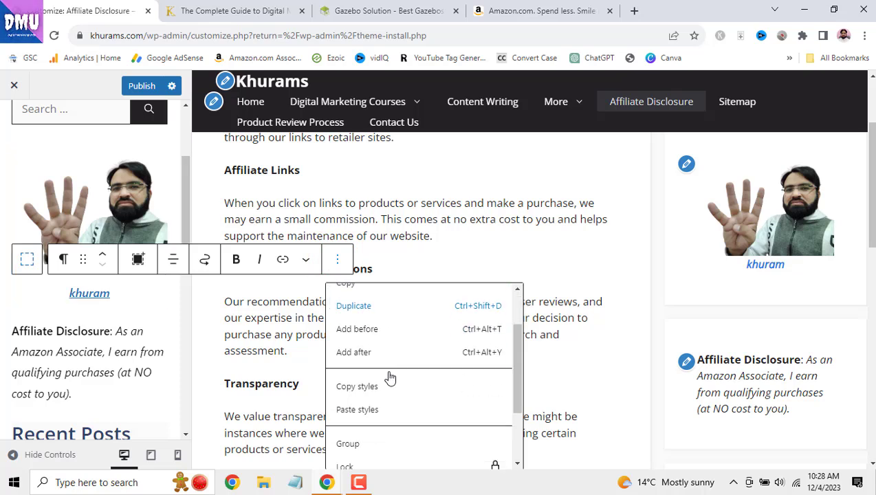
scroll(388, 428, down, 1)
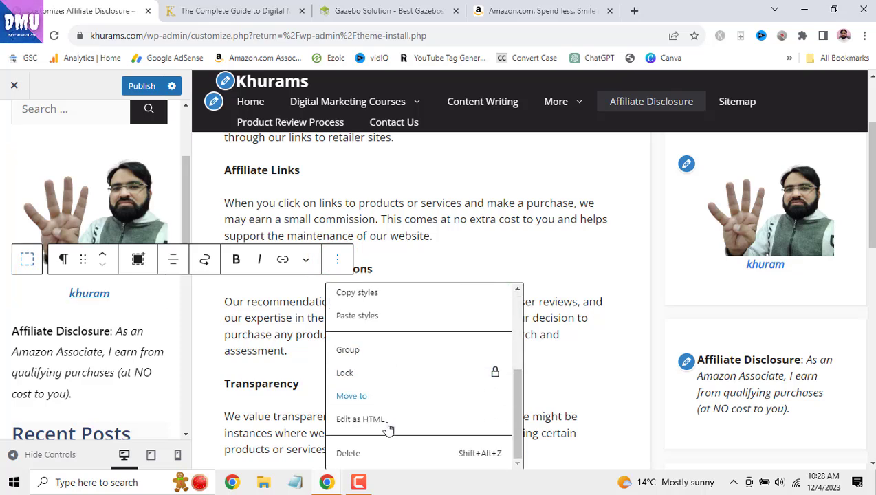
click(347, 454)
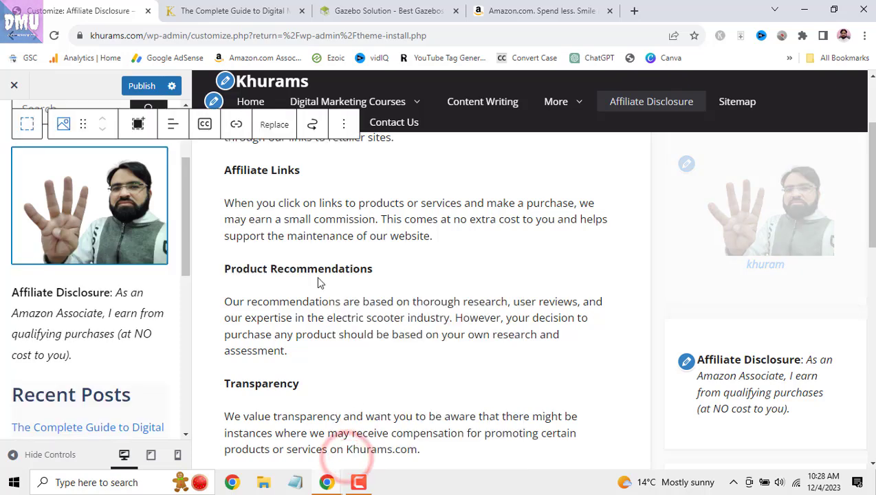
- Delete the image from the Right Sidebar container
click(343, 124)
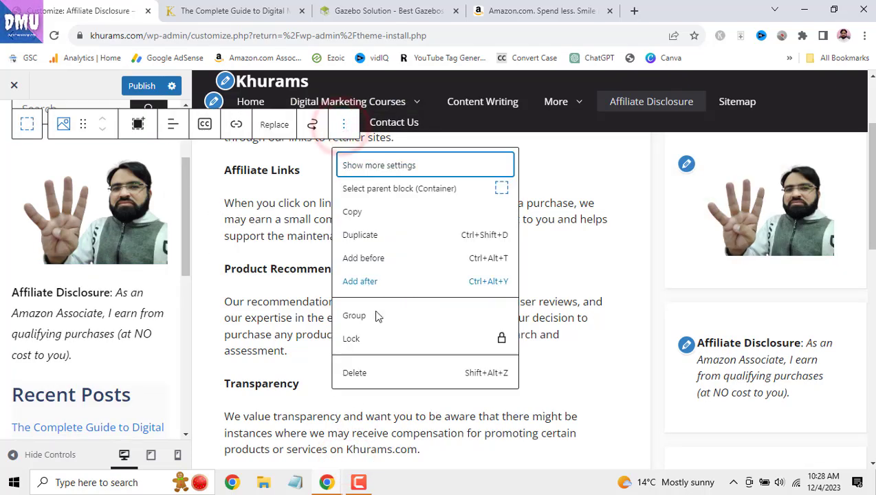
click(356, 373)
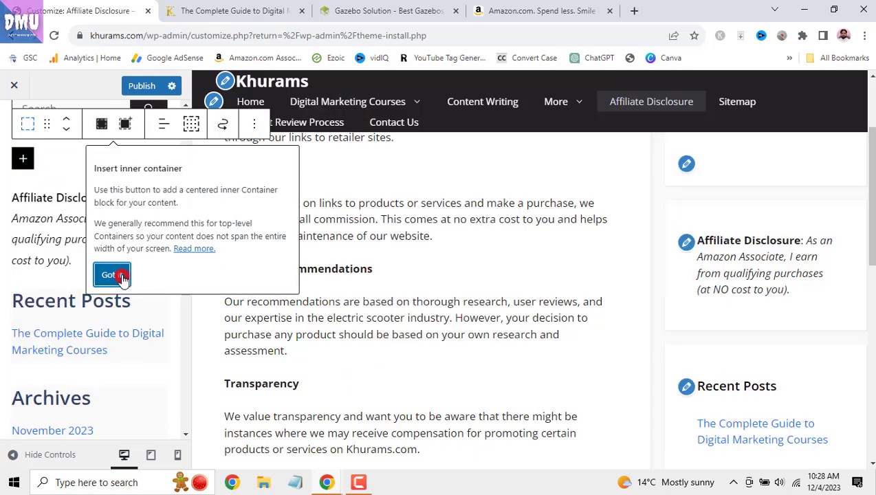
click(123, 277)
click(172, 183)
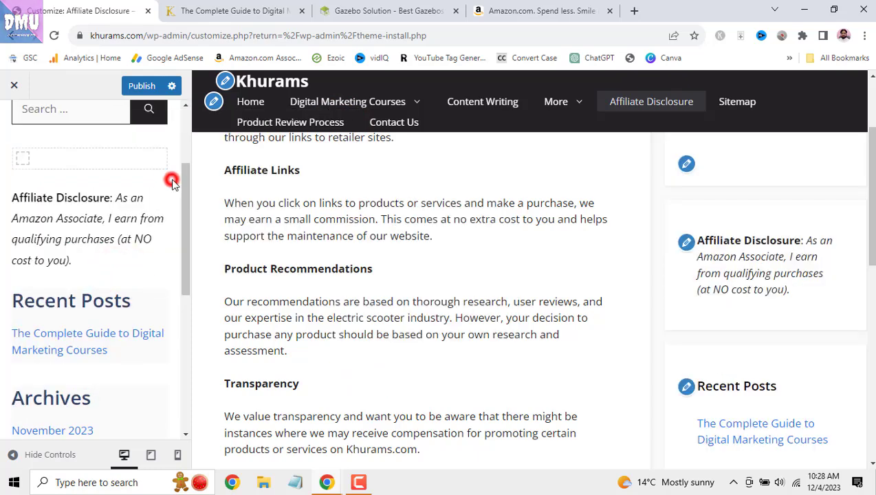
- Delete the leftover empty container and publish the Right Sidebar change
click(98, 158)
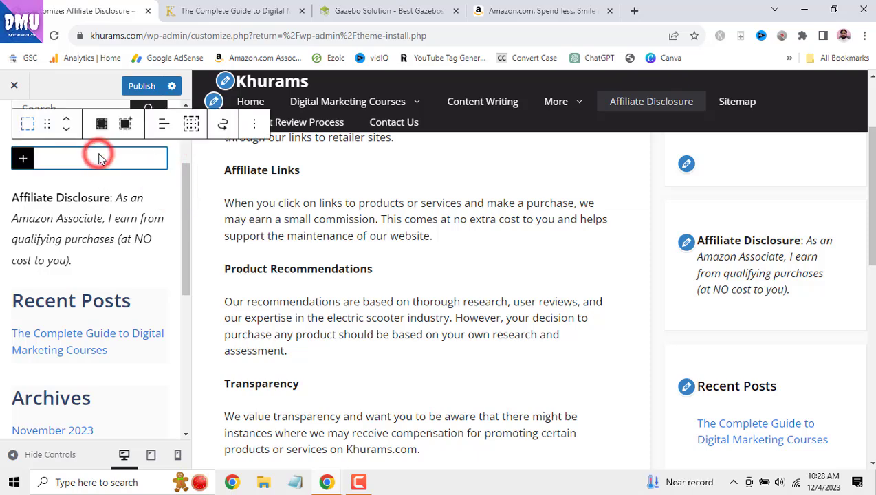
click(254, 124)
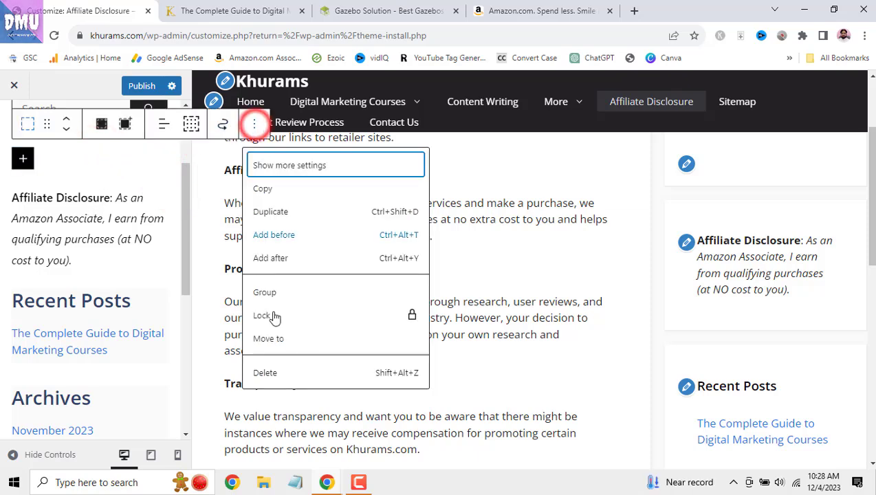
click(279, 373)
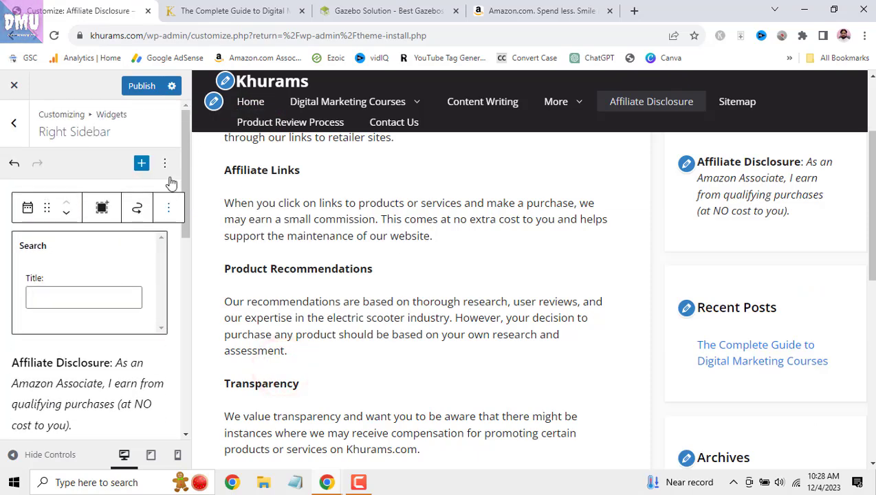
click(143, 87)
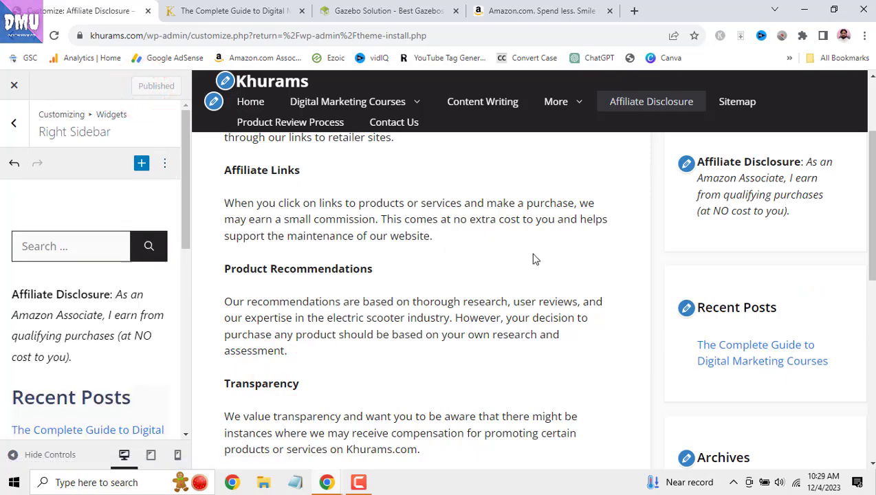
drag(873, 168, 187, 112)
- Open the Footer Widget 1 area from the widget areas list
click(14, 122)
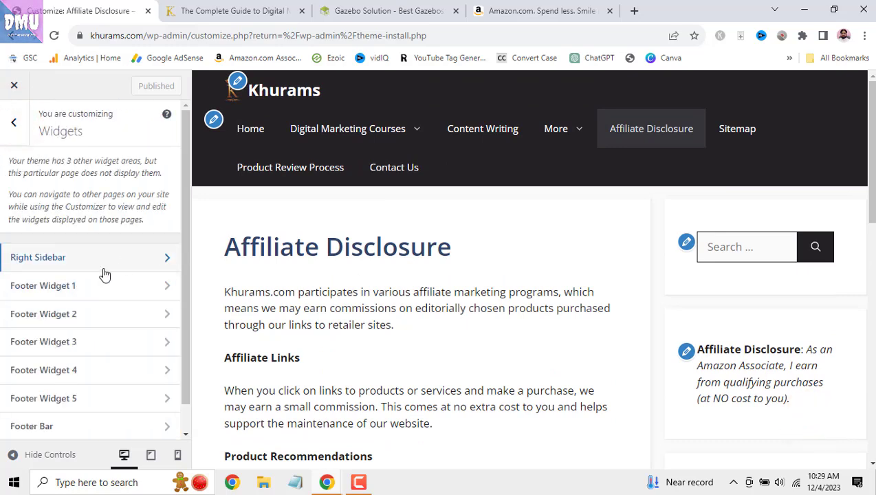
drag(873, 143, 870, 439)
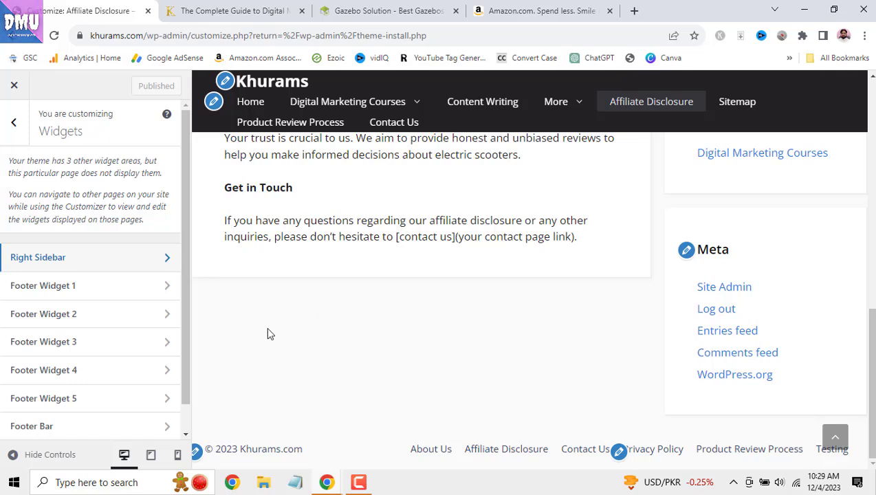
click(162, 288)
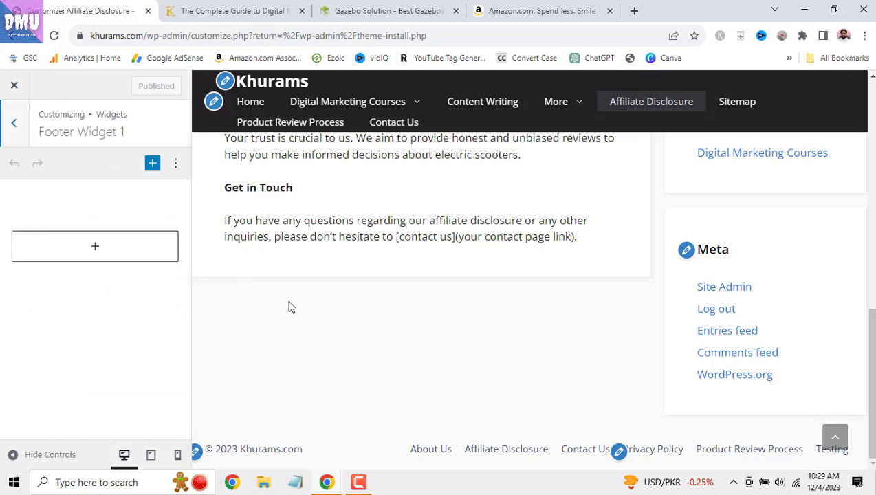
click(540, 11)
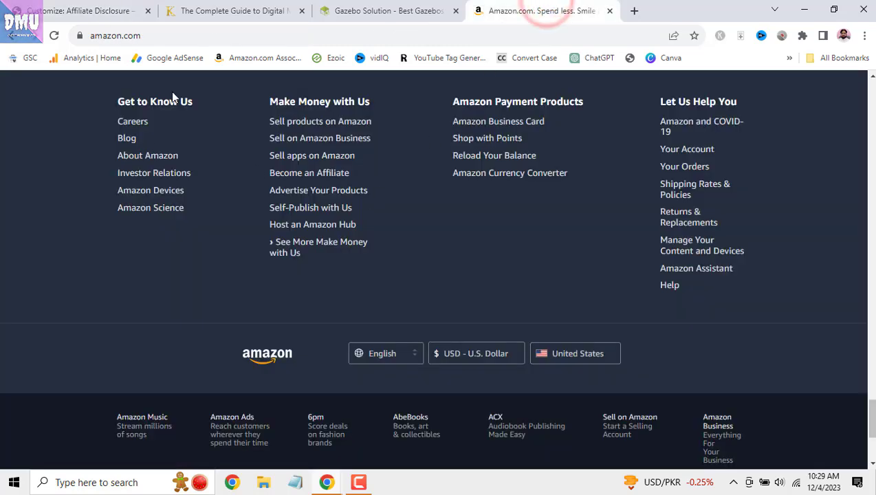
click(93, 8)
- Insert a Page List block into Footer Widget 1, publish, and open Footer Bar
click(94, 249)
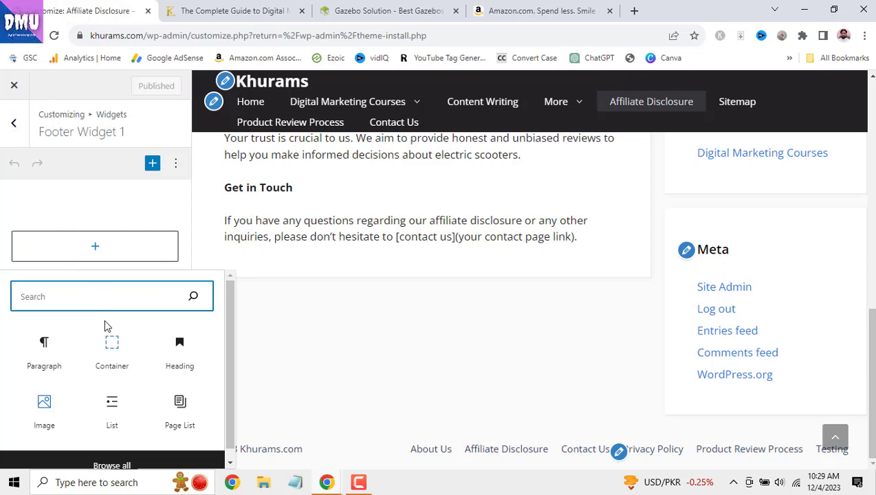
click(180, 411)
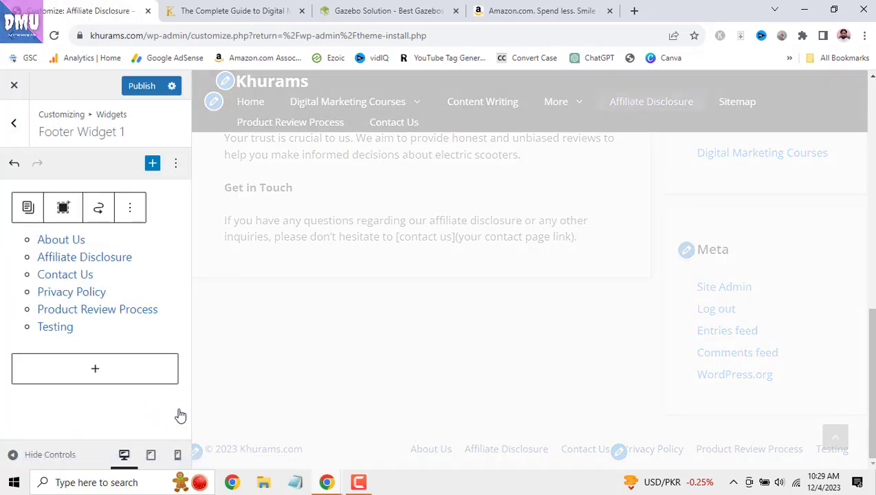
scroll(547, 333, down, 3)
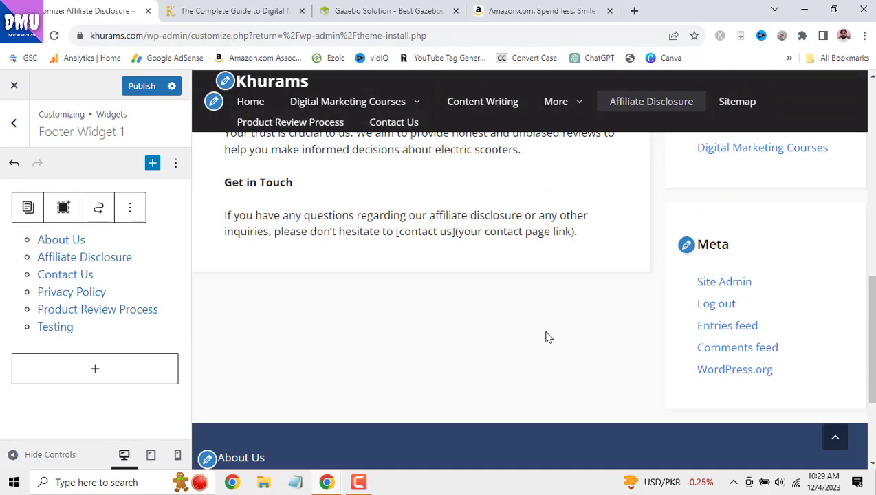
scroll(523, 335, down, 1)
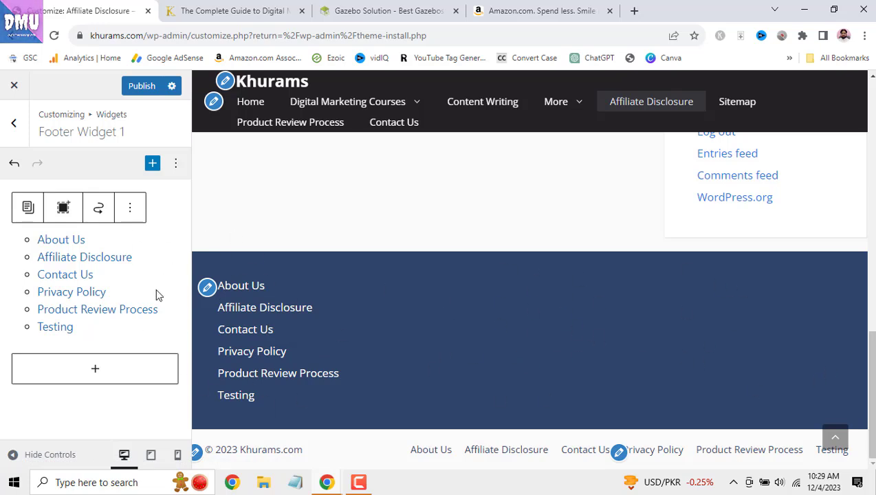
click(139, 88)
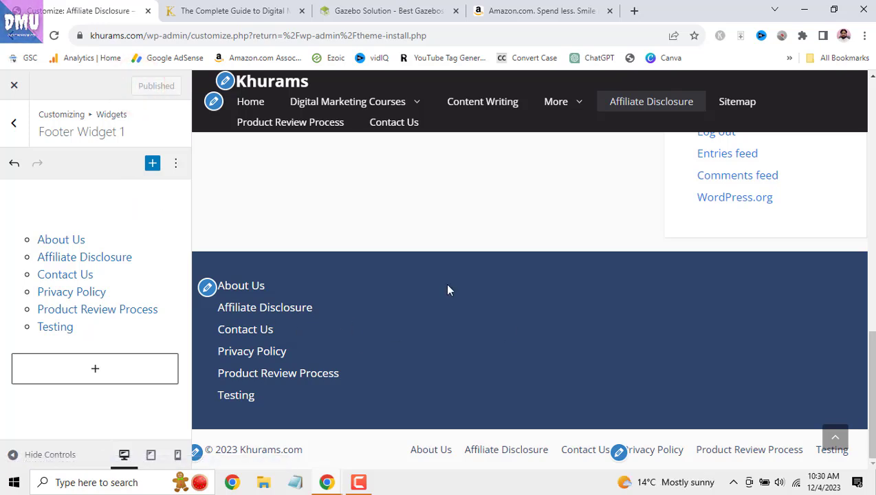
click(14, 124)
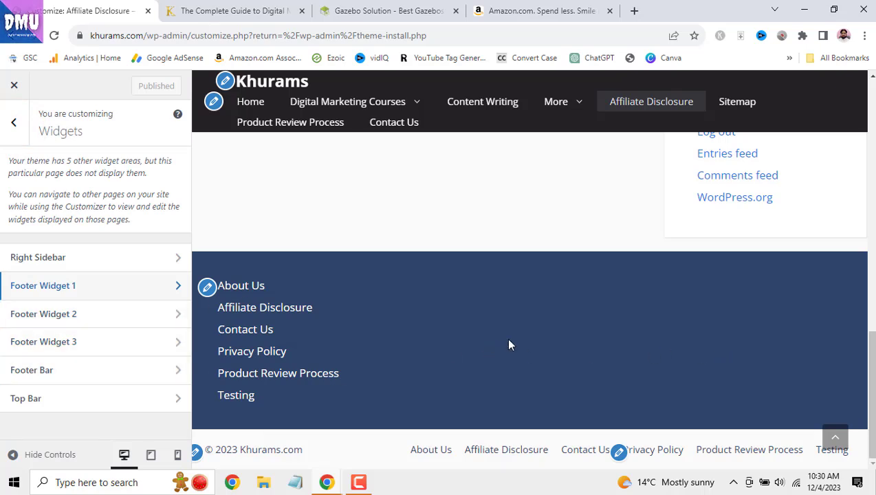
click(153, 370)
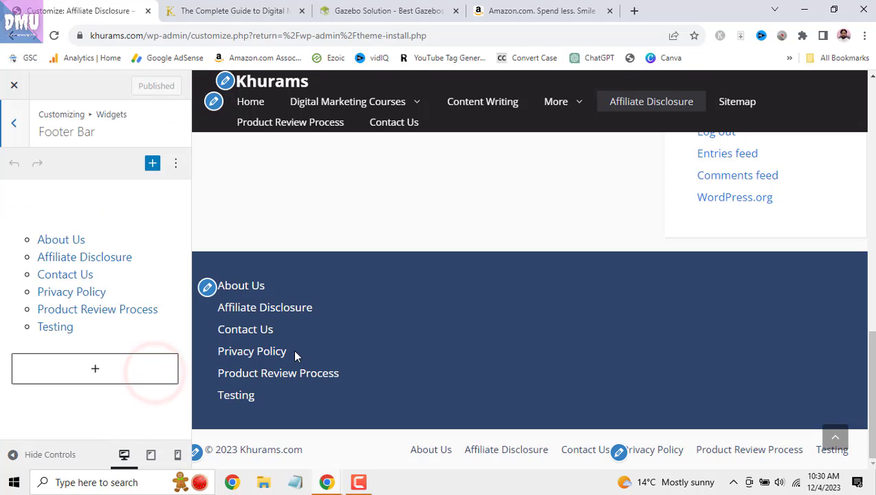
- Transform the Footer Bar's Page List block into an empty block, then return to Widgets
click(148, 263)
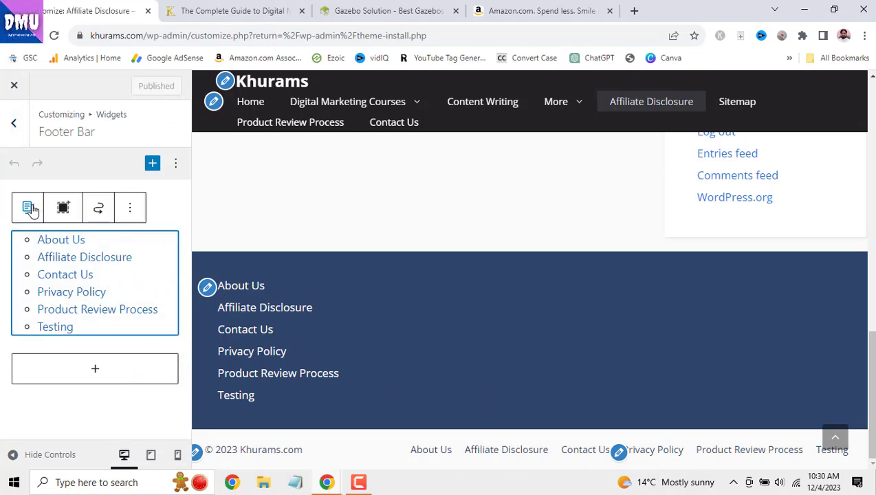
click(29, 209)
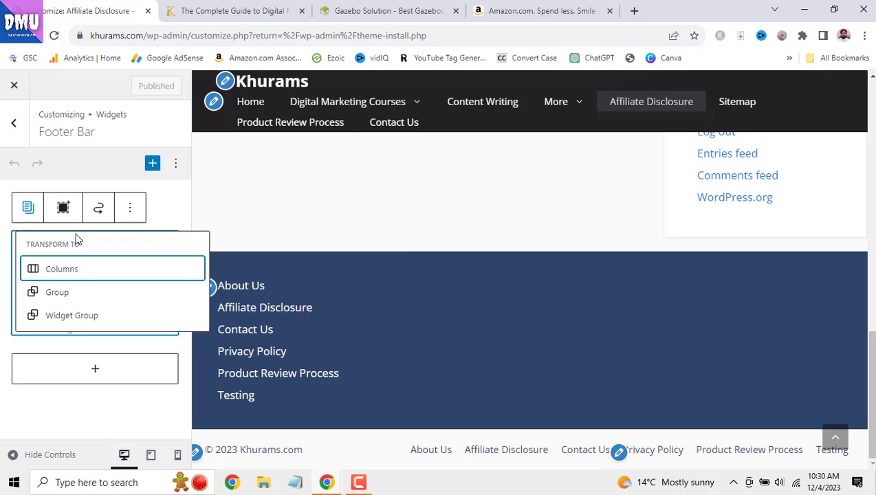
click(66, 208)
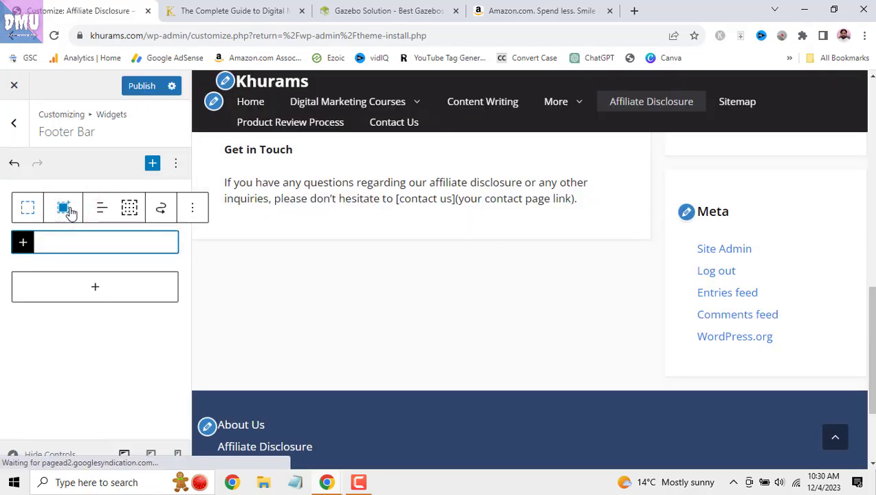
scroll(300, 408, down, 1)
scroll(300, 409, down, 3)
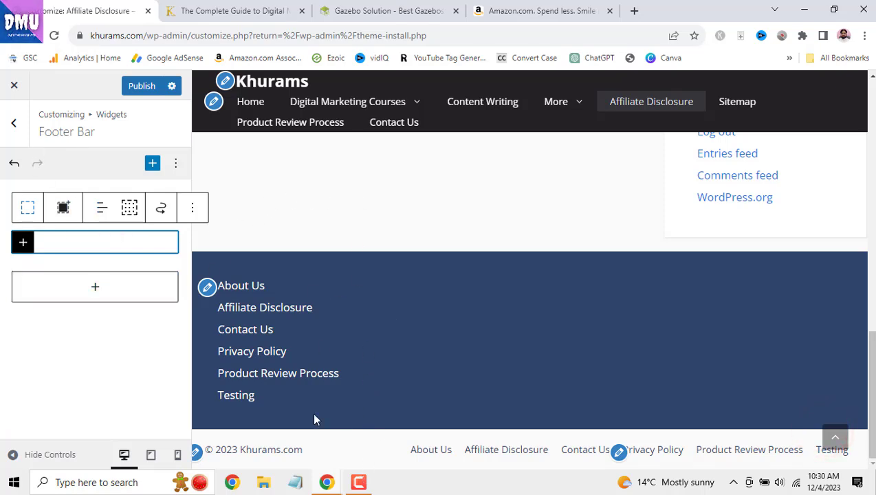
click(619, 453)
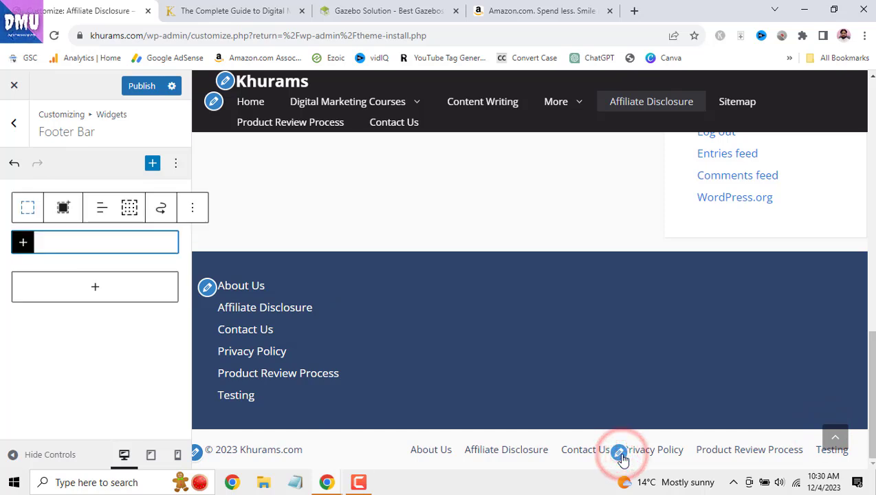
click(619, 453)
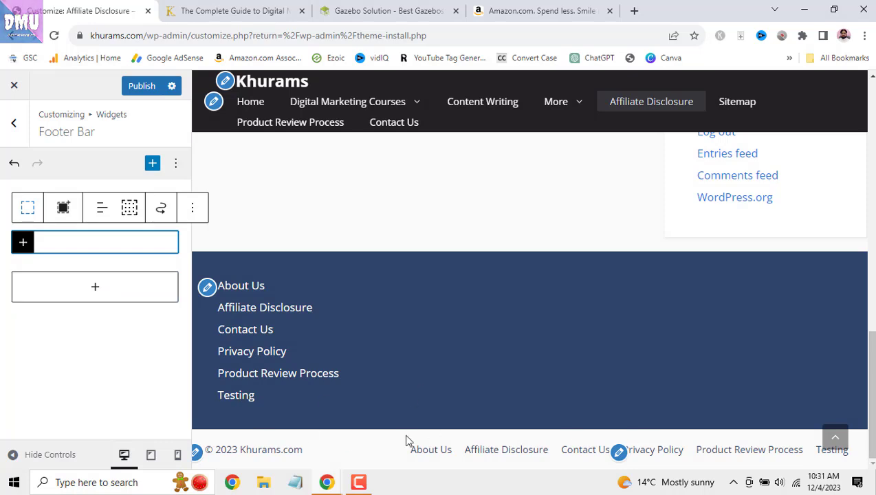
click(13, 122)
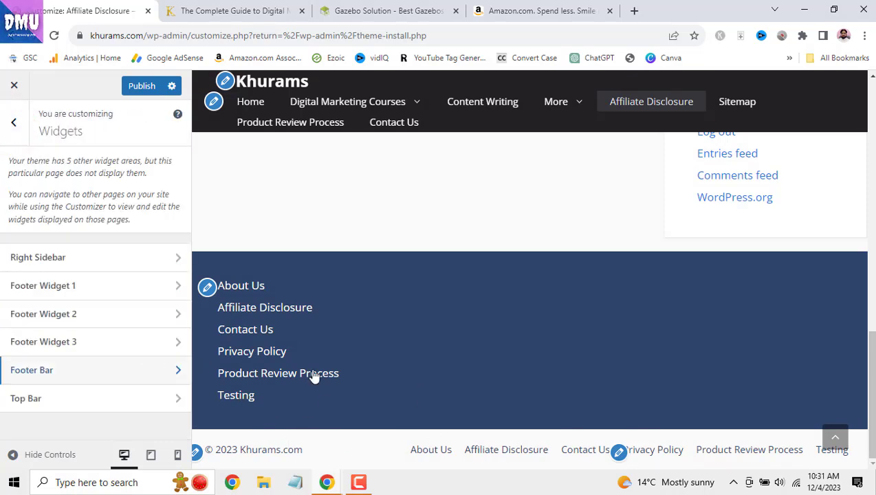
- Insert a Container block holding an empty Paragraph into the Top Bar area
click(131, 402)
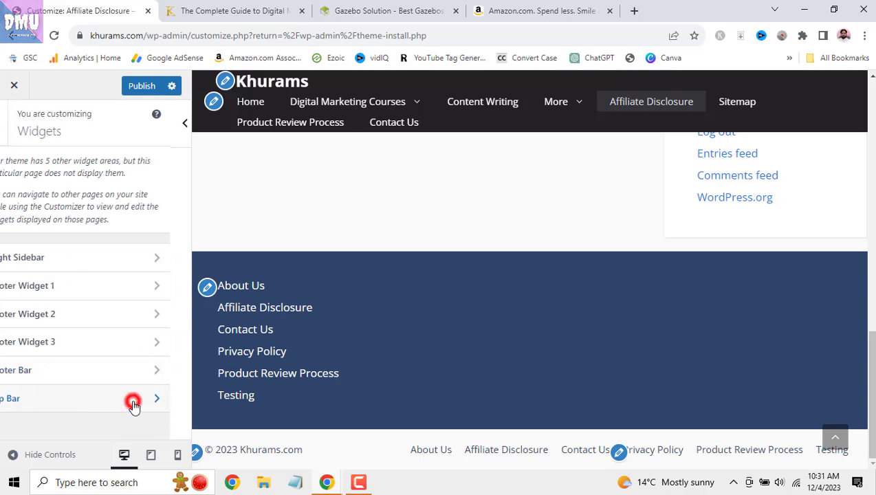
scroll(789, 307, up, 4)
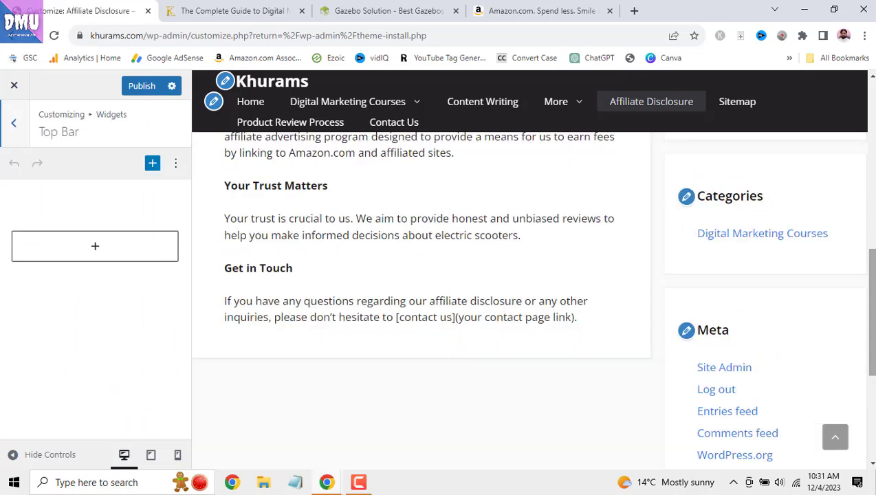
drag(872, 311, 851, 79)
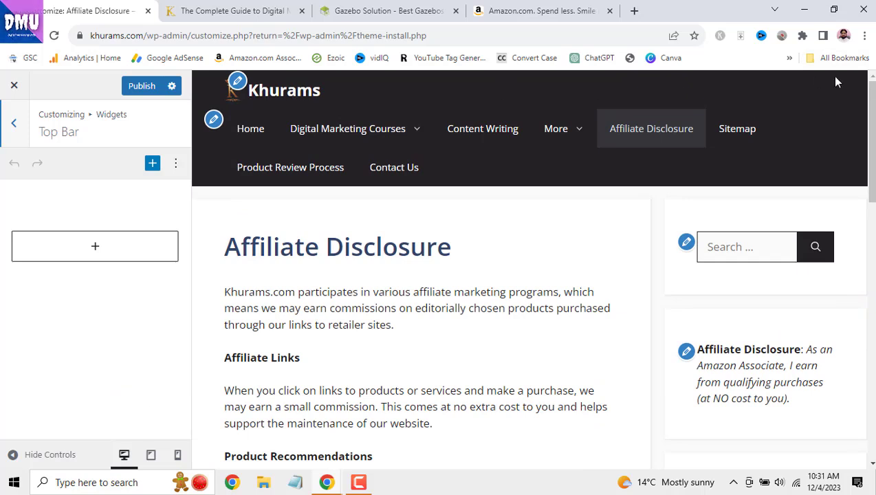
click(95, 256)
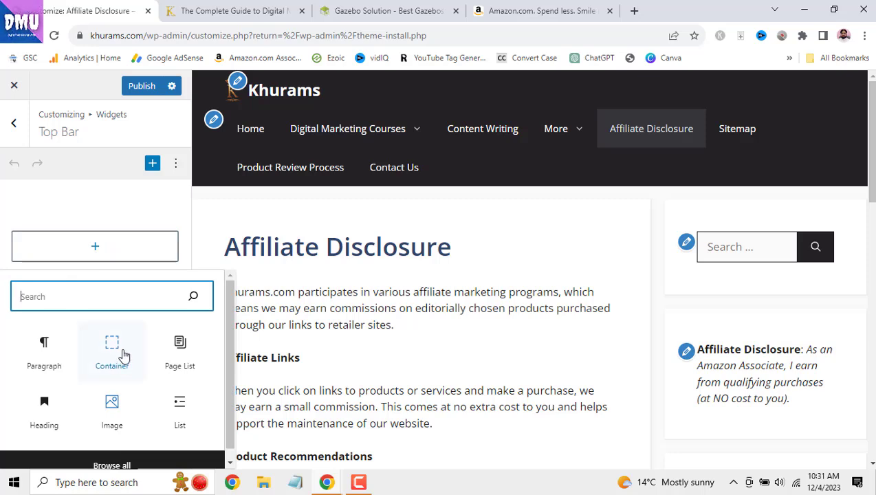
scroll(137, 378, down, 1)
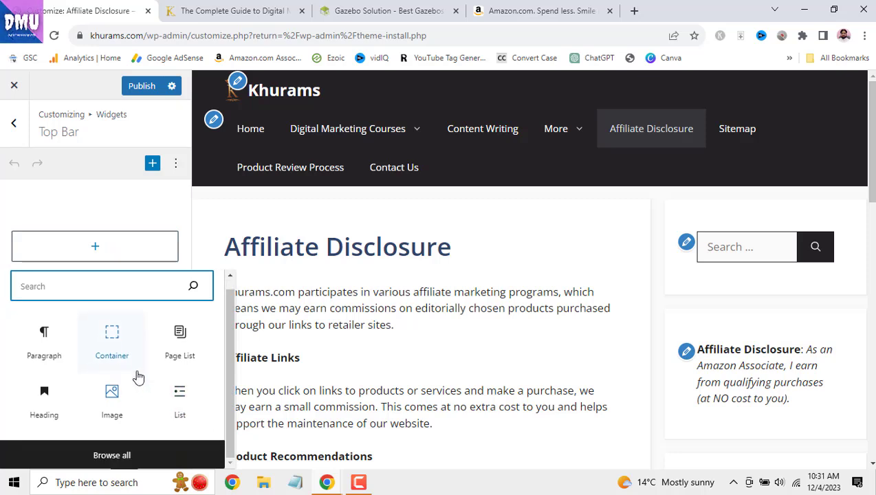
click(115, 339)
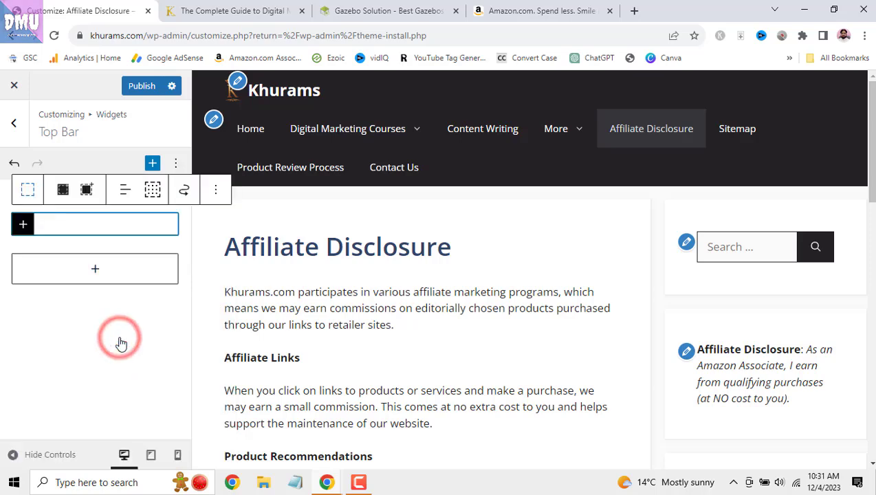
click(96, 228)
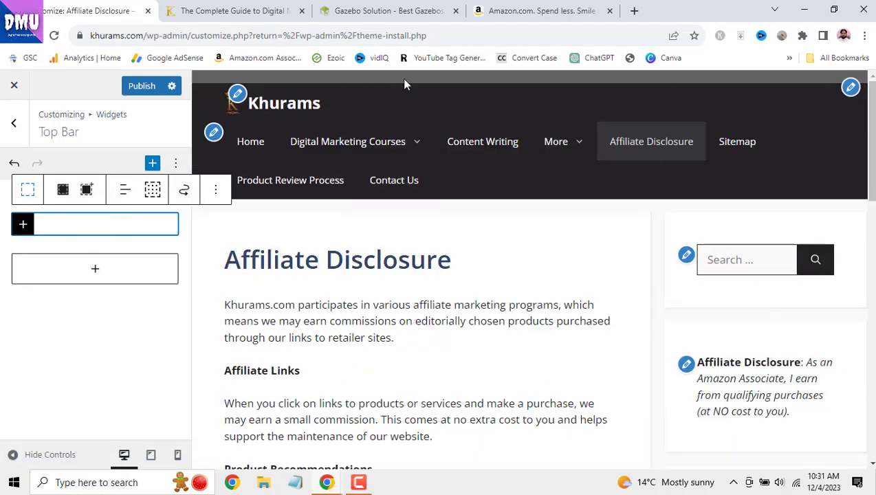
click(25, 225)
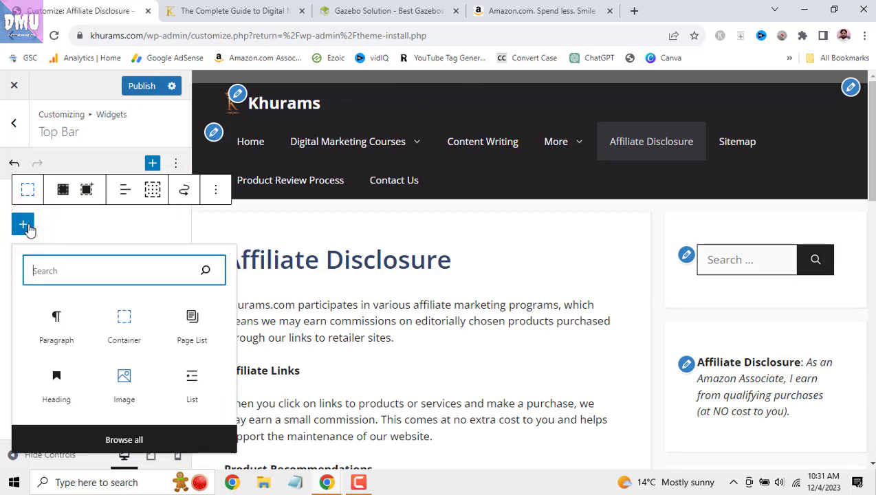
click(64, 322)
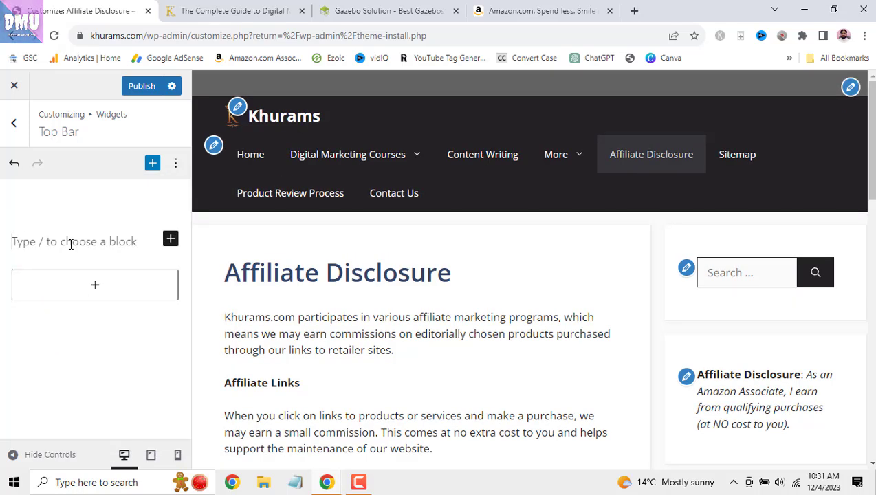
- Enter the WhatsApp contact number in the Top Bar, right-aligned and bold, and publish
text(Whatsa)
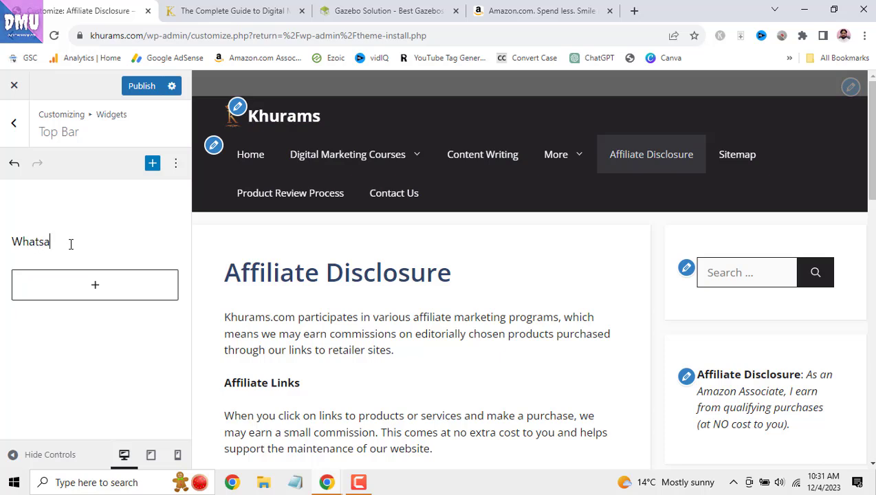
text(pp#)
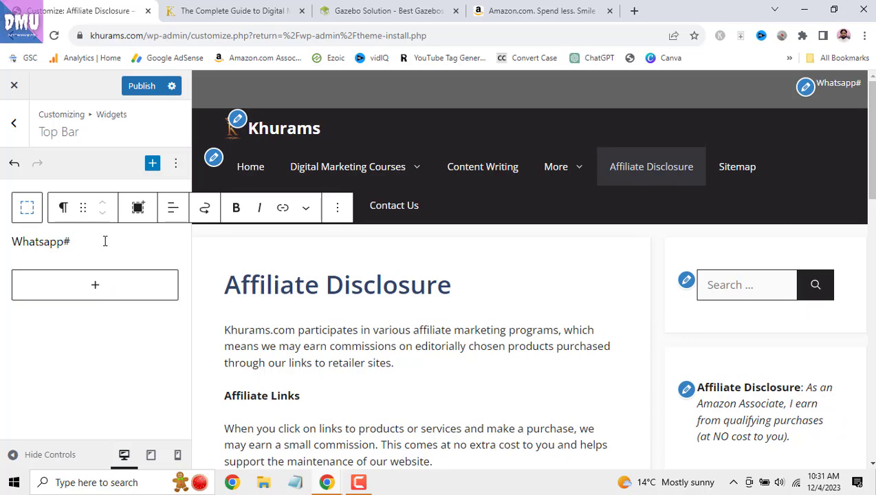
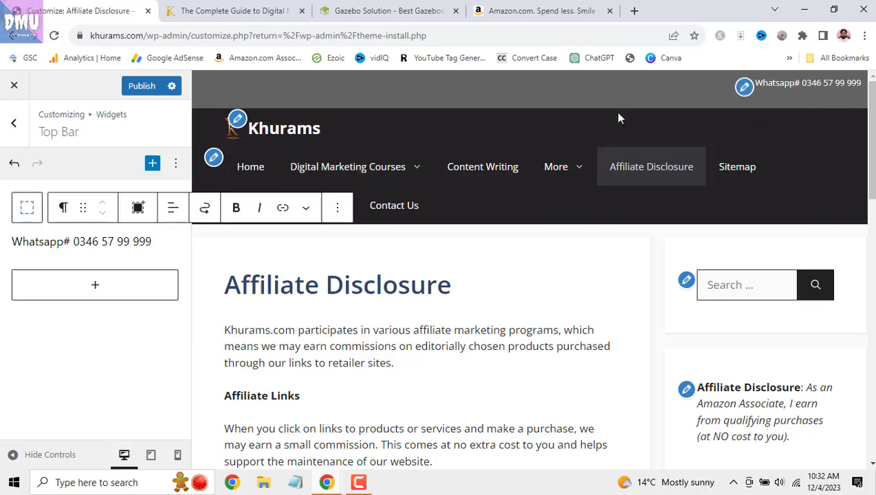
click(172, 207)
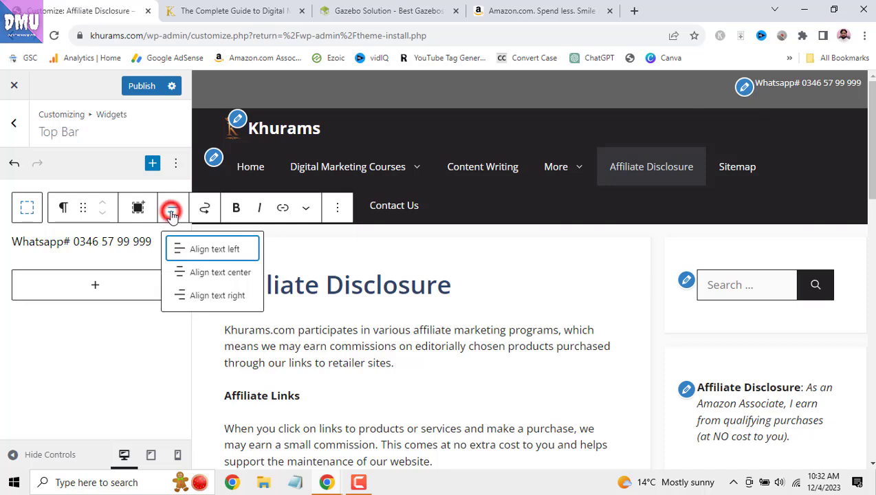
click(209, 274)
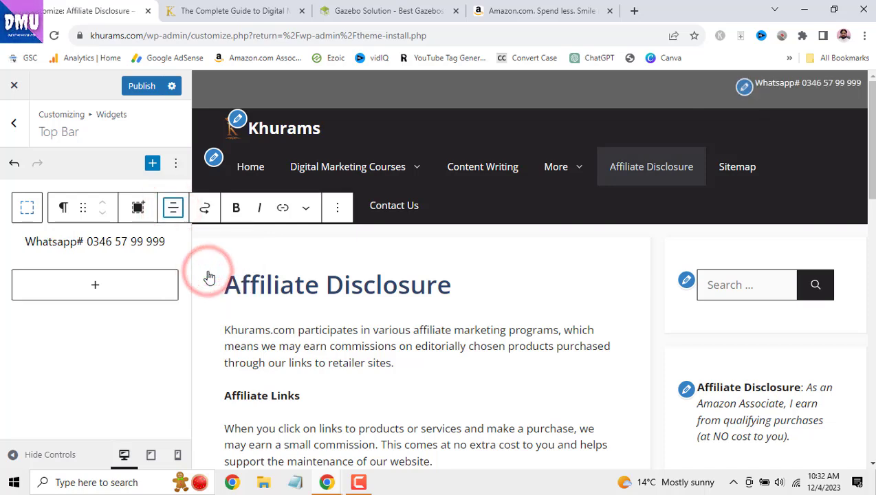
click(172, 207)
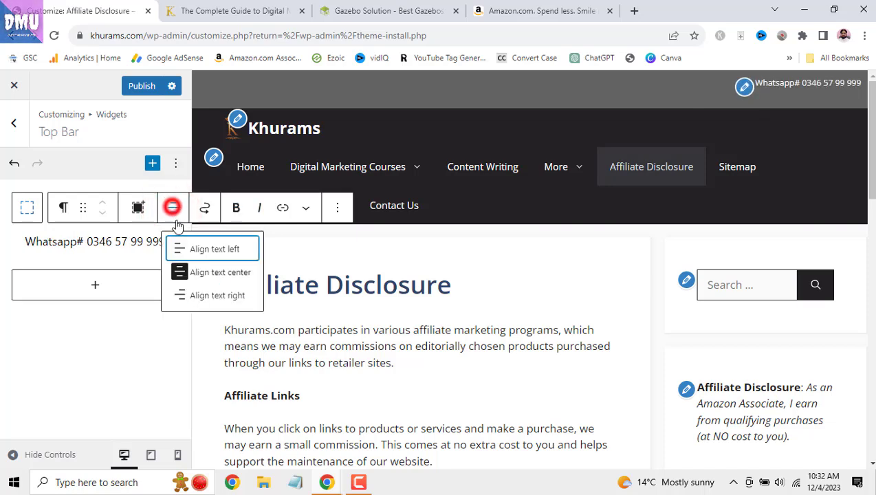
click(202, 297)
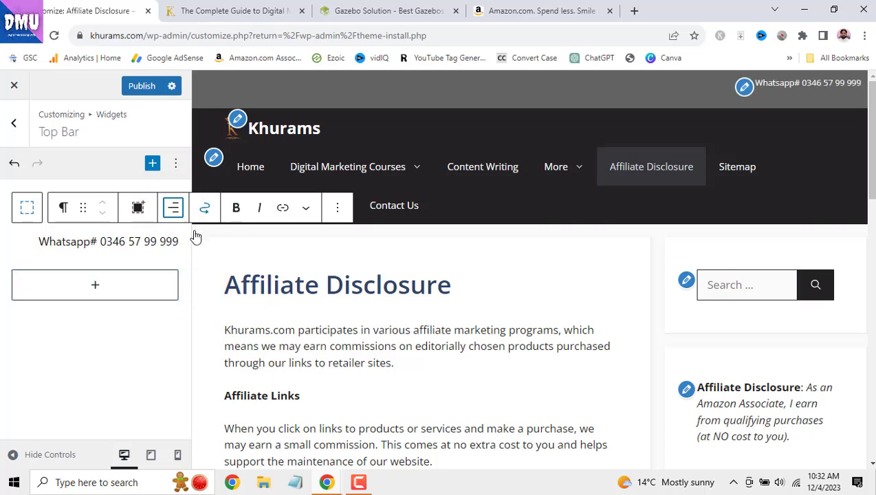
triple_click(122, 244)
click(237, 209)
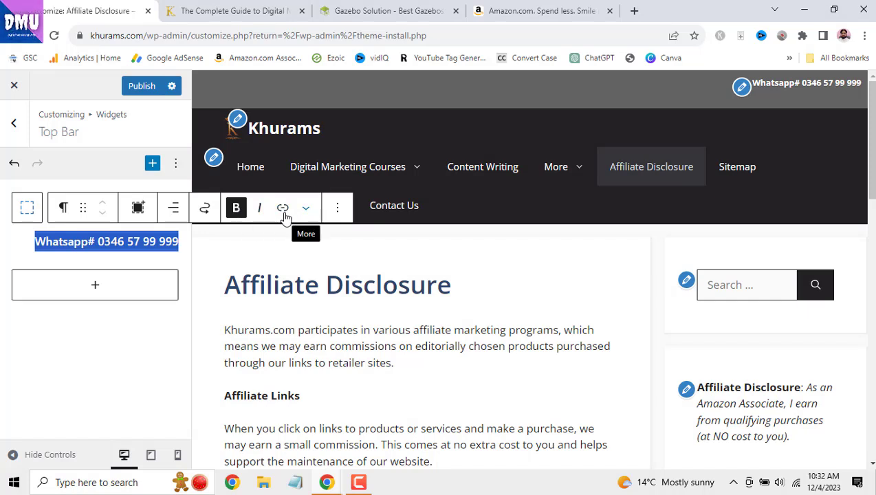
click(143, 88)
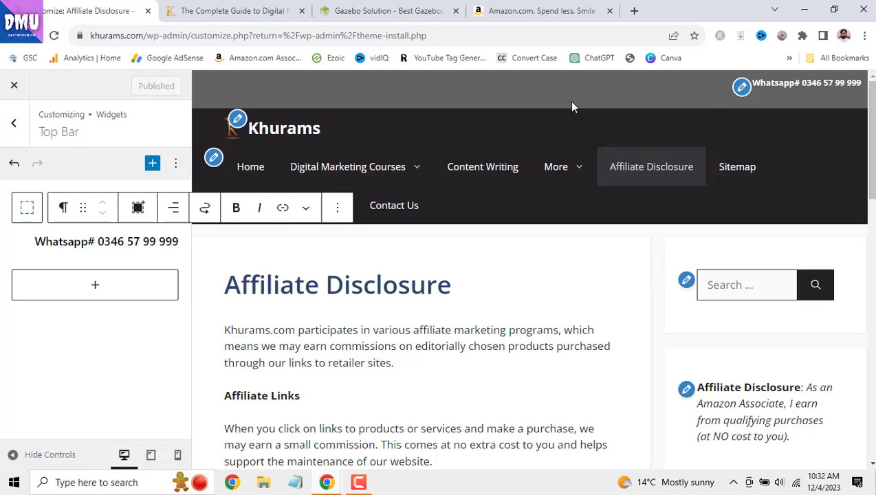
- Open Homepage Settings in the Customizer and load the Home page in the preview
click(17, 128)
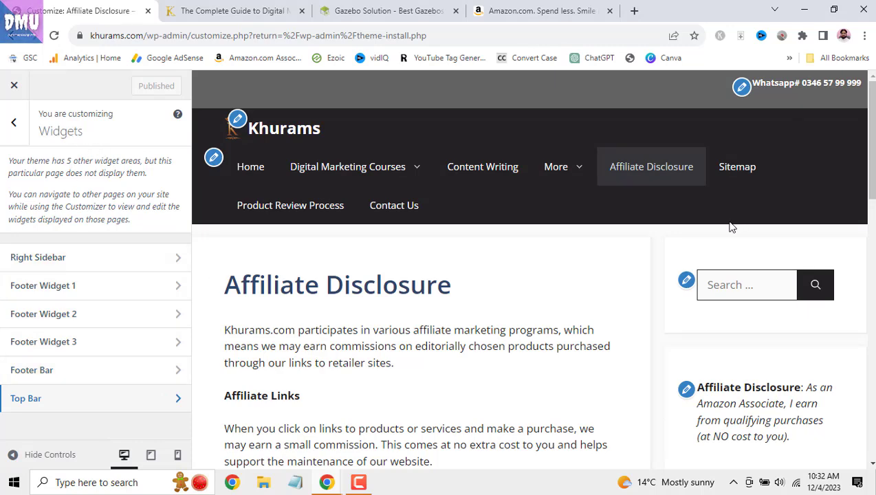
scroll(607, 318, down, 1)
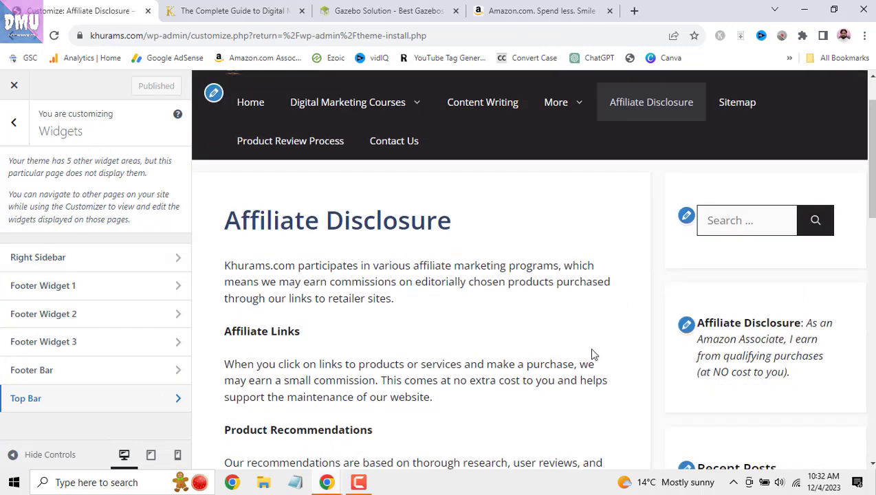
scroll(584, 362, down, 3)
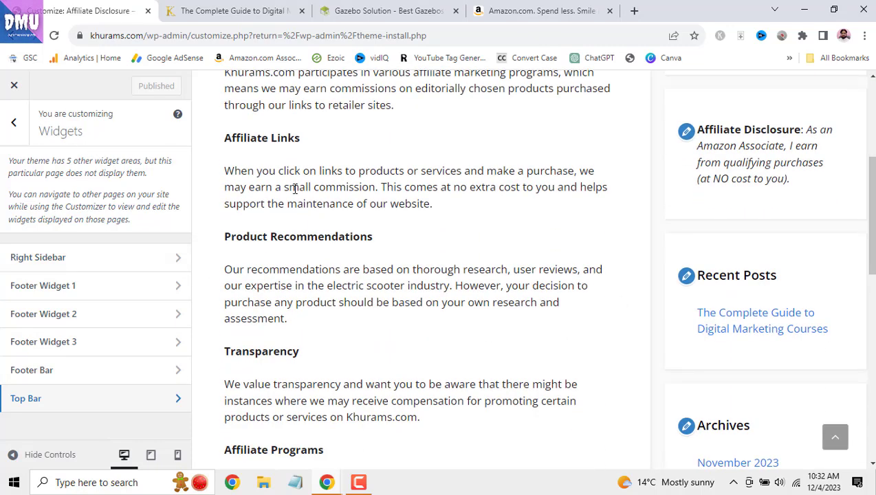
click(13, 123)
click(95, 395)
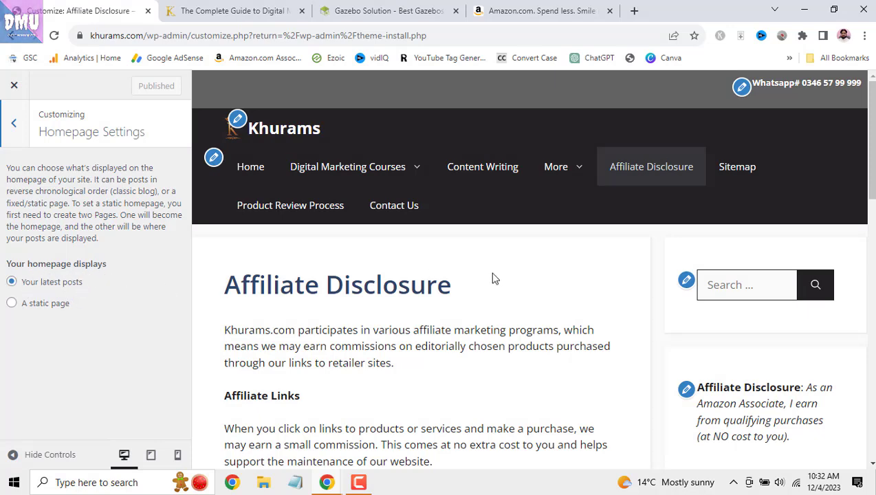
scroll(492, 277, down, 1)
click(249, 102)
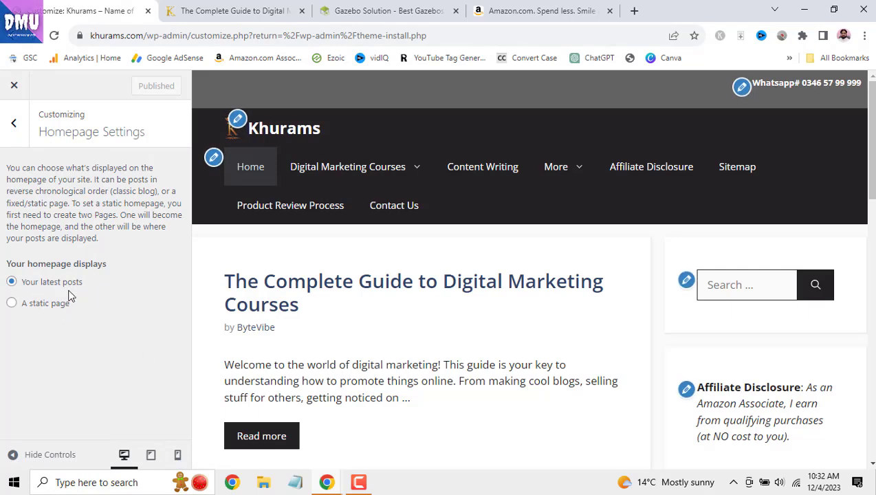
scroll(437, 320, down, 3)
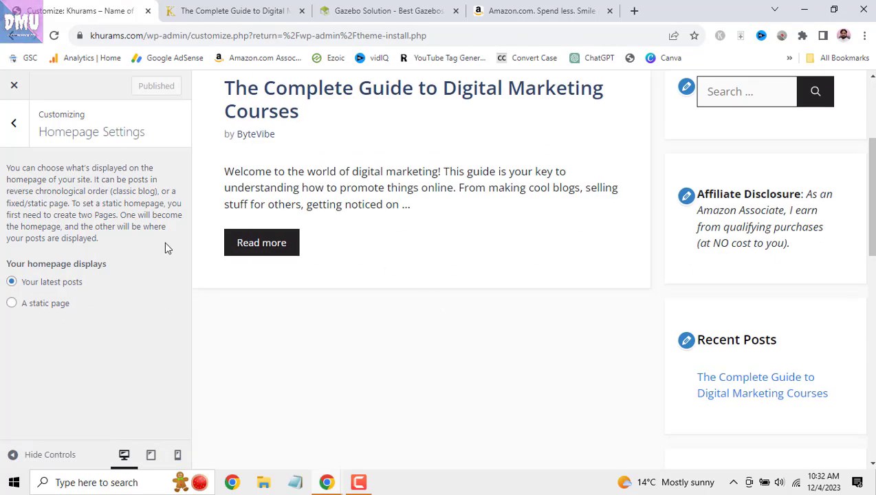
- Set the homepage display to 'A static page', leaving the Homepage page unchosen
click(11, 303)
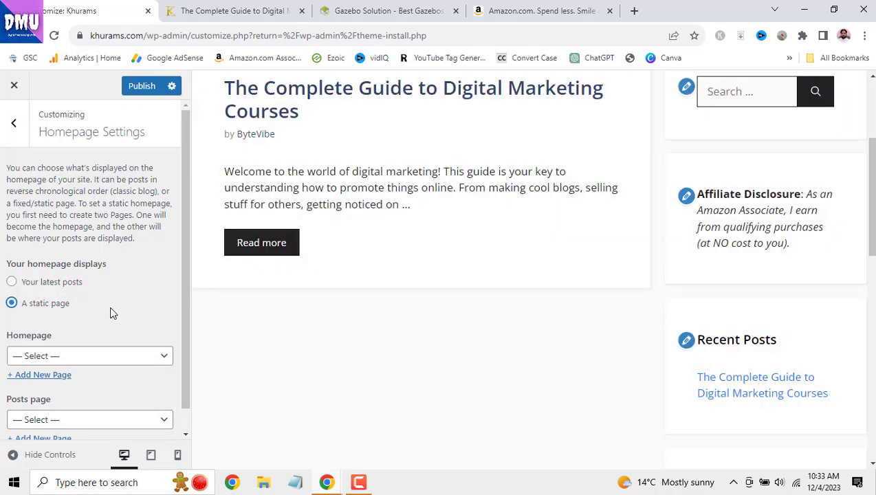
scroll(110, 310, down, 1)
click(114, 335)
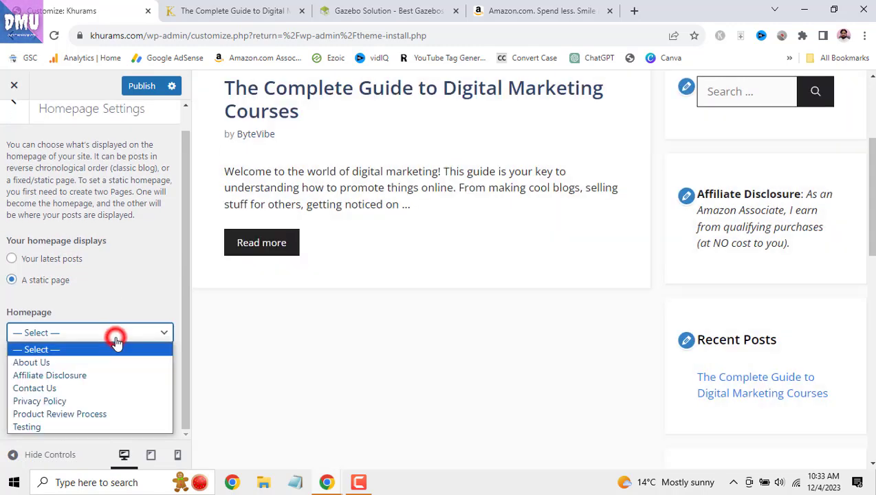
click(134, 300)
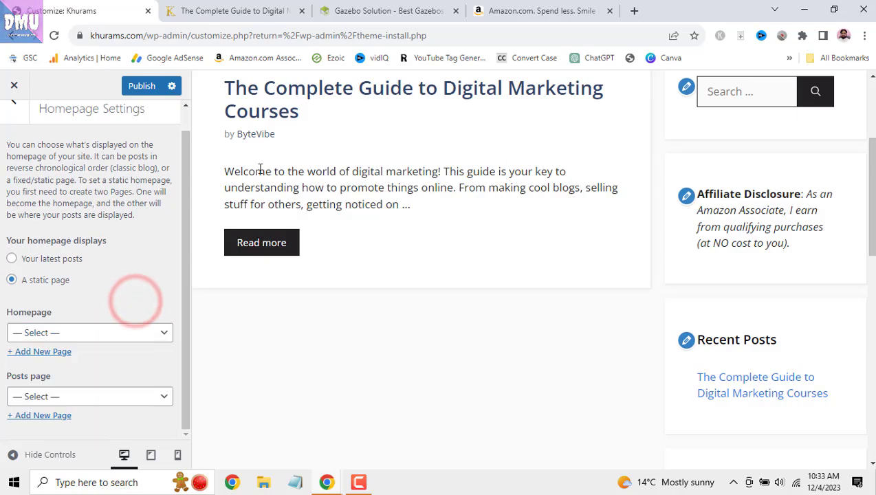
scroll(197, 244, up, 3)
scroll(155, 210, up, 1)
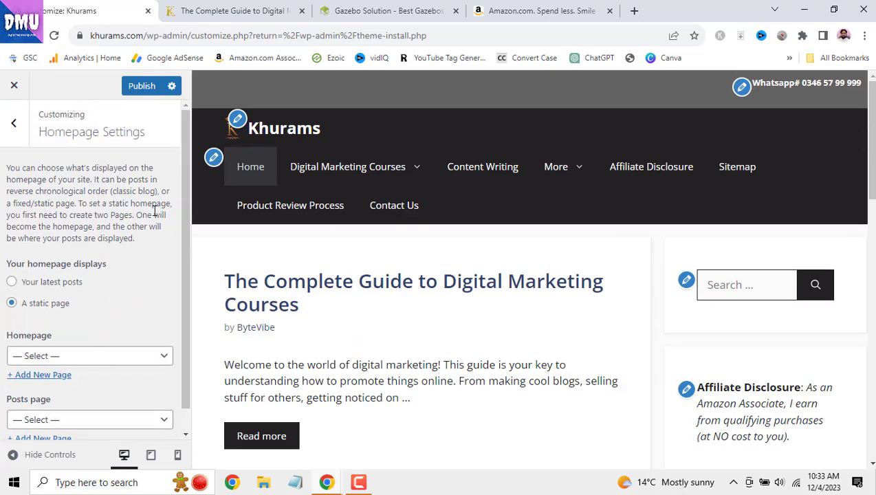
click(13, 122)
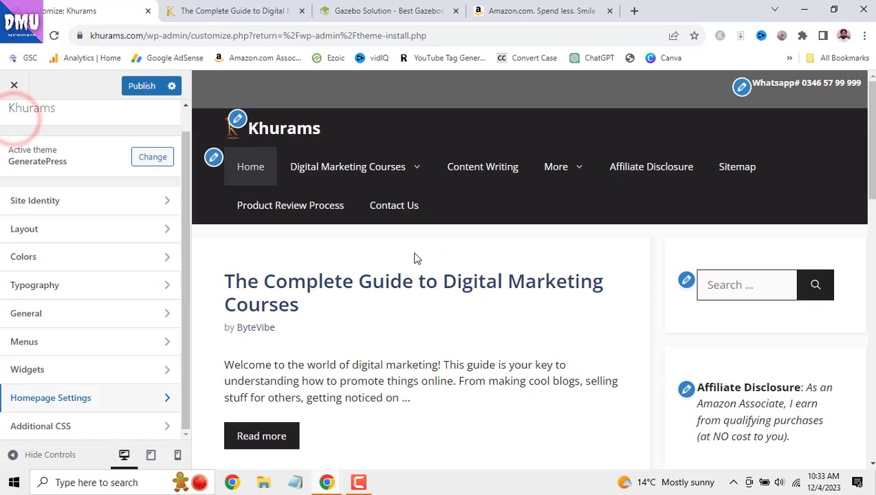
- Review the footer-bar inline-block rule in Additional CSS, publish, and check Footer Widget 1
scroll(41, 248, up, 1)
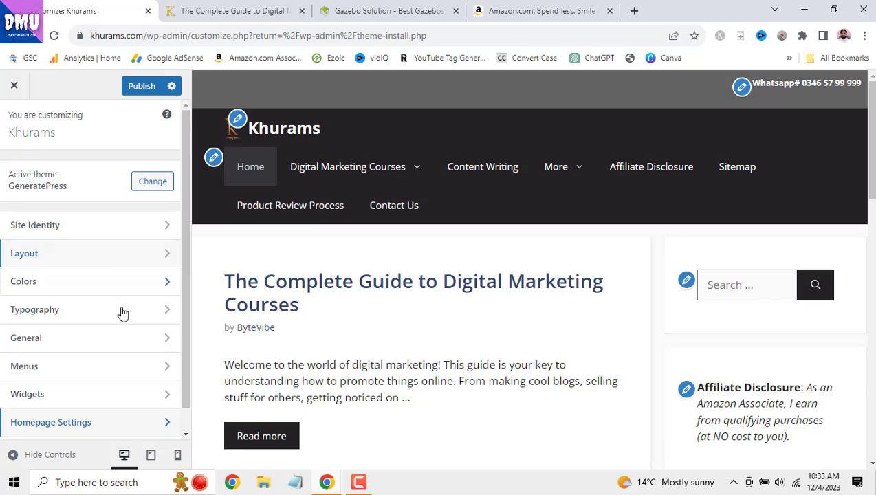
scroll(129, 352, down, 1)
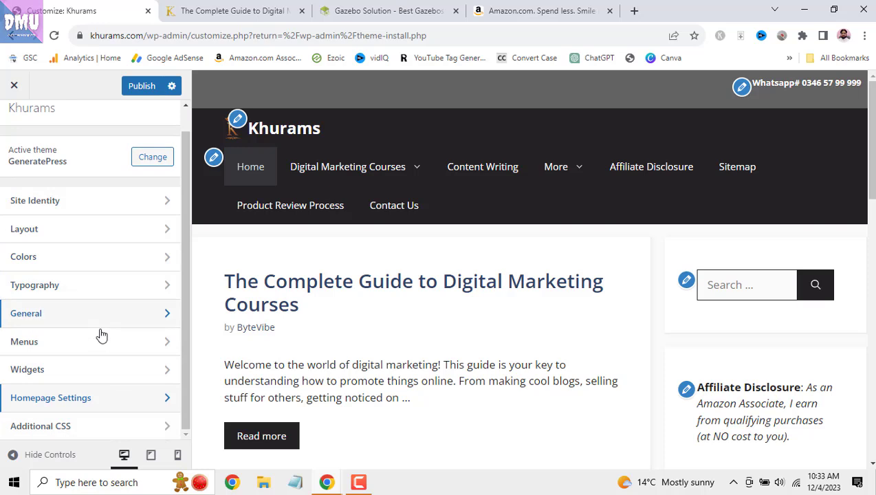
click(114, 428)
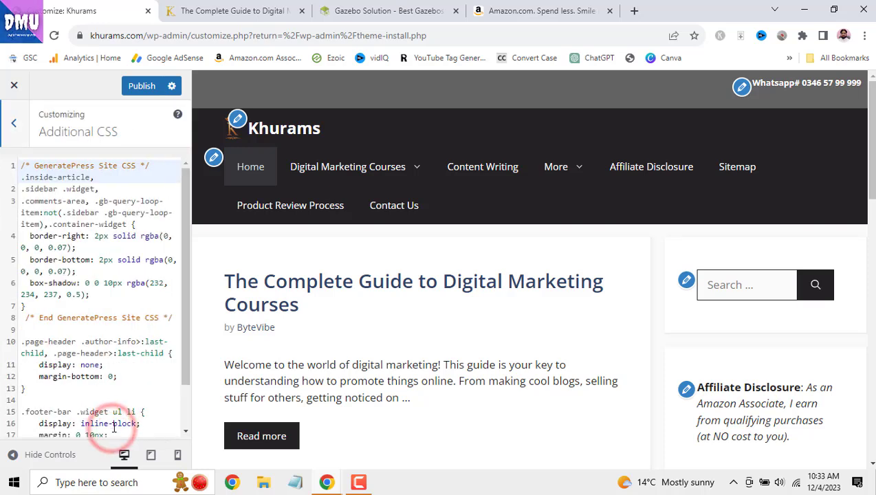
scroll(123, 285, down, 1)
scroll(124, 285, down, 1)
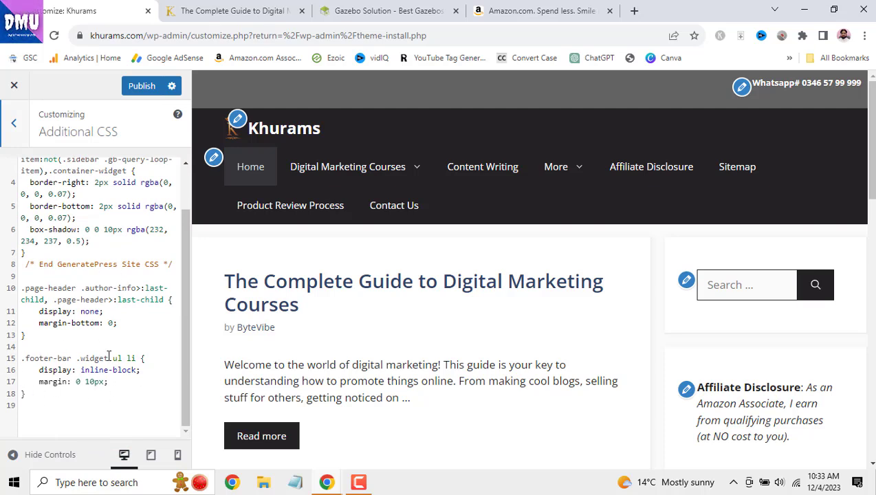
drag(871, 165, 872, 444)
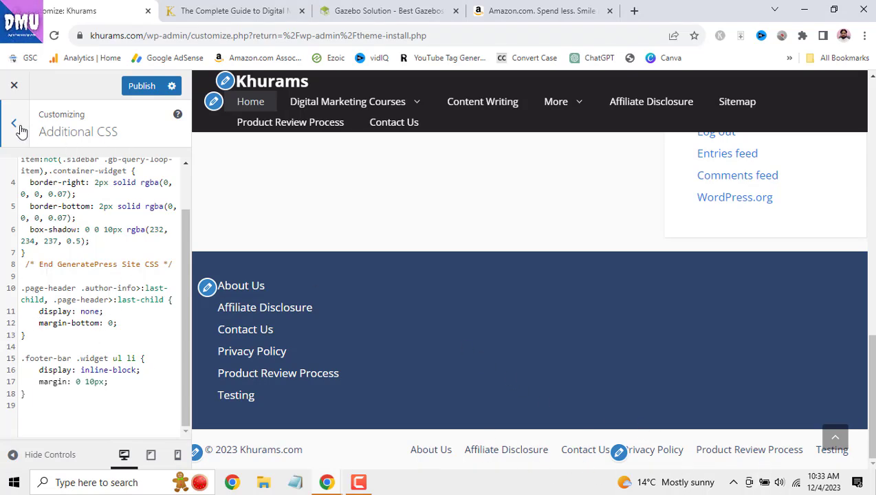
click(137, 85)
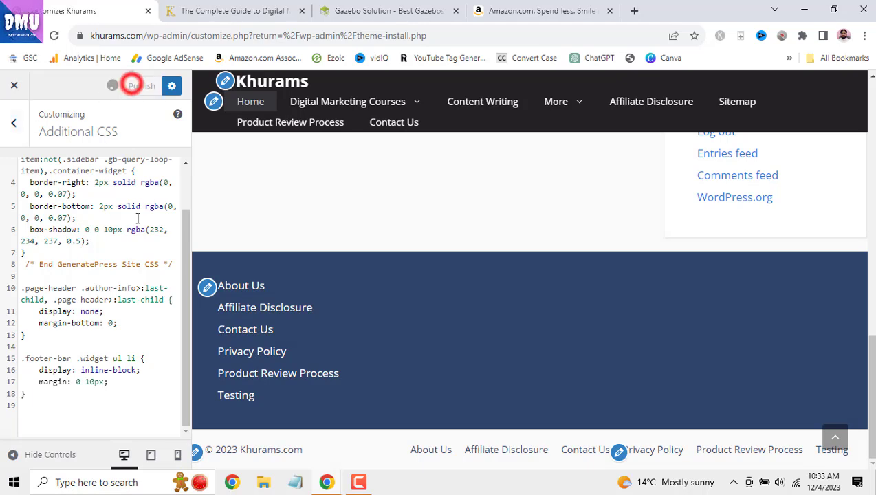
click(207, 289)
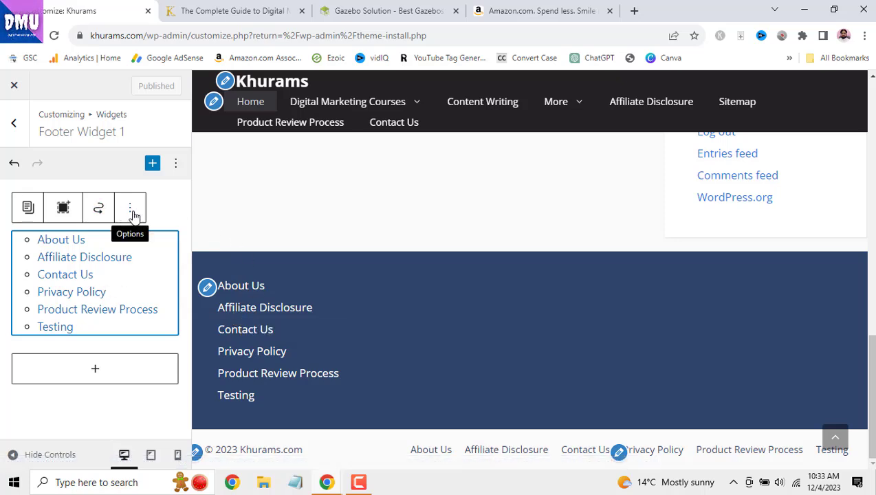
click(14, 123)
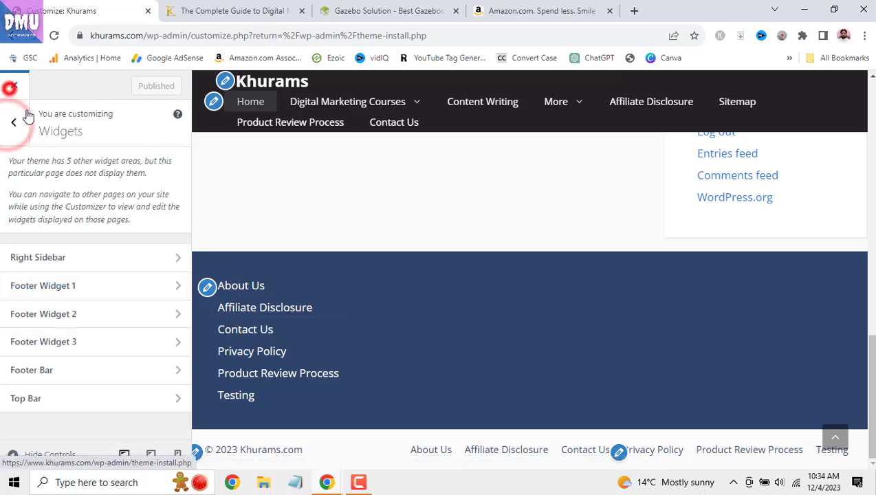
- Go to Appearance > Widgets, dismiss the welcome guide, and inspect the Categories and Meta widgets
click(13, 88)
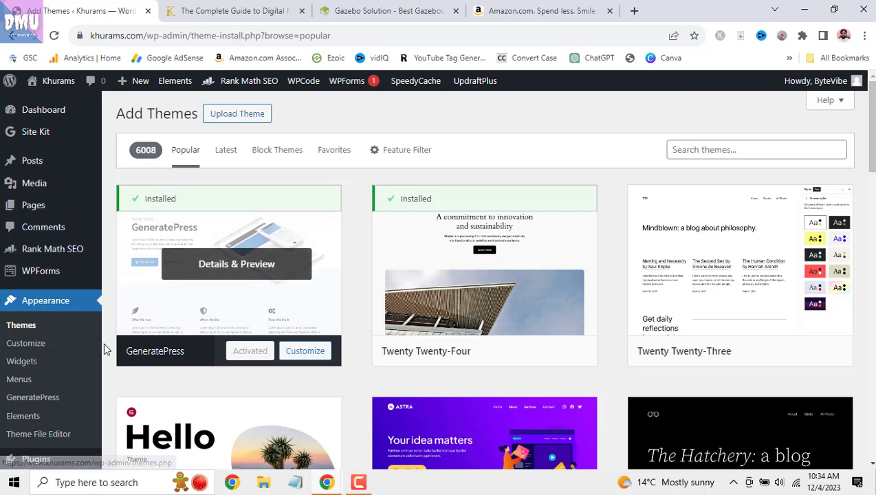
click(22, 362)
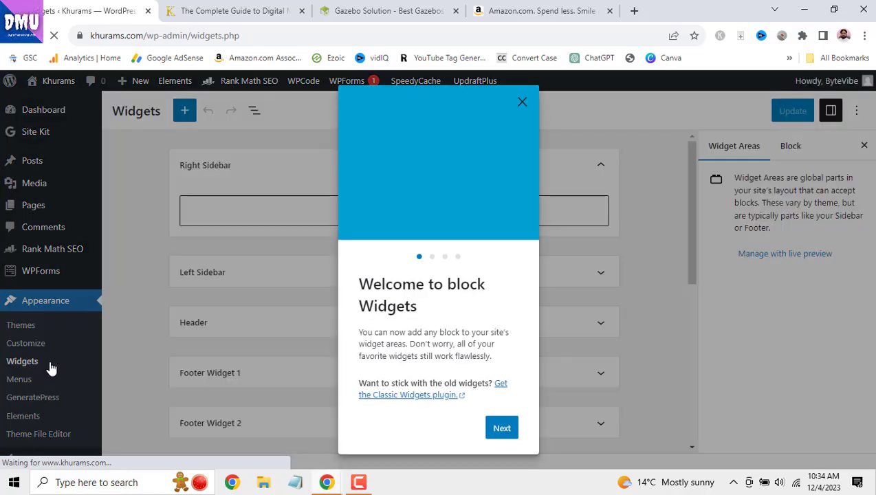
click(522, 102)
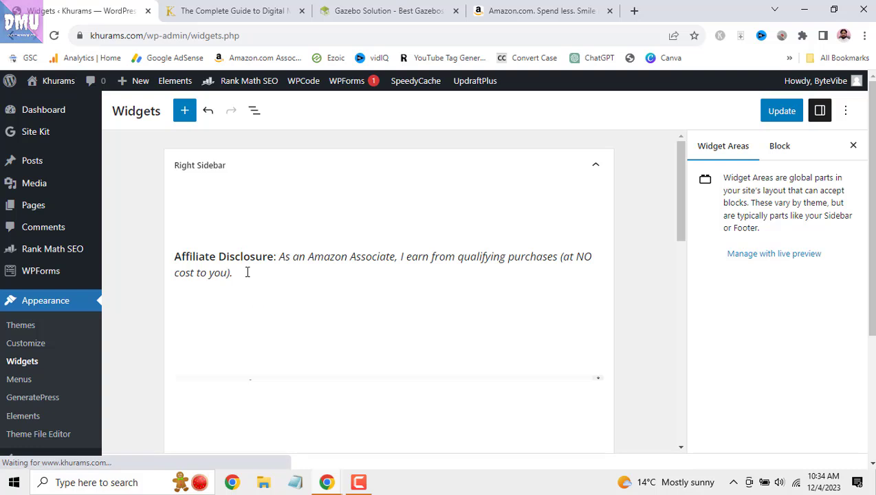
scroll(407, 261, down, 4)
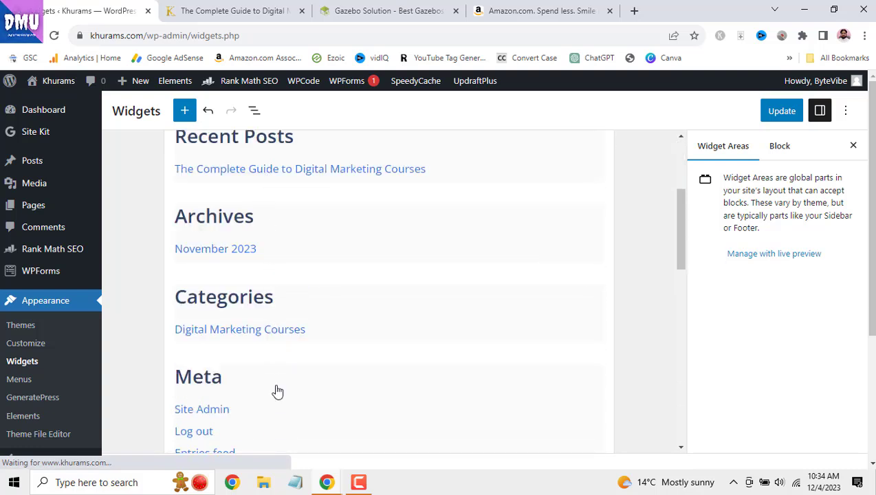
click(409, 320)
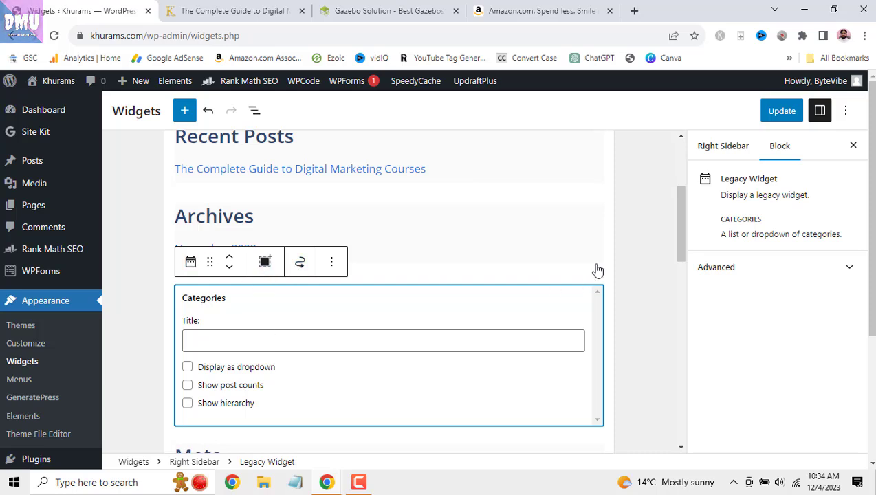
scroll(538, 238, down, 4)
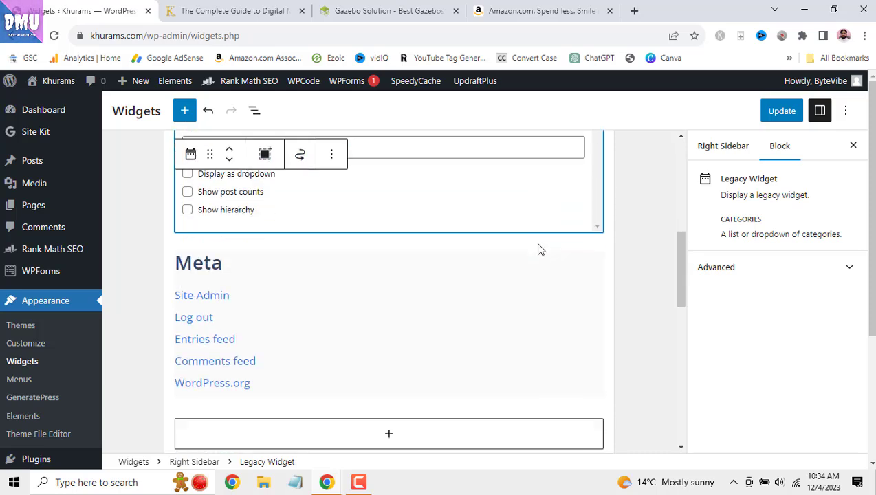
click(540, 249)
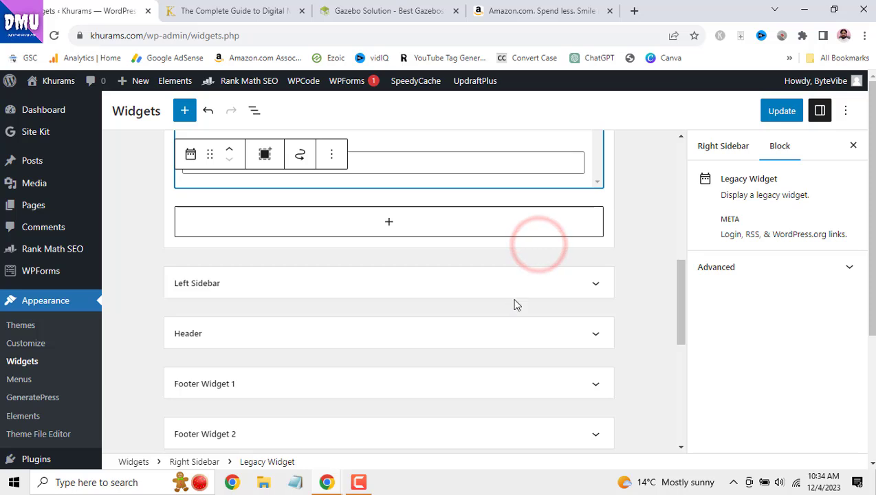
click(567, 282)
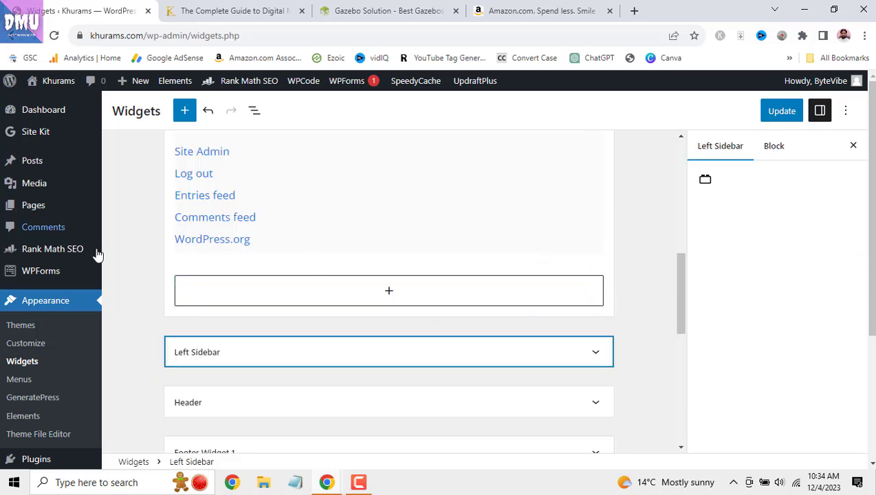
- Go to Appearance > Menus, leaving the widgets page without saving its changes
scroll(48, 295, down, 2)
click(19, 315)
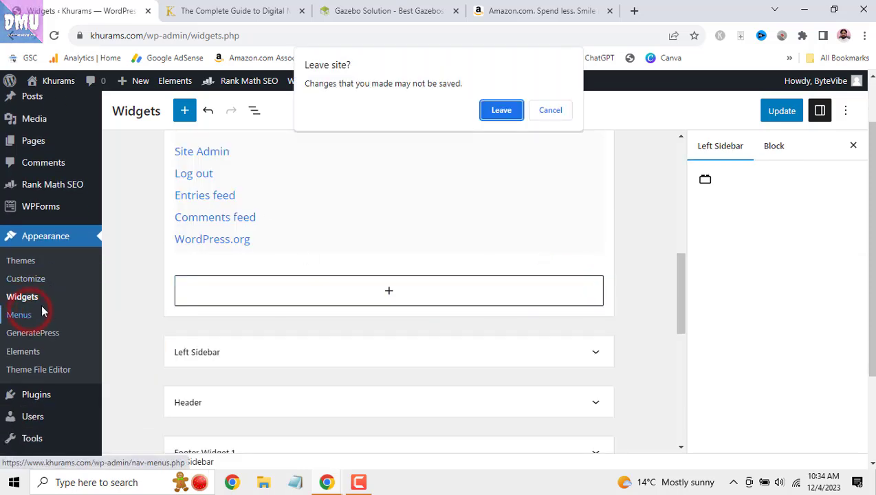
click(512, 110)
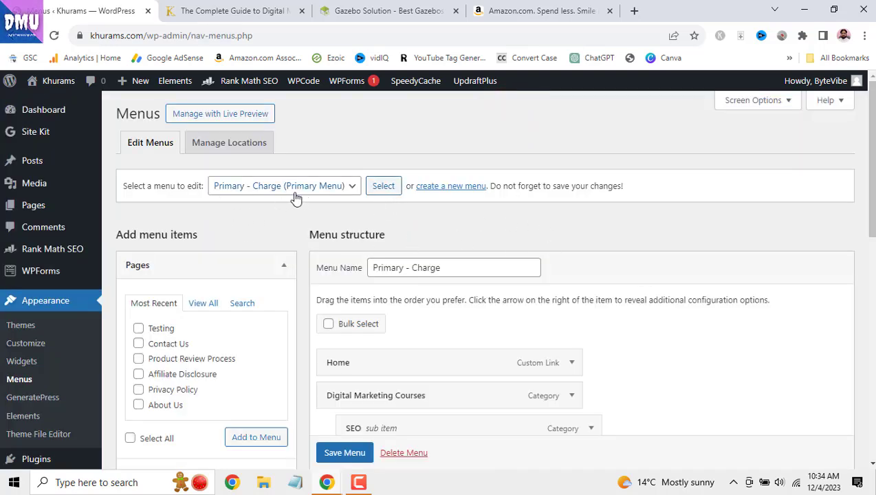
- Open the GeneratePress dashboard and its Elements list
scroll(41, 262, down, 2)
click(50, 271)
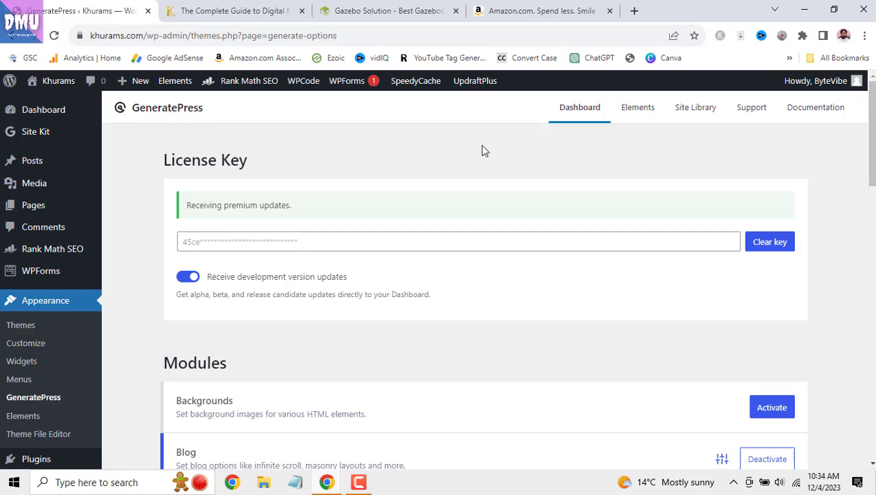
click(641, 109)
- Open the GeneratePress Site Library and decline removing the previously imported site
click(691, 112)
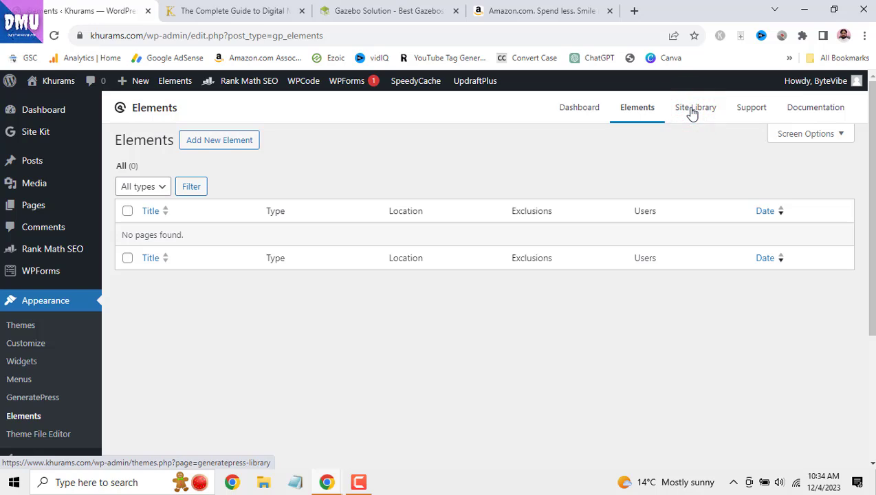
click(691, 112)
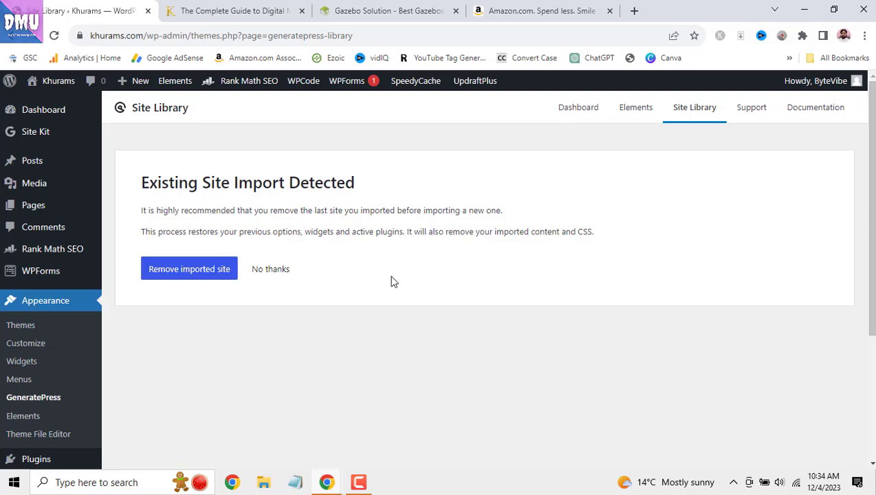
click(271, 269)
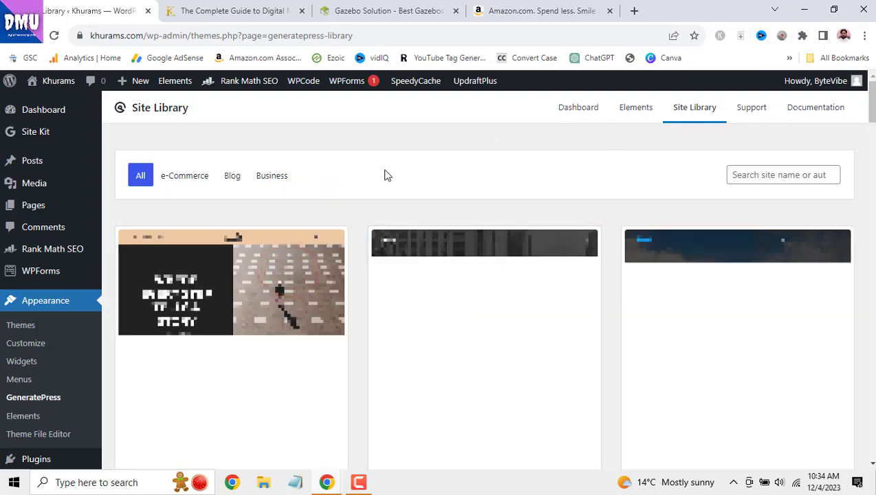
- Search the library for 'driver', preview the Driver site, then open the Theme File Editor
drag(873, 108, 844, 79)
click(774, 174)
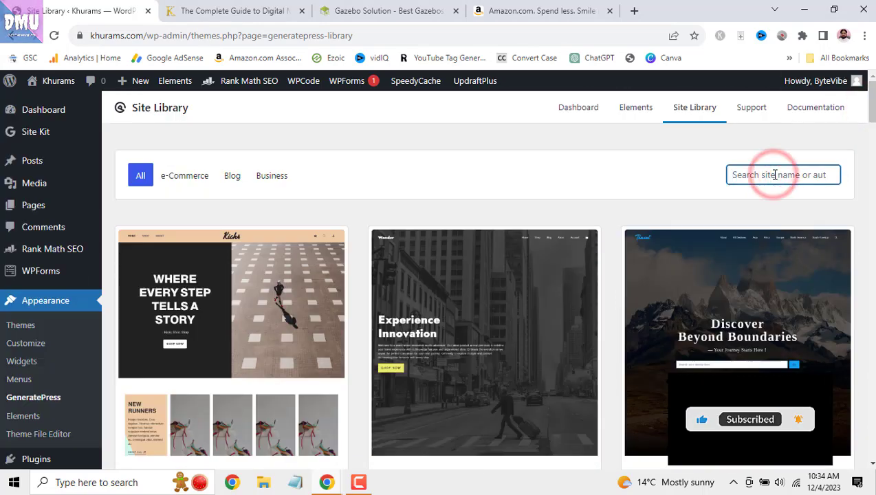
text(driver)
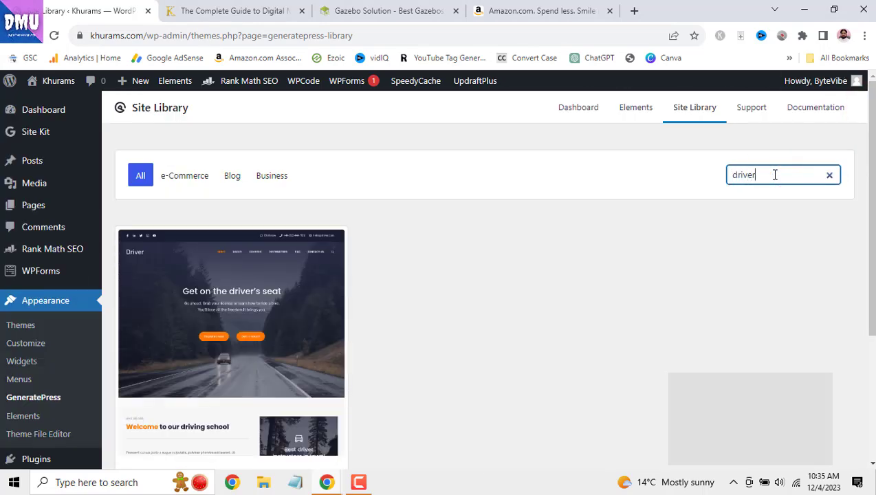
scroll(551, 281, down, 2)
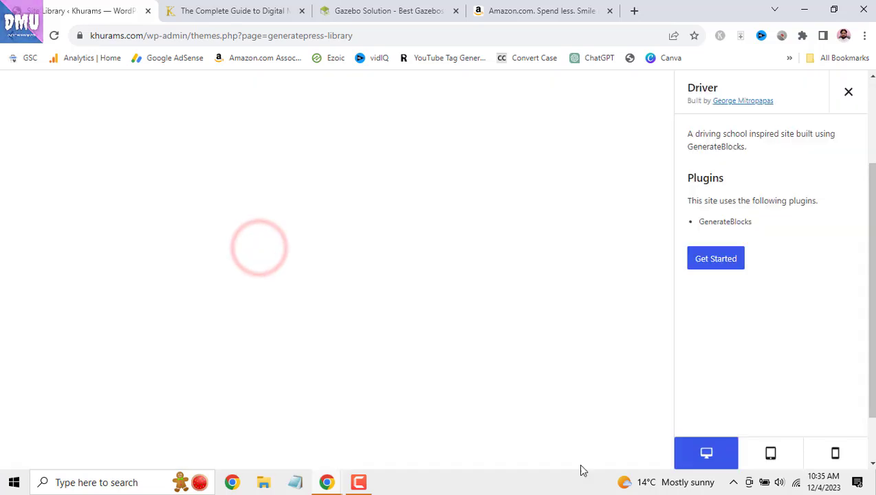
click(851, 95)
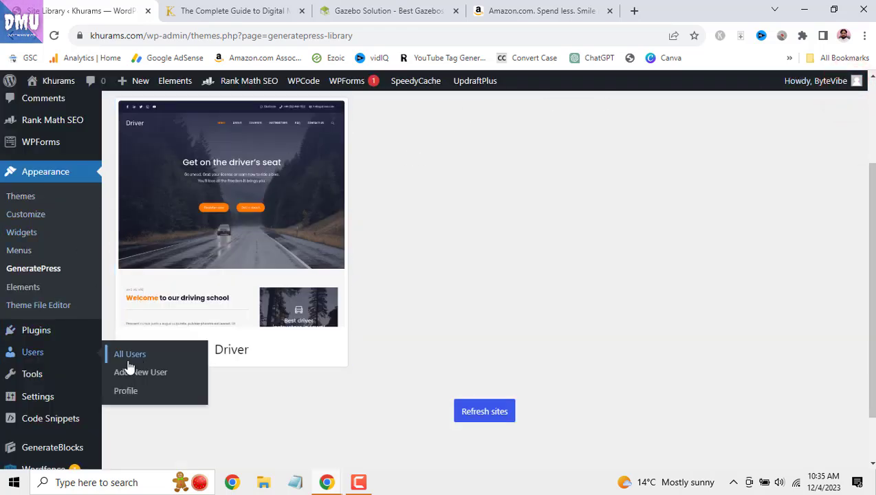
click(61, 309)
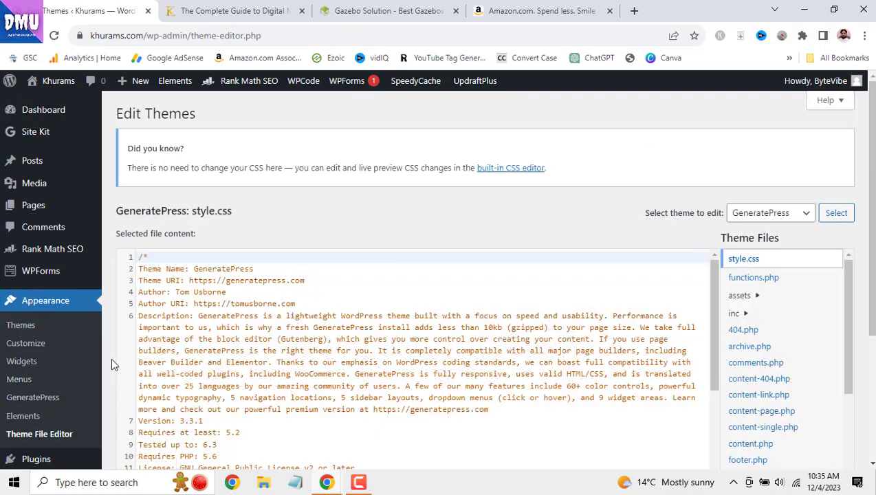
- Load GeneratePress's header.php into the editor and scroll through its head section code
scroll(114, 349, down, 1)
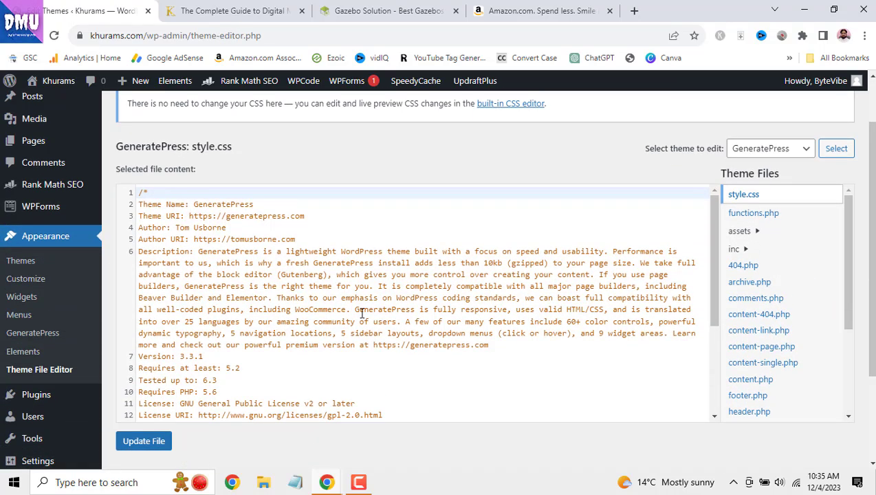
click(761, 413)
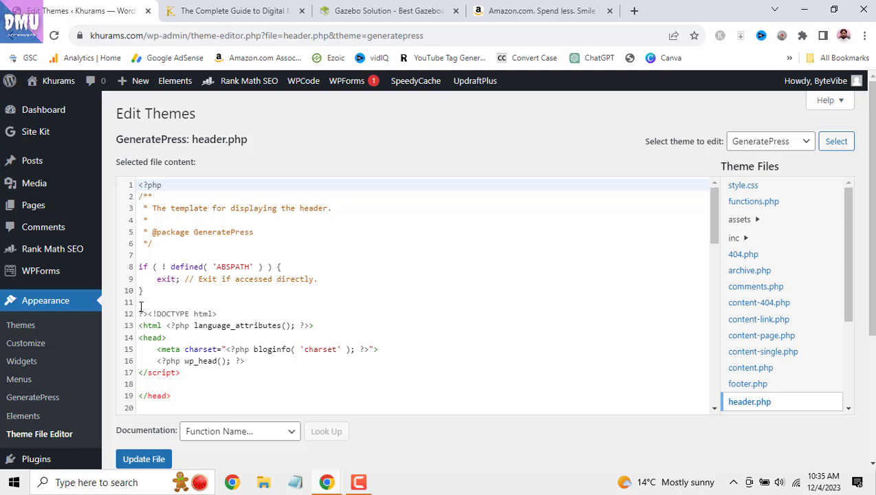
scroll(82, 352, down, 2)
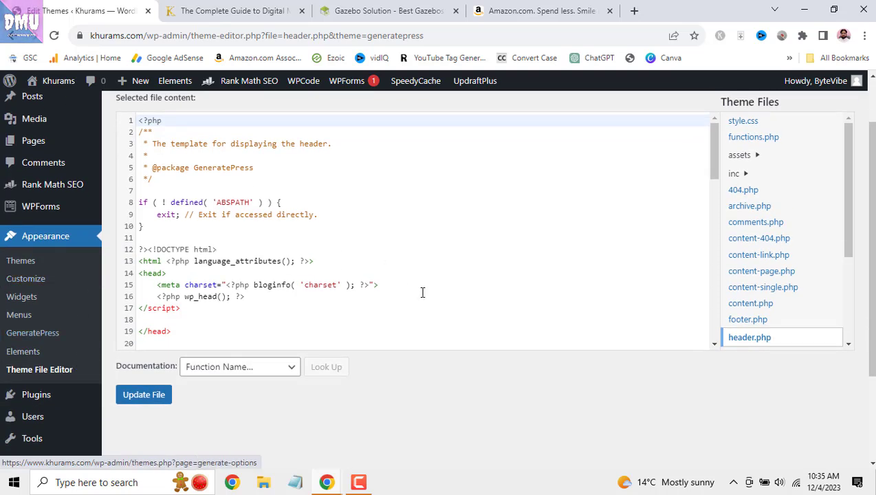
scroll(62, 279, down, 4)
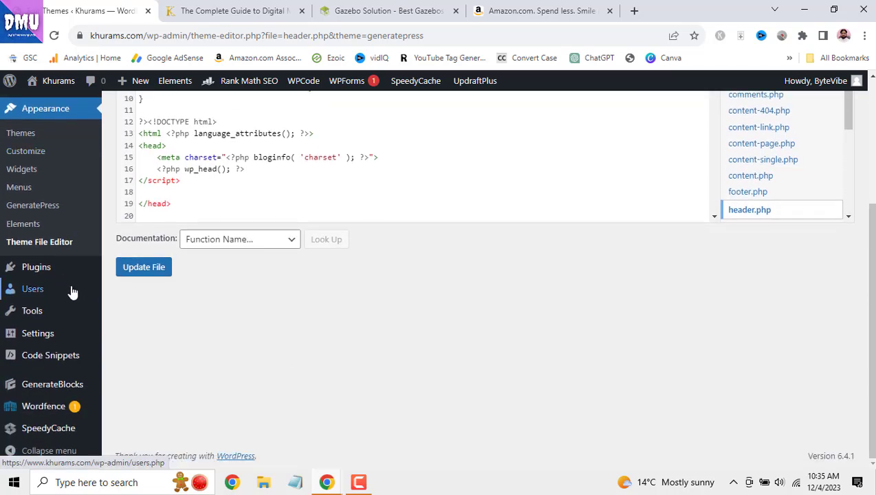
- Search Add New Plugin for Wordfence, clear the search, and return to Installed Plugins
click(55, 269)
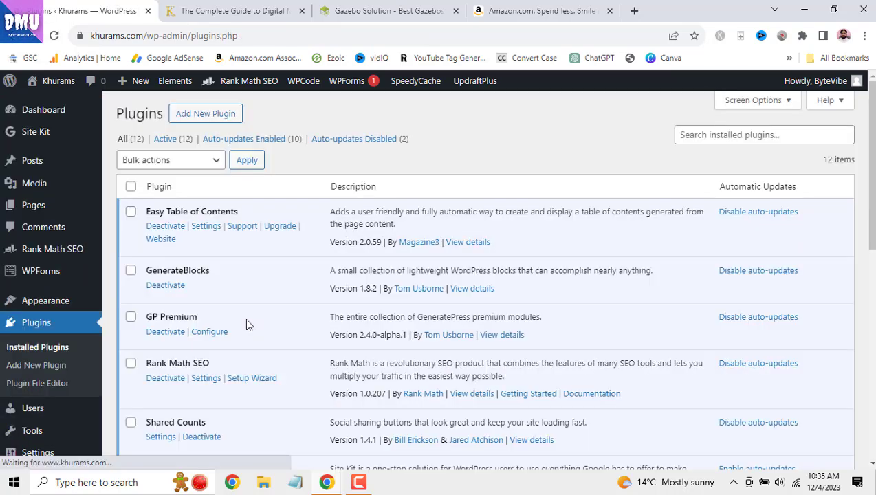
drag(868, 158, 851, 117)
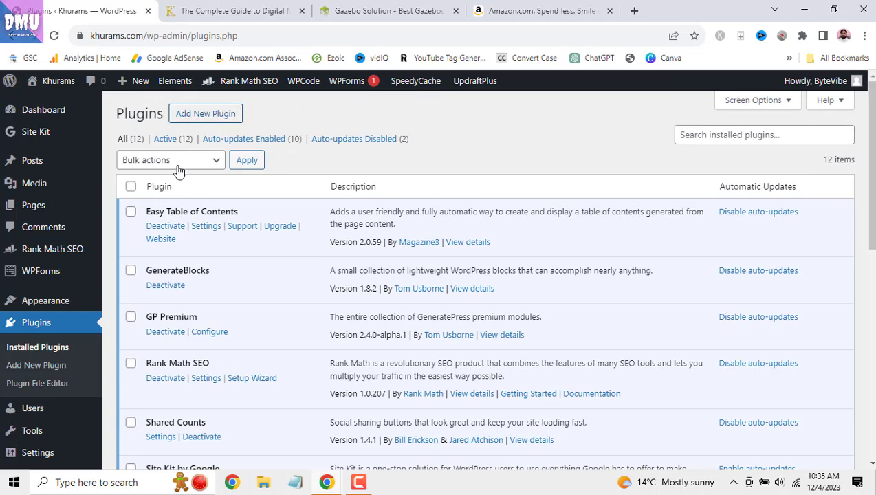
click(207, 114)
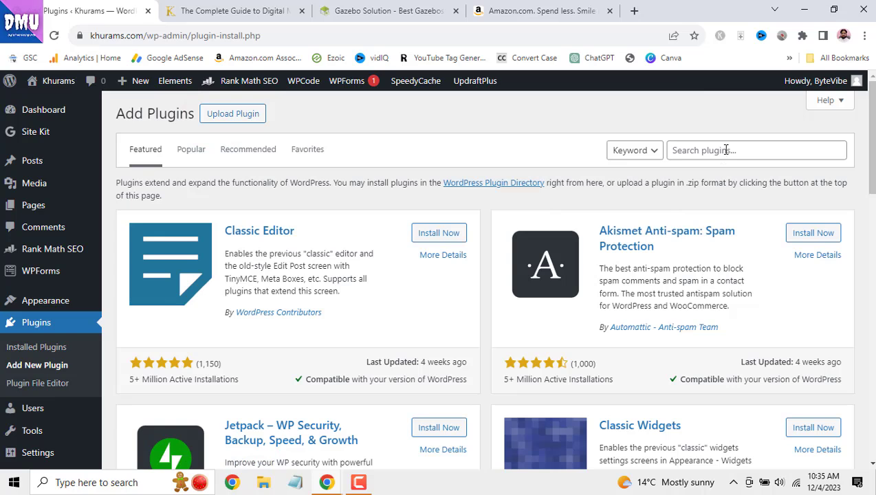
click(726, 150)
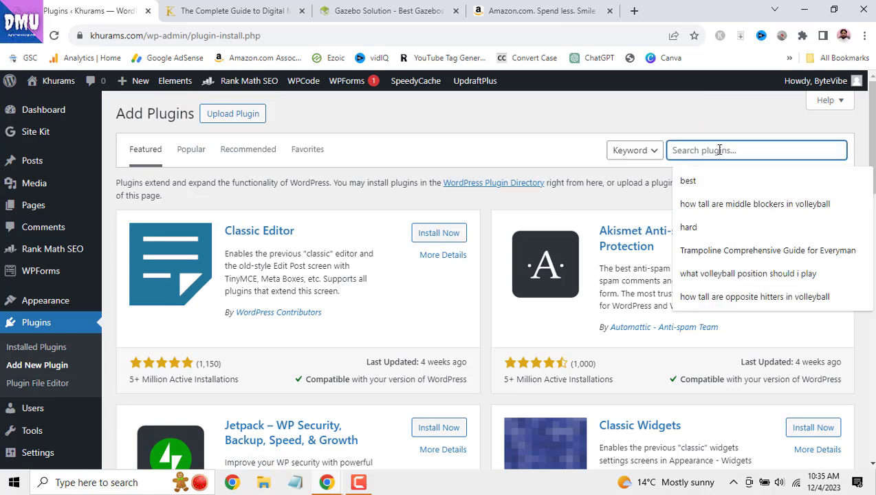
text(wordfence)
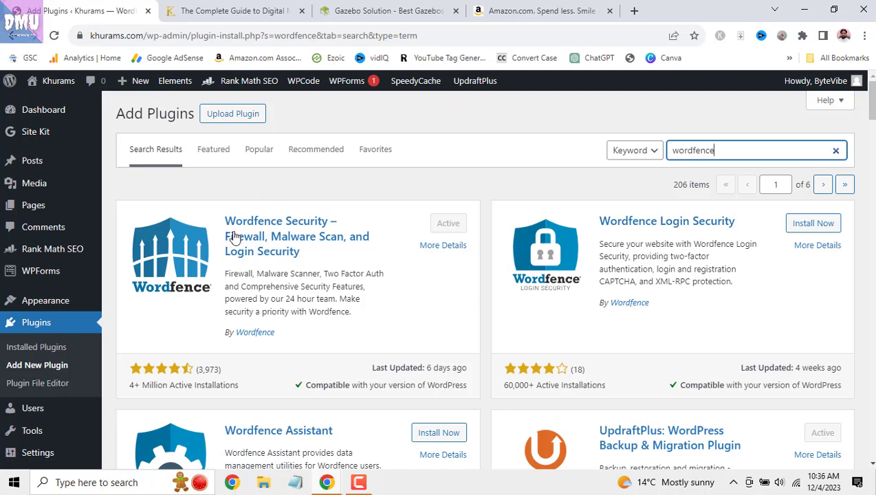
click(836, 151)
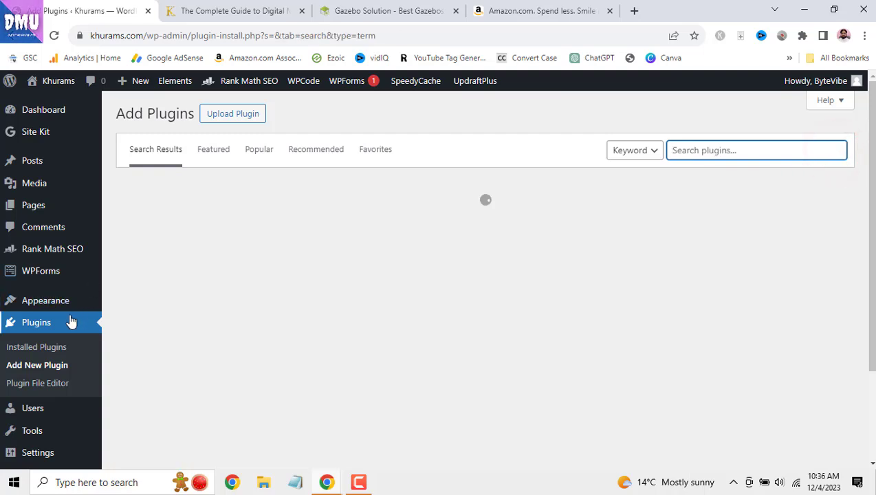
click(69, 318)
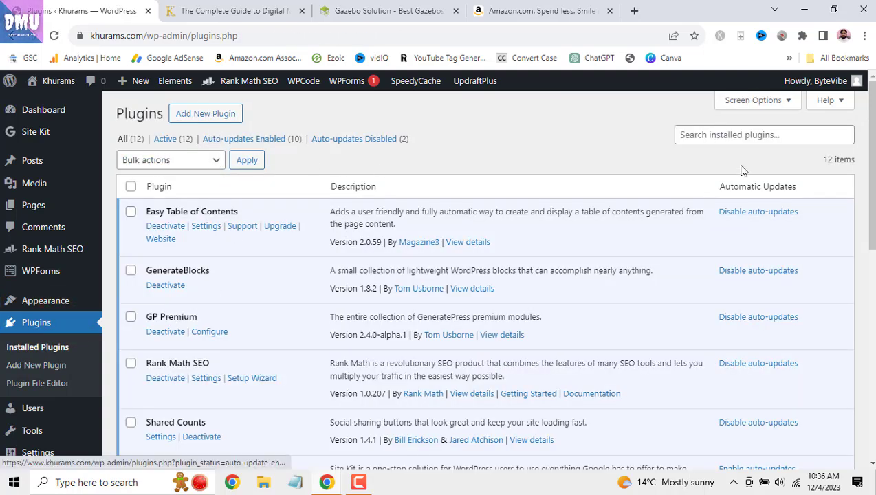
- Select all installed plugins and apply the Enable Auto-updates bulk action
click(788, 136)
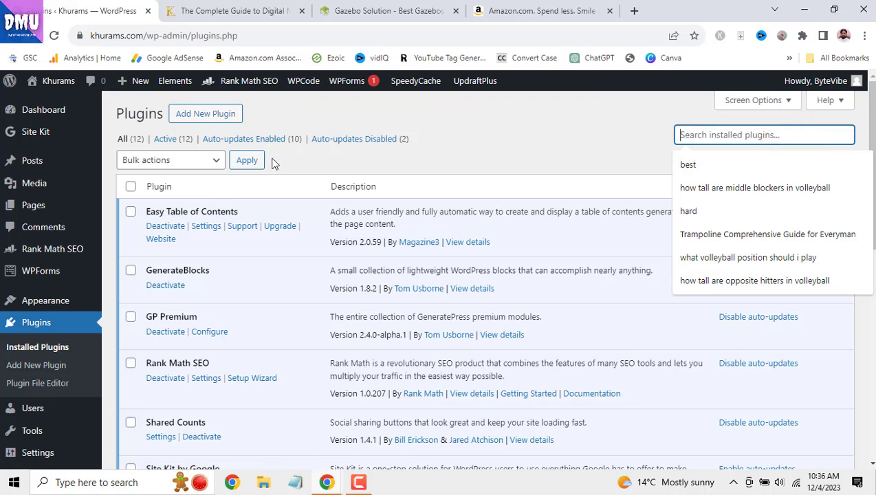
click(209, 160)
click(369, 155)
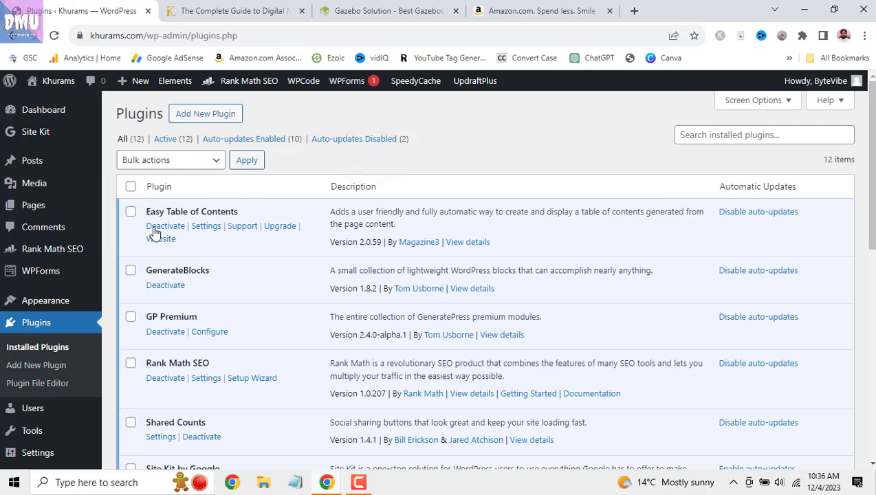
click(131, 186)
click(195, 160)
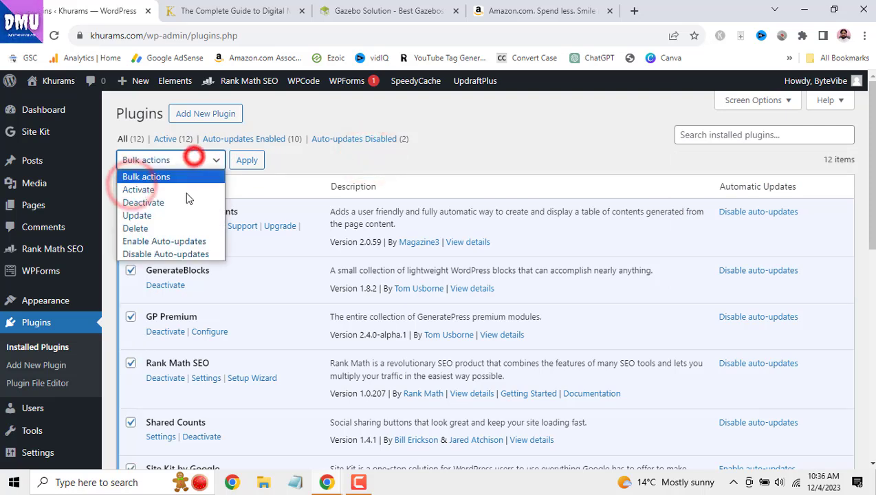
click(208, 242)
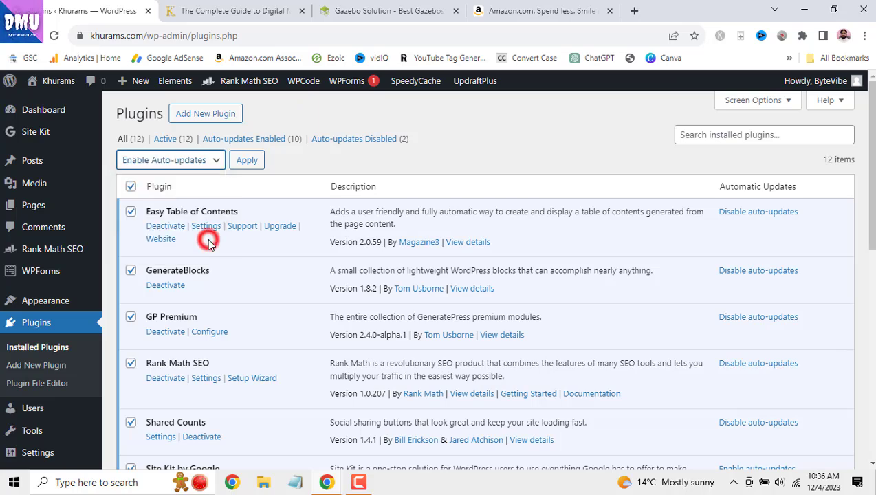
click(249, 160)
- Dismiss the auto-update confirmation notice and review the updated plugin list
drag(872, 166, 863, 399)
scroll(835, 220, up, 10)
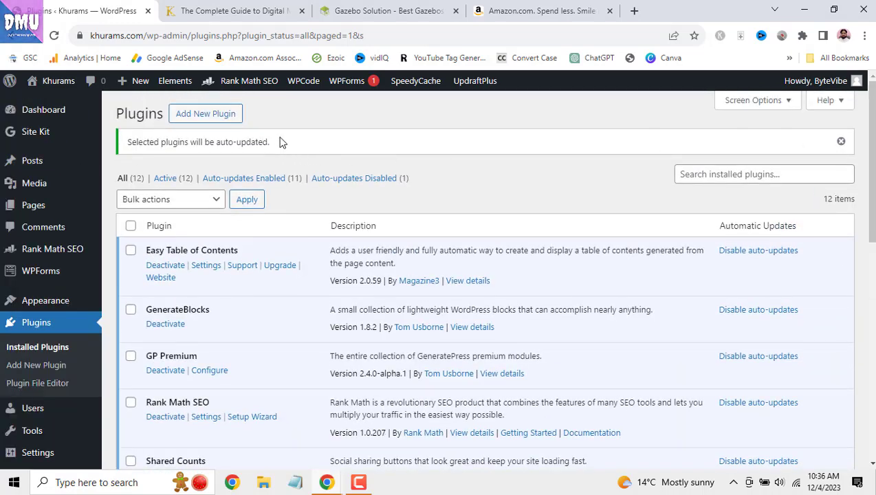
click(840, 142)
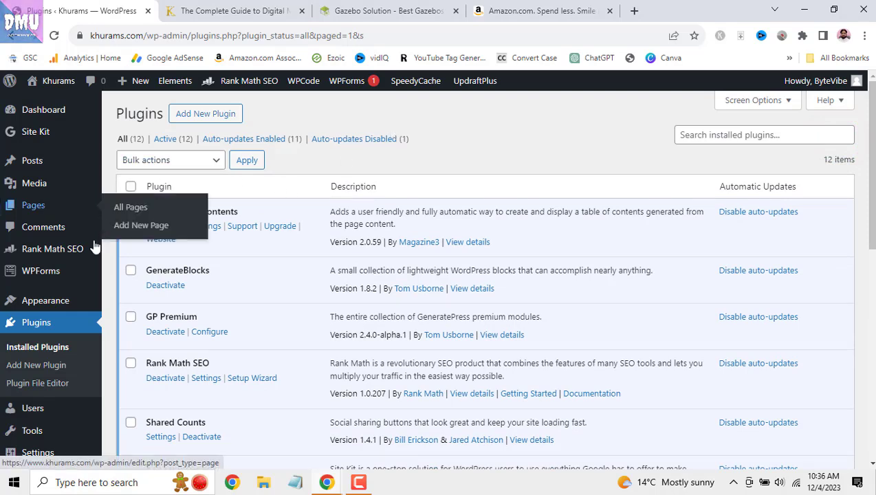
scroll(64, 268, down, 3)
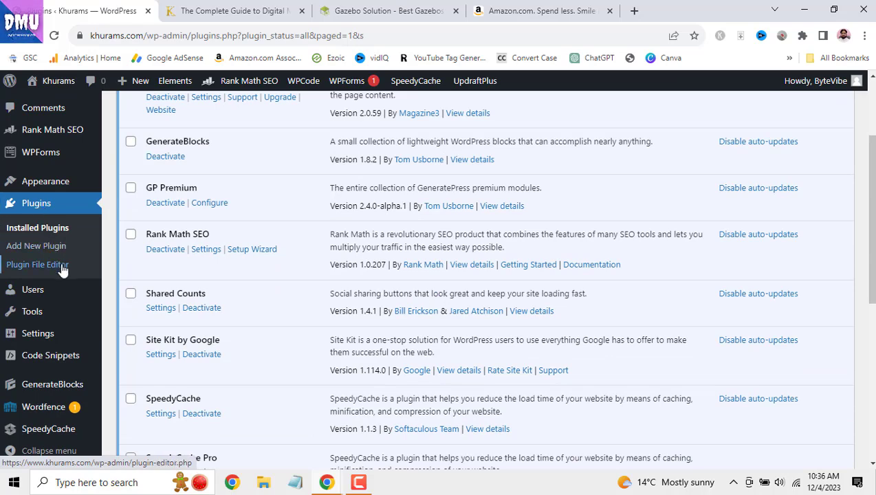
scroll(98, 288, down, 1)
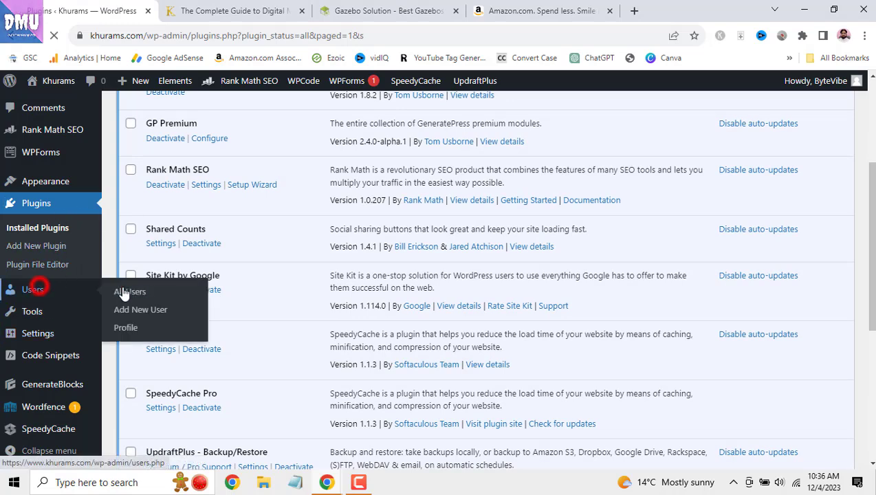
- Start a new user from the Users page and enter the new username
click(38, 289)
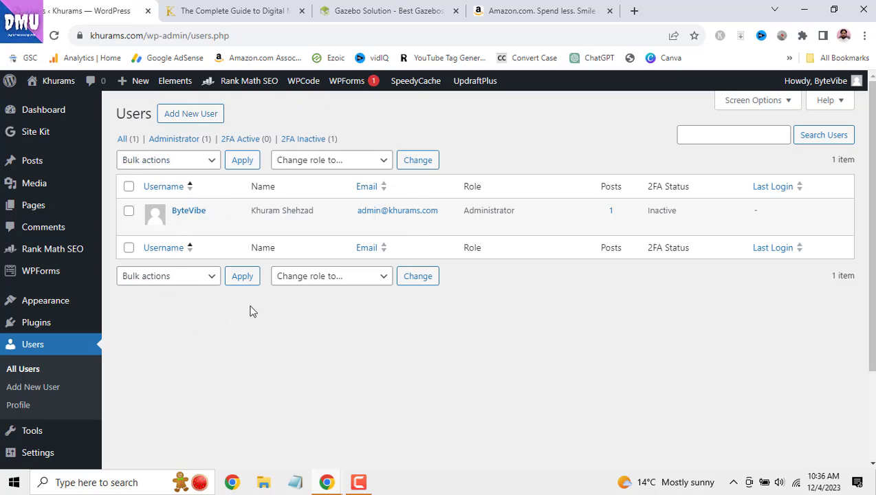
mouse_move(213, 224)
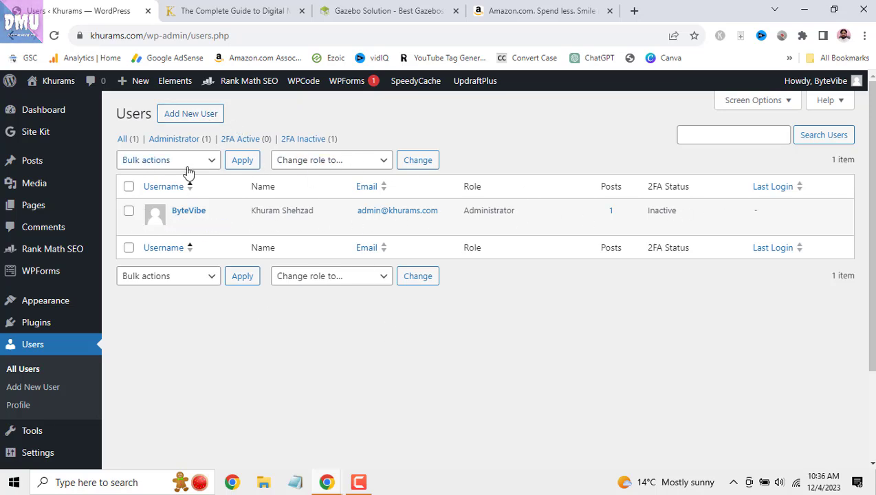
click(173, 113)
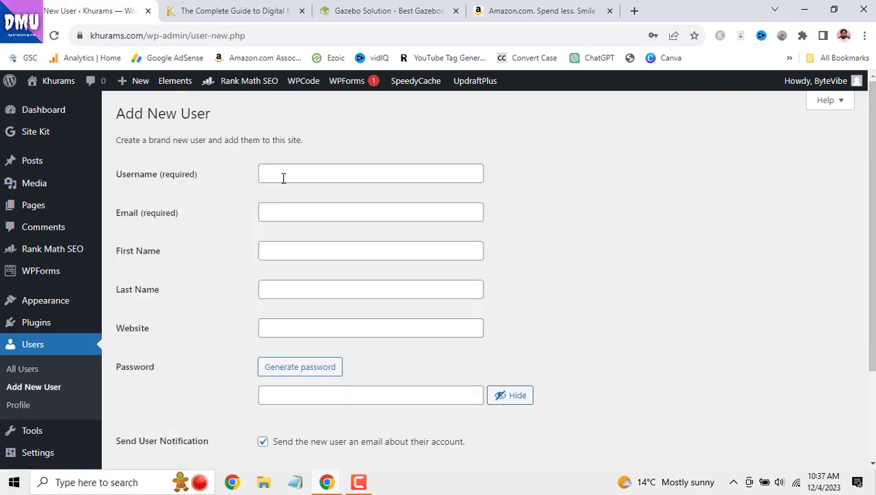
click(292, 172)
text(khuram)
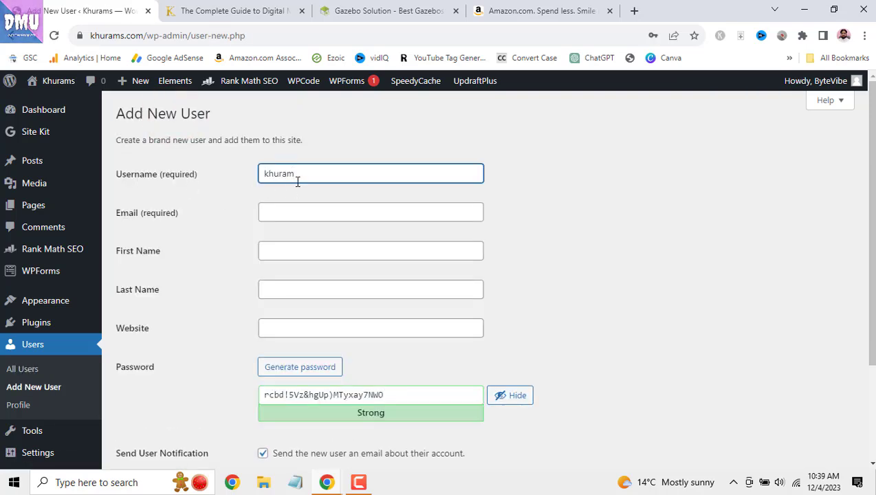
click(299, 178)
double_click(297, 178)
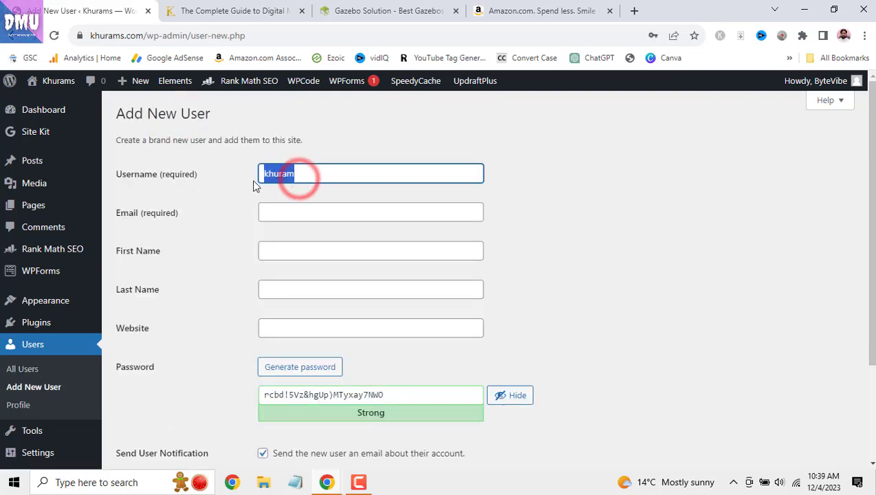
- Fill the new user's e-mail and name fields from the saved autofill details
click(276, 217)
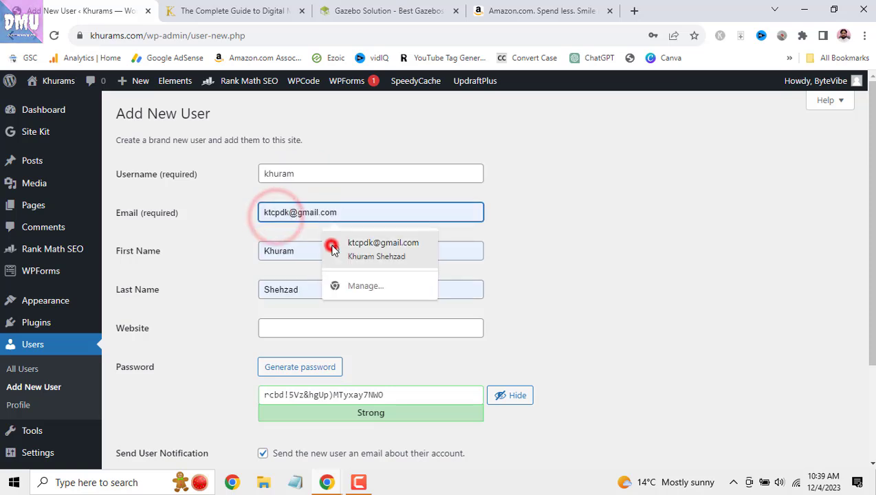
click(323, 244)
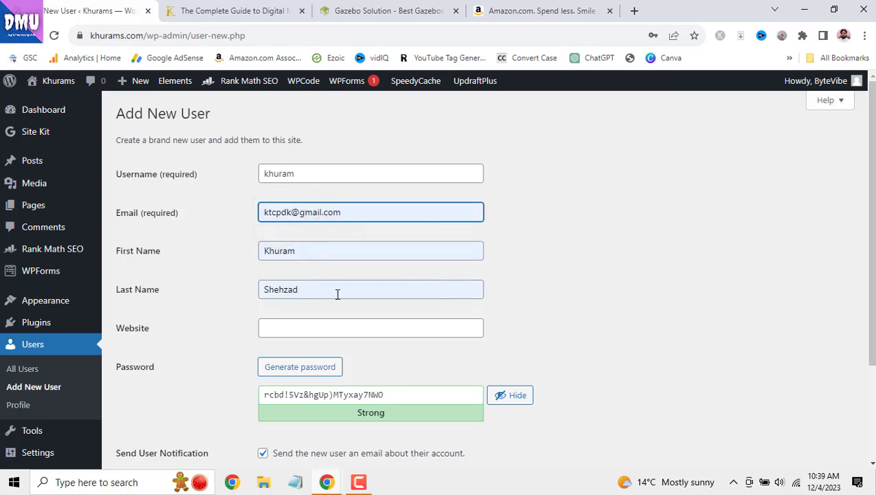
scroll(337, 292, down, 1)
drag(160, 110, 197, 110)
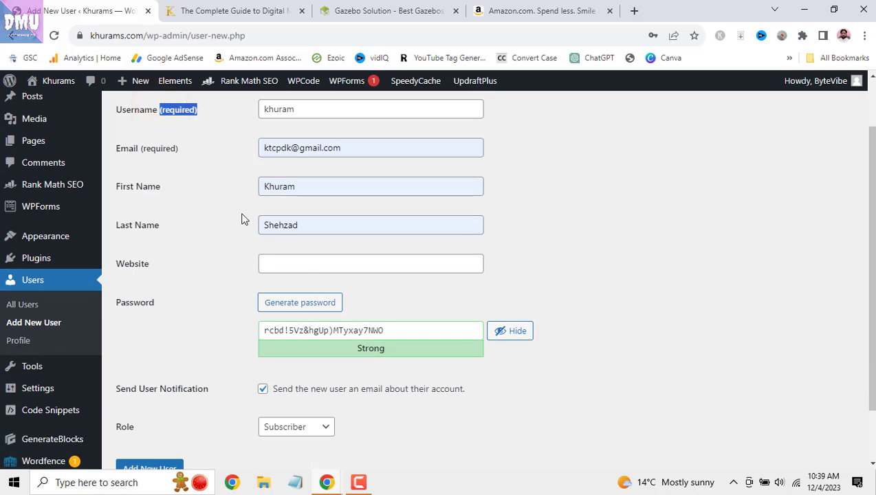
scroll(246, 273, down, 1)
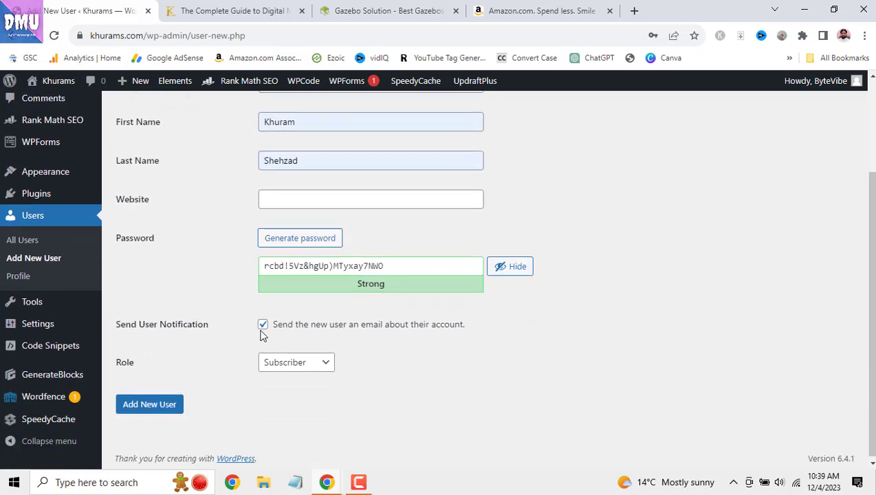
- Set the role to Administrator, then return to the Users list without saving
click(326, 365)
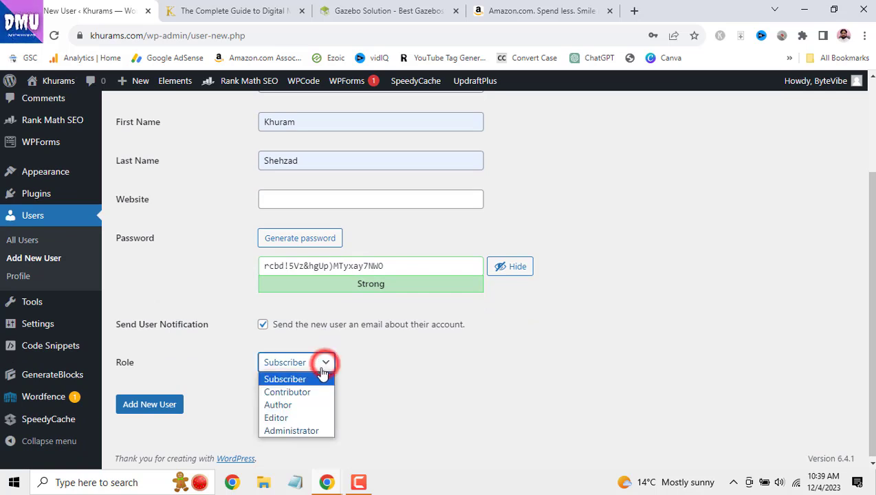
click(322, 432)
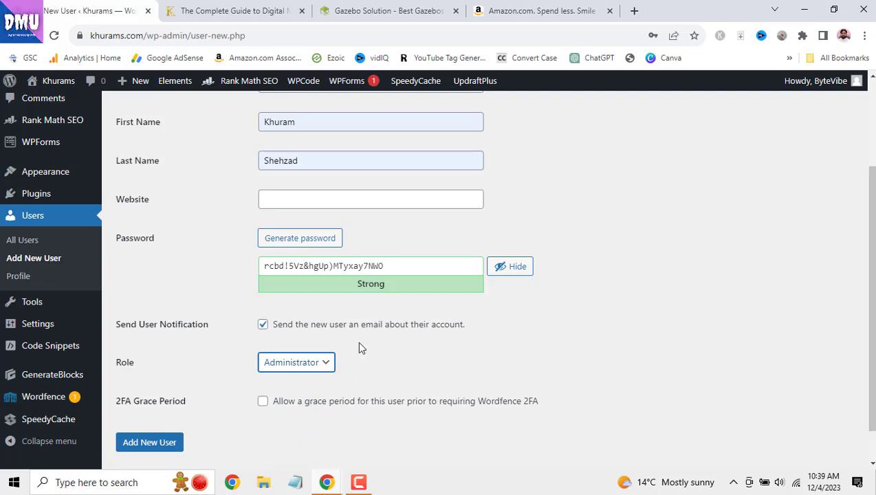
click(326, 365)
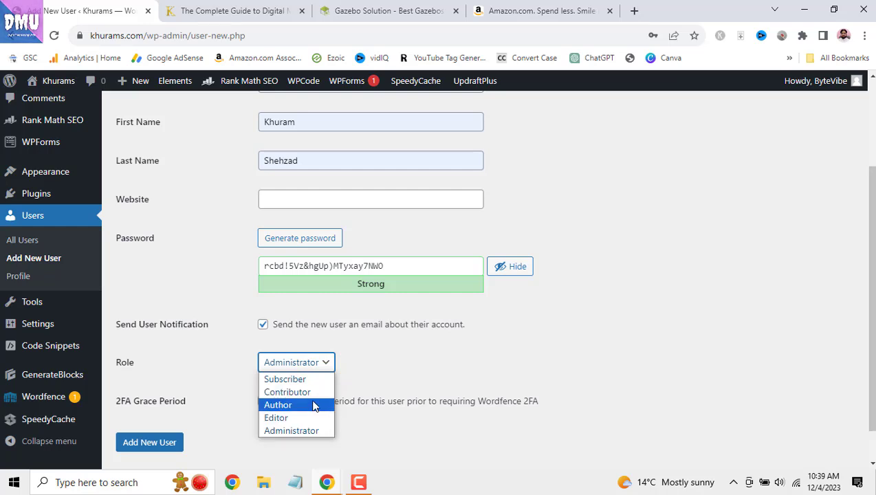
click(362, 369)
click(328, 362)
click(366, 375)
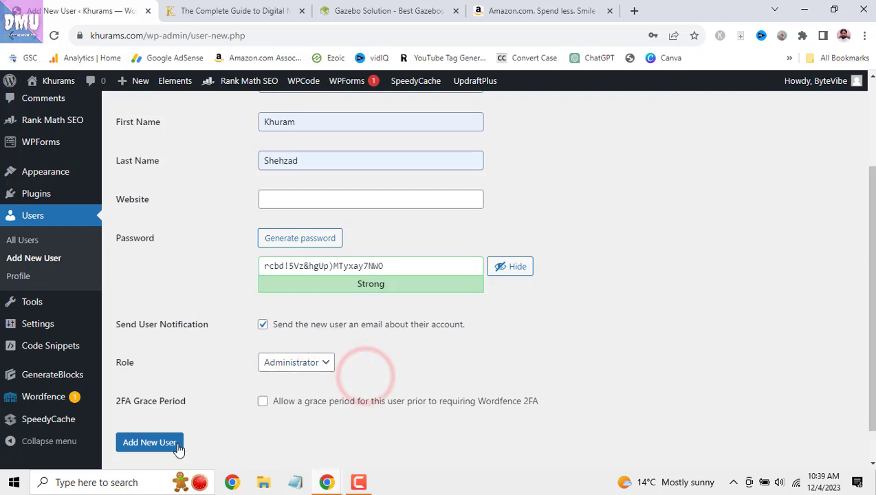
click(56, 216)
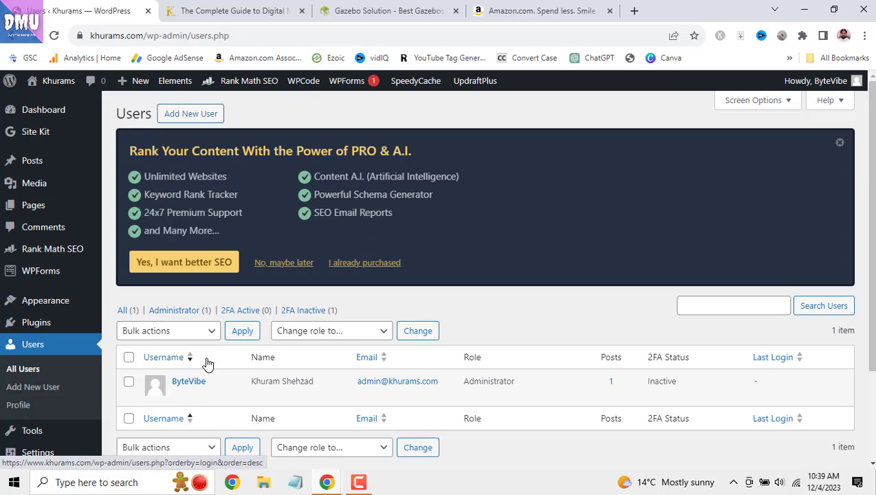
- Go to Tools' Available Tools page, then open Site Health
scroll(186, 311, down, 2)
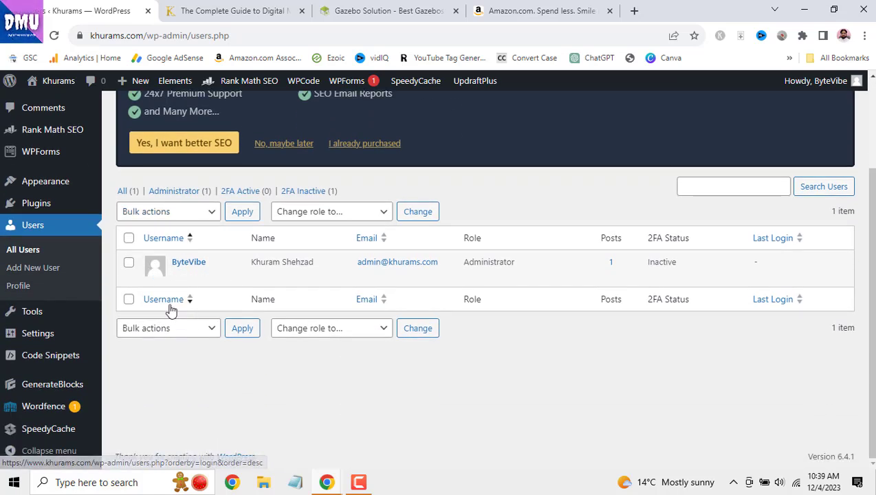
mouse_move(41, 315)
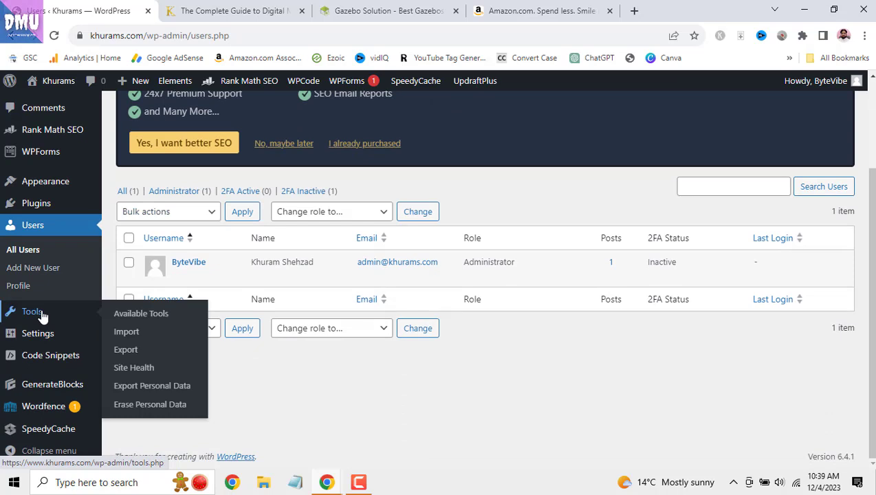
click(32, 312)
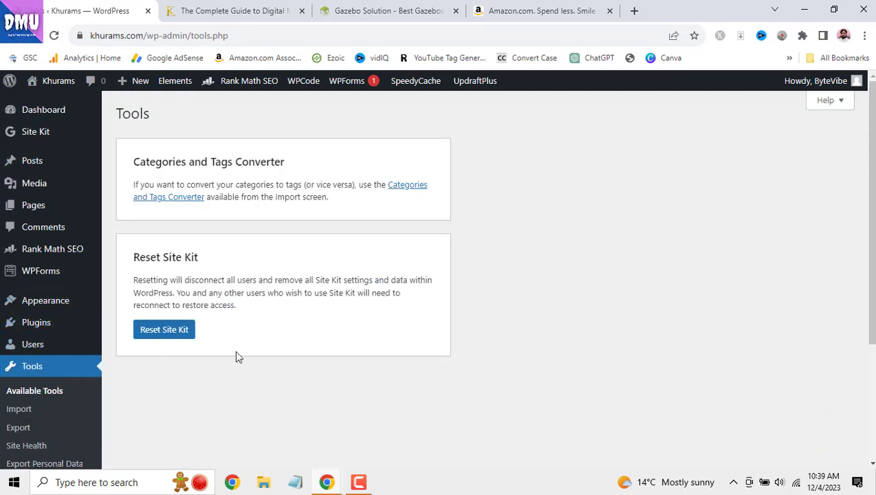
mouse_move(43, 305)
scroll(43, 310, down, 1)
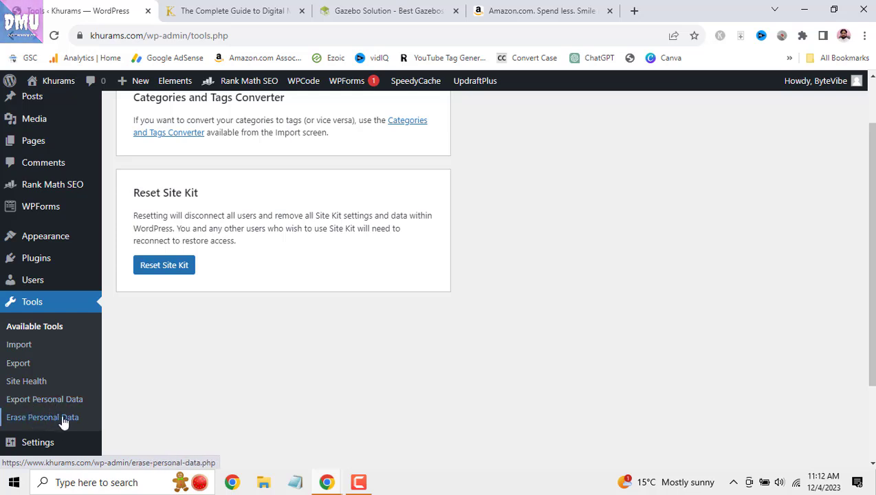
click(28, 382)
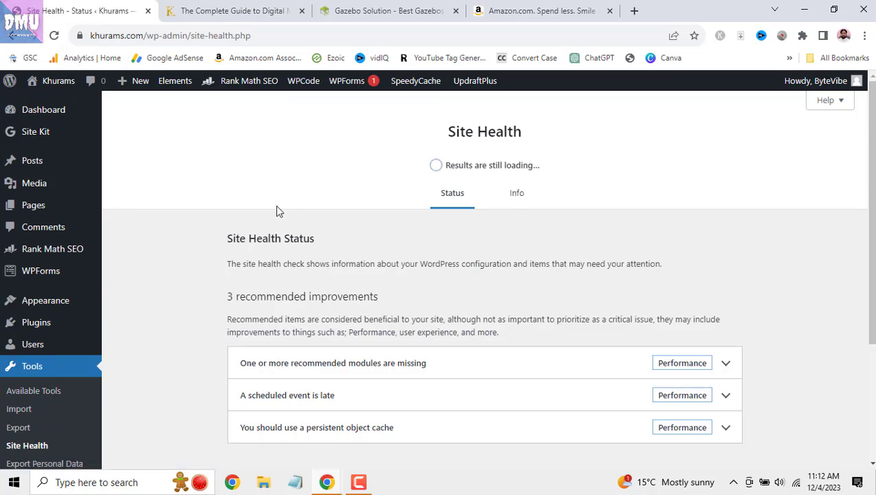
right_click(68, 110)
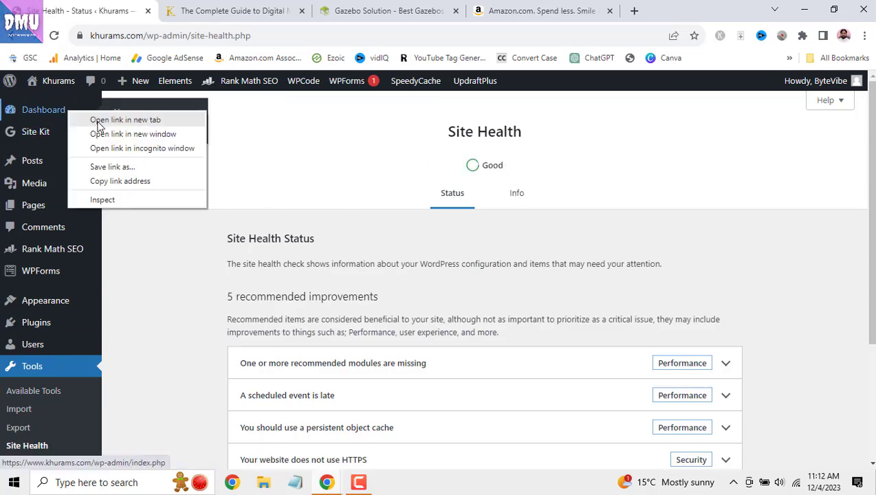
click(97, 121)
click(181, 8)
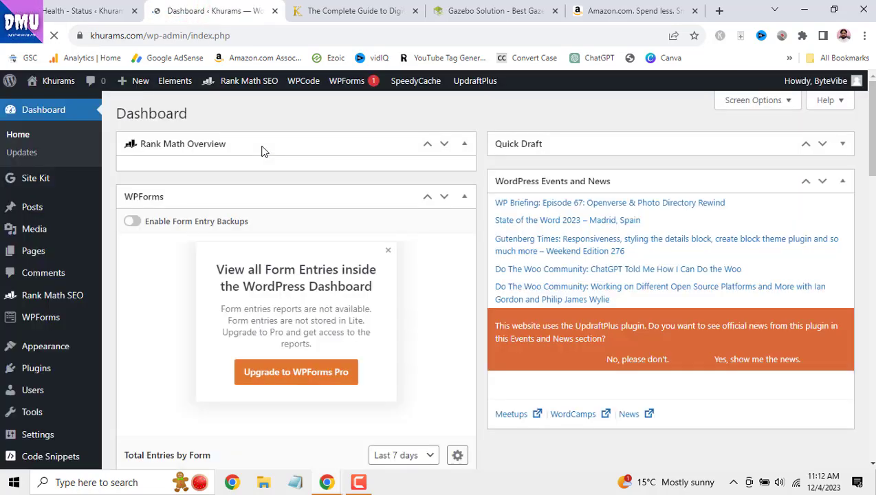
scroll(318, 239, down, 3)
scroll(315, 243, down, 3)
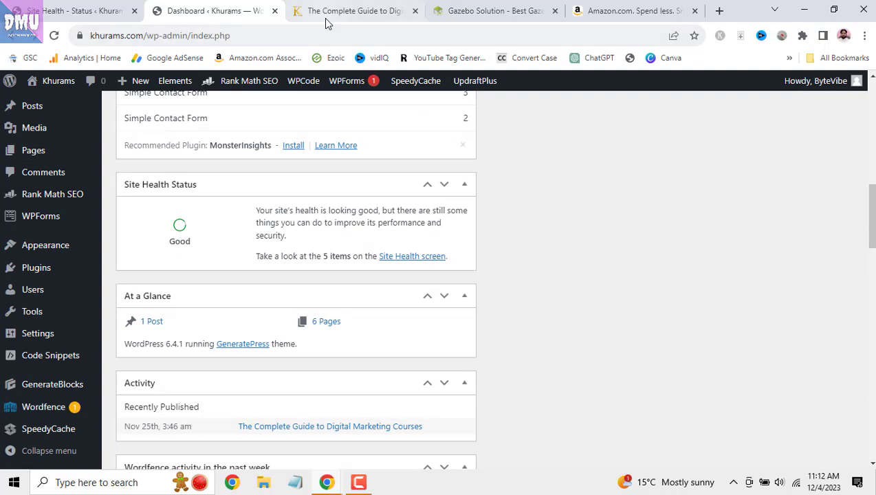
click(95, 10)
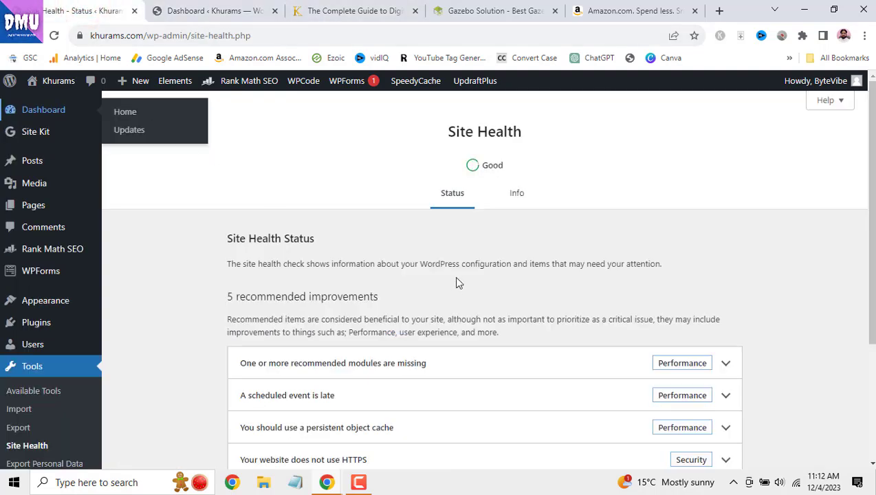
double_click(468, 166)
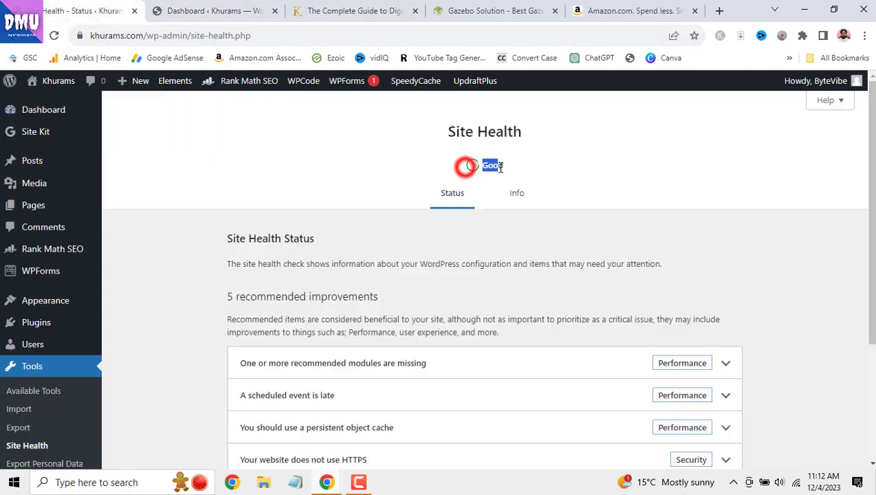
scroll(501, 245, down, 1)
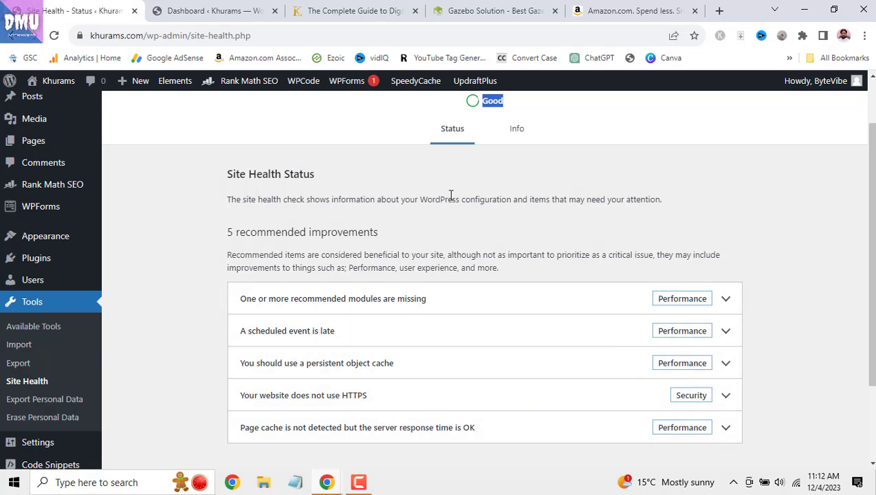
scroll(450, 196, up, 2)
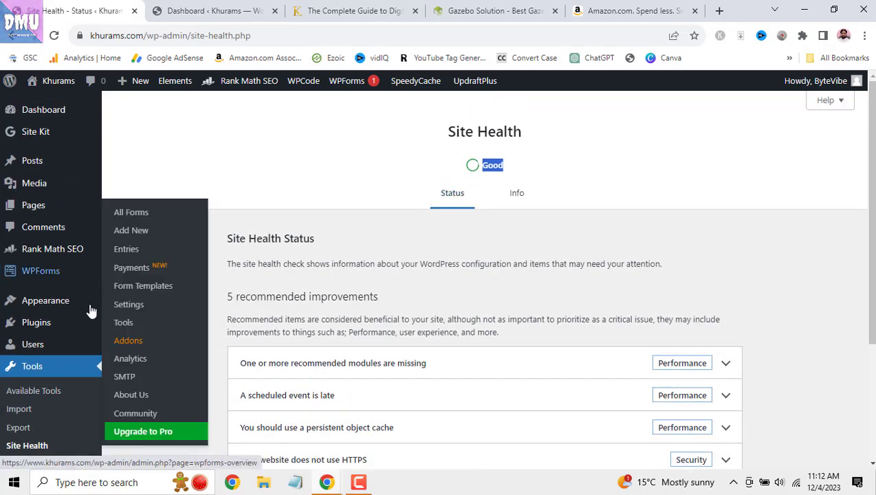
- Visit Available Tools and Import, then the Export page with Posts selected
click(57, 390)
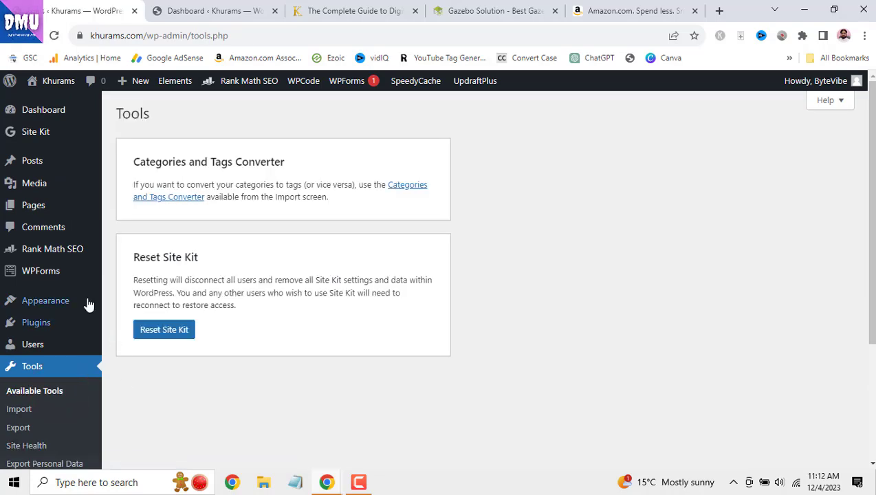
scroll(90, 307, down, 2)
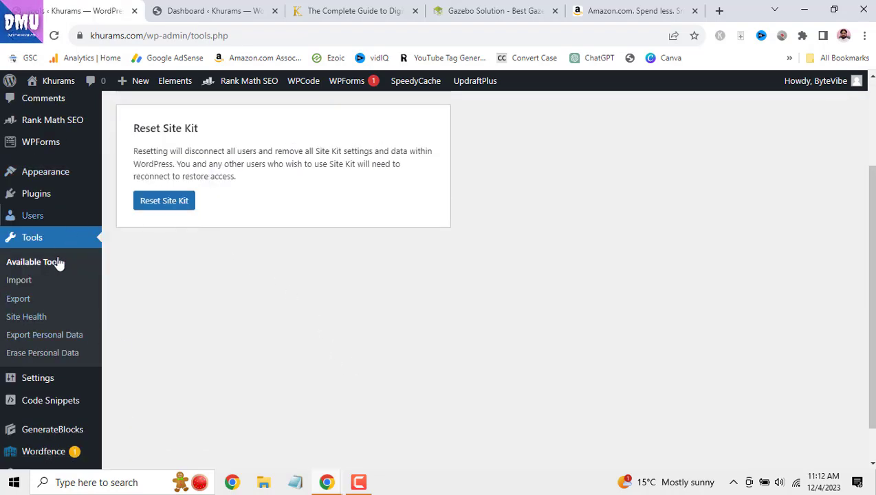
click(22, 282)
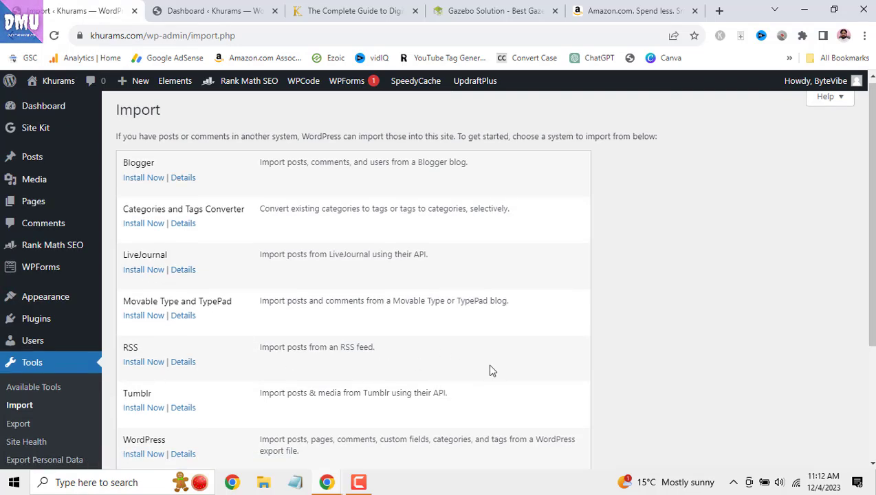
scroll(490, 369, down, 2)
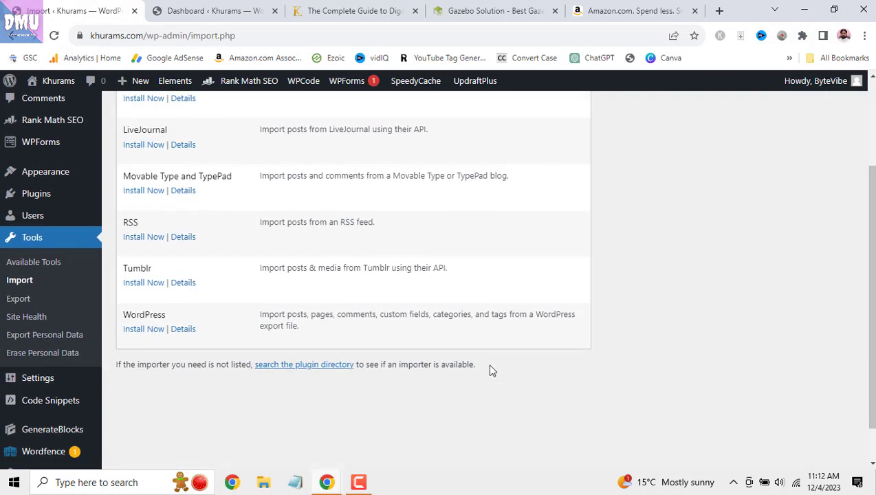
click(19, 296)
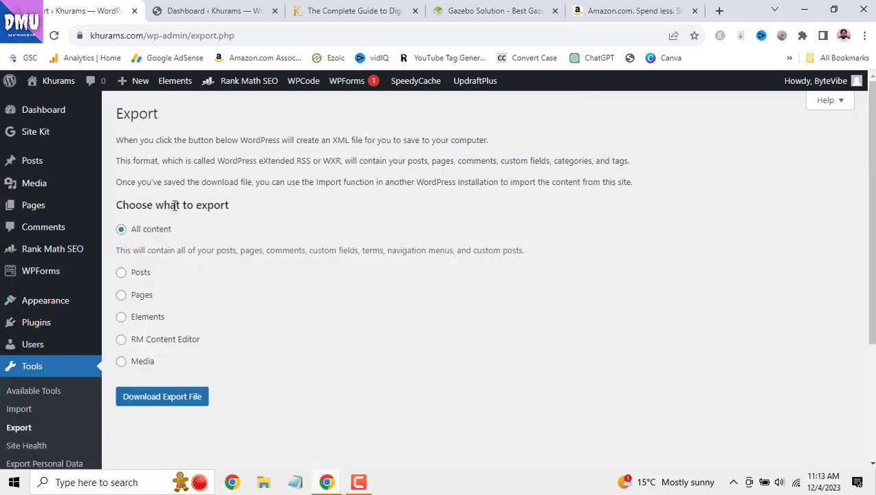
scroll(47, 289, down, 1)
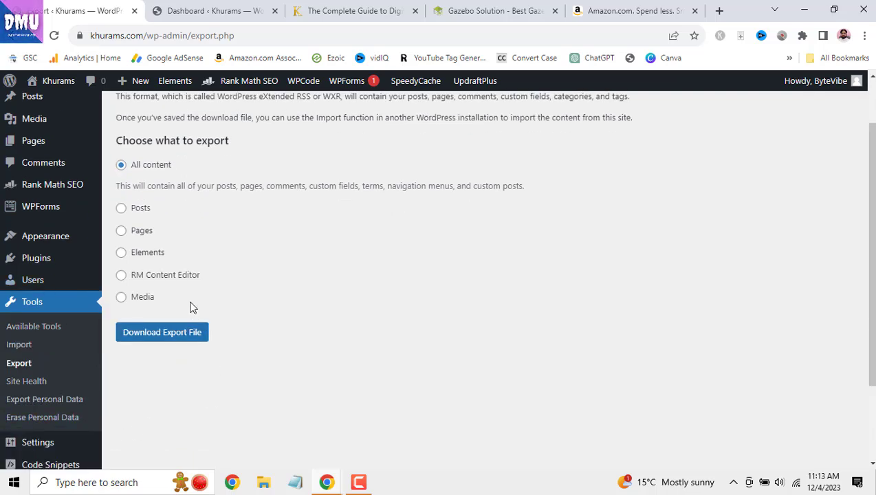
click(121, 208)
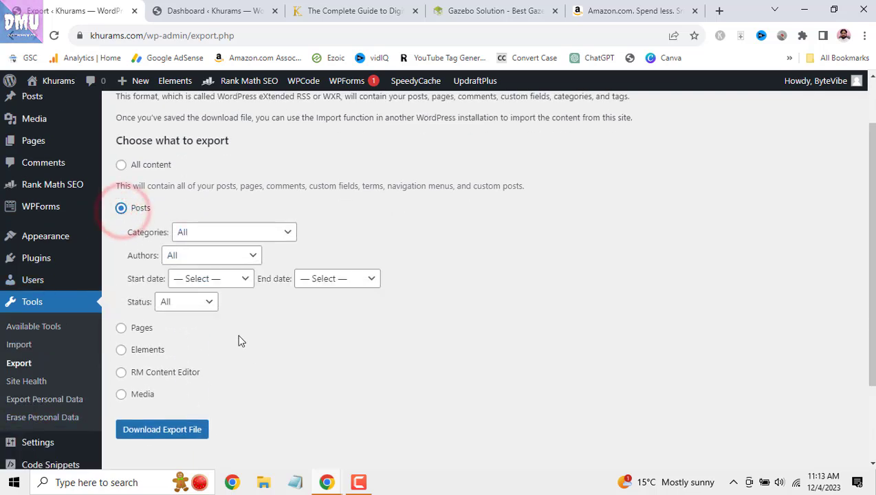
- Browse the Export Personal Data page, then open Erase Personal Data
scroll(62, 300, down, 1)
scroll(63, 301, down, 1)
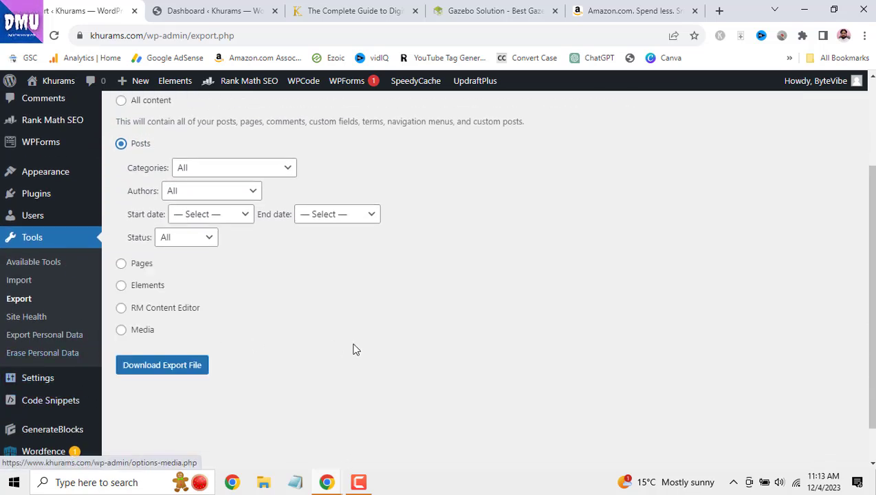
click(69, 335)
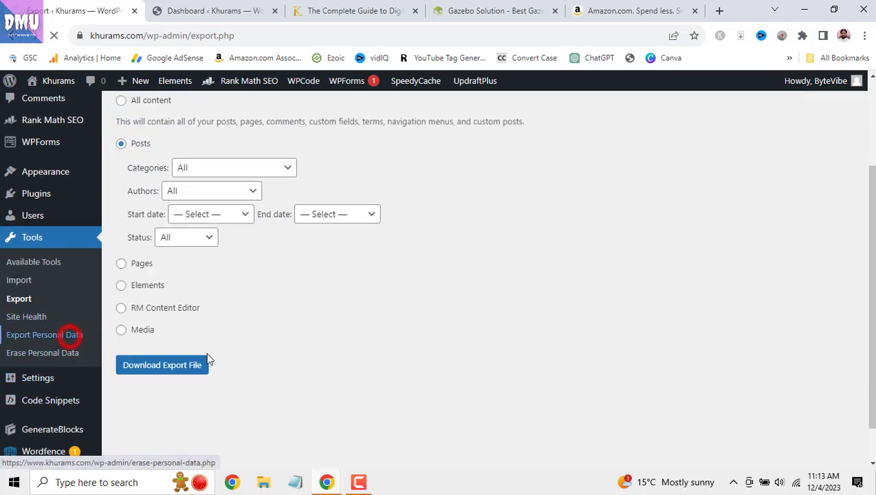
scroll(321, 317, down, 3)
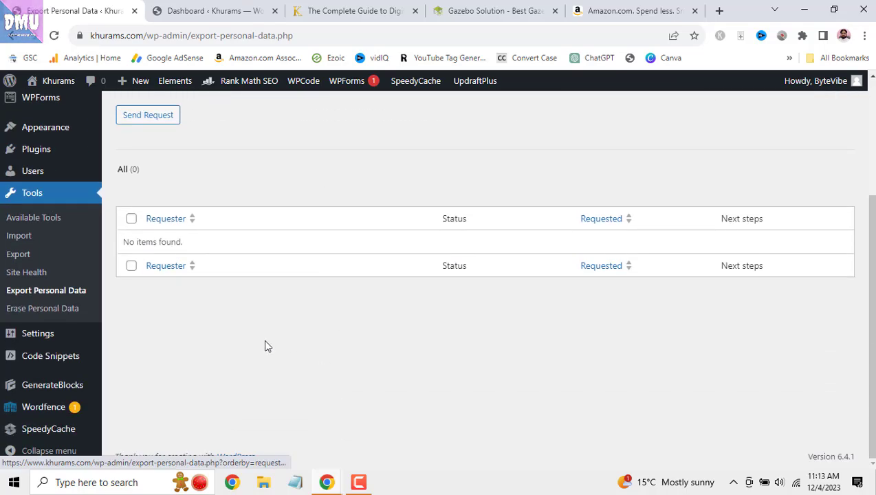
scroll(273, 351, up, 3)
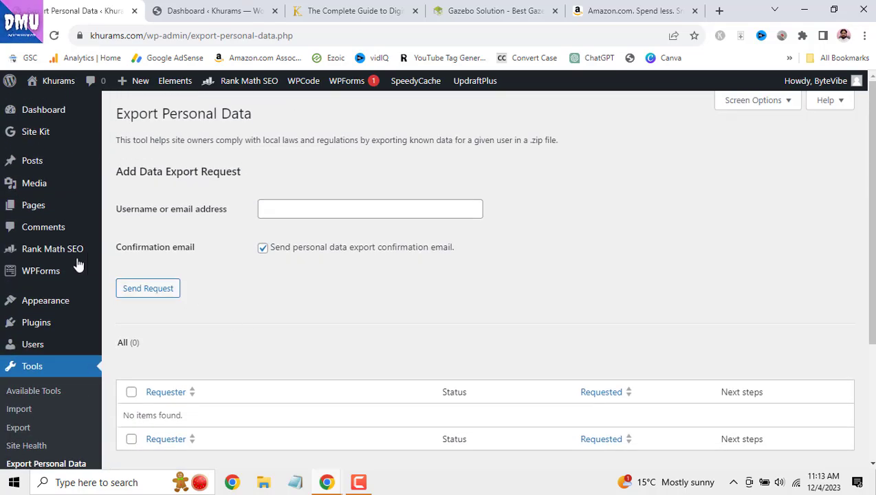
scroll(65, 280, down, 1)
click(63, 419)
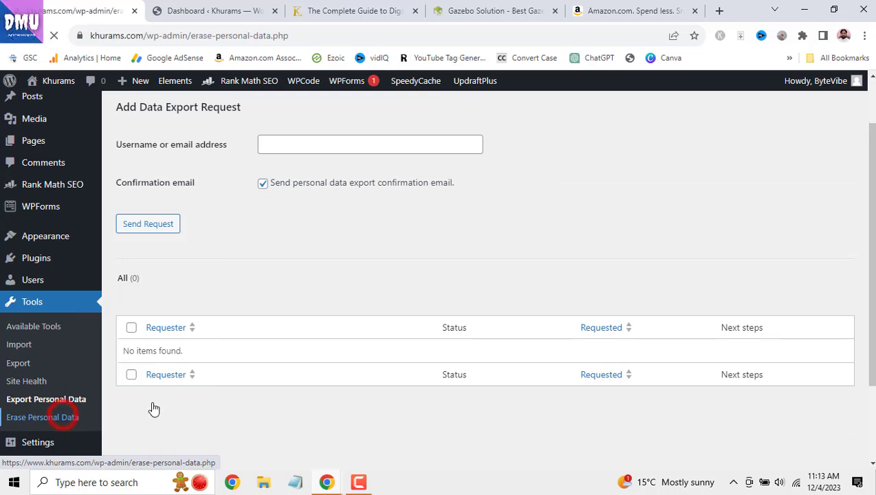
scroll(276, 334, down, 2)
scroll(273, 344, down, 1)
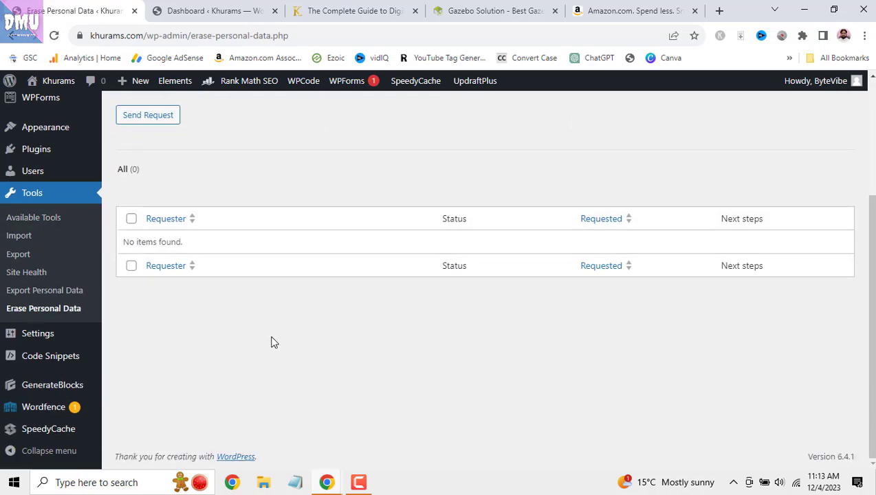
mouse_move(48, 342)
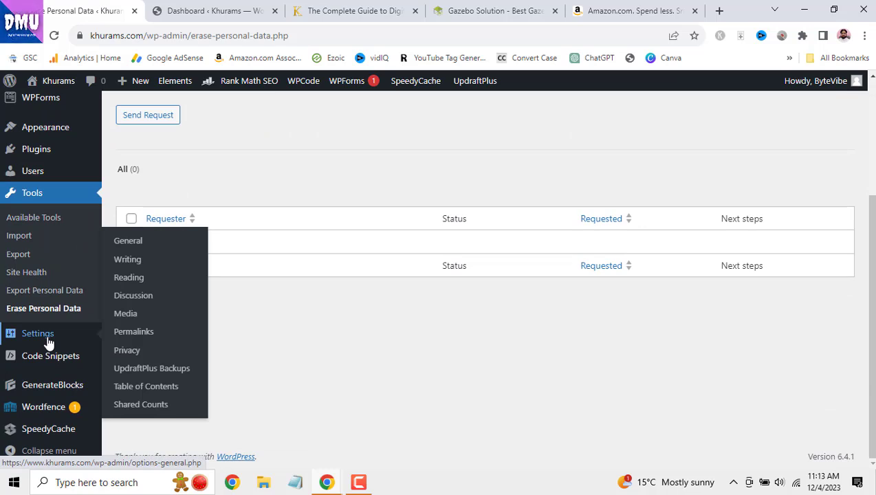
click(128, 242)
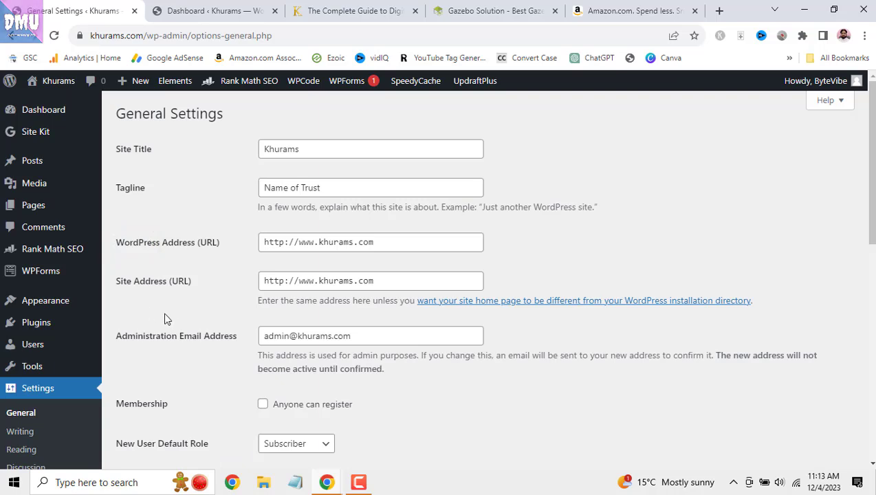
scroll(165, 318, down, 5)
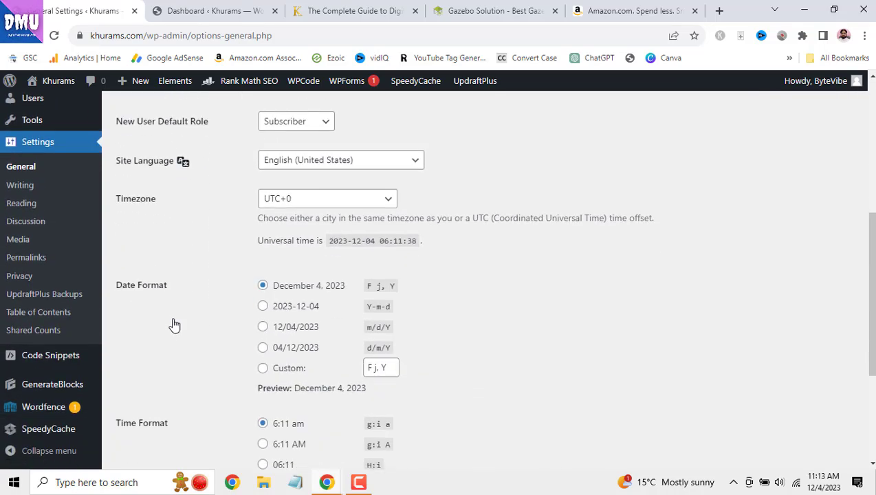
scroll(174, 324, down, 3)
scroll(145, 314, up, 1)
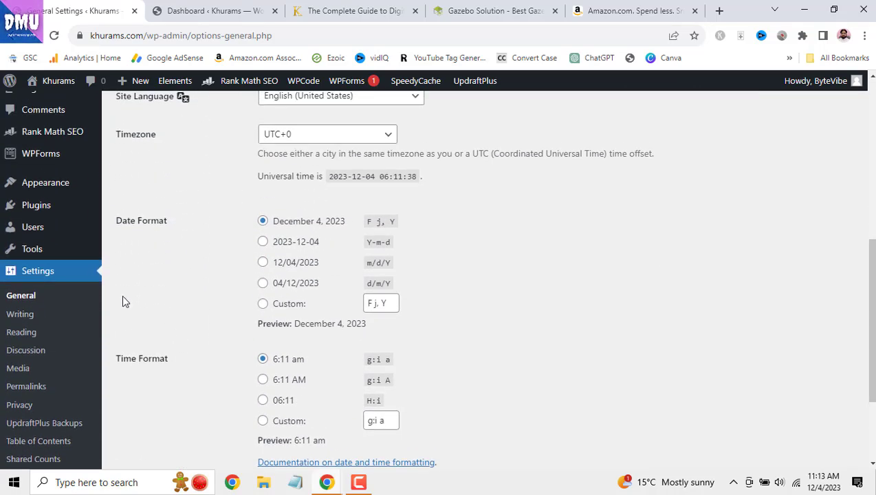
scroll(170, 329, up, 2)
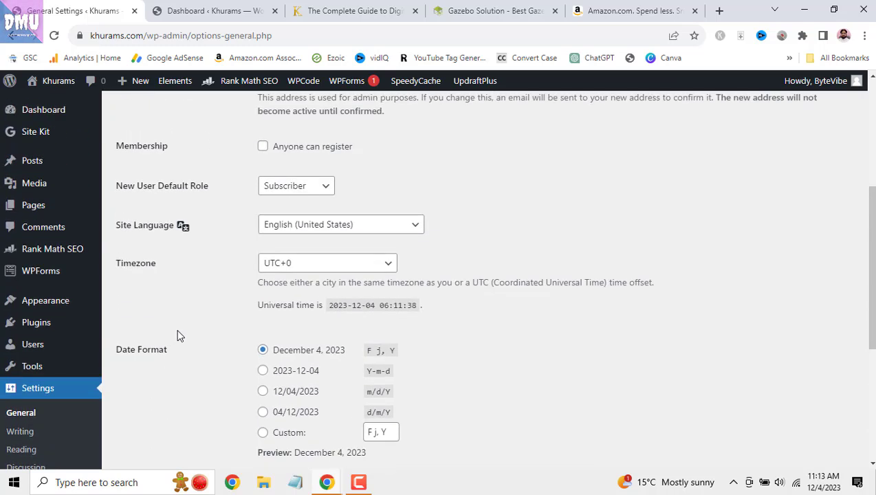
scroll(177, 335, up, 4)
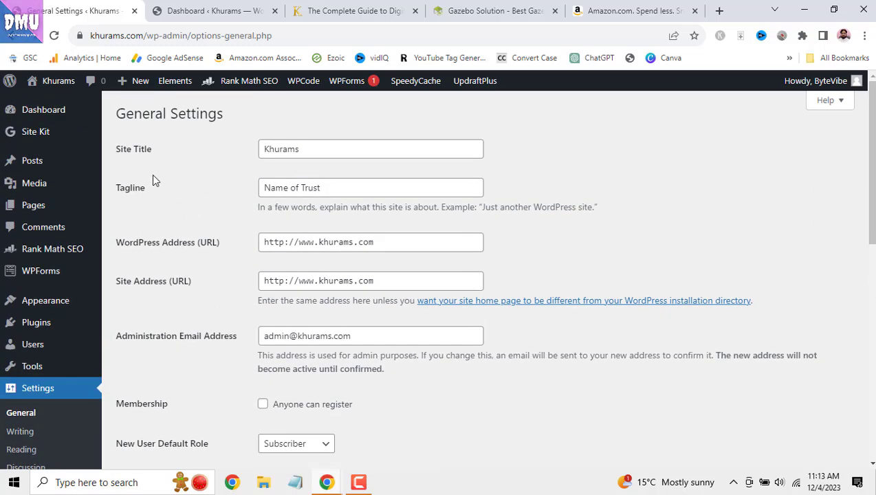
double_click(309, 149)
click(274, 11)
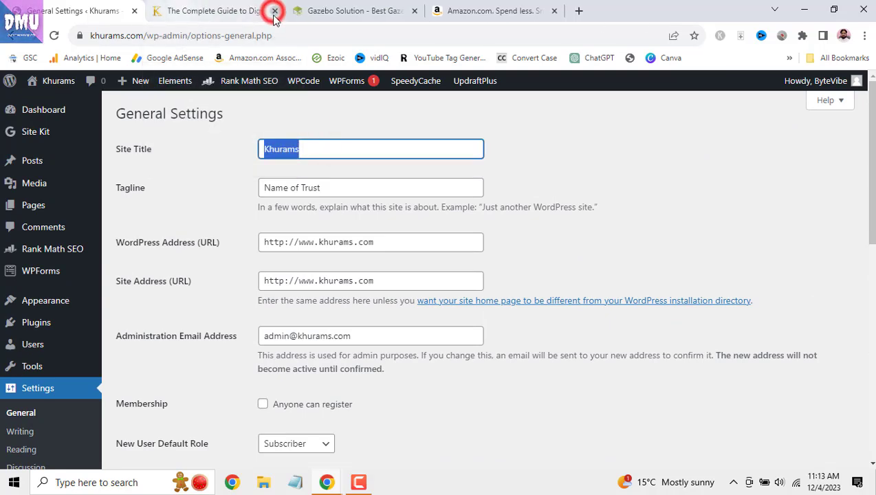
click(271, 11)
scroll(156, 147, up, 3)
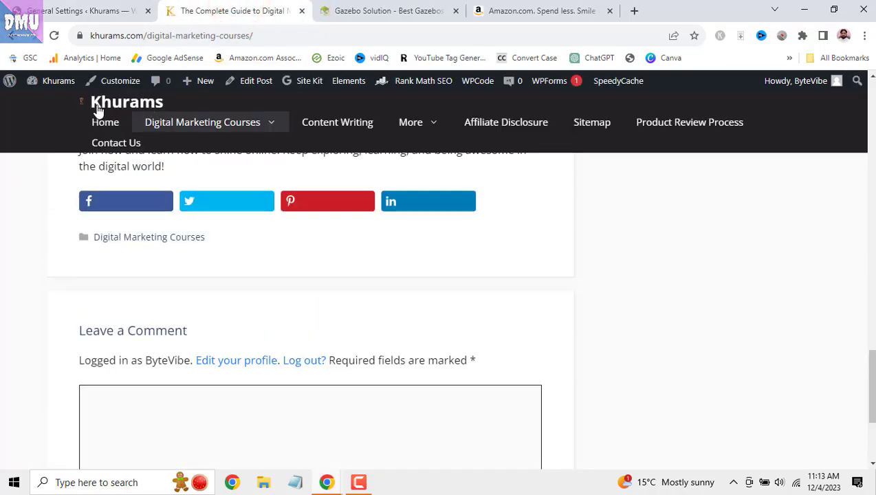
click(124, 10)
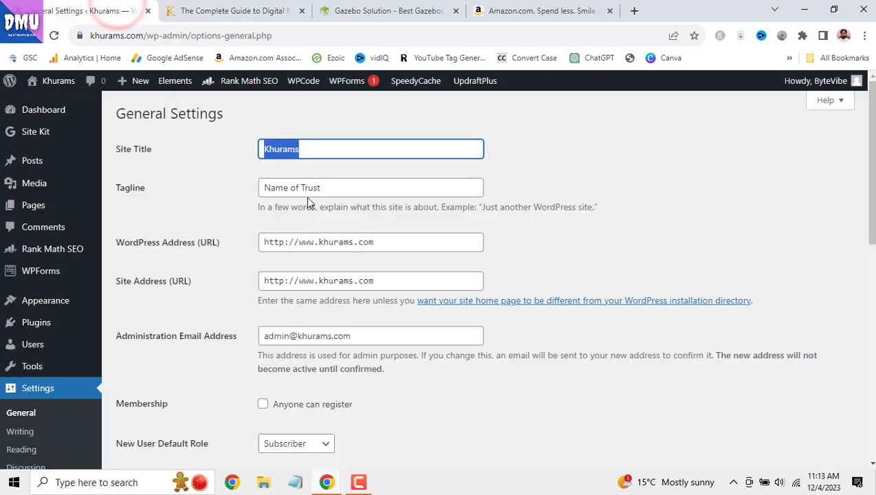
drag(262, 187, 332, 187)
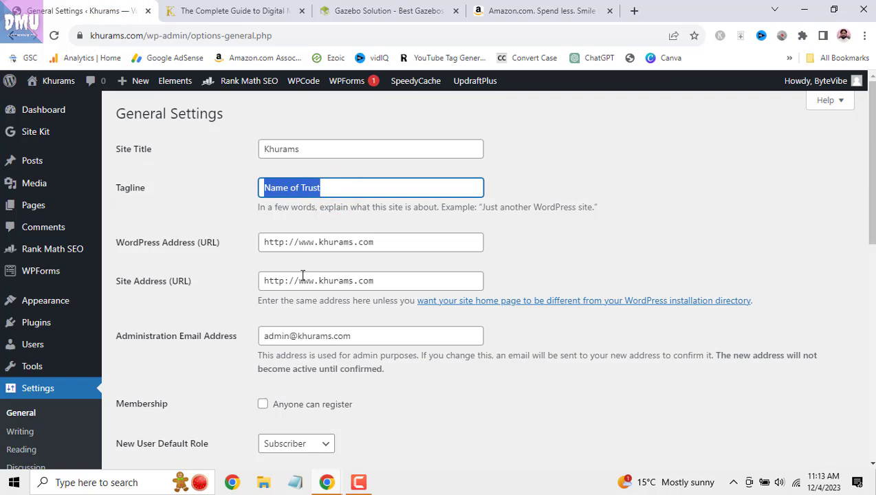
click(313, 237)
click(320, 281)
scroll(294, 316, down, 2)
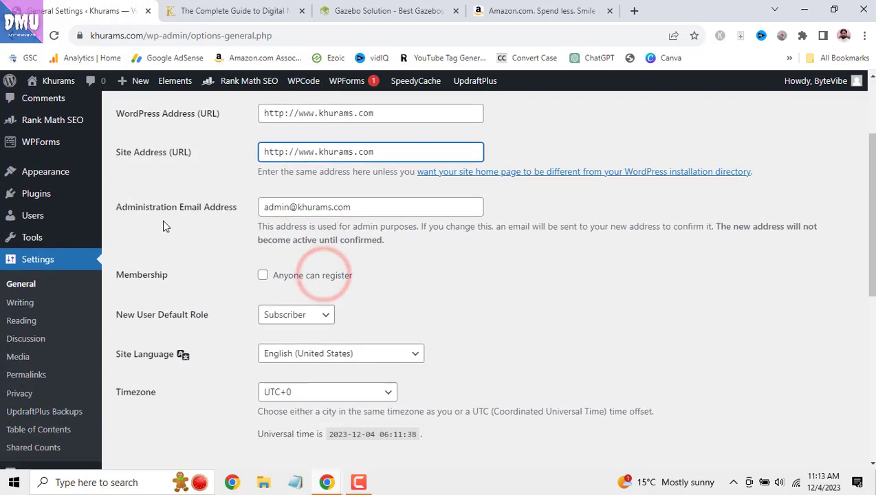
triple_click(369, 206)
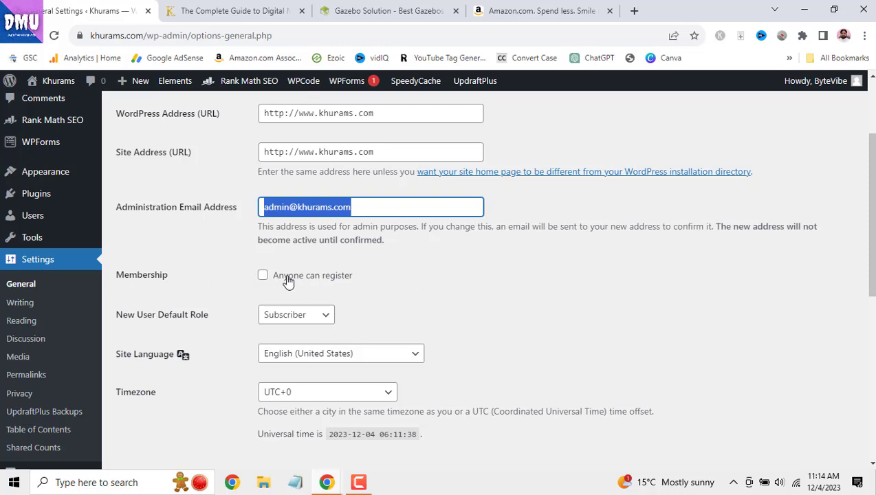
scroll(358, 279, down, 2)
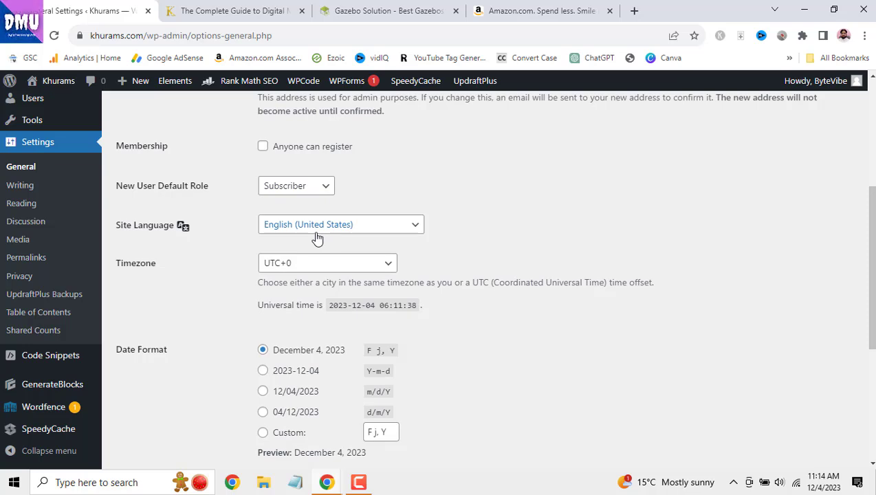
scroll(458, 261, down, 1)
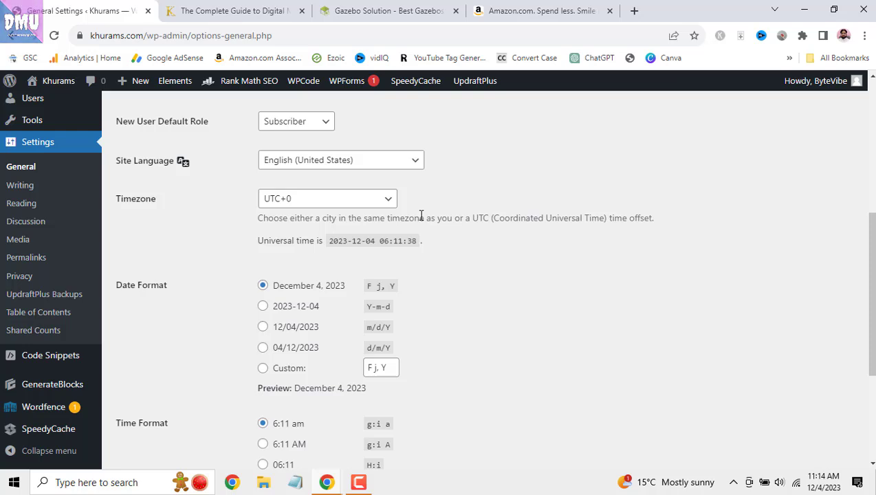
- Pick UTC+5 from the Timezone list and save General Settings
click(386, 198)
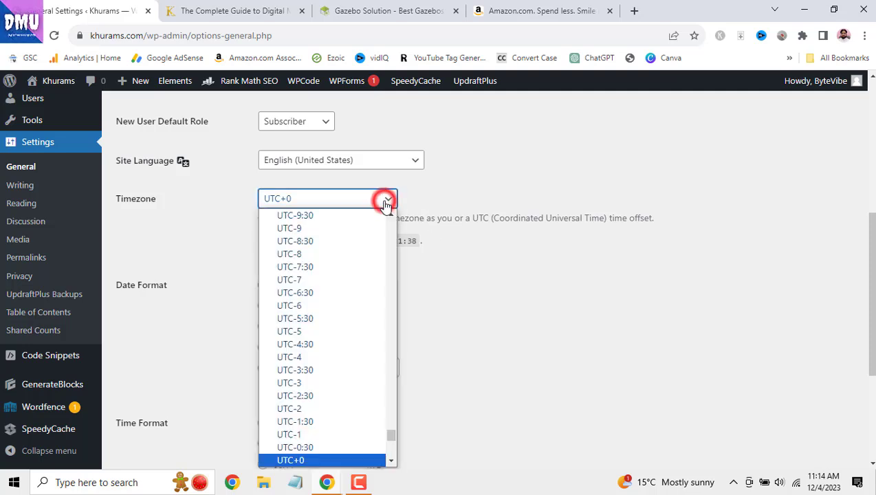
scroll(347, 375, down, 5)
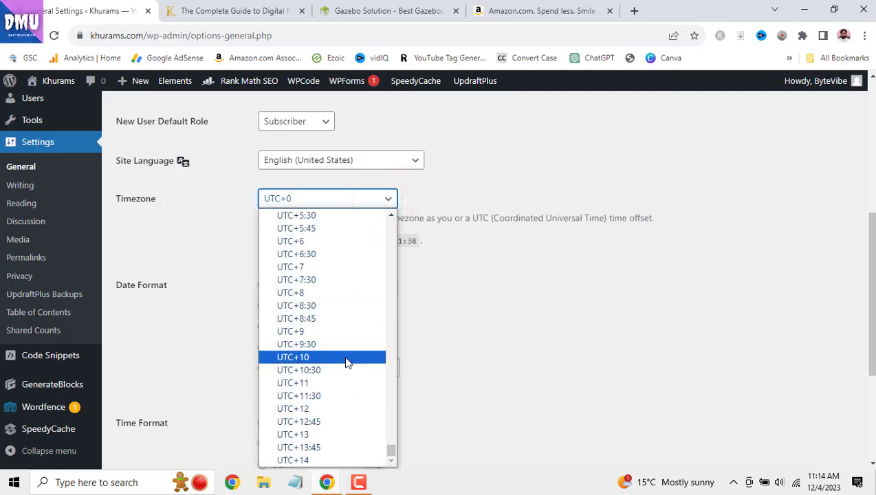
scroll(344, 286, up, 3)
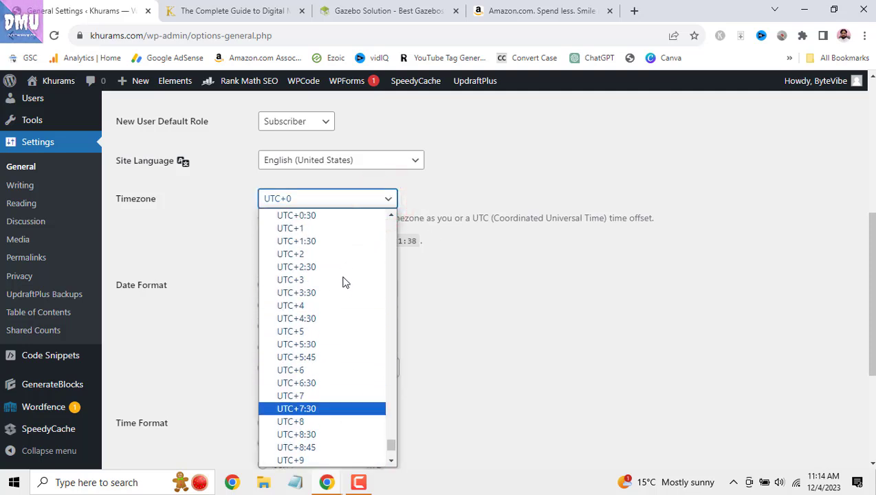
click(344, 329)
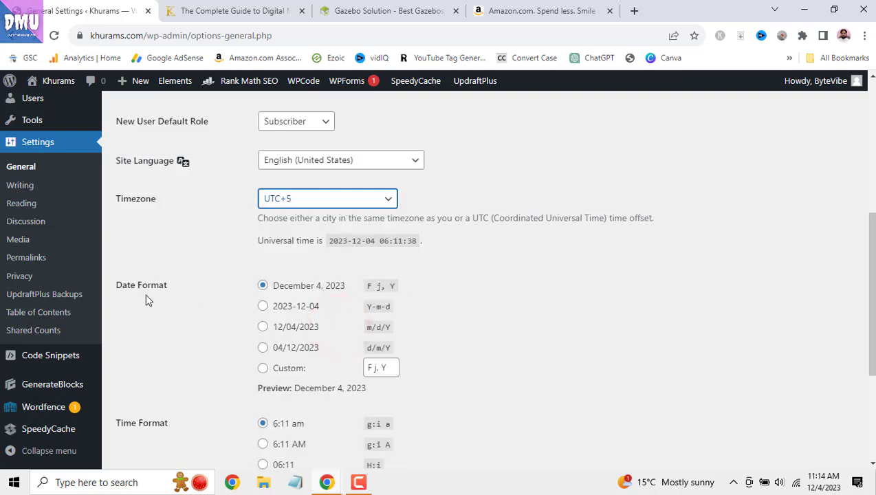
drag(118, 289, 172, 288)
click(452, 295)
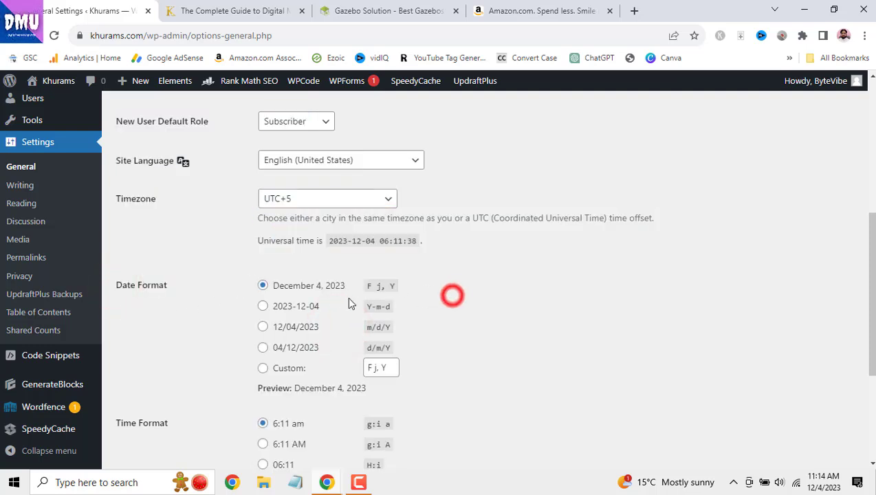
scroll(331, 296, down, 2)
scroll(338, 326, down, 1)
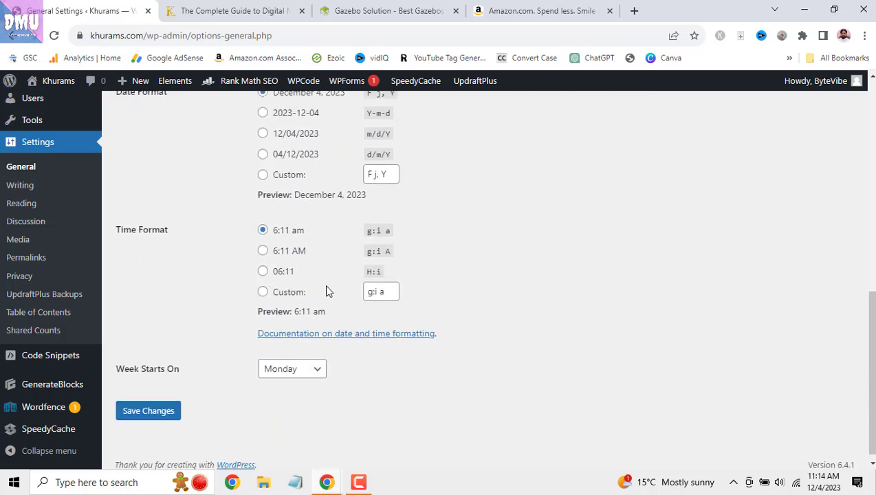
scroll(331, 303, down, 1)
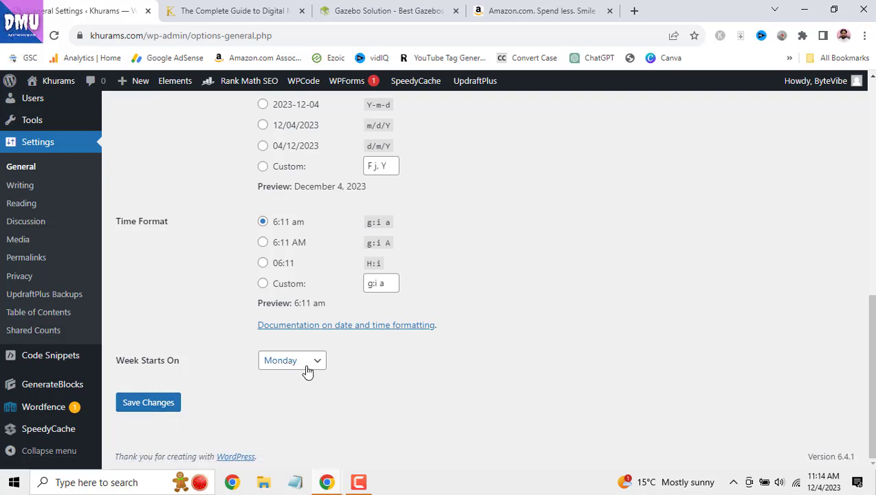
click(165, 404)
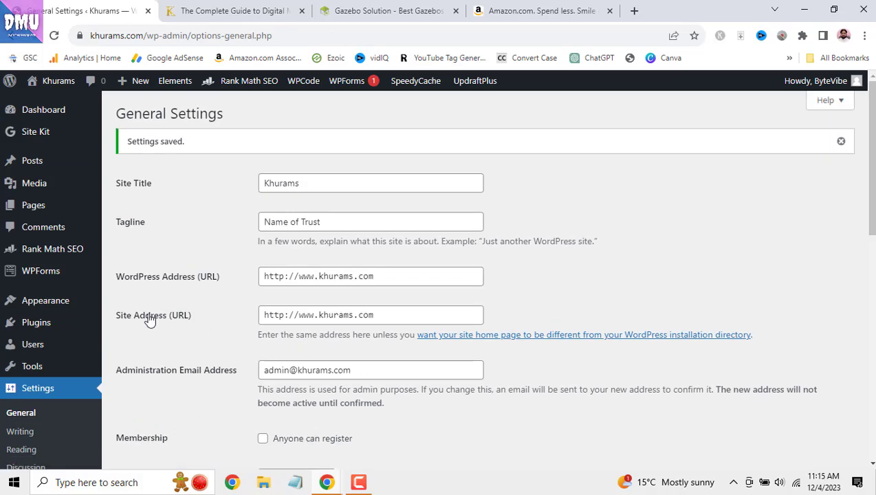
scroll(114, 309, down, 1)
- Check Writing's default category (Uncategorized) and post format (Standard), leaving both unchanged
click(26, 370)
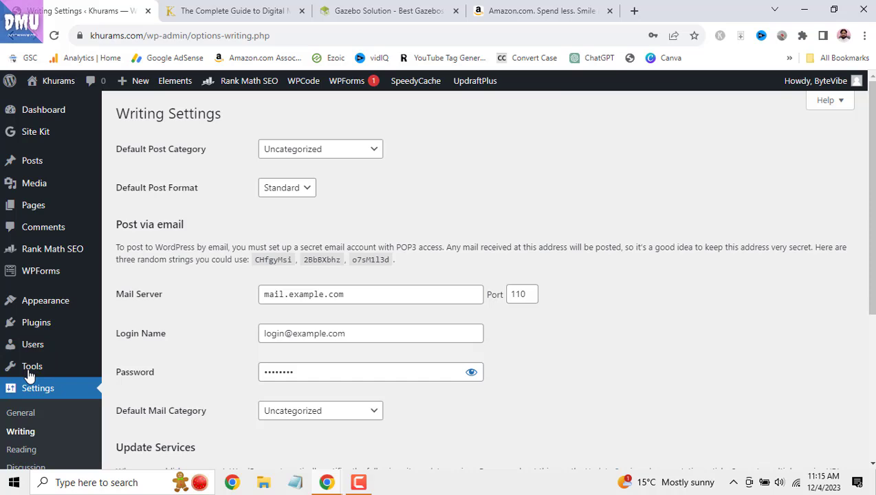
scroll(109, 350, down, 2)
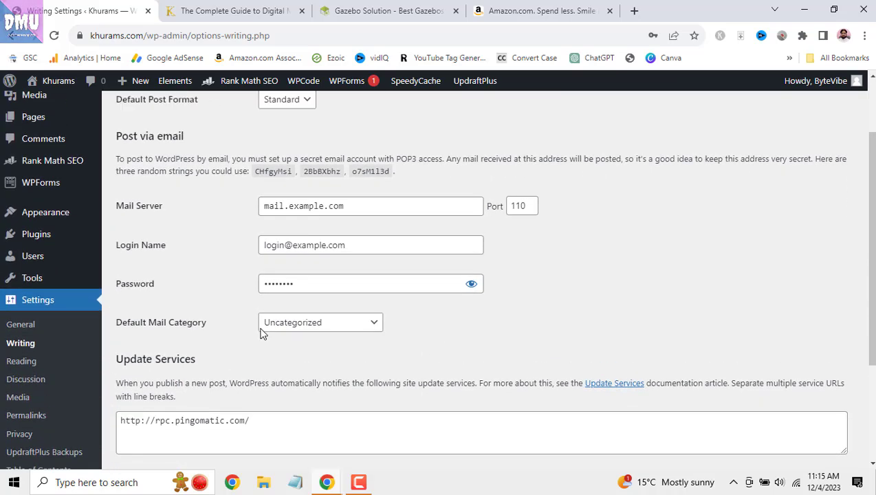
scroll(263, 335, up, 2)
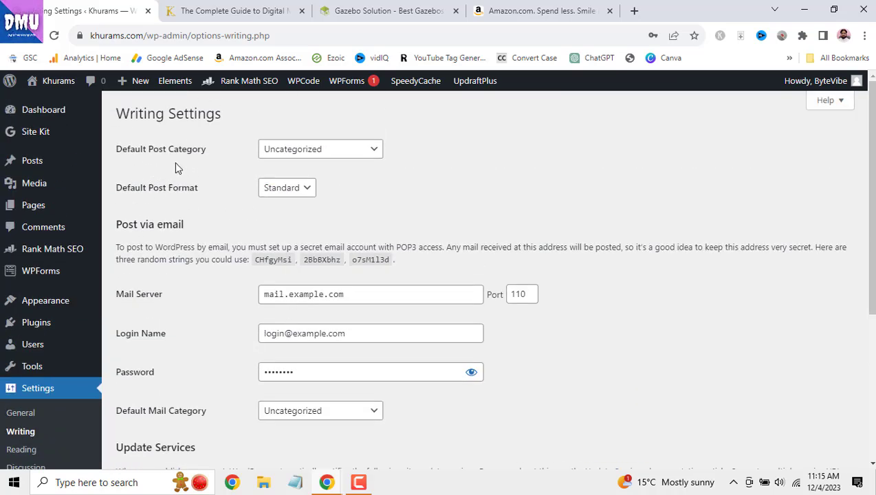
click(364, 157)
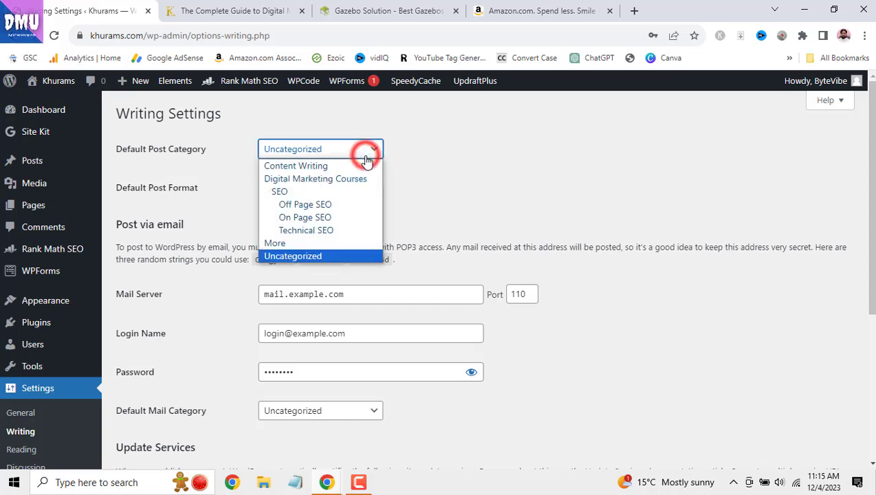
click(445, 163)
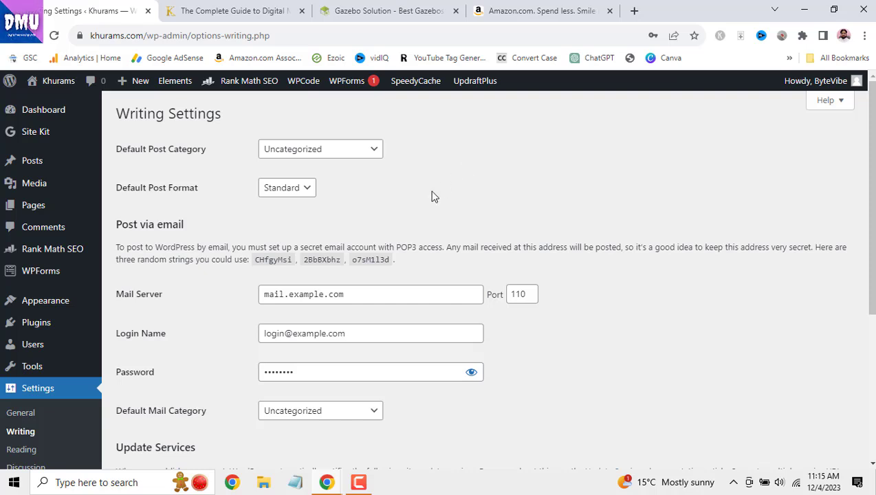
click(374, 153)
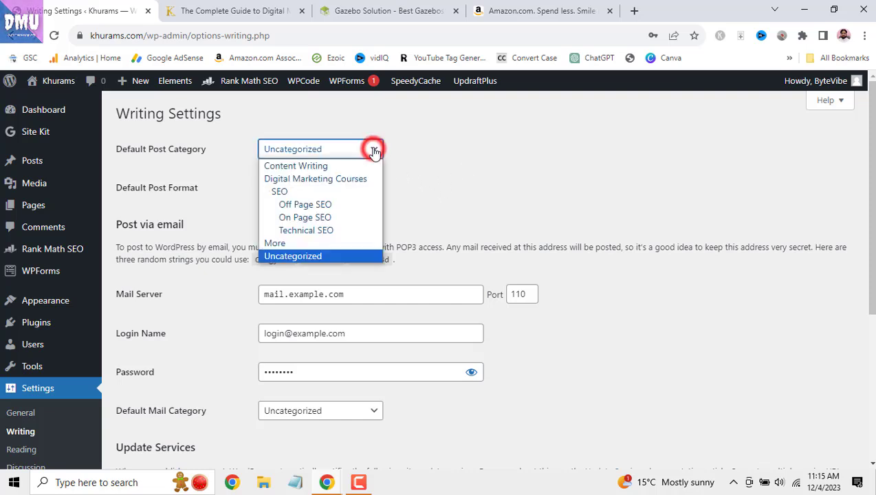
click(427, 164)
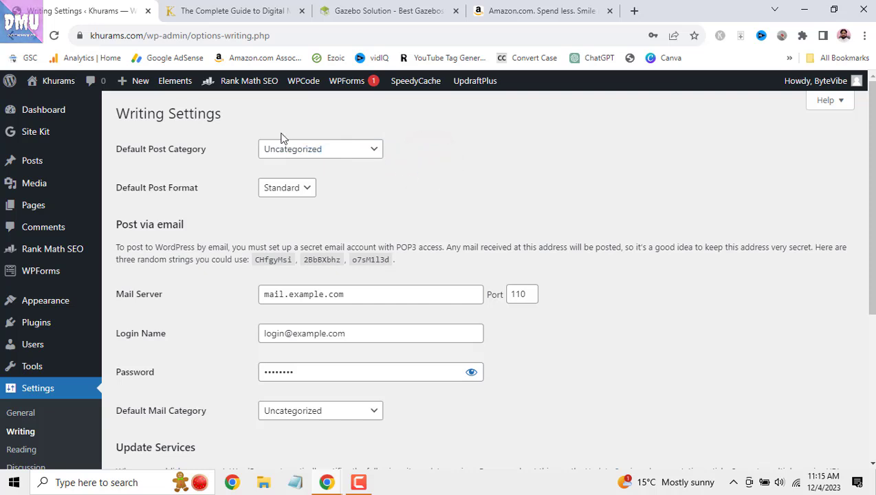
click(293, 194)
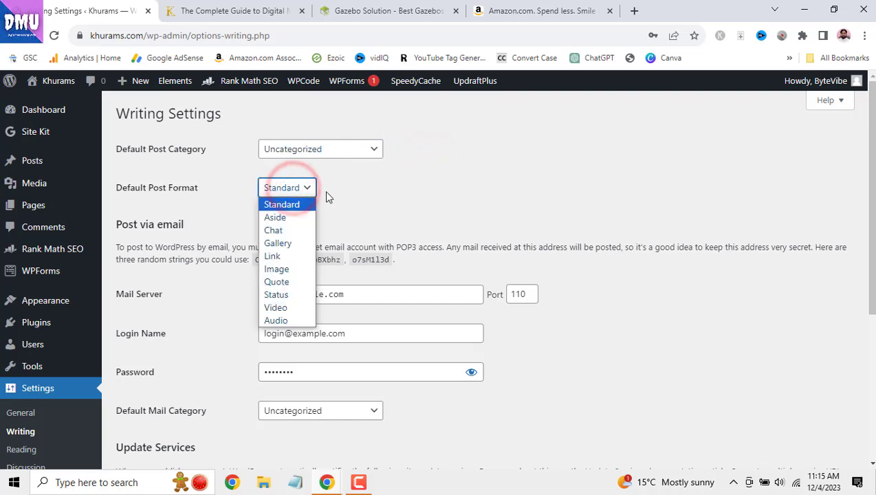
click(360, 194)
scroll(360, 197, down, 3)
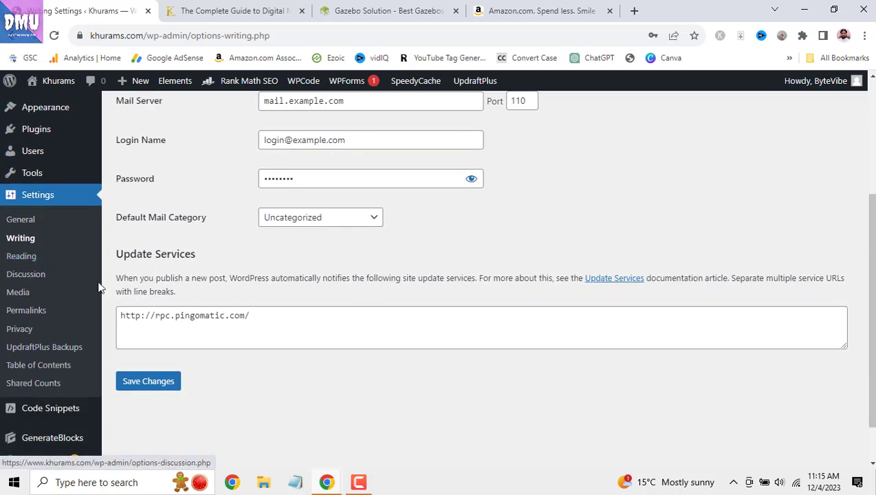
- In Reading settings, try a static homepage, then revert to 'Your latest posts'
click(23, 255)
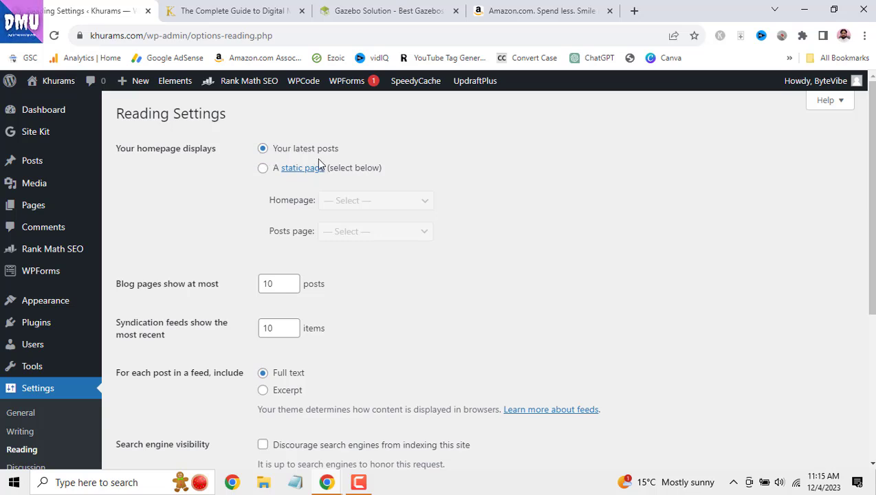
click(263, 169)
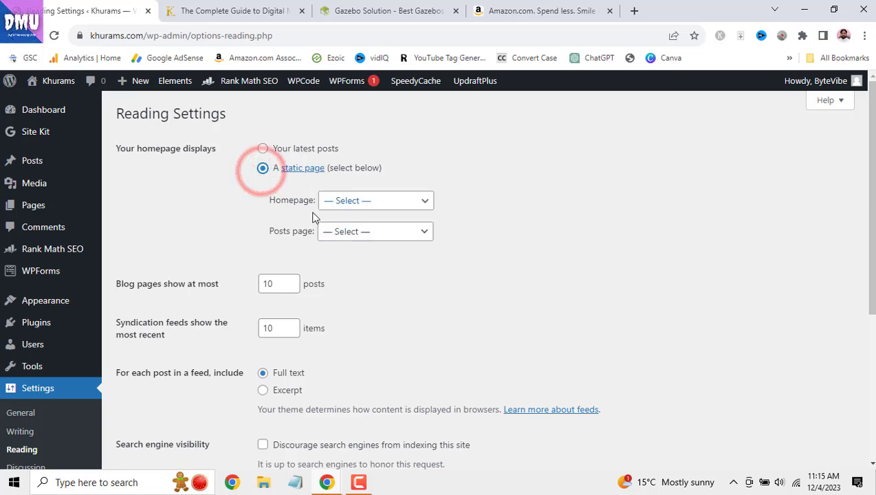
click(262, 149)
scroll(336, 202, down, 1)
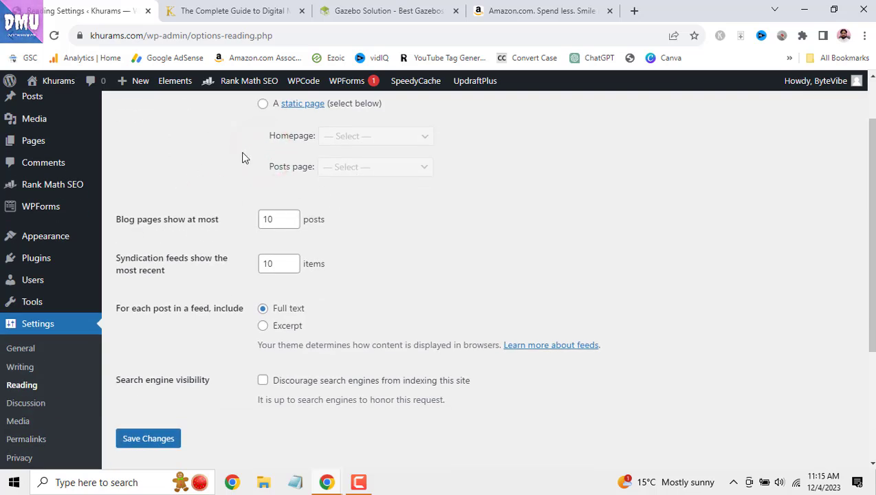
- Compare the live site's homepage against the Reading settings, switching between both tabs
click(223, 11)
click(105, 122)
scroll(409, 313, down, 10)
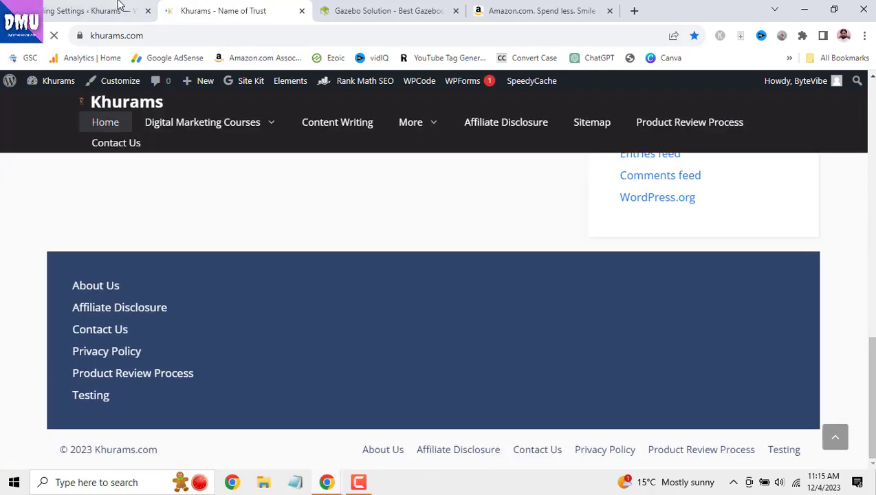
click(89, 11)
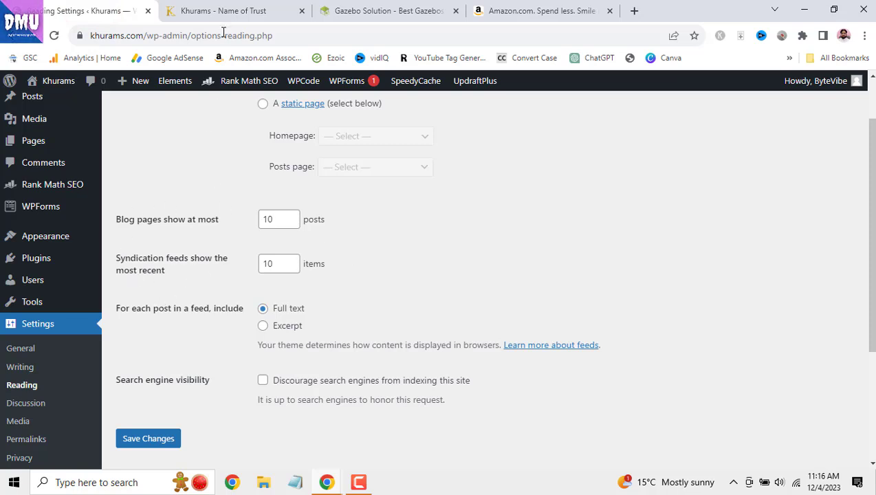
click(234, 10)
scroll(339, 270, up, 1)
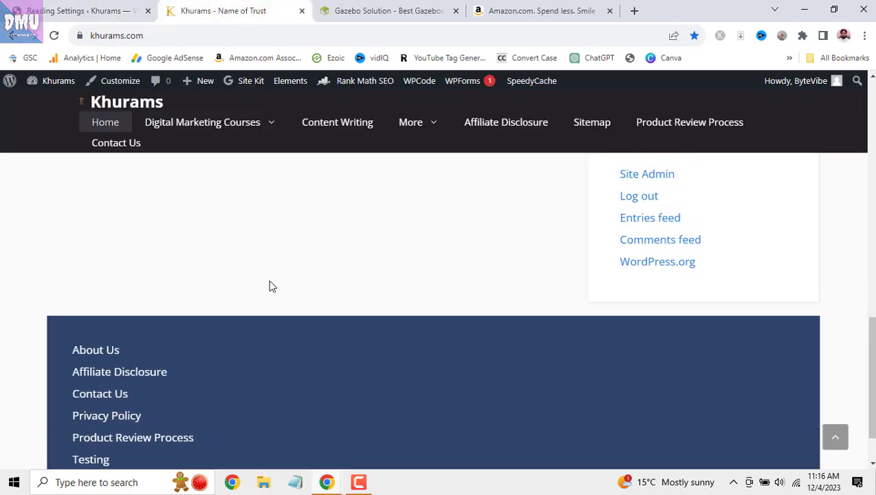
click(90, 11)
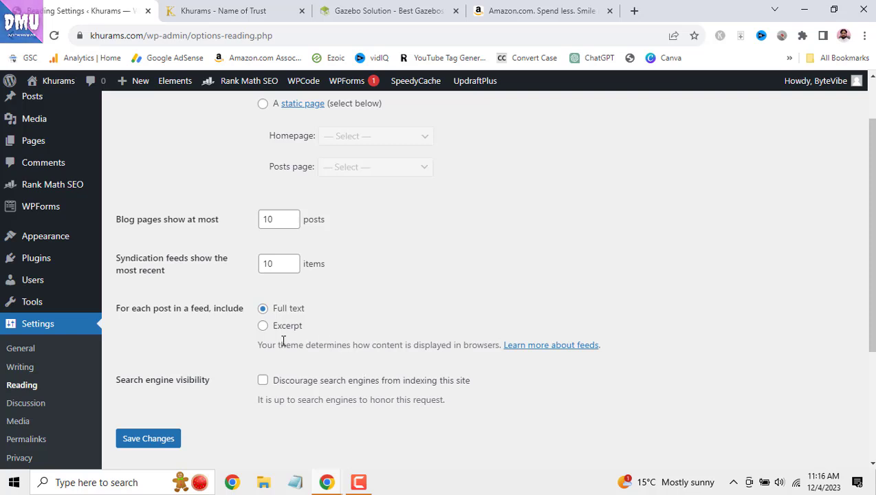
- Leave search engine indexing allowed and save the Reading settings with latest posts on the homepage
click(263, 381)
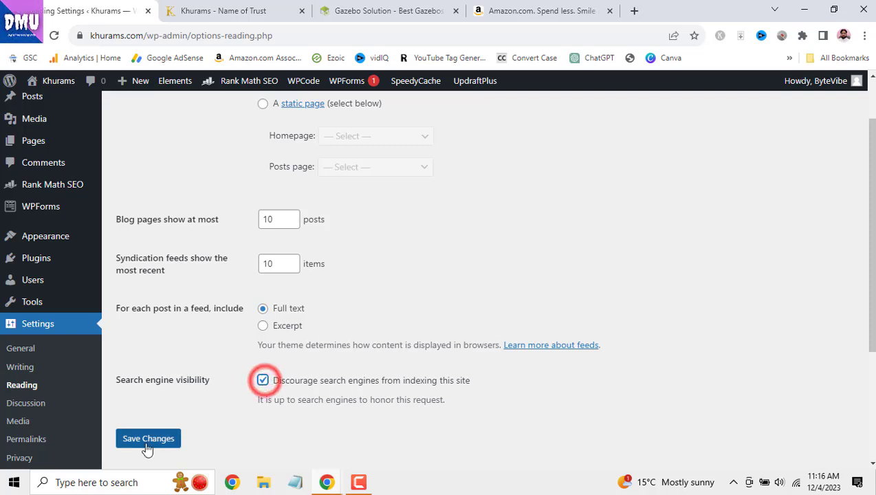
click(262, 382)
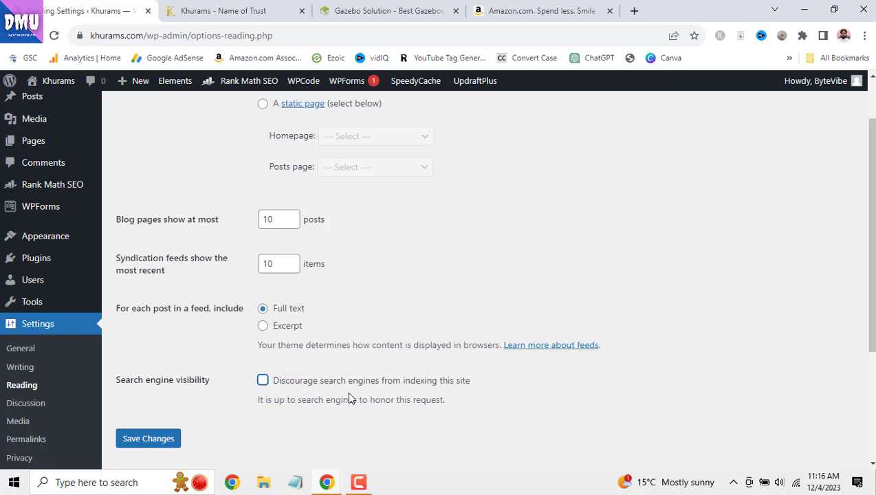
drag(401, 382, 471, 383)
click(465, 400)
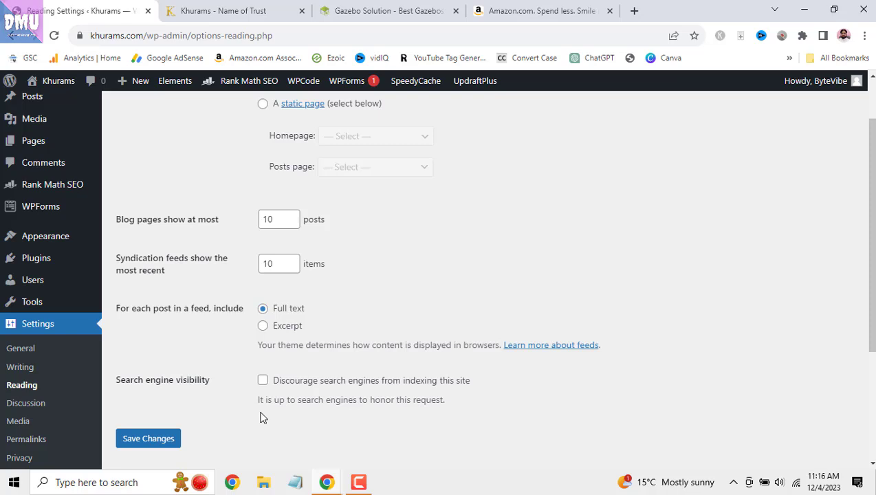
click(163, 439)
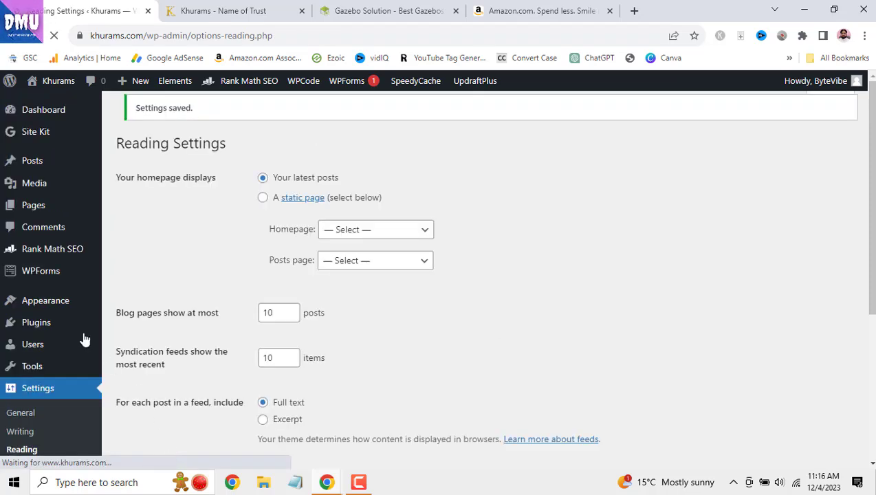
scroll(41, 324, down, 3)
- Scroll through the Discussion settings to review them
click(40, 341)
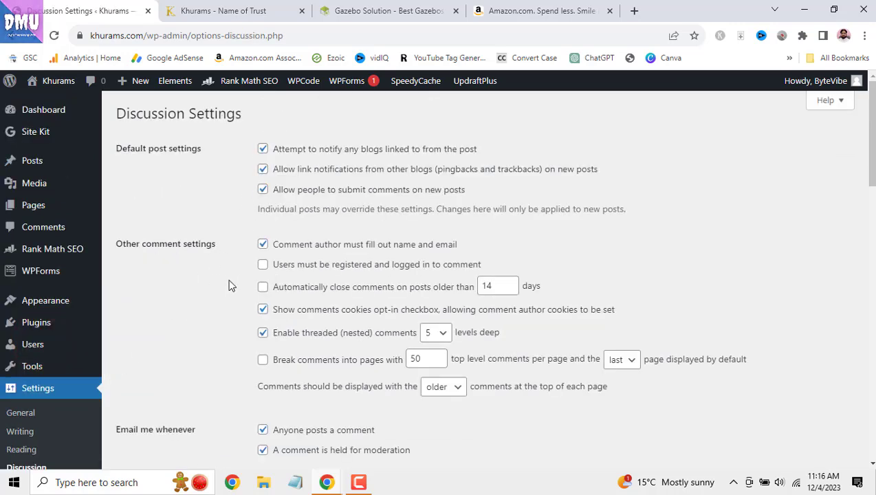
scroll(231, 289, down, 6)
scroll(232, 306, down, 5)
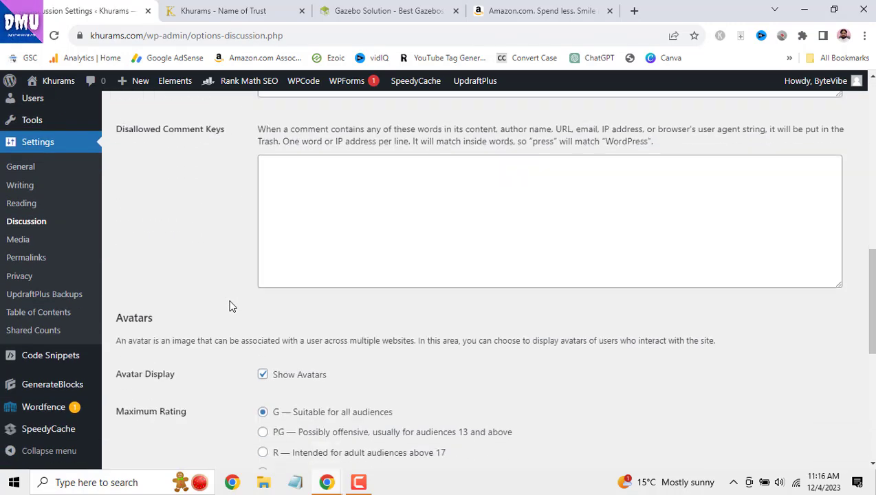
- Review the Media settings, then go to the Permalink settings
click(28, 240)
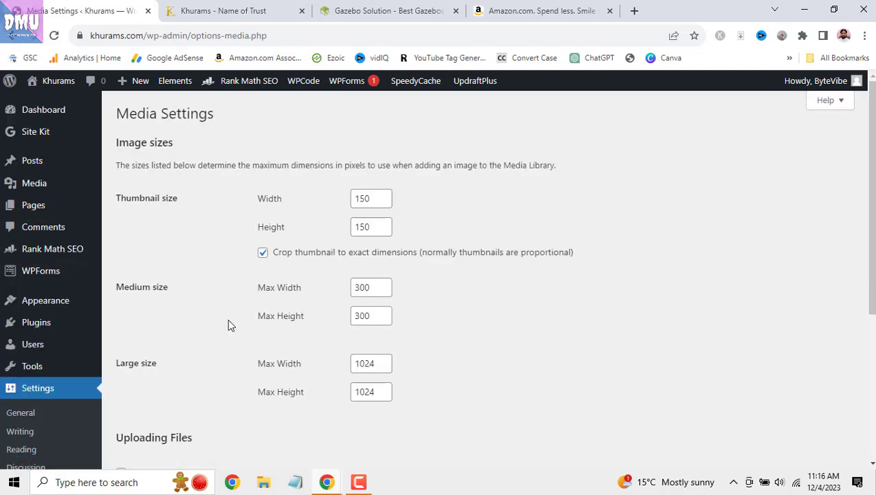
scroll(235, 340, down, 2)
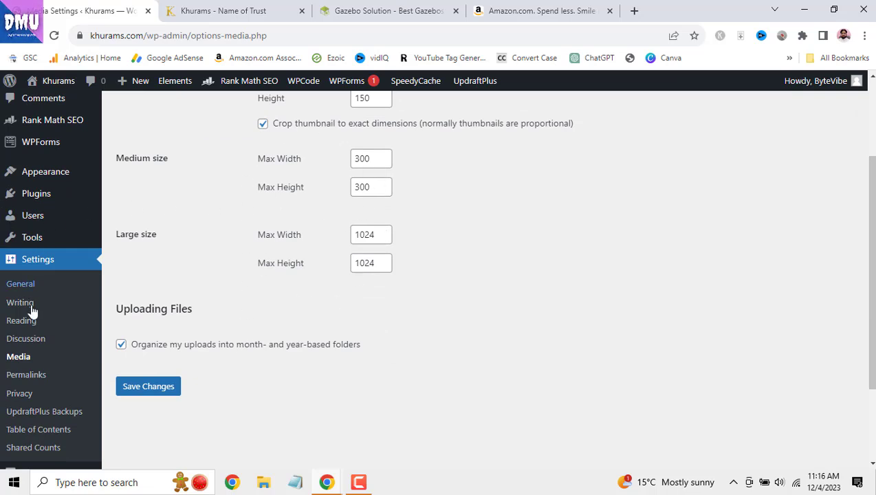
click(27, 376)
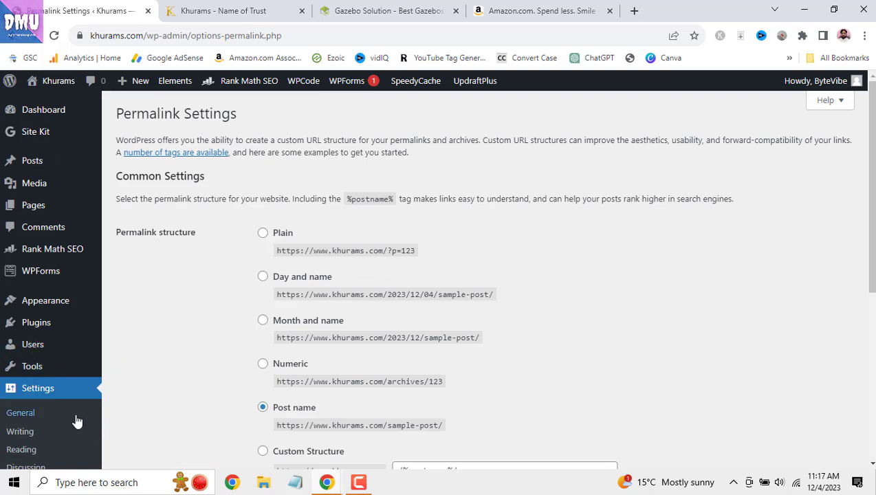
- Find the Post name permalink structure and its sample URL
scroll(84, 324, down, 1)
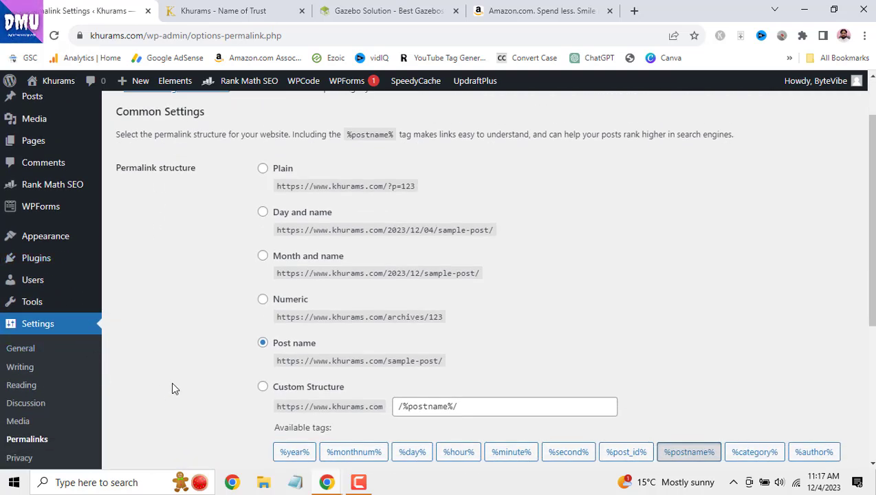
scroll(71, 432, down, 1)
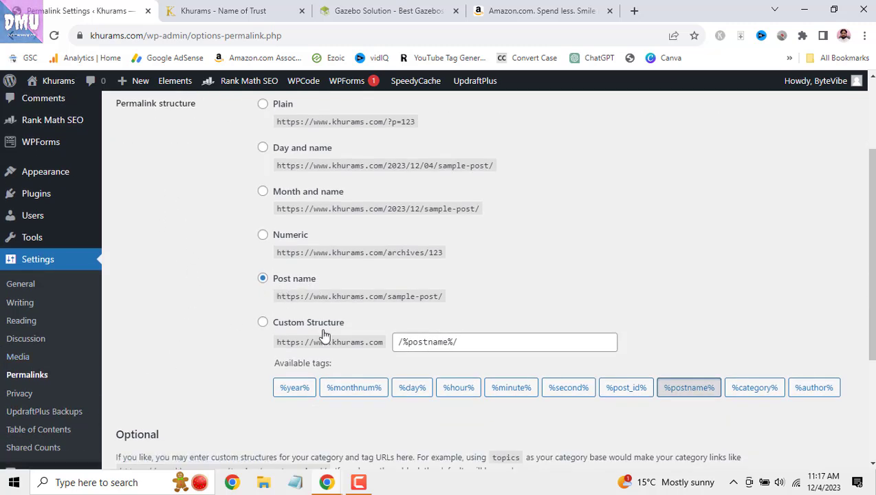
drag(267, 295, 380, 299)
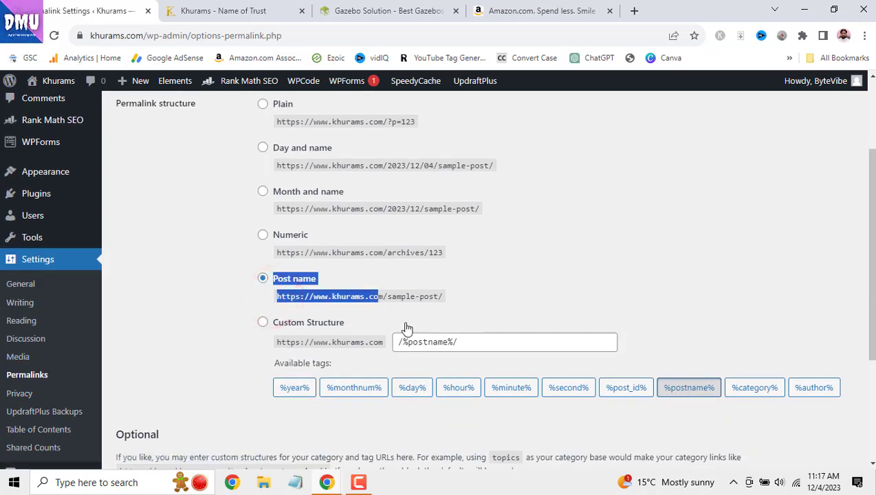
- On the live site, open the full Digital Marketing Courses post
click(234, 11)
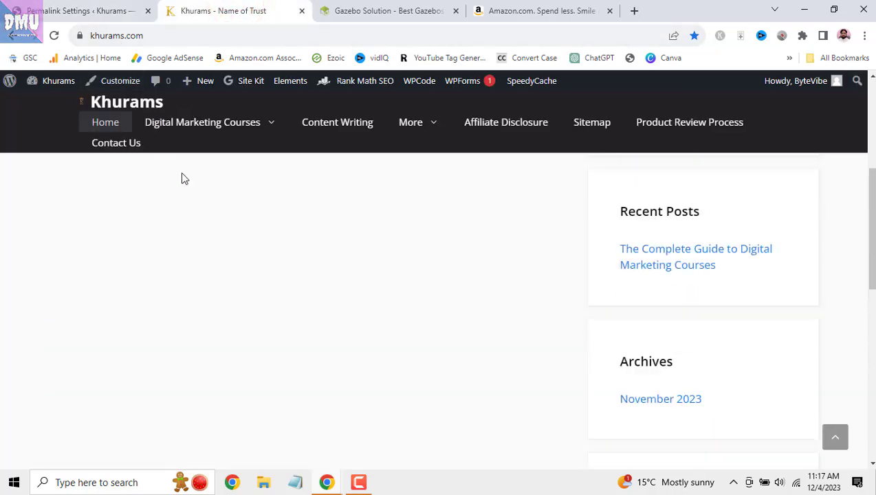
scroll(176, 172, up, 5)
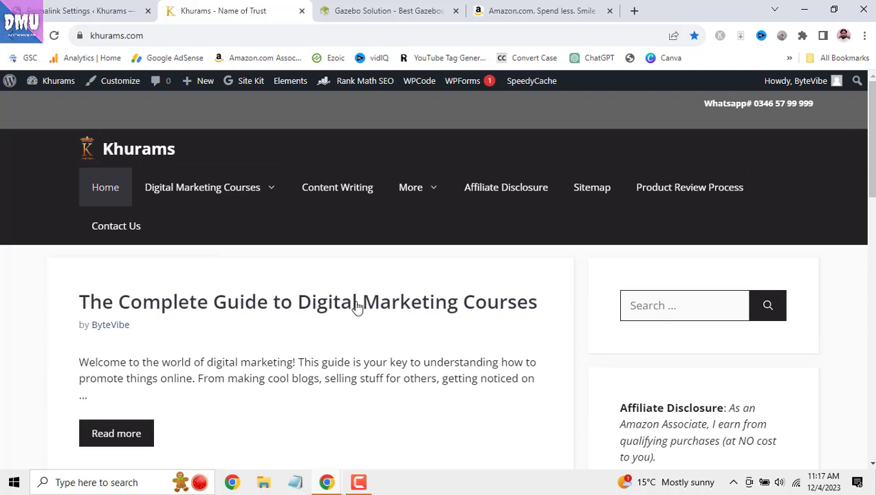
click(131, 432)
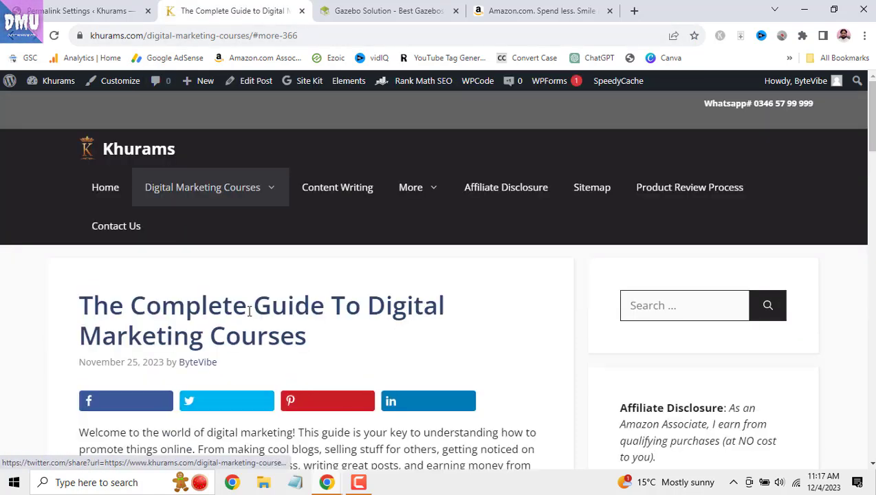
drag(372, 306, 384, 338)
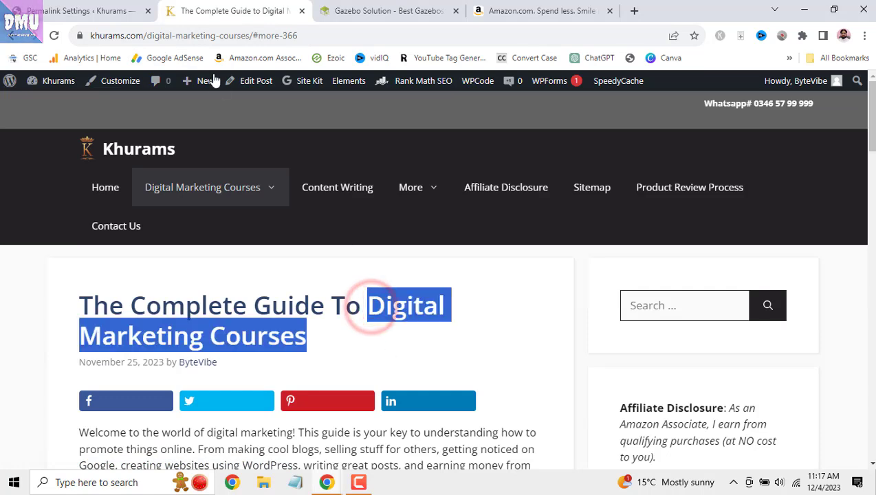
- Strip '#more-366' from the post's address, load the clean URL, and return to Permalinks
drag(147, 36, 369, 38)
click(344, 36)
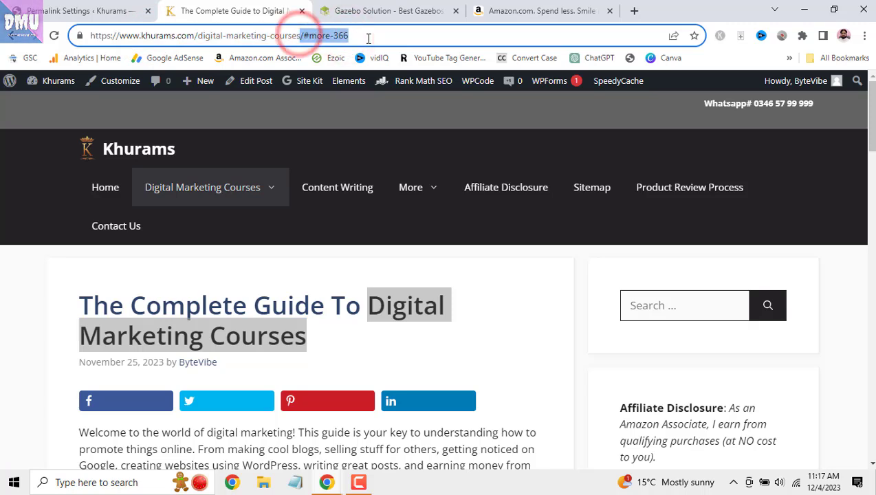
key(BackSpace)
key(Return)
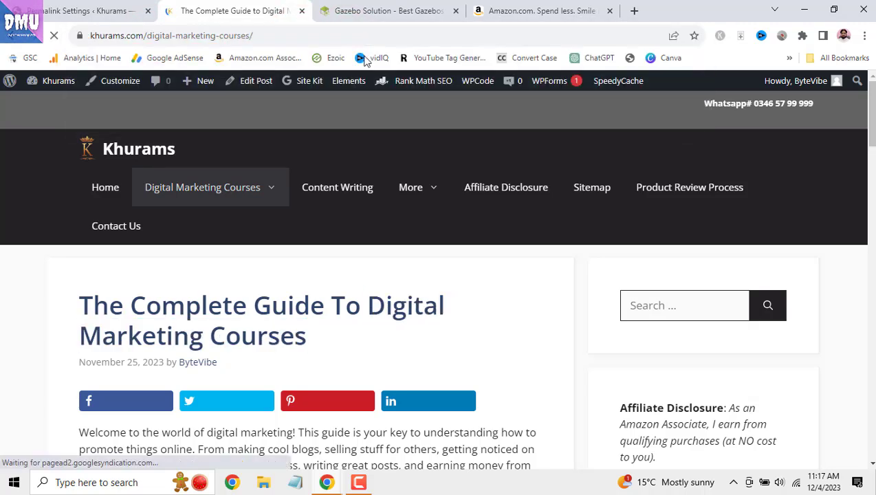
scroll(358, 266, down, 3)
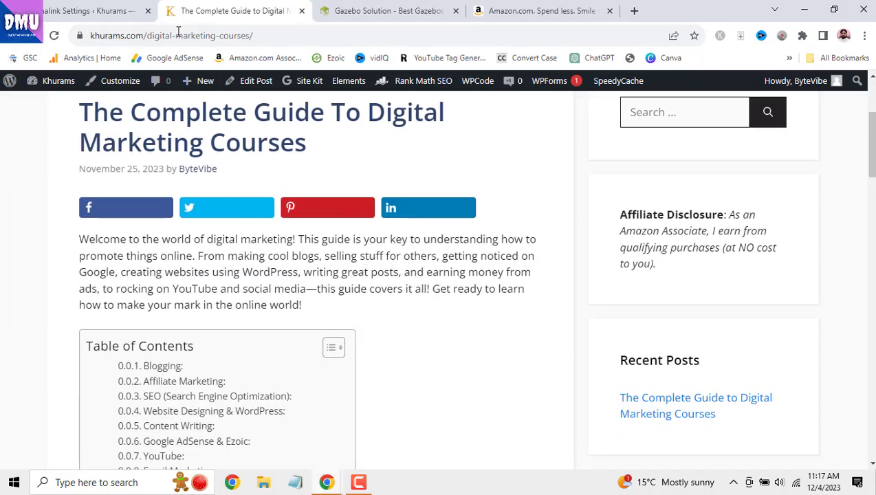
click(103, 11)
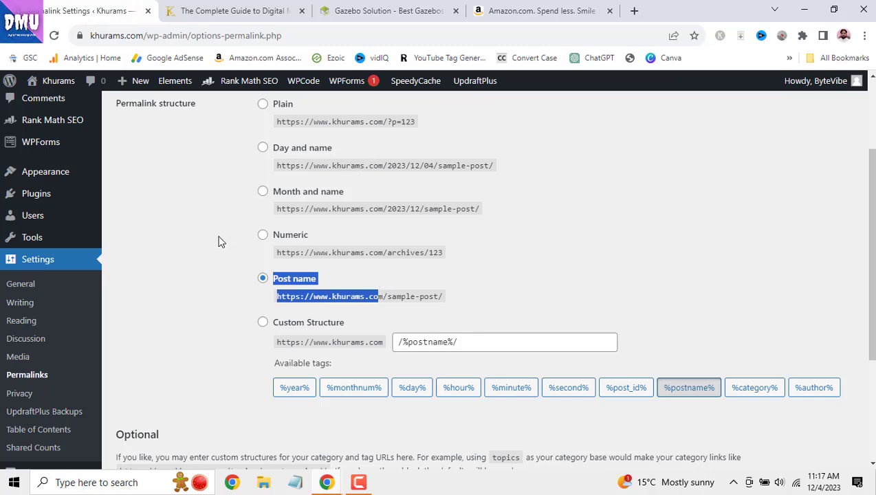
scroll(83, 266, down, 1)
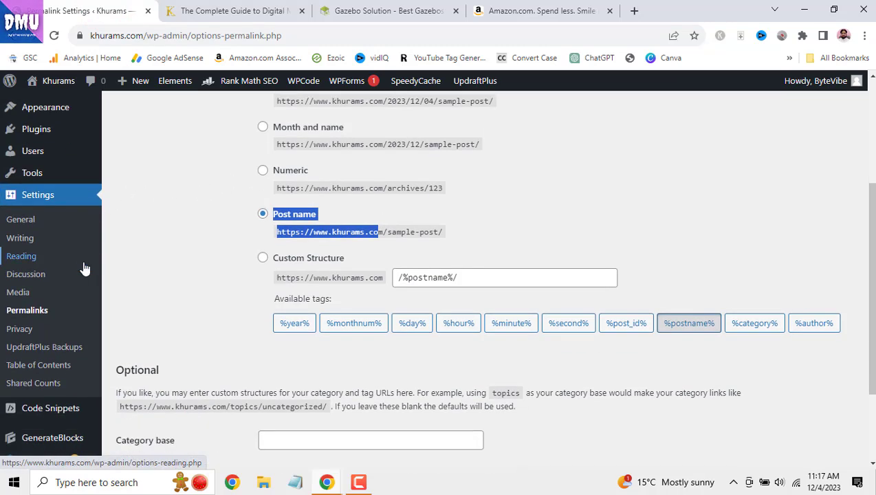
- In Privacy settings, select the 'Privacy Policy' page and assign it with Use This Page
click(27, 336)
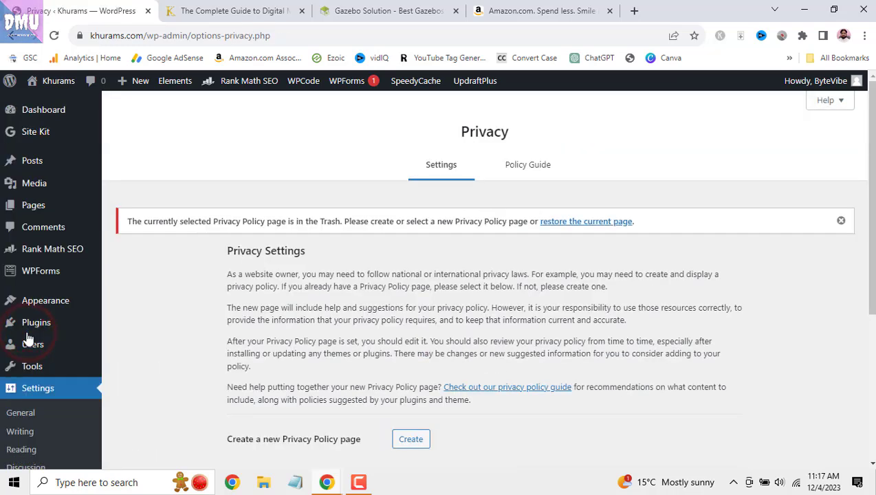
scroll(200, 329, down, 1)
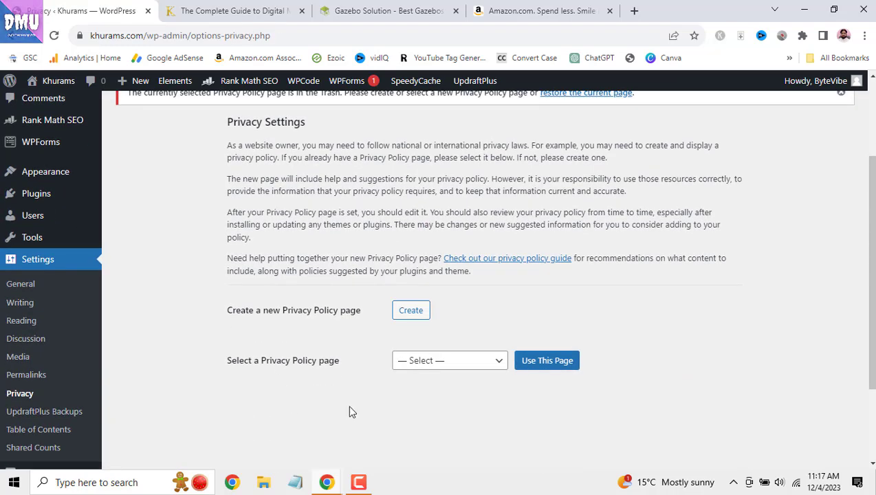
click(499, 364)
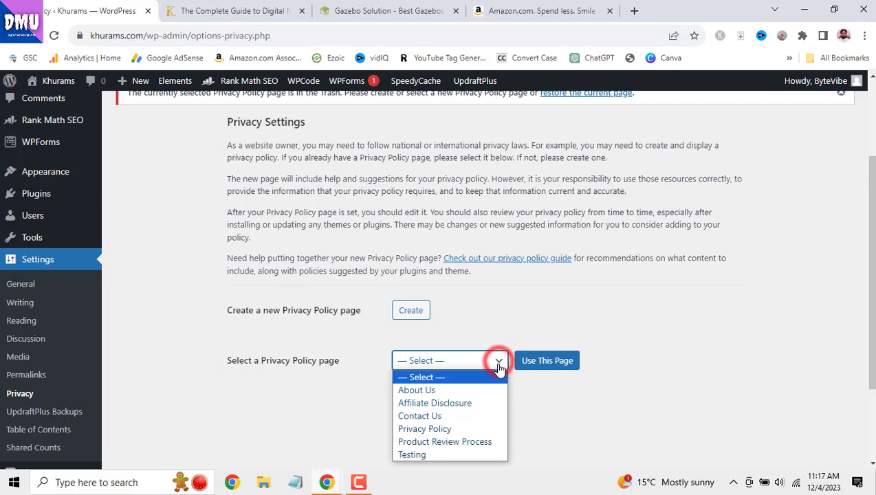
click(496, 428)
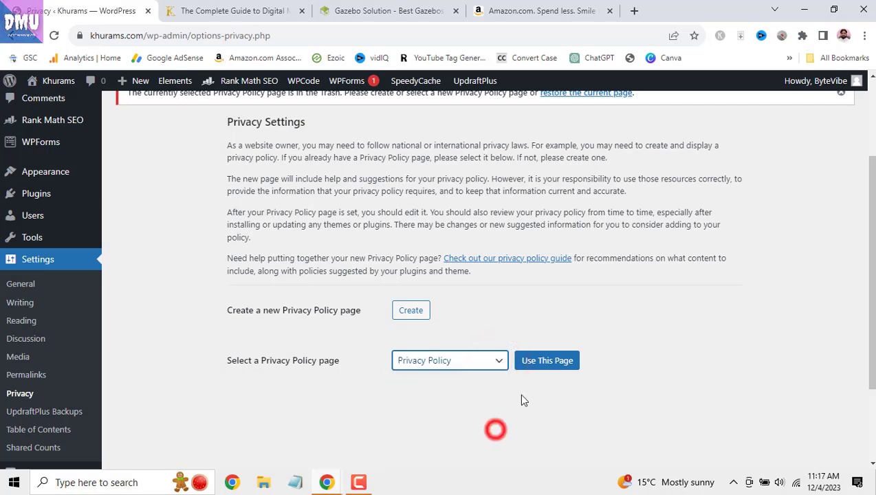
click(544, 363)
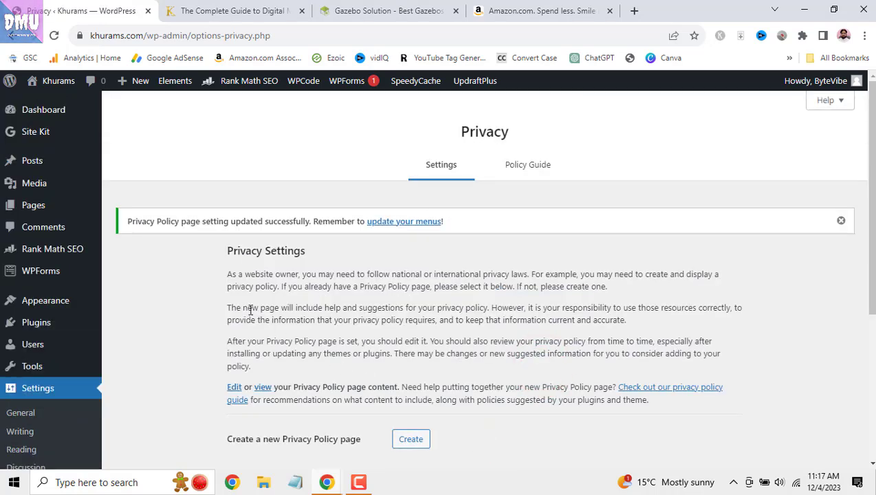
scroll(69, 330, down, 2)
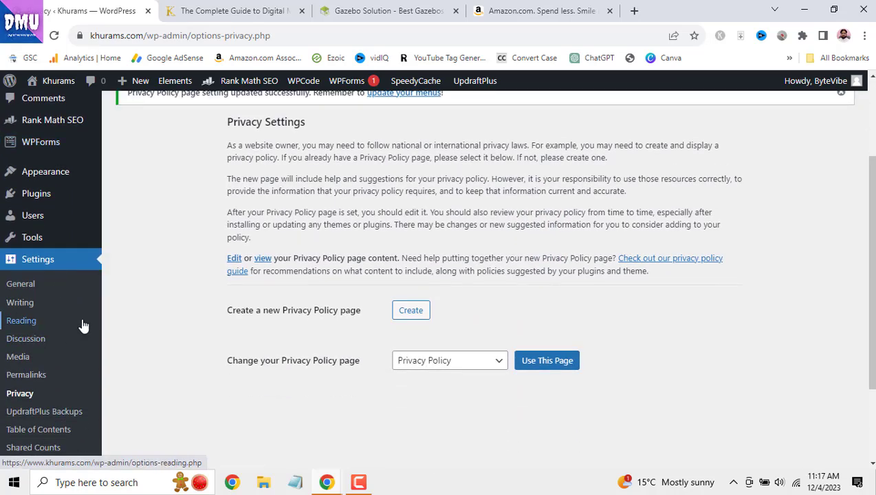
- Check the live site's post, then go back to the Privacy settings page
click(237, 10)
drag(873, 160, 873, 124)
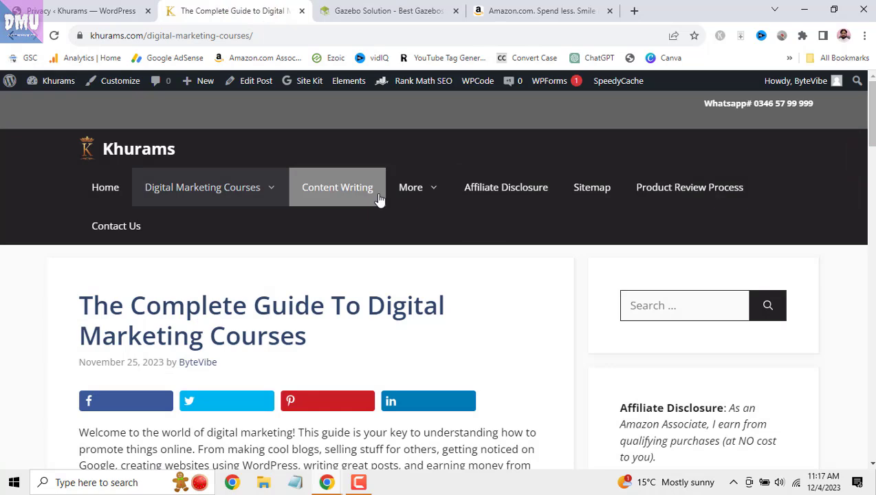
mouse_move(438, 196)
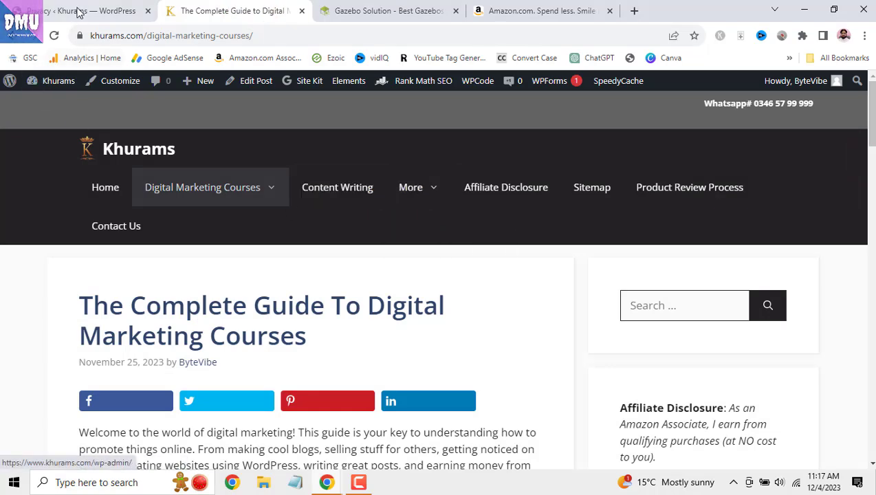
click(78, 10)
scroll(75, 361, down, 2)
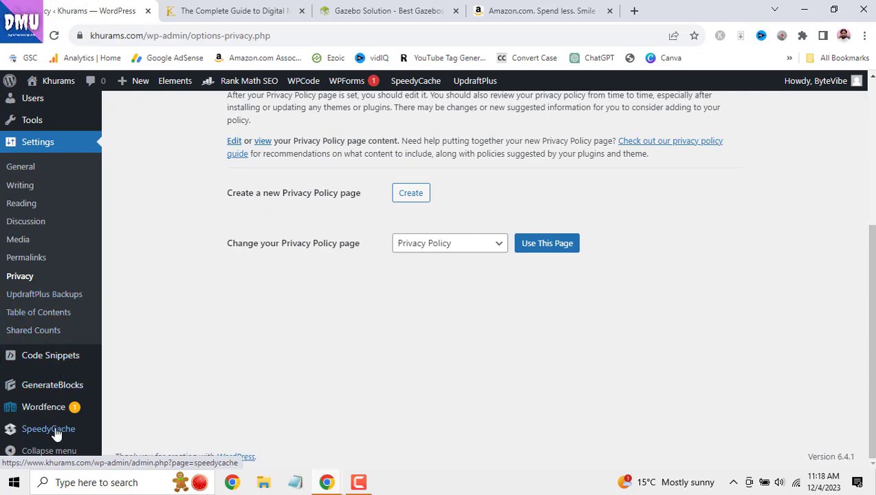
mouse_move(58, 434)
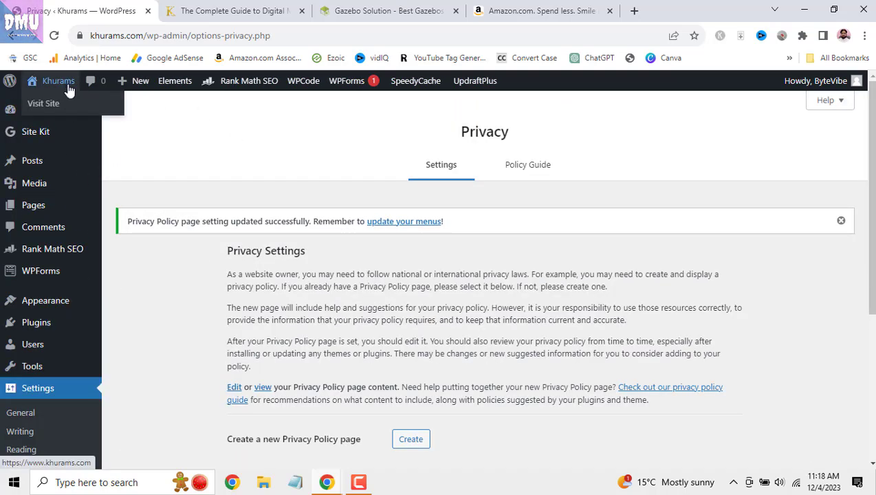
click(197, 103)
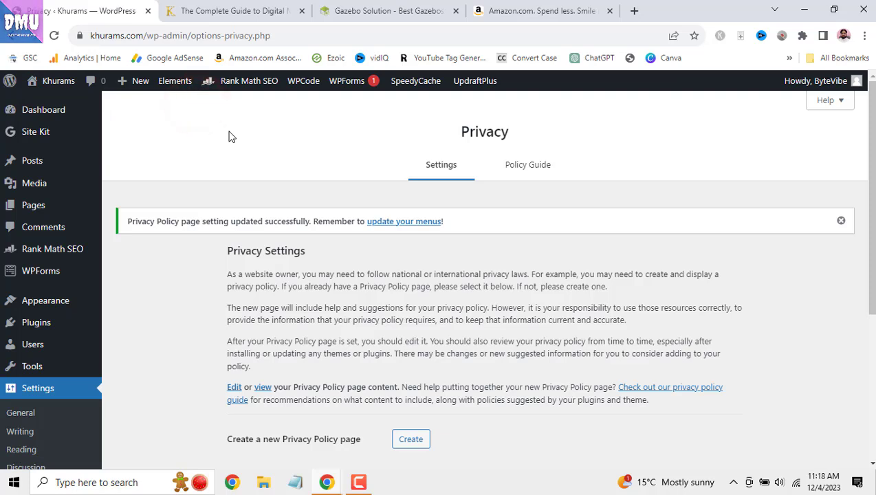